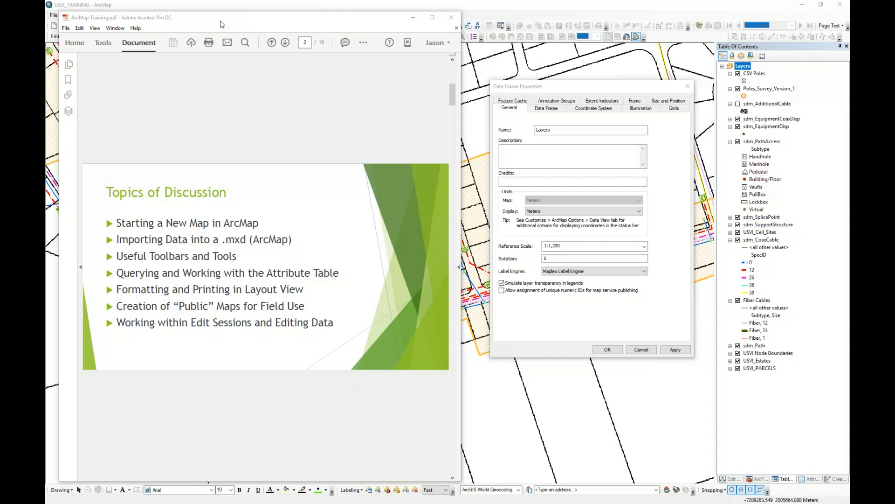
Minimize the training PDF, cancel the Data Frame Properties, and bring the USVI_TRAINING map window onto the shared screen, maximized
left_click(412, 19)
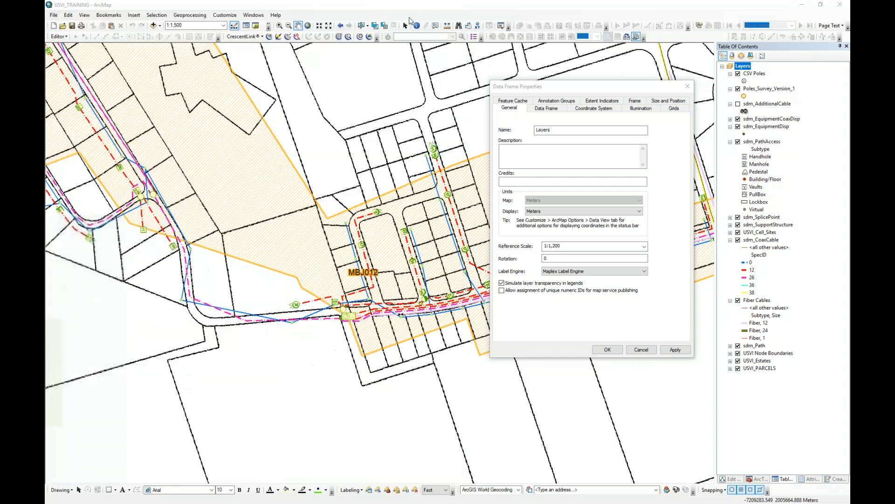
left_click(641, 350)
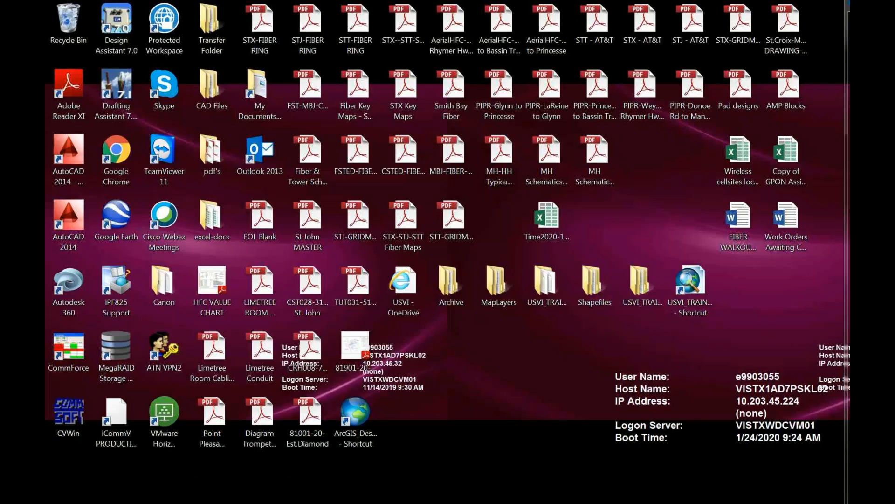
left_click_drag(850, 14, 192, 44)
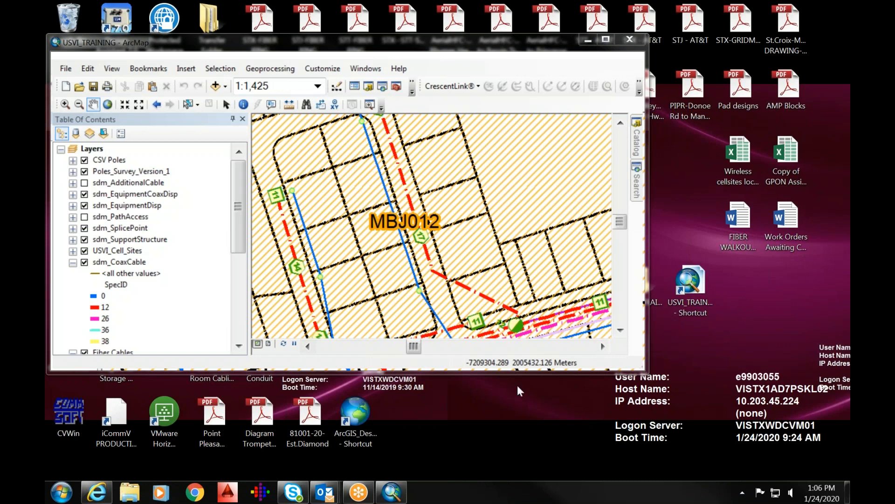
left_click(605, 41)
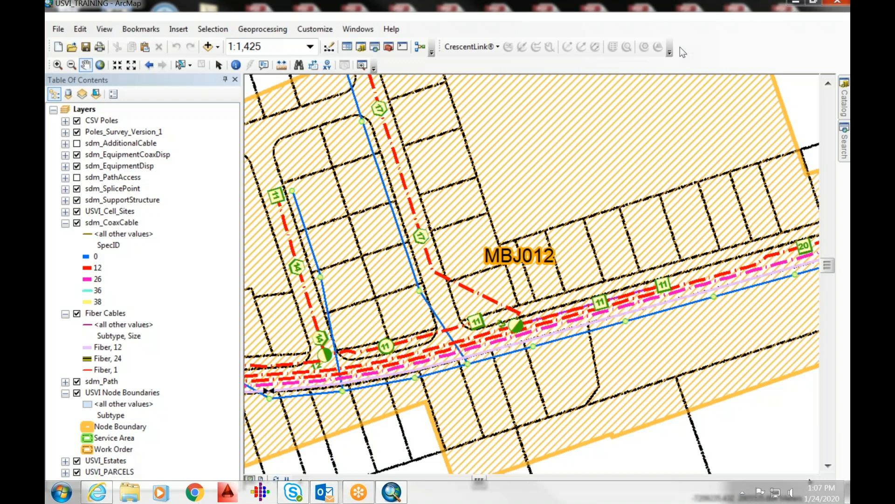
Display the Layout toolbar and dock it in the upper toolbar row beside the CrescentLink toolbar
right_click(468, 47)
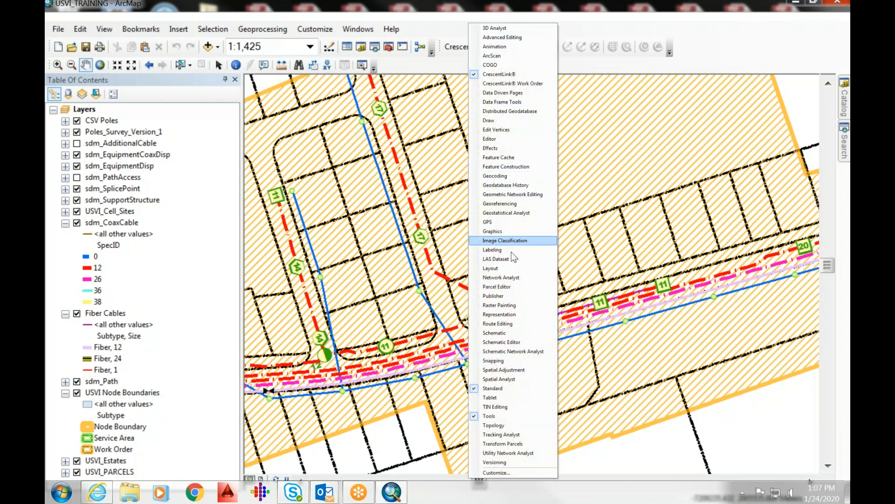
left_click(510, 269)
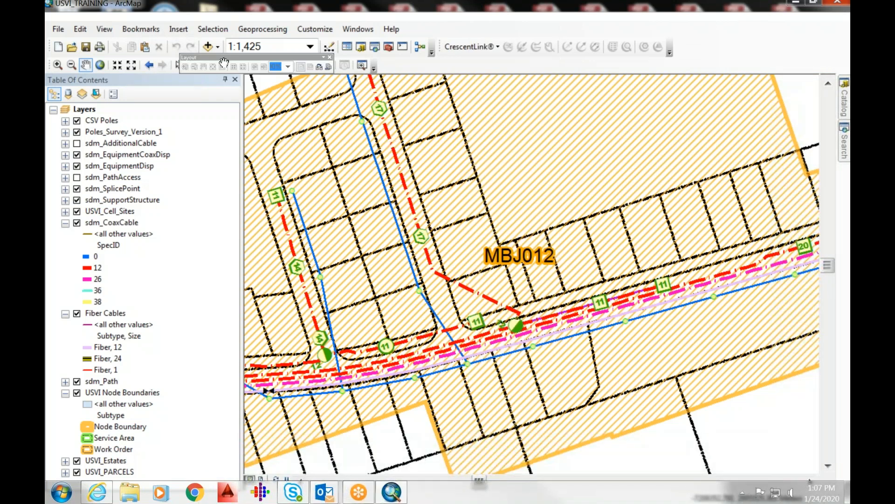
left_click_drag(278, 57, 443, 45)
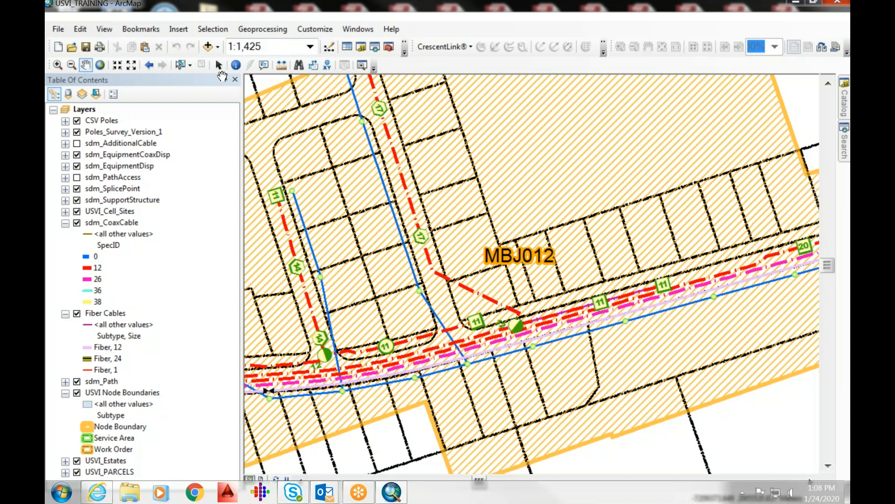
Display the Draw toolbar, dock it beside the Tools toolbar, and narrow the Table Of Contents to widen the map
right_click(285, 44)
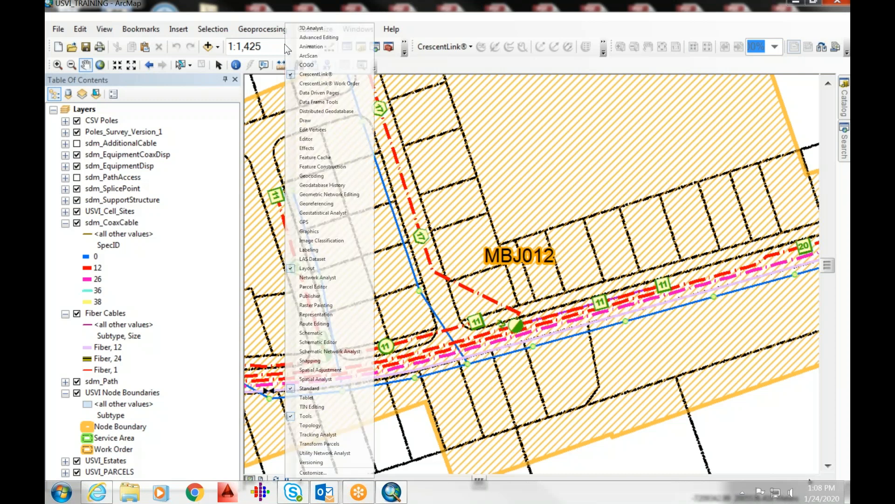
left_click(308, 120)
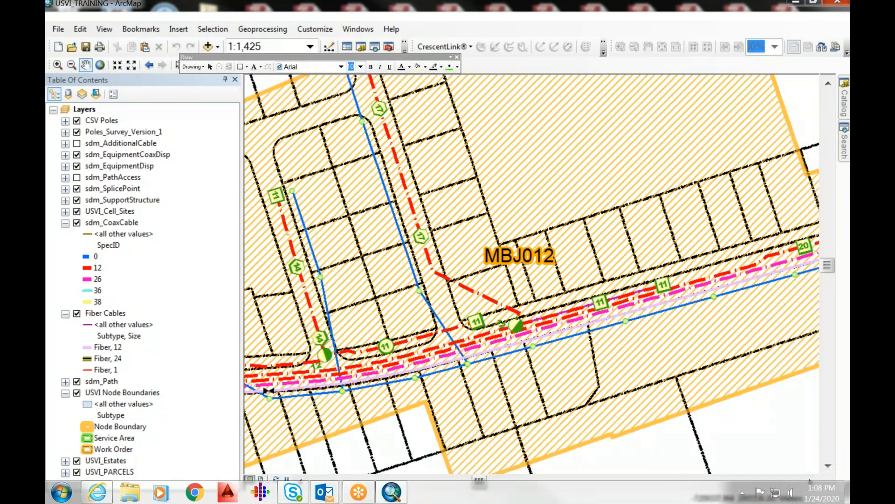
mouse_move(340, 57)
left_mouse_down()
mouse_move(345, 38)
mouse_move(291, 78)
left_mouse_up()
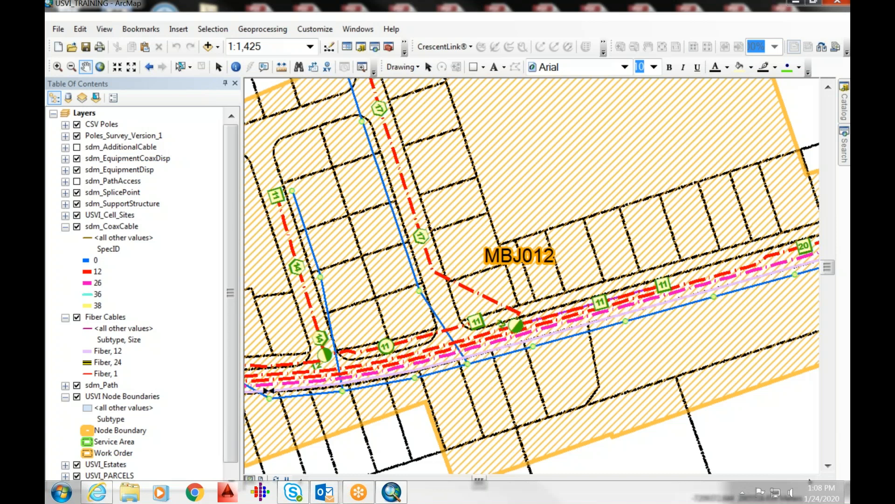
left_click_drag(177, 54, 130, 54)
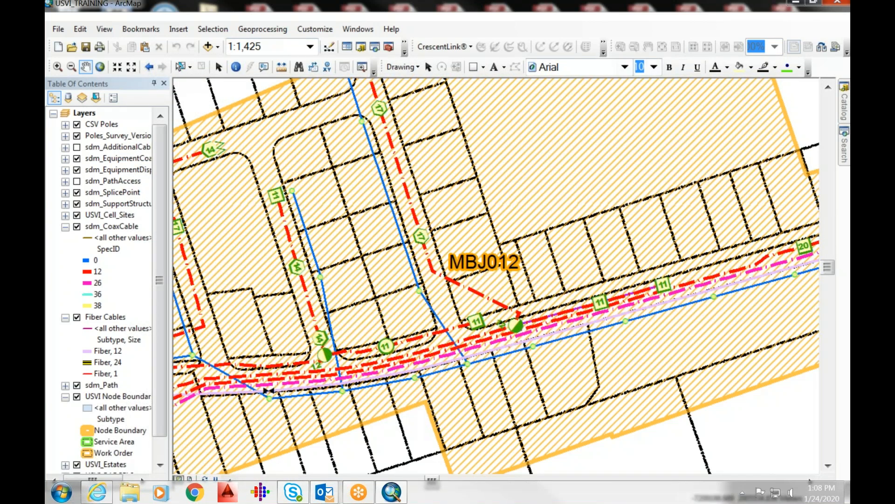
Display the Labeling toolbar and dock it at the end of the row holding the Draw toolbar
right_click(568, 50)
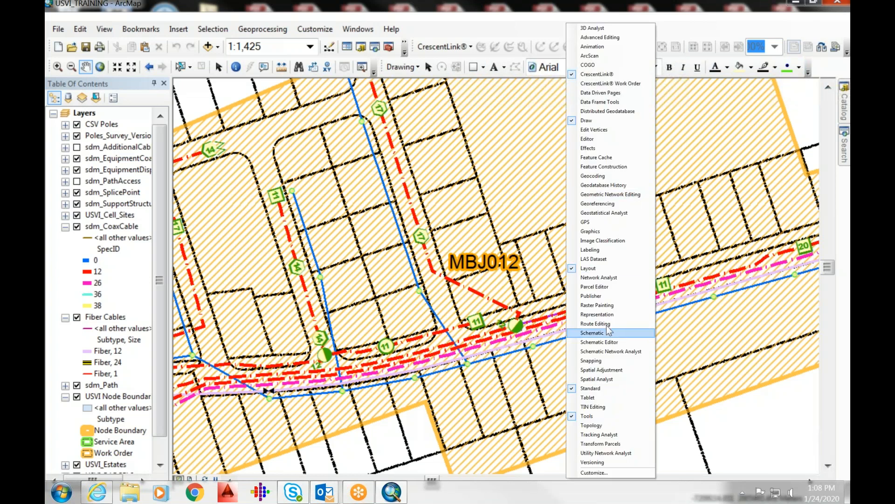
left_click(599, 250)
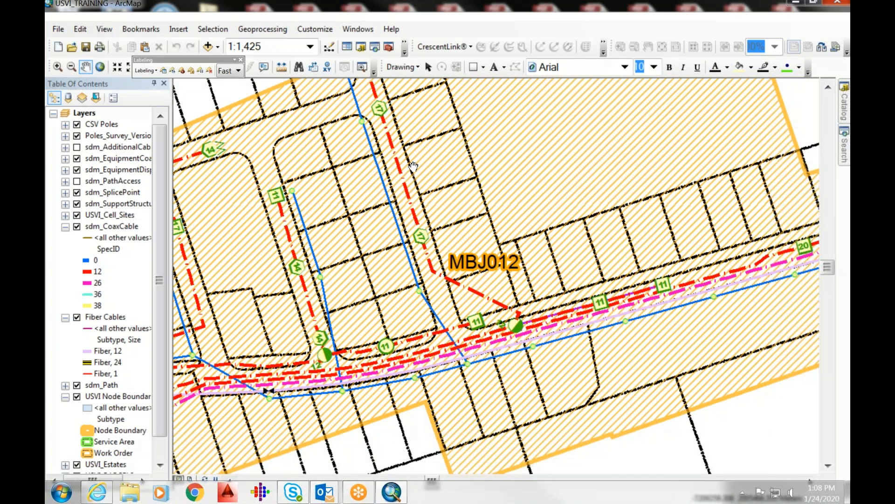
left_click_drag(189, 59, 262, 40)
left_click_drag(295, 42, 555, 51)
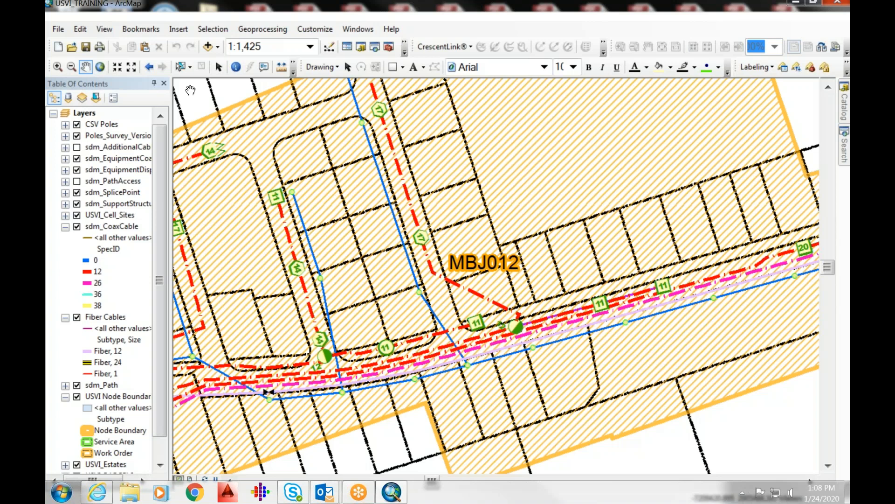
left_click(766, 66)
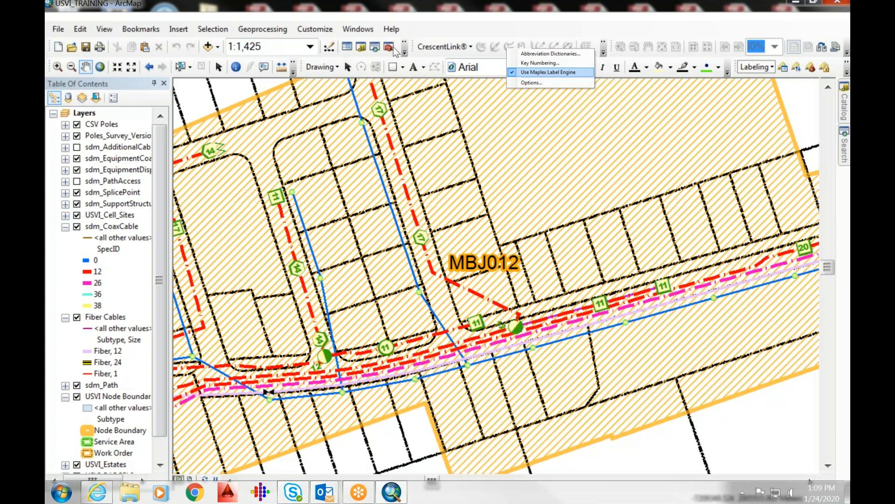
left_click(570, 72)
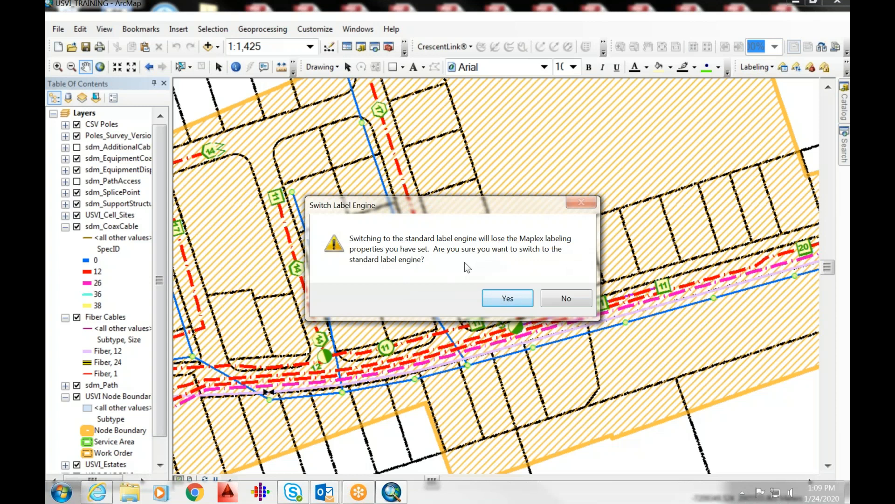
left_click(562, 296)
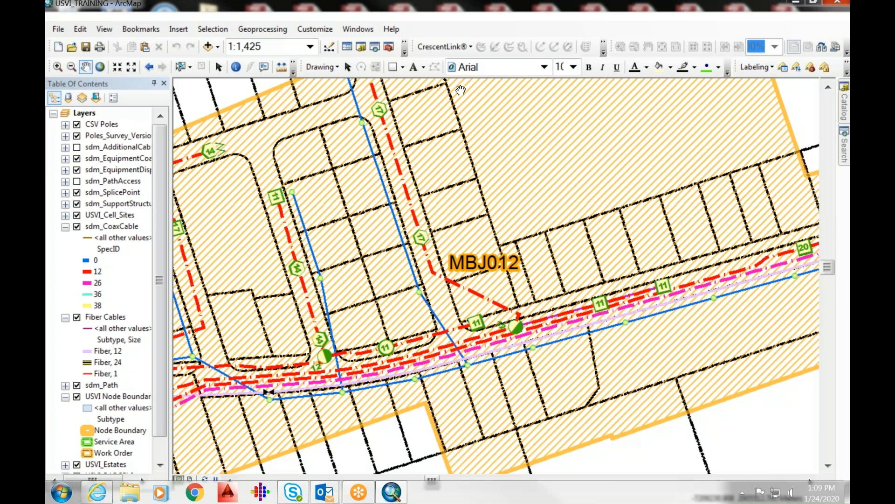
left_click(529, 46)
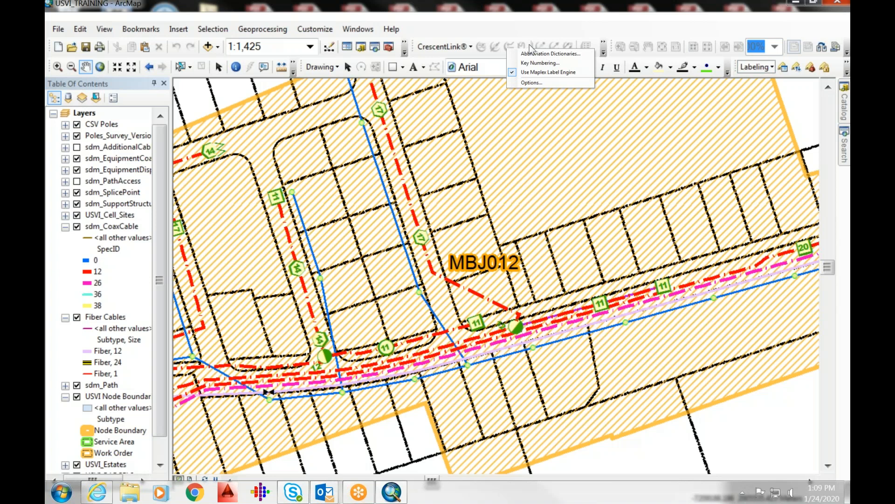
key("Escape")
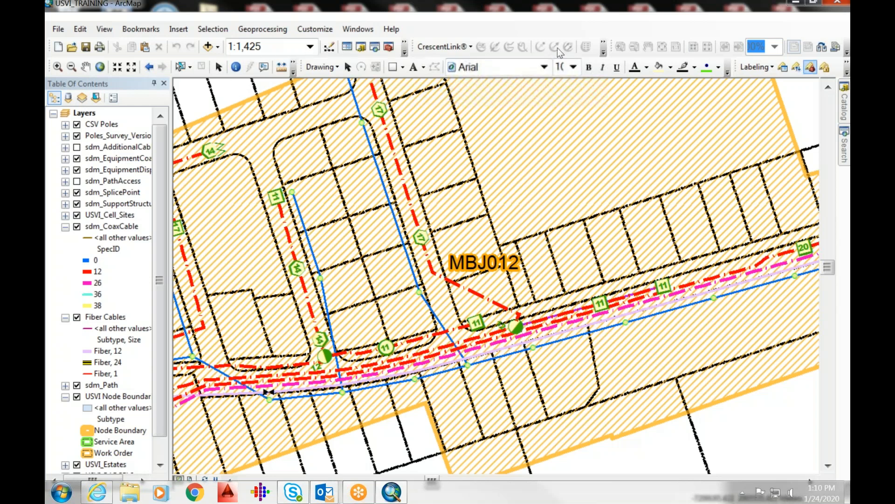
Display the Data Driven Pages toolbar and dock it at the start of a new third toolbar row
right_click(570, 18)
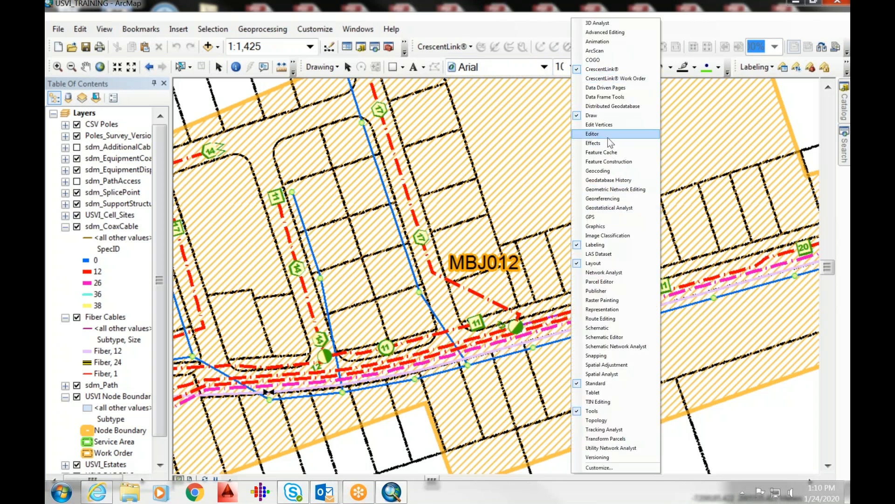
left_click(605, 88)
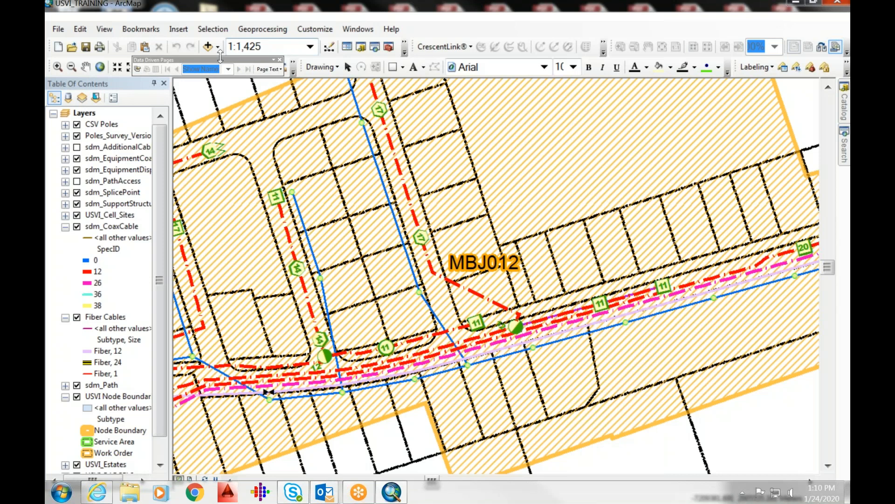
left_click_drag(222, 62, 219, 86)
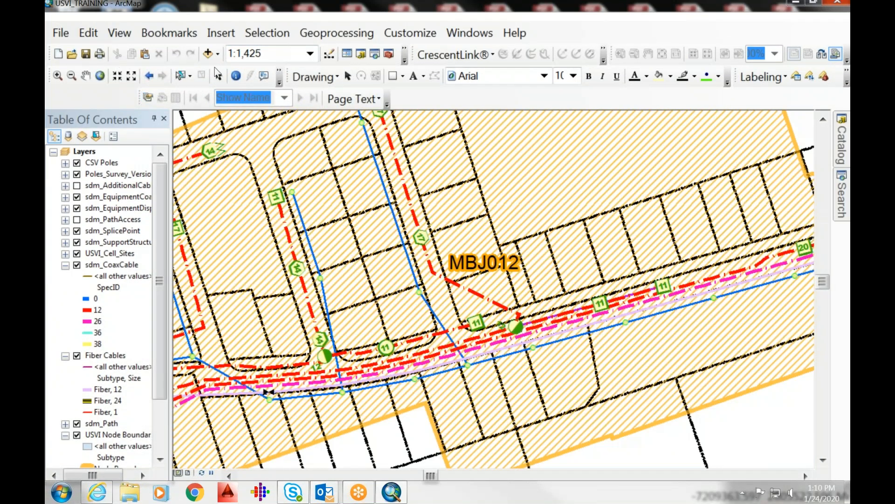
left_click(386, 98)
mouse_move(329, 97)
left_click_drag(107, 62, 45, 63)
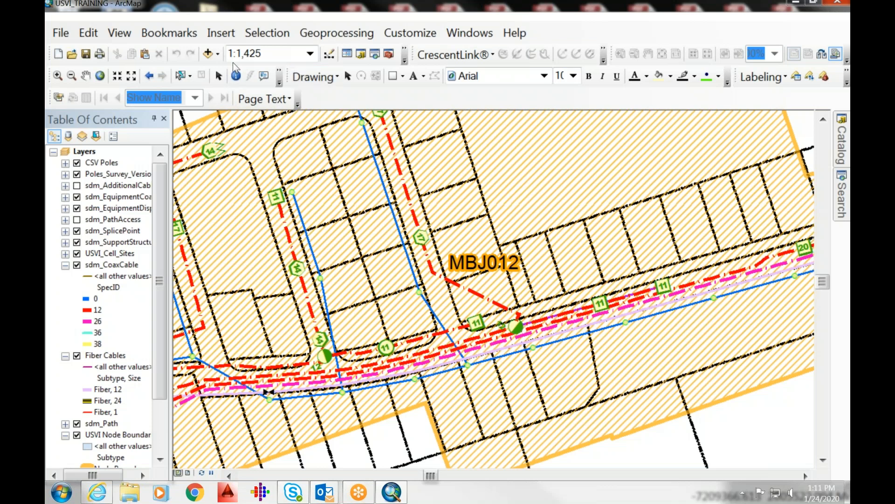
Display one more toolbar from the toolbar list and dock it directly after the Data Driven Pages toolbar
right_click(236, 67)
mouse_move(293, 475)
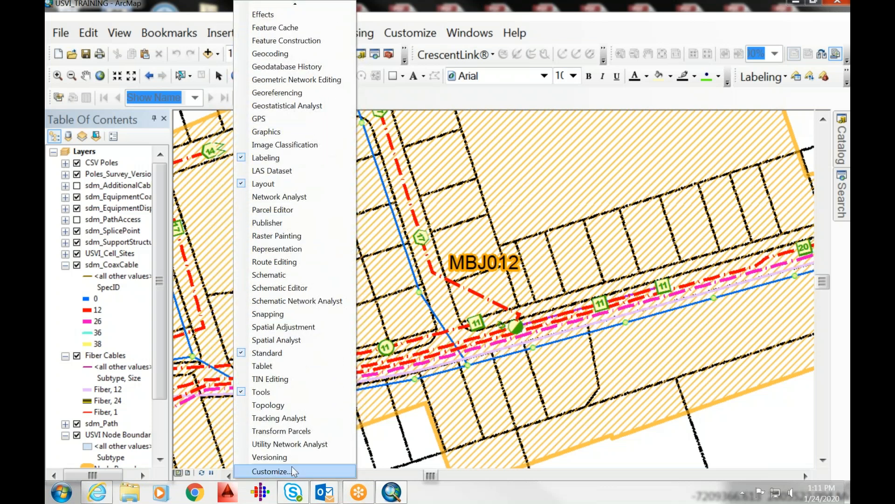
left_click_drag(181, 82, 241, 72)
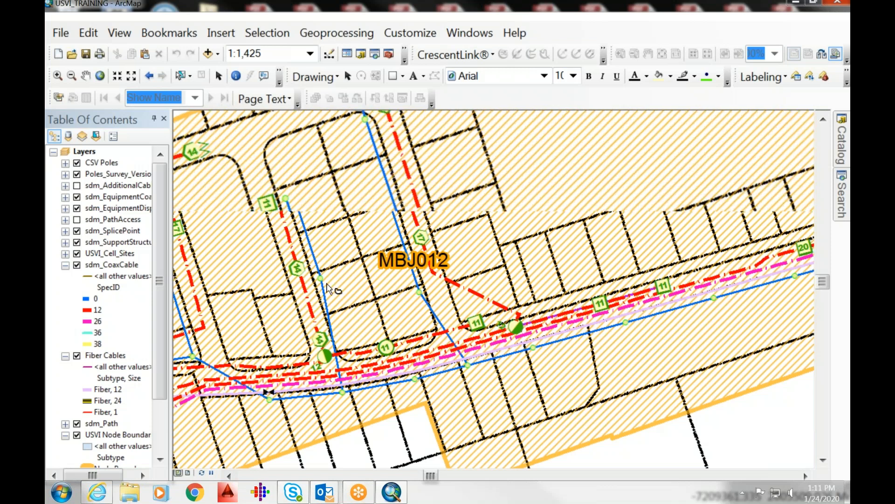
Display the Editor toolbar and dock it at the end of the third toolbar row
scroll(329, 288, "up", 2)
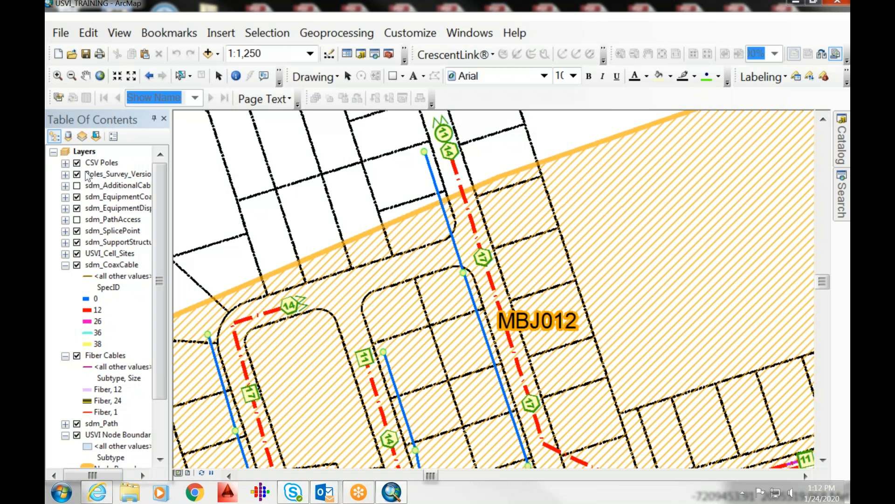
right_click(333, 69)
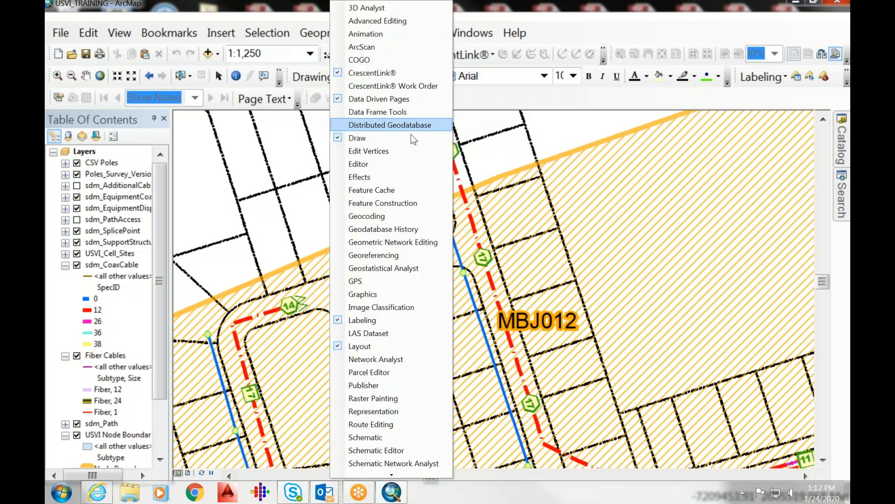
left_click(395, 168)
left_click_drag(252, 80, 555, 92)
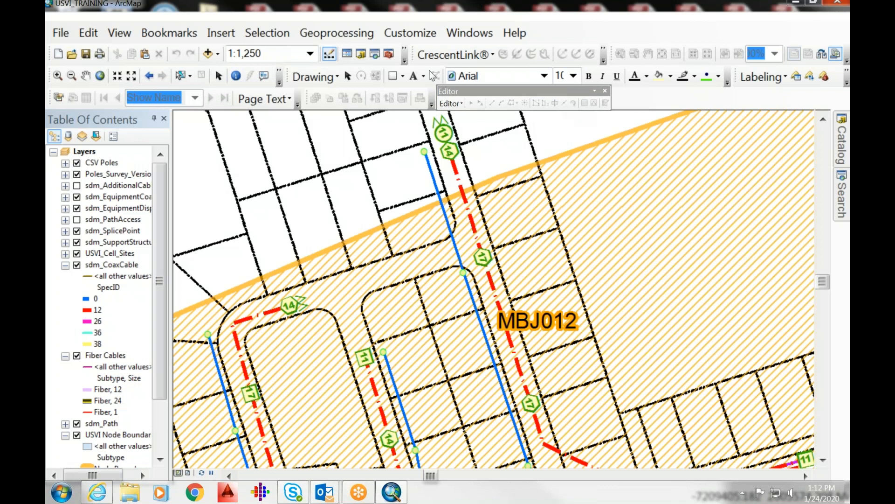
double_click(574, 93)
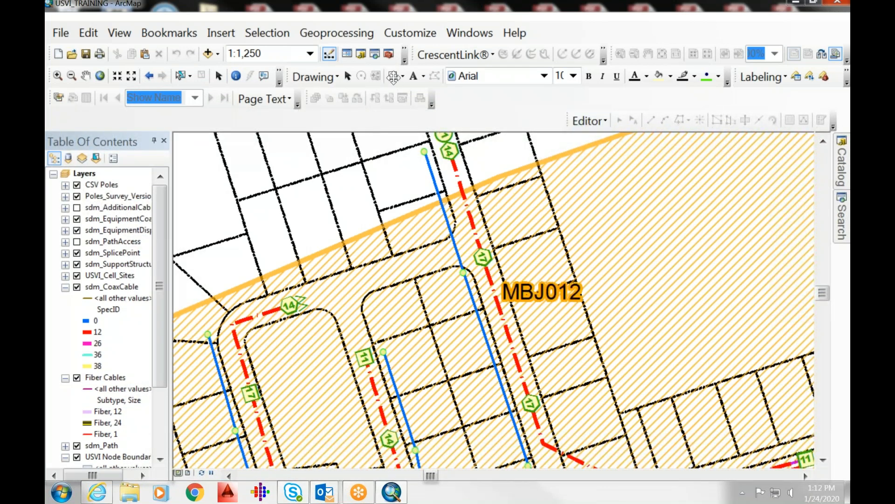
left_click_drag(567, 119, 454, 98)
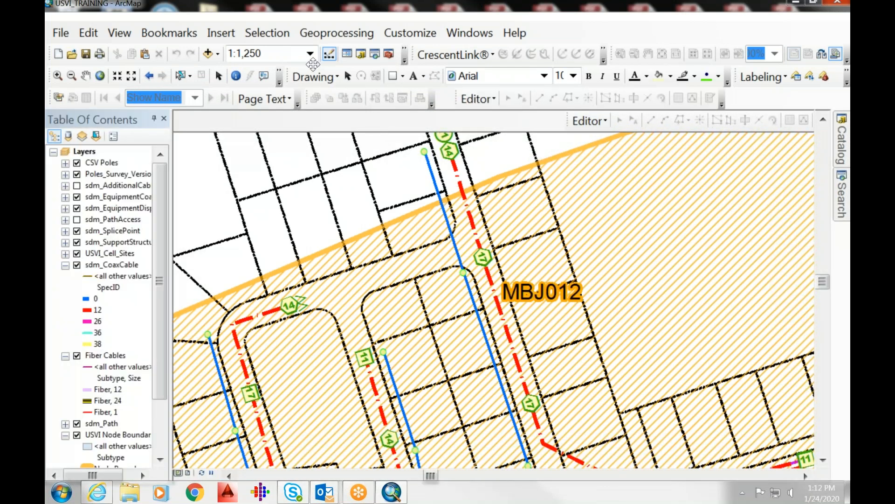
left_click_drag(313, 64, 343, 91)
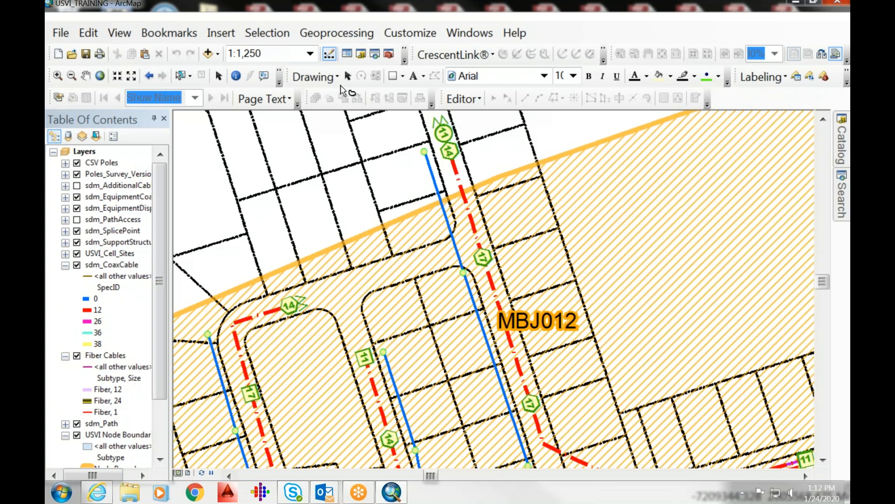
Display the Advanced Editing toolbar and dock it in a row of its own beneath the Editor toolbar
right_click(505, 74)
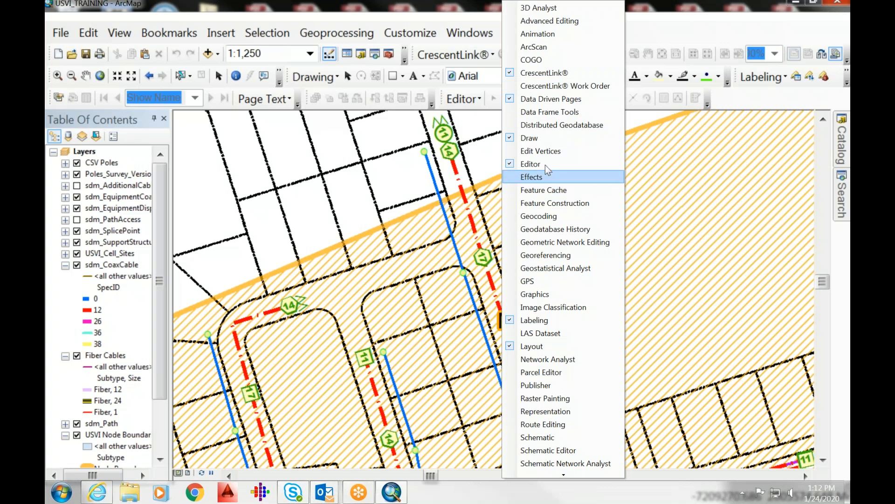
left_click(550, 21)
left_click_drag(237, 85, 752, 100)
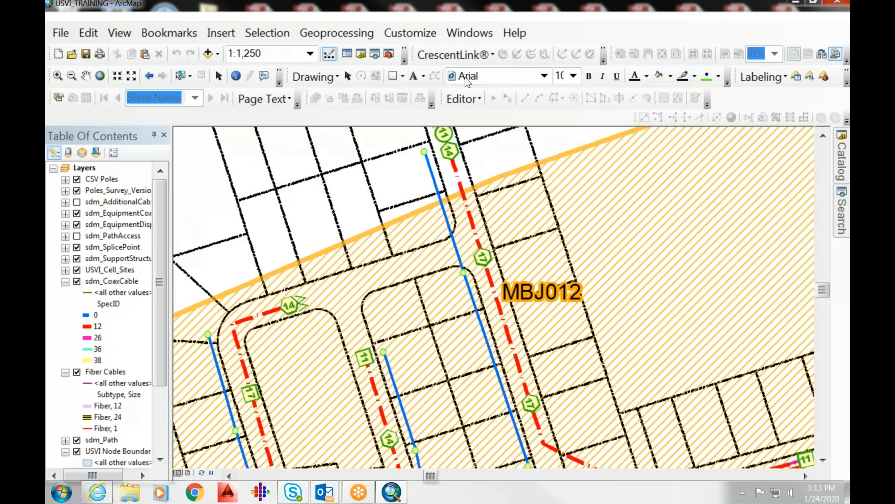
Display the COGO toolbar and place it directly beneath the Data Driven Pages toolbar
right_click(515, 70)
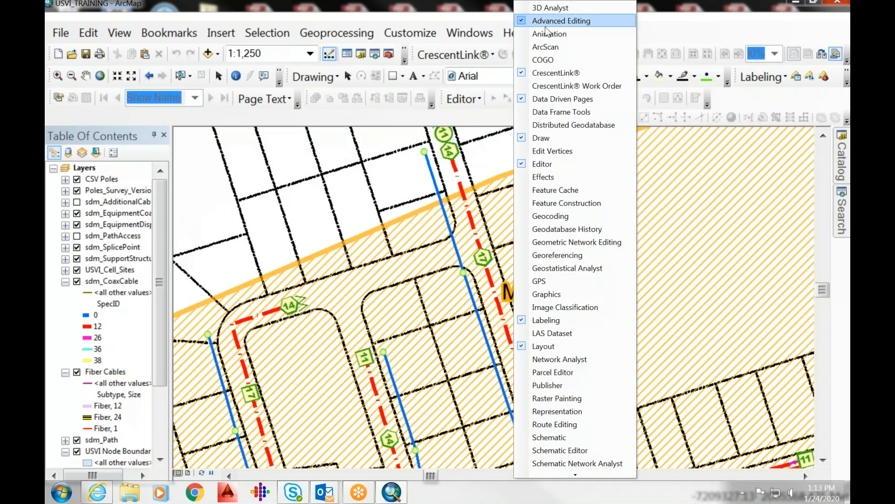
left_click(543, 59)
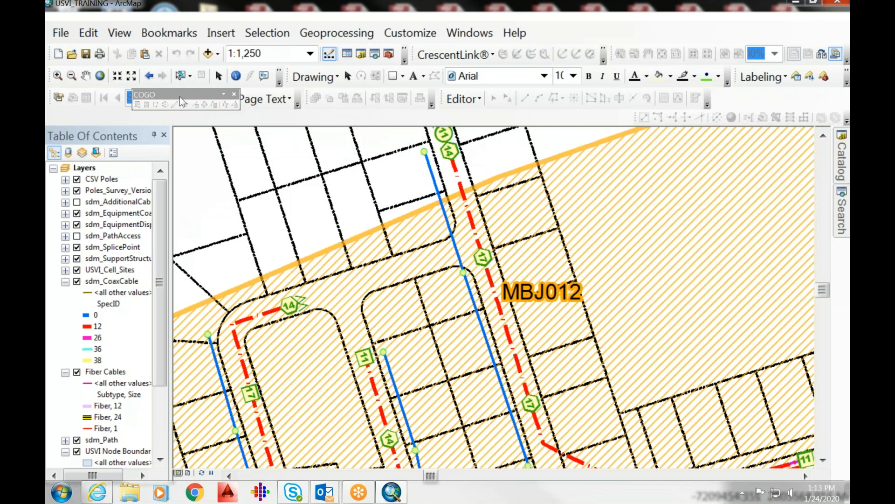
left_click_drag(179, 93, 95, 108)
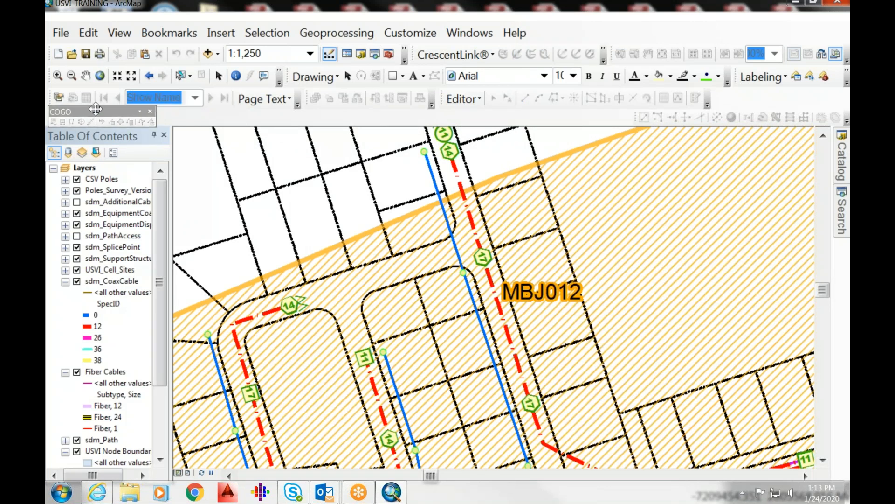
Display the Edit Vertices toolbar and dock it at the end of the third toolbar row, after the Editor toolbar
right_click(139, 79)
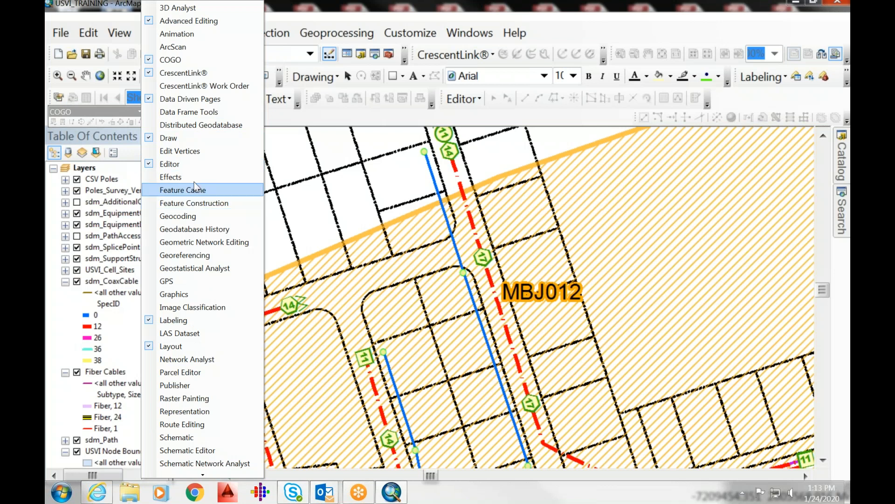
left_click(202, 155)
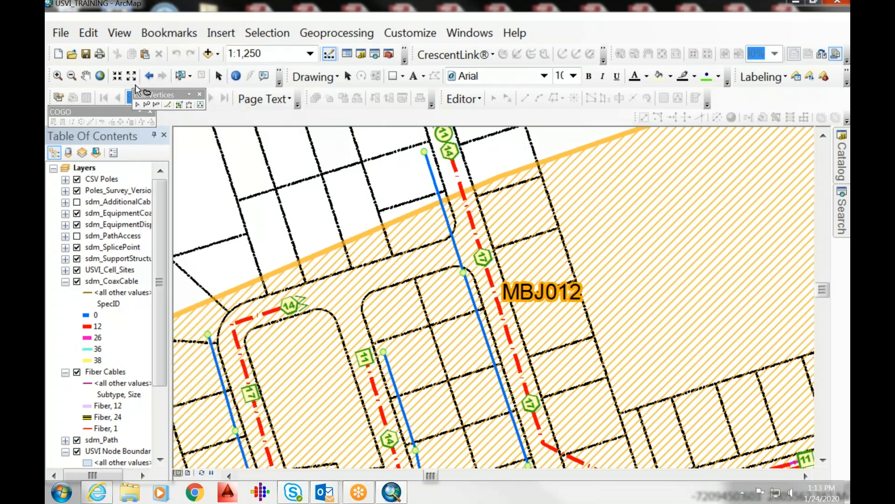
left_click_drag(258, 77, 230, 115)
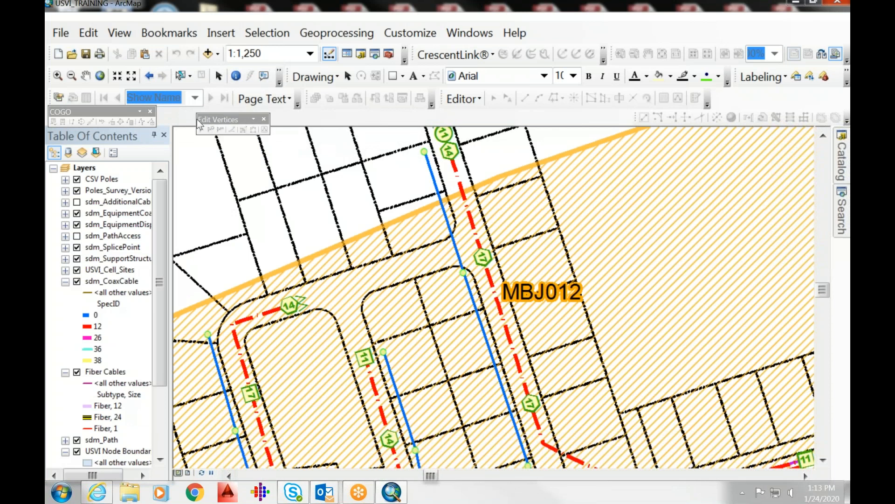
left_click_drag(247, 115, 208, 109)
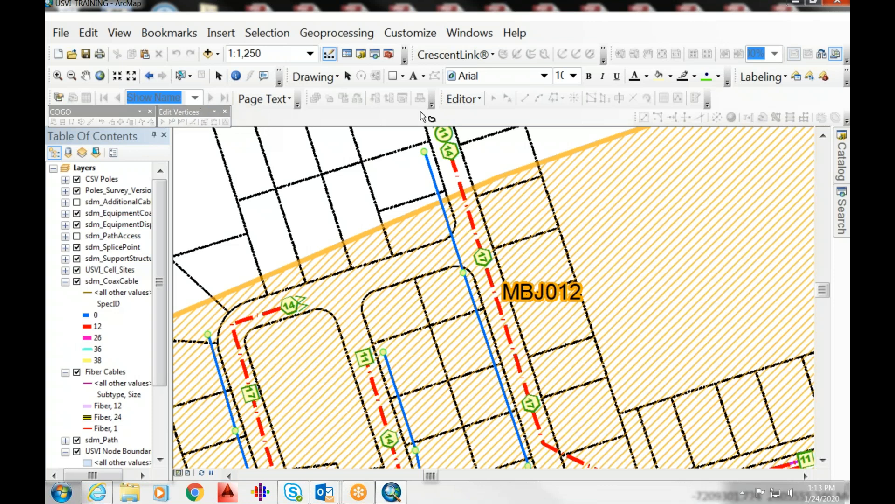
left_click_drag(188, 111, 470, 102)
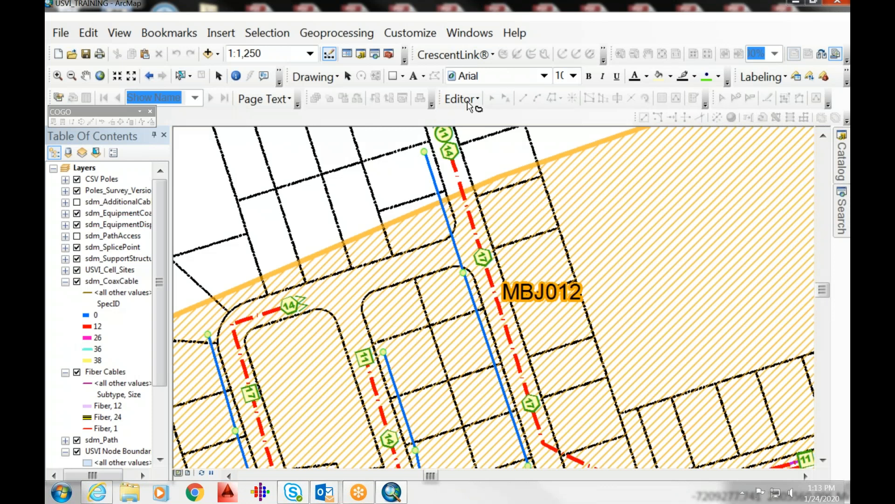
Try arranging the Advanced Editing toolbar at the start of the fourth toolbar row with the COGO toolbar after it
left_click_drag(105, 111, 513, 133)
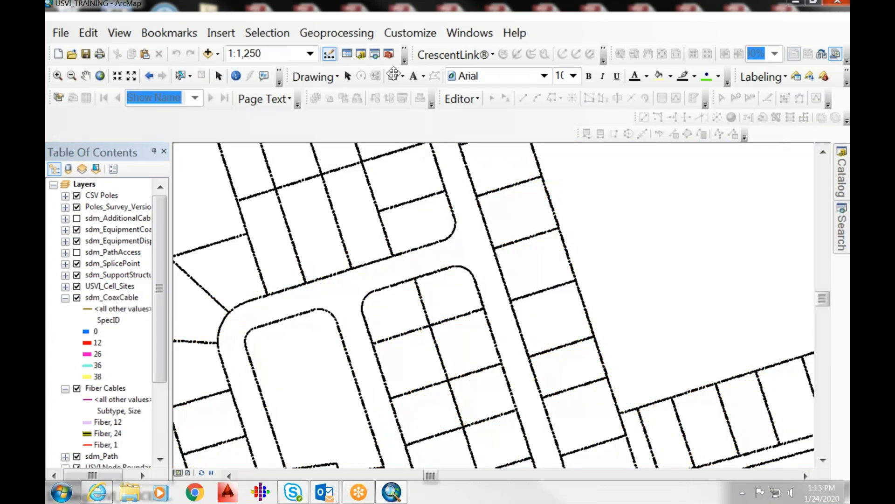
left_click_drag(400, 88, 531, 113)
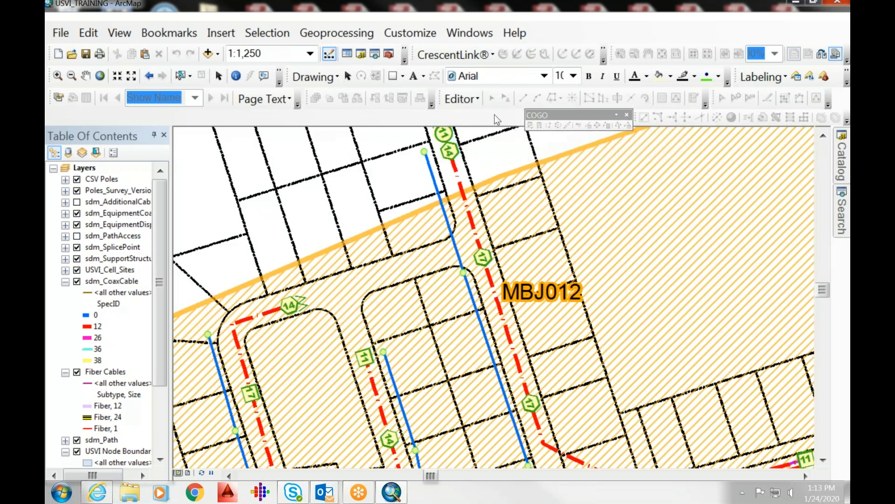
left_click_drag(572, 114, 399, 75)
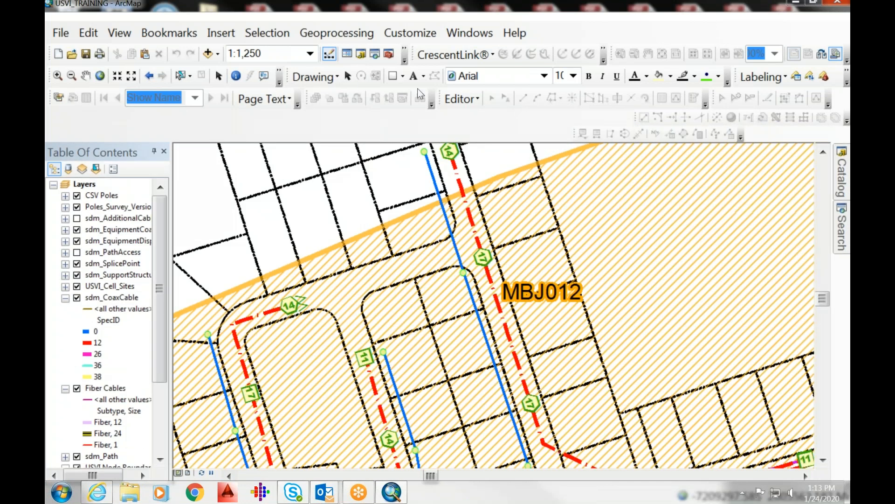
left_click_drag(633, 118, 498, 118)
left_click_drag(344, 78, 51, 109)
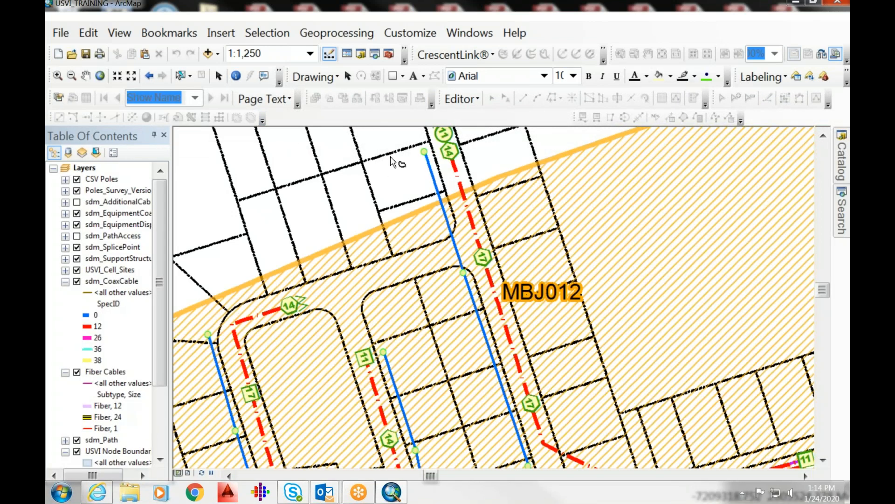
left_click_drag(575, 116, 271, 112)
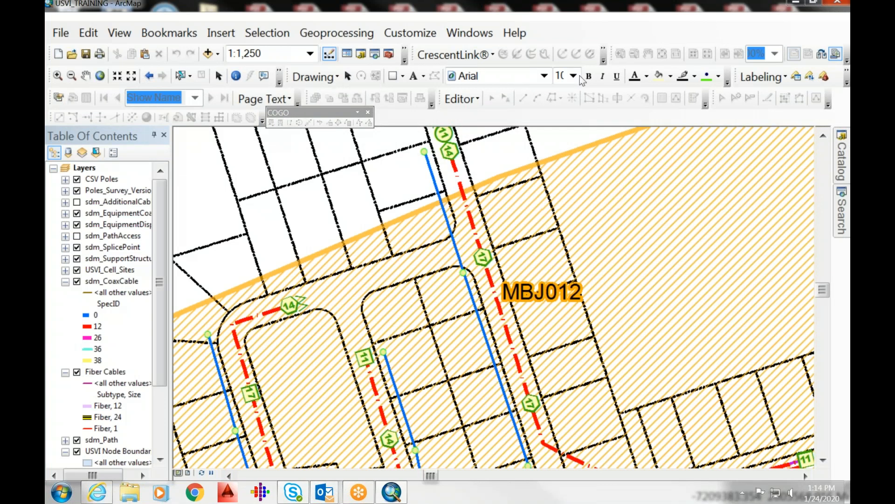
Dock the COGO toolbar in the row beneath the Draw toolbar and place the Editor toolbar directly after it
left_click_drag(342, 112, 379, 92)
left_click_drag(304, 97, 319, 124)
left_click_drag(385, 94, 322, 97)
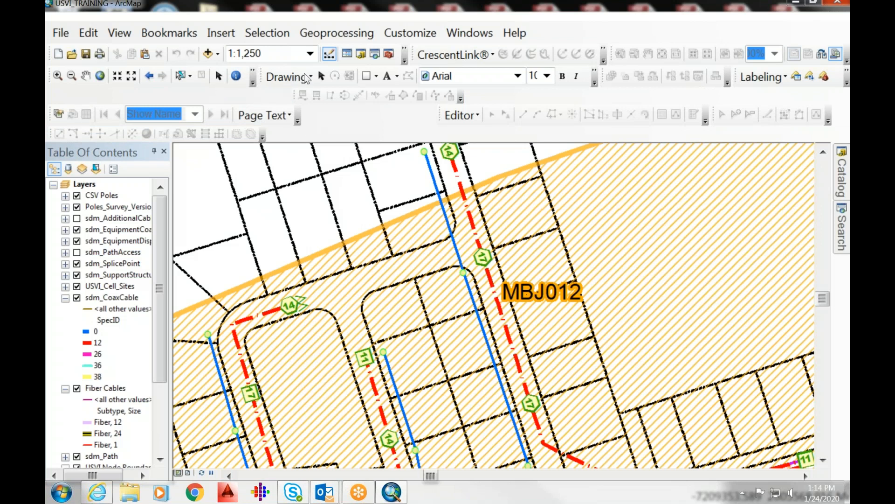
left_click_drag(439, 113, 303, 104)
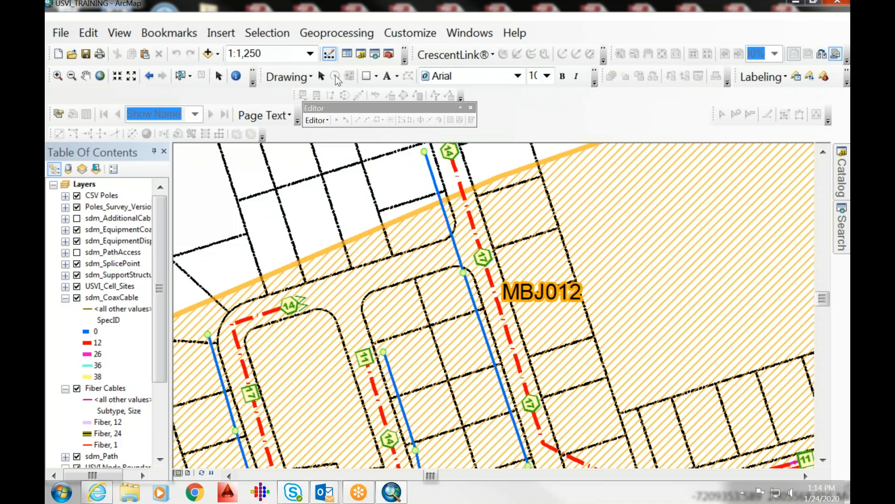
left_click_drag(404, 108, 606, 105)
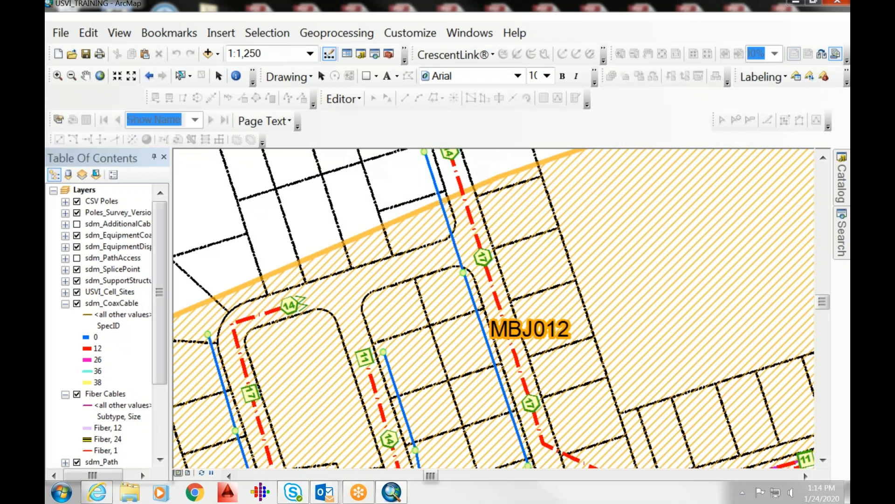
Dock the Advanced Editing toolbar after the Editor toolbar and move the Edit Vertices toolbar directly after the Data Driven Pages toolbar
left_click_drag(169, 92, 595, 97)
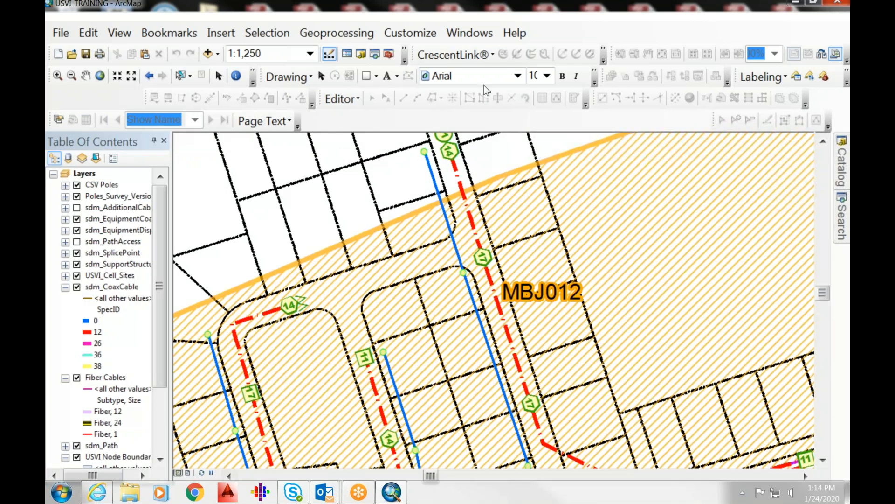
mouse_move(712, 121)
left_mouse_down()
mouse_move(487, 80)
mouse_move(244, 76)
mouse_move(310, 119)
left_mouse_up()
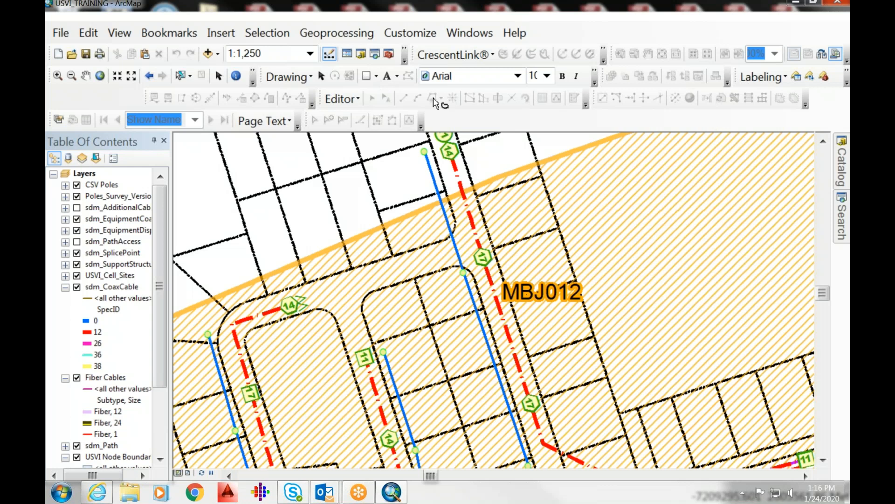
Display the Feature Cache toolbar and dock it after the Edit Vertices toolbar in the fourth row
right_click(398, 82)
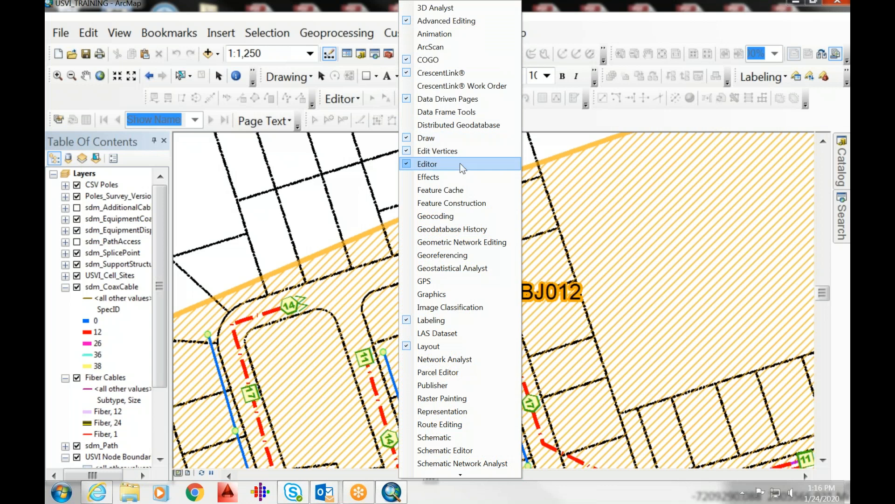
left_click(442, 190)
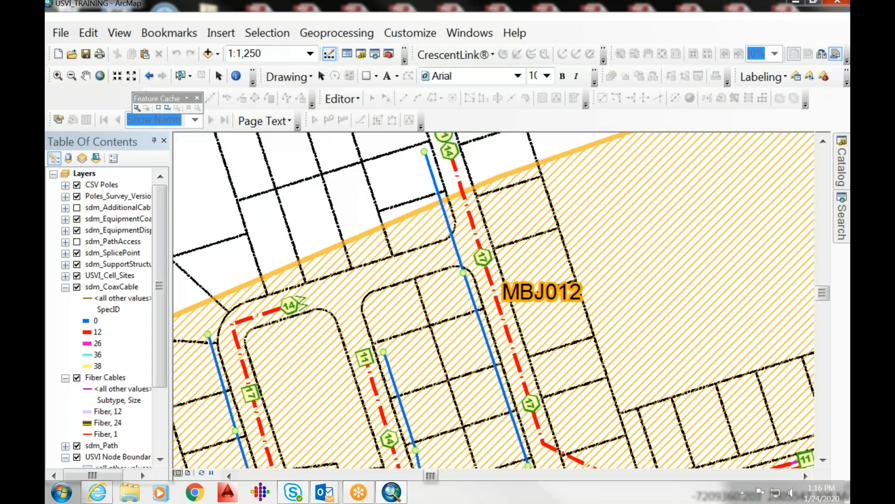
left_click_drag(152, 97, 315, 73)
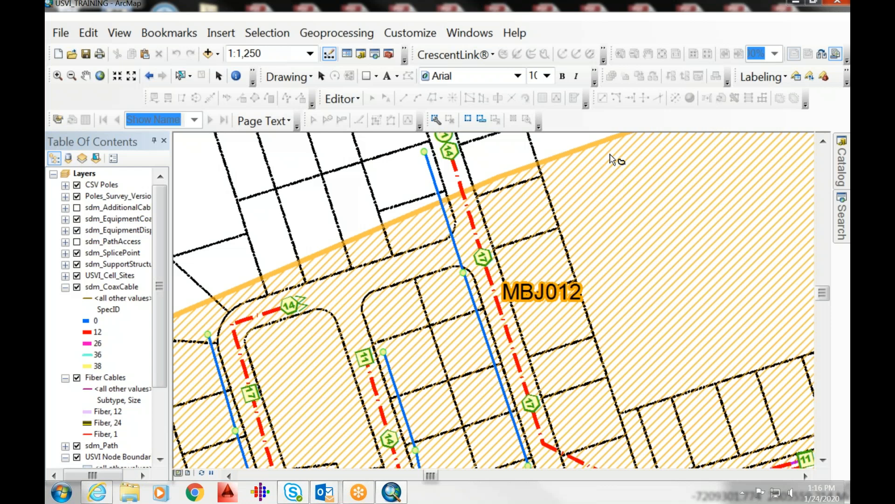
Display the Geometric Network Editing toolbar and dock it at the start of the third row, before the COGO toolbar
right_click(401, 80)
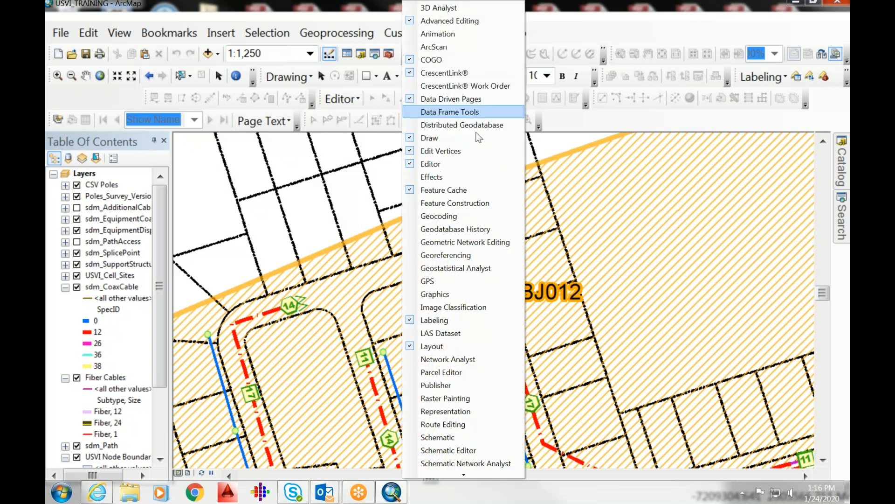
left_click(491, 242)
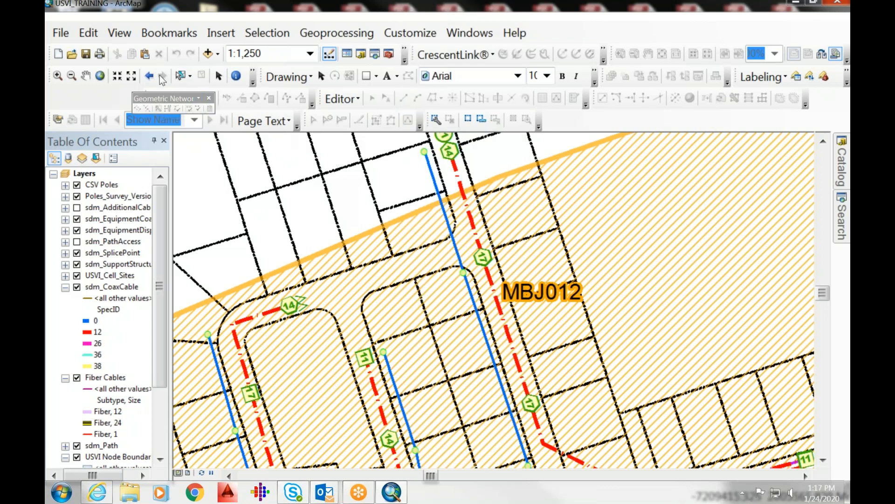
left_click_drag(132, 97, 94, 98)
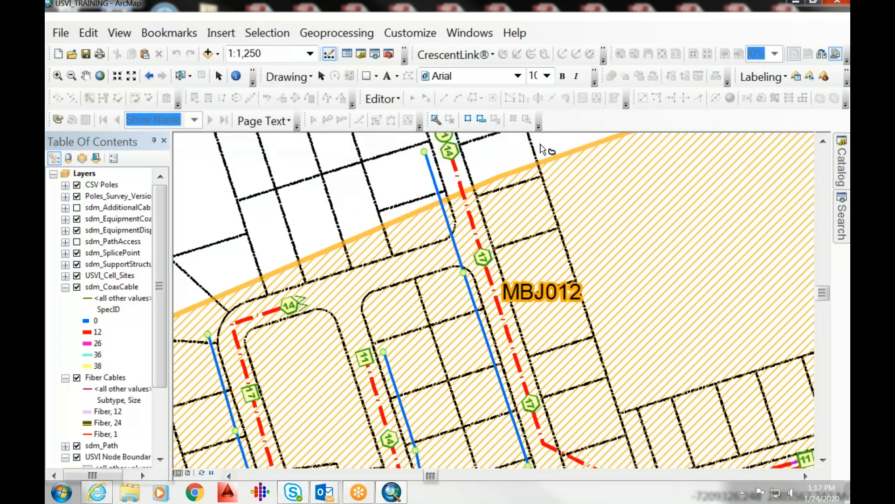
Display the Snapping toolbar and move it next to the Feature Cache toolbar in the fourth row
right_click(379, 80)
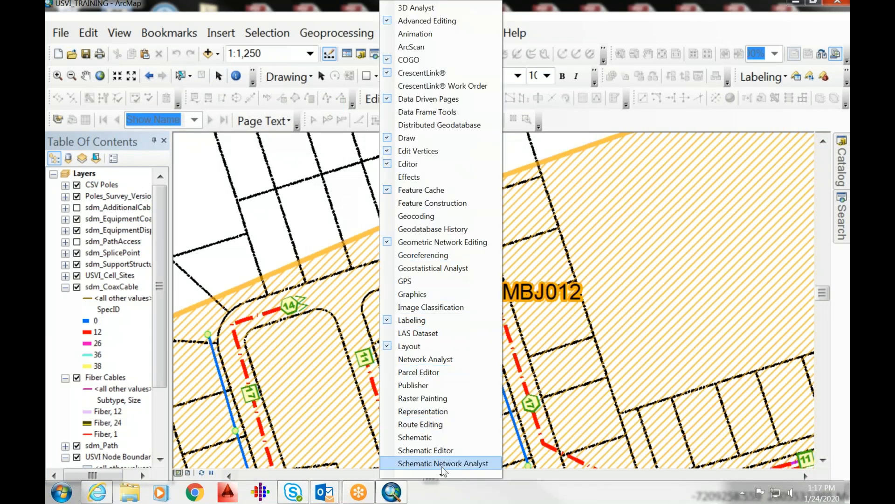
mouse_move(441, 473)
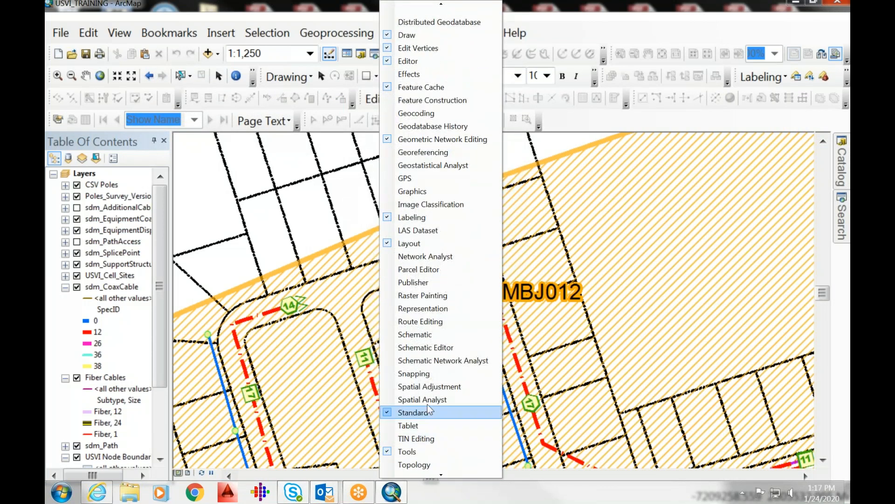
left_click(415, 373)
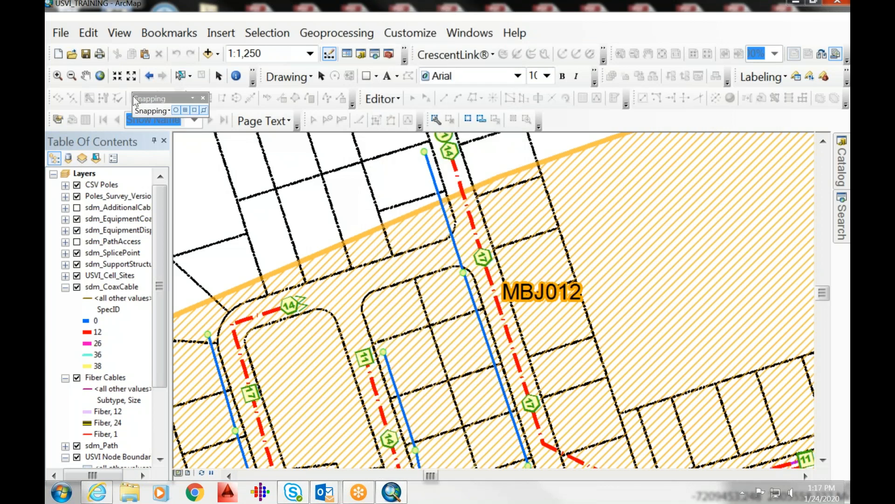
left_click_drag(132, 104, 169, 104)
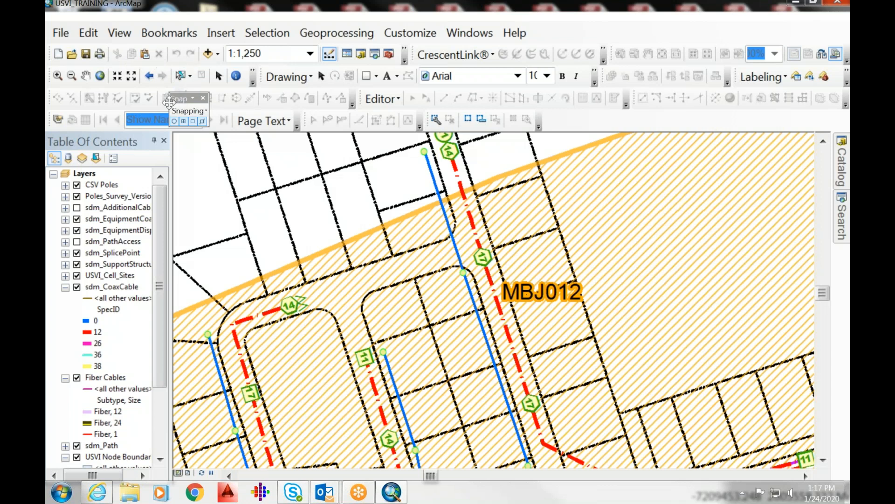
left_click_drag(169, 99, 554, 138)
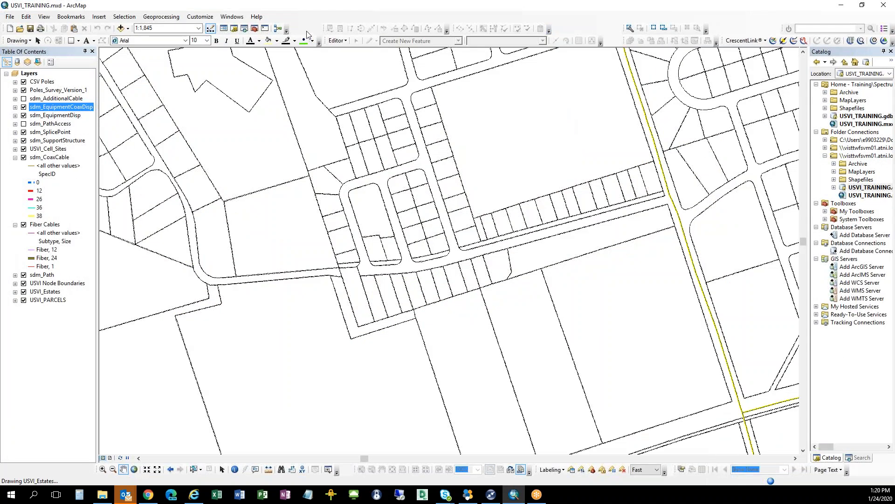
Try to turn on the Snapping toolbar from the toolbar list in the other ArcMap window
right_click(307, 35)
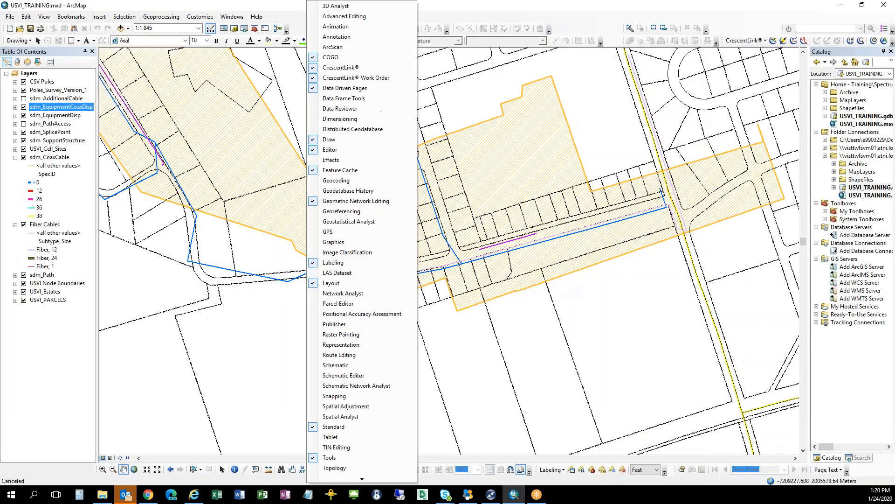
left_click(333, 397)
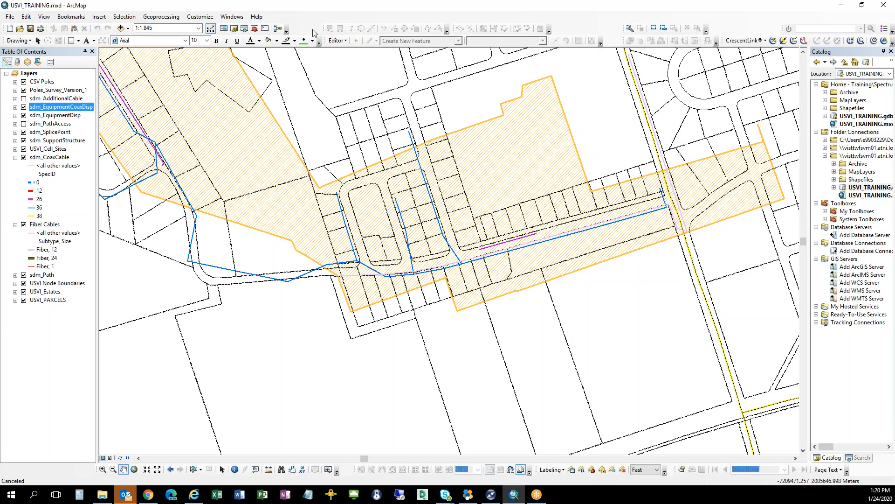
right_click(746, 33)
left_click(771, 397)
right_click(747, 40)
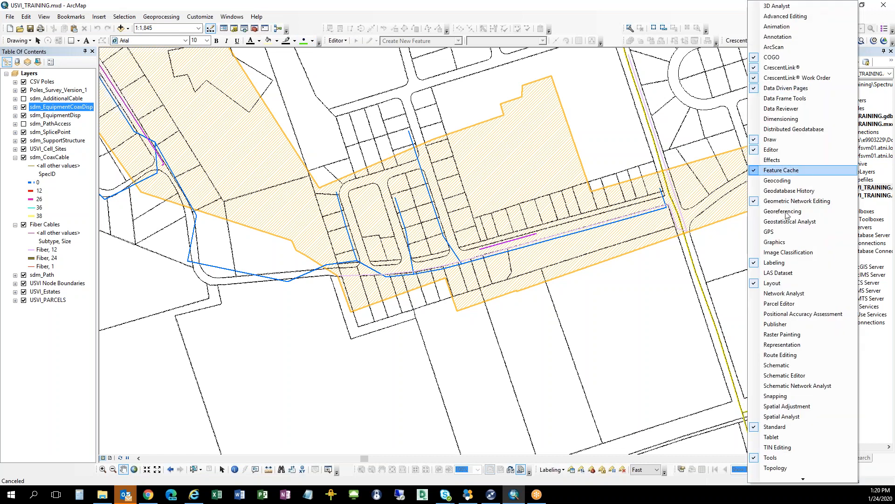
left_click(777, 397)
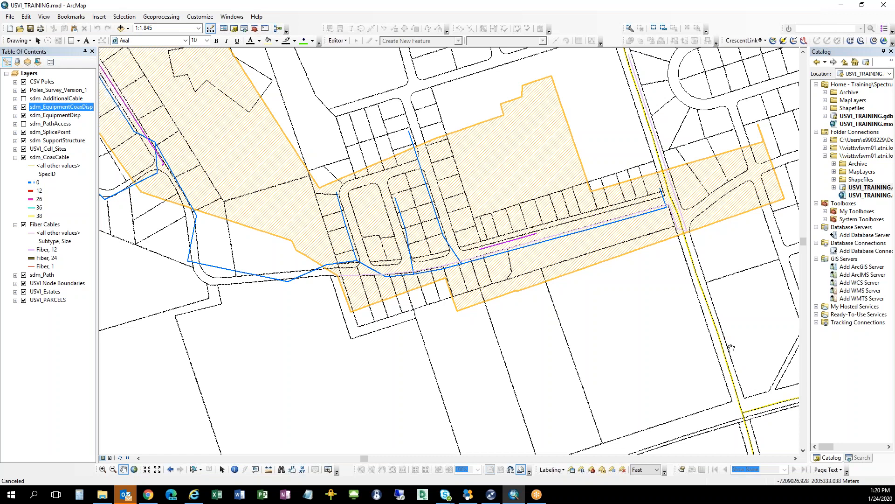
Zoom in on the MBJ012 node area at 1:600 to examine its cables and equipment
scroll(380, 273, "down", 3)
scroll(380, 271, "up", 5)
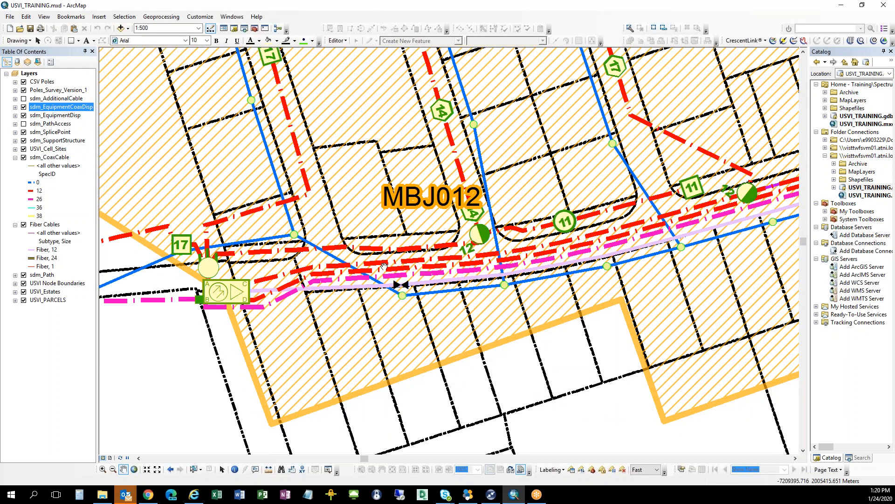
scroll(386, 266, "down", 1)
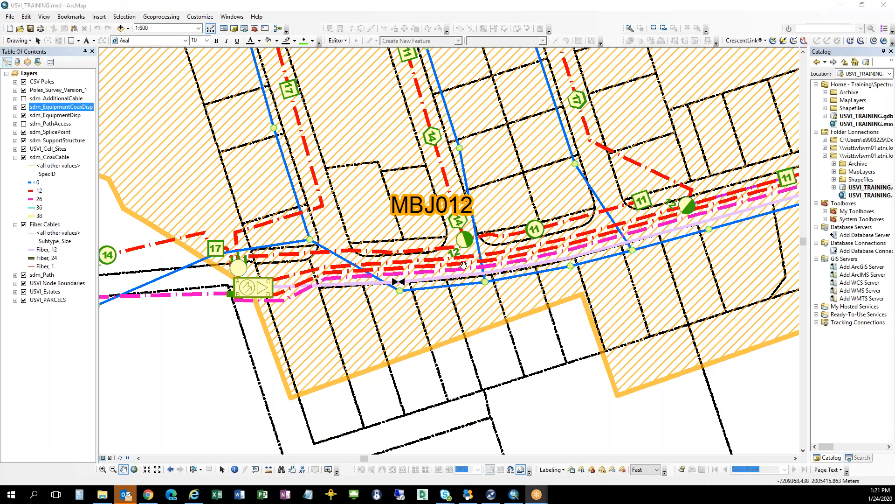
Turn the Snapping toolbar off and back on from the toolbar list to try to locate it on screen
left_click(542, 182)
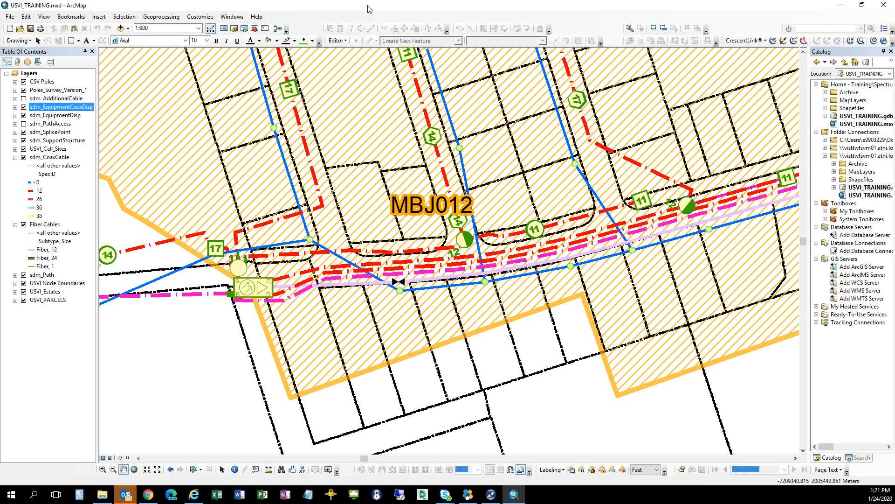
right_click(570, 32)
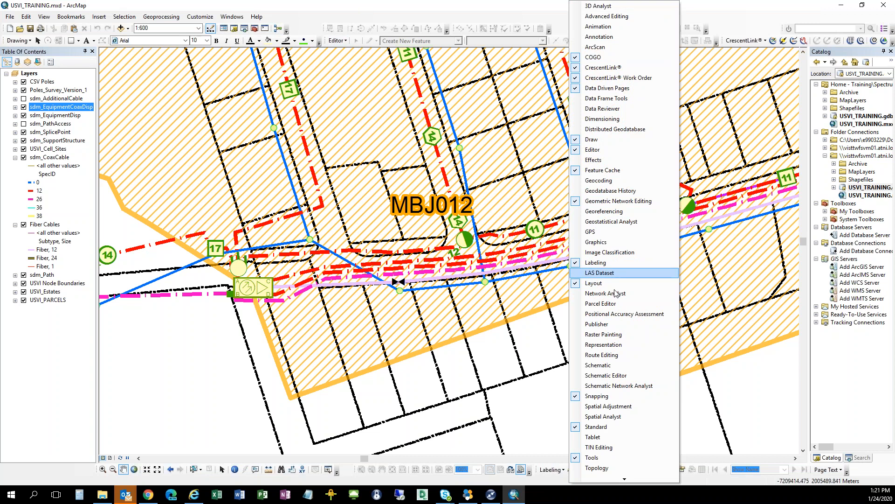
left_click(597, 396)
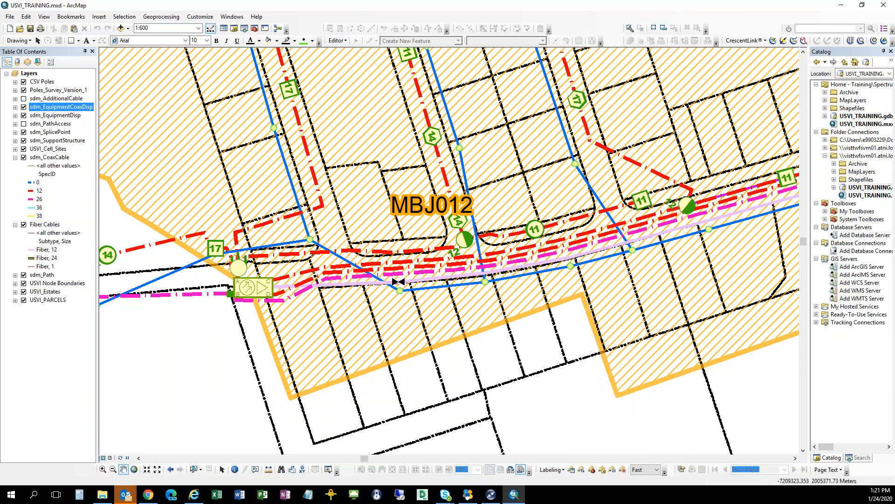
mouse_move(516, 494)
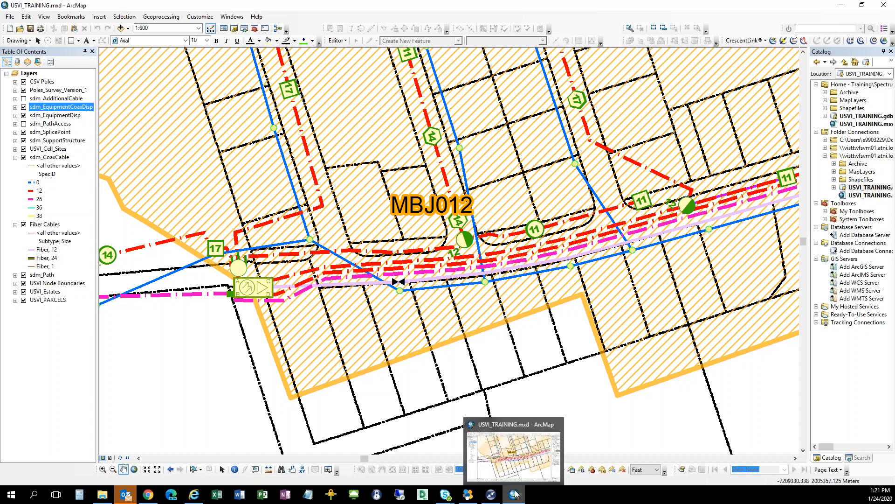
right_click(578, 29)
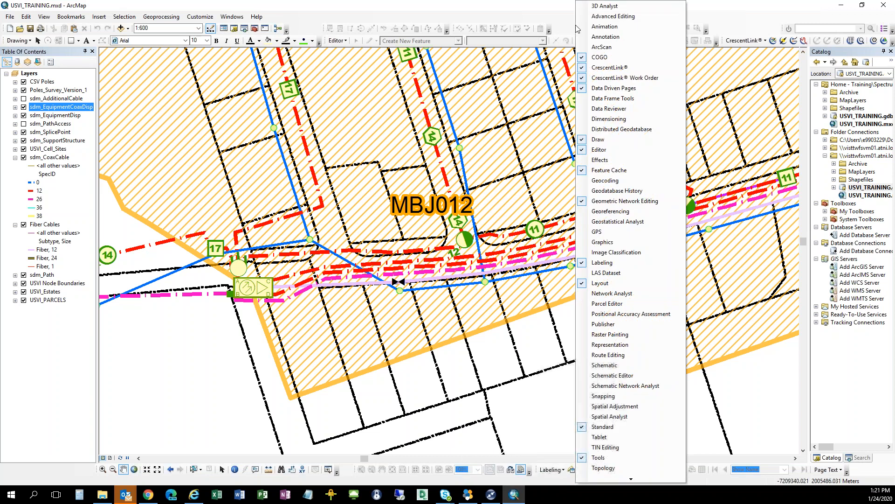
left_click(603, 395)
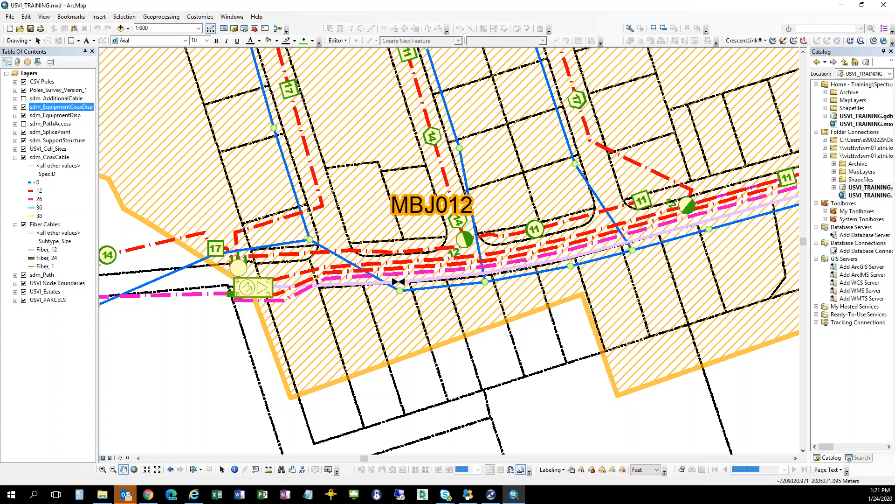
Check the list of available windows, and turn off the Snapping toolbar
left_click(232, 17)
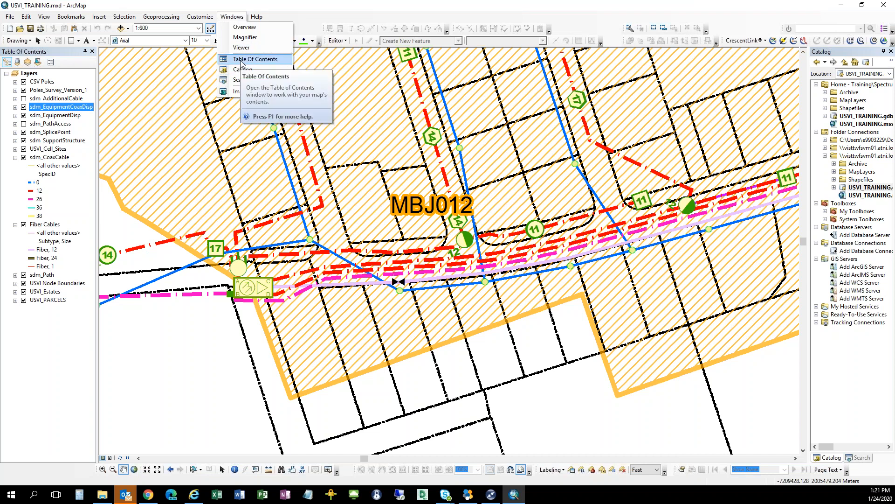
left_click(624, 14)
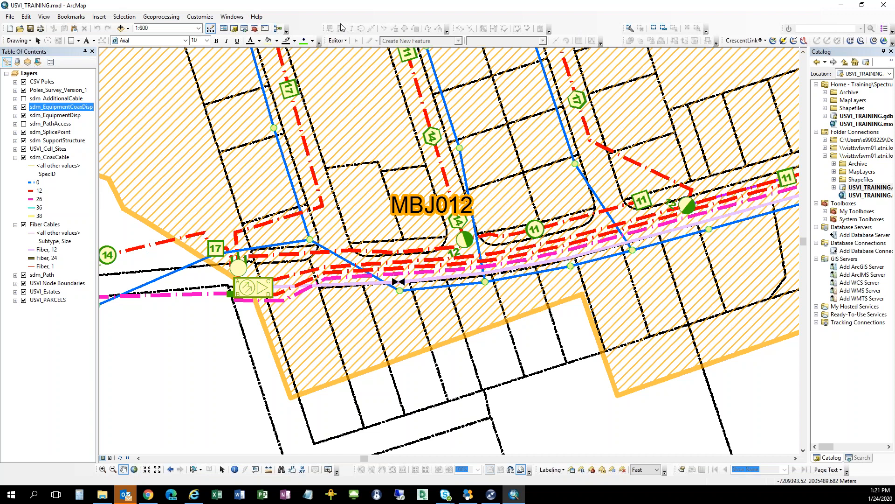
right_click(587, 28)
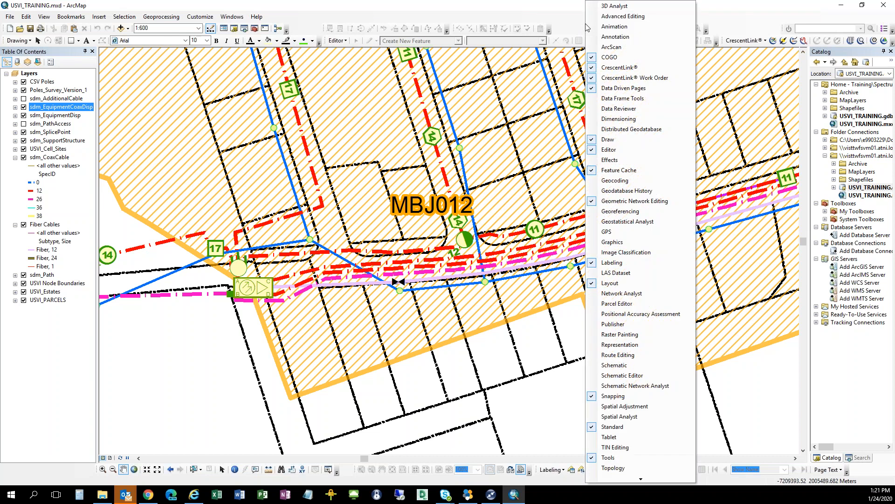
left_click(608, 397)
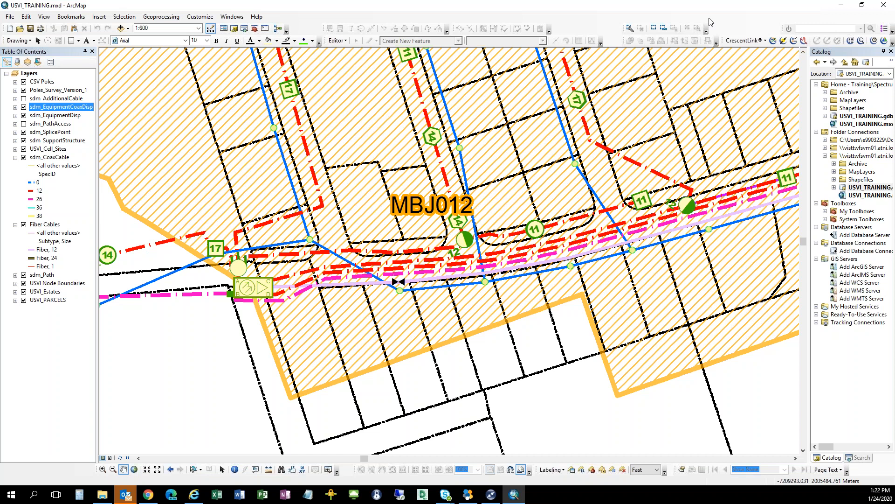
Shrink the ArcMap window from full screen, turn the Snapping toolbar on to look for it, and maximize the window again
left_click(863, 5)
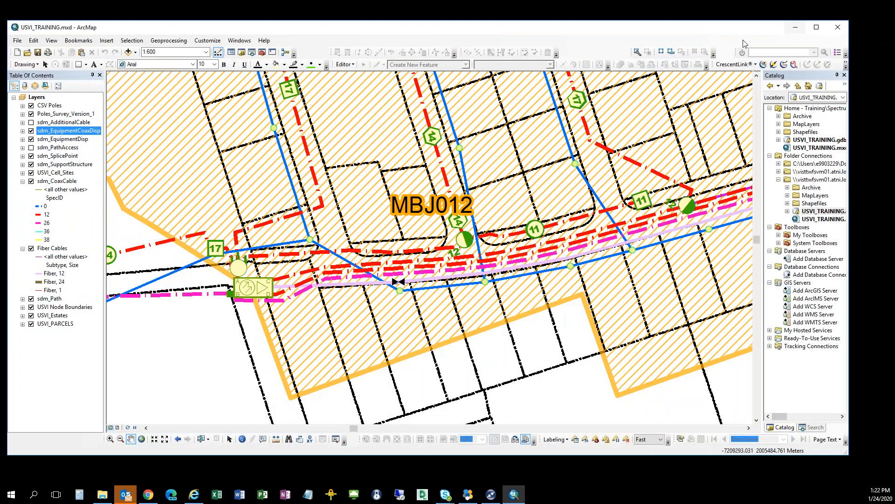
left_click_drag(632, 34, 657, 42)
right_click(610, 52)
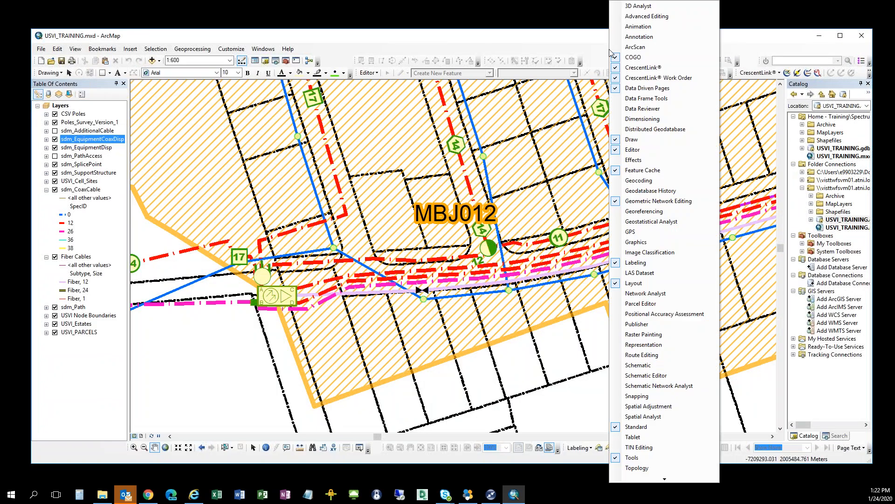
left_click(633, 396)
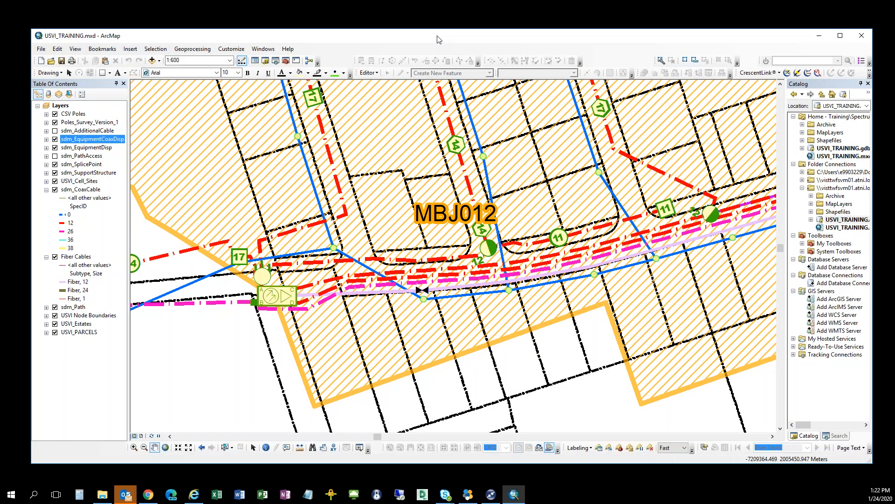
mouse_move(437, 39)
left_mouse_down()
mouse_move(492, 233)
mouse_move(483, 481)
mouse_move(466, 295)
mouse_move(466, 14)
mouse_move(440, 35)
left_mouse_up()
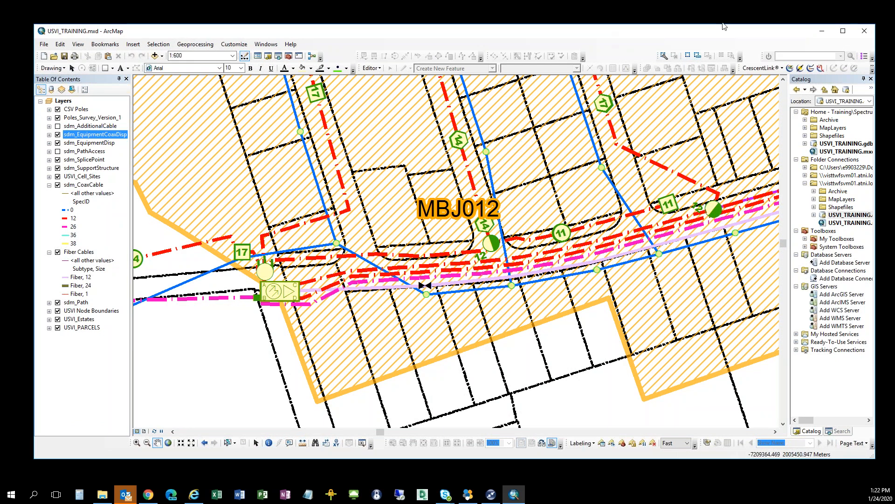
left_click(844, 31)
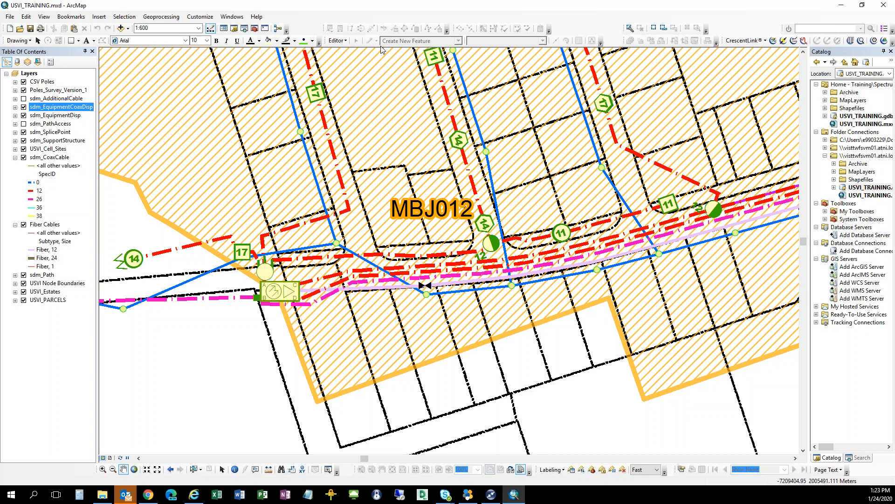
Move the Editor toolbar down to its own row below the Draw toolbar, and toggle the Snapping toolbar off and on
mouse_move(381, 40)
left_mouse_down()
mouse_move(382, 78)
mouse_move(384, 47)
left_mouse_up()
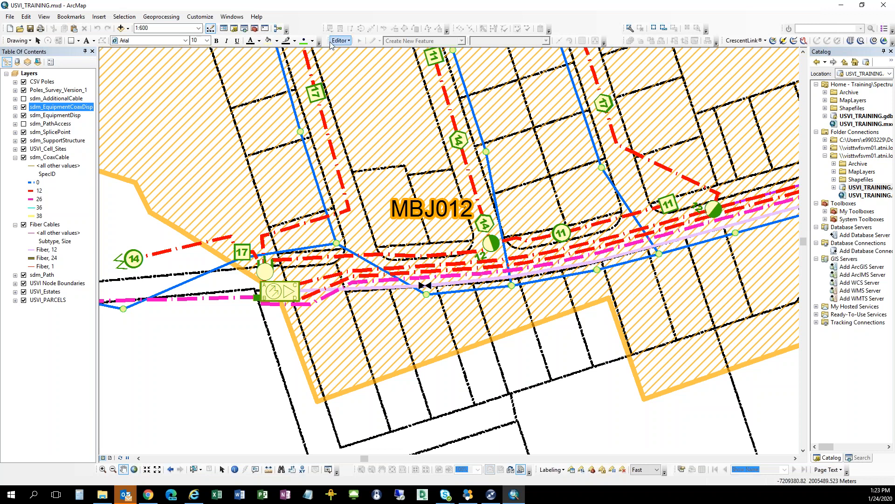
left_click_drag(327, 41, 321, 52)
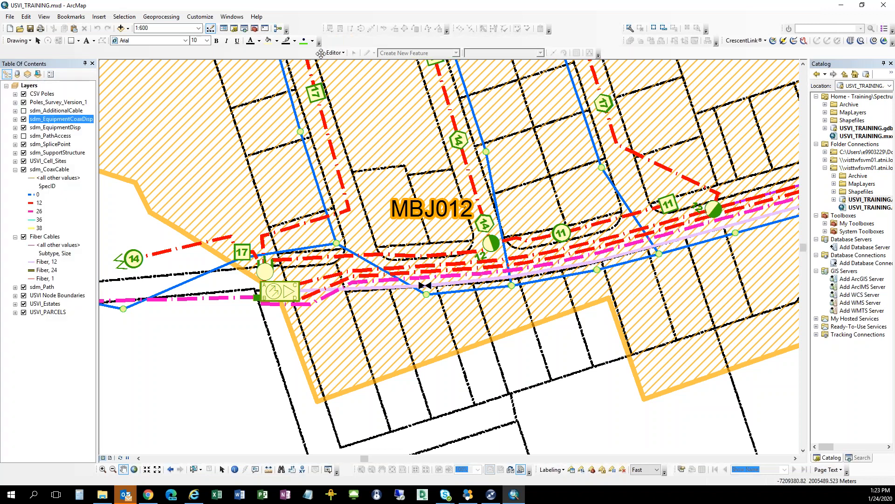
right_click(638, 56)
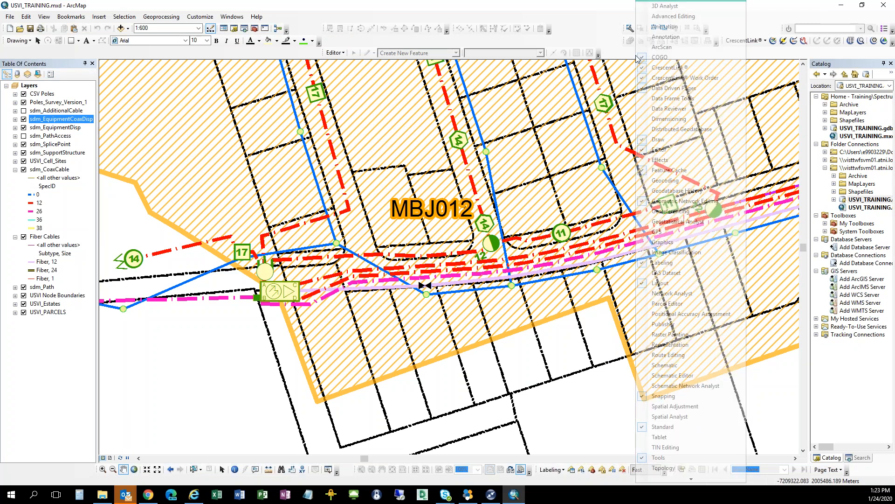
left_click(663, 396)
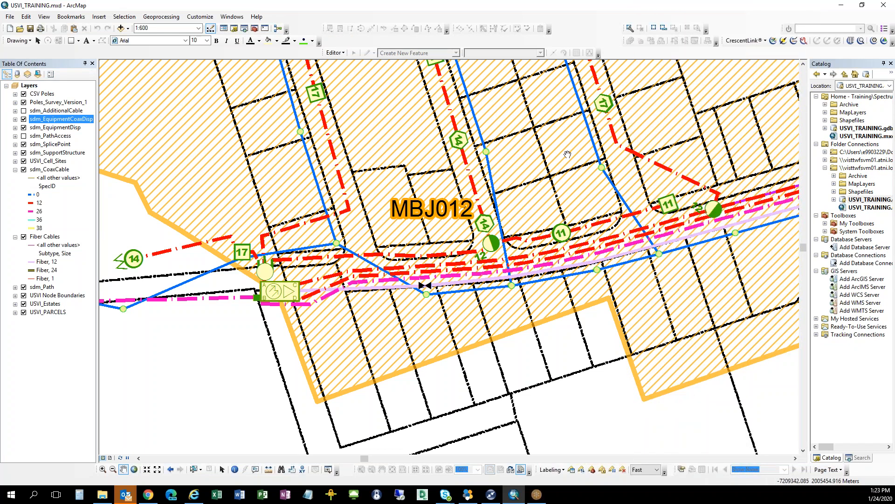
right_click(576, 41)
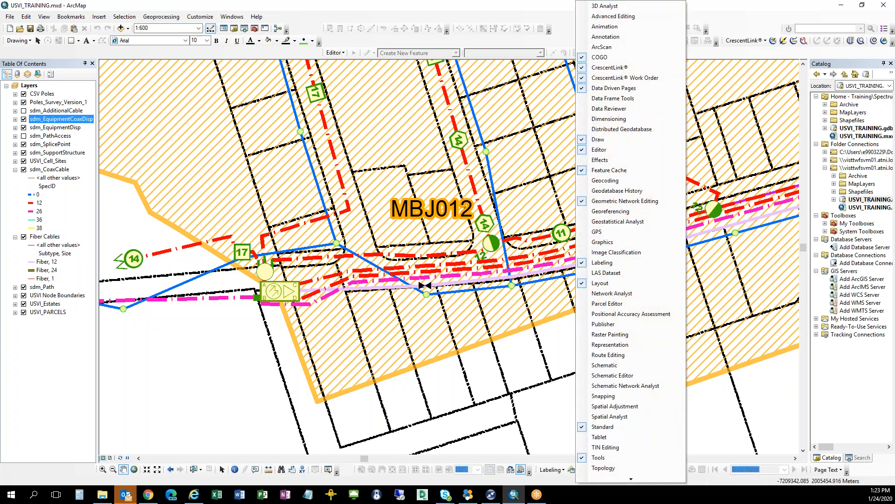
left_click(613, 396)
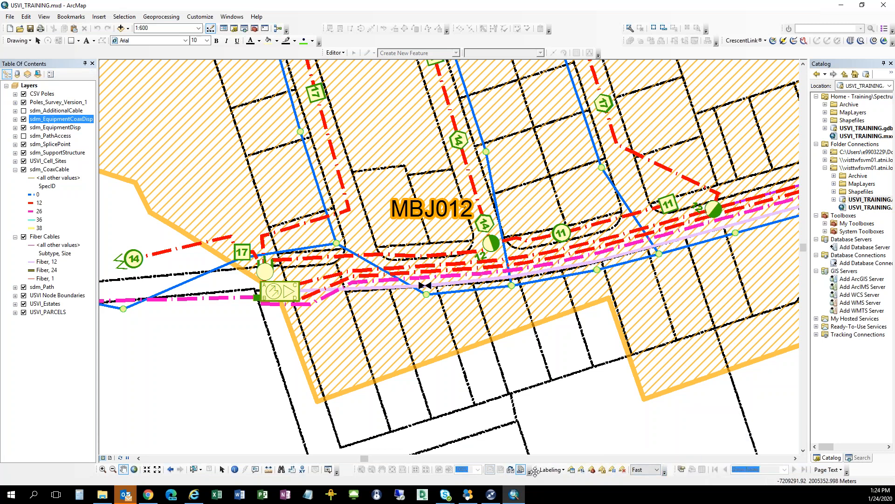
Move the Labeling toolbar to its own row above the Tools toolbar, and switch the Snapping toolbar off and on again
left_click_drag(534, 471, 533, 459)
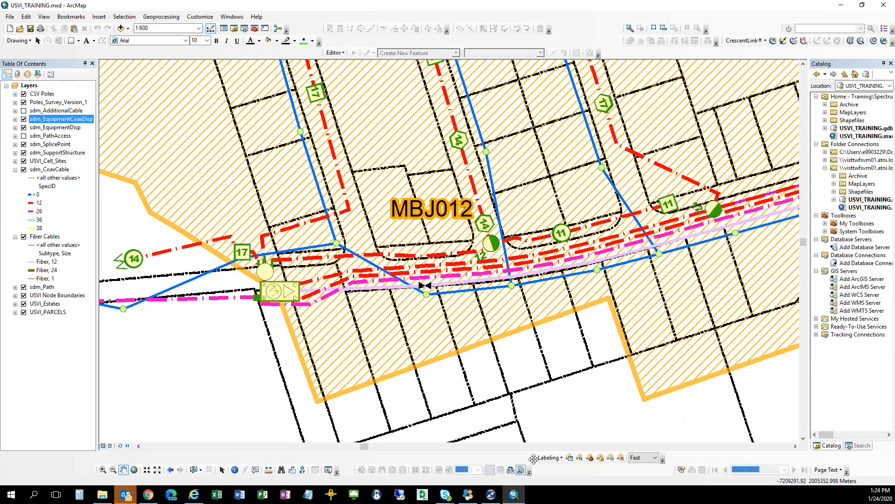
right_click(232, 462)
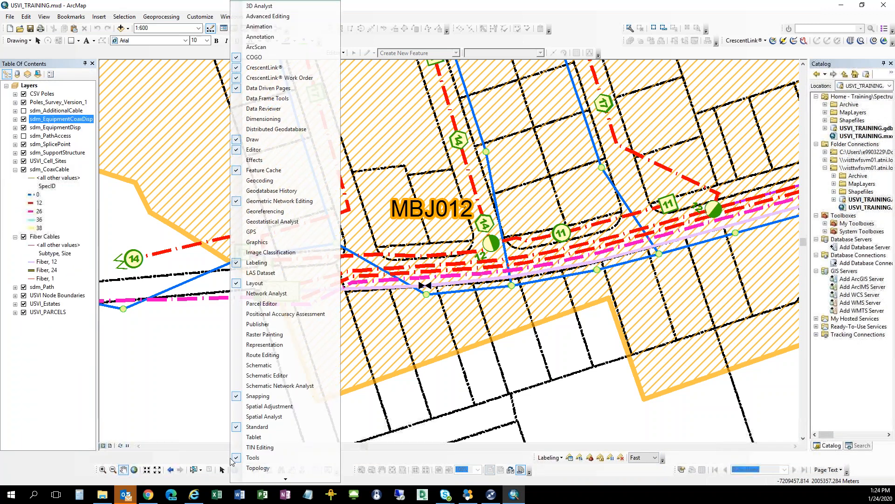
left_click(252, 396)
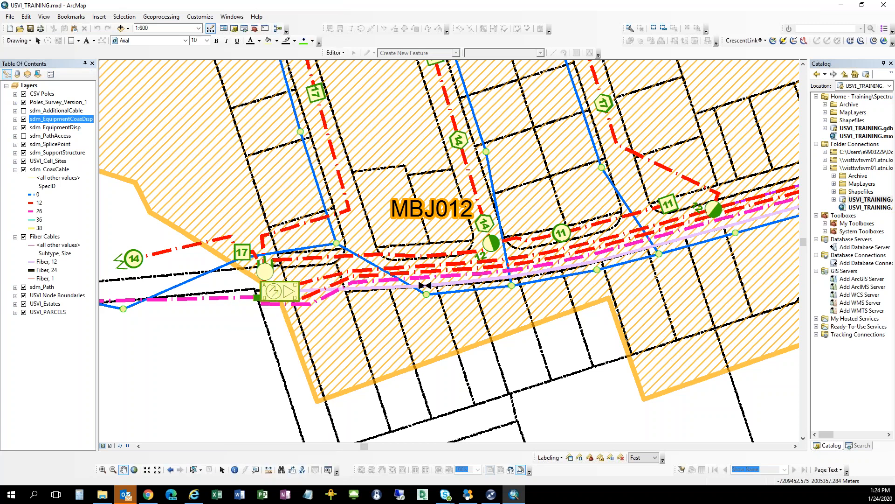
right_click(251, 459)
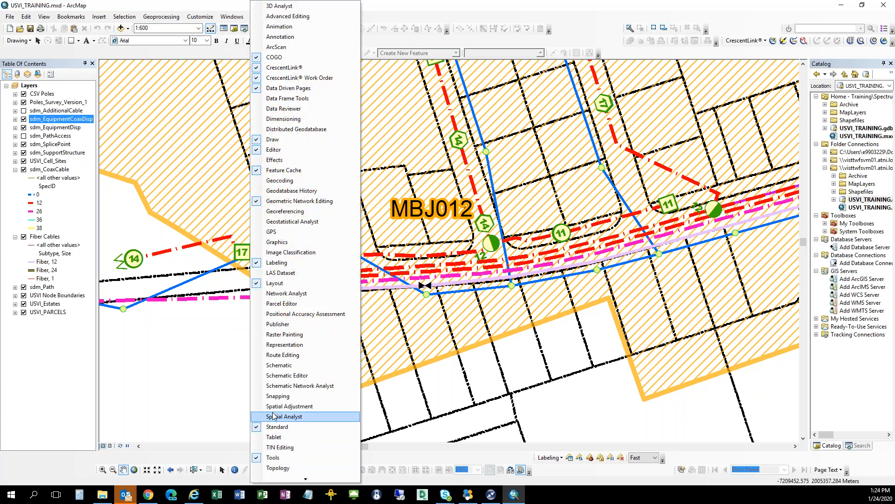
left_click(274, 395)
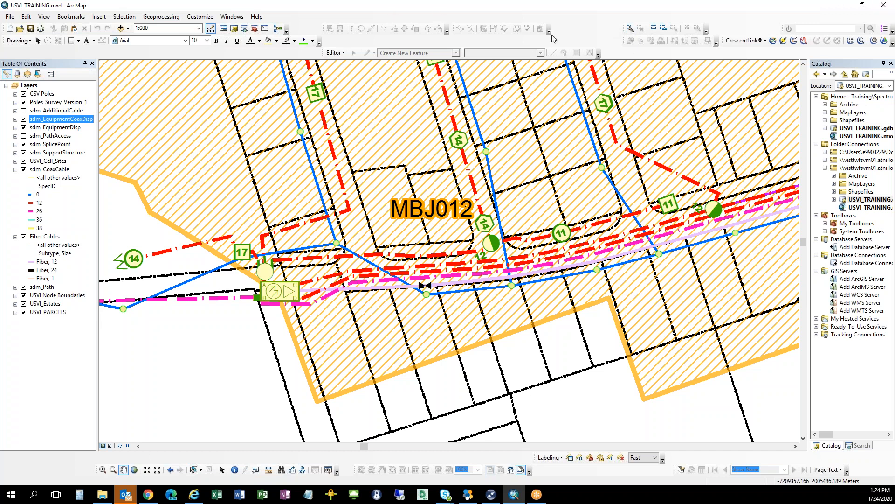
Close this ArcMap window without saving changes to USVI_TRAINING.mxd
left_click(885, 7)
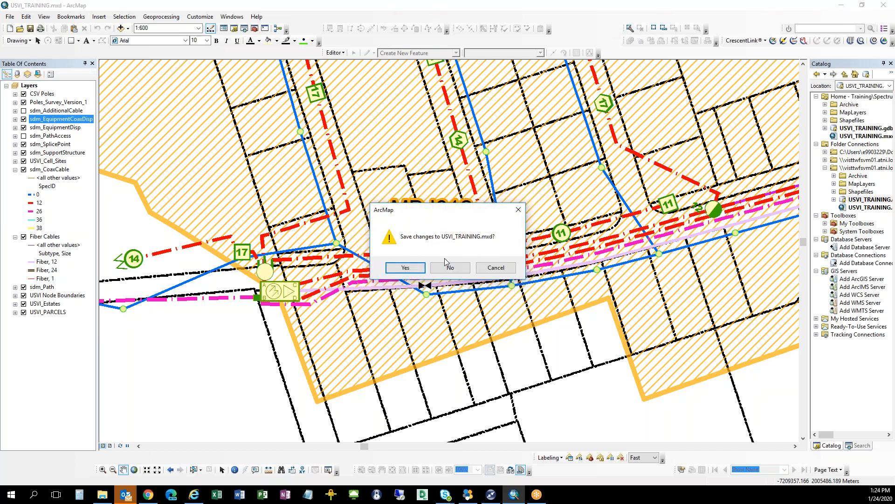
left_click(444, 262)
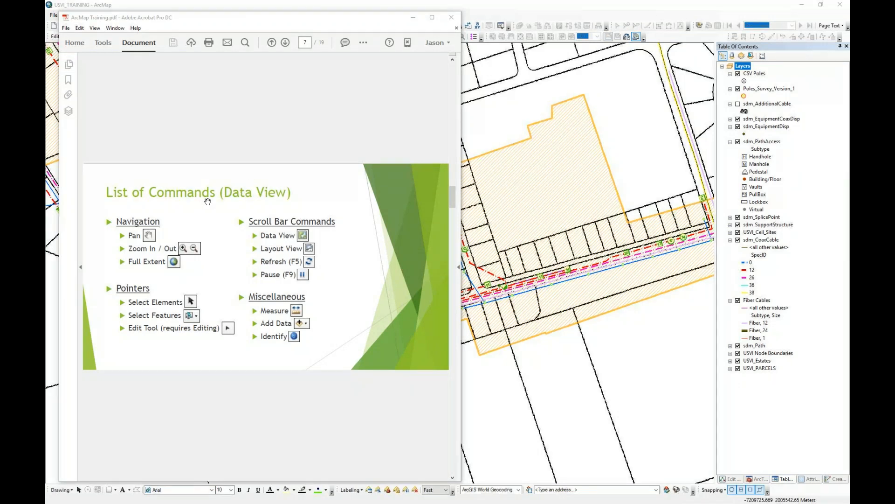
Reposition the ArcMap Training PDF over the other ArcMap window to review the List of Commands (Data View) page
left_click_drag(314, 21, 423, 68)
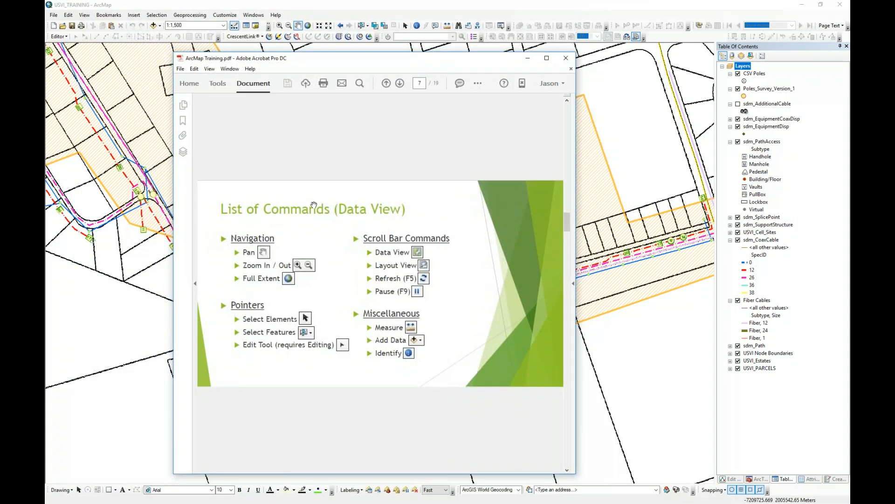
left_click_drag(369, 62, 291, 64)
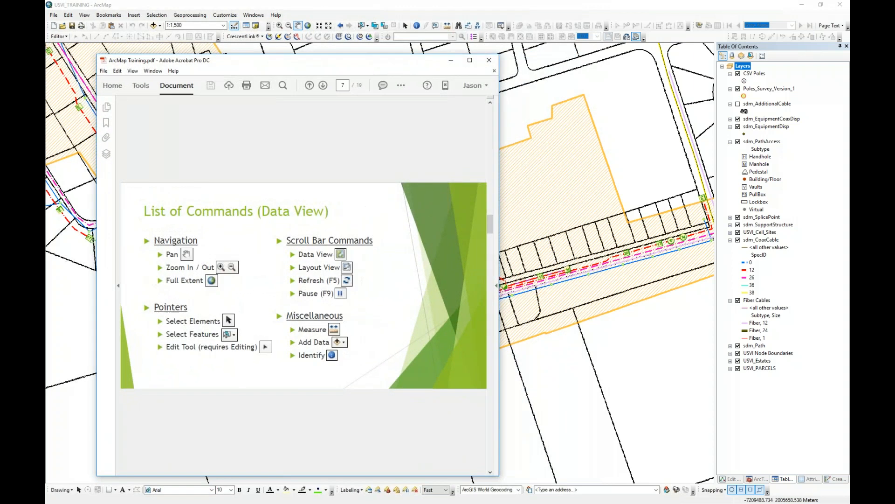
Activate the Pan tool and pan the map around the MBJ012 node area
left_click(298, 26)
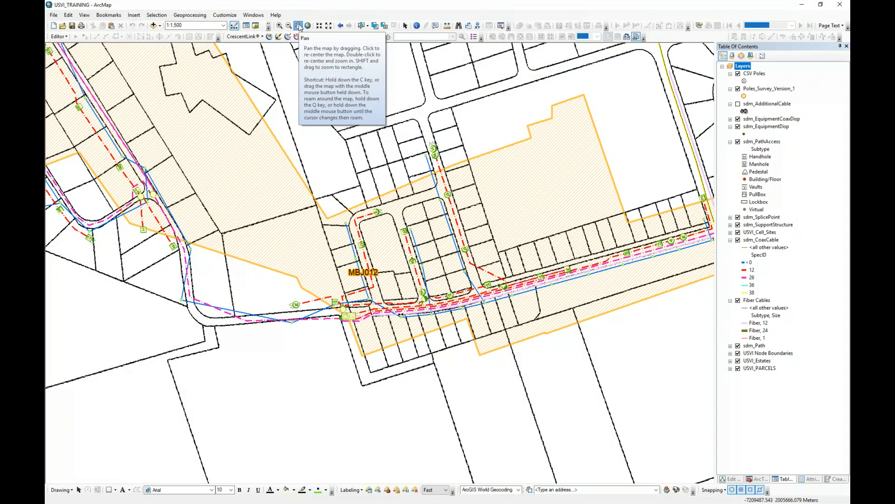
left_click_drag(442, 192, 464, 188)
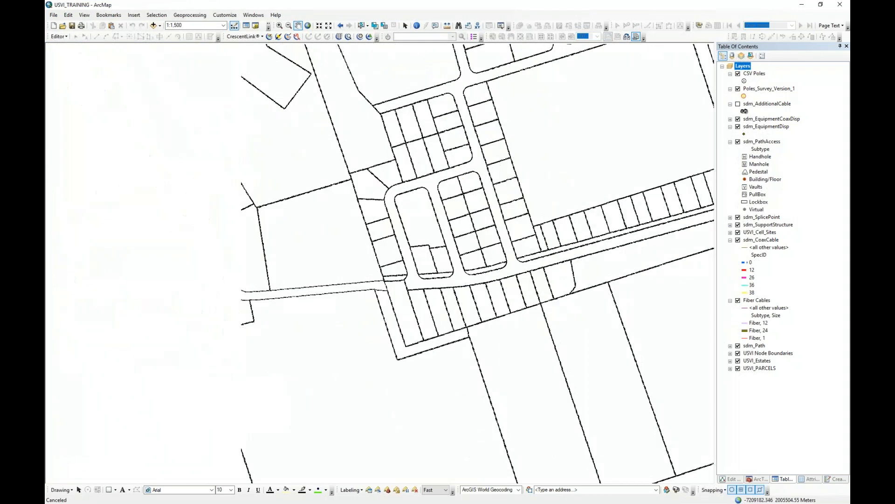
left_click_drag(558, 207, 454, 202)
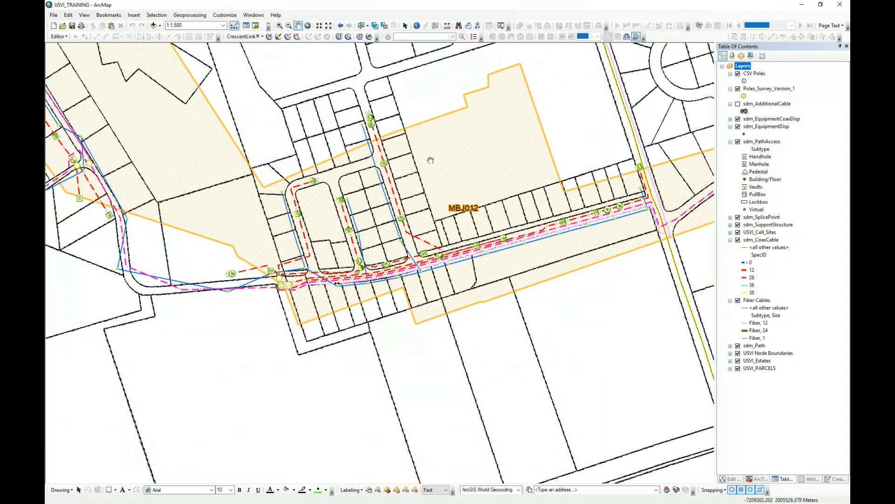
left_click_drag(408, 166, 450, 156)
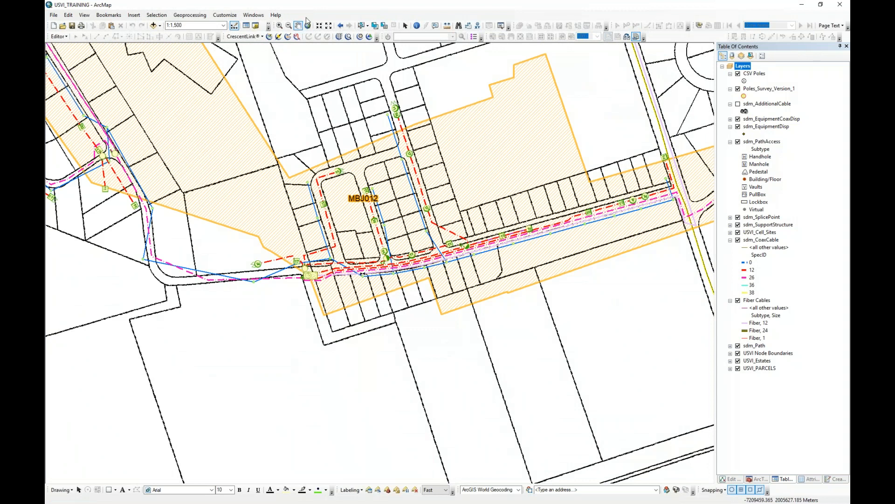
Set the mouse wheel's Roll Forward behaviour to Zooms Out in the ArcMap options and apply the change
left_click(254, 15)
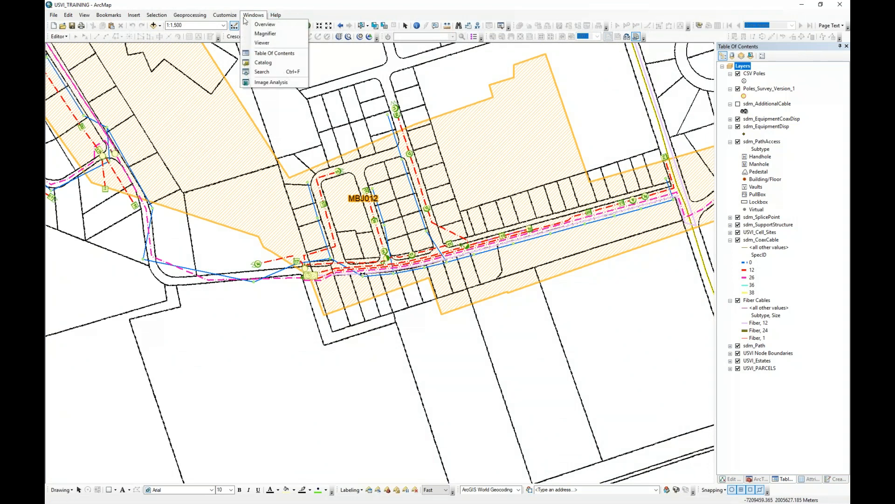
left_click(224, 15)
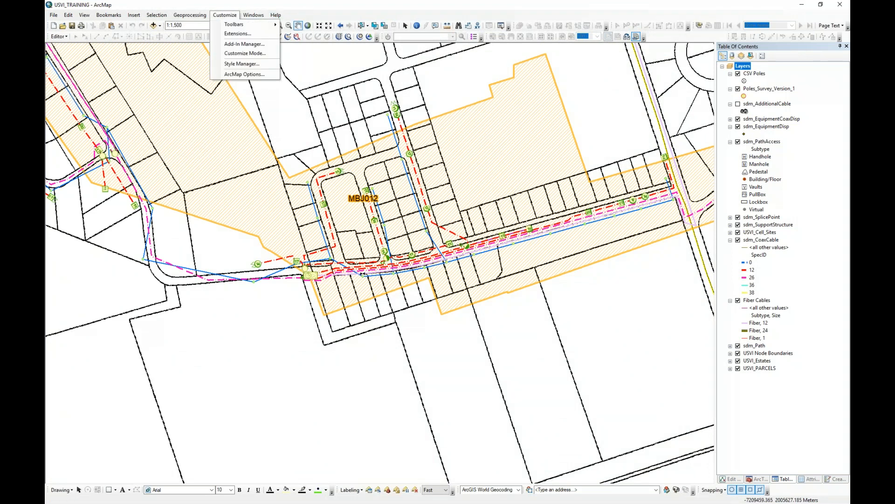
left_click(233, 74)
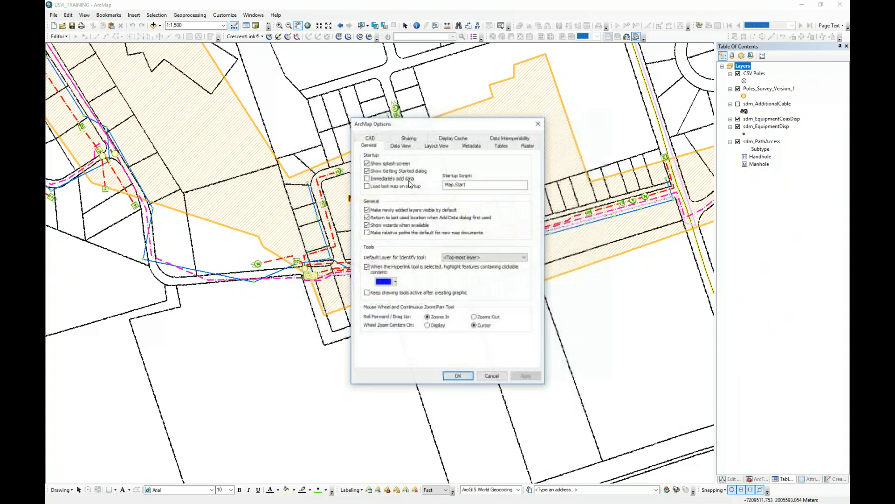
left_click_drag(466, 127, 422, 100)
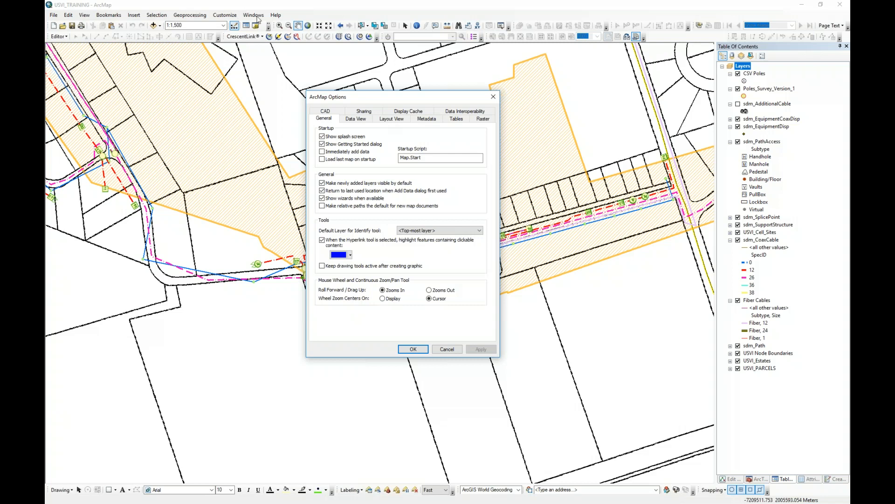
left_click_drag(362, 97, 353, 80)
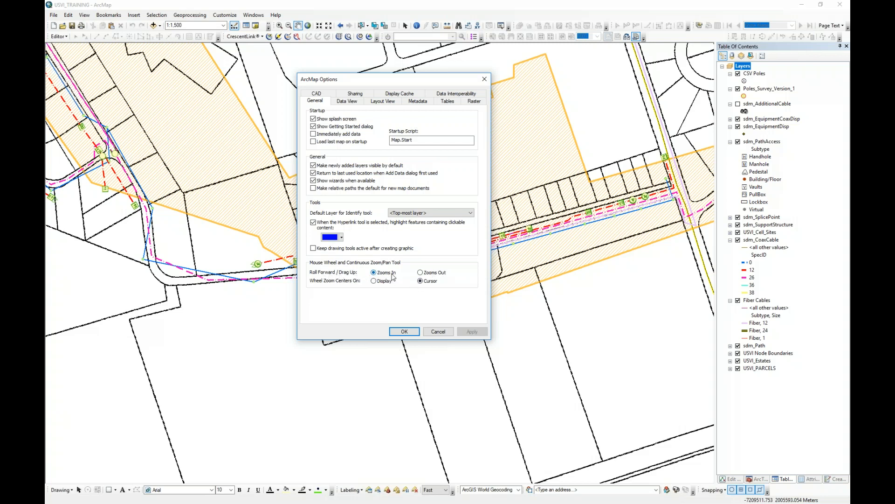
left_click(420, 273)
left_click(472, 332)
left_click(405, 331)
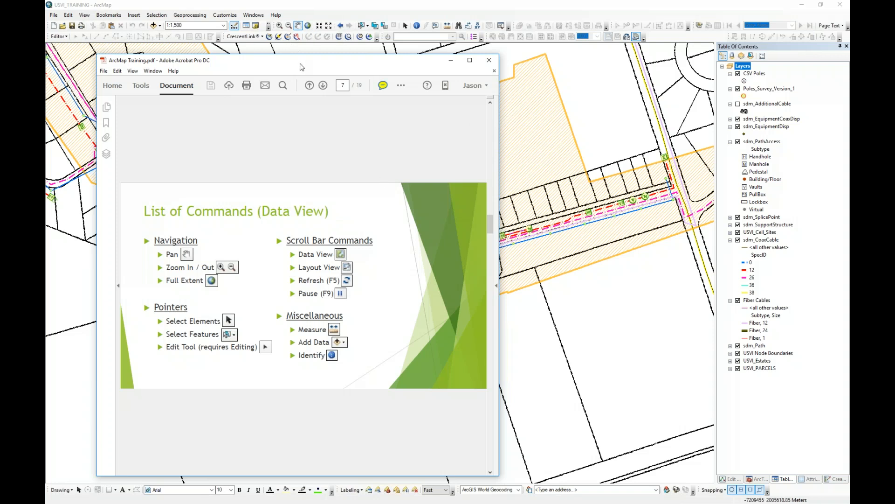
Move the training PDF off the map, view the map at full extent, and return to the previous extent
left_click_drag(300, 65, 336, 59)
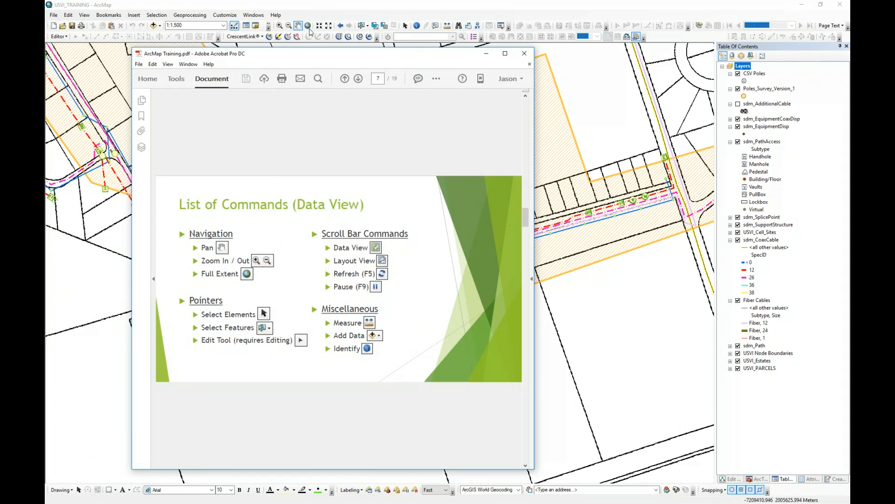
left_click_drag(322, 58, 45, 59)
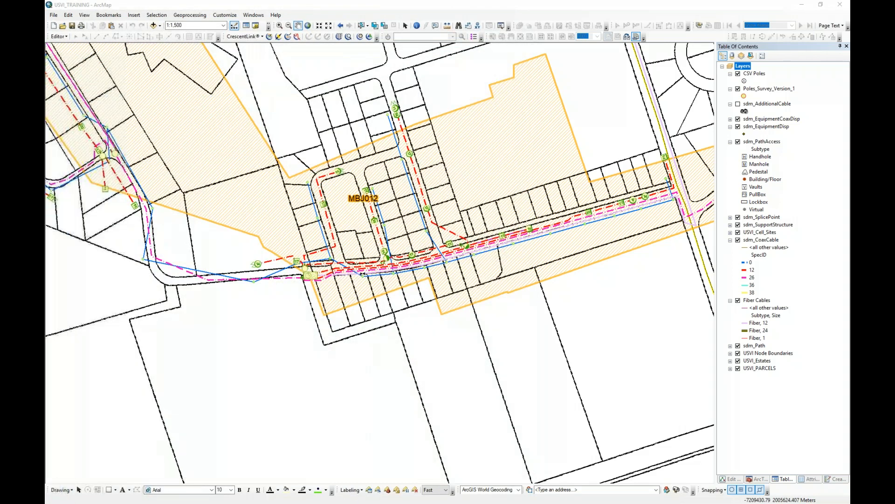
left_click(308, 26)
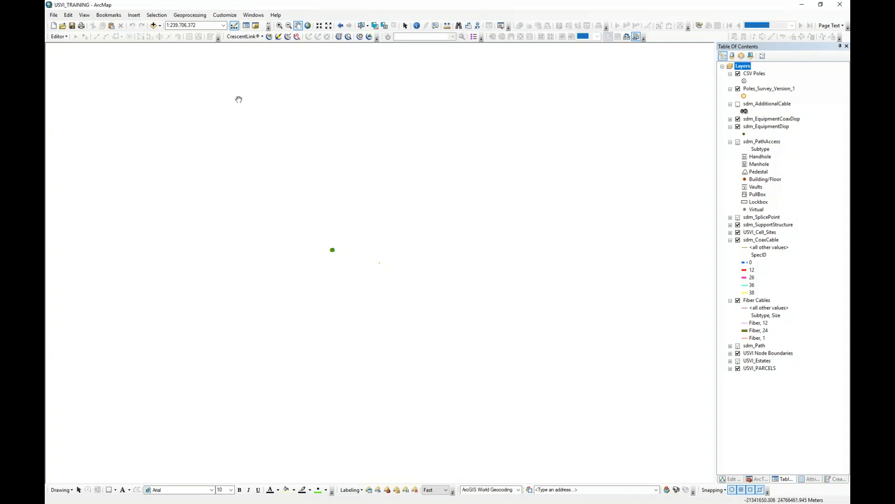
left_click(340, 25)
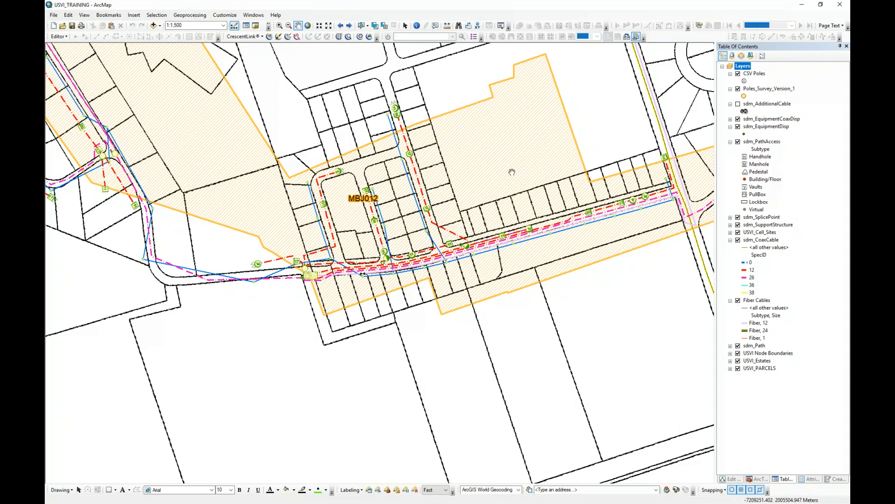
Add the Imagery basemap to the map
left_click_drag(620, 136, 379, 262)
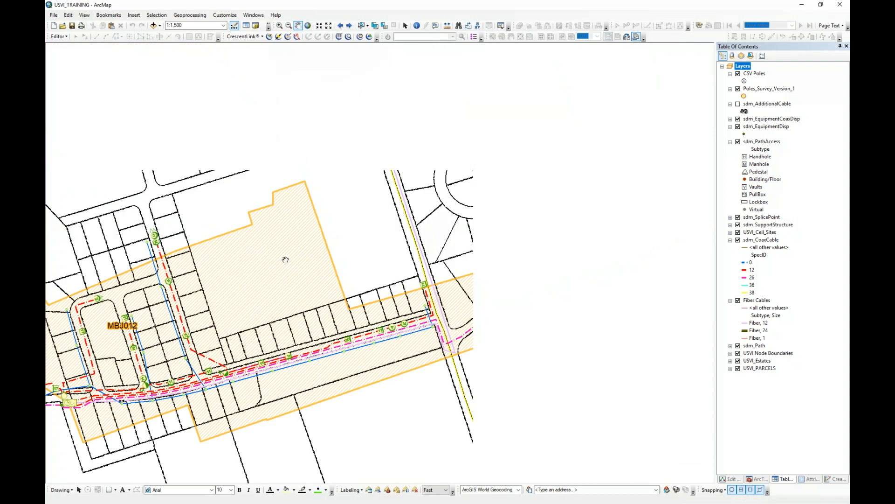
left_click_drag(289, 256, 361, 224)
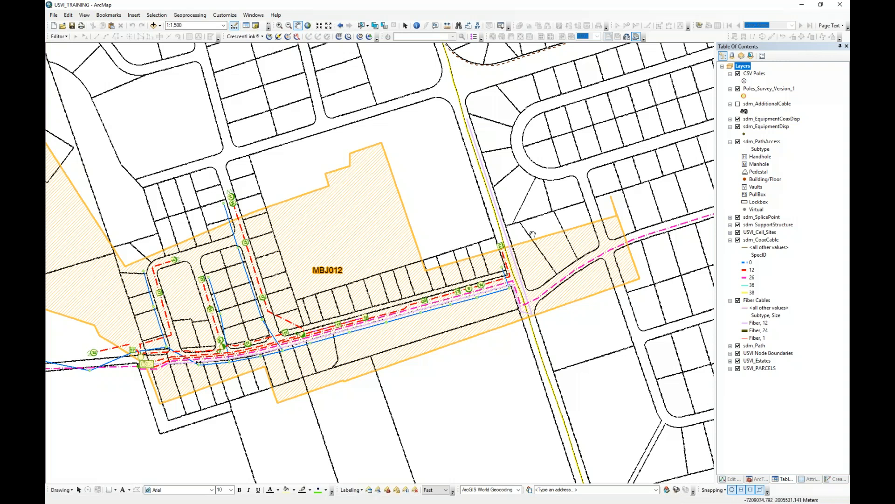
scroll(533, 234, "up", 2)
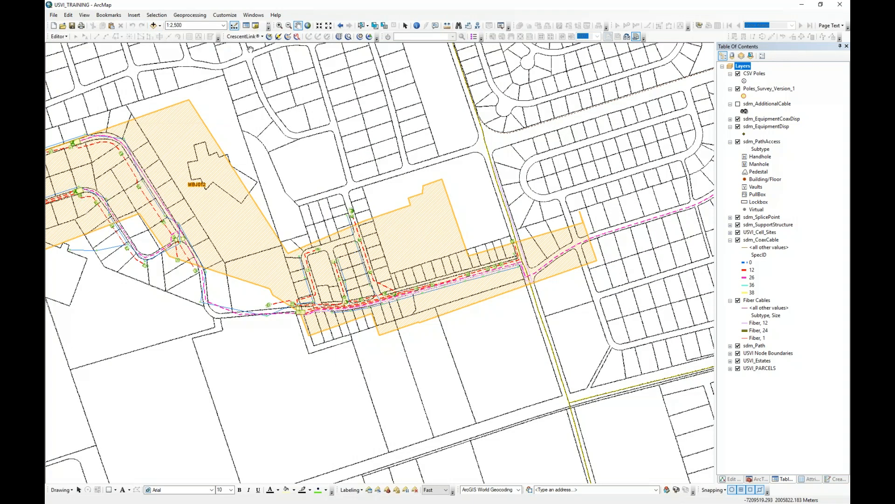
left_click(160, 26)
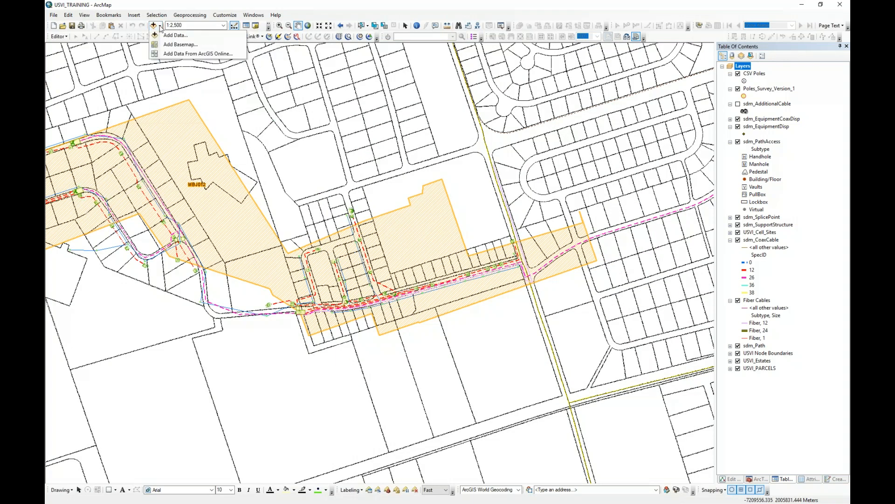
left_click(158, 28)
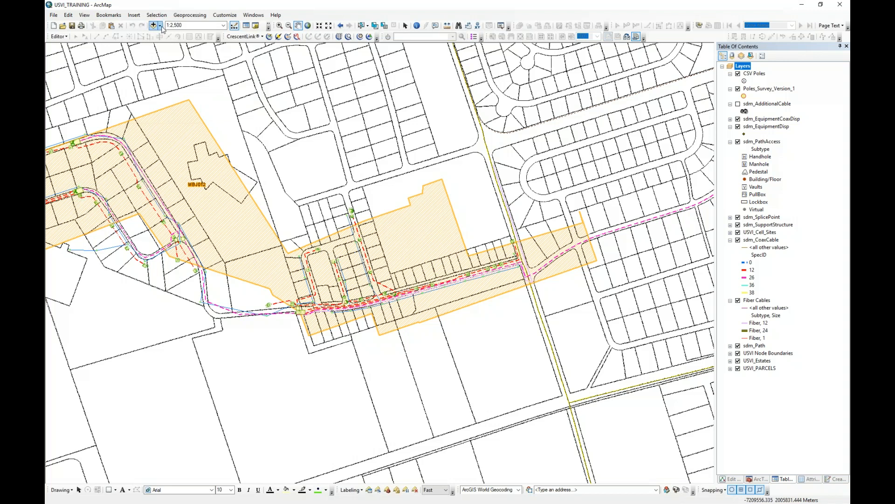
left_click(160, 26)
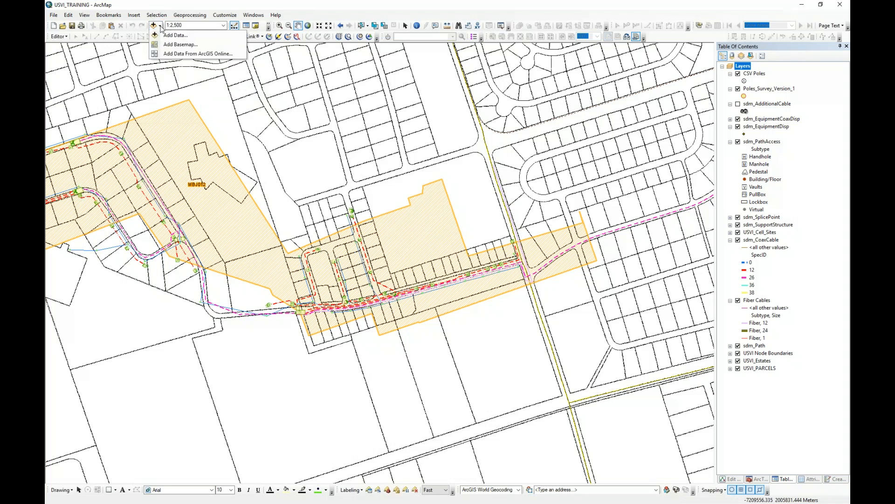
left_click(160, 28)
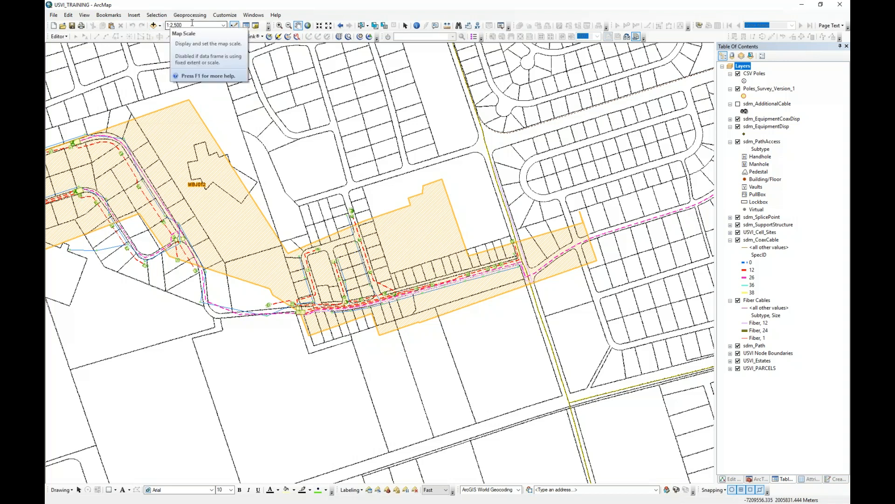
left_click(159, 28)
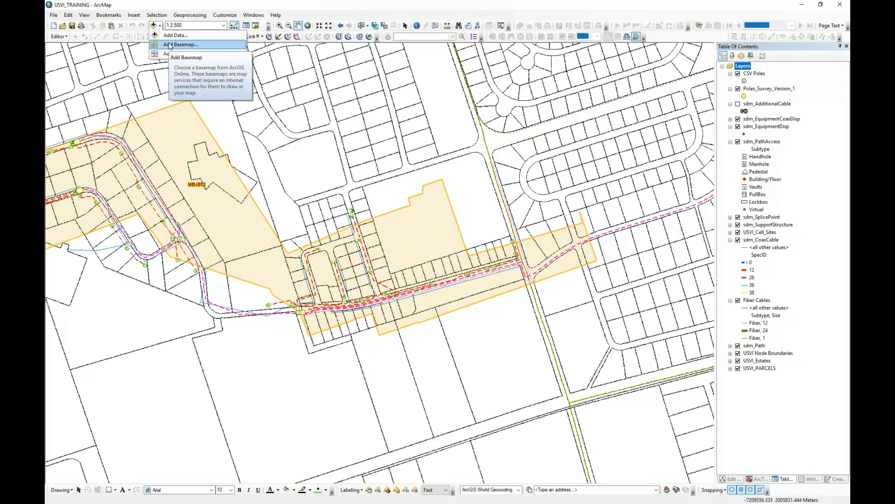
left_click(170, 45)
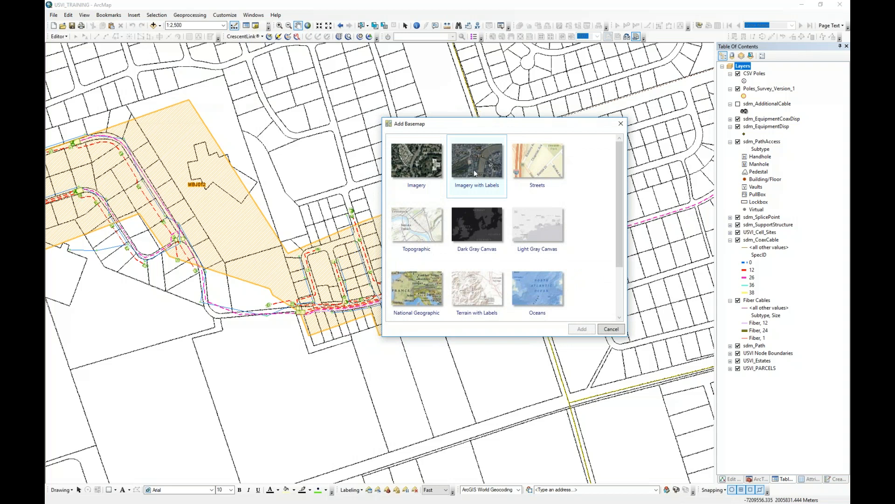
left_click_drag(555, 124, 496, 106)
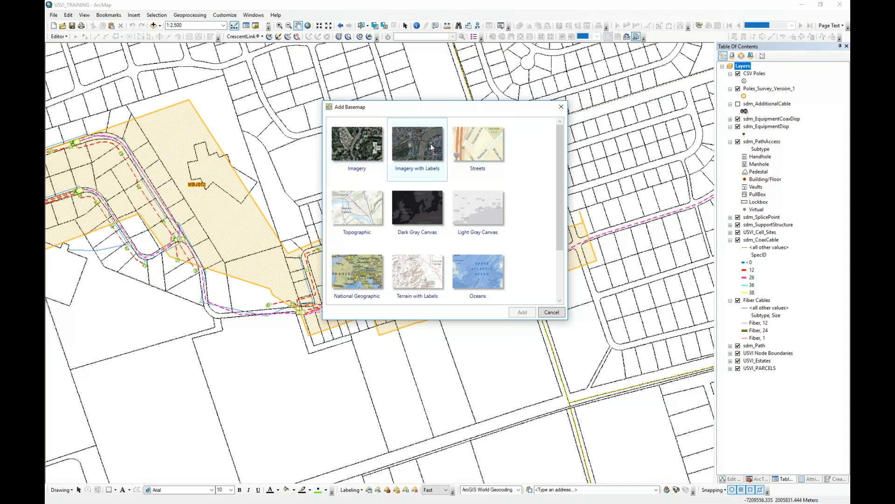
left_click(367, 145)
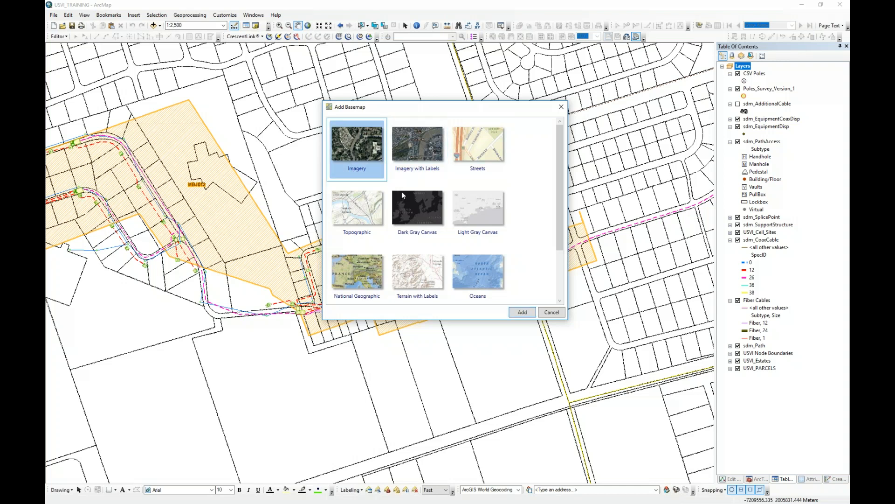
left_click(522, 312)
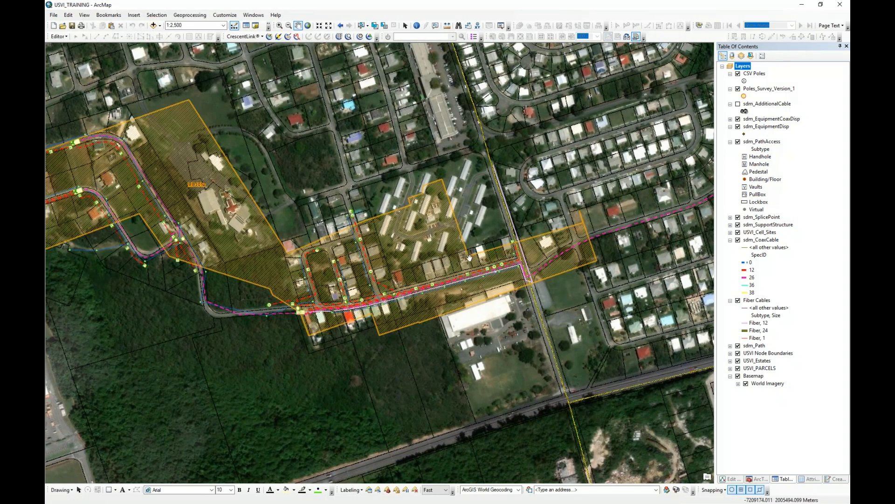
Set the Basemap group layer's transparency to 60% and apply it
scroll(439, 281, "up", 2)
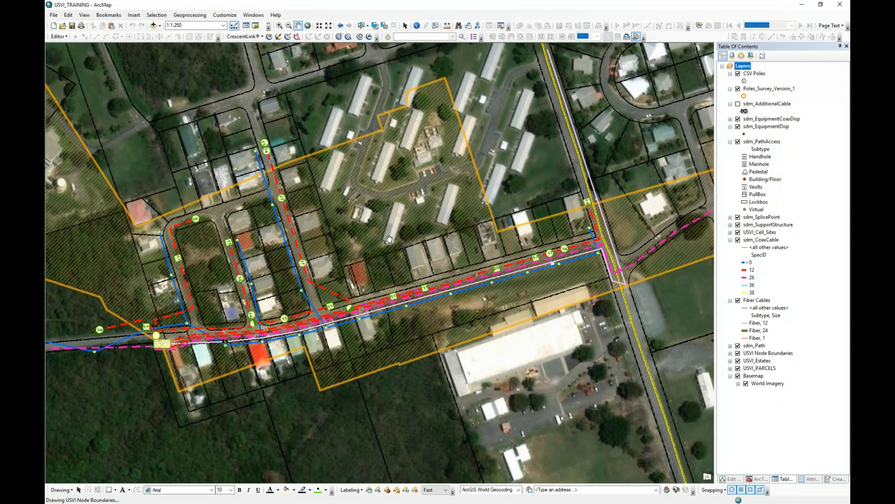
left_click_drag(391, 234, 442, 196)
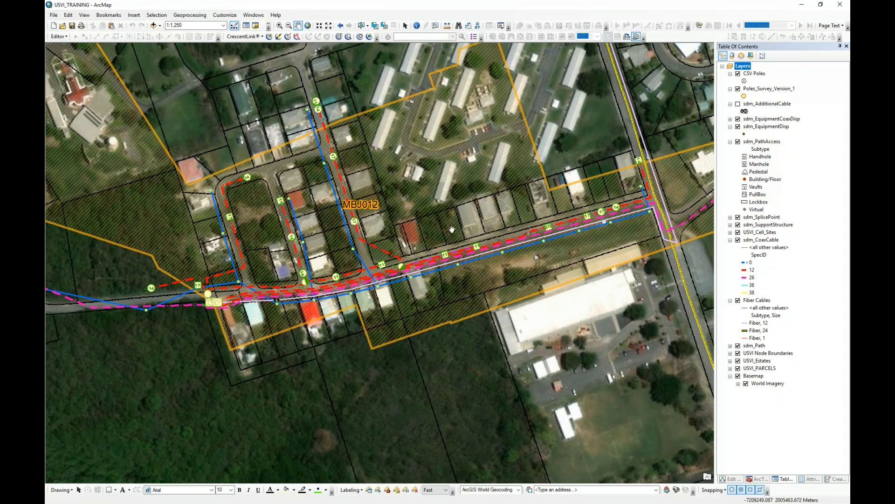
double_click(753, 377)
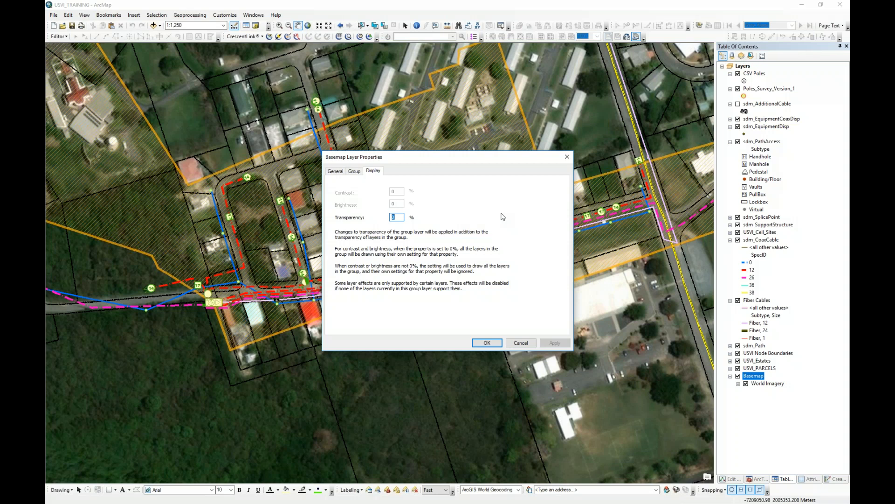
type("60")
left_click(555, 343)
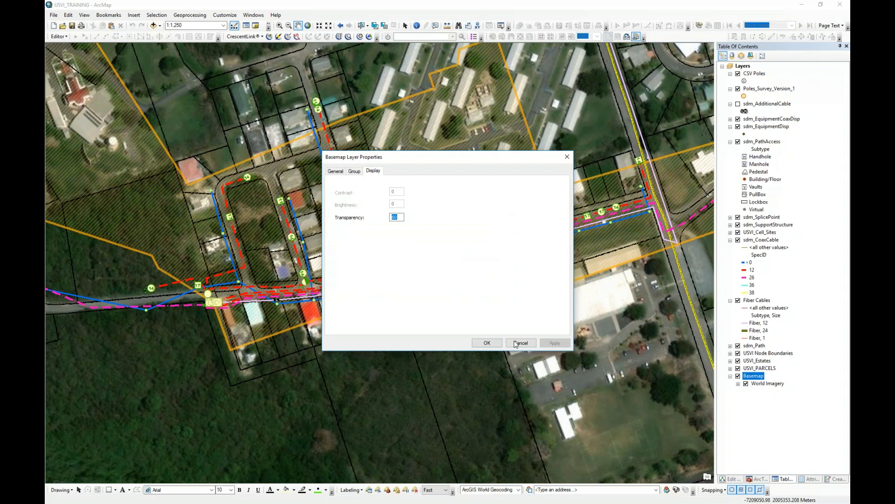
left_click(495, 344)
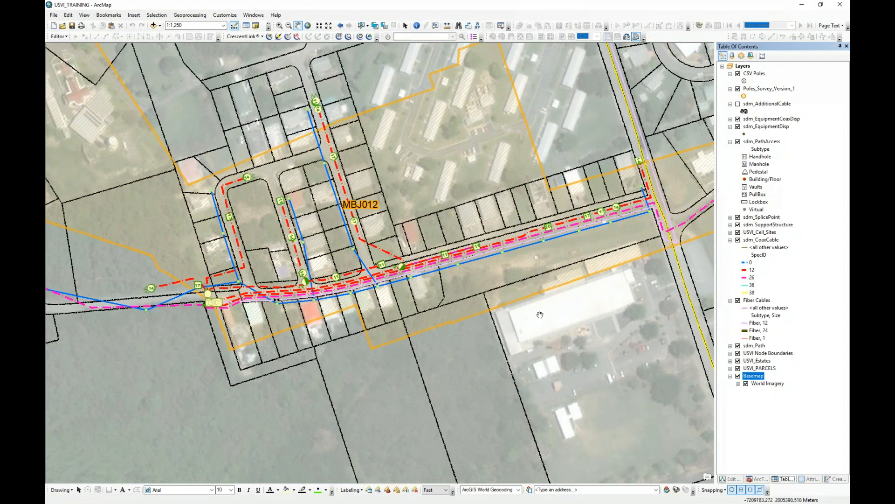
Look over the imagery east of the MBJ012 node and turn off the Basemap layer's visibility
left_click_drag(537, 316, 464, 313)
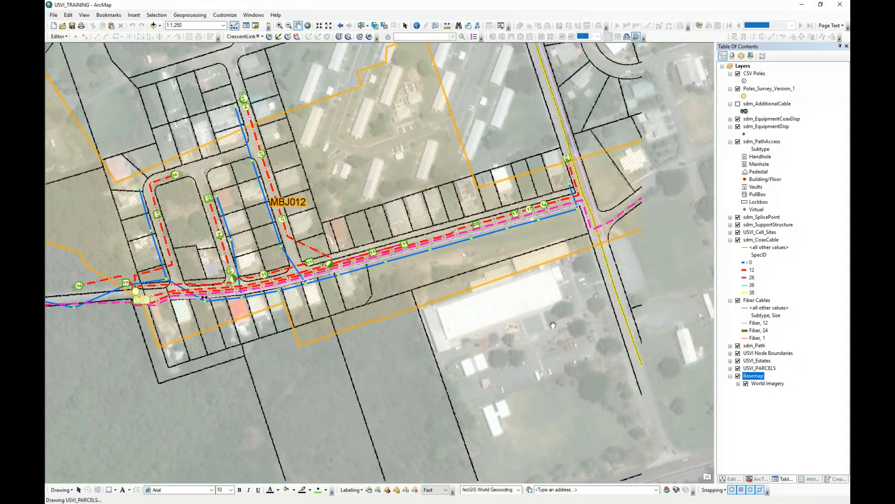
left_click_drag(590, 310, 440, 307)
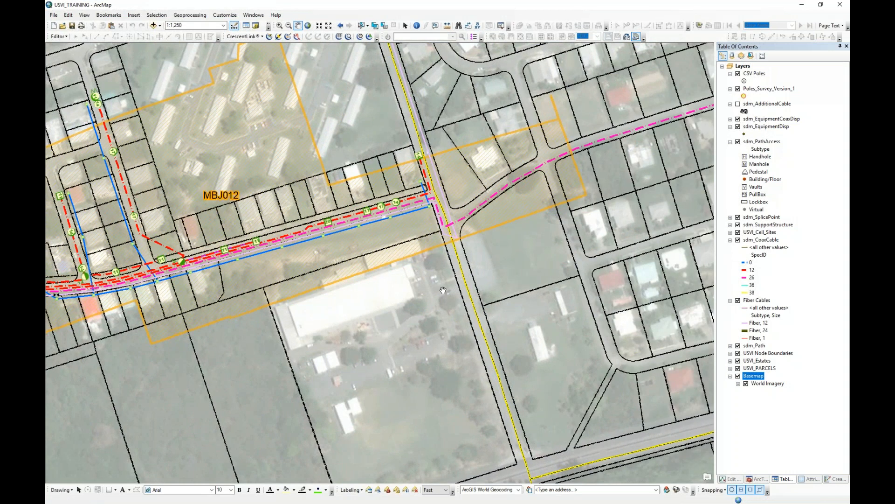
scroll(443, 290, "up", 2)
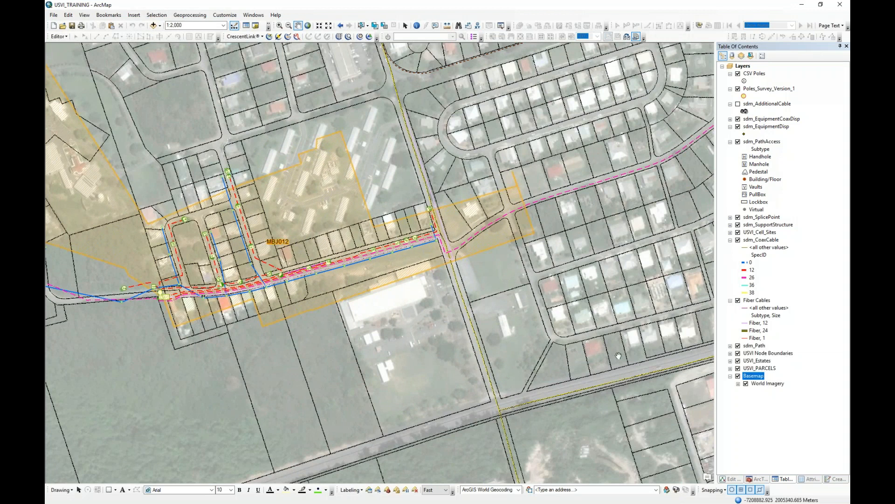
left_click(737, 376)
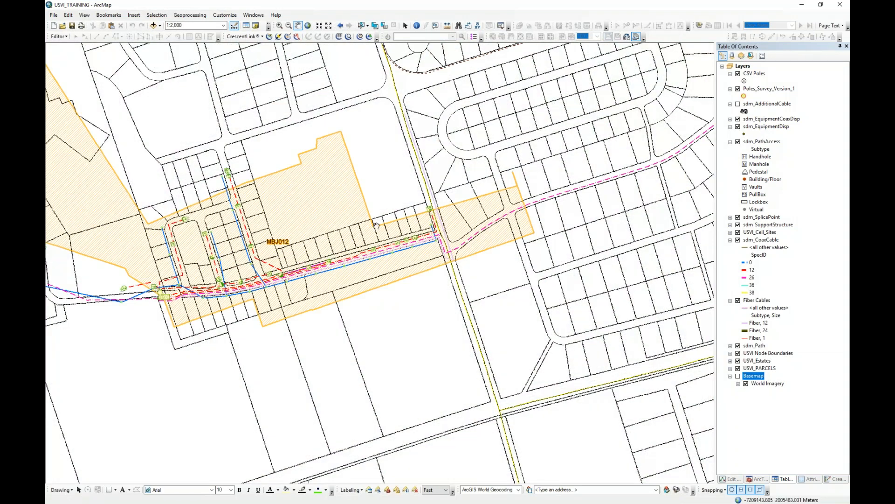
Open Add Data and browse the available data locations, including the USVI_Training home folder and Database Connections
left_click_drag(256, 250, 369, 259)
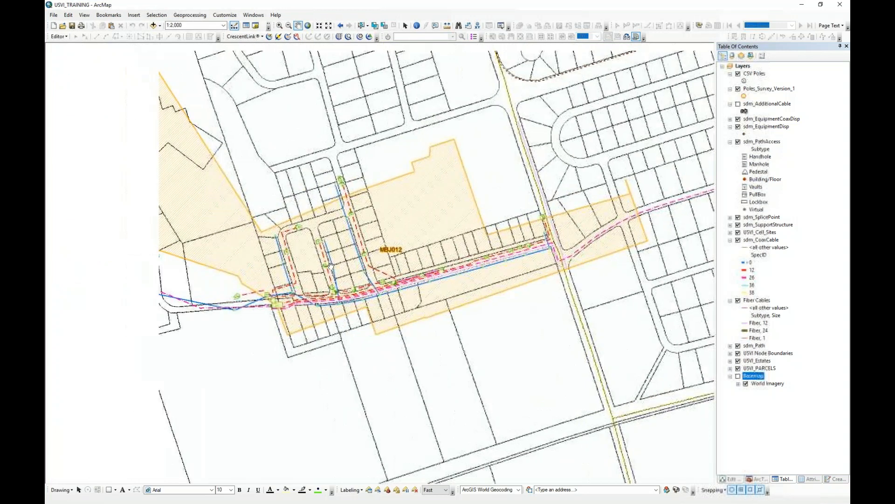
scroll(369, 259, "up", 3)
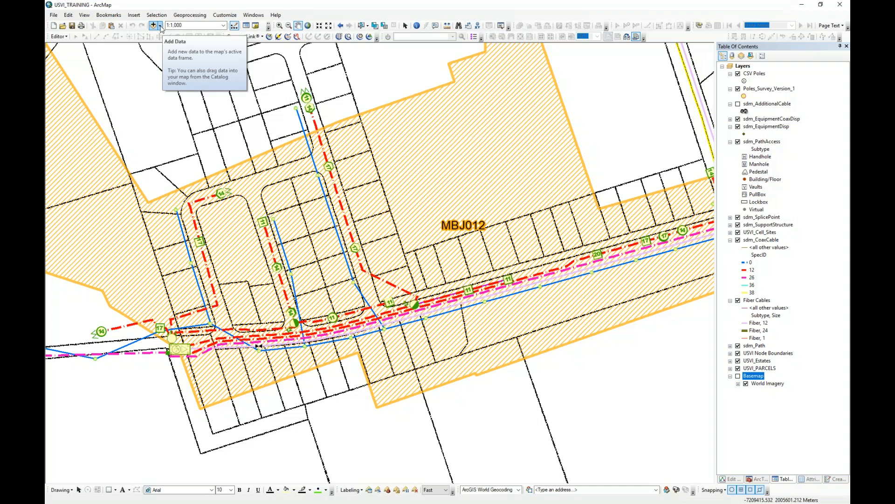
left_click(160, 27)
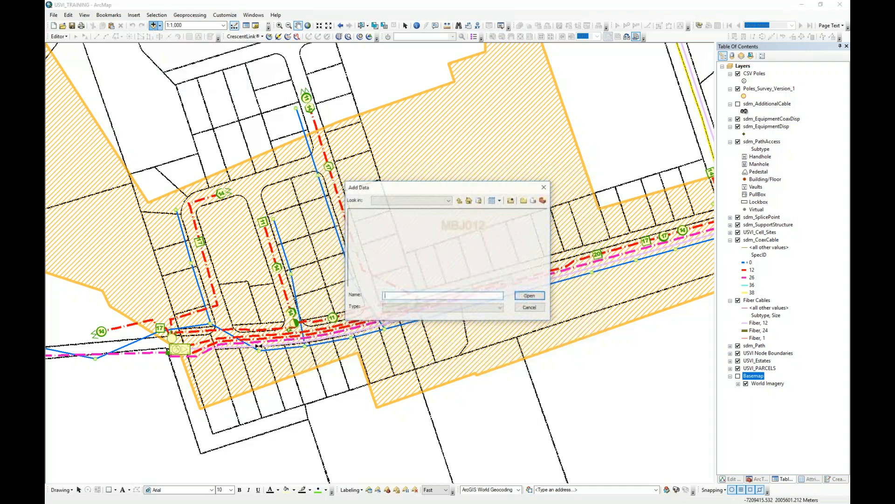
left_click(449, 200)
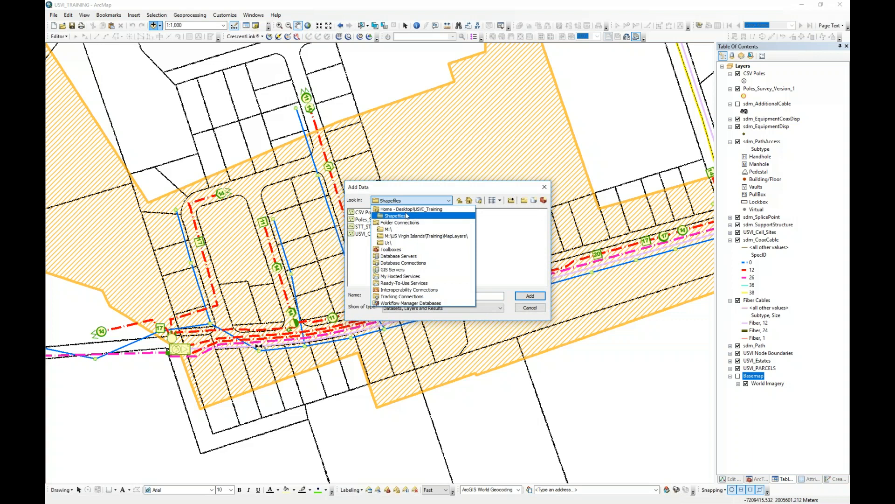
left_click(459, 202)
left_click(460, 202)
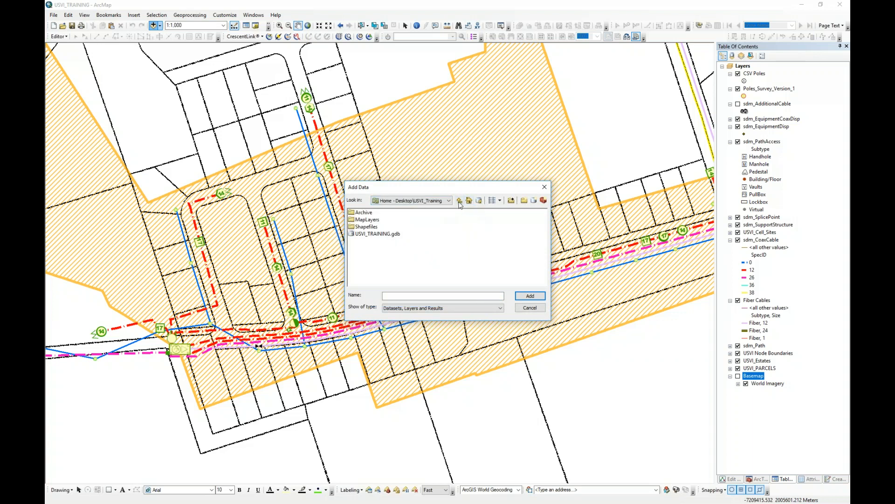
left_click(459, 202)
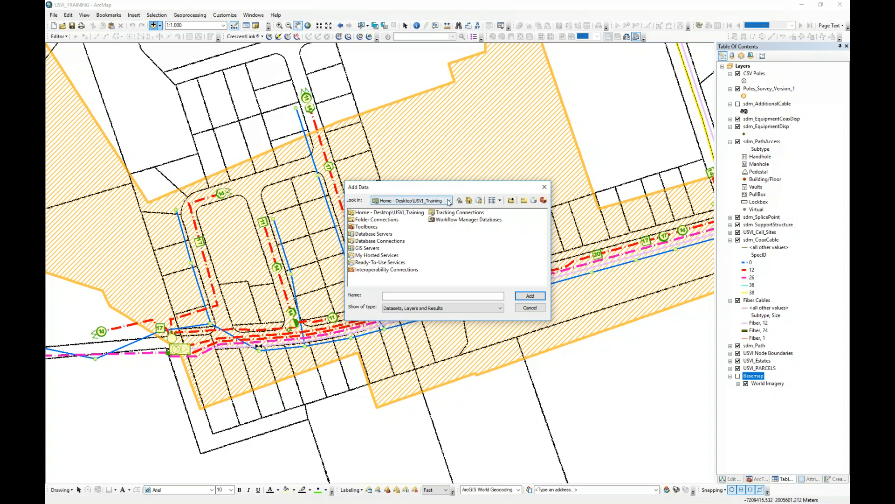
left_click(449, 202)
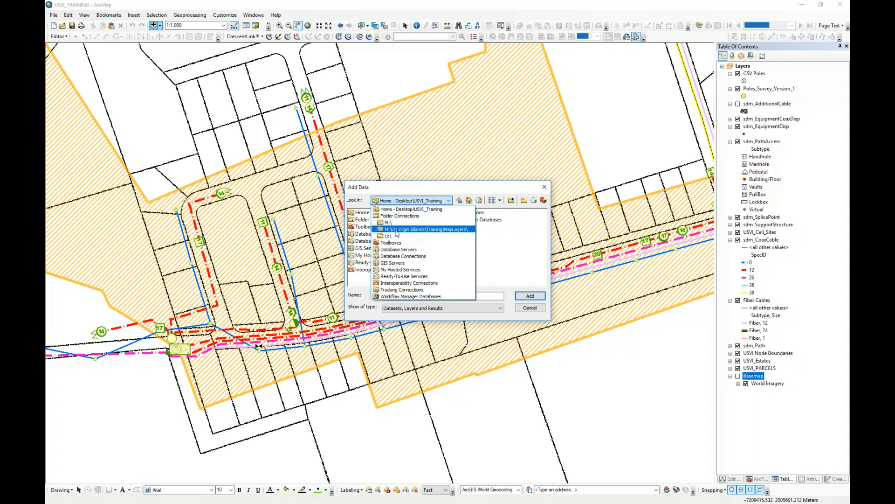
left_click(392, 256)
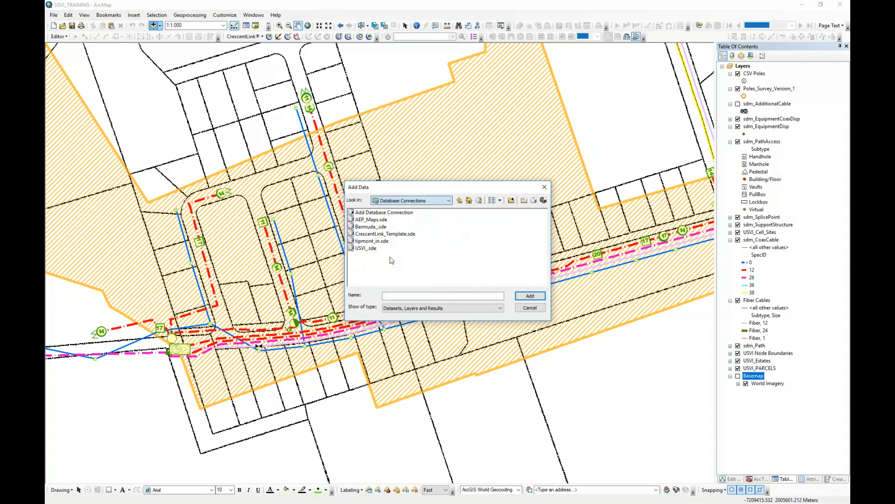
left_click(448, 201)
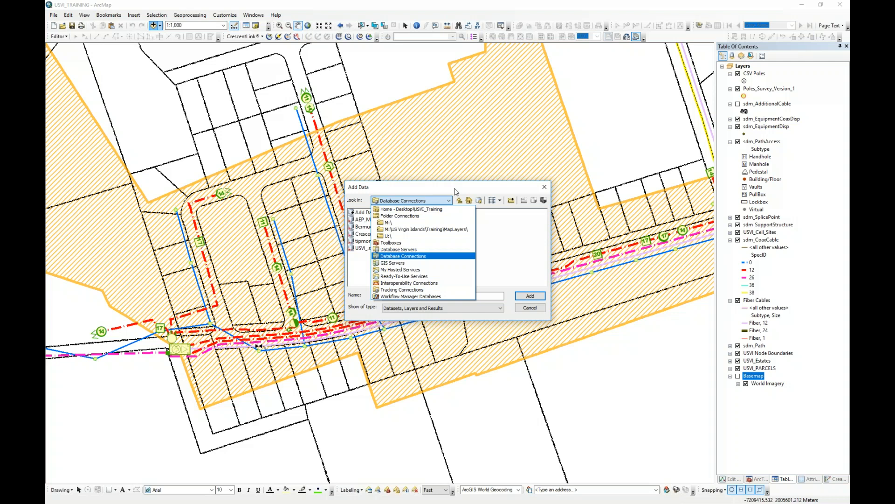
left_click(461, 187)
Move the Add Data dialog off the MBJ012 label and open the CAD_LANDBASE dataset in the home folder's USVI_TRAINING.gdb
left_click_drag(479, 188, 581, 116)
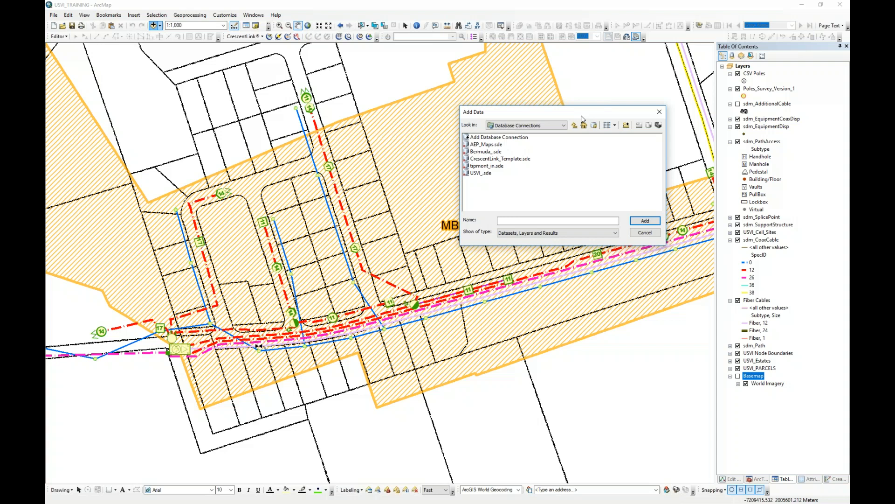
left_click_drag(582, 114, 583, 83)
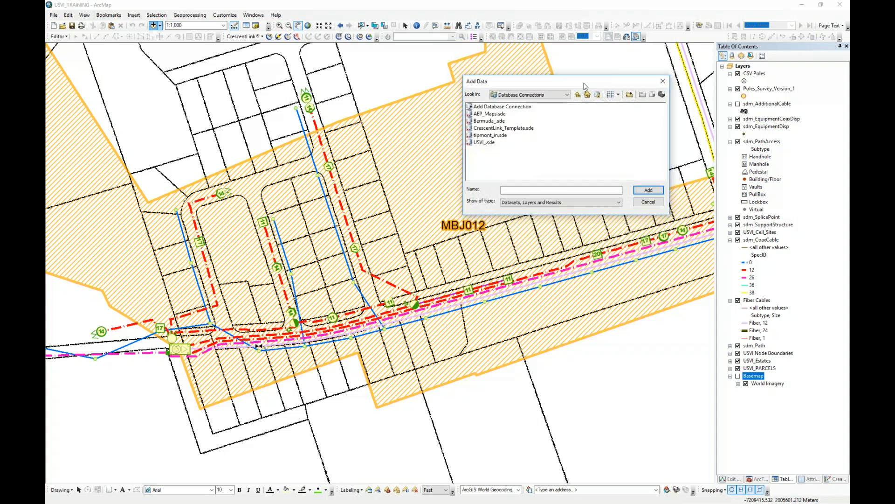
left_click(568, 95)
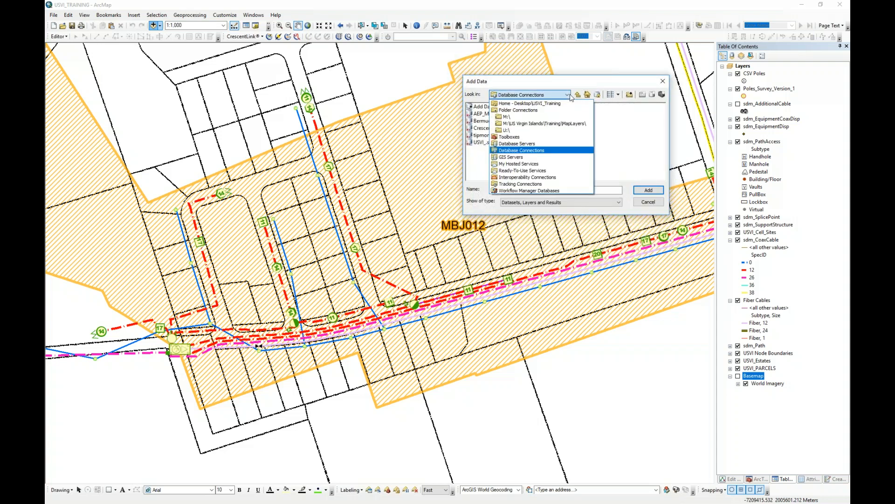
left_click(522, 103)
left_click(485, 128)
double_click(485, 128)
double_click(493, 107)
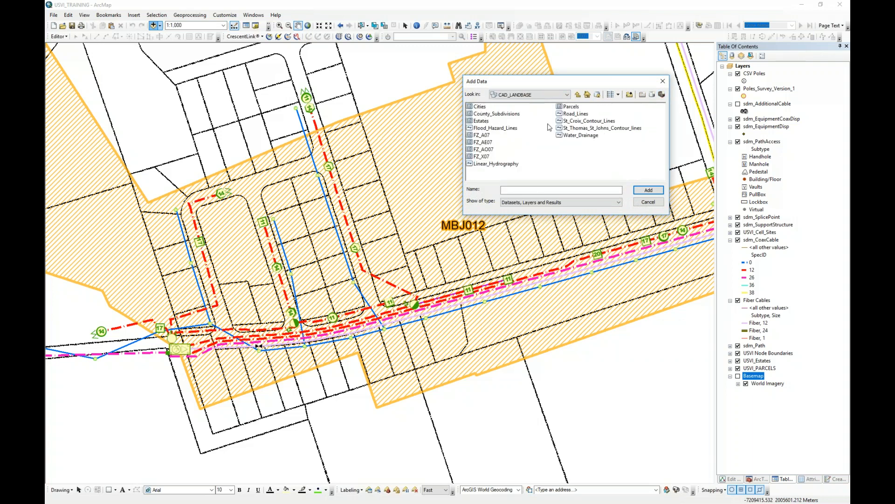
Add the St_Croix_Contour_Lines layer to the map and turn off its visibility
left_click_drag(595, 86, 567, 93)
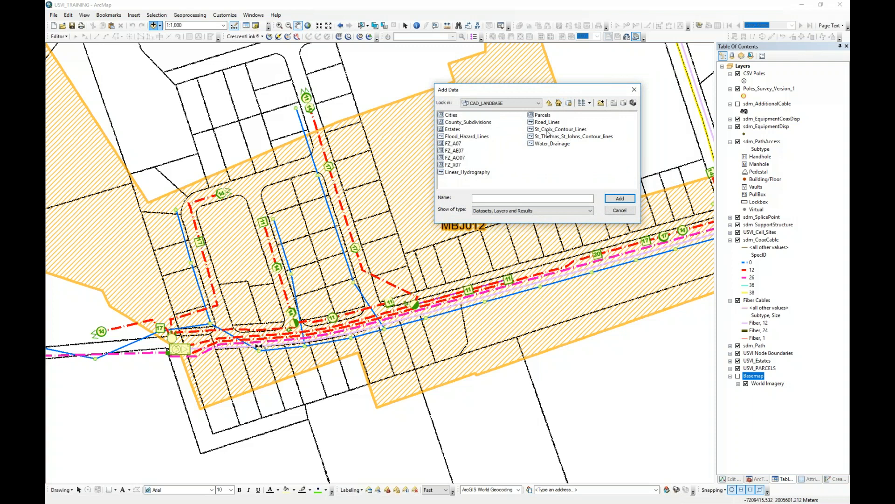
left_click(548, 131)
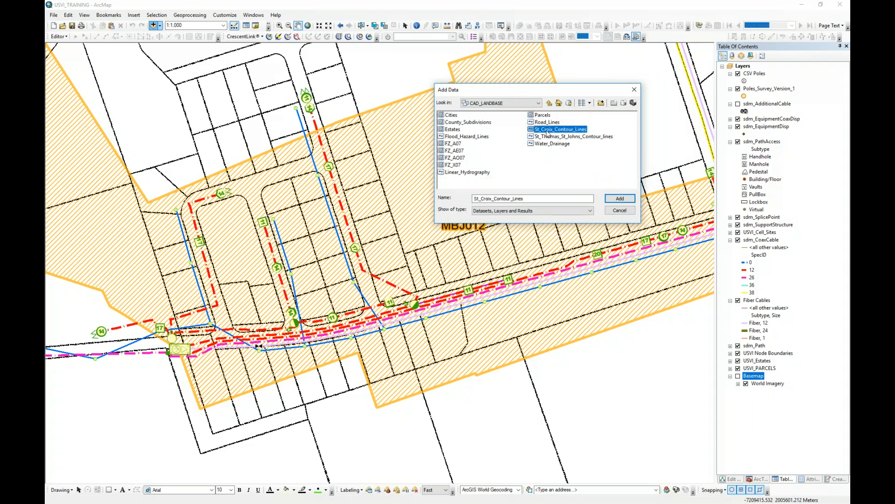
left_click(619, 200)
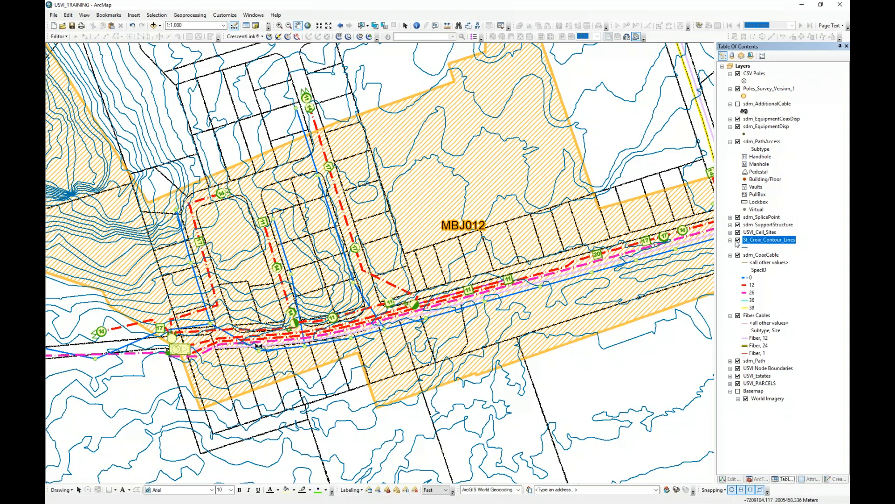
left_click(738, 241)
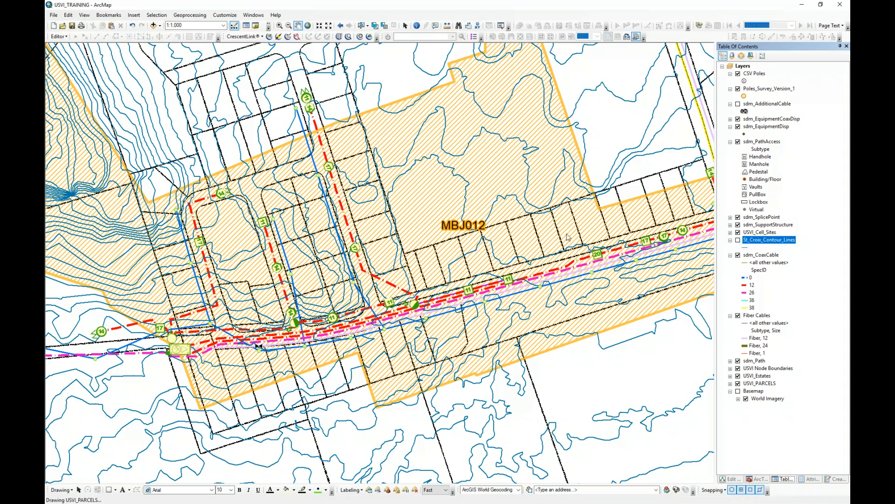
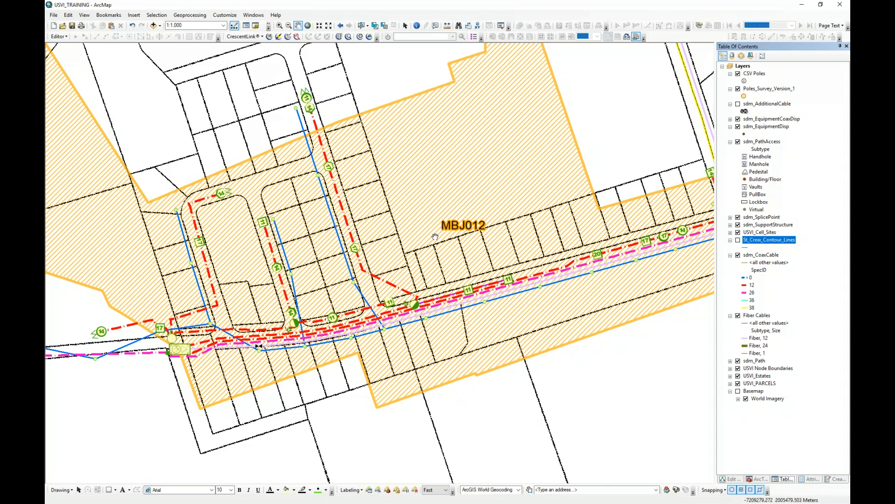
Switch the Basemap layer's visibility on and off, and remove the Basemap group layer from the map
scroll(435, 230, "down", 1)
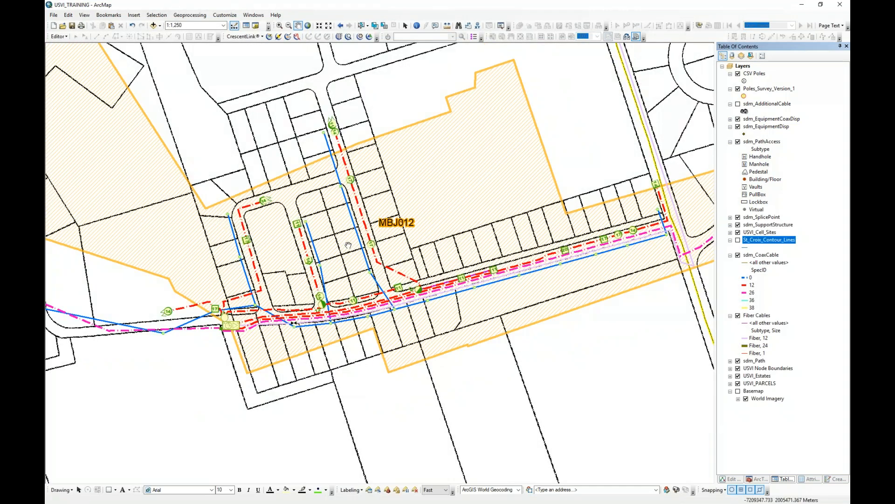
scroll(349, 245, "up", 1)
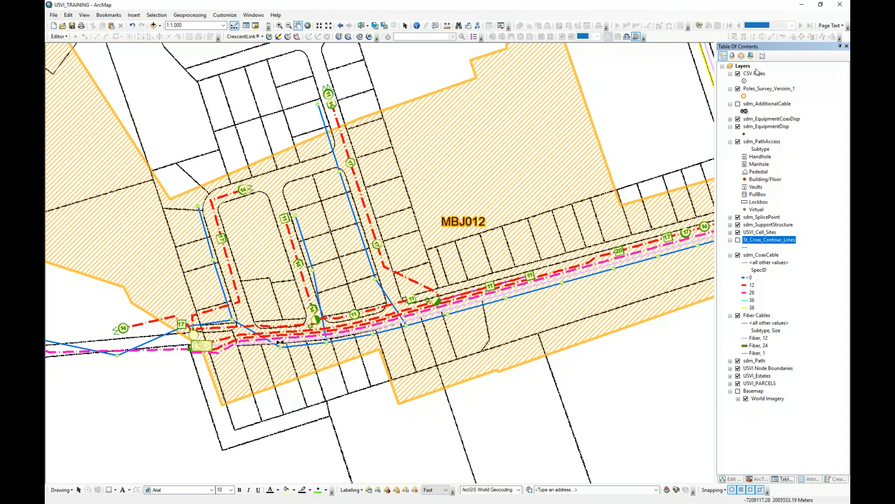
left_click(738, 390)
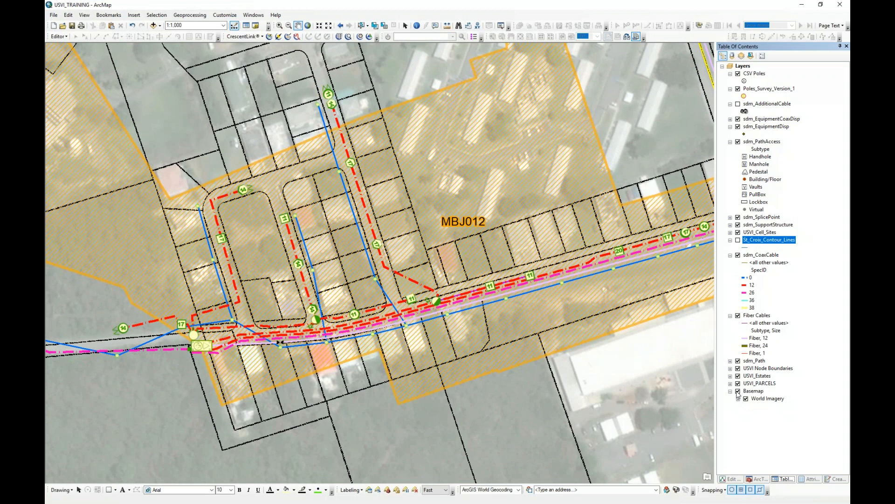
left_click(738, 391)
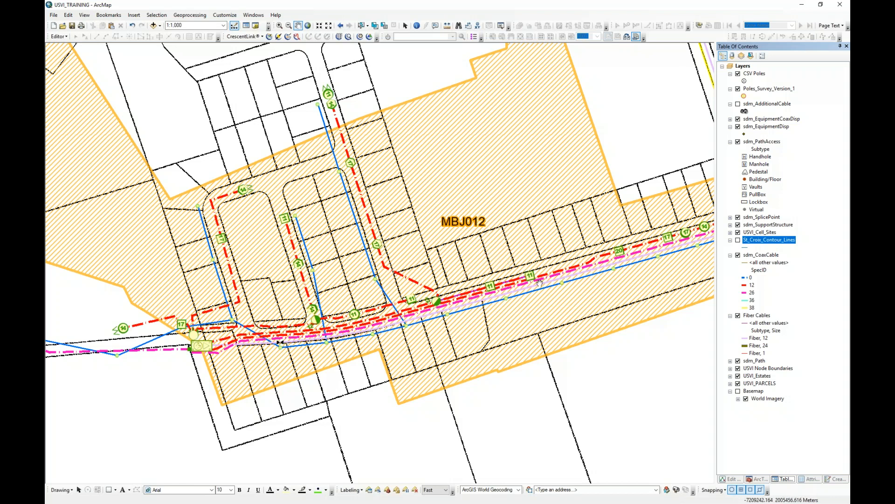
right_click(752, 391)
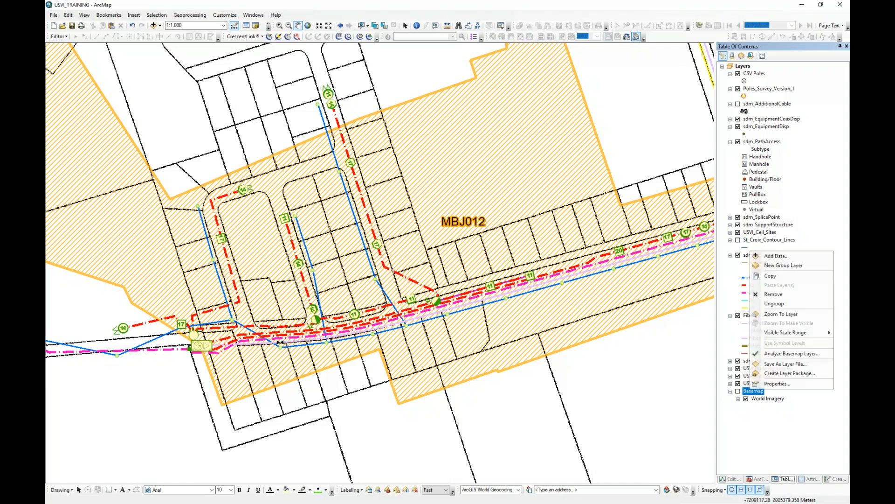
left_click(775, 296)
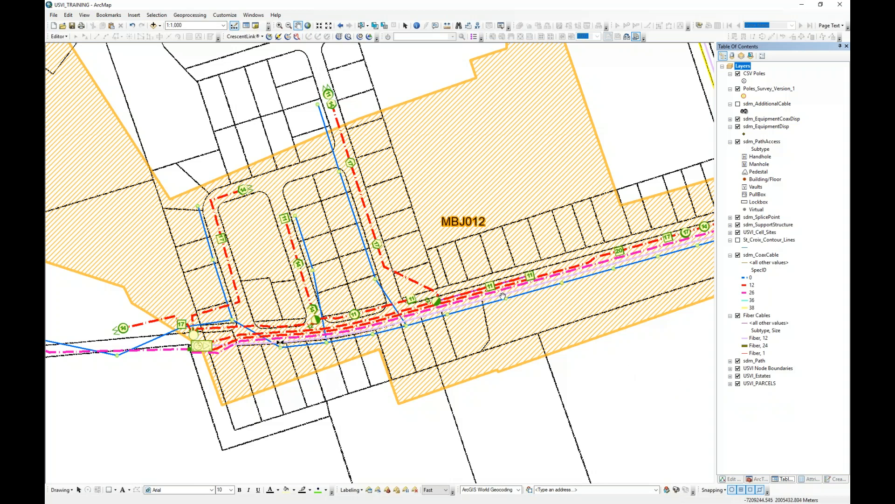
left_click(160, 25)
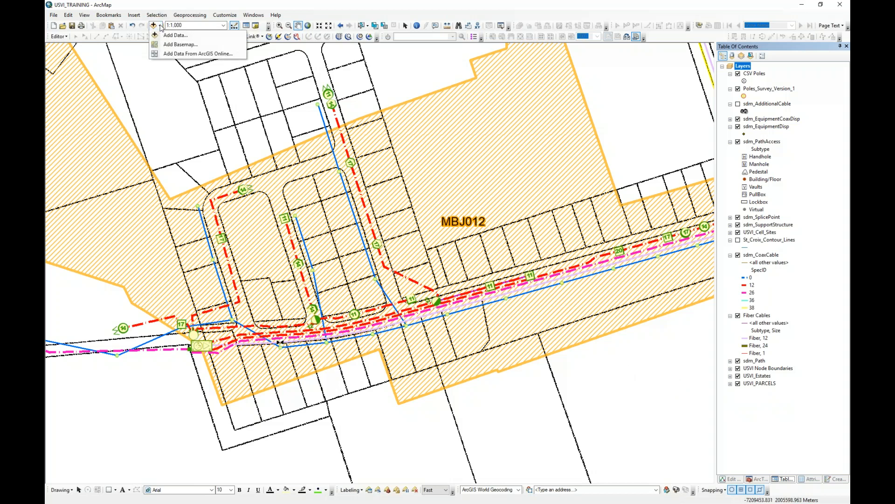
left_click(235, 9)
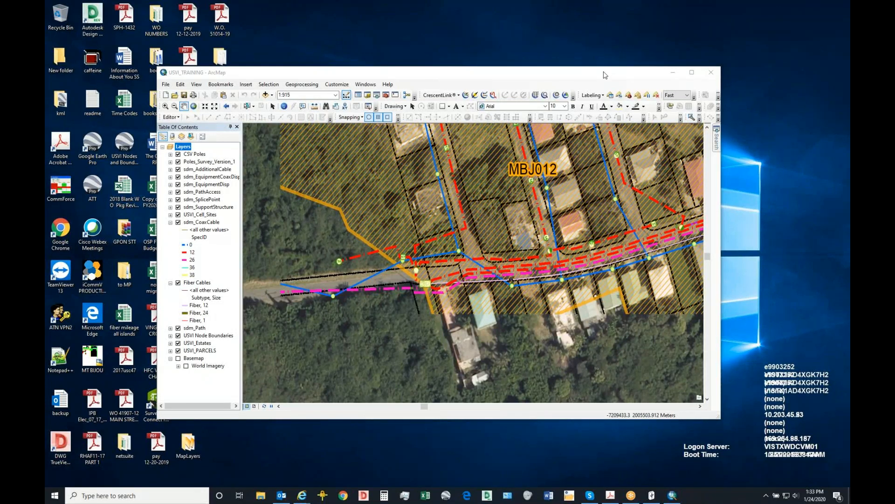
Expand World Imagery in the Basemap group and try to turn off its World Imagery and Citations sublayers
left_click_drag(605, 75, 579, 76)
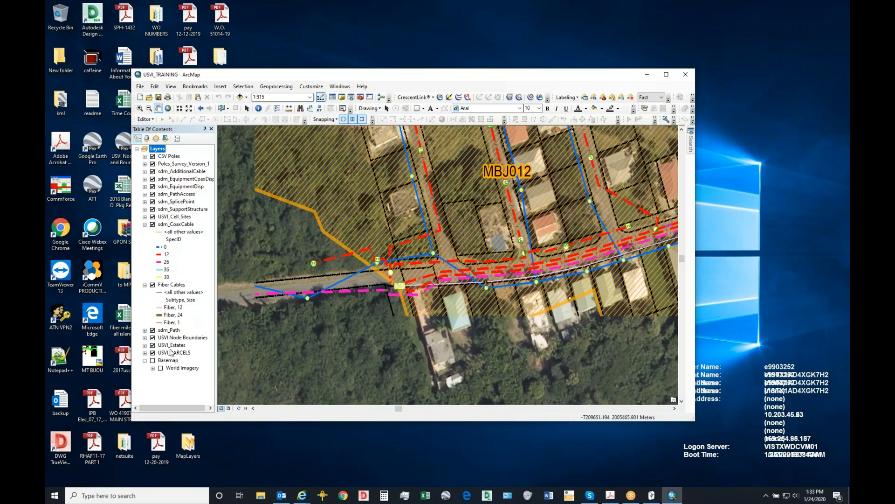
left_click(152, 369)
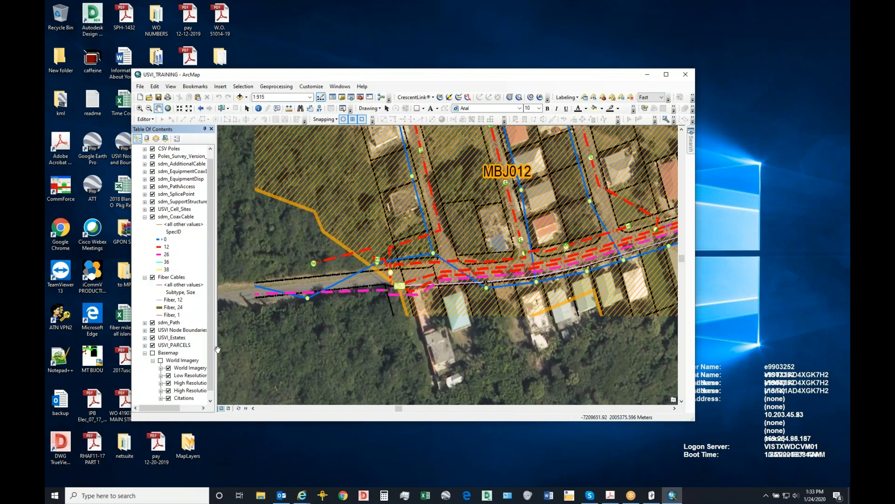
scroll(213, 348, "down", 1)
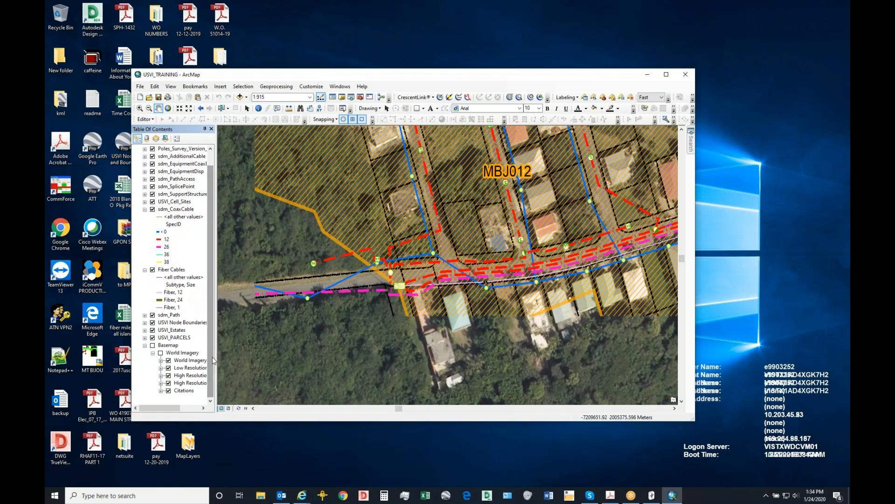
left_click(169, 361)
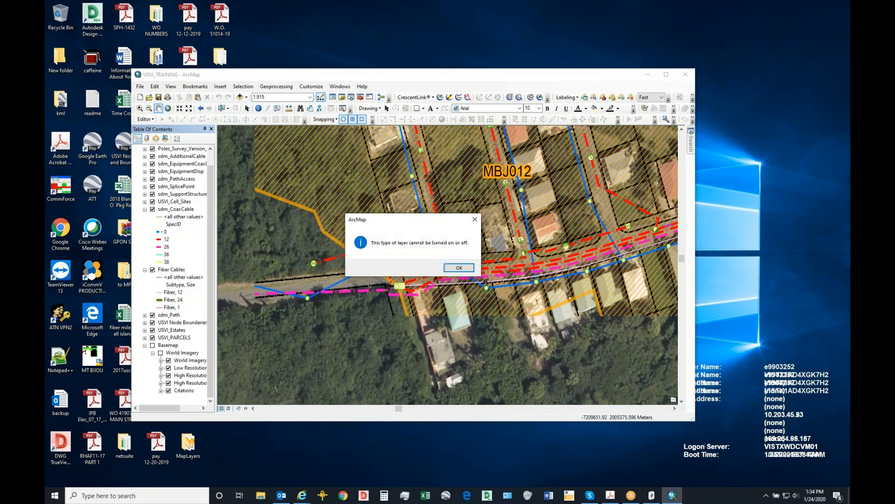
left_click(458, 268)
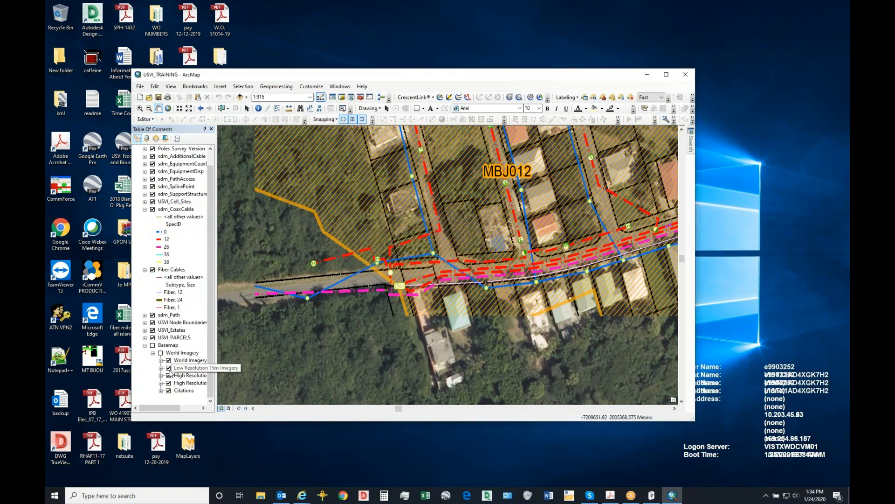
left_click(169, 390)
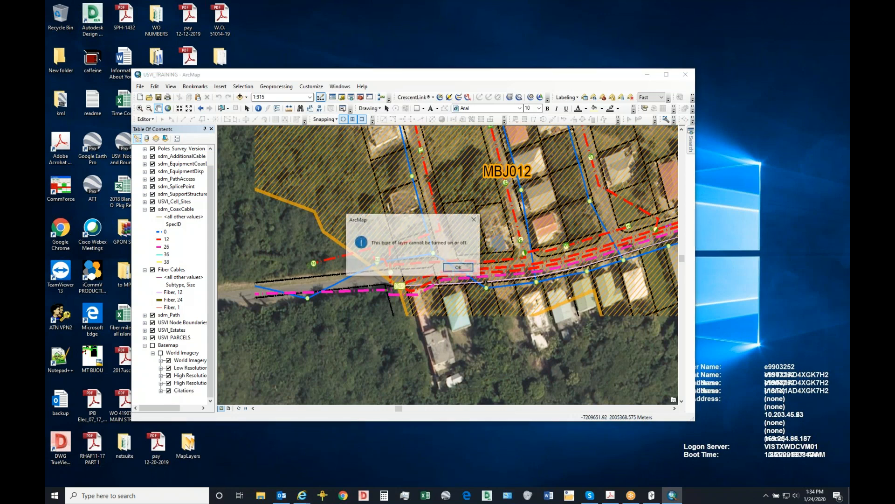
left_click(458, 267)
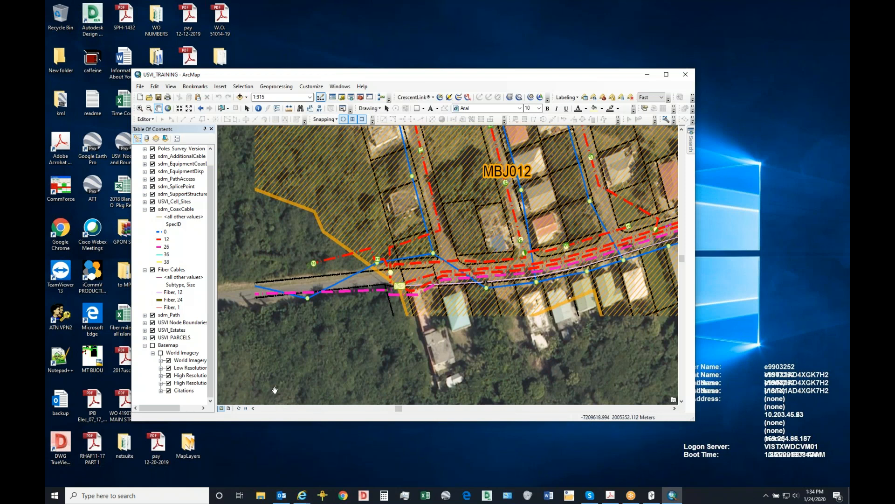
Maximize the map window and try to redraw the imagery by refreshing the view and toggling the Basemap layer's visibility
left_click(666, 74)
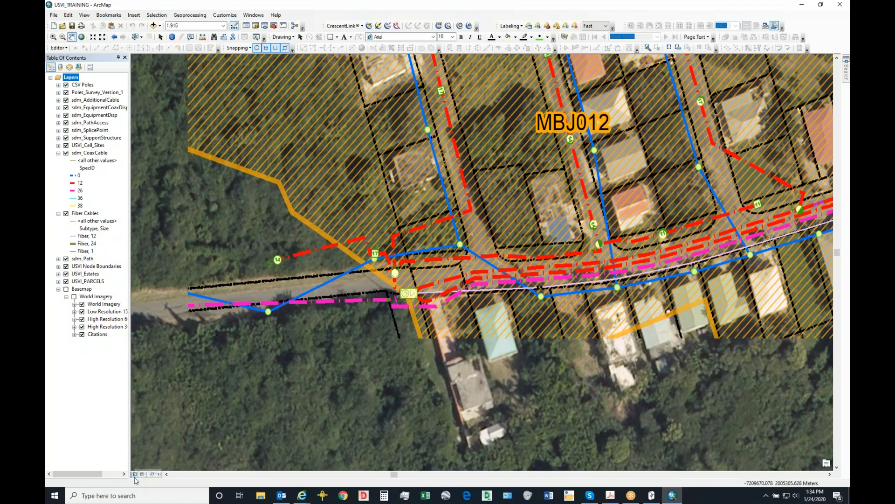
left_click(152, 474)
left_click(66, 289)
left_click(65, 289)
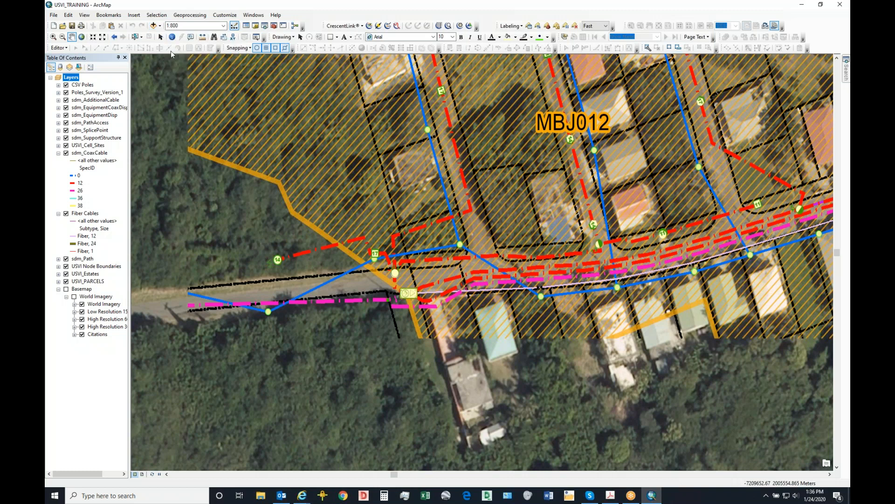
left_click(160, 26)
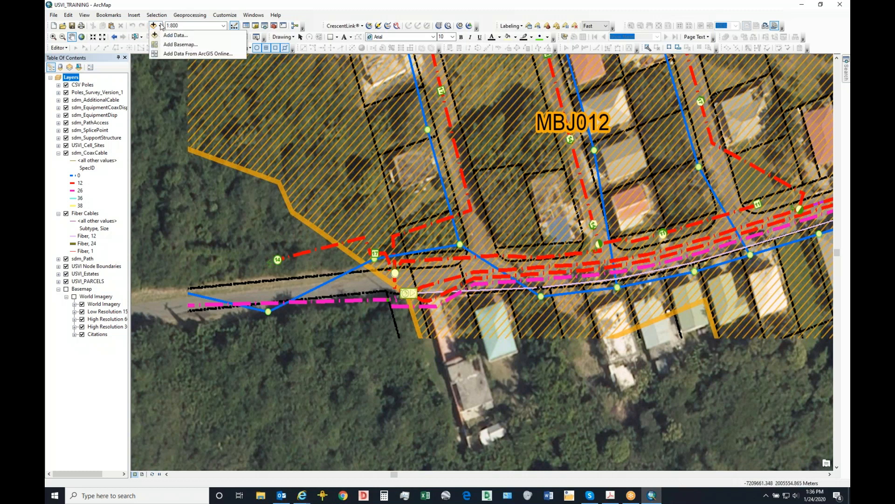
left_click(160, 26)
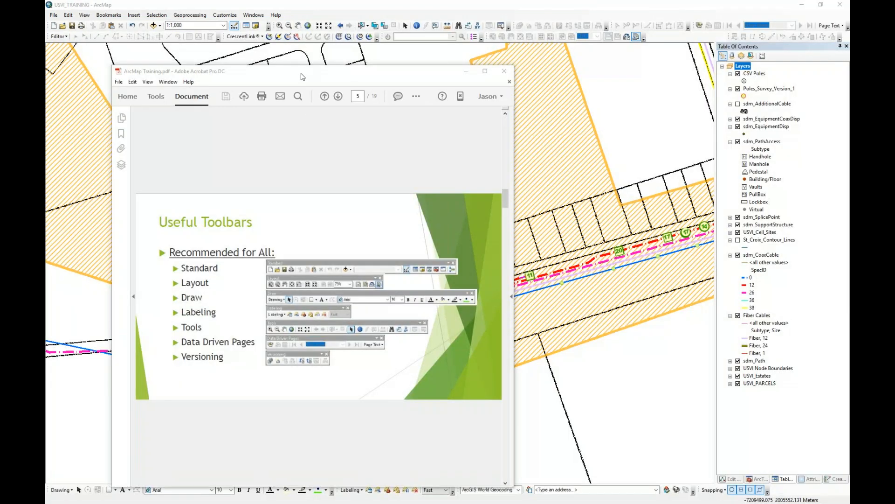
Reposition the ArcMap Training PDF over the map and go to page 7, List of Commands (Data View)
left_click_drag(294, 69, 274, 61)
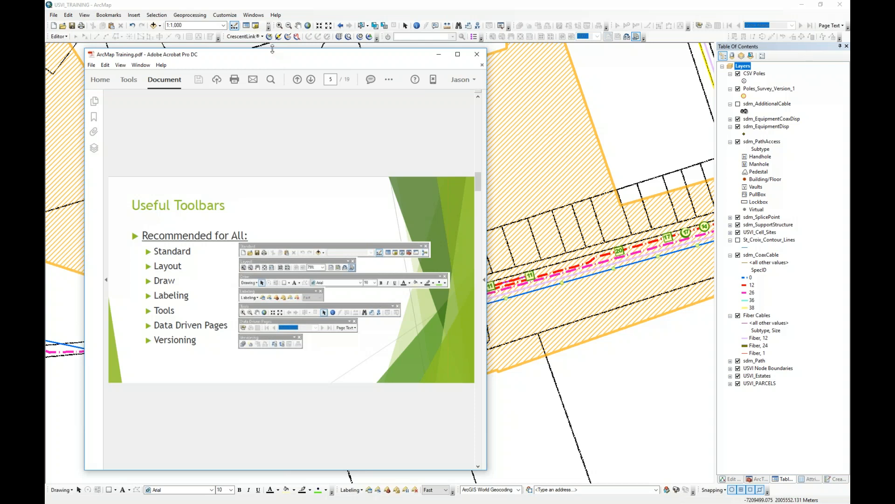
left_click_drag(284, 59, 294, 57)
scroll(217, 223, "down", 2)
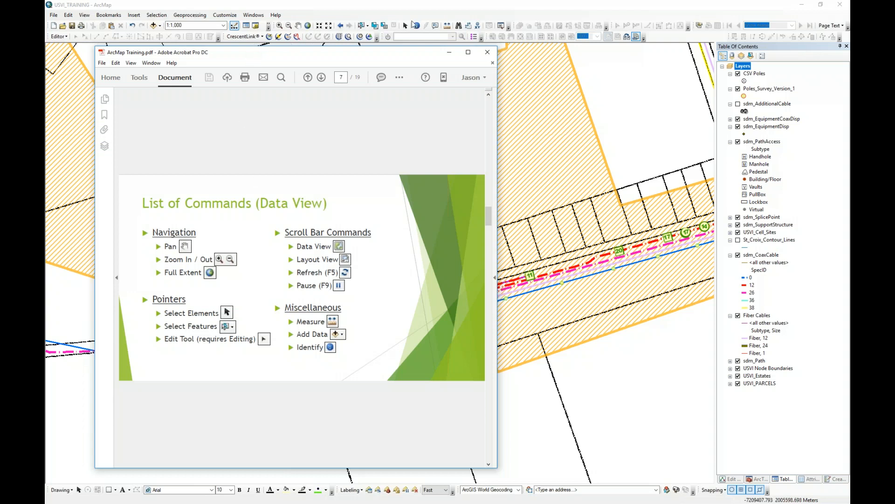
Return to the map and draw a circle graphic over the parcels northwest of the MBJ012 label
left_click(405, 26)
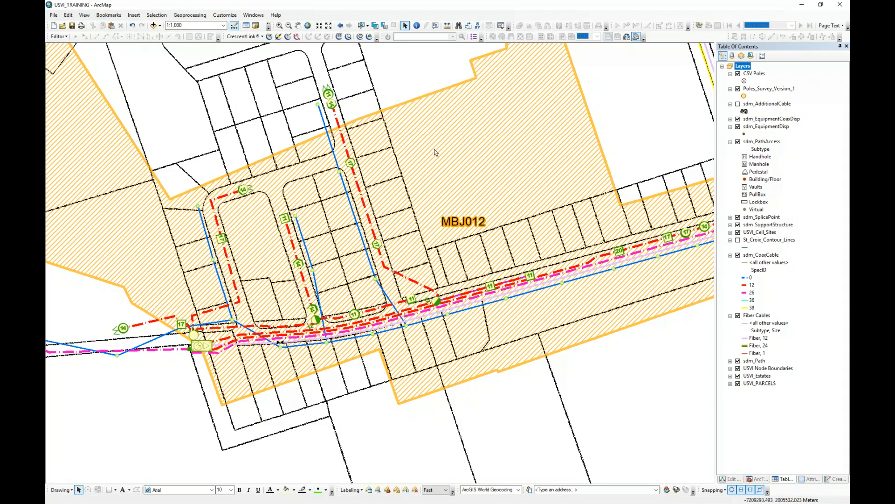
left_click(115, 490)
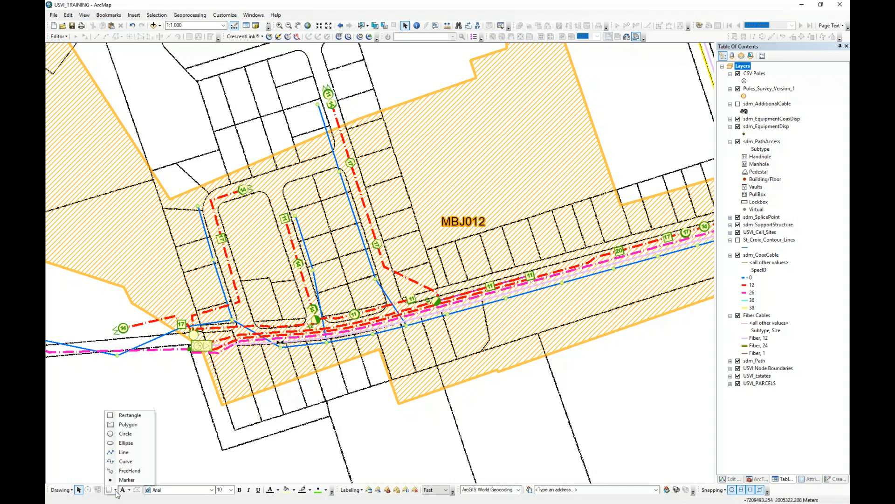
left_click(131, 435)
mouse_move(388, 92)
left_mouse_down()
mouse_move(432, 124)
mouse_move(433, 114)
left_mouse_up()
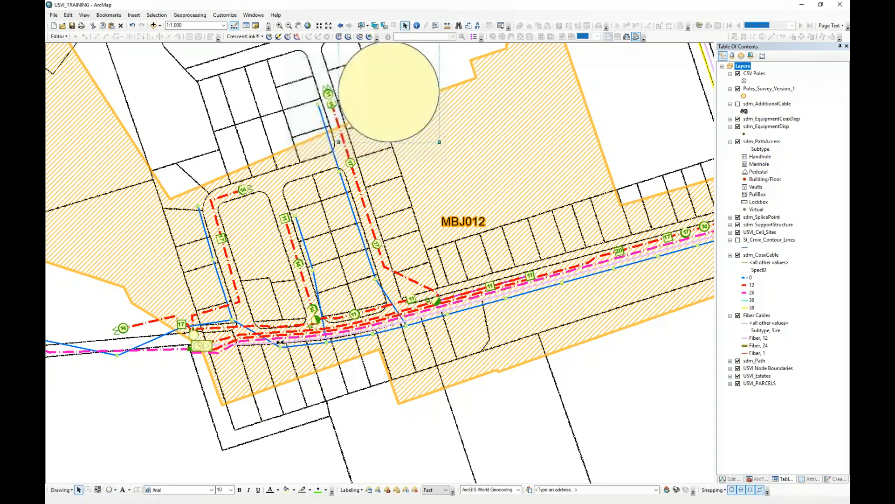
Reposition the circle graphic over the parcels with Select Elements and delete it from the map
left_click(605, 75)
left_click_drag(392, 70, 282, 171)
left_click_drag(495, 129, 407, 92)
left_click_drag(518, 147, 429, 259)
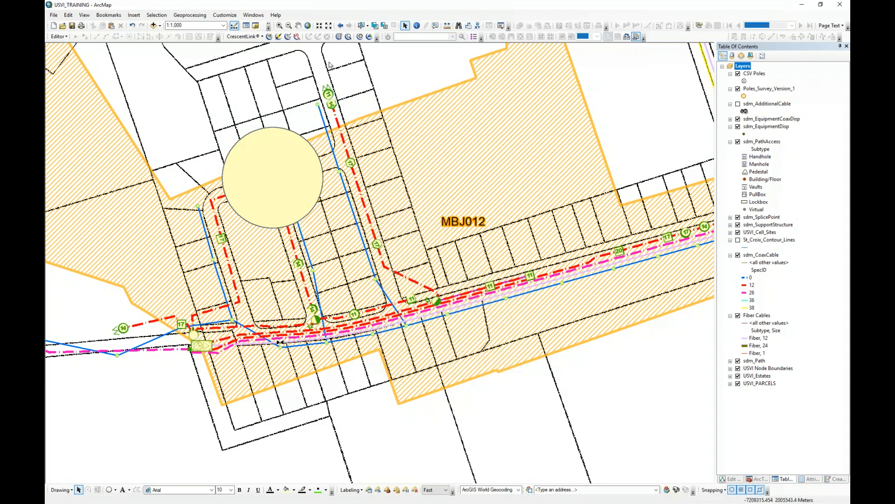
left_click_drag(516, 148, 380, 259)
left_click_drag(280, 176, 380, 163)
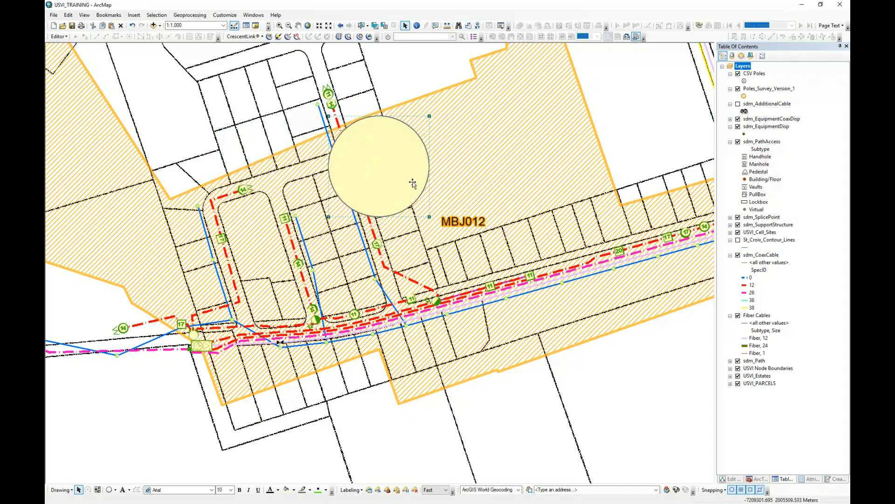
right_click(401, 153)
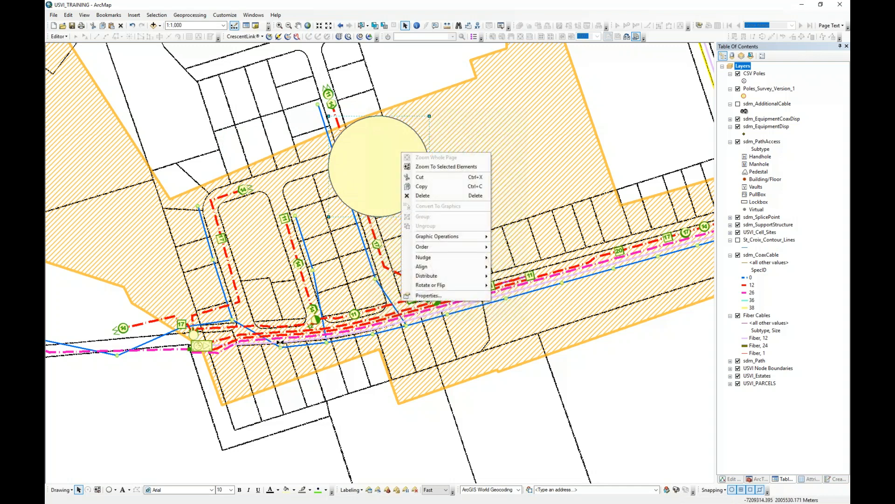
left_click(432, 196)
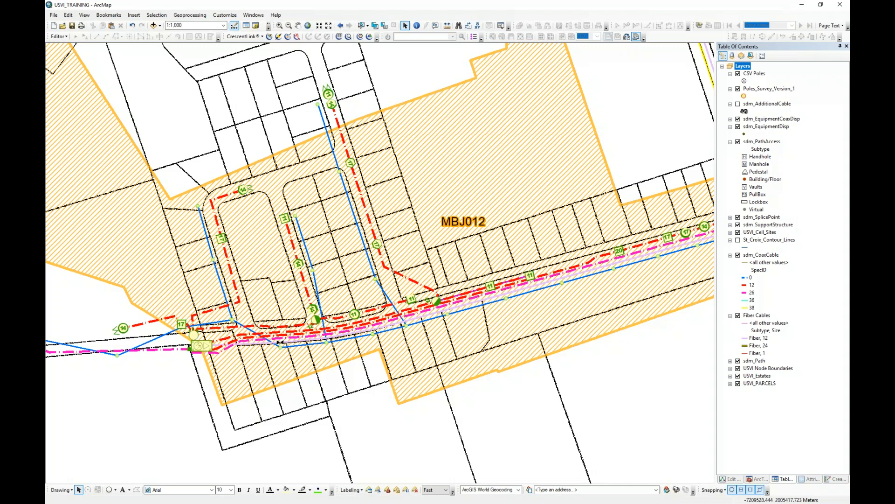
Check the pointer commands in the training PDF and try to box-select the cable features around MBJ012 with Select Elements
key("alt+Tab")
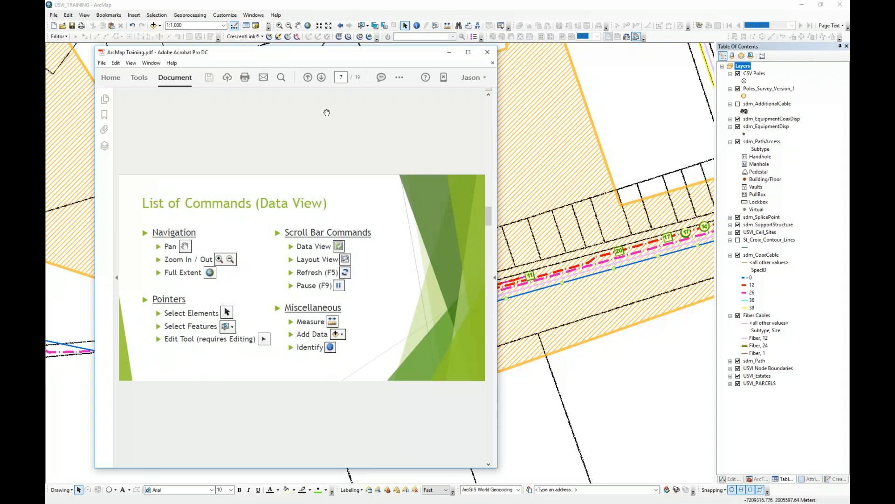
left_click_drag(345, 60, 300, 66)
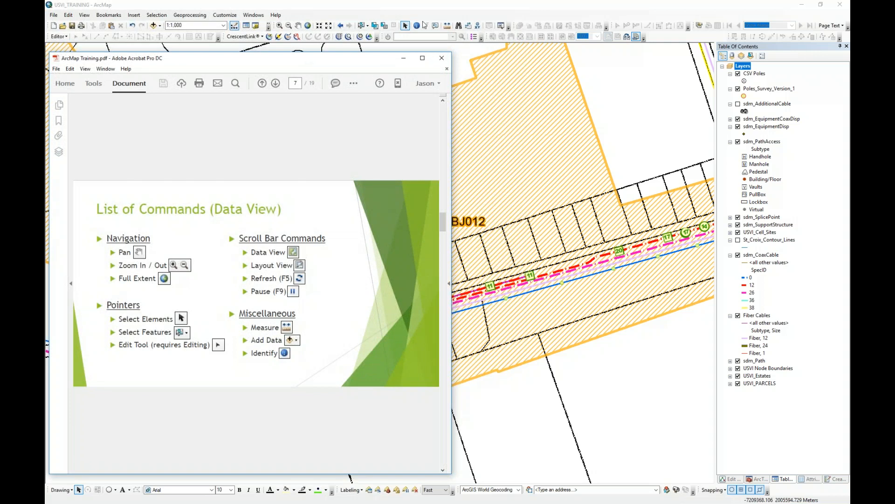
left_click(405, 27)
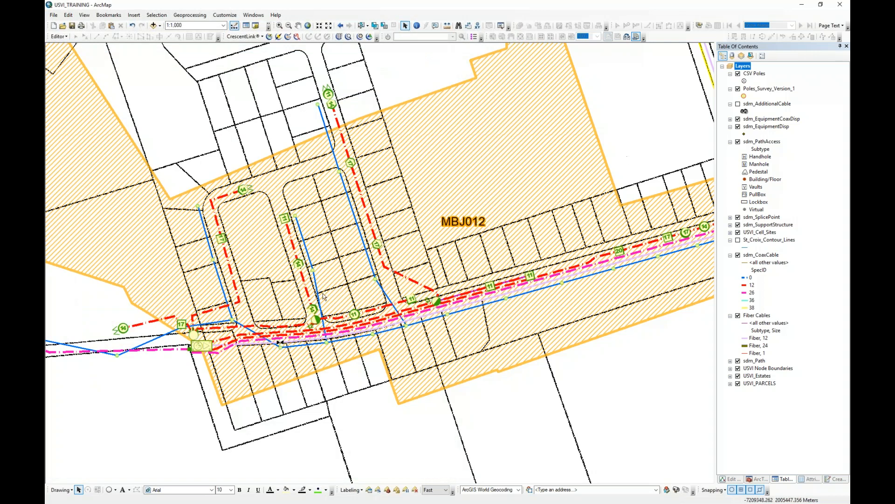
left_click_drag(554, 150, 398, 252)
left_click_drag(306, 172, 491, 311)
left_click_drag(322, 187, 530, 314)
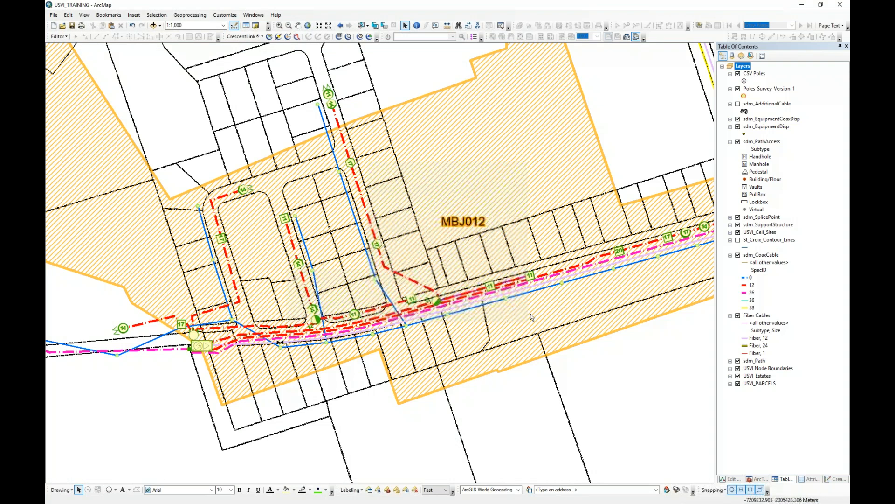
left_click_drag(362, 170, 522, 286)
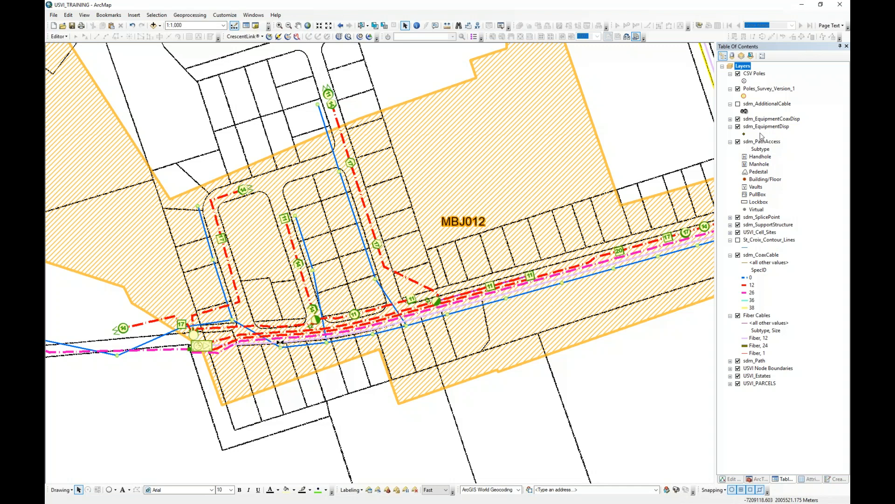
Highlight the St_Croix_Contour_Lines layer in the table of contents
left_click(760, 142)
left_click(761, 224)
left_click(767, 240)
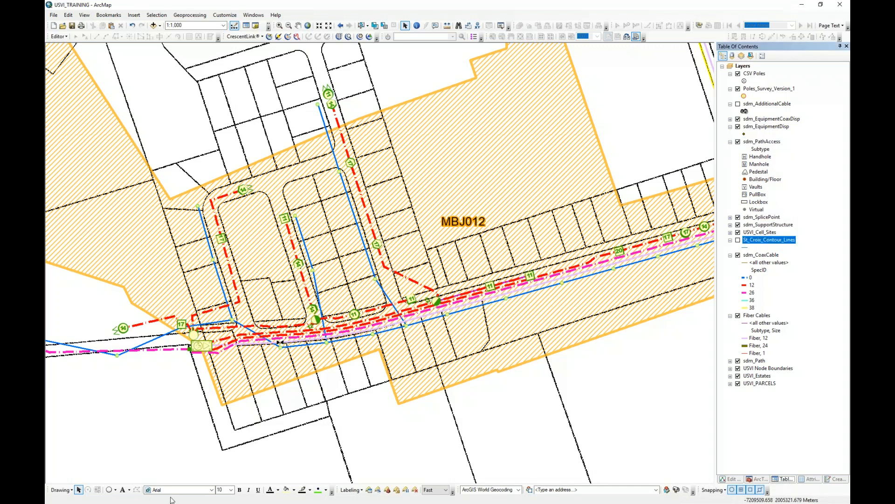
Place a text graphic reading "test test test" on the map north of the MBJ012 label
left_click(129, 491)
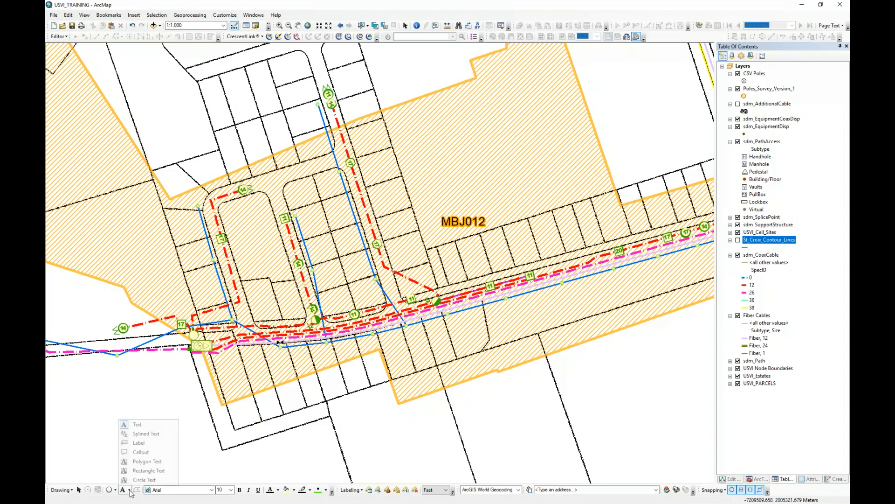
left_click(138, 424)
left_click(503, 125)
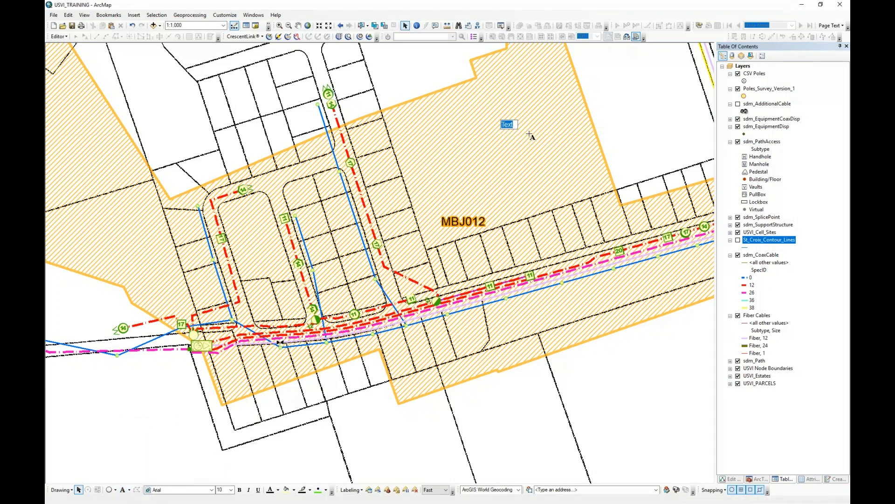
type("test test test")
key("Return")
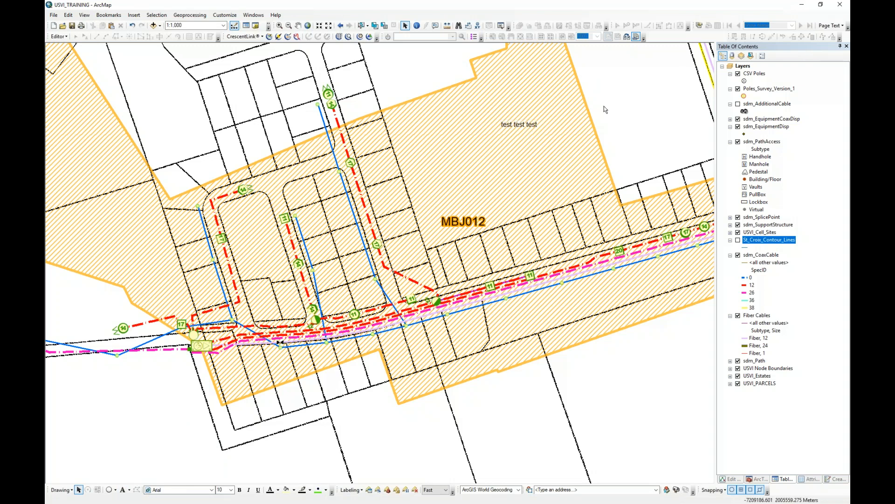
Move the "test test test" text northeast across the node boundary's edge and delete it
left_click_drag(535, 121, 626, 84)
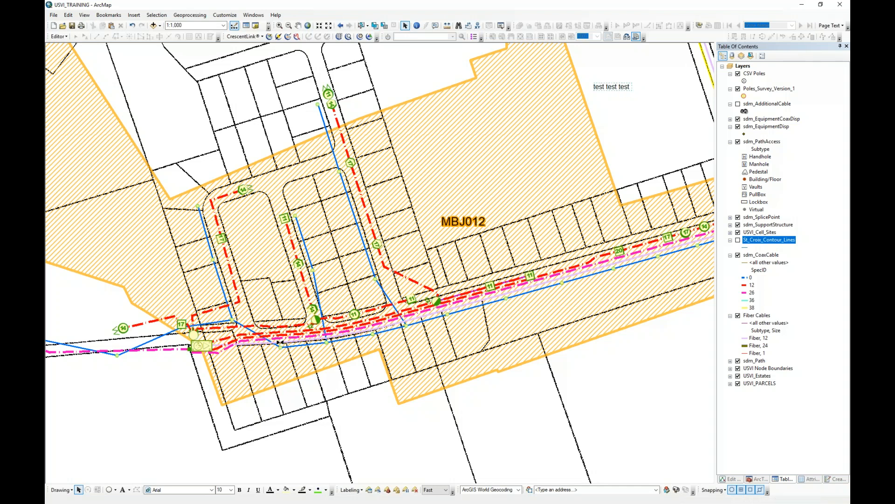
left_click_drag(619, 91, 593, 106)
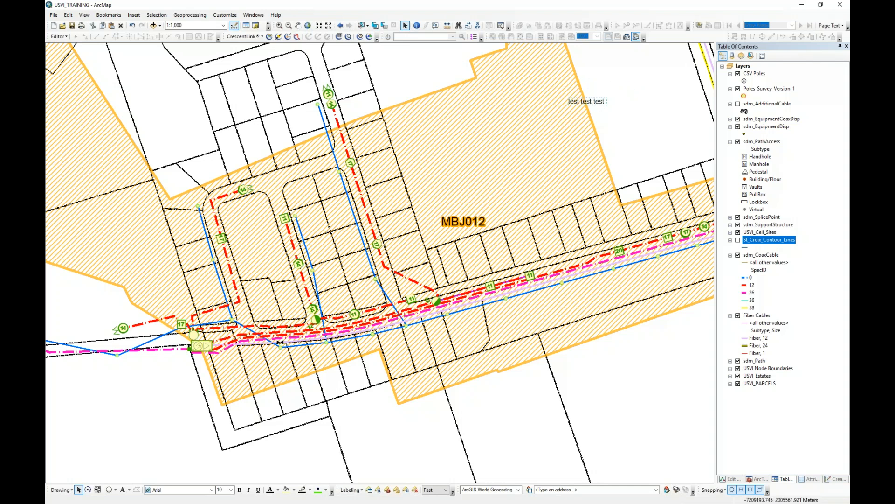
left_click(624, 74)
left_click(598, 103)
key("Delete")
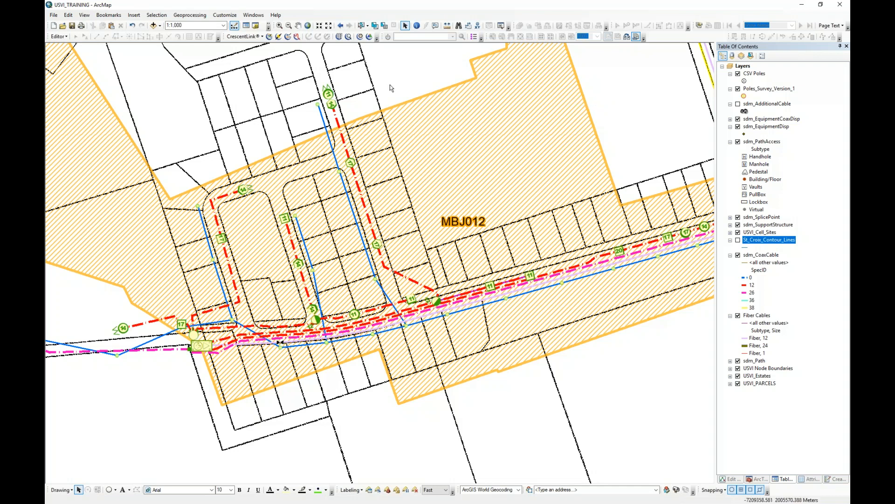
Show the MBJ012 area at 1:1,500 and bring the Data View command list in the training PDF back up
left_click(362, 25)
left_click(405, 26)
scroll(415, 226, "up", 4)
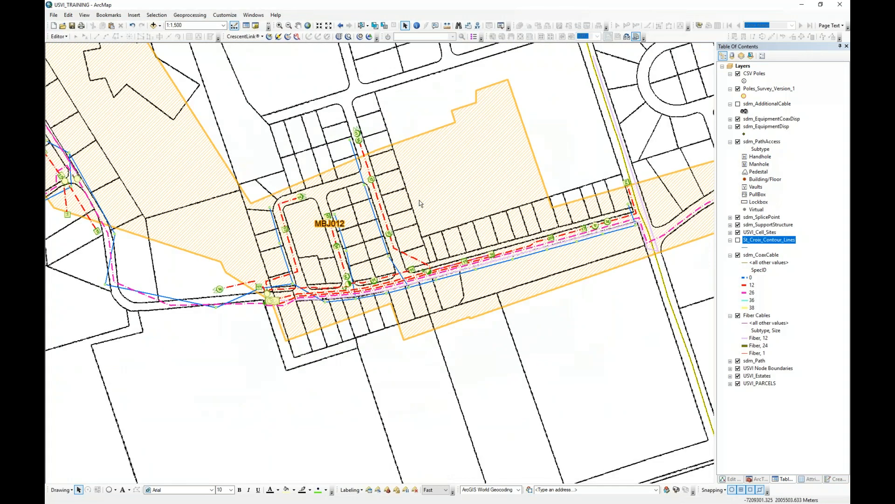
left_click_drag(418, 200, 363, 232)
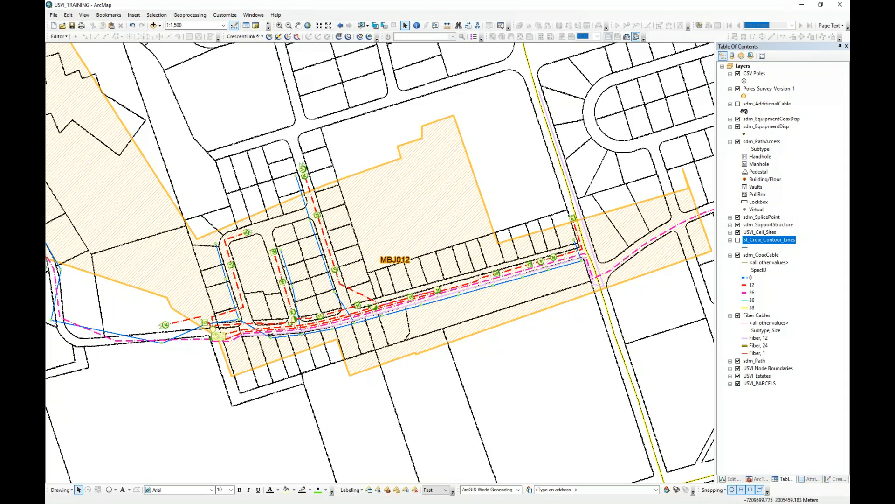
key("alt+Tab")
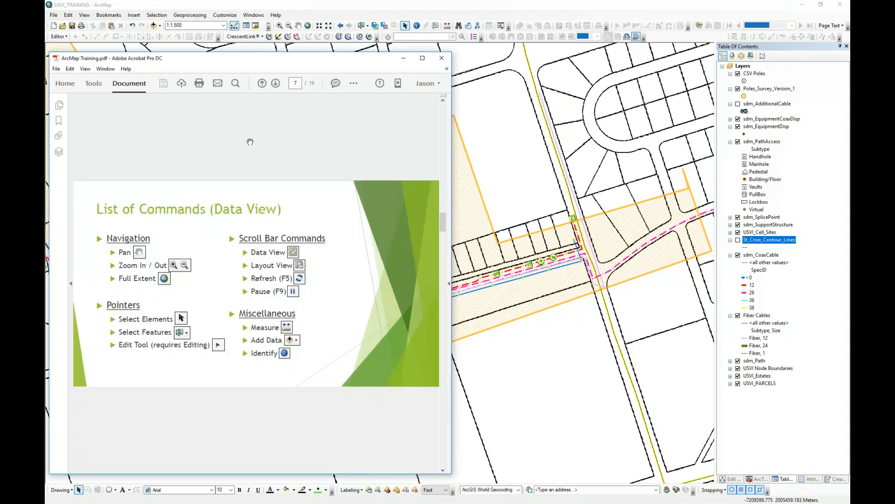
left_click_drag(315, 58, 357, 60)
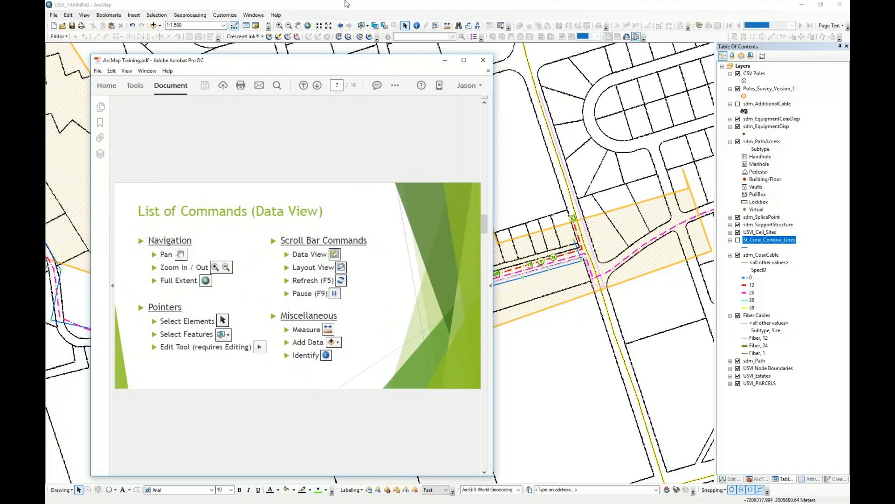
Box-select the features across the MBJ012 road and parcels with Select Features, and clear the selection
left_click(362, 26)
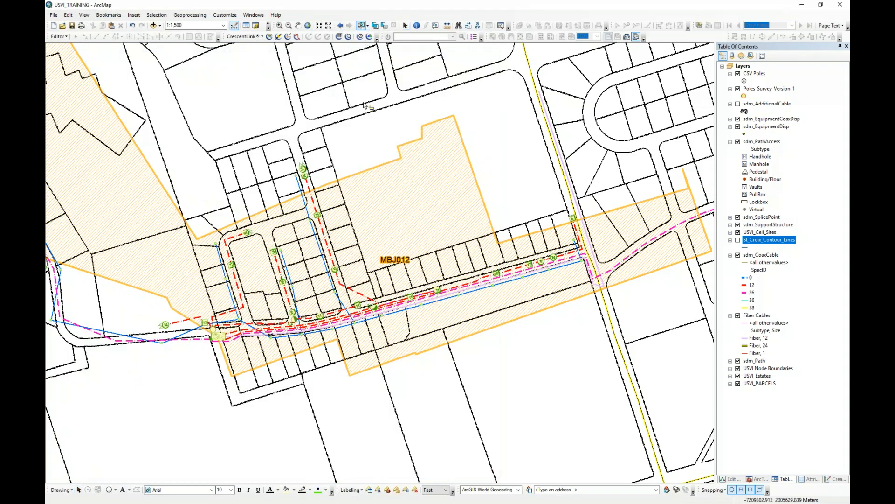
left_click_drag(530, 213, 360, 350)
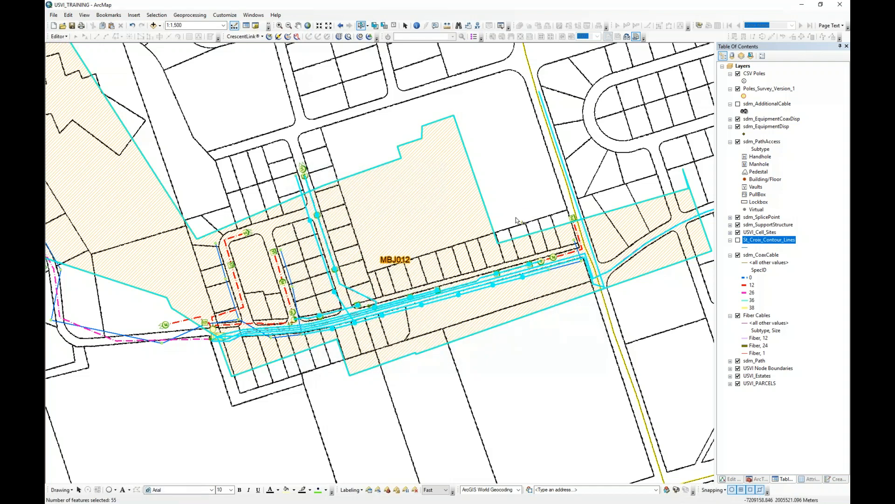
left_click(522, 337)
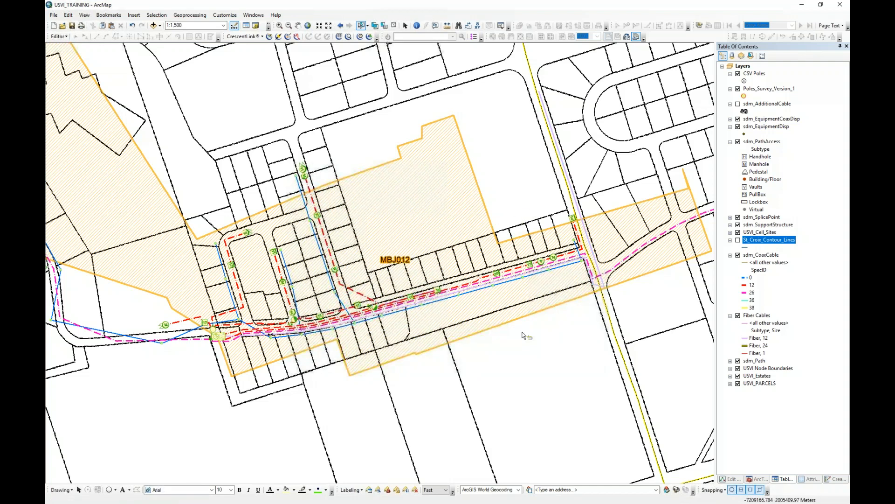
Select the features on the road east of MBJ012, review them listed by selection, return to drawing order, and clear the selection
left_click_drag(472, 241, 544, 275)
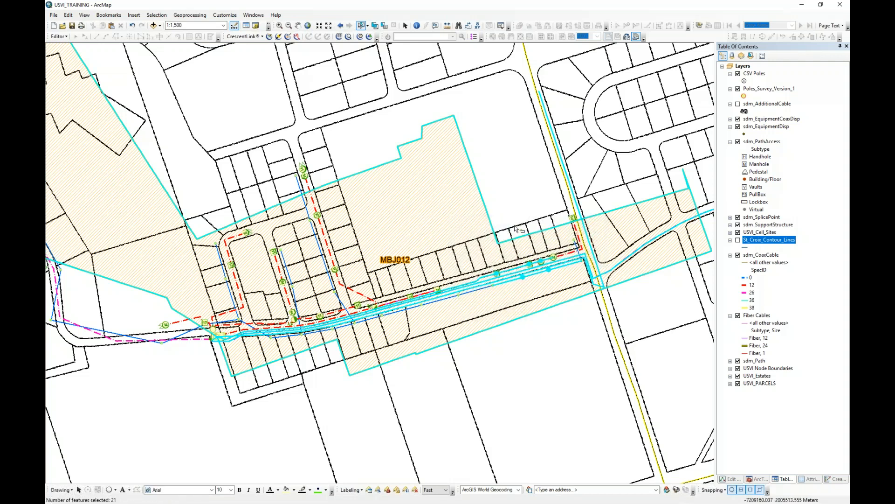
left_click(751, 56)
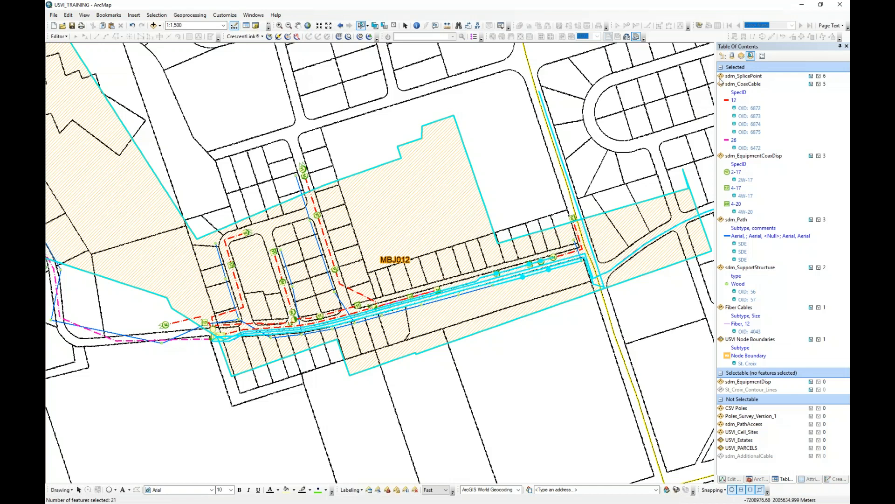
left_click(723, 55)
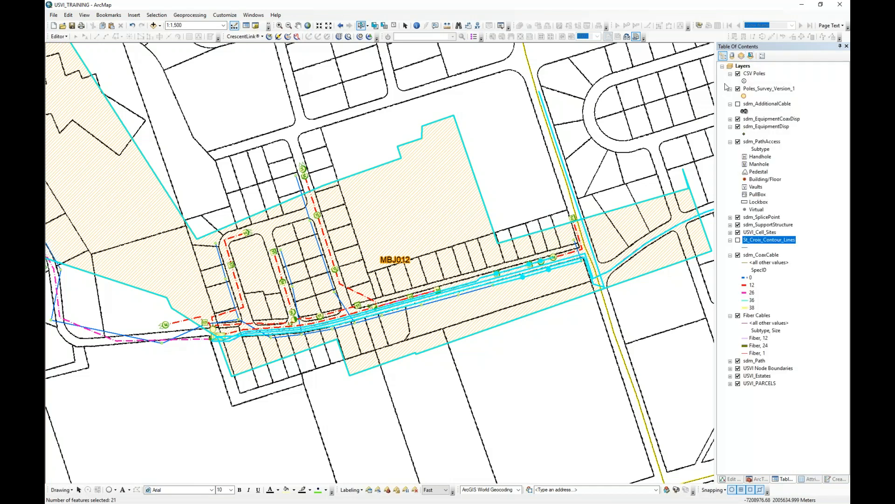
left_click(542, 196)
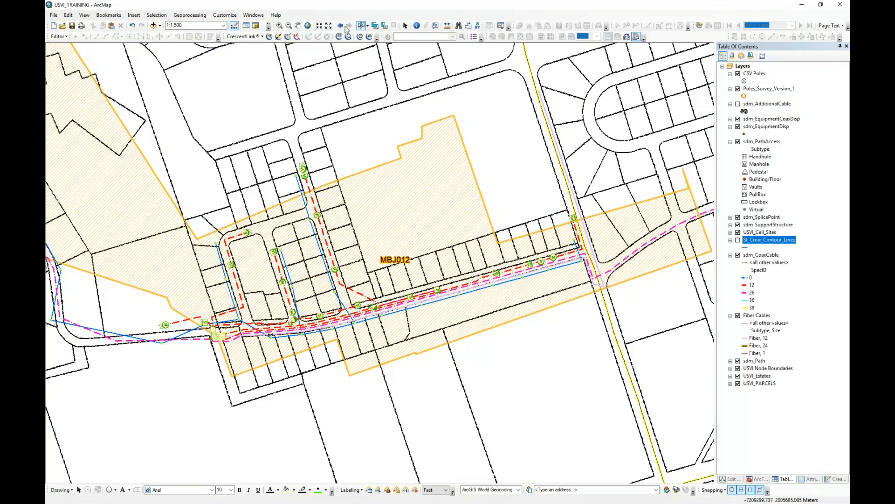
Box-select the features along the road south of the MBJ012 label and list the layers by selection
left_click_drag(502, 193, 356, 346)
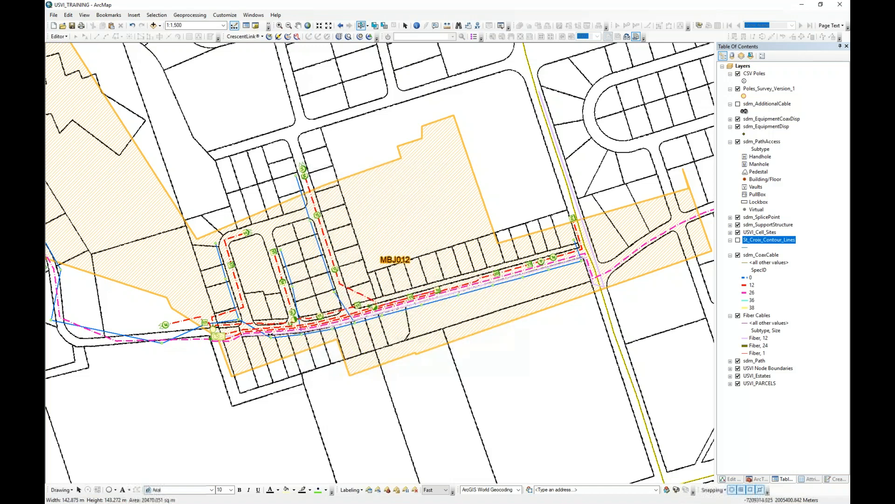
left_click(369, 27)
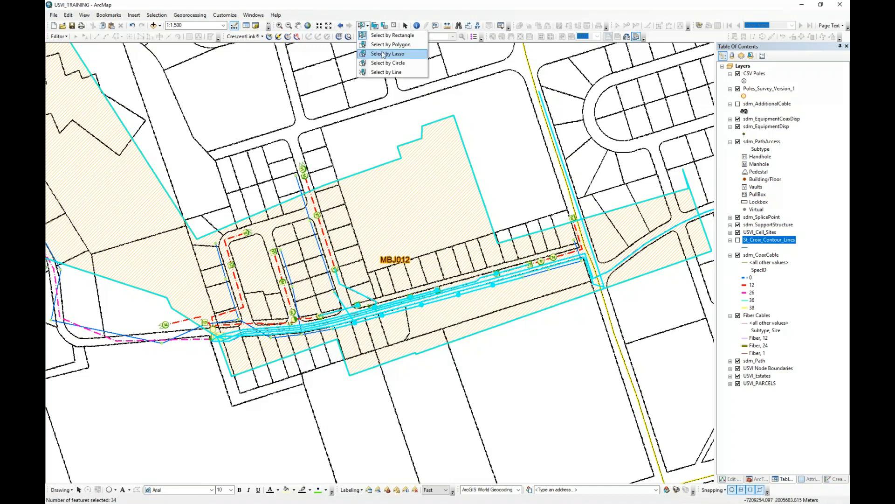
left_click(378, 16)
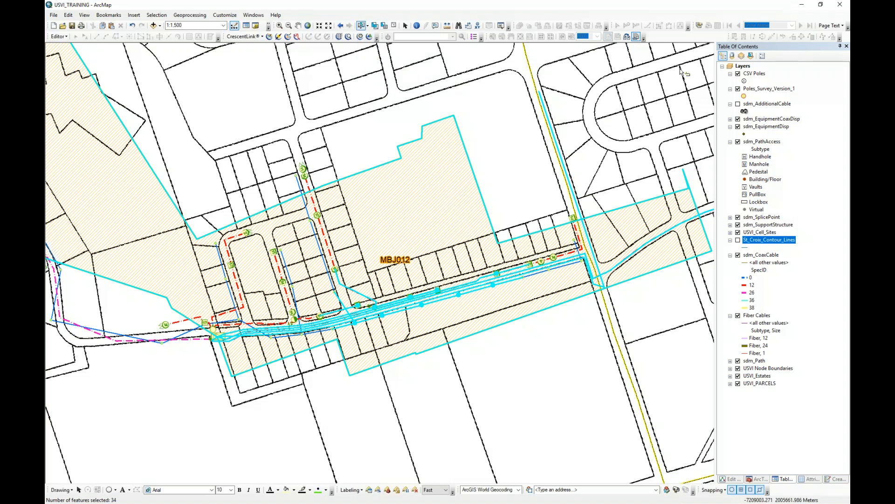
left_click(751, 56)
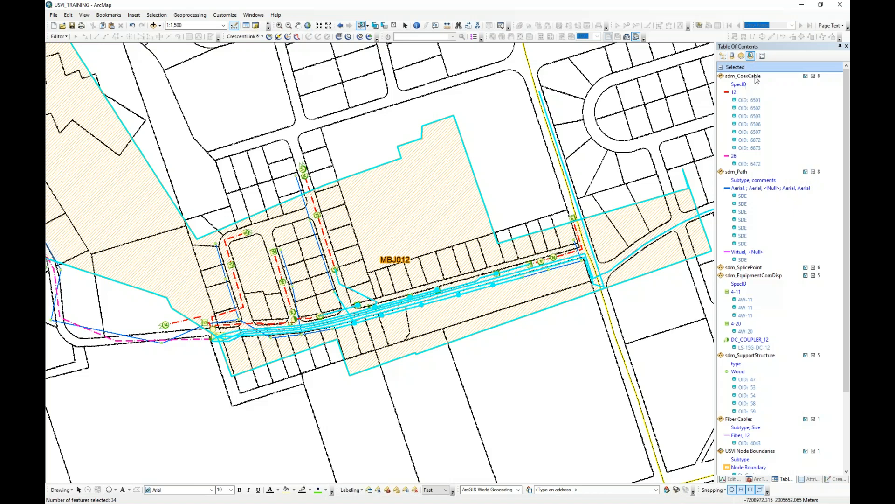
Clear the selections of sdm_CoaxCable, sdm_Path, sdm_SplicePoint, sdm_EquipmentCoaxDisp, sdm_SupportStructure and Fiber Cables, keeping only the USVI Node Boundaries selection
left_click(756, 76)
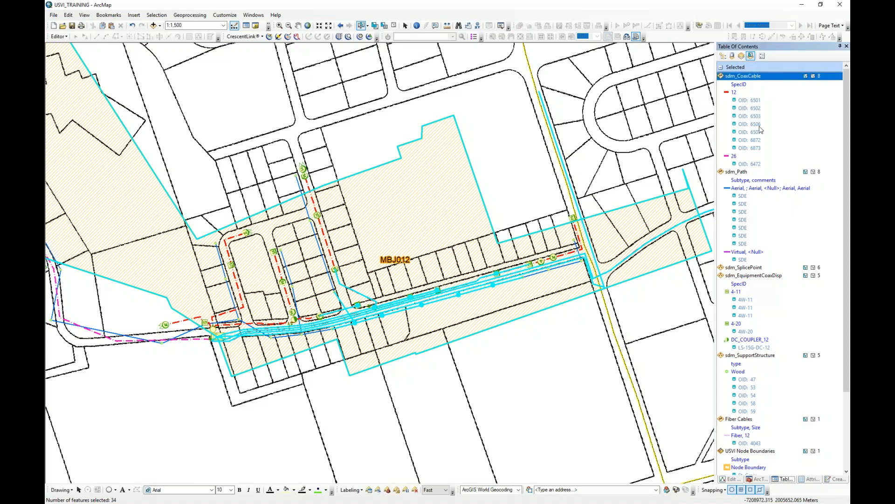
left_click(814, 76)
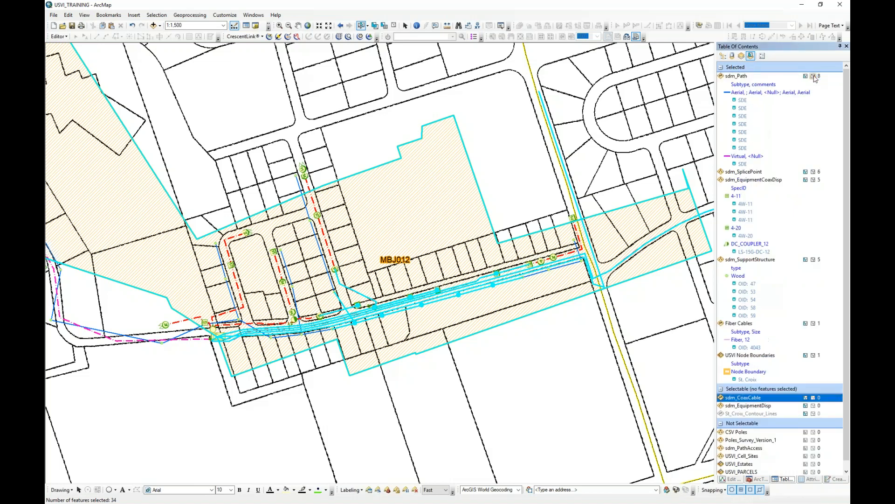
left_click(739, 78)
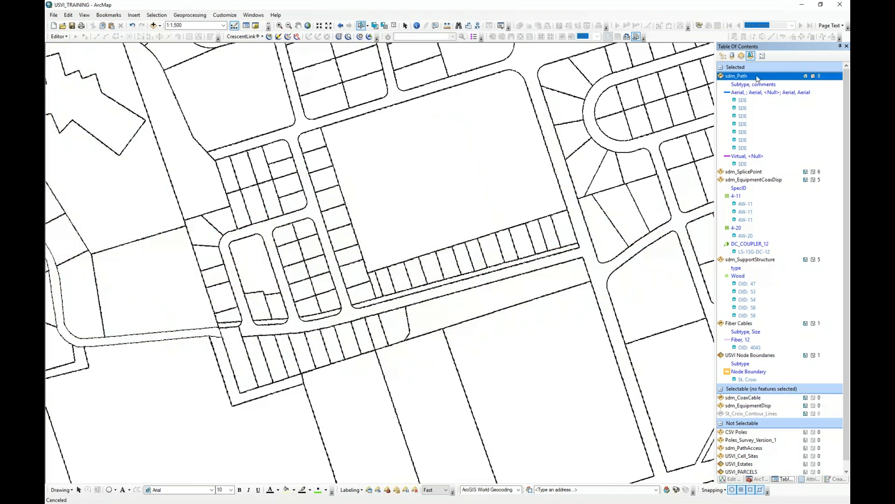
left_click(813, 76)
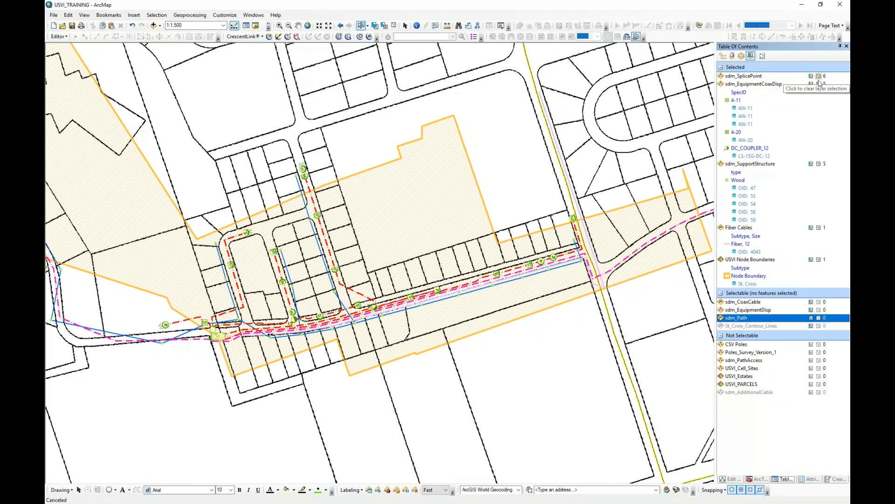
left_click(819, 76)
left_click(819, 77)
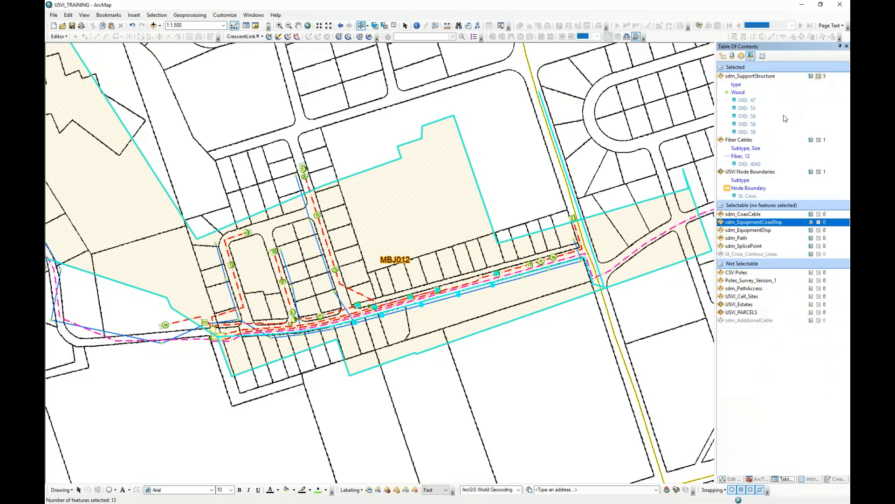
left_click(818, 76)
left_click(819, 77)
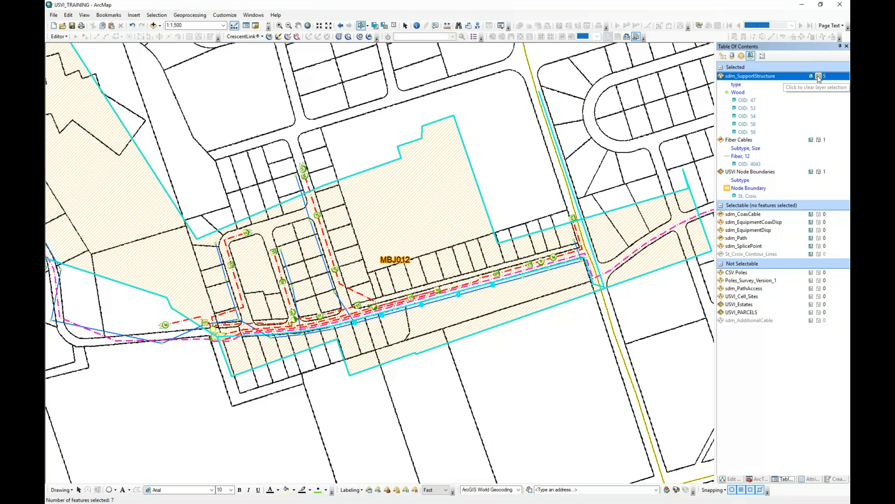
left_click(819, 76)
Open the USVI Node Boundaries attribute table showing only the selected features, and view the selected boundary on the map
right_click(757, 77)
left_click(754, 77)
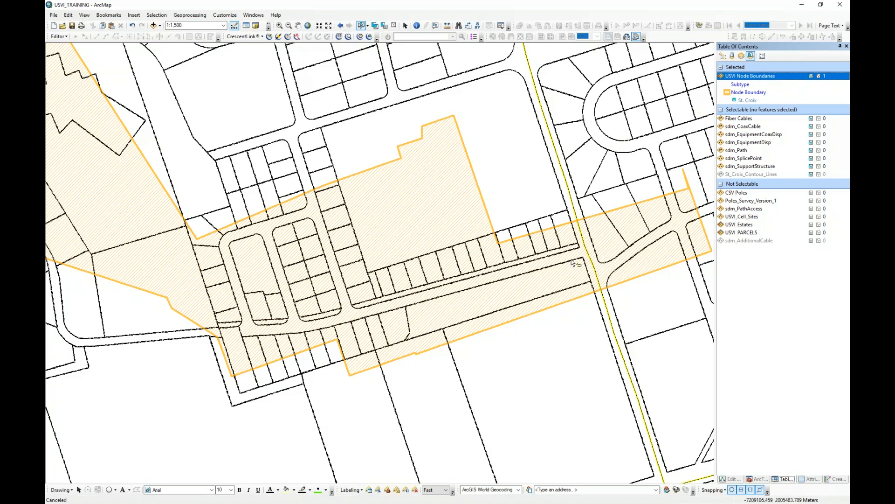
right_click(745, 78)
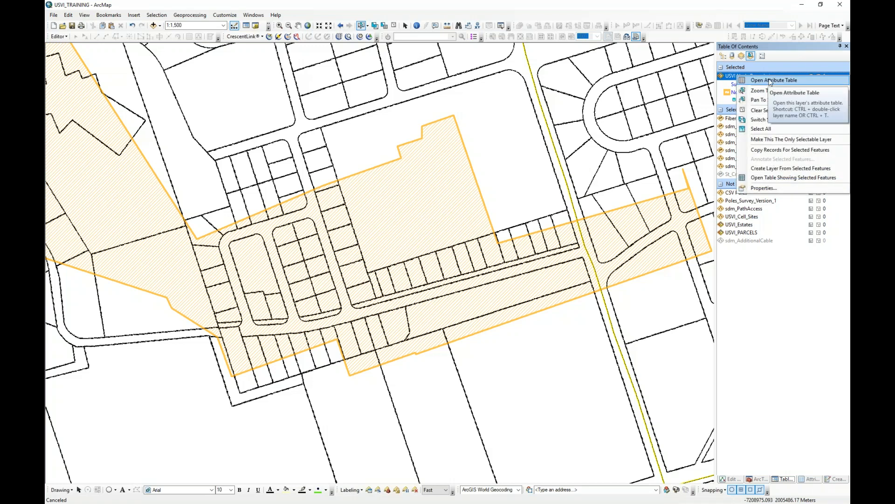
left_click(770, 83)
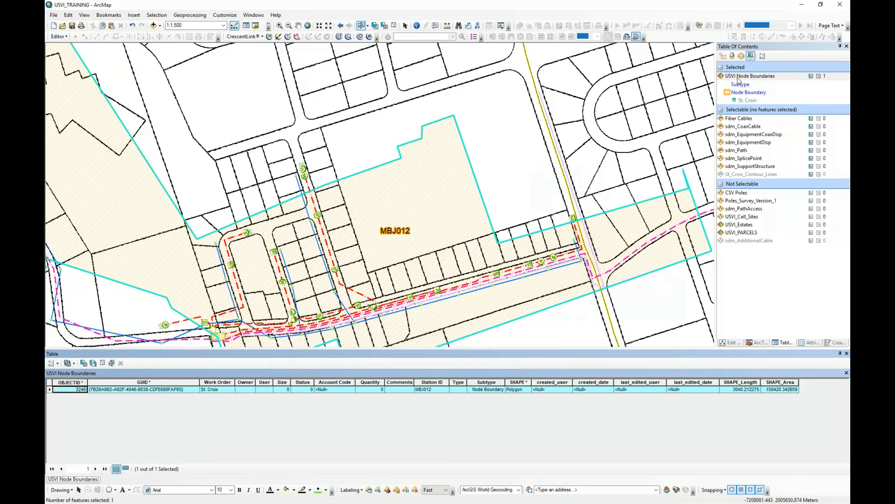
right_click(477, 186)
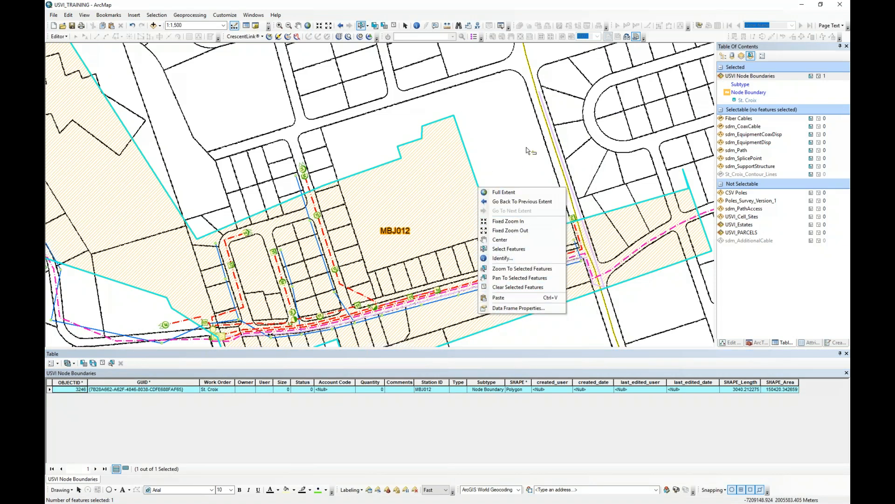
right_click(745, 77)
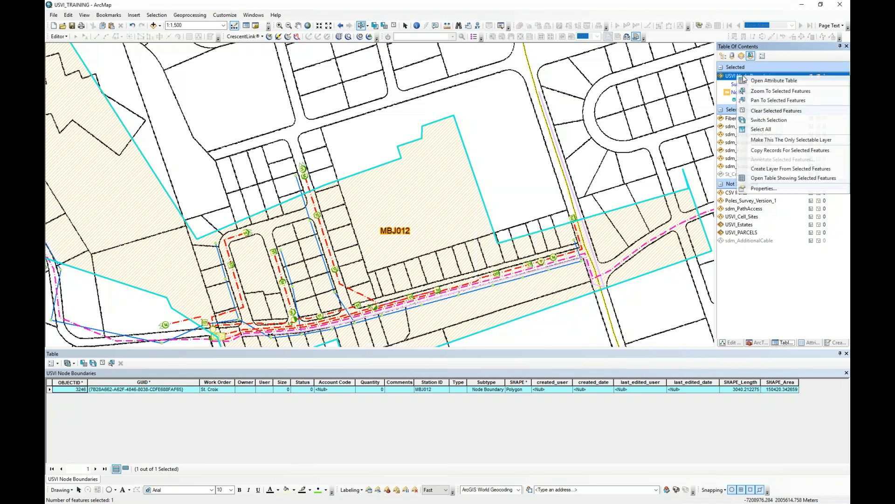
left_click(773, 178)
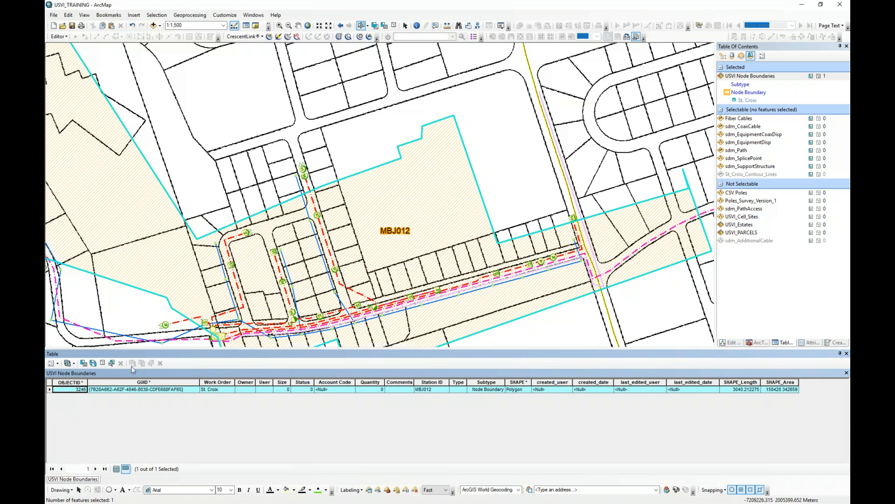
scroll(404, 223, "up", 2)
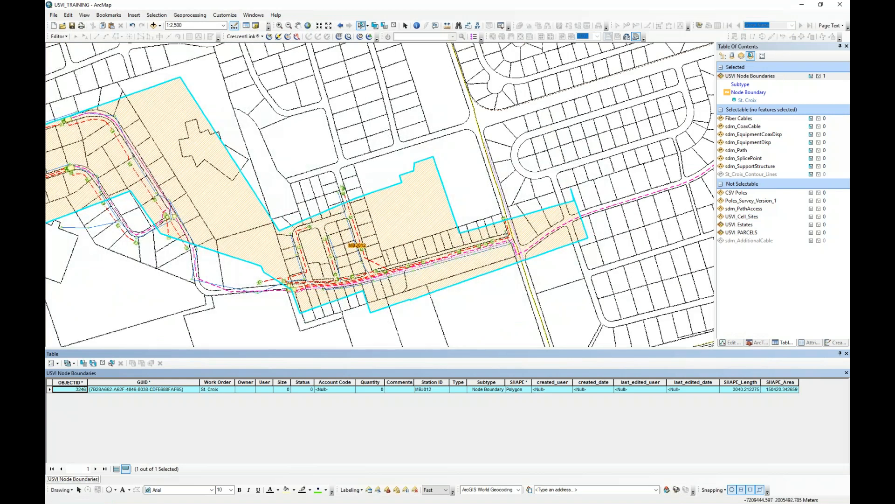
left_click_drag(290, 242, 412, 230)
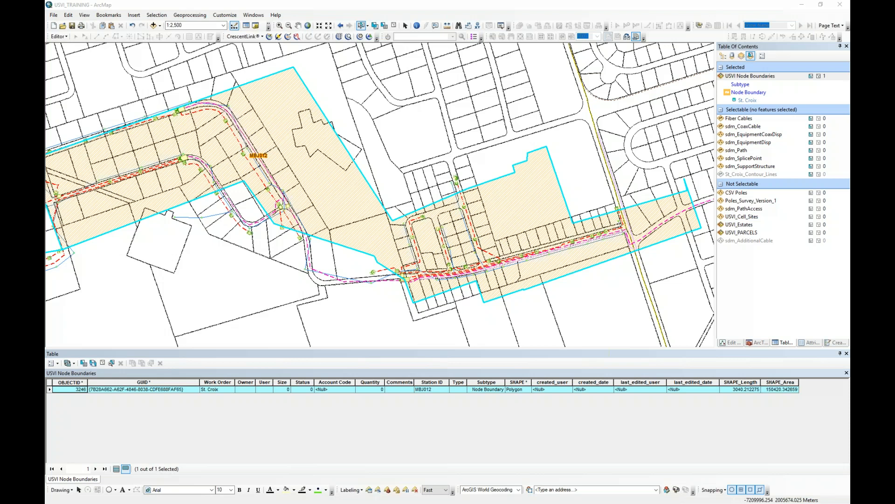
Check the ArcGIS Desktop version and license information, and close it
left_click(276, 17)
left_click(302, 45)
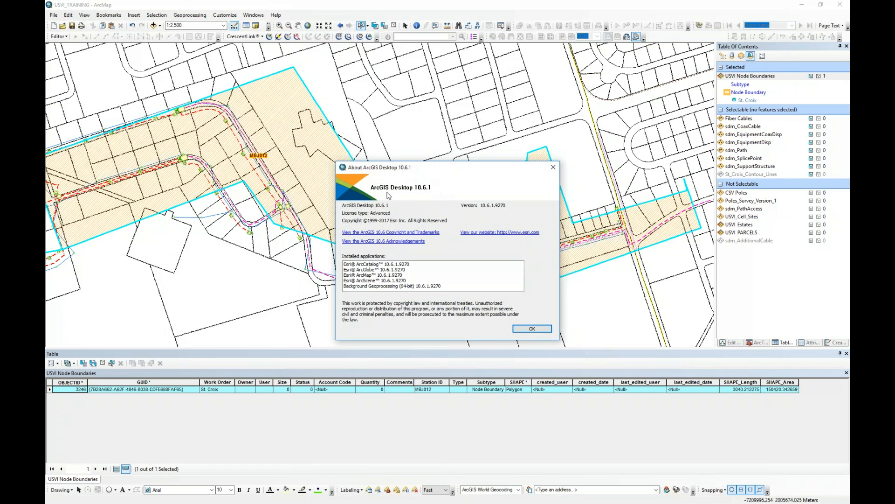
left_click_drag(420, 168, 362, 130)
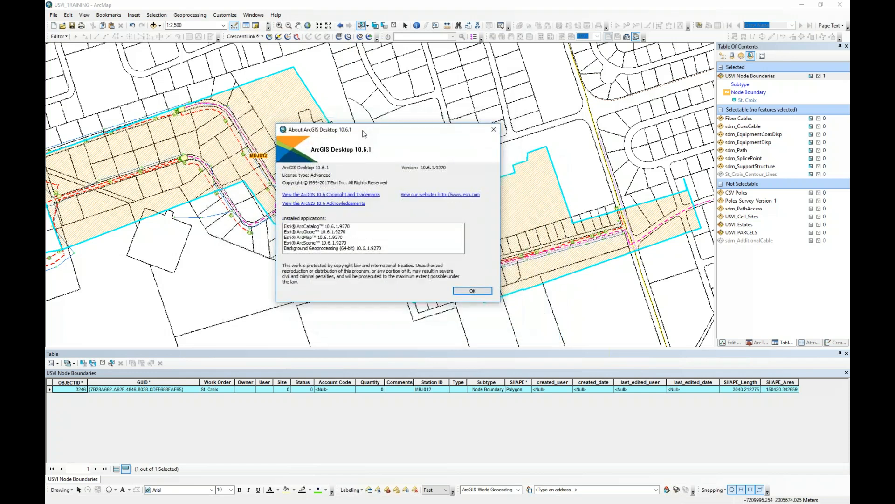
left_click(494, 129)
Review the CrescentLink version, extension authorizations, expiration dates and change log, and close the About CrescentLink window
left_click(262, 37)
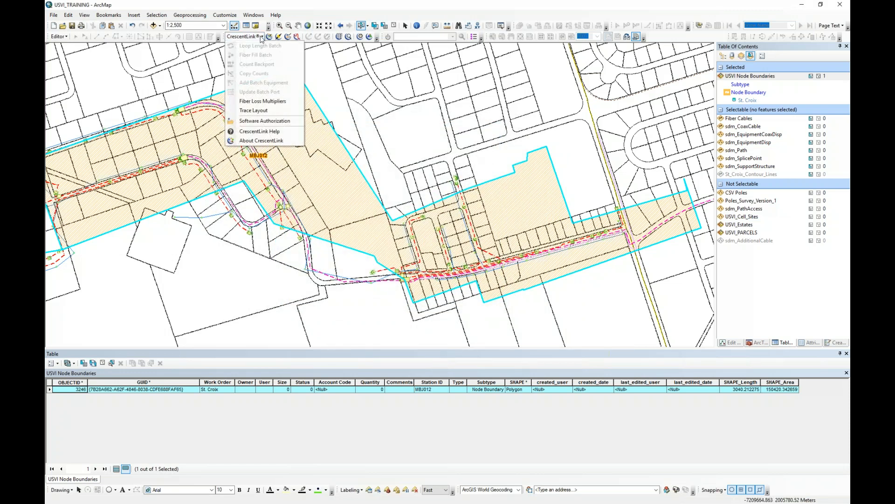
left_click(269, 141)
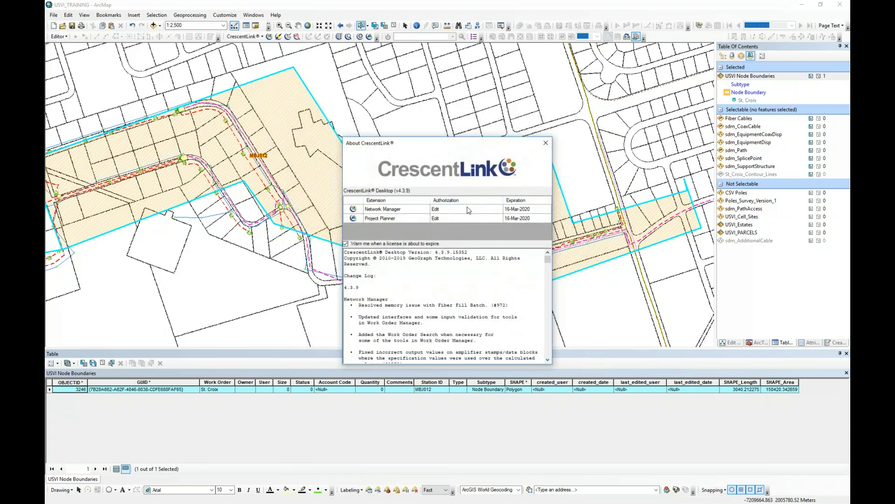
scroll(435, 291, "down", 15)
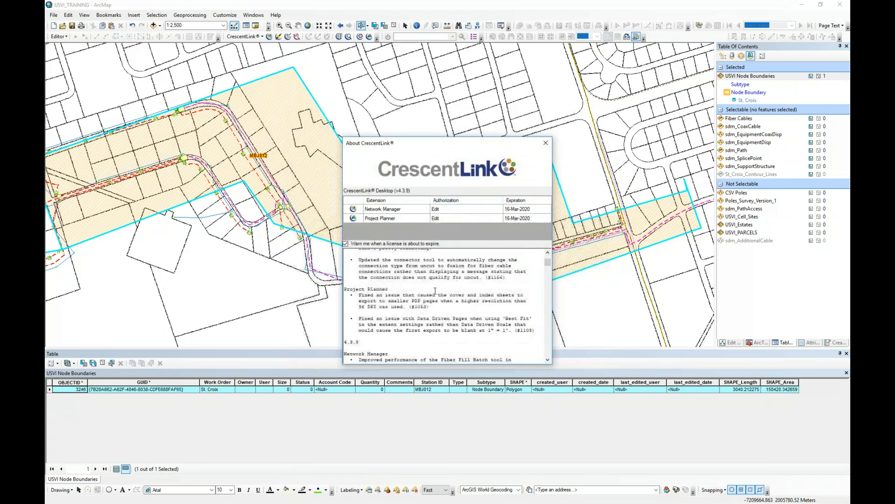
scroll(435, 290, "down", 15)
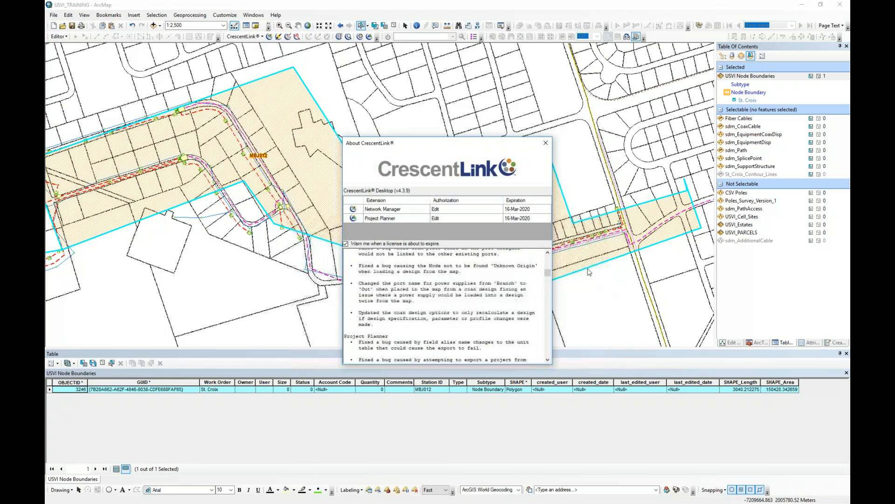
left_click_drag(428, 150, 350, 90)
scroll(367, 255, "up", 12)
scroll(367, 255, "up", 6)
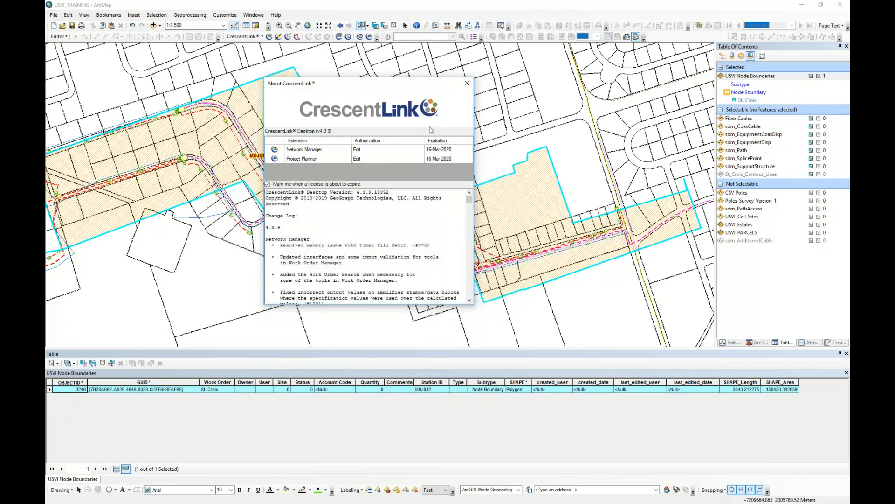
left_click(467, 84)
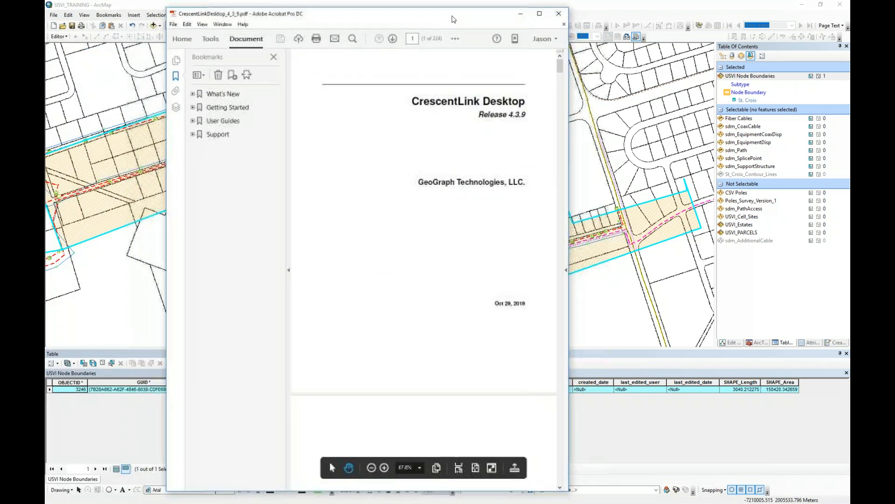
Look through the revision history in the CrescentLinkDesktop_4_3_9.pdf manual in Adobe Acrobat with the bookmarks hidden, and close the document
left_click(269, 51)
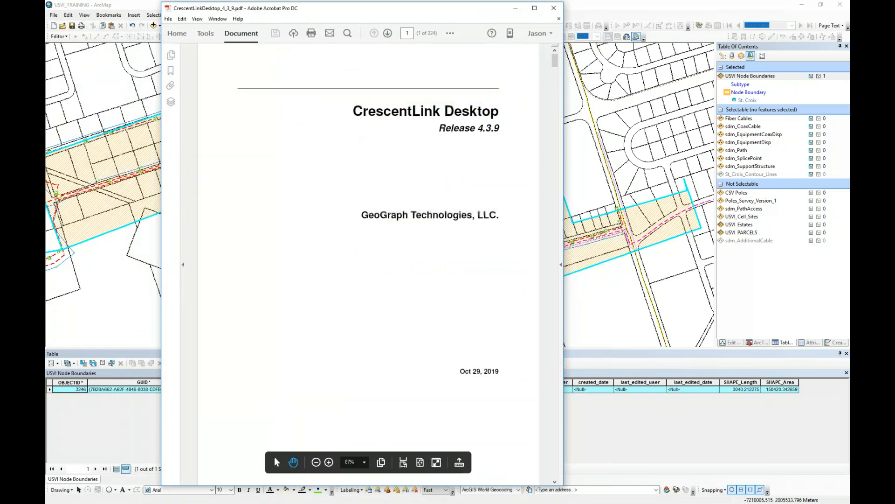
scroll(372, 207, "down", 6)
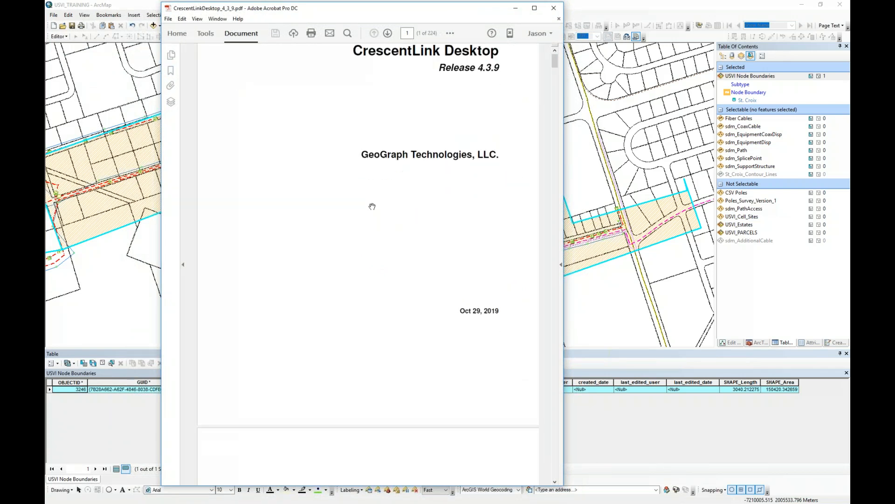
scroll(372, 206, "down", 5)
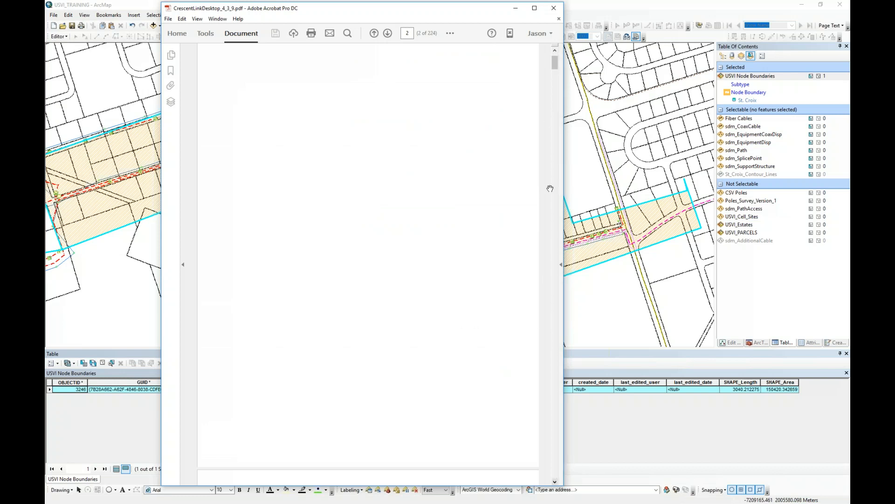
left_click_drag(555, 67, 555, 80)
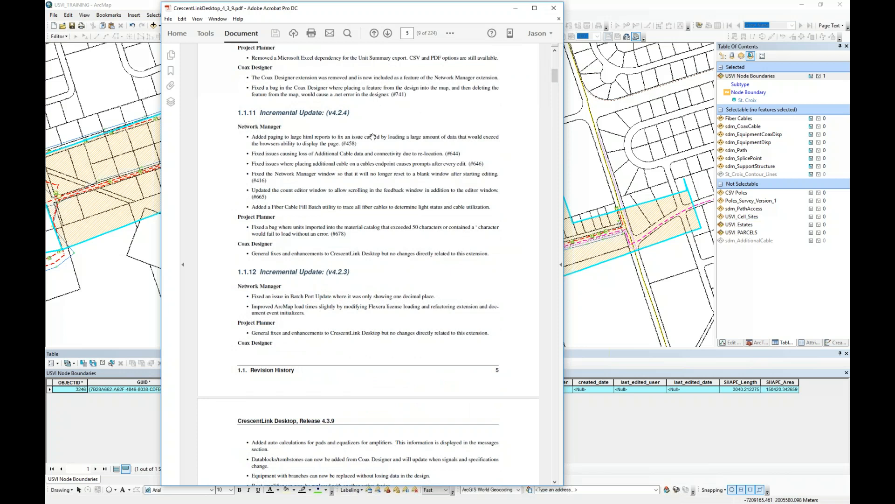
scroll(371, 144, "down", 2)
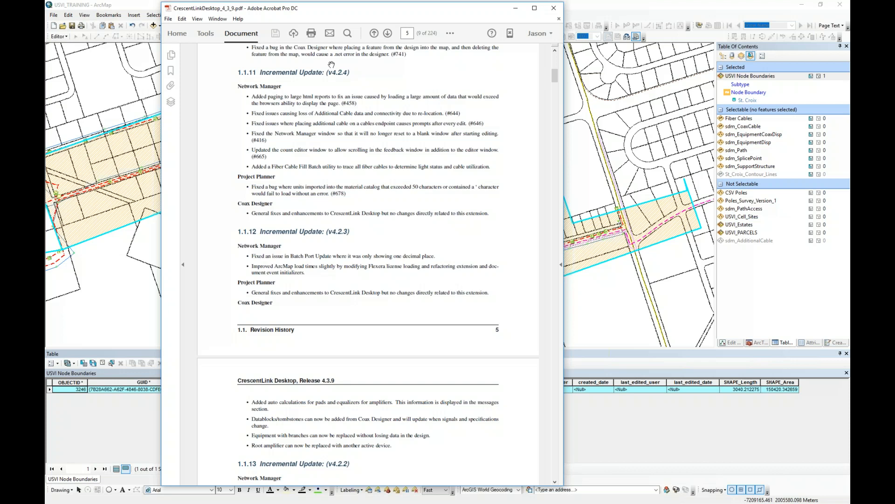
left_click_drag(311, 9, 300, 22)
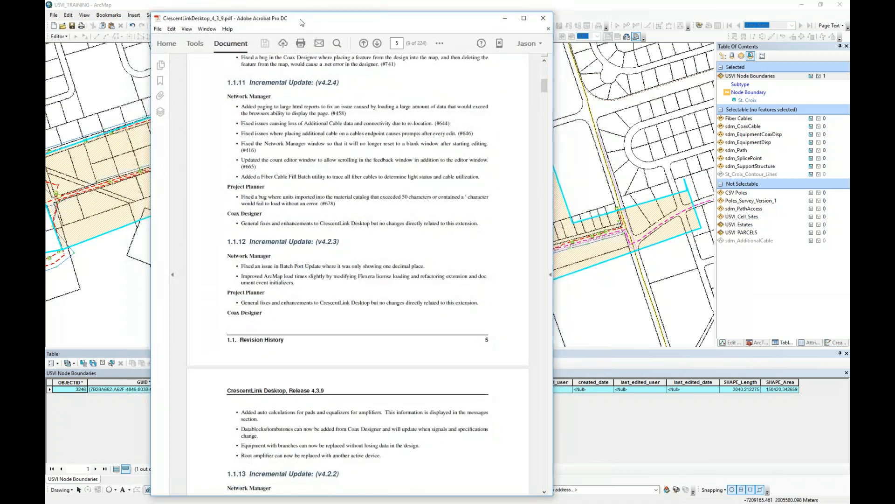
left_click(546, 20)
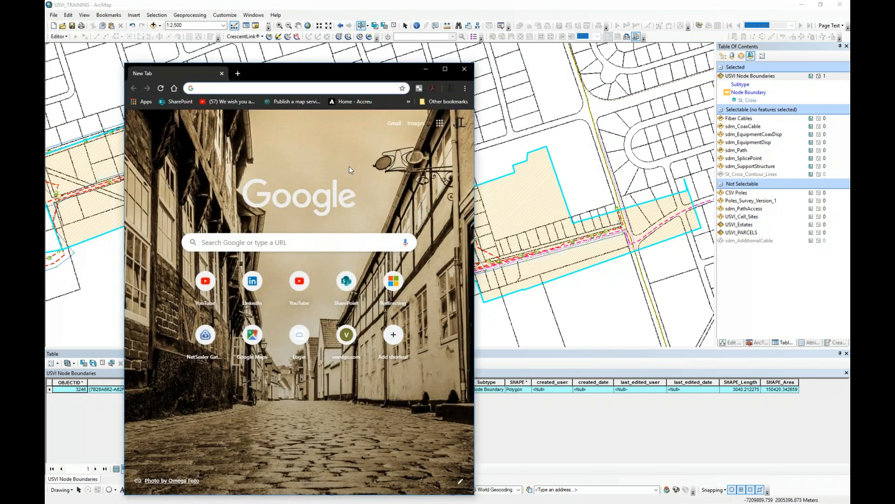
Search Google for "How to select features in ArcMap" in the open browser
left_click_drag(415, 75, 527, 51)
left_click(392, 221)
type("How")
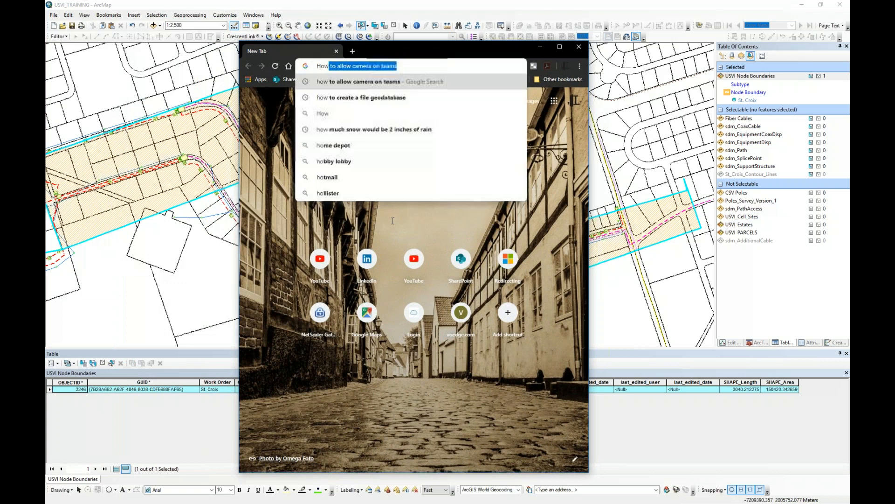
type(" to select f")
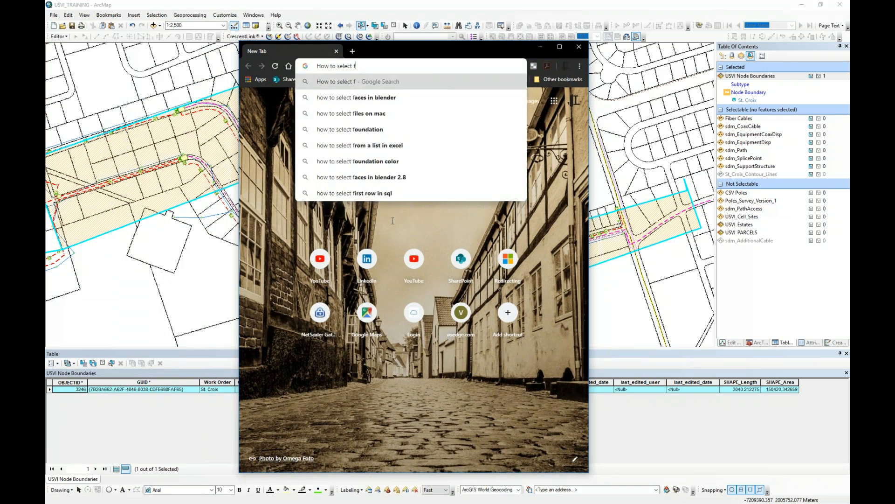
type("eatures in ArcMap")
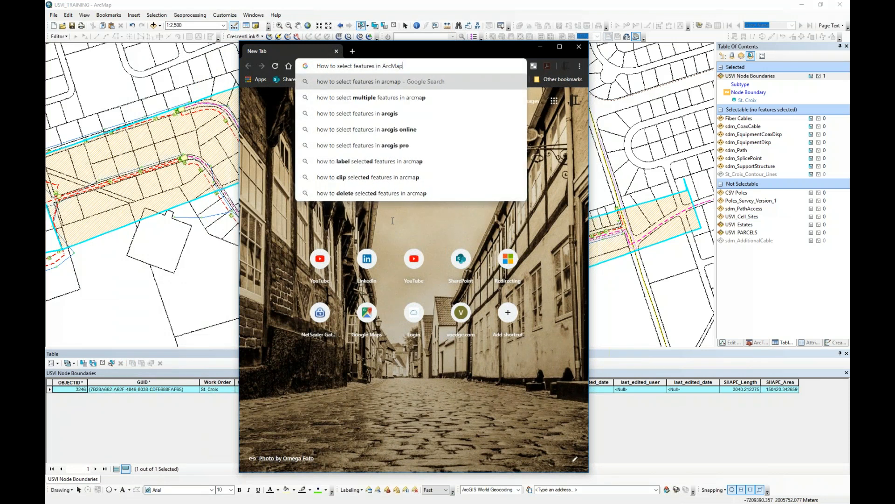
key("Return")
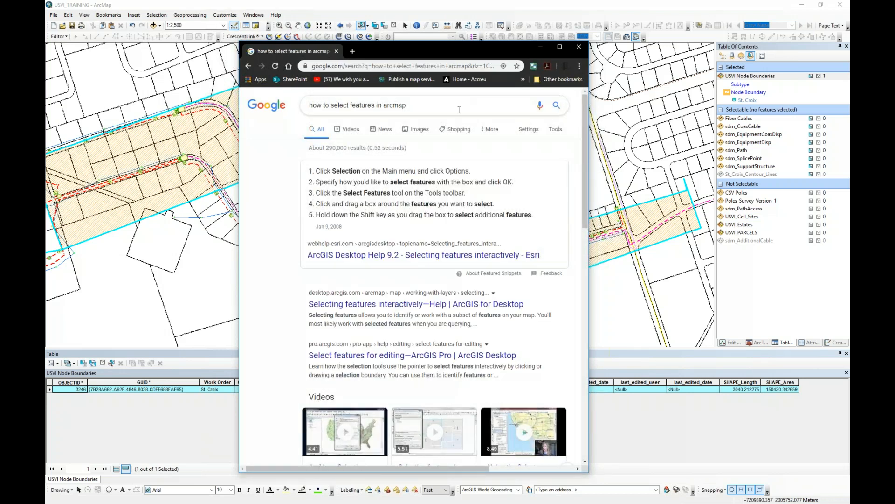
Look through the search results for help articles and videos on selecting features in ArcMap, keeping the map partly in view
left_click_drag(477, 51, 392, 60)
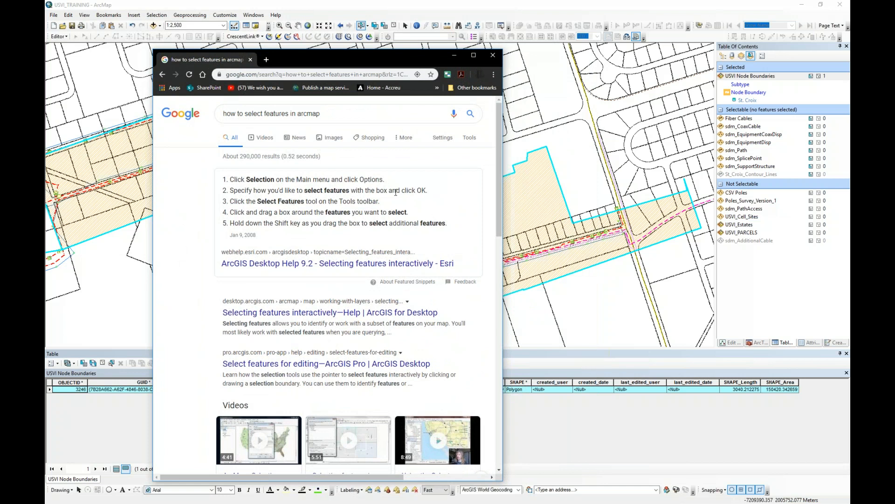
left_click_drag(333, 58, 254, 65)
left_click_drag(257, 73, 249, 64)
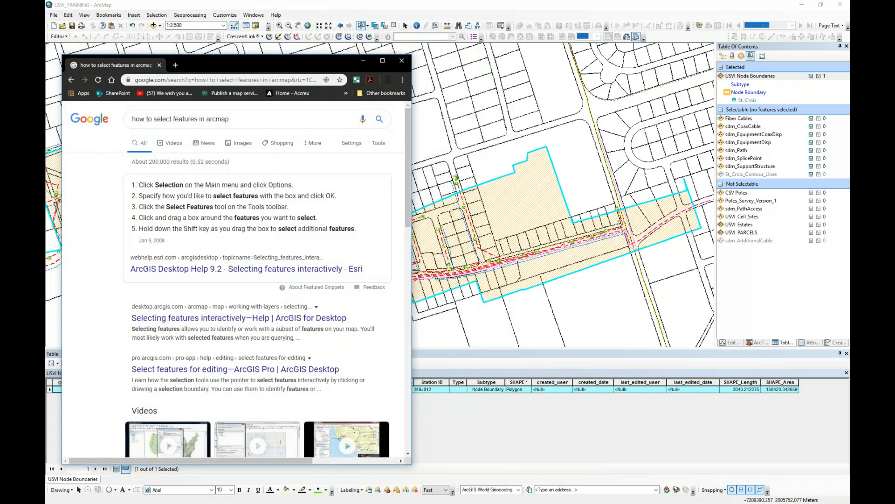
scroll(243, 249, "down", 2)
scroll(243, 249, "down", 5)
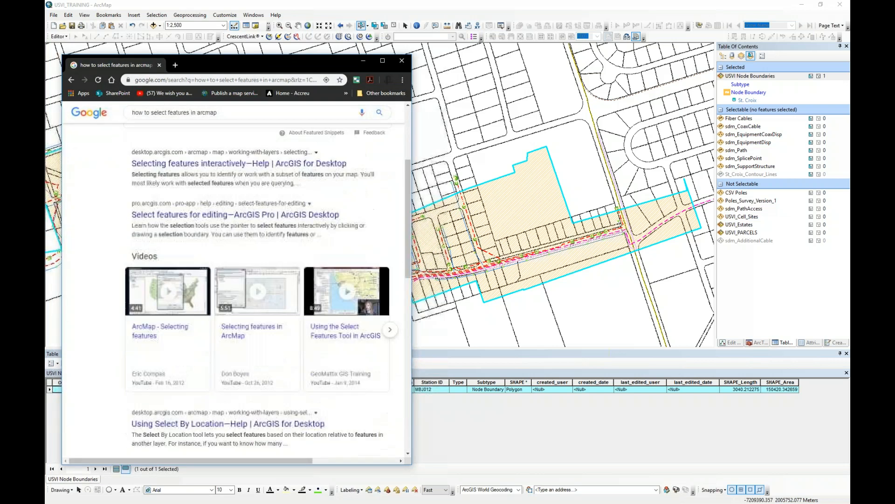
scroll(244, 250, "up", 3)
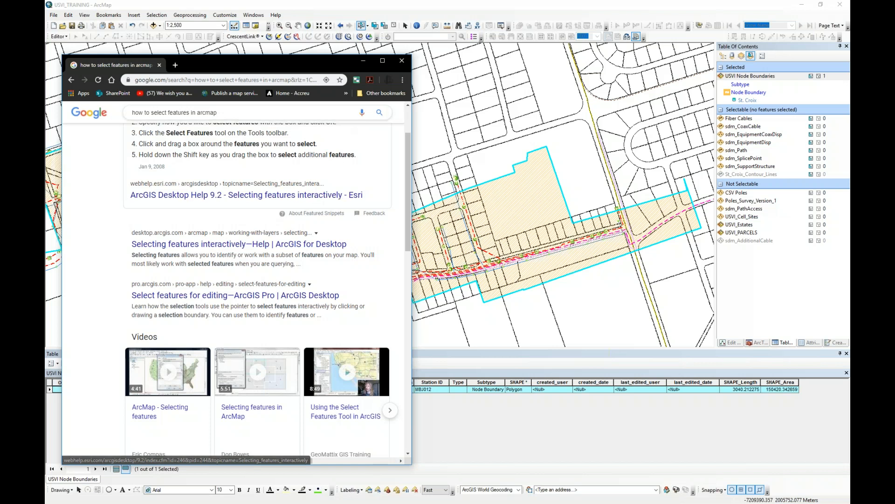
Close the browser and clear the selected node boundary on the ArcMap map
left_click_drag(308, 61, 349, 58)
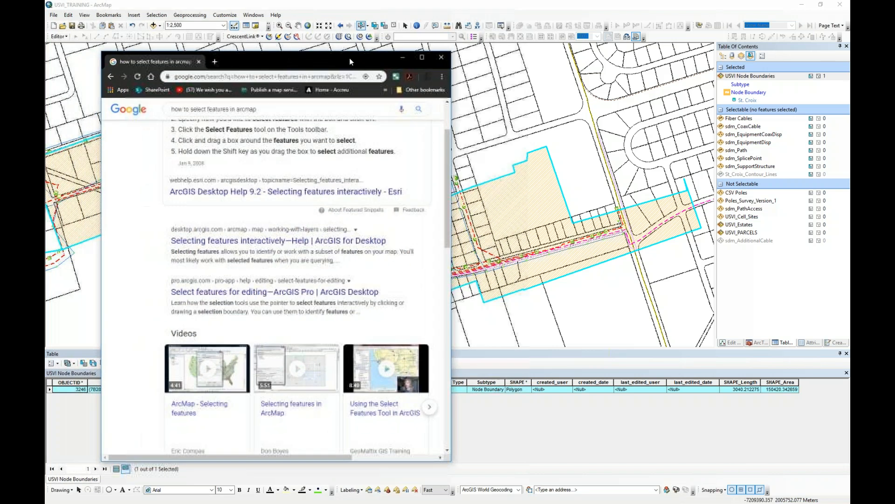
left_click(441, 57)
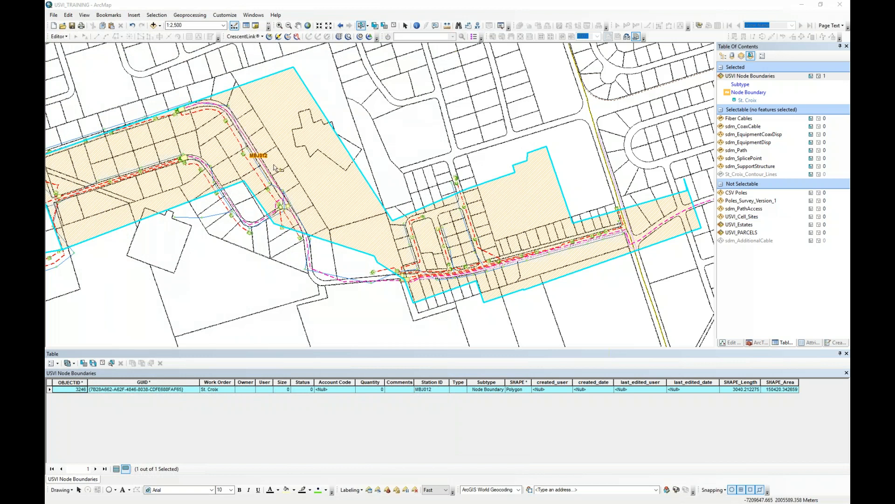
left_click(89, 298)
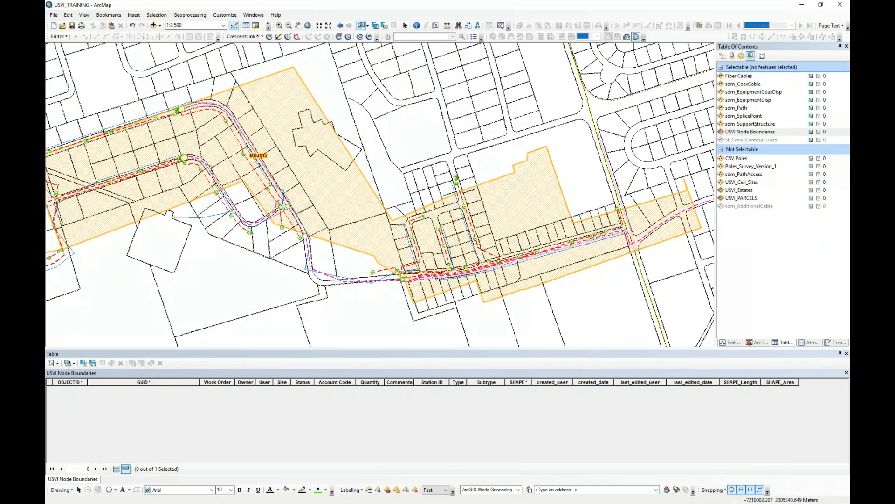
Switch to ArcMap Training.pdf in Adobe Acrobat, review the toolbar, data view command and selection type slides, and move the document off the map
key("alt+Tab")
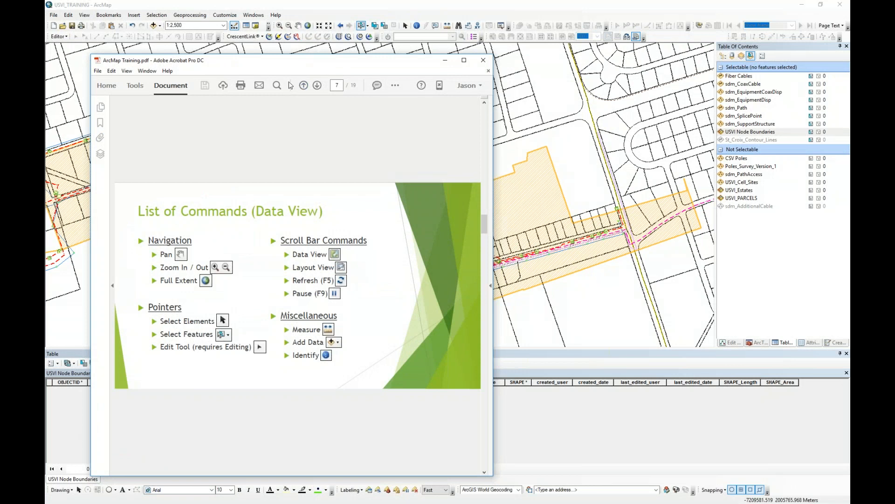
left_click_drag(285, 67, 261, 66)
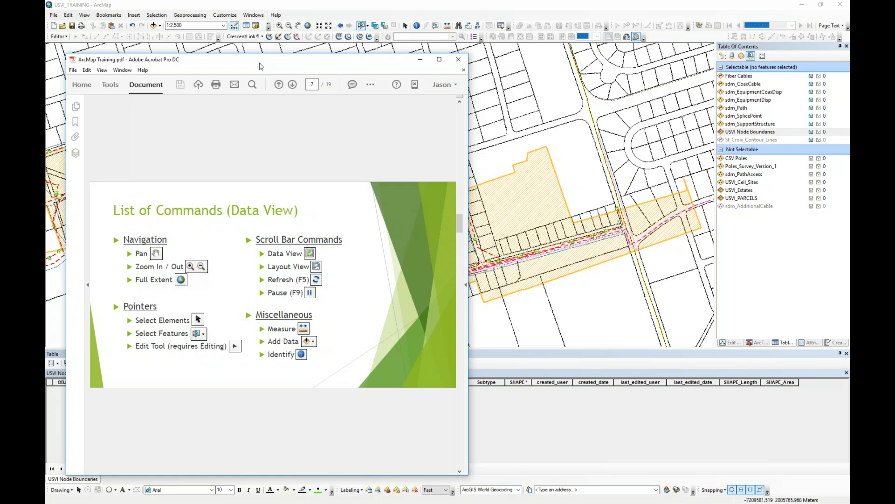
left_click_drag(266, 62, 291, 59)
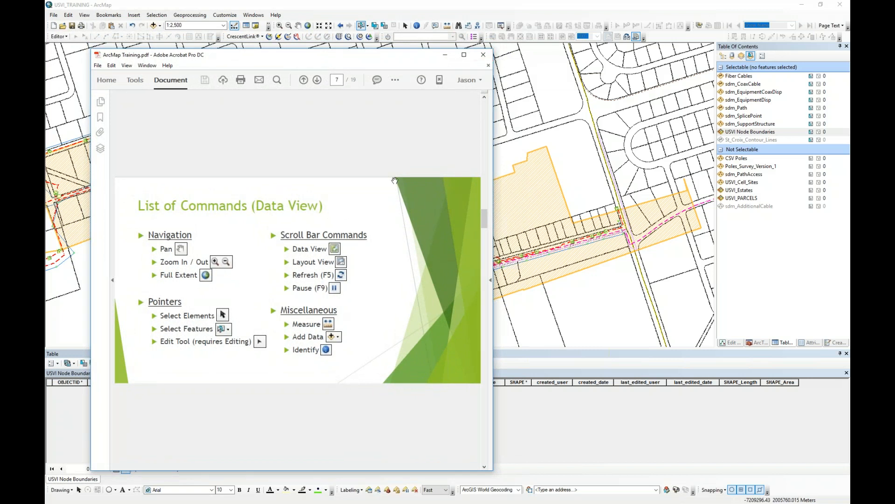
scroll(337, 256, "down", 2)
scroll(284, 236, "up", 3)
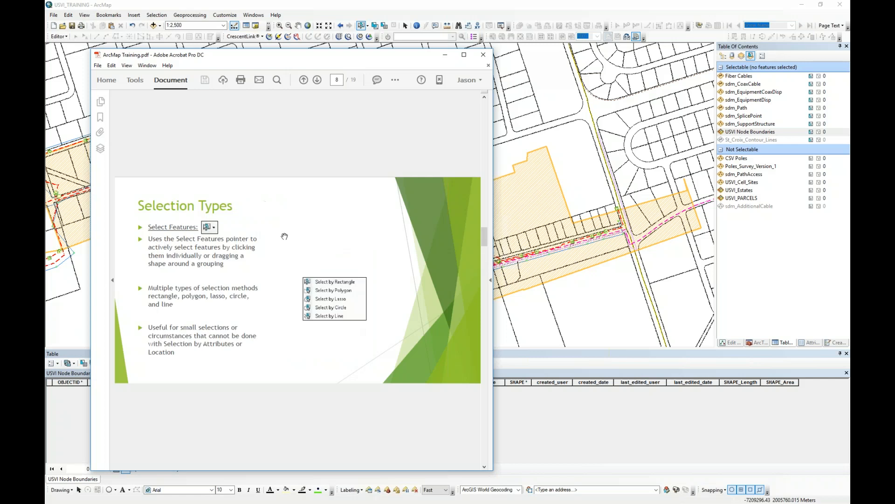
scroll(284, 236, "up", 1)
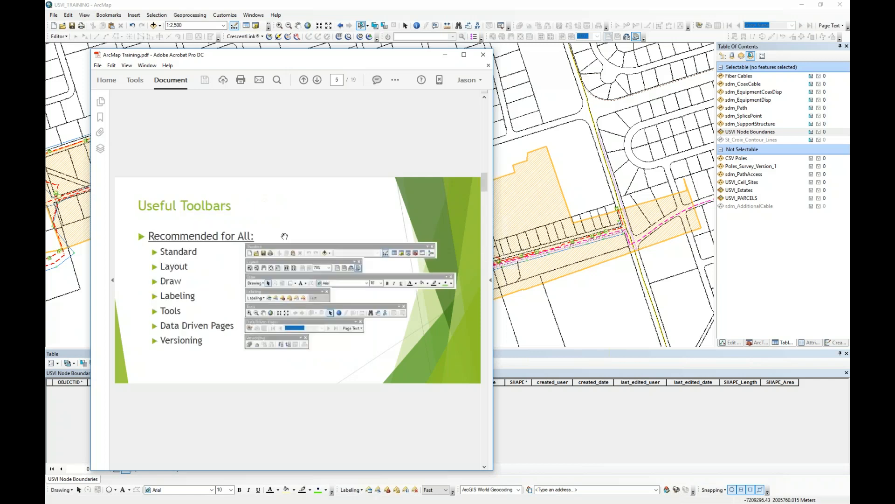
scroll(285, 236, "down", 2)
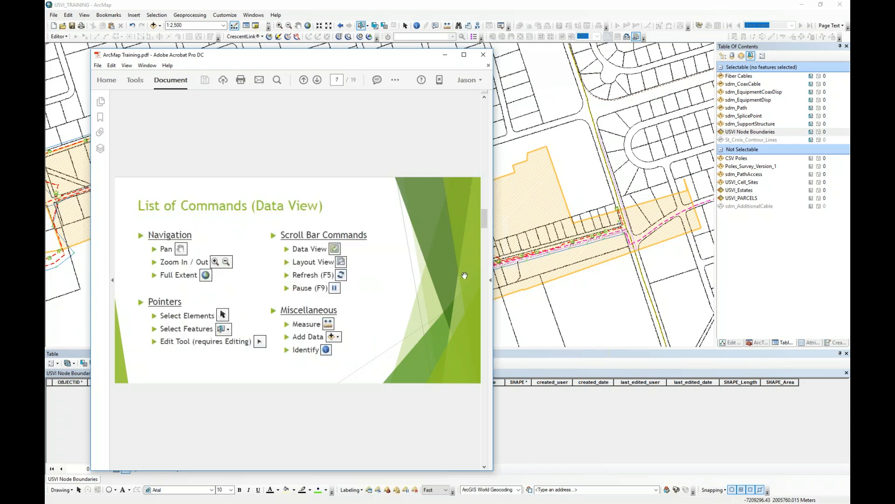
left_click_drag(364, 61, 408, 57)
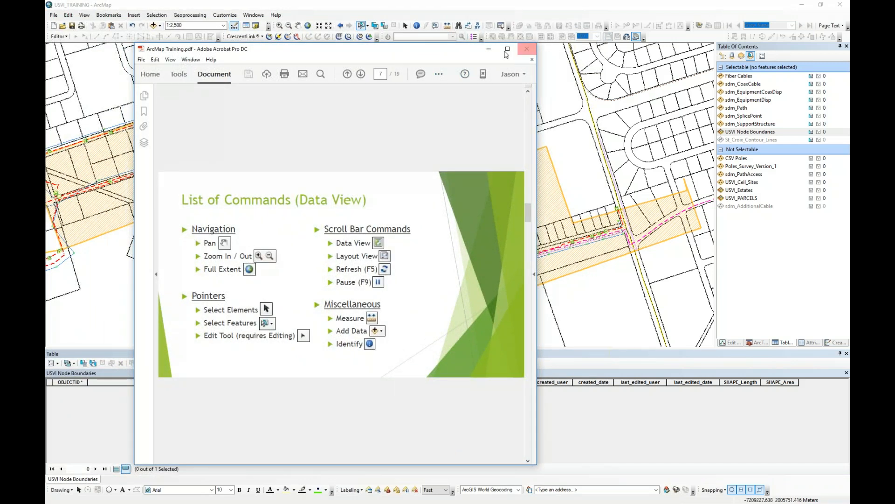
left_click_drag(442, 52, 46, 59)
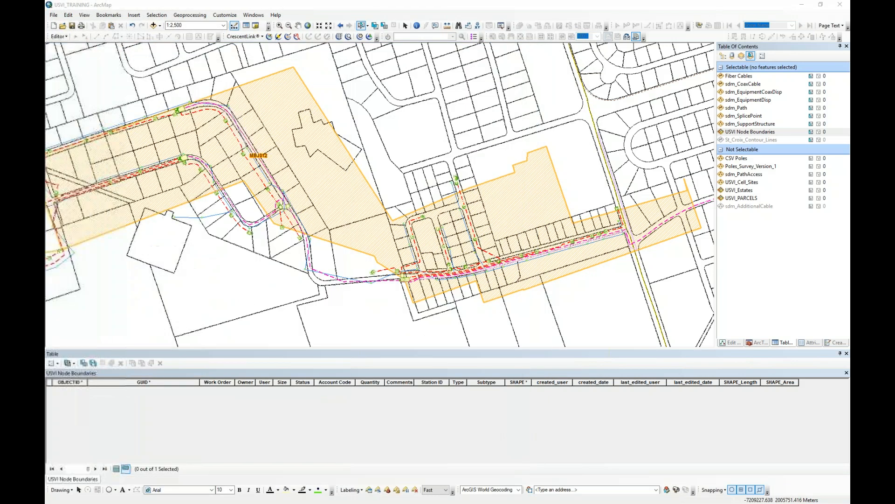
Examine the node boundary, its cable routes and the surrounding parcels in ArcMap's data view at scales between 1:10,000 and 1:2,500
scroll(301, 143, "up", 2)
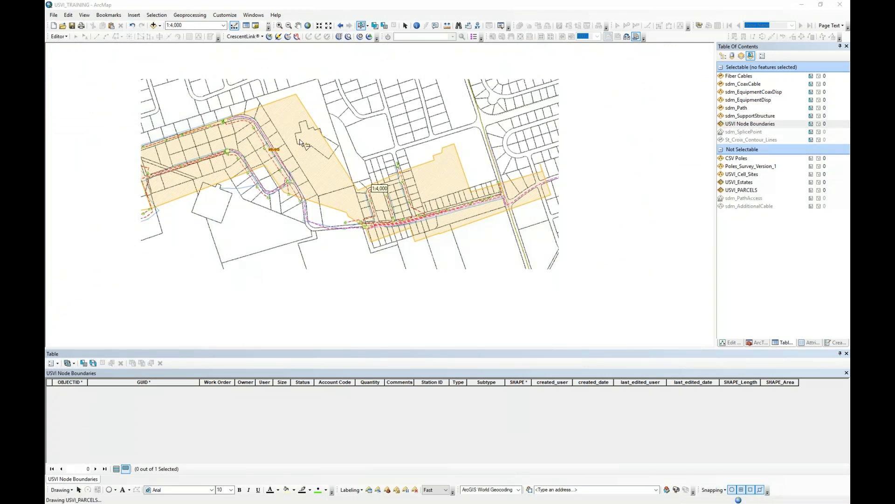
scroll(302, 142, "up", 1)
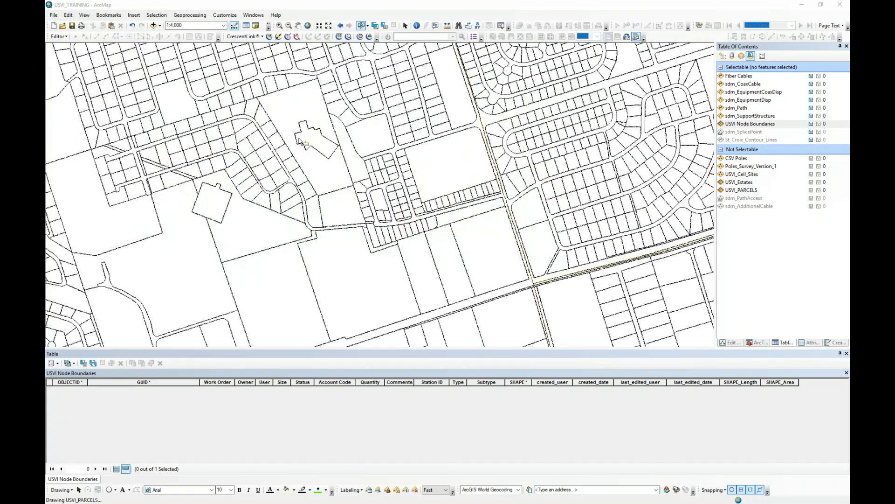
scroll(302, 142, "up", 3)
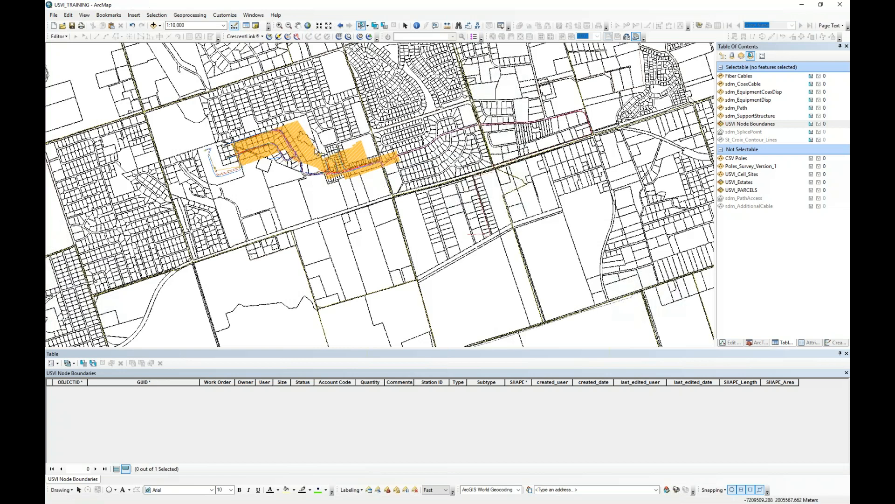
scroll(315, 148, "up", 4)
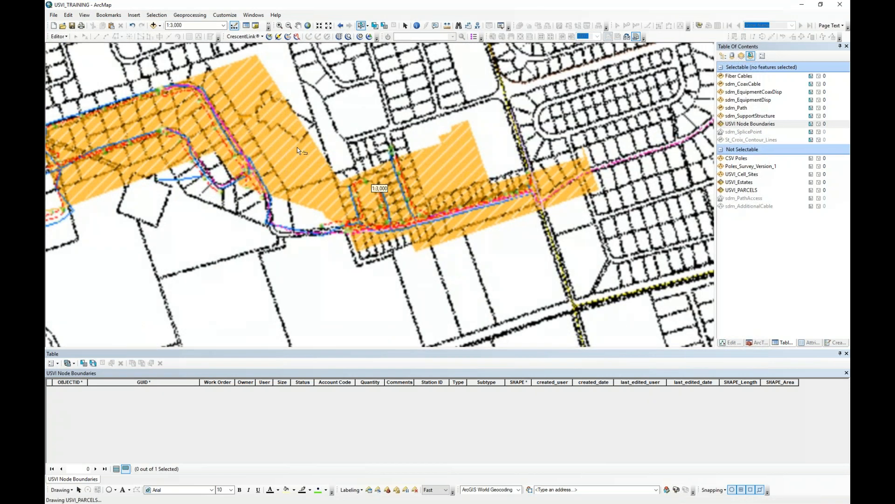
left_click_drag(359, 170, 459, 175)
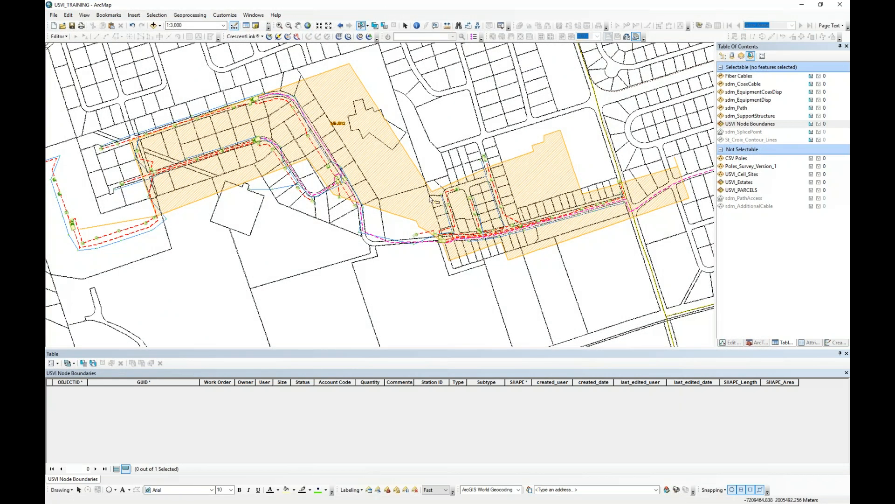
left_click_drag(433, 199, 435, 215)
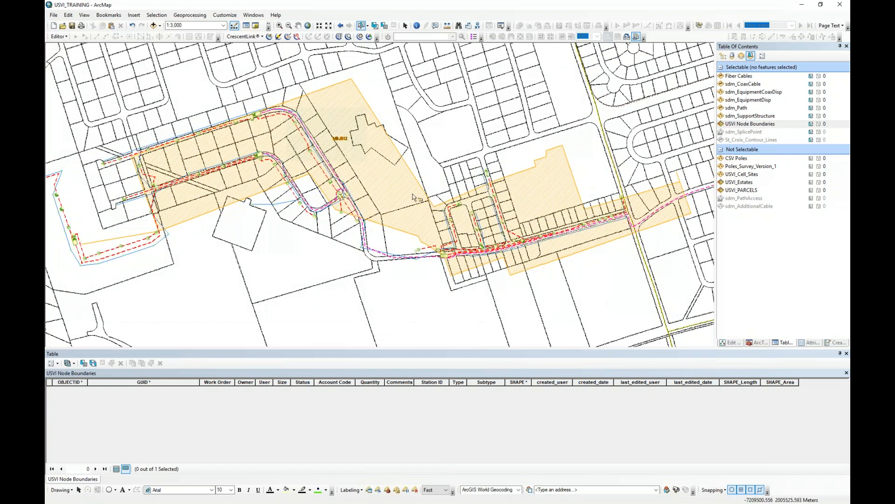
scroll(413, 197, "down", 1)
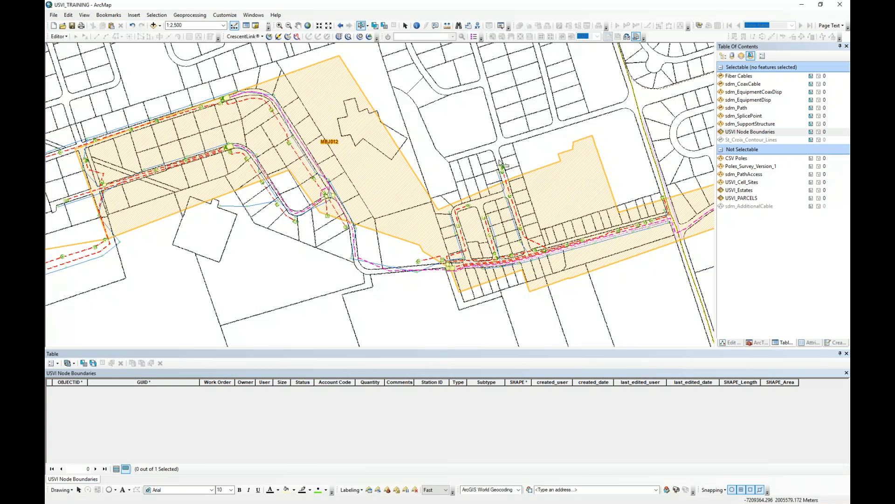
left_click_drag(464, 197, 456, 196)
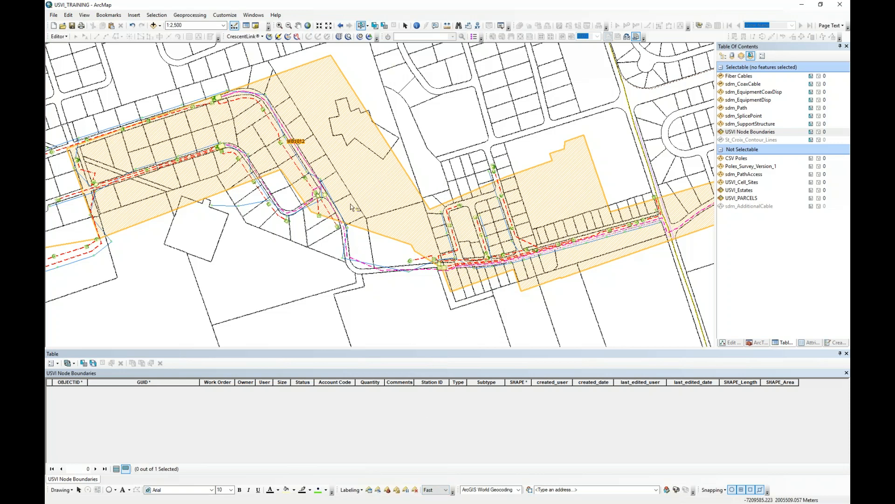
List the table of contents layers by drawing order and switch the map to Layout View
left_click(723, 56)
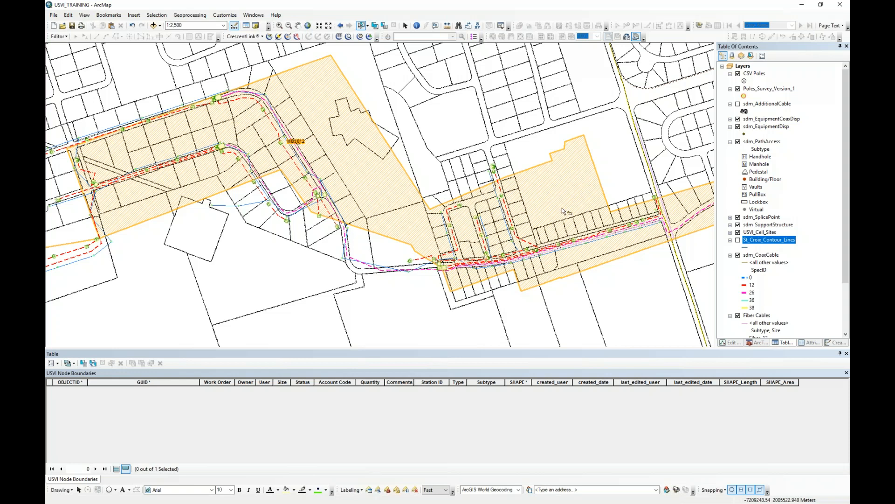
left_click(86, 16)
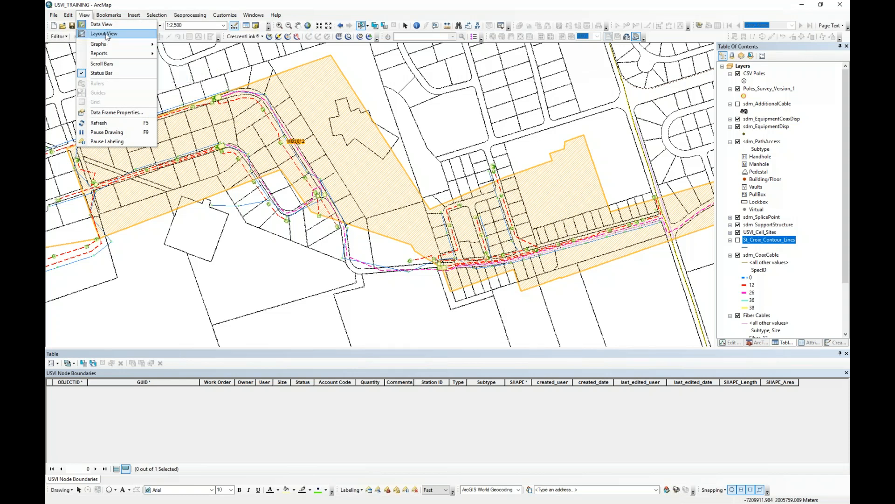
left_click(105, 34)
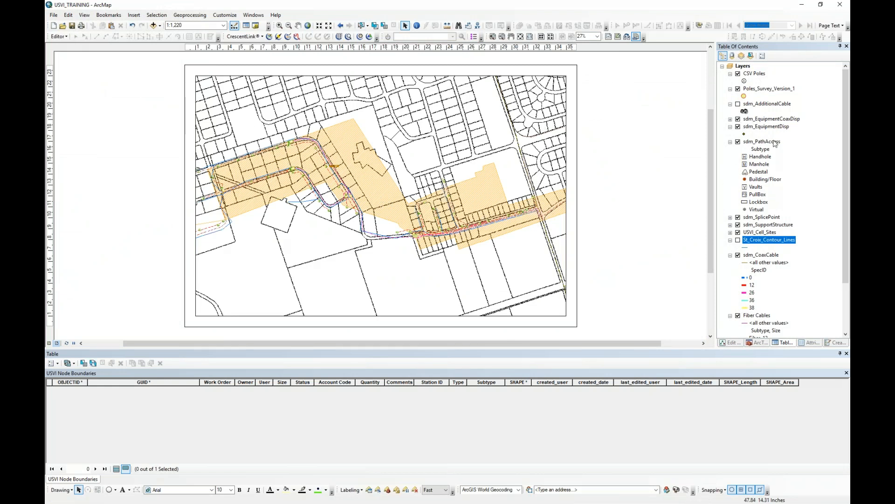
Open the USVI Node Boundaries attribute table showing all records, and select the St. Croix boundary record
scroll(768, 274, "down", 3)
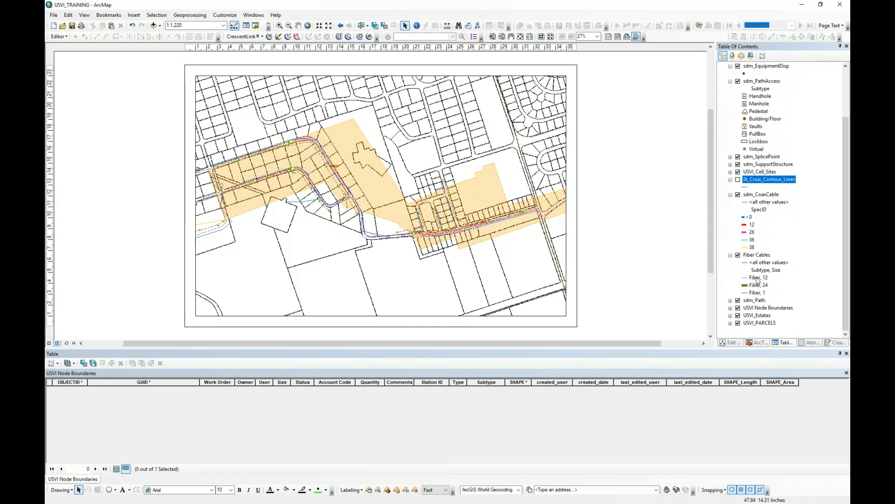
right_click(758, 308)
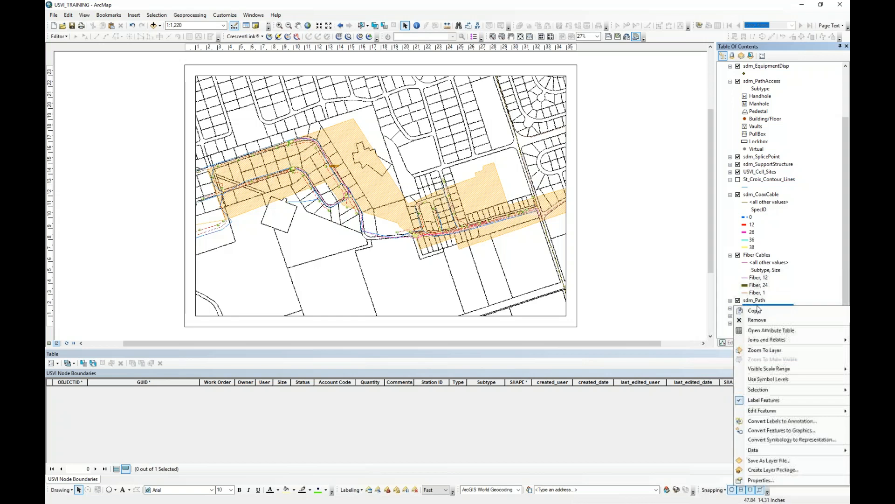
left_click(816, 294)
left_click(774, 309)
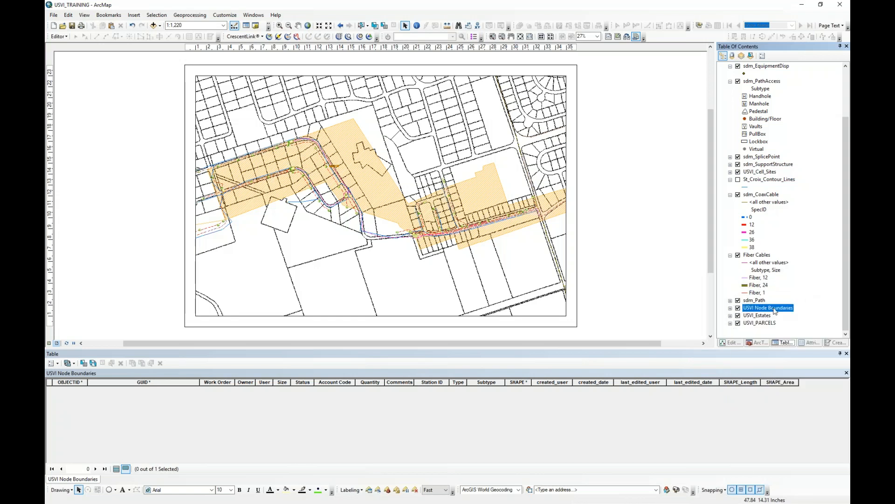
right_click(774, 311)
left_click(765, 328)
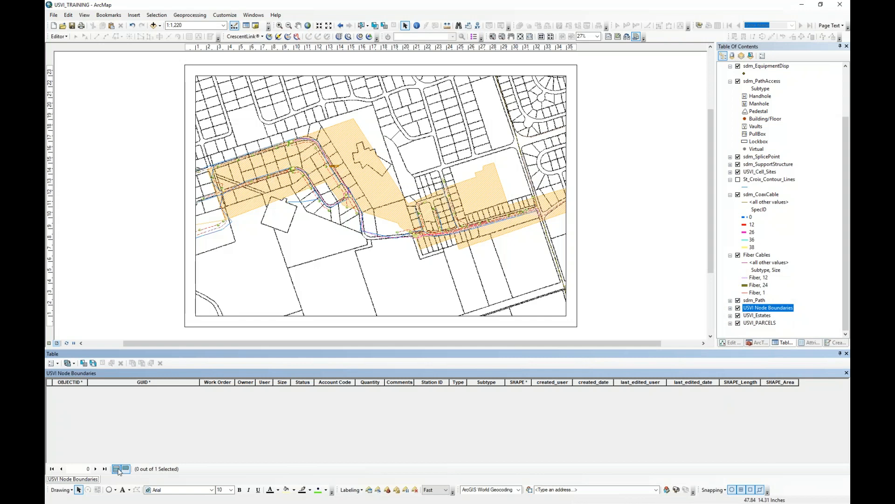
left_click(50, 390)
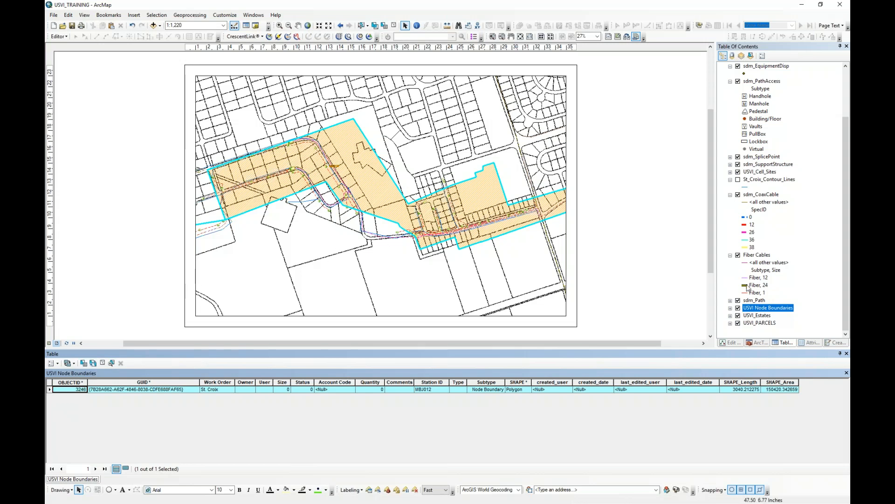
double_click(760, 309)
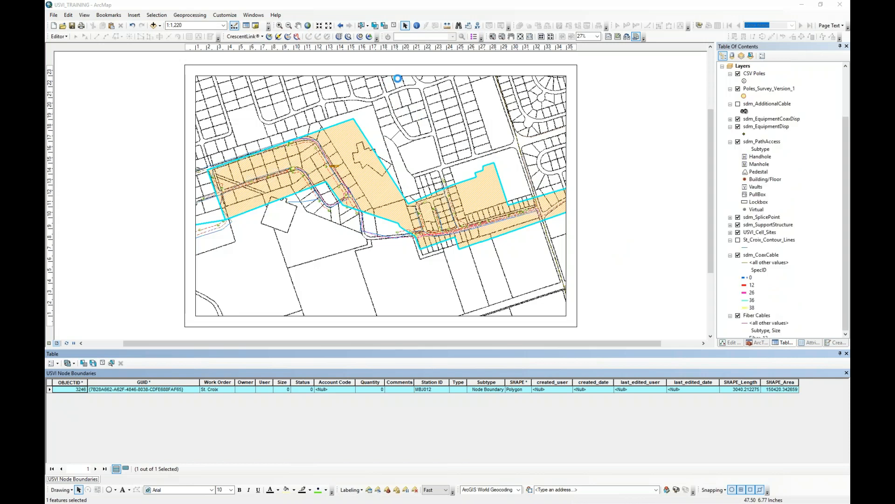
left_click_drag(475, 136, 554, 76)
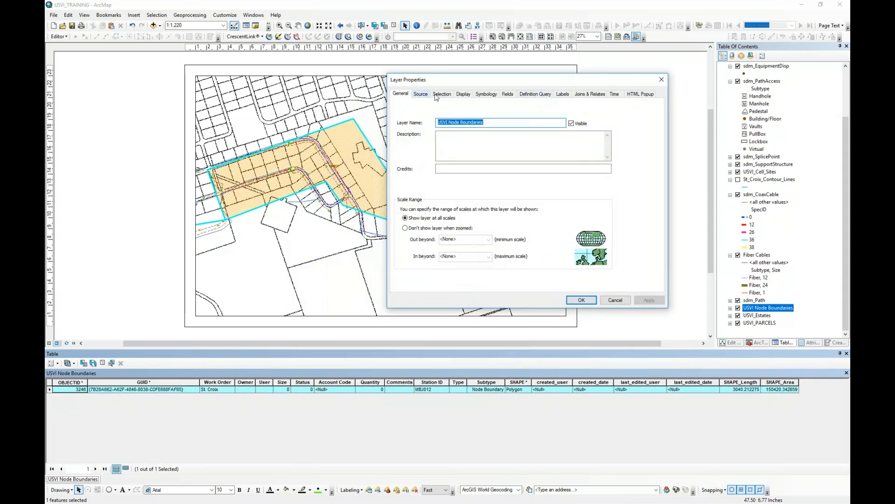
left_click(530, 96)
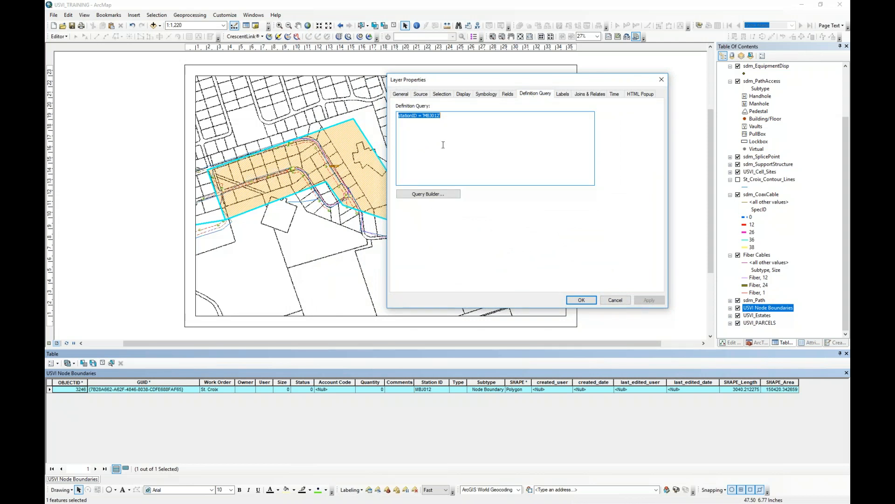
left_click_drag(533, 79, 565, 75)
left_click(466, 190)
left_click_drag(563, 105, 606, 110)
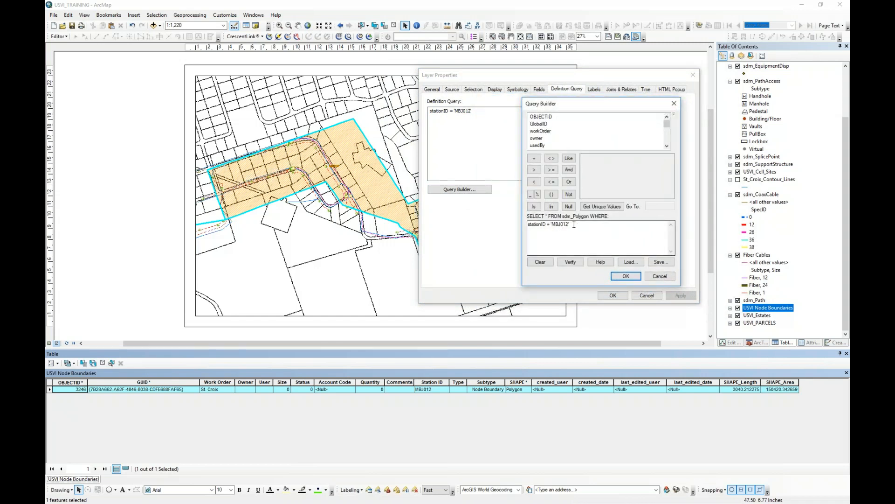
left_click_drag(574, 224, 494, 231)
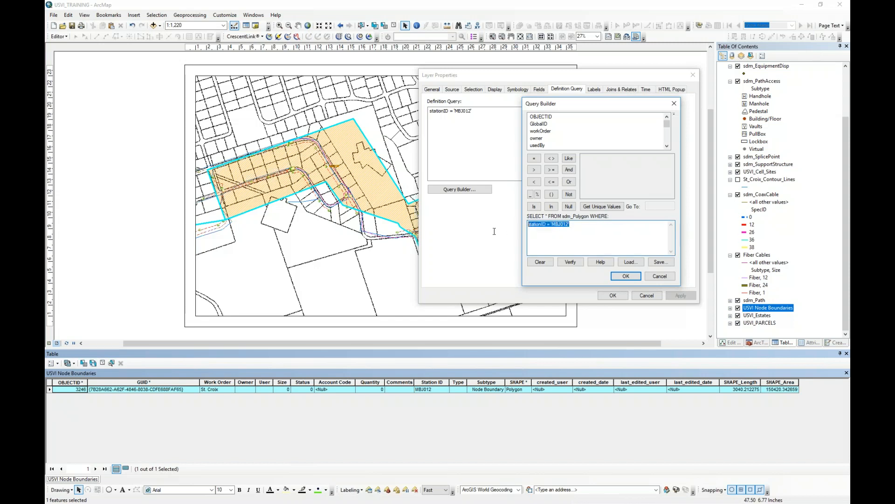
key("Delete")
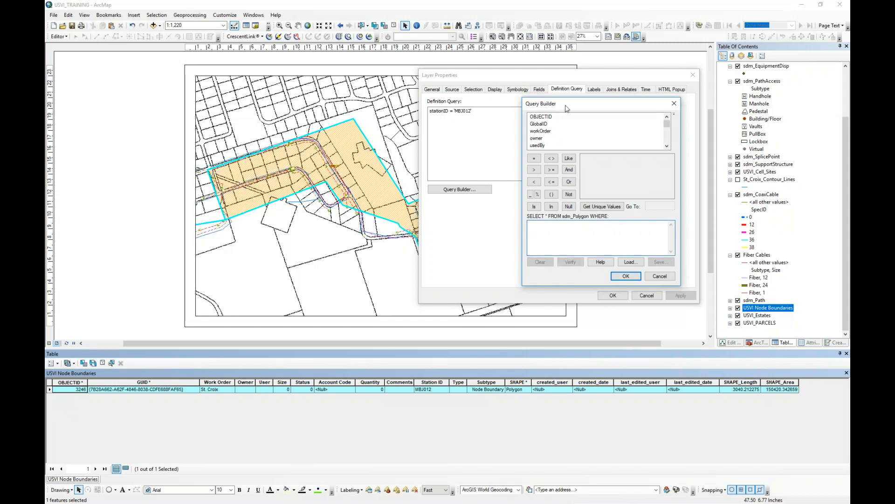
left_click_drag(563, 109, 401, 138)
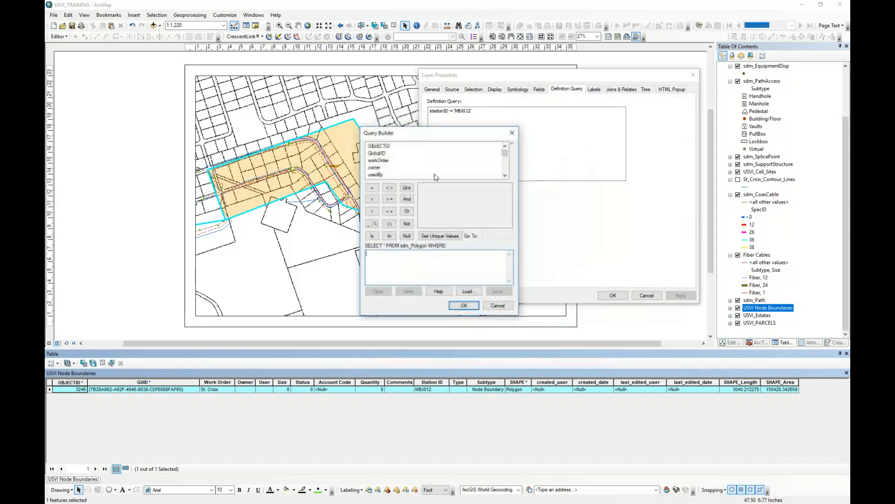
left_click(498, 307)
left_click(648, 296)
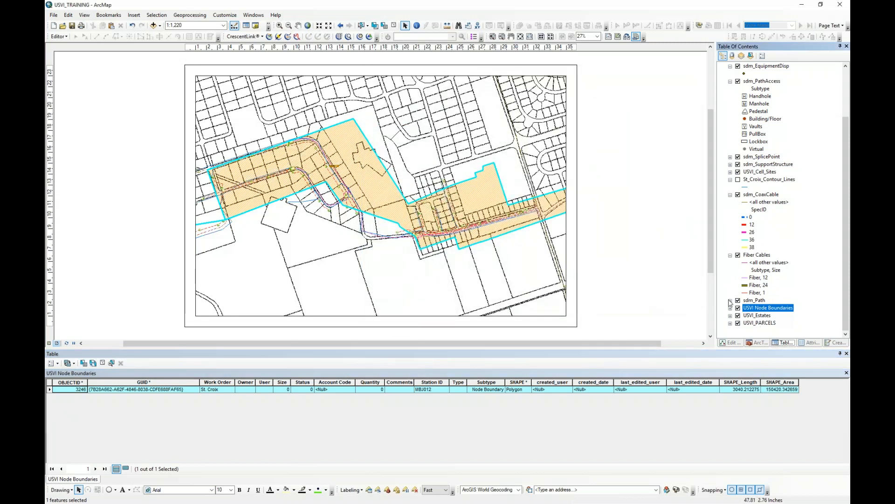
Clear the definition query of the USVI Node Boundaries layer, apply the change and close its layer properties
right_click(756, 308)
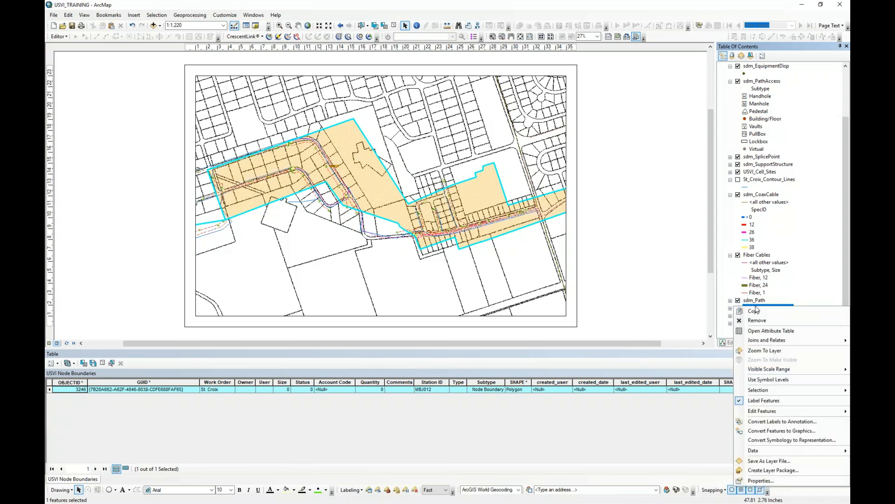
left_click(773, 480)
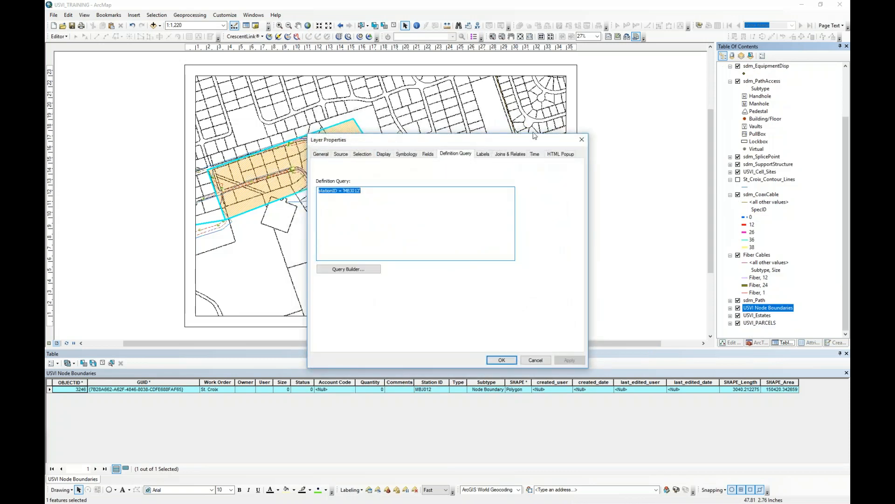
left_click_drag(535, 136, 663, 88)
left_click(508, 150)
left_click_drag(507, 147, 397, 154)
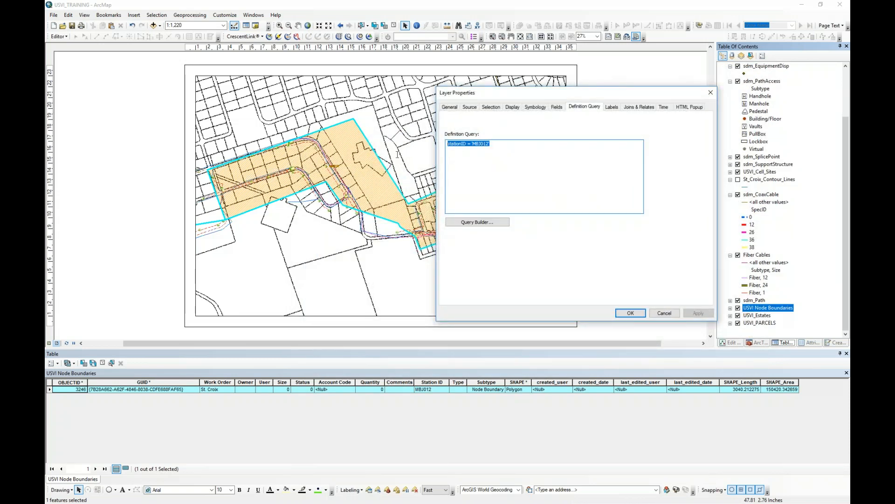
key("Delete")
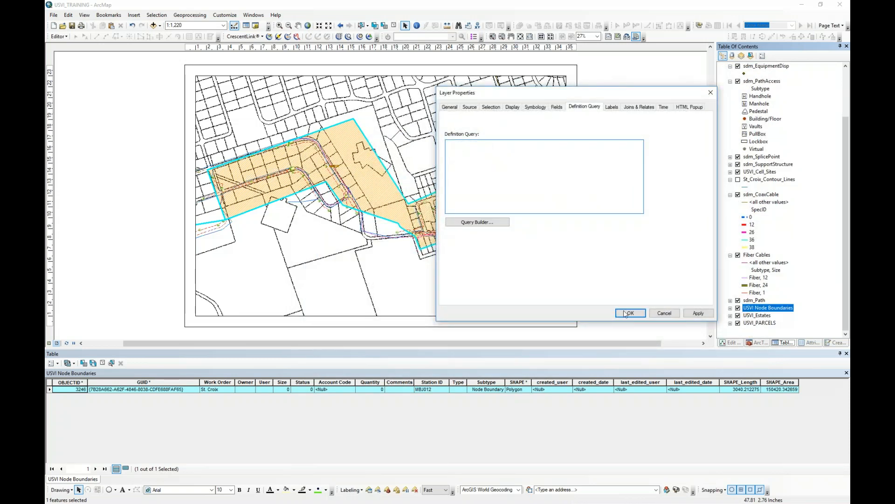
left_click(698, 313)
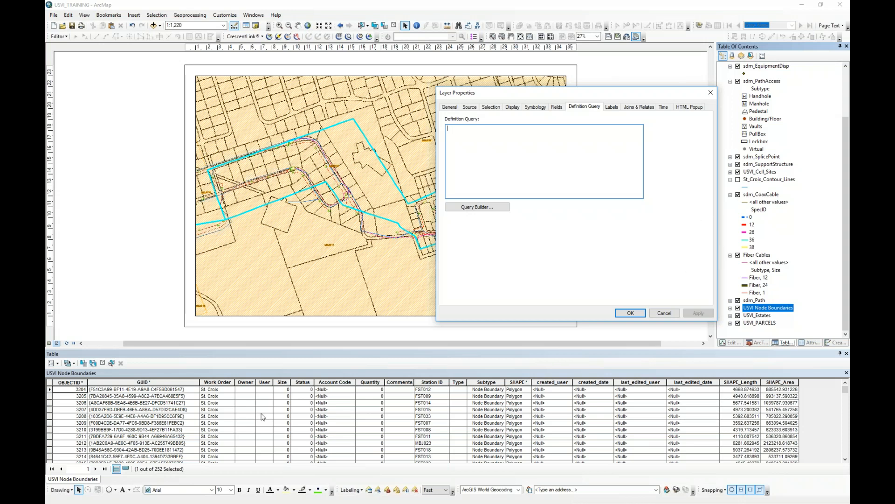
left_click(663, 314)
Sort the USVI Node Boundaries attribute table by Station ID in ascending order and browse its records
scroll(407, 425, "down", 10)
right_click(437, 382)
left_click(439, 393)
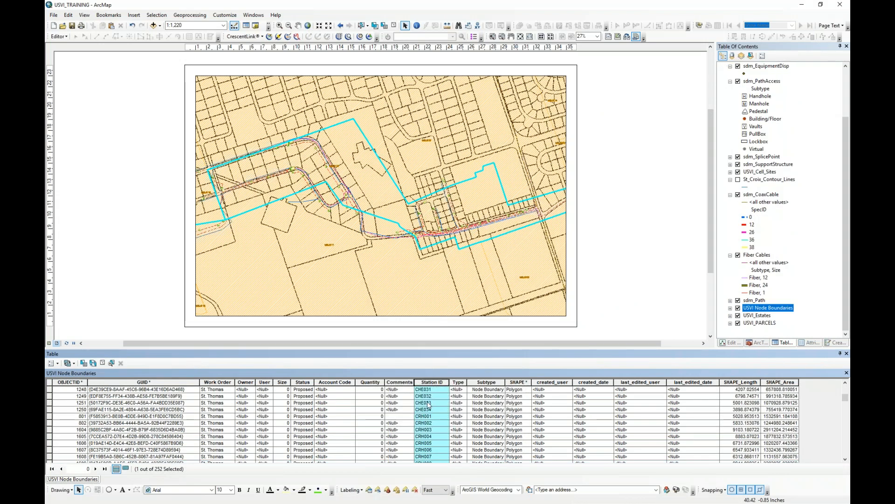
scroll(431, 416, "down", 10)
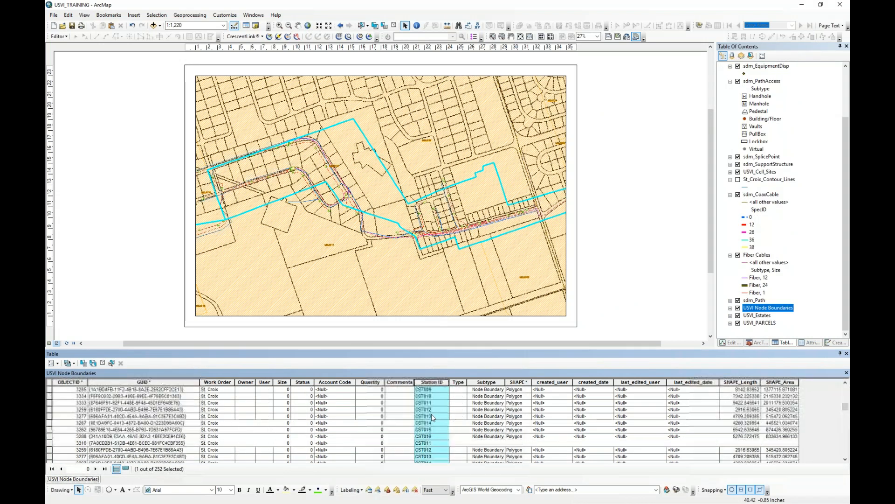
scroll(432, 413, "down", 1)
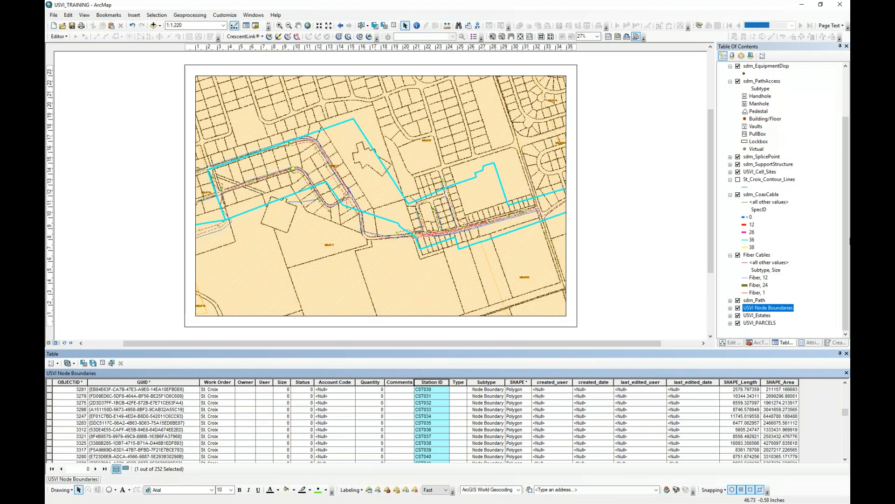
Open the Query Builder for the USVI Node Boundaries definition query and start the expression with "stationID ="
right_click(757, 307)
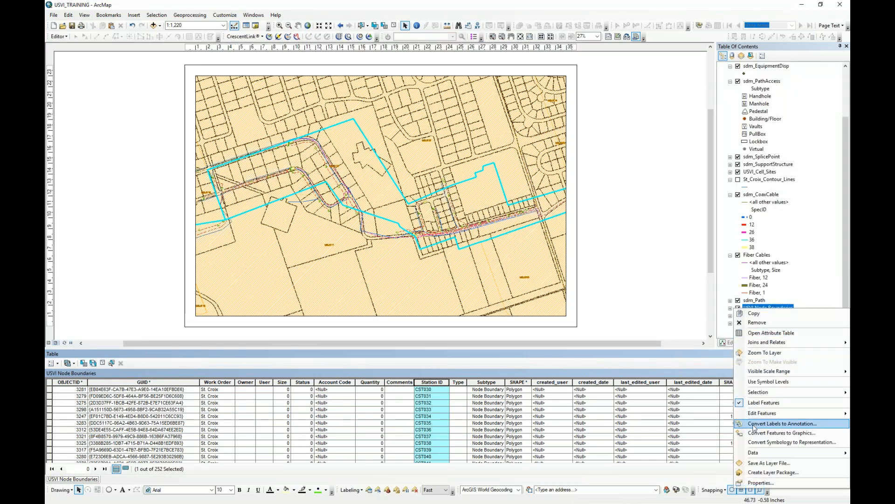
left_click(772, 484)
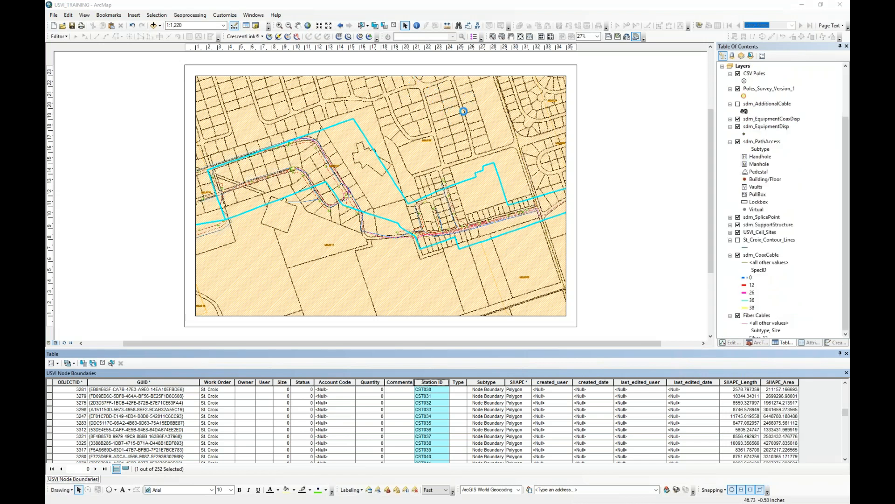
left_click_drag(494, 137, 549, 107)
left_click(402, 240)
left_click_drag(467, 136, 512, 126)
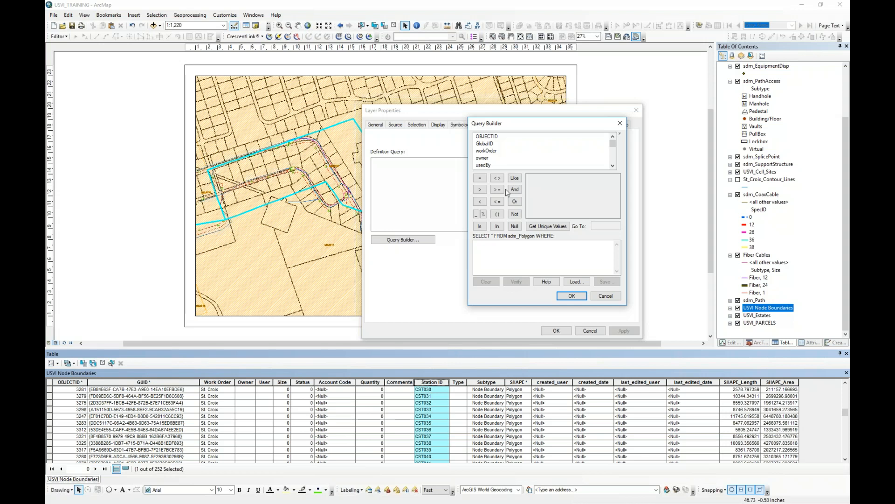
scroll(492, 156, "down", 2)
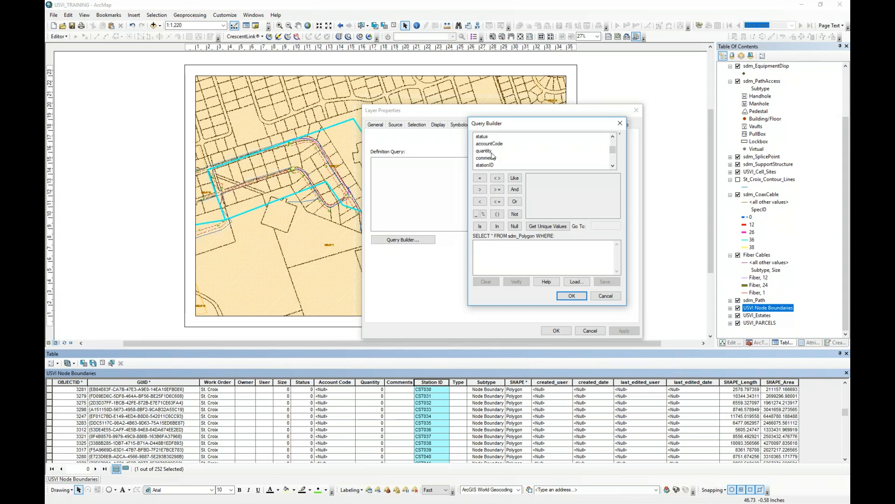
double_click(485, 165)
left_click(480, 178)
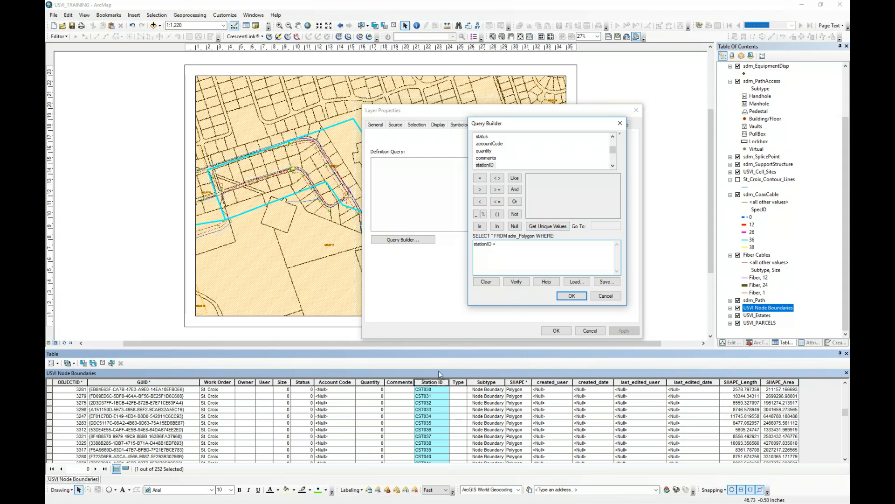
Complete the expression with the unique value 'MBJ012', found by going to "mb", and apply the definition query to the layer
left_click(547, 226)
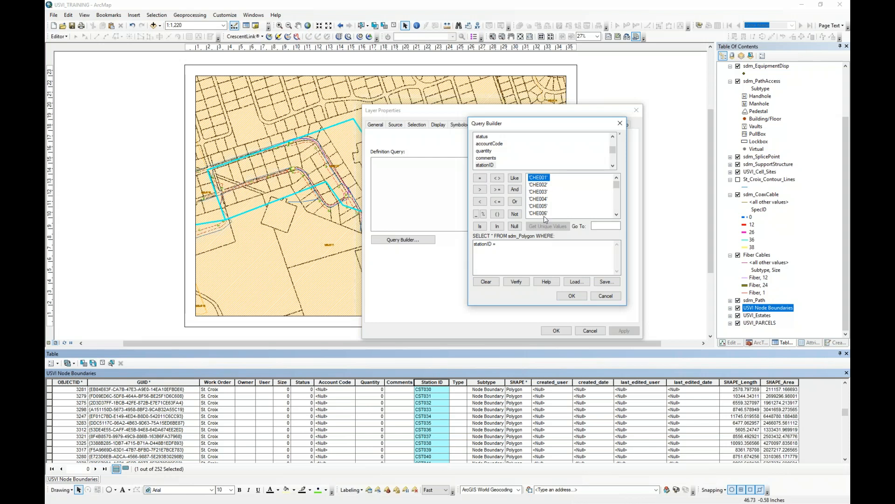
left_click(605, 225)
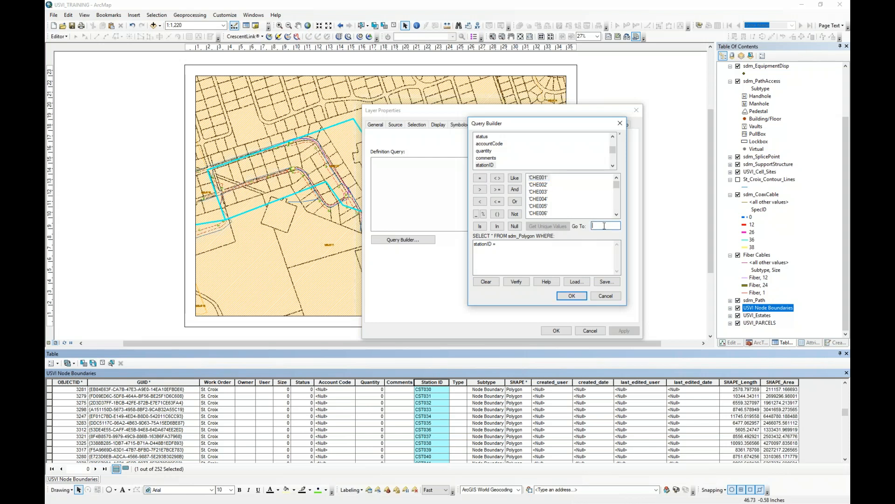
type("mb")
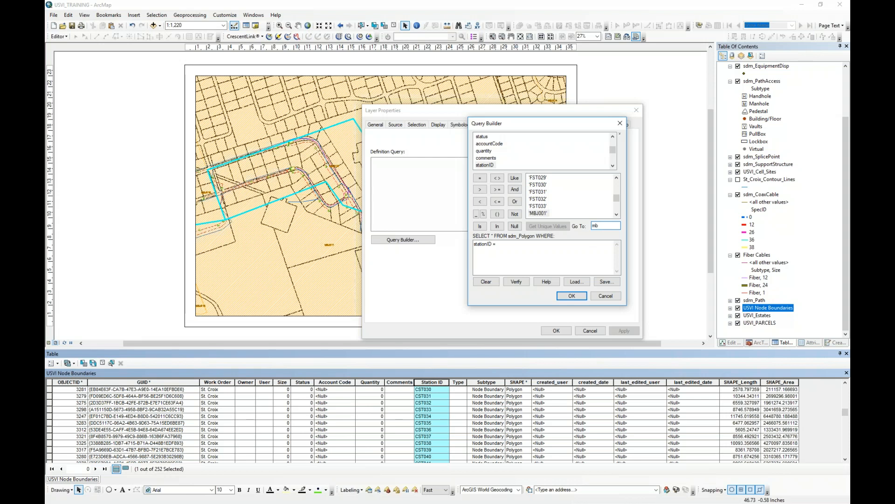
left_click(617, 215)
left_click(617, 215)
left_click(617, 215)
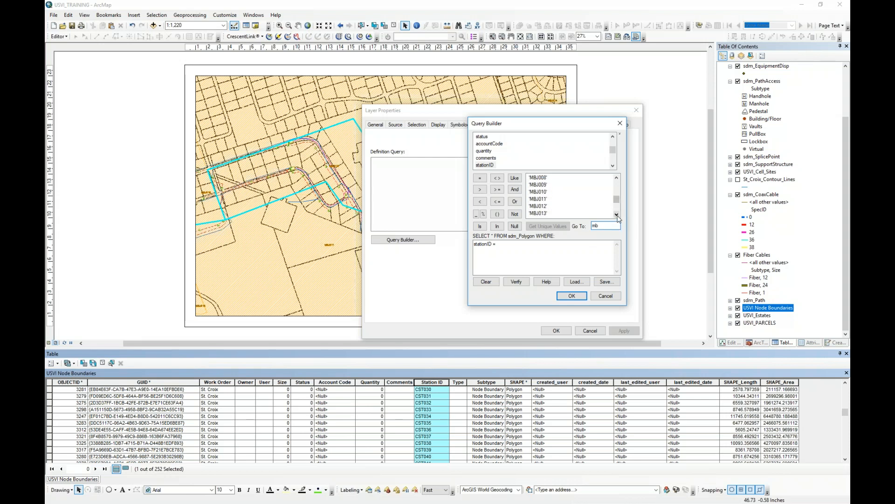
double_click(538, 206)
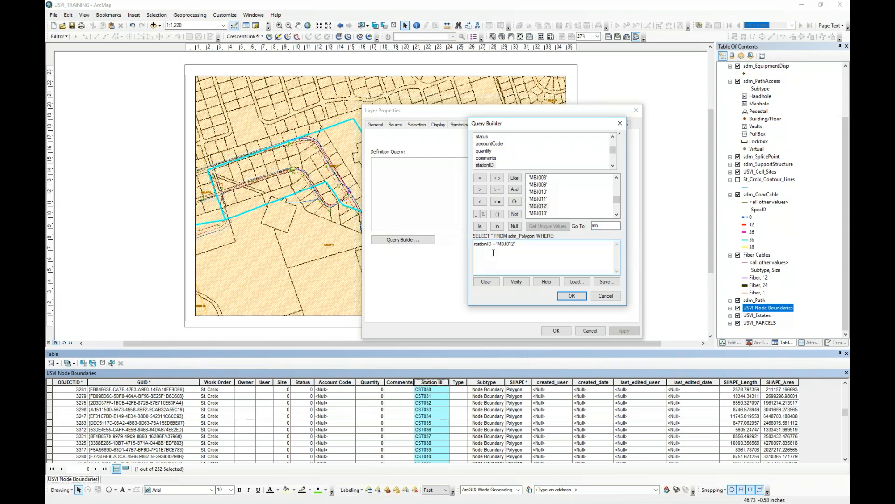
left_click(573, 297)
left_click(624, 330)
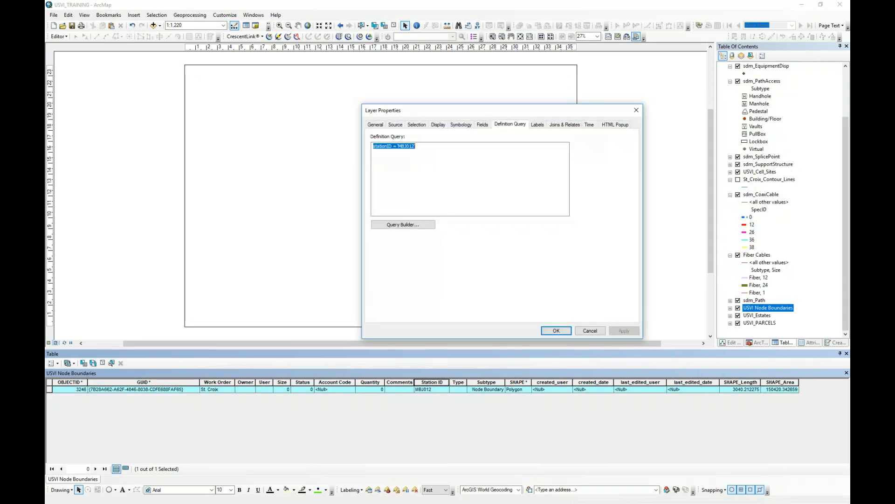
left_click(556, 331)
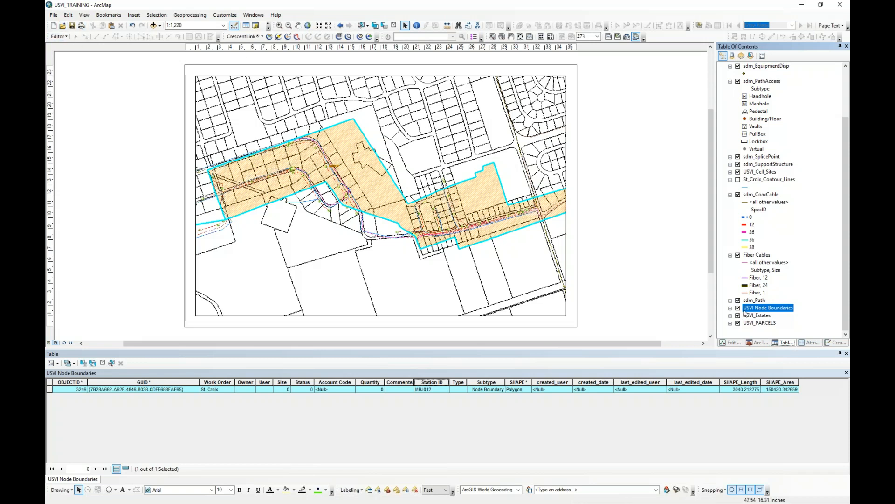
Start an edit session from the USVI_PARCELS layer
right_click(760, 324)
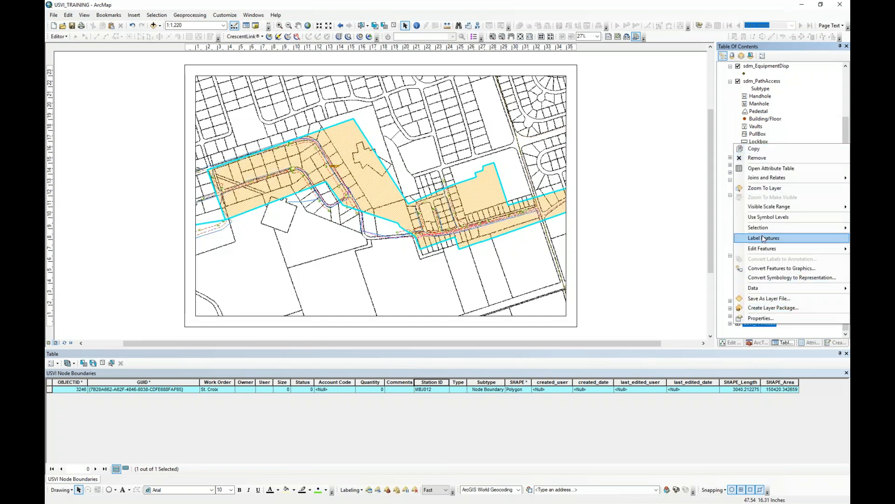
mouse_move(758, 248)
left_click(663, 251)
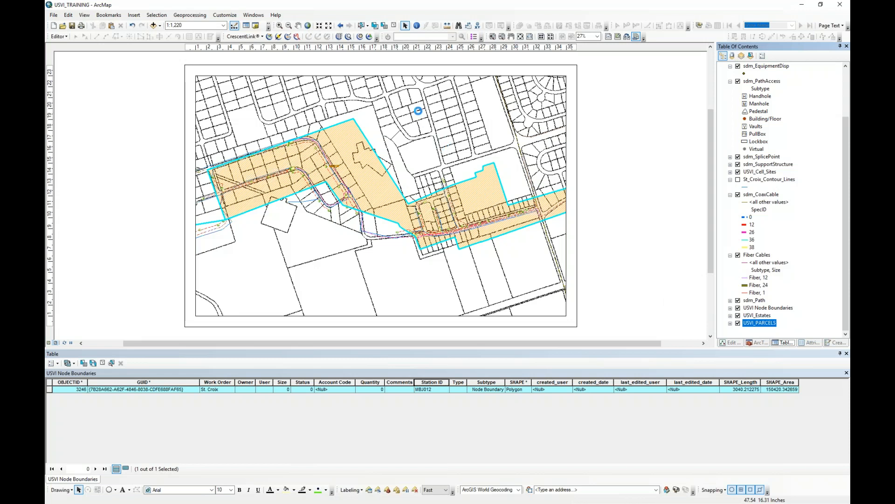
left_click(442, 127)
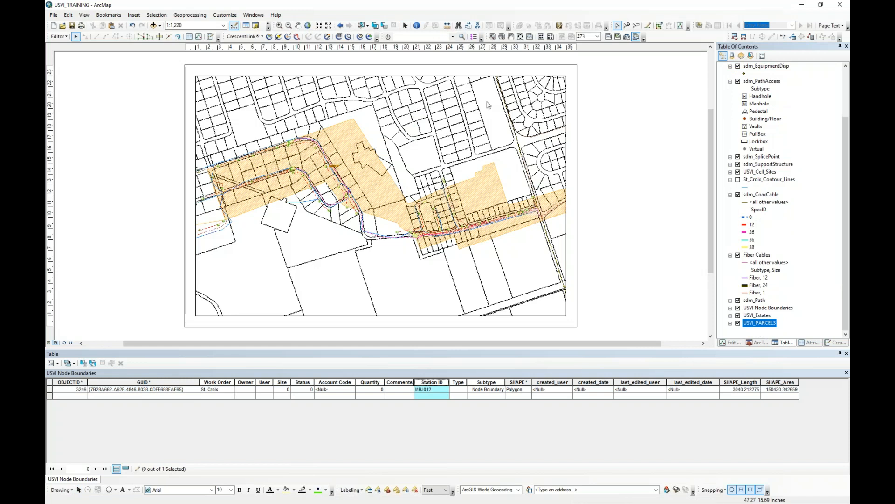
List the table of contents layers by selection
left_click_drag(362, 168, 393, 131)
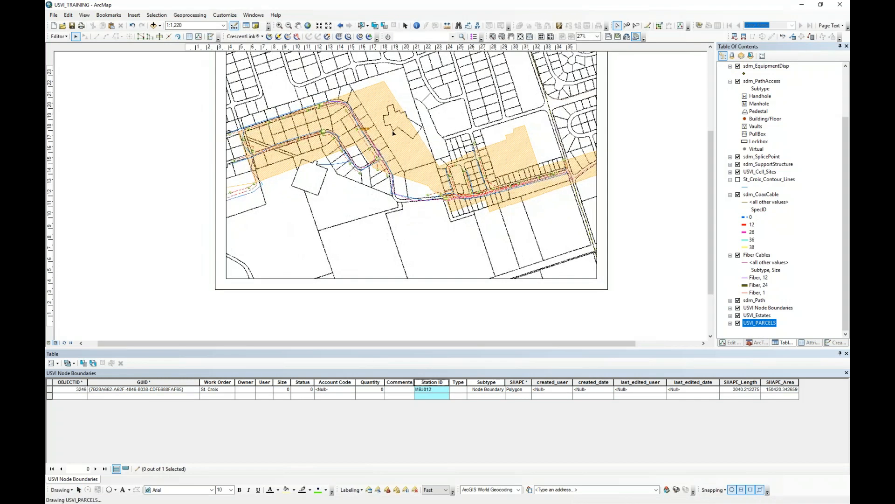
left_click(408, 135)
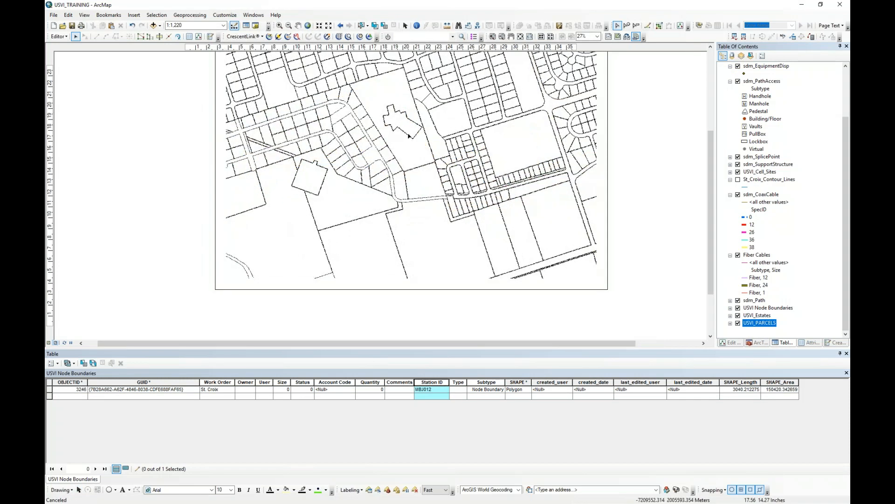
left_click_drag(492, 121, 450, 148)
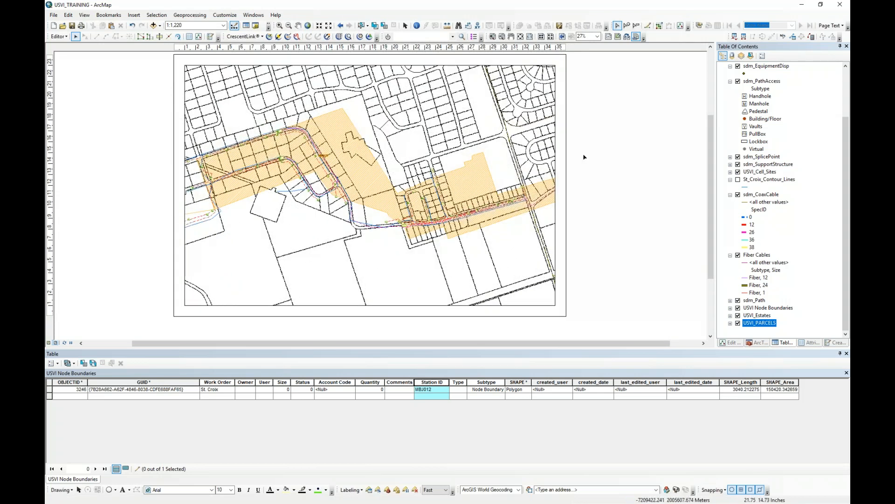
left_click(751, 56)
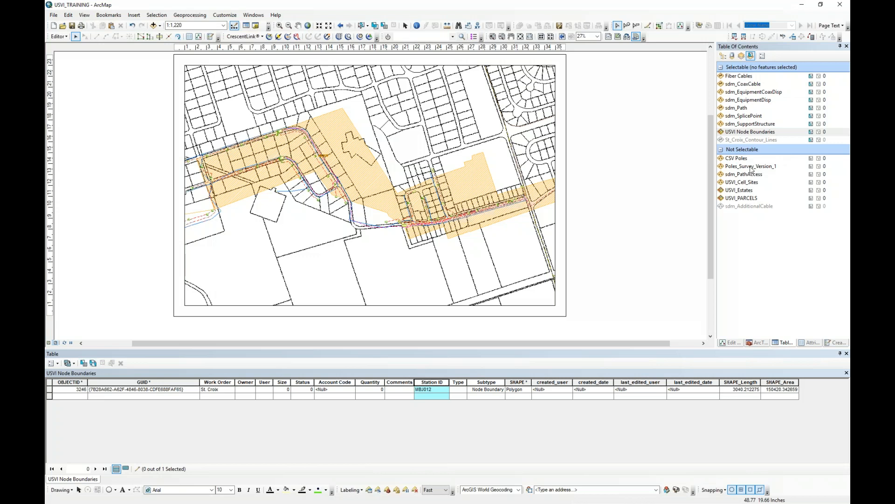
Make the USVI_PARCELS layer selectable and select a single R-2 parcel northeast of the shaded node boundary
left_click(811, 198)
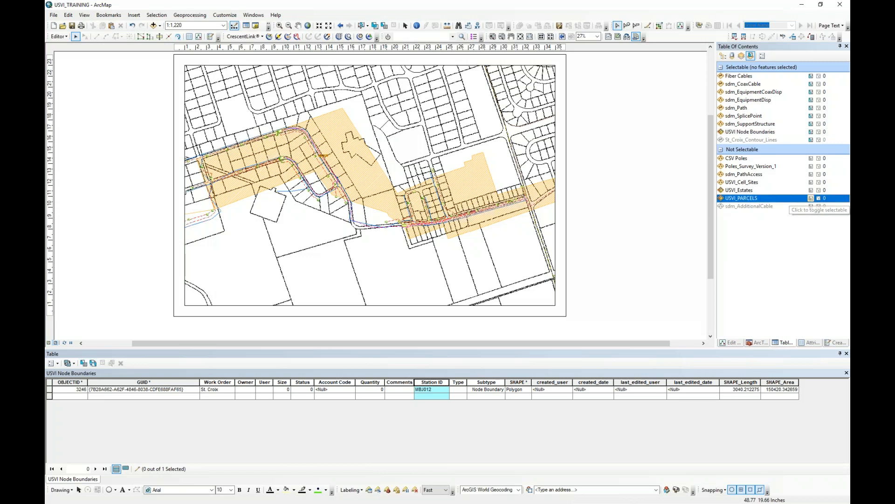
left_click(434, 113)
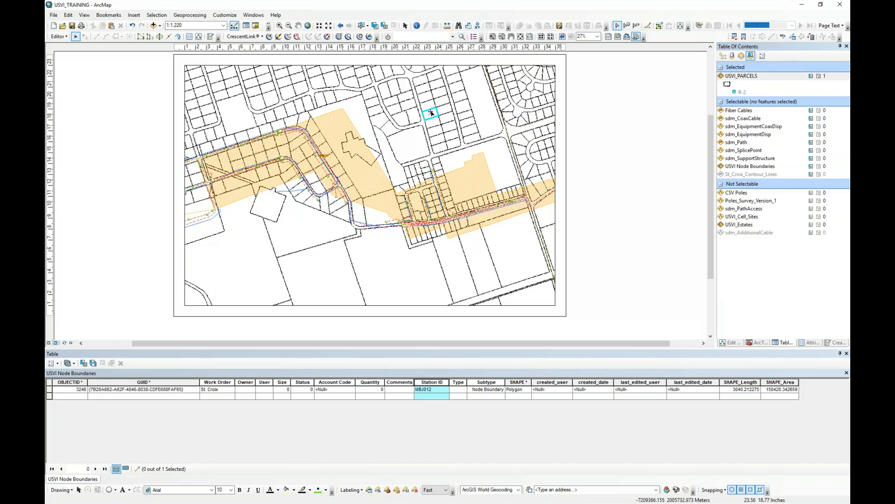
left_click(433, 125)
left_click(433, 116)
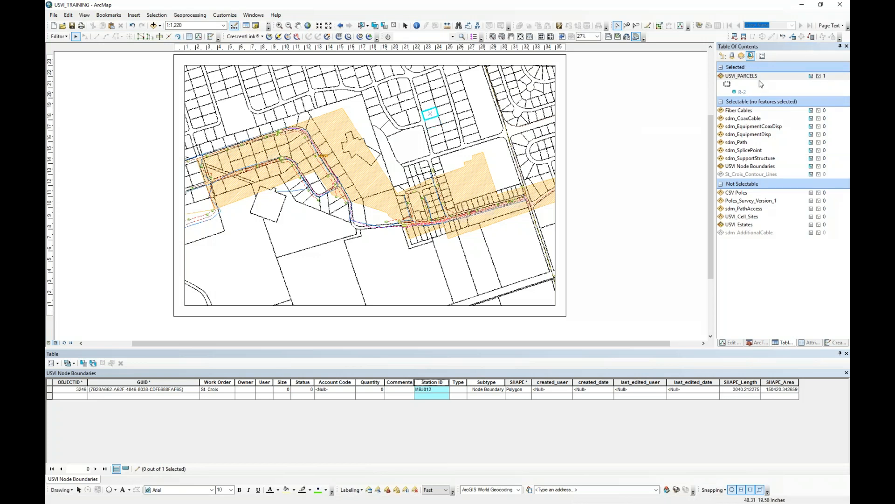
Open the USVI_PARCELS table showing only the selected feature and copy the parcel's PARCEL_NO value
right_click(754, 77)
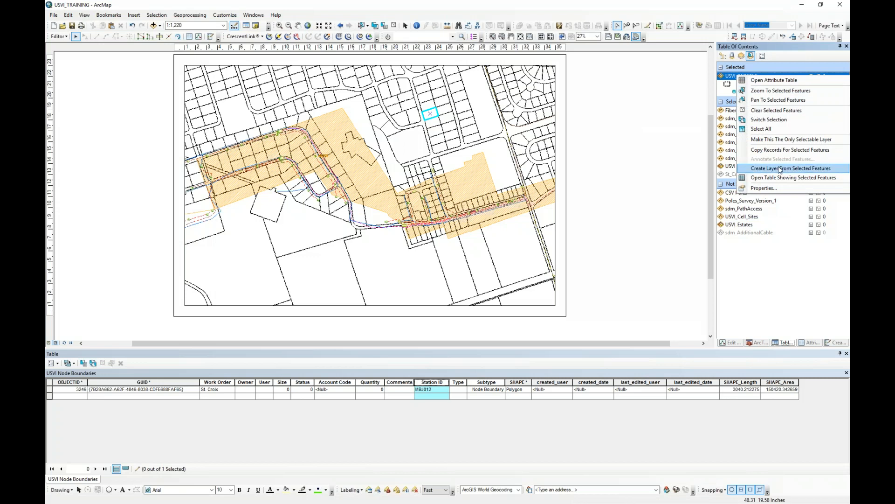
left_click(777, 179)
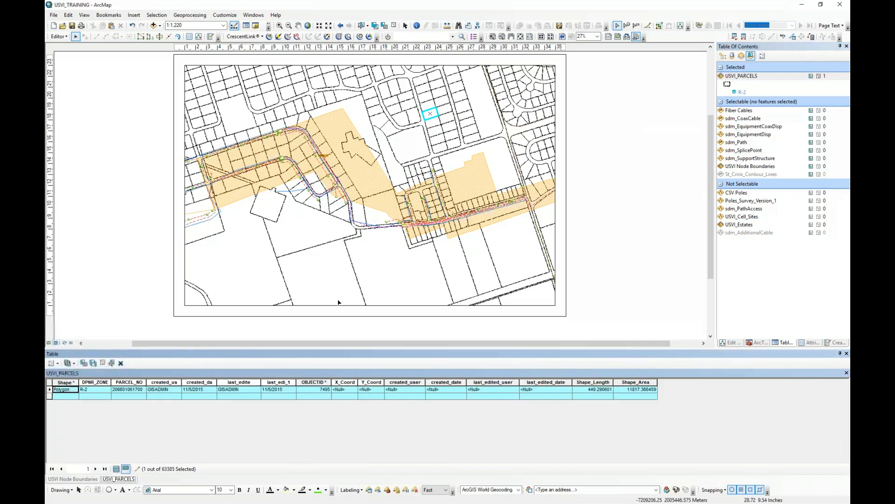
left_click(137, 390)
double_click(134, 389)
key("ctrl+c")
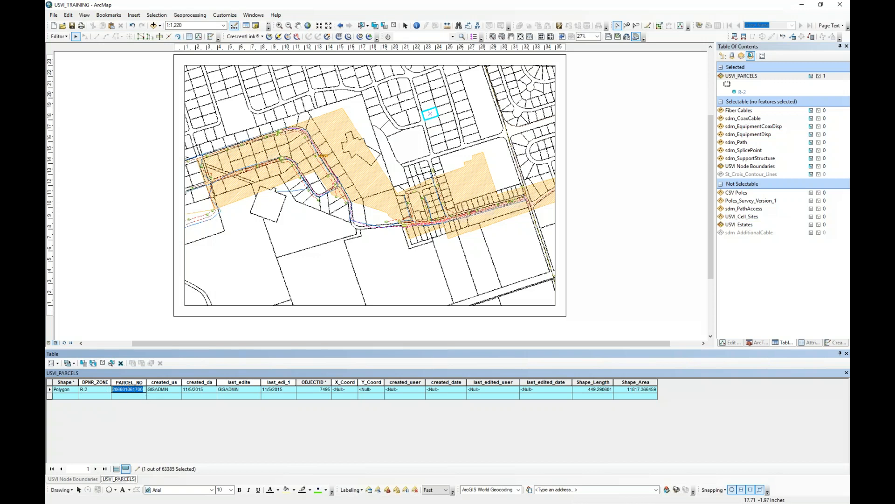
List layers by drawing order, paste the parcel number into the USVI_PARCELS definition query, and empty the expression in the Query Builder
left_click(723, 56)
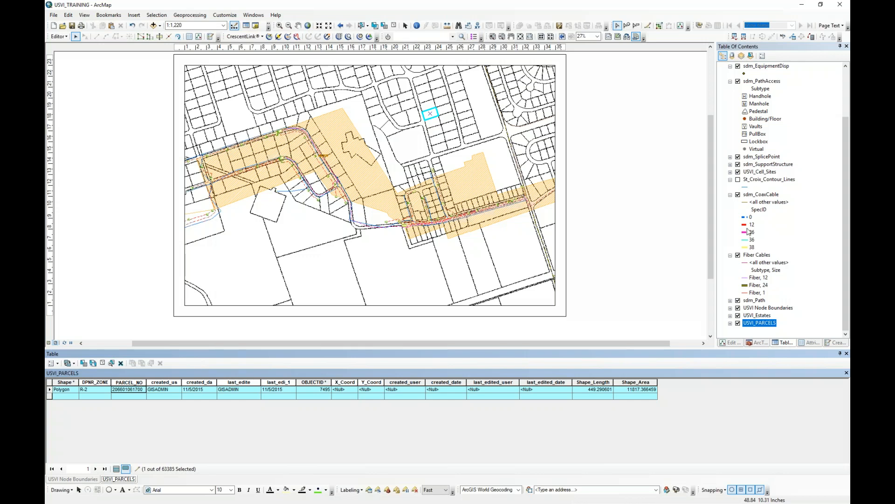
right_click(760, 324)
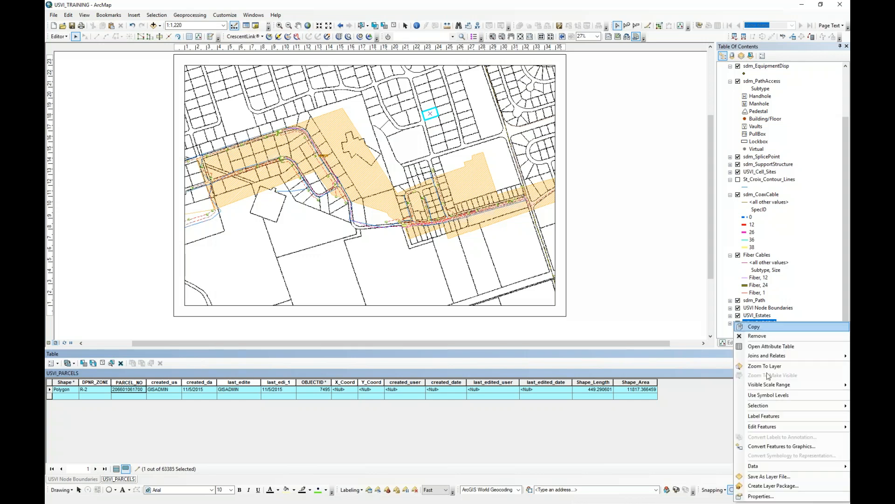
left_click(756, 497)
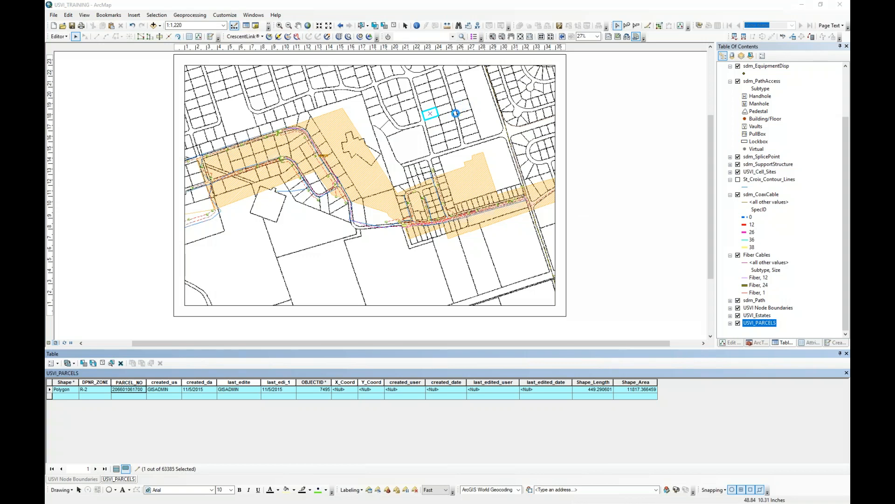
left_click(461, 153)
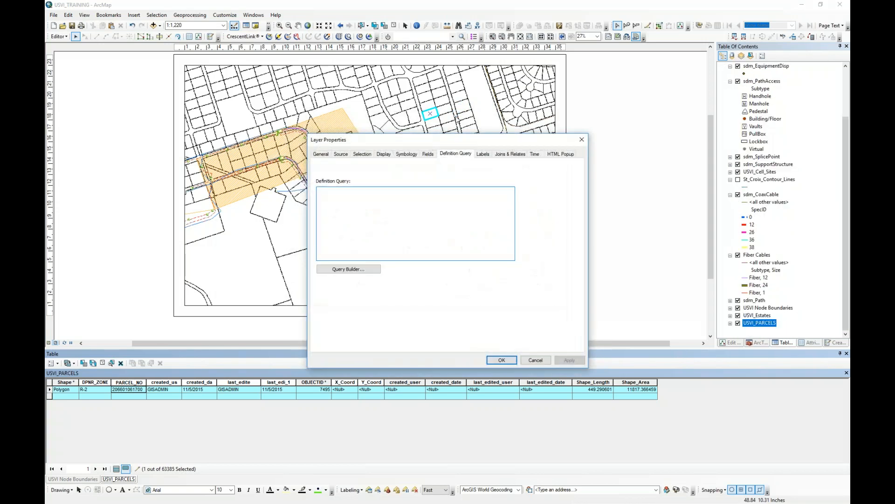
key("ctrl+v")
left_click_drag(353, 189, 290, 189)
left_click(366, 269)
left_click_drag(431, 290, 353, 276)
key("ctrl+c")
key("Delete")
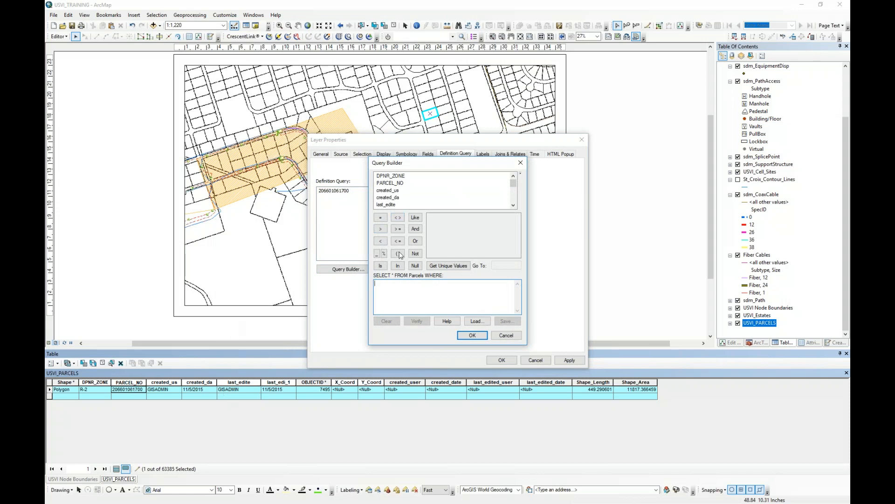
double_click(387, 184)
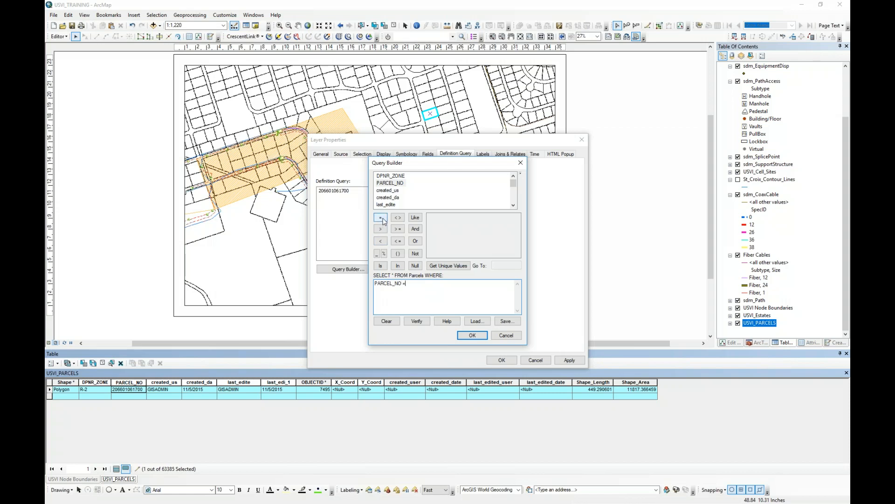
left_click(450, 266)
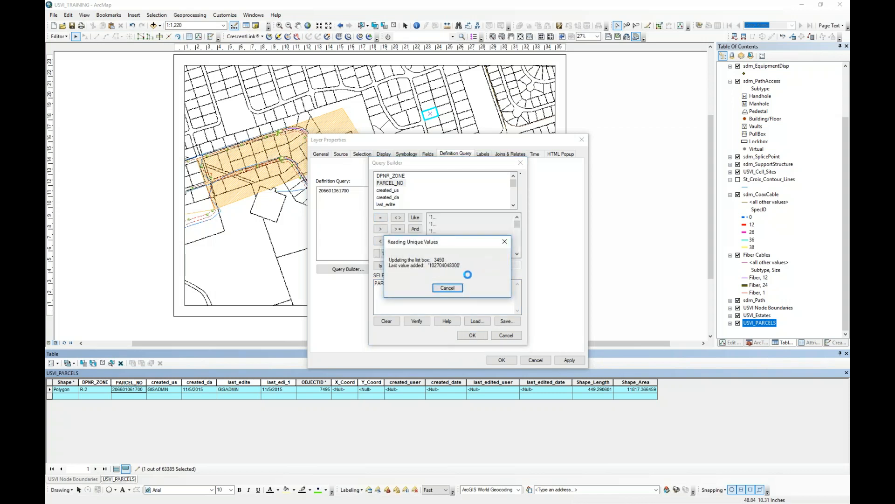
left_click(448, 288)
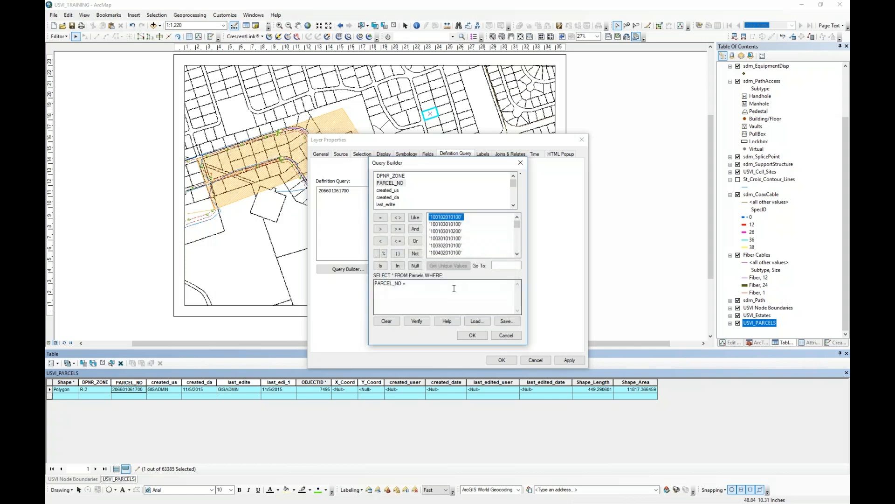
scroll(459, 240, "down", 3)
left_click(494, 265)
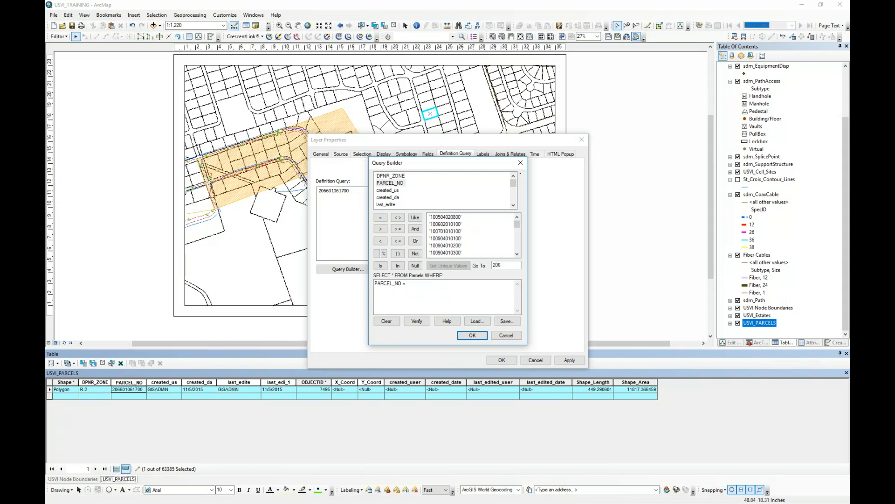
left_click_drag(516, 225, 516, 247)
left_click(412, 283)
key("ctrl+v")
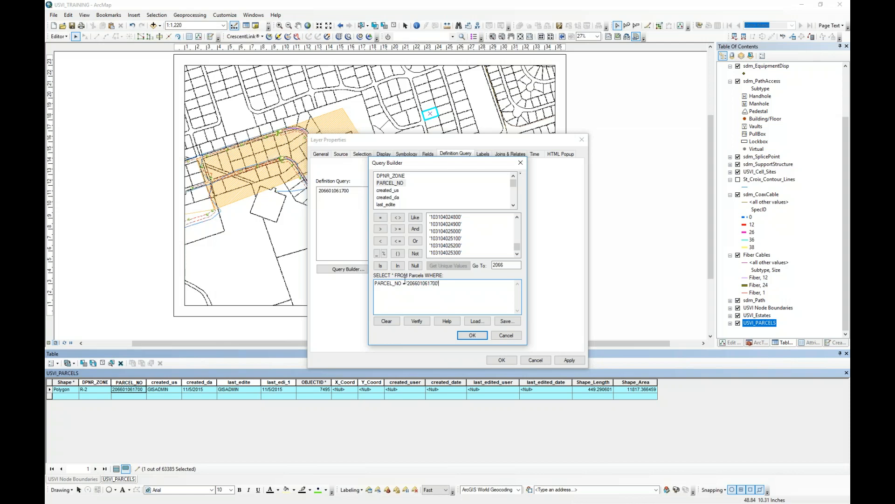
Verify the parcel number expression, apply it as the USVI_PARCELS definition query, and move the properties dialog clear of the selected parcel
left_click(417, 321)
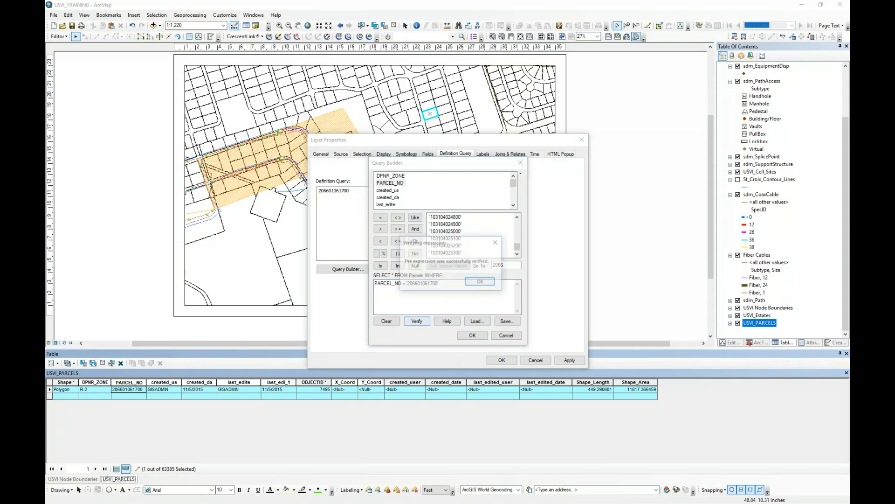
left_click(484, 286)
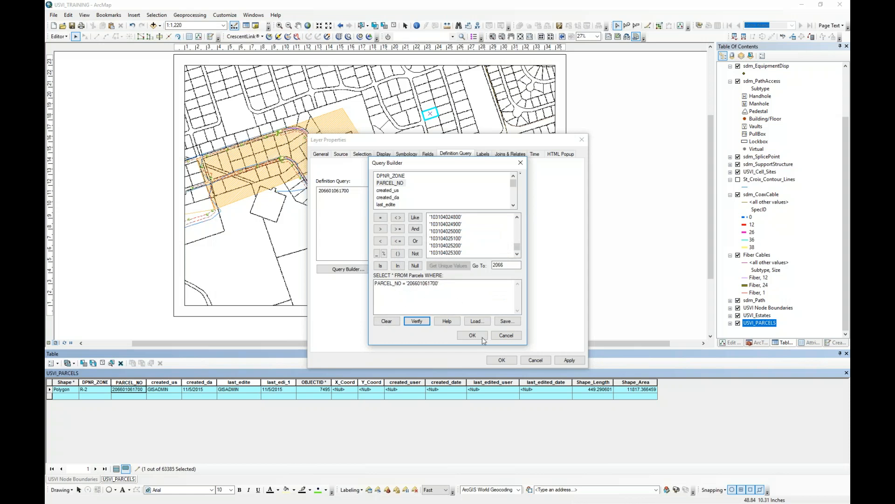
left_click(417, 321)
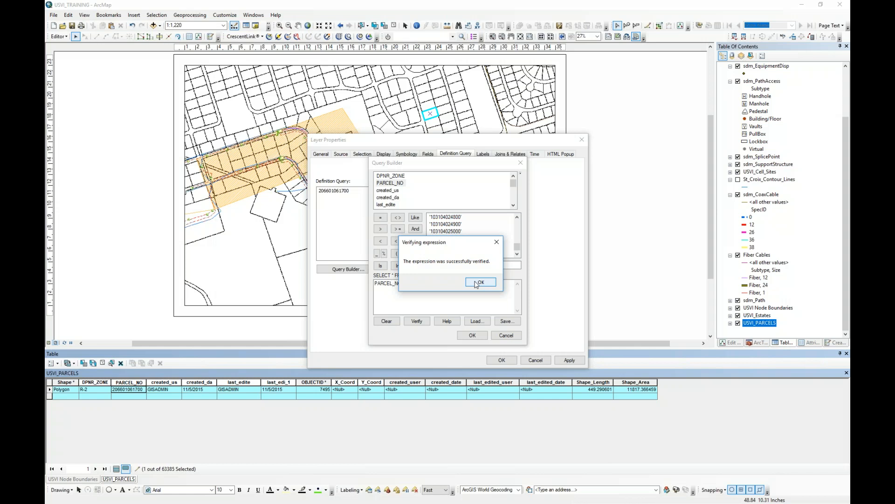
left_click(476, 282)
left_click(473, 335)
left_click(569, 359)
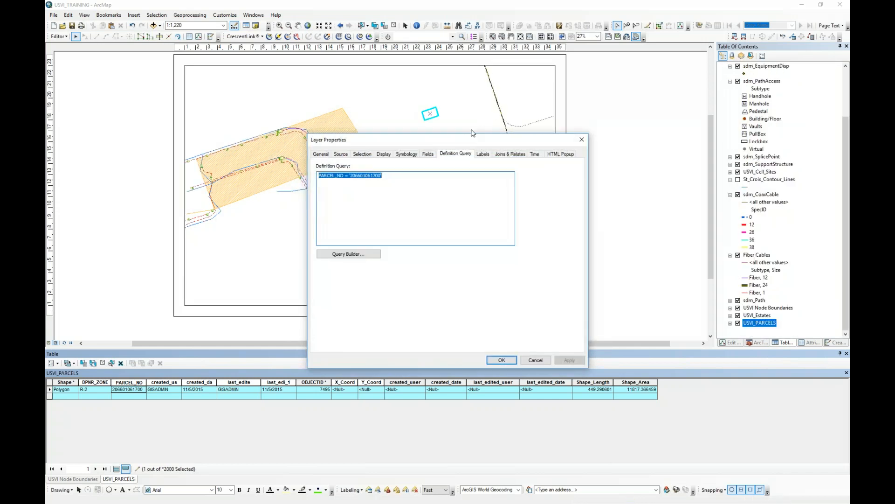
left_click_drag(466, 142, 740, 198)
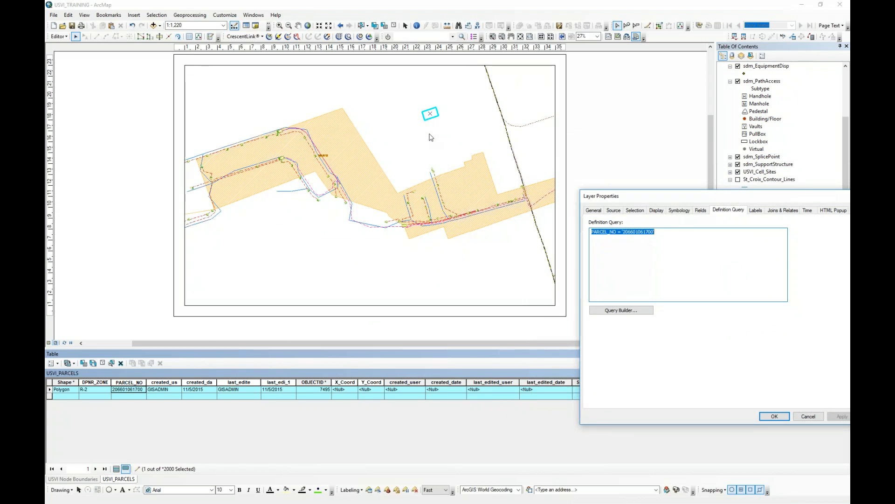
left_click_drag(654, 199, 176, 85)
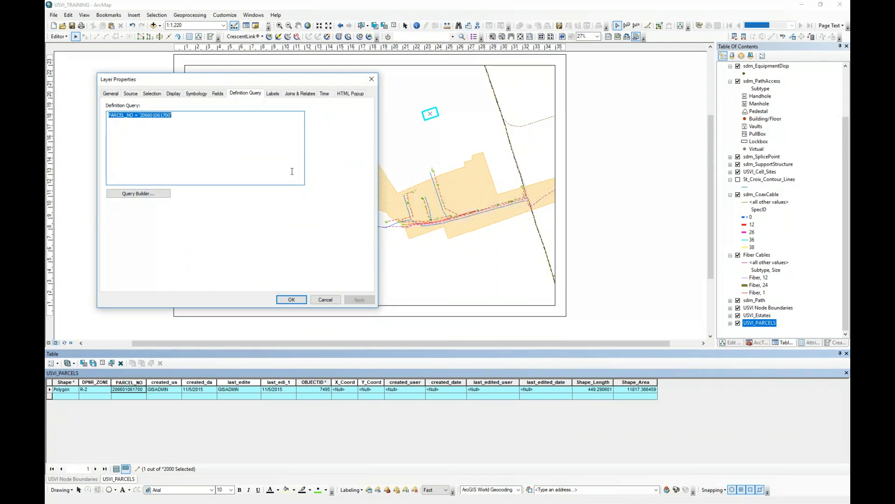
Clear the definition query of the USVI_PARCELS layer in the Query Builder and accept the layer properties
left_click(138, 193)
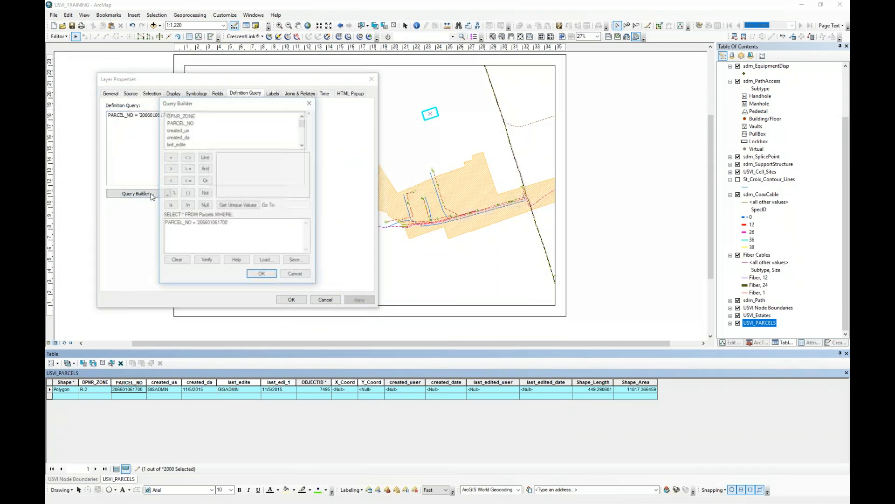
left_click_drag(231, 223, 163, 222)
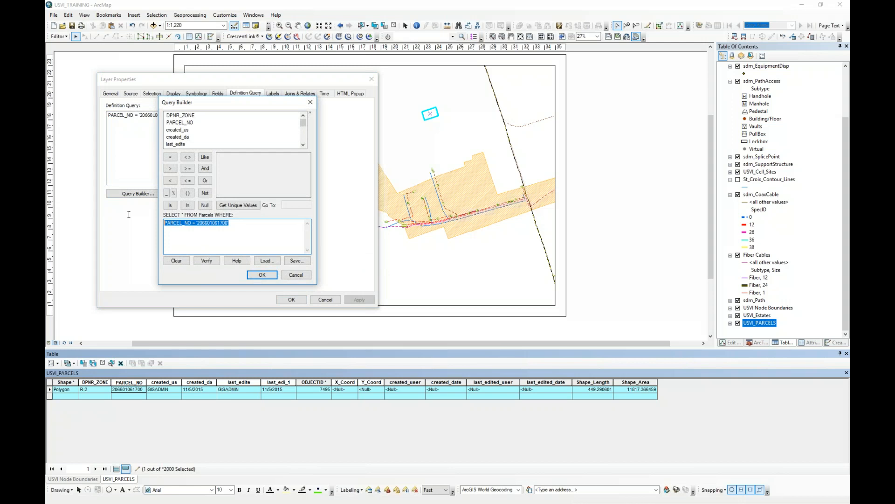
left_click(176, 261)
left_click(262, 275)
left_click(291, 299)
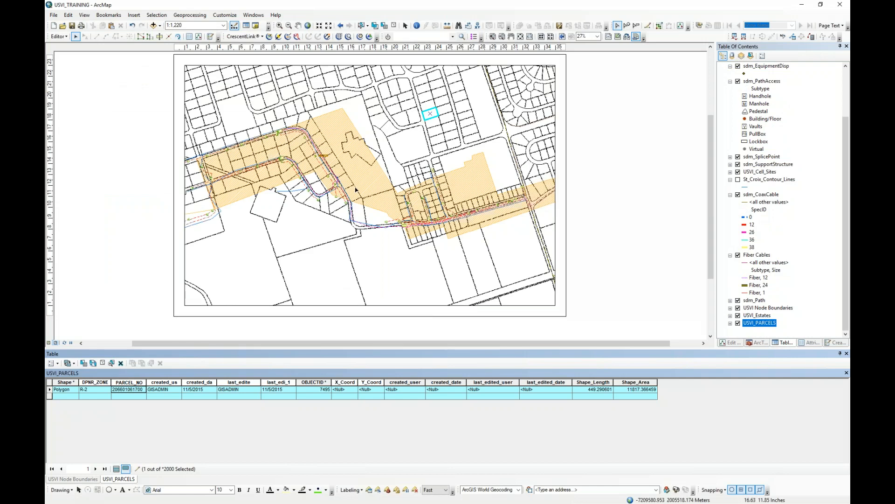
List layers by selection, clear the USVI_PARCELS selection, and make that layer not selectable
left_click(751, 55)
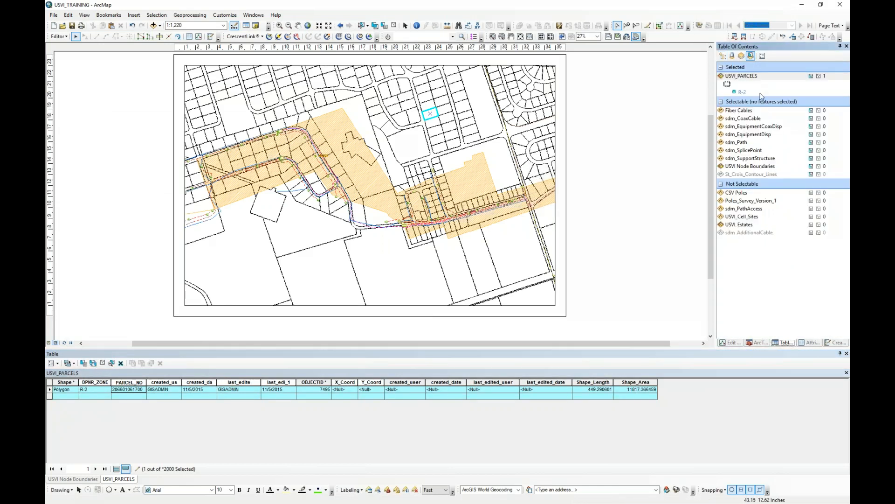
left_click(820, 76)
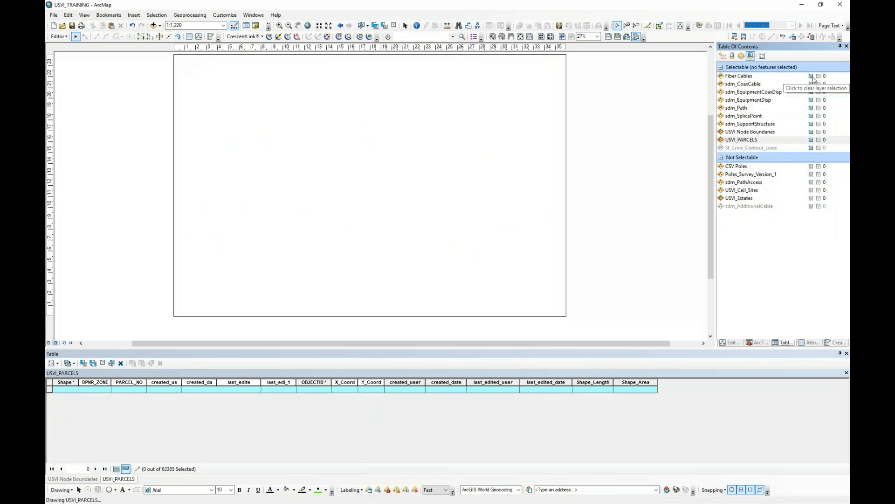
left_click(811, 140)
Draw a polygon graphic with a perimeter of about 60 in over the western node boundary area in the layout
scroll(357, 143, "up", 3)
scroll(357, 143, "down", 3)
left_click_drag(336, 167, 343, 189)
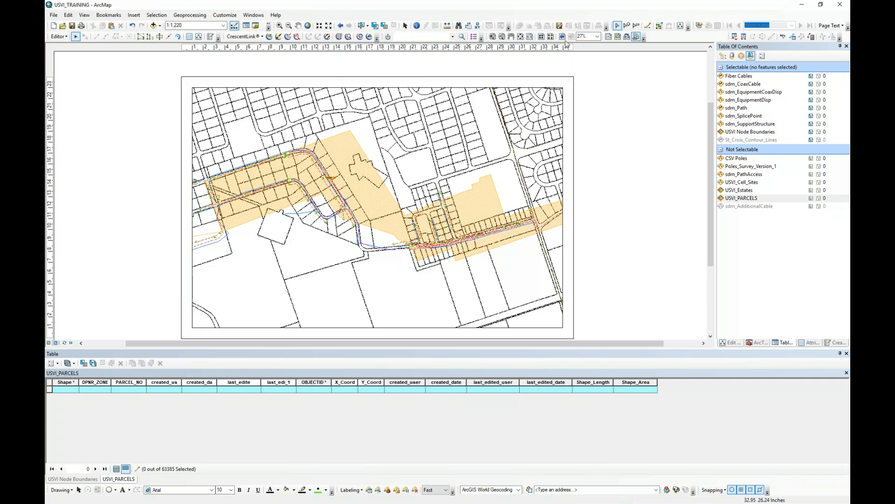
left_click(520, 37)
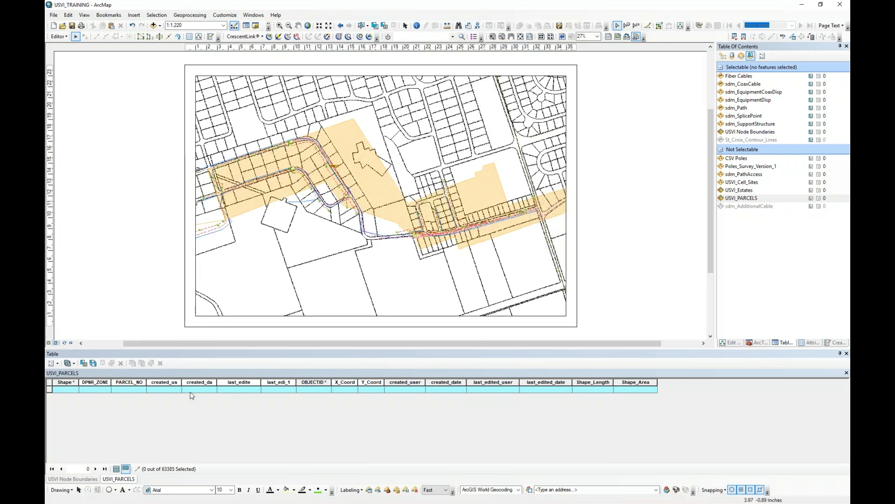
left_click(115, 490)
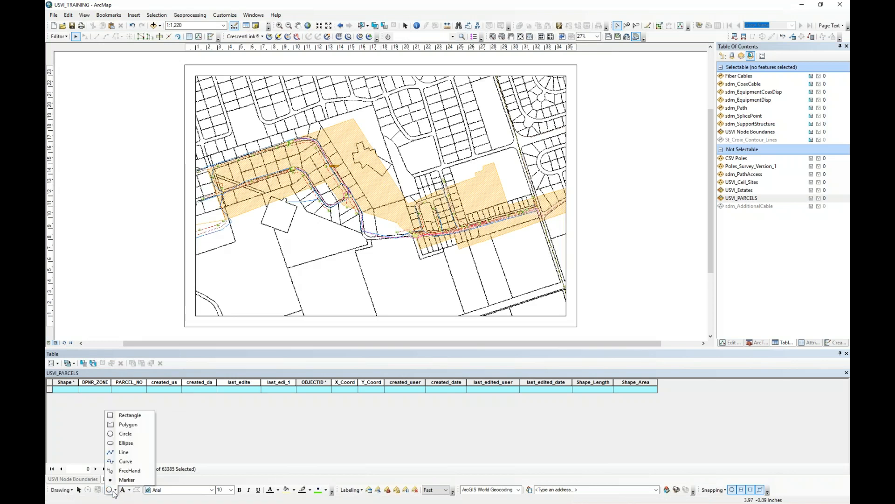
left_click(125, 426)
left_click(235, 286)
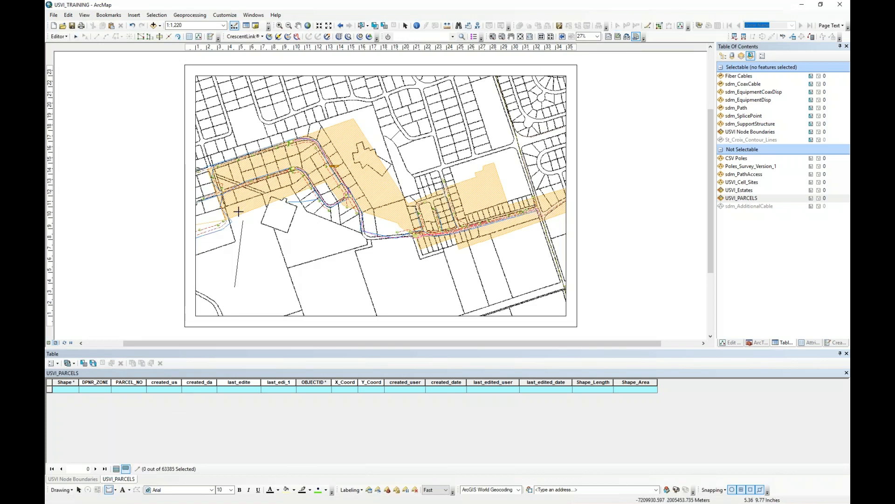
left_click(238, 125)
left_click(367, 114)
left_click(409, 240)
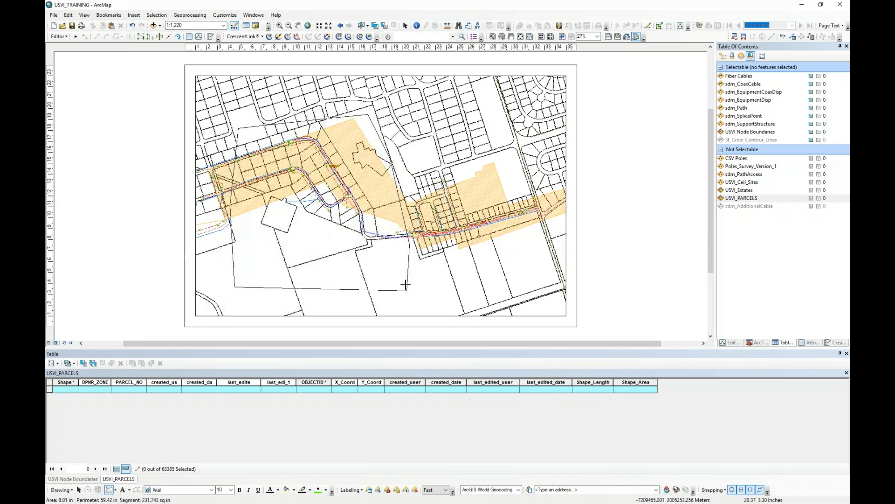
double_click(407, 291)
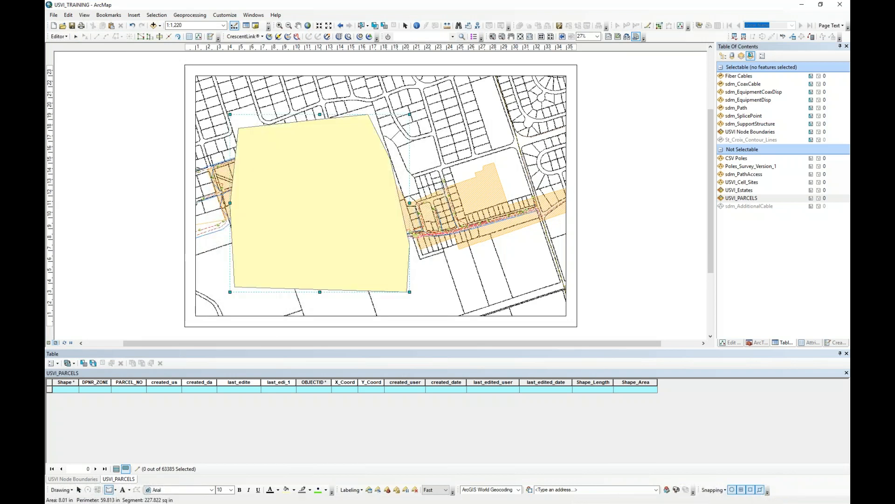
Open the properties of the polygon graphic and set its fill to no color and its outline to turquoise
right_click(310, 206)
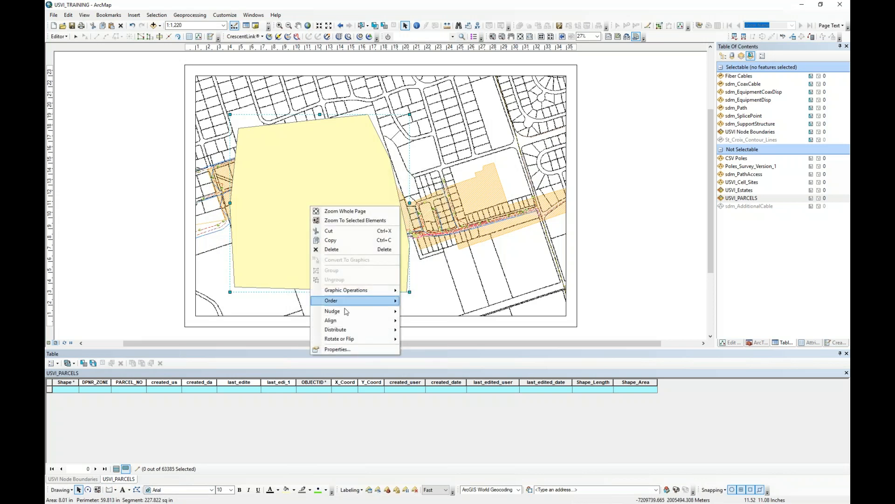
left_click(343, 350)
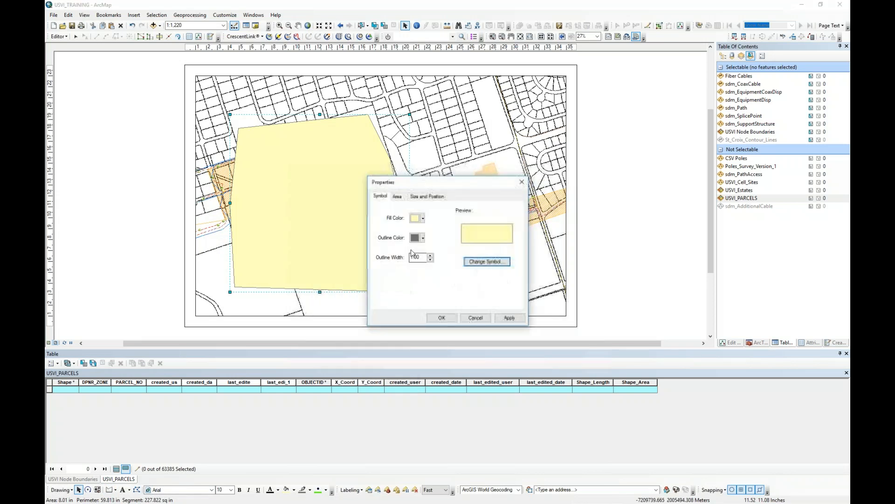
left_click_drag(462, 182, 562, 131)
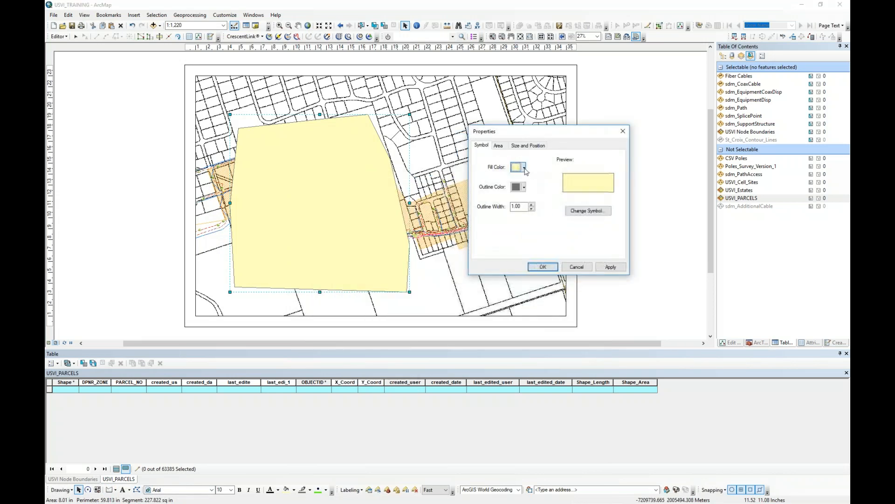
left_click(524, 169)
left_click(525, 189)
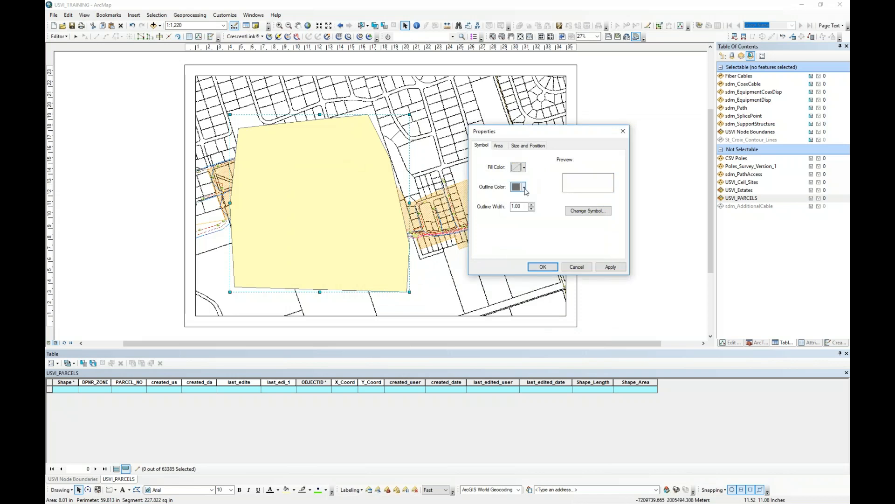
left_click(524, 187)
left_click(567, 224)
Set the polygon graphic's outline width to 6 and accept its properties
left_click(532, 205)
left_click(532, 205)
left_click(532, 204)
left_click(532, 205)
left_click(531, 204)
left_click(609, 268)
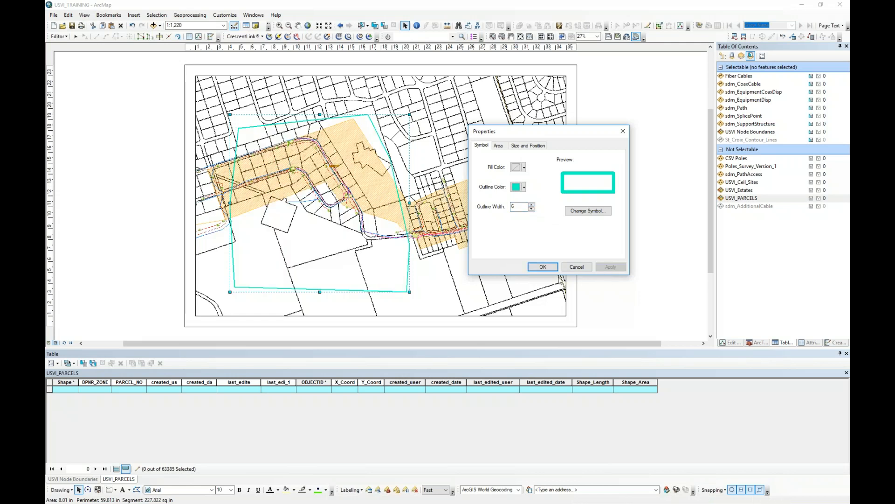
left_click(543, 267)
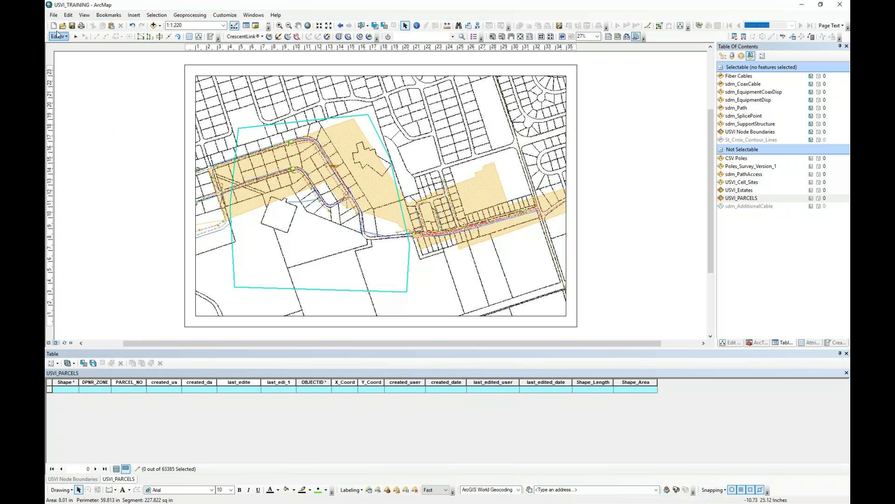
left_click(53, 15)
left_click(77, 147)
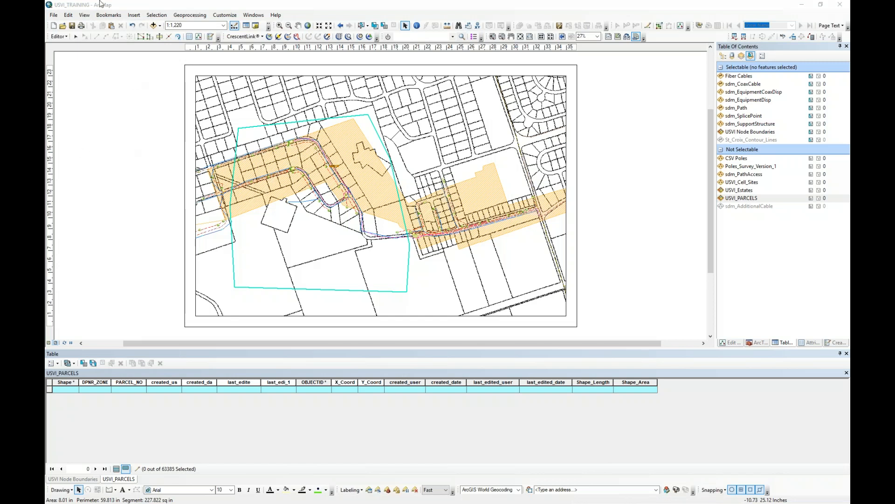
left_click(545, 265)
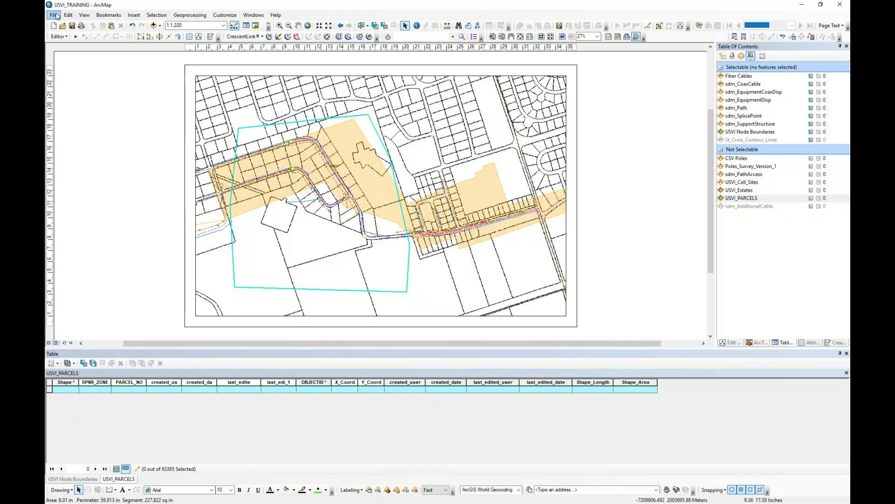
Start a map export into the USVI_Training home folder with PDF as the file type
left_click(53, 15)
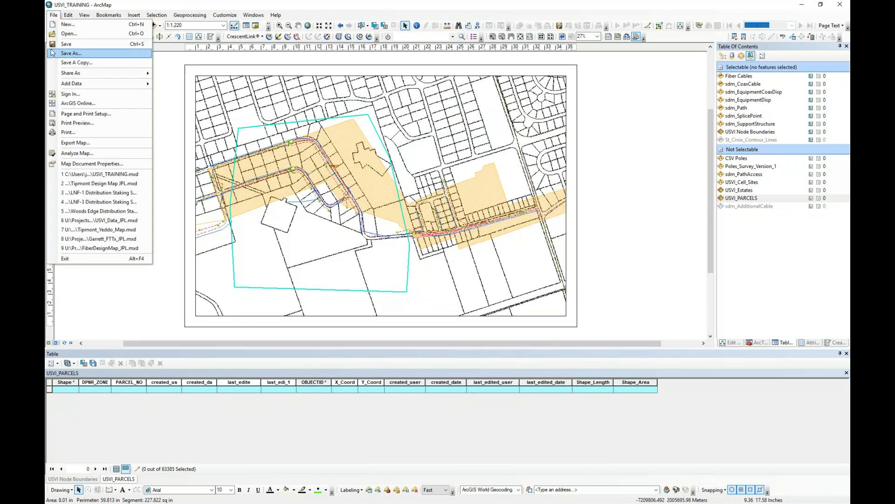
left_click(71, 143)
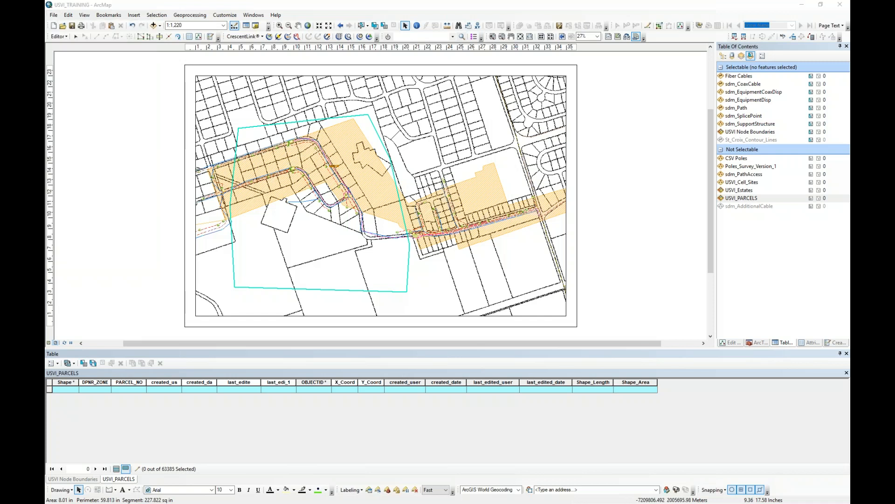
left_click_drag(488, 104, 552, 75)
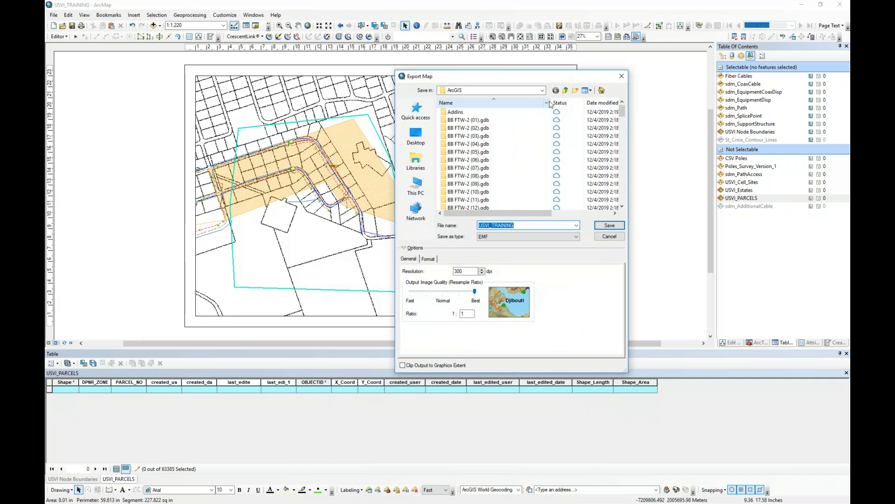
left_click(602, 90)
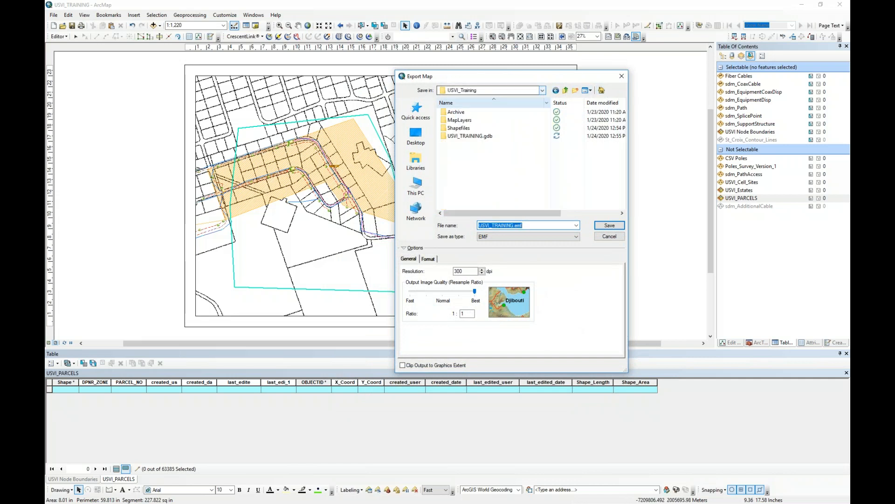
left_click(577, 237)
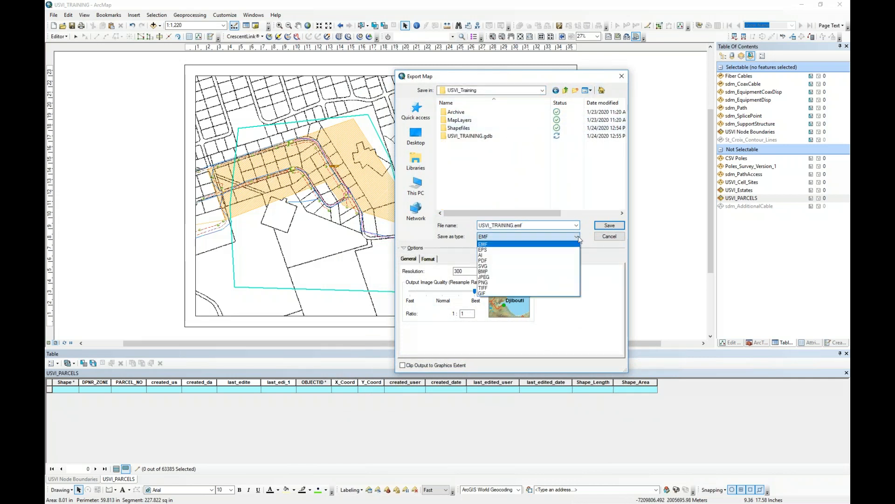
left_click(491, 263)
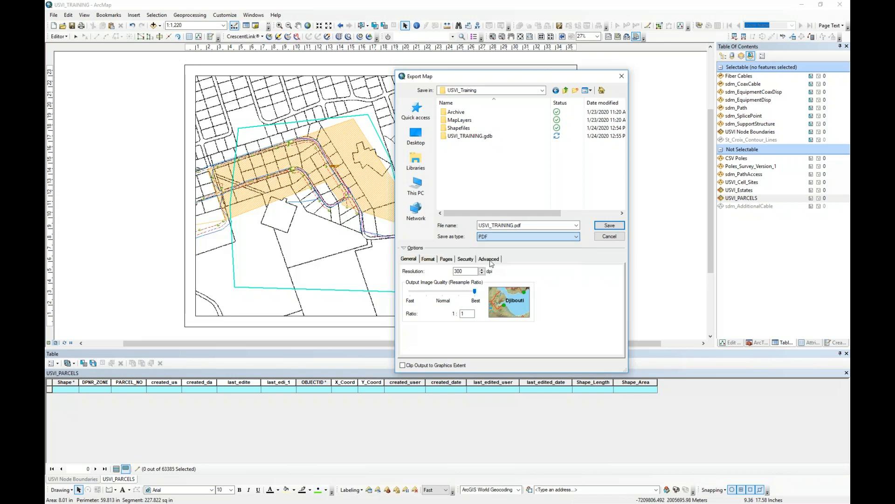
Name the PDF export MBJ012, set its resolution to 150 dpi, save it, and bring up the USVI_Training folder
double_click(499, 225)
type("MBJ012")
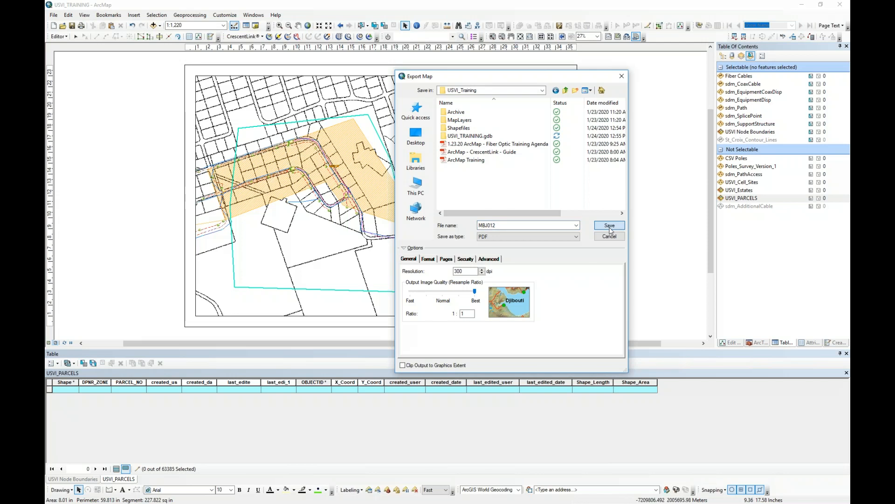
double_click(460, 270)
type("150")
left_click(614, 225)
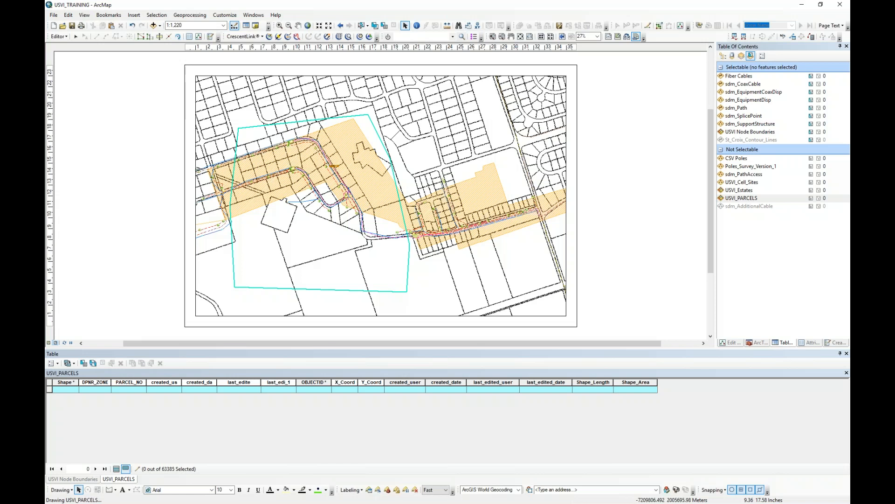
left_click_drag(44, 116, 213, 100)
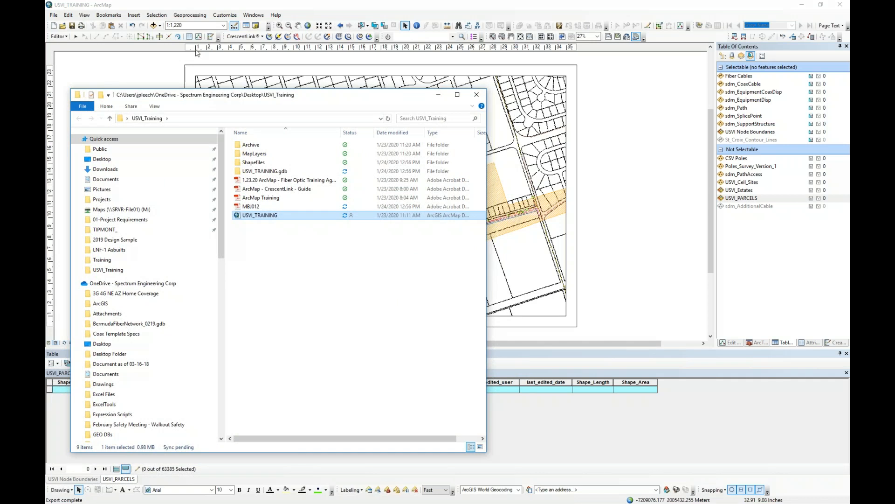
Show the Table Of Contents window, dock it between the layout and the attribute table, and return it to its side dock
left_click(252, 15)
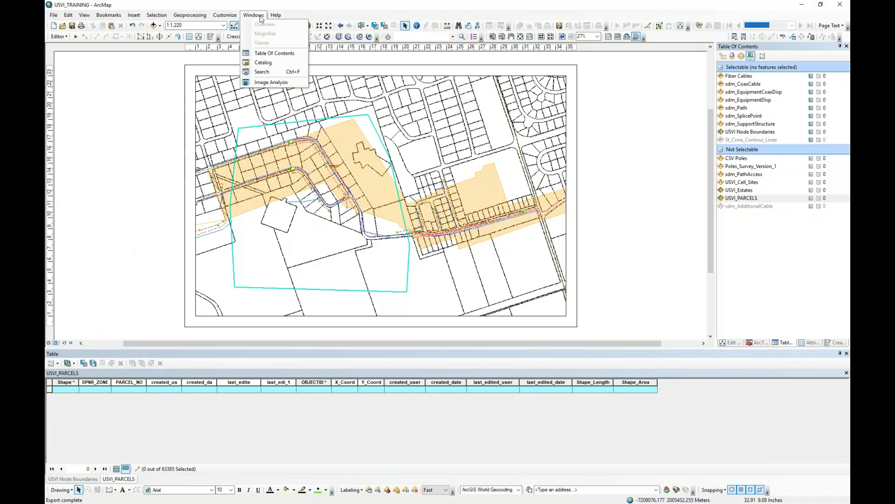
left_click(269, 55)
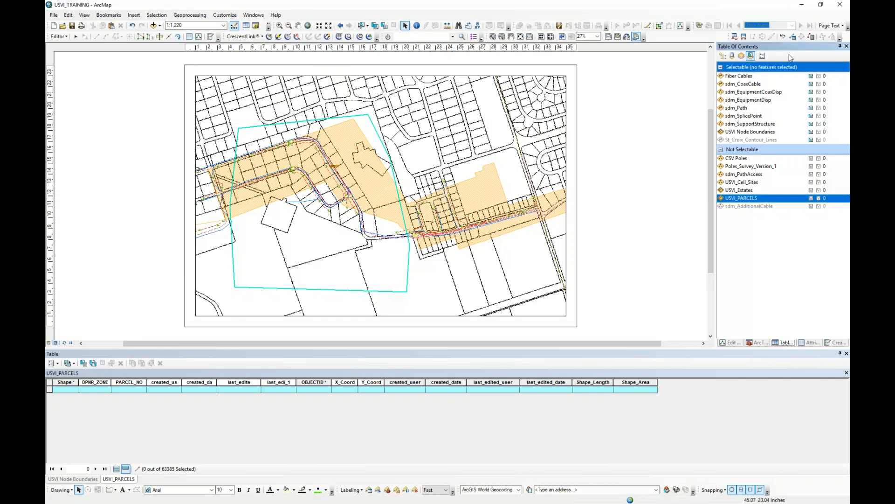
left_click_drag(792, 51, 448, 210)
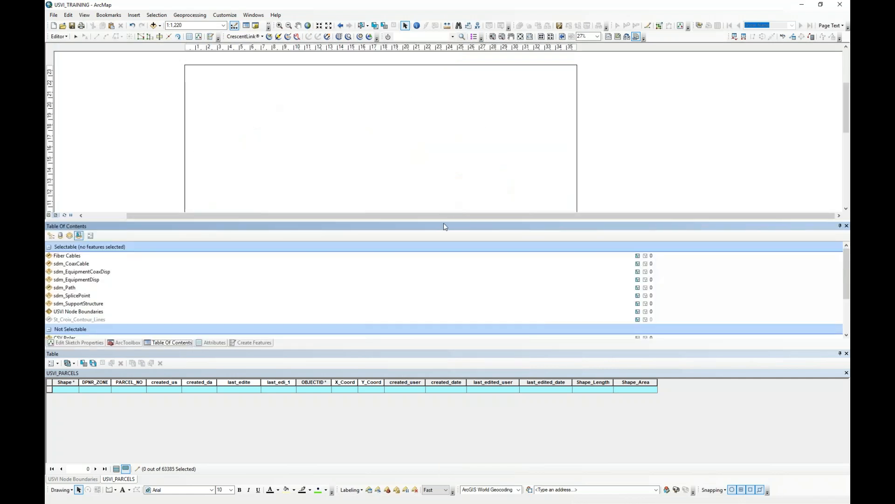
left_click_drag(444, 227, 462, 131)
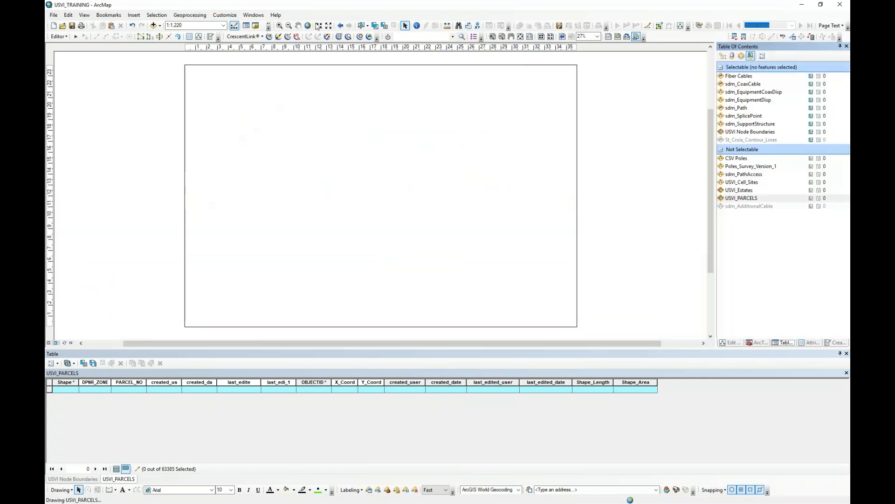
left_click(256, 16)
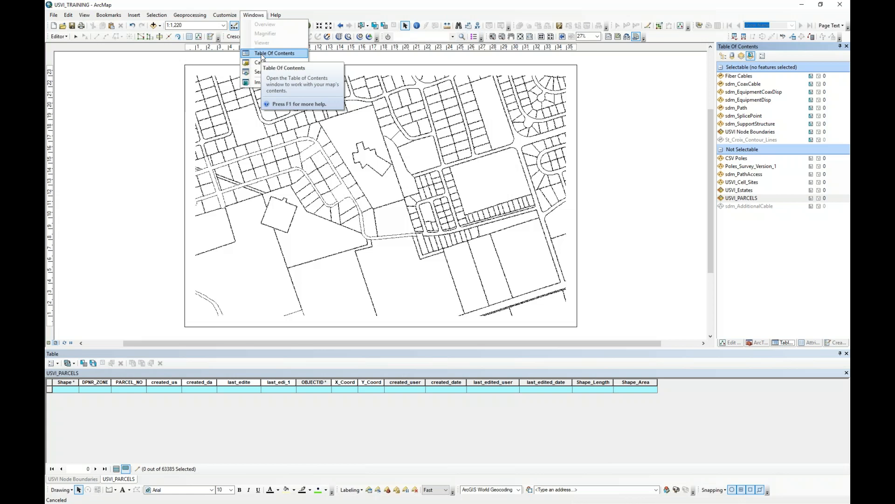
left_click(313, 8)
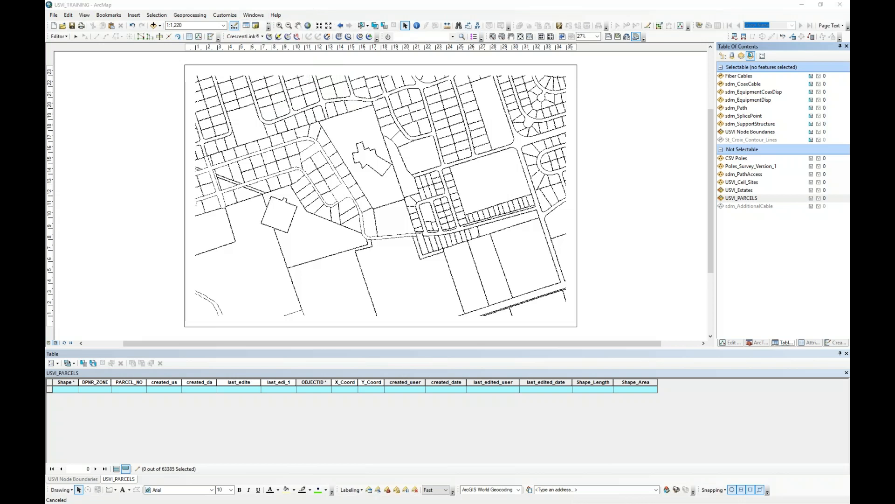
Switch to File Explorer, open the exported MBJ012 PDF to examine its map linework and labels, and close both the document and folder view
key("alt+Tab")
left_click_drag(341, 101, 699, 88)
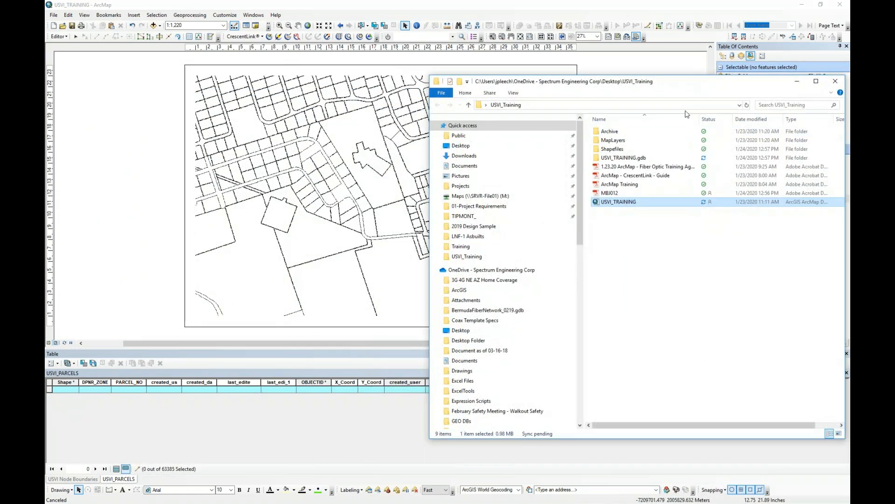
left_click_drag(686, 84, 601, 87)
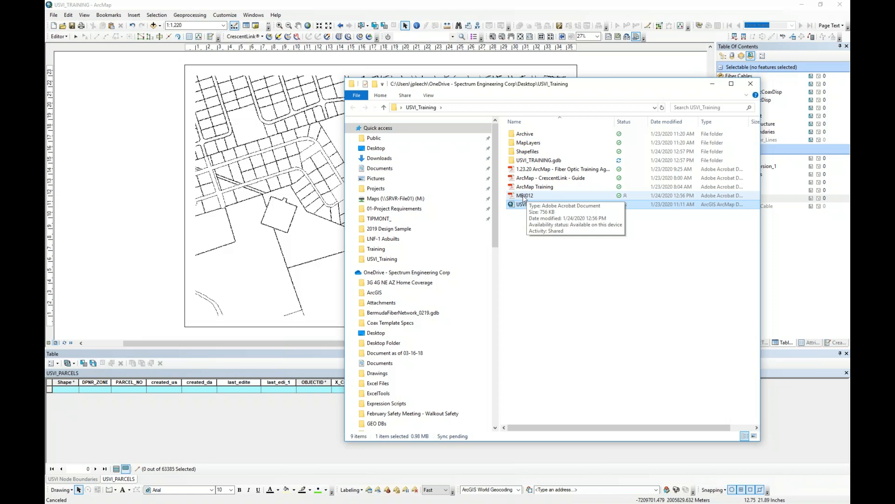
left_click(528, 198)
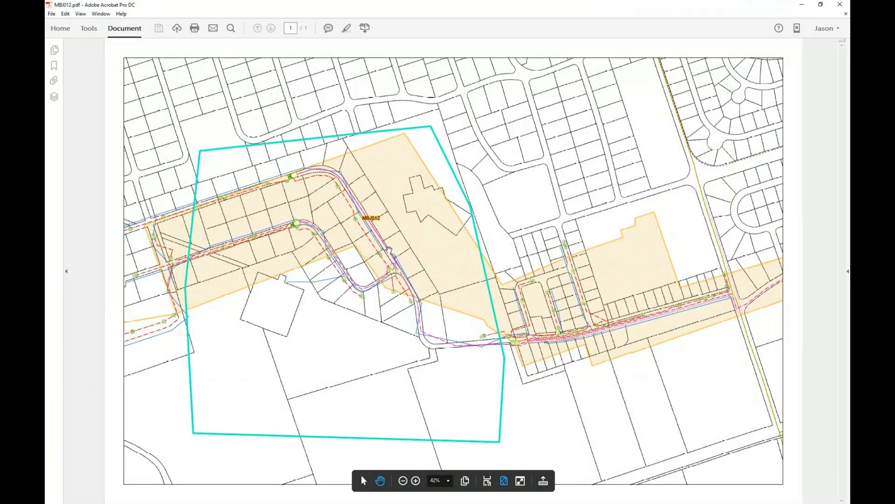
scroll(308, 203, "up", 5)
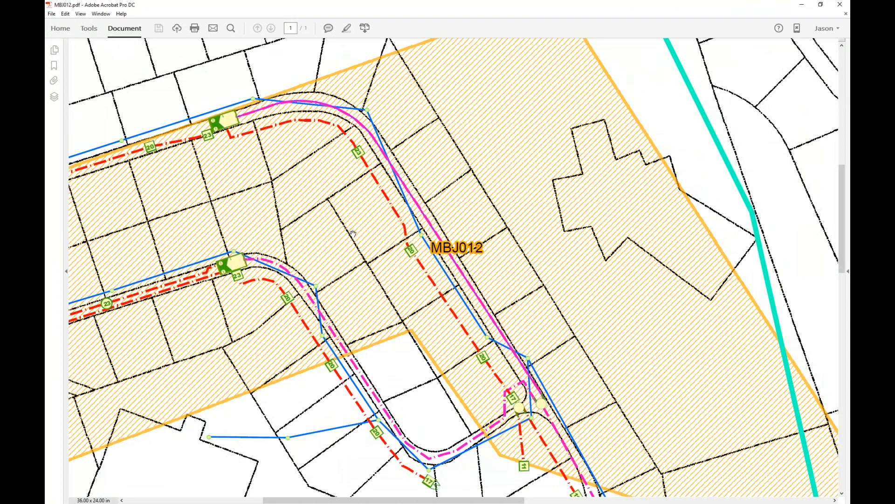
scroll(365, 250, "down", 5)
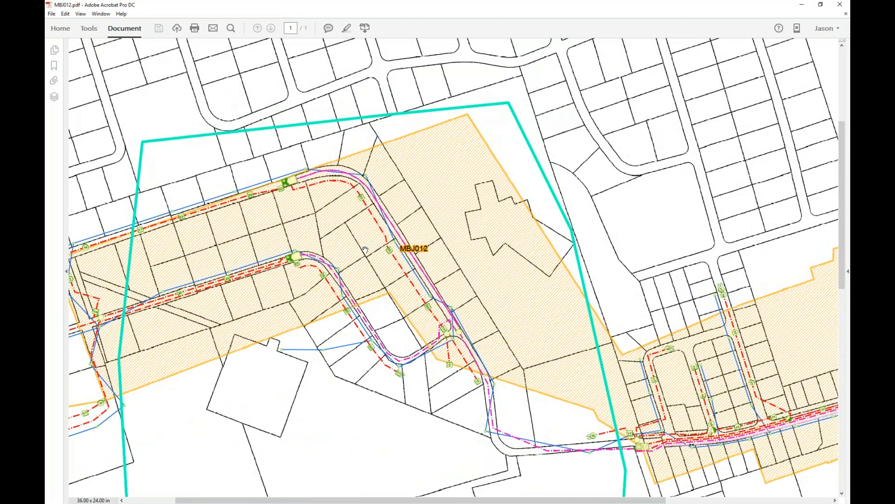
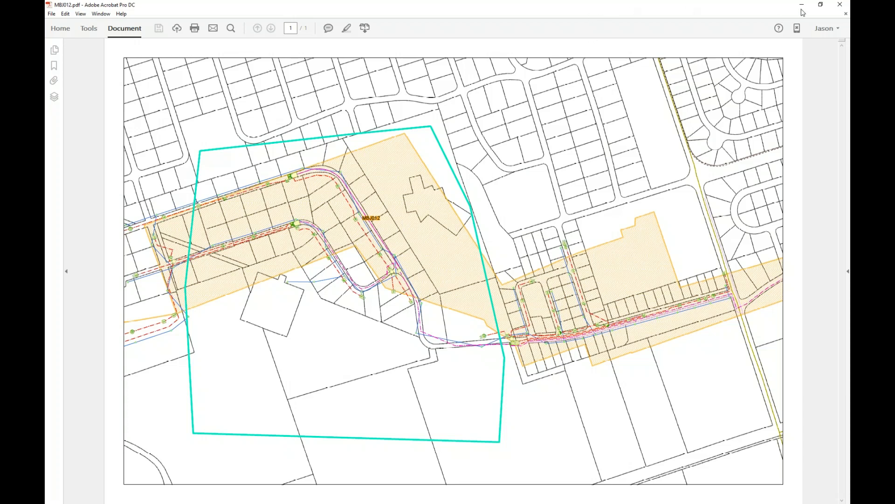
left_click(840, 4)
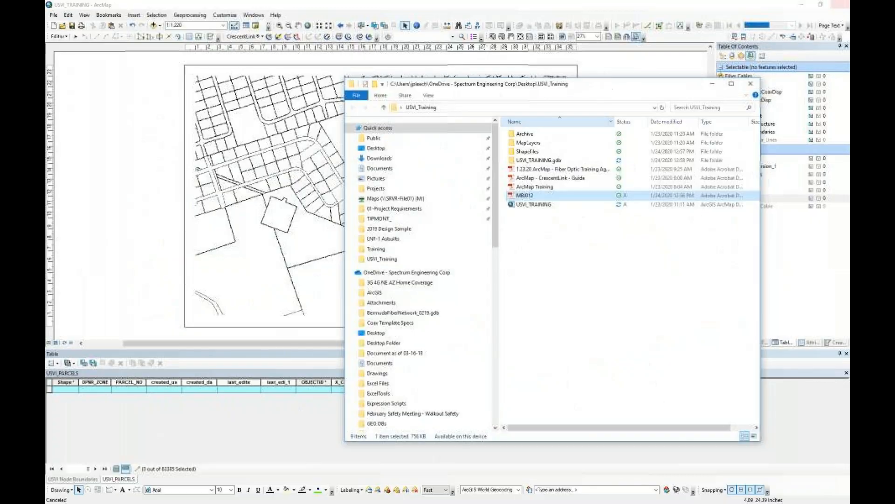
left_click_drag(604, 91, 501, 109)
left_click(609, 101)
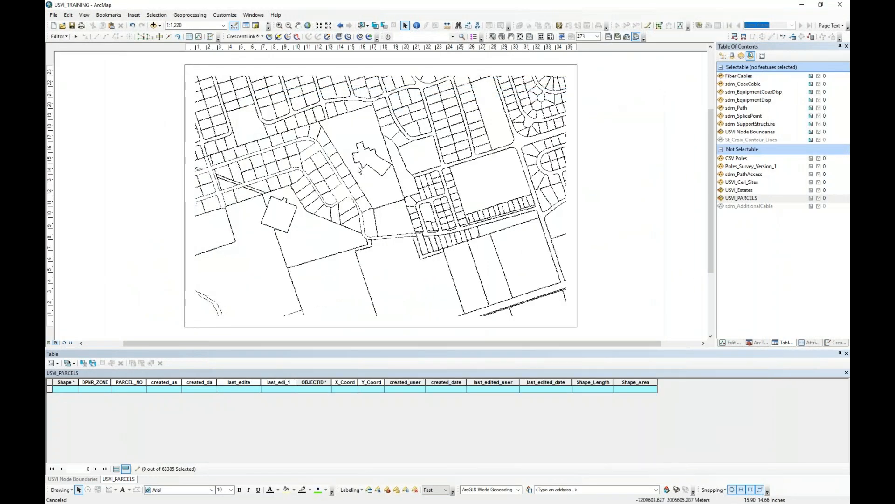
Examine the node boundary area in the layout and review the layers by drawing order, returning the list to by selection
scroll(368, 175, "down", 3)
scroll(367, 174, "up", 1)
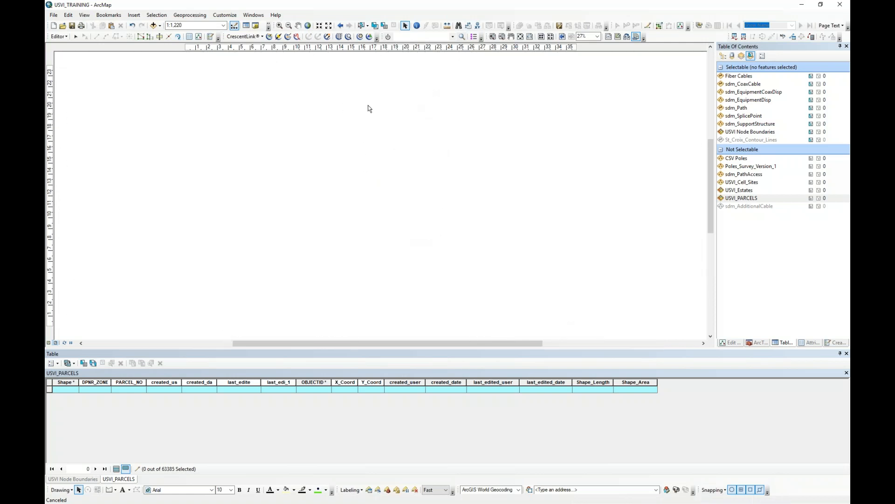
scroll(361, 114, "down", 2)
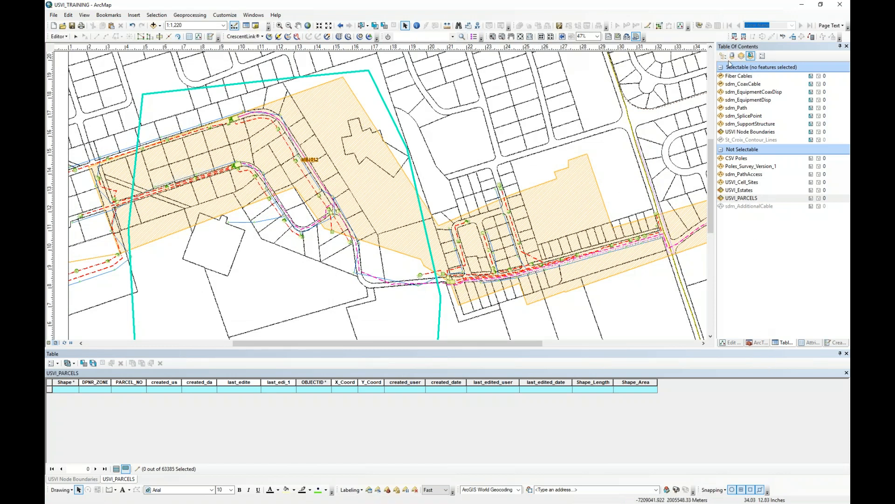
left_click(722, 56)
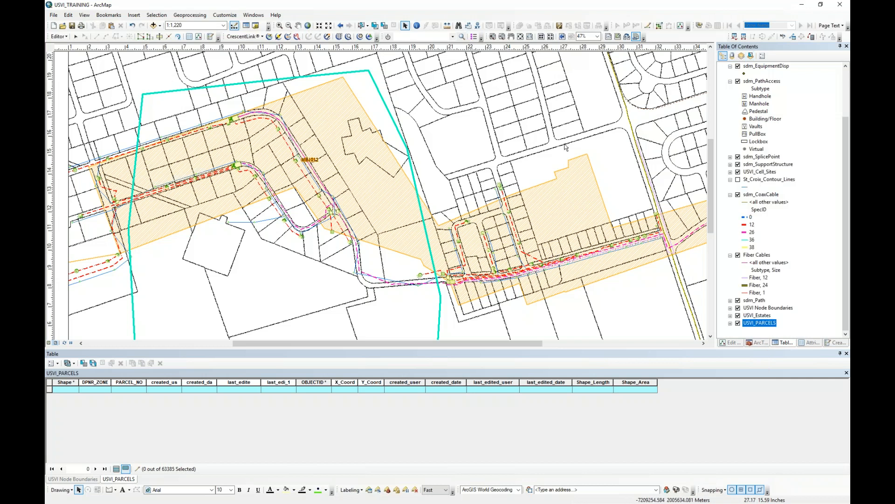
left_click(751, 56)
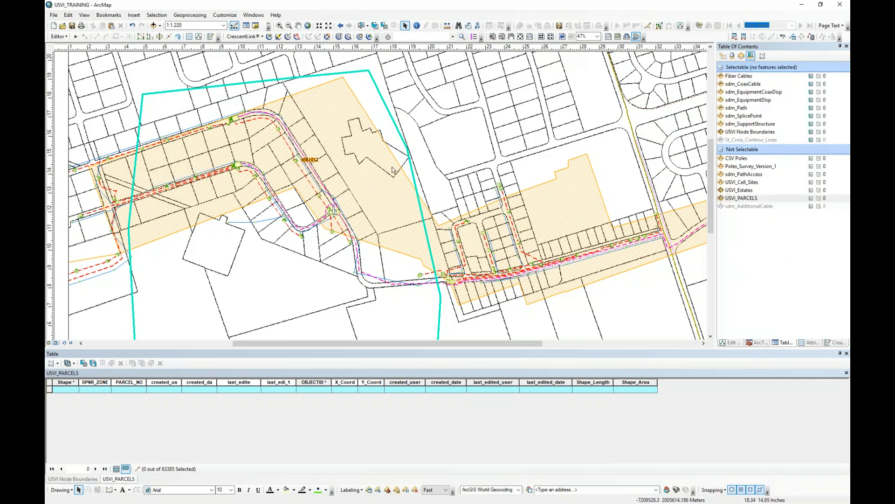
Fit the whole layout page in the window and switch the map to data view around the MBJ012 area
scroll(160, 109, "up", 3)
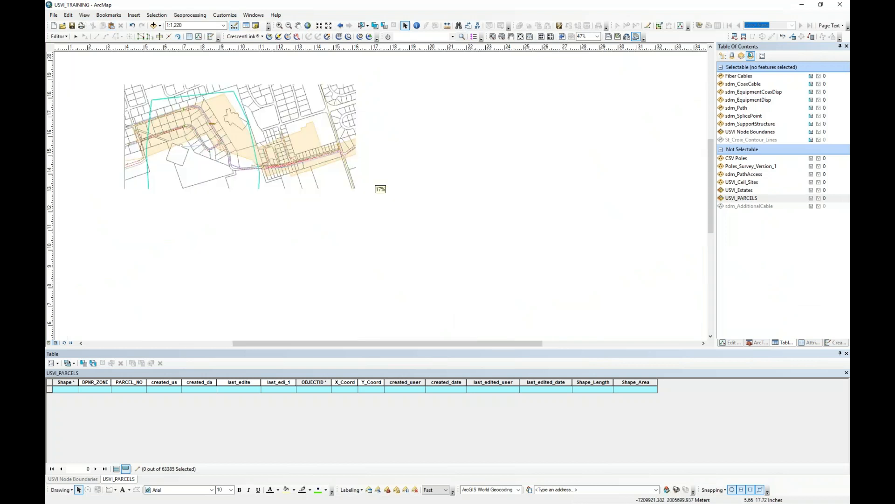
left_click(521, 36)
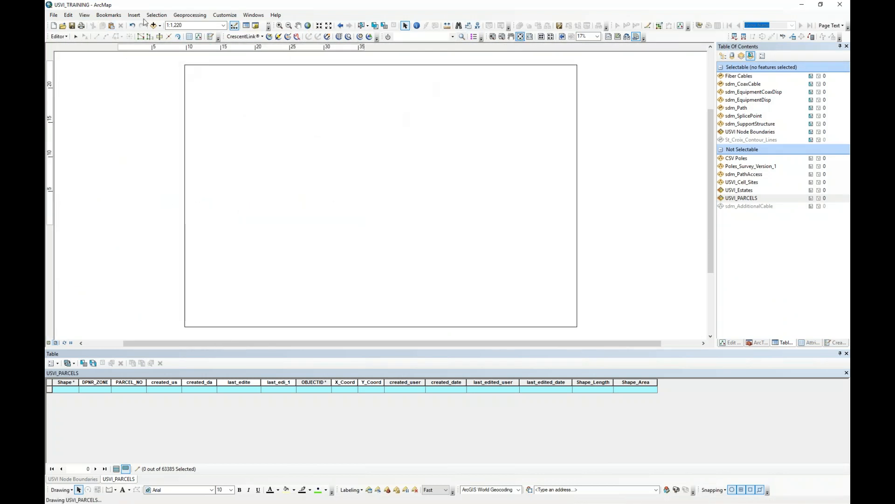
left_click(69, 17)
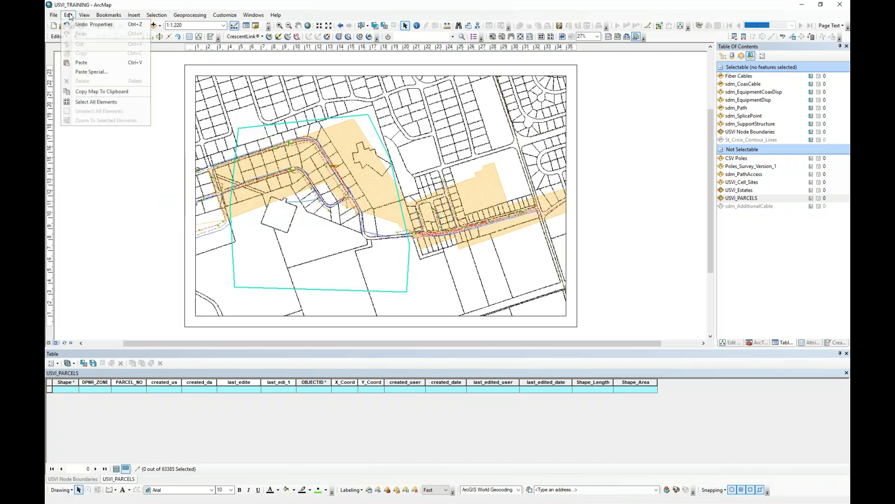
mouse_move(127, 16)
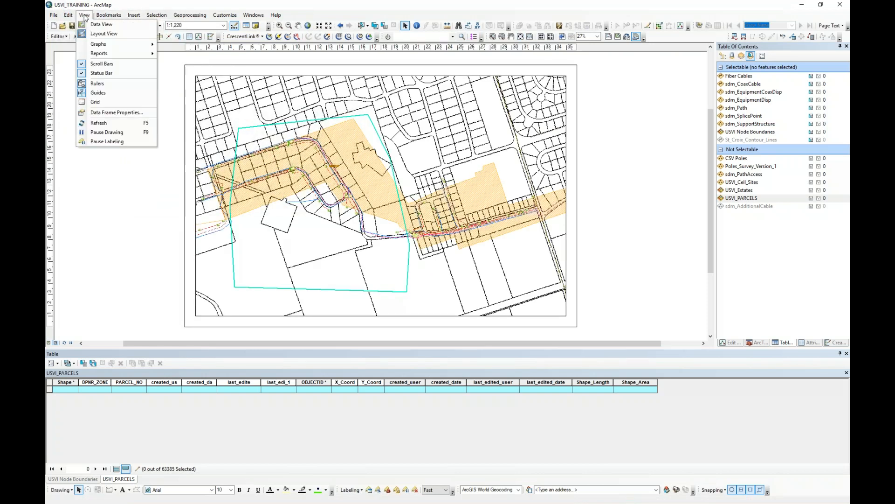
left_click(102, 27)
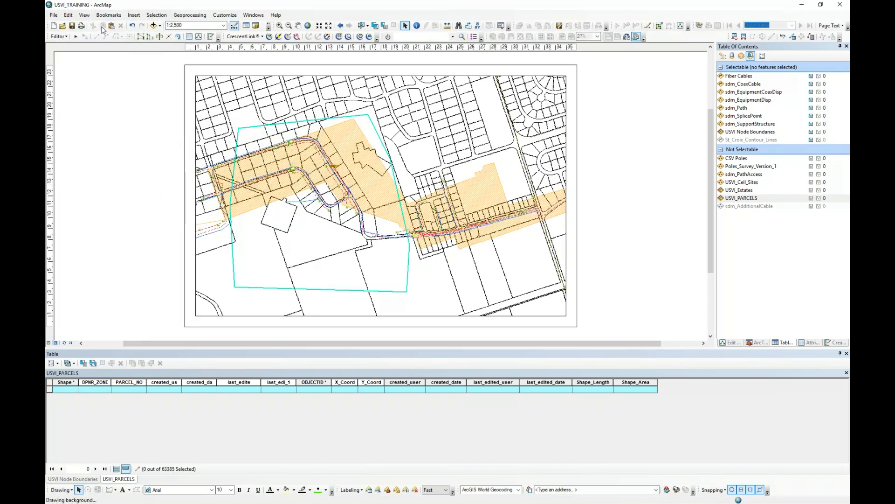
left_click(298, 25)
left_click_drag(398, 154, 433, 175)
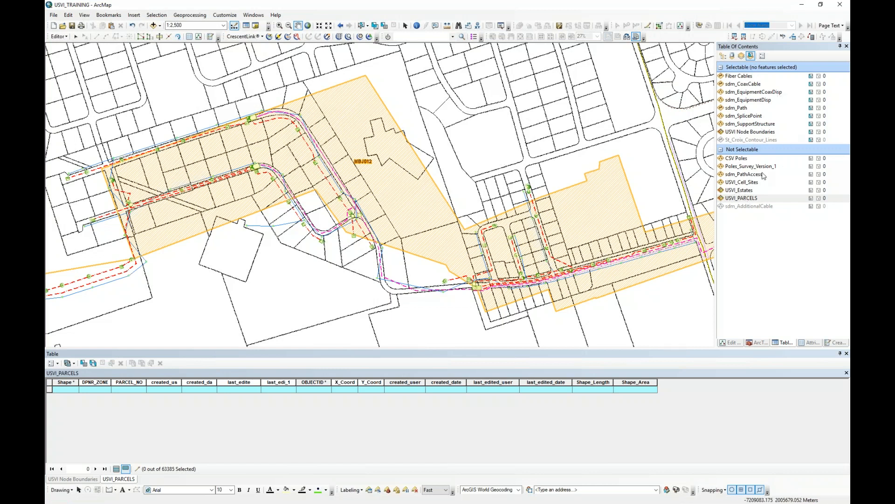
Make USVI_PARCELS selectable and select eight parcels around MBJ012, including the two building-shaped ones and those to the north
left_click(812, 198)
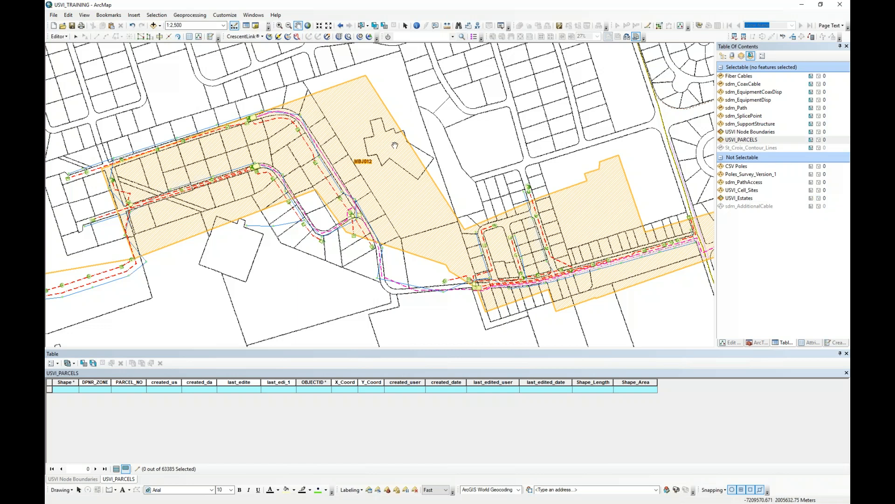
left_click(76, 36)
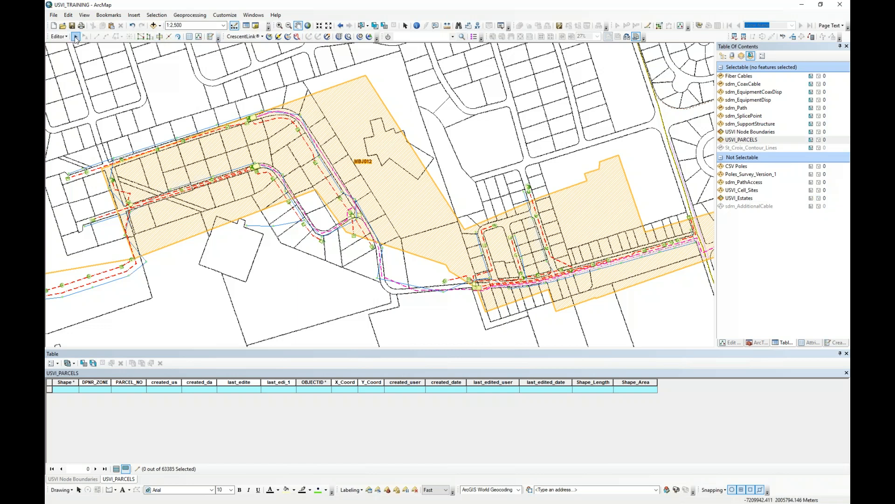
left_click(427, 159)
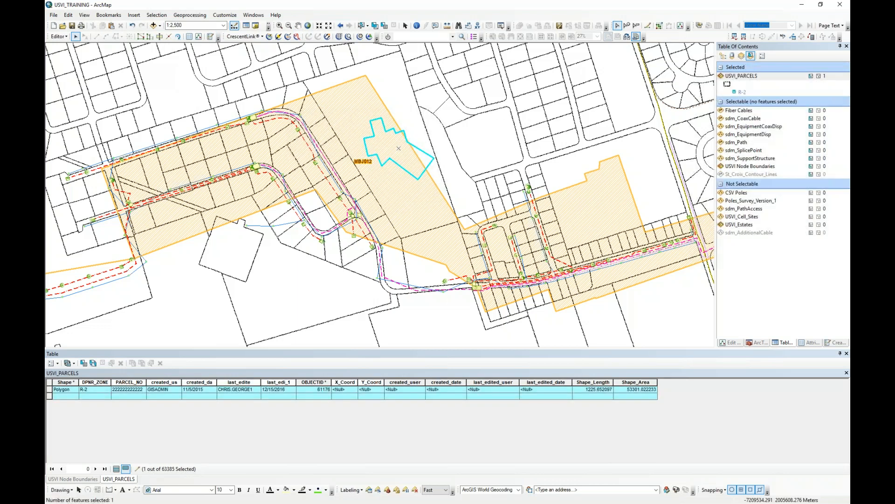
left_click(208, 234)
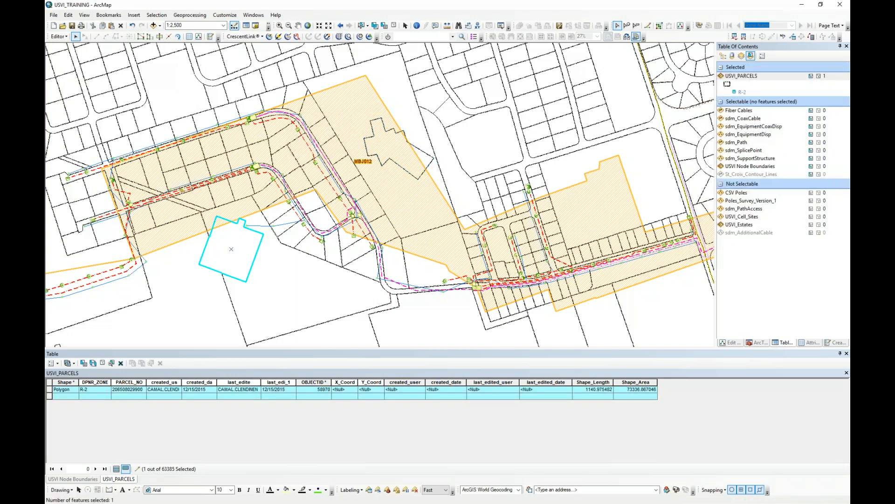
left_click(427, 162, "shift")
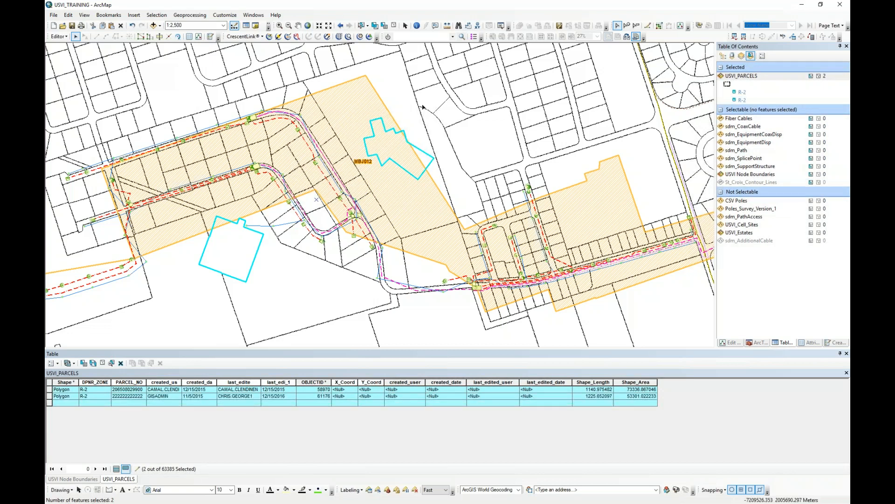
left_click(450, 108, "shift")
left_click(496, 93, "shift")
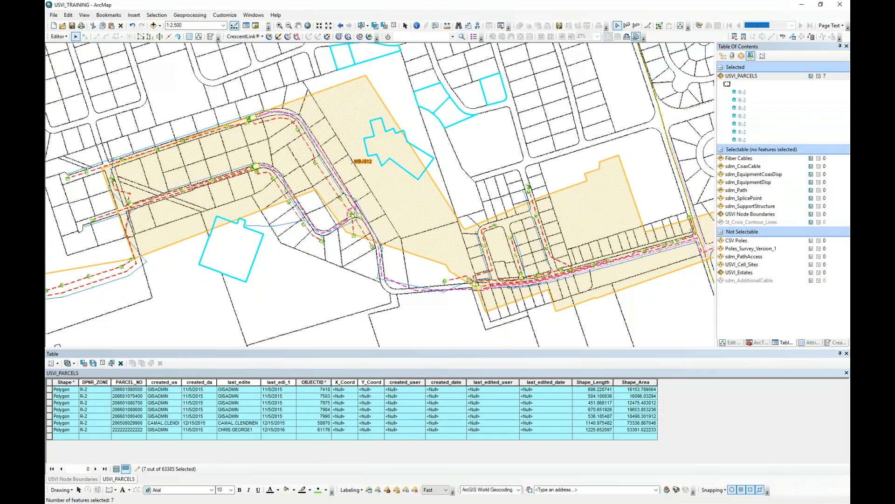
left_click(326, 60, "shift")
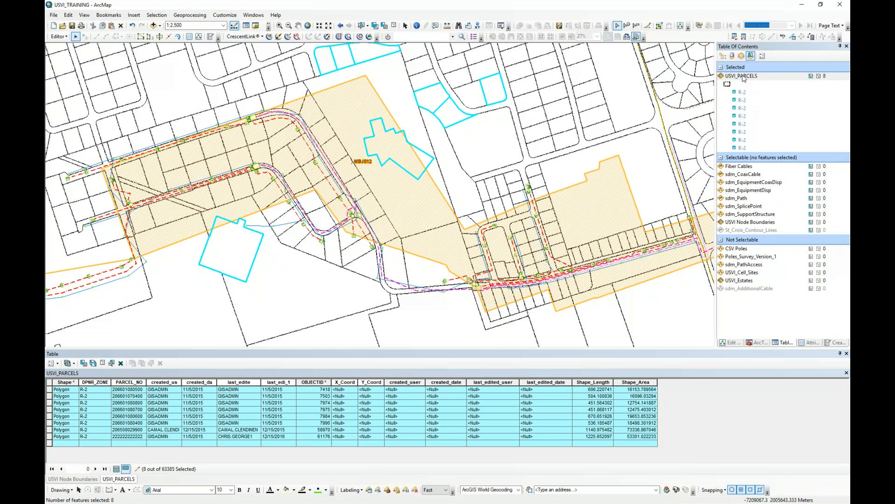
Check the layers by drawing order, return to the list by selection, and create a layer from the selected USVI_PARCELS features
left_click(722, 56)
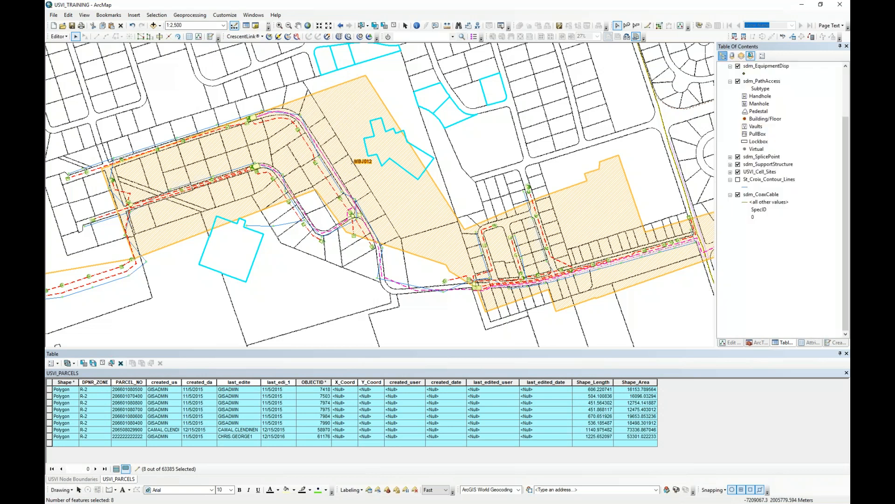
left_click(752, 56)
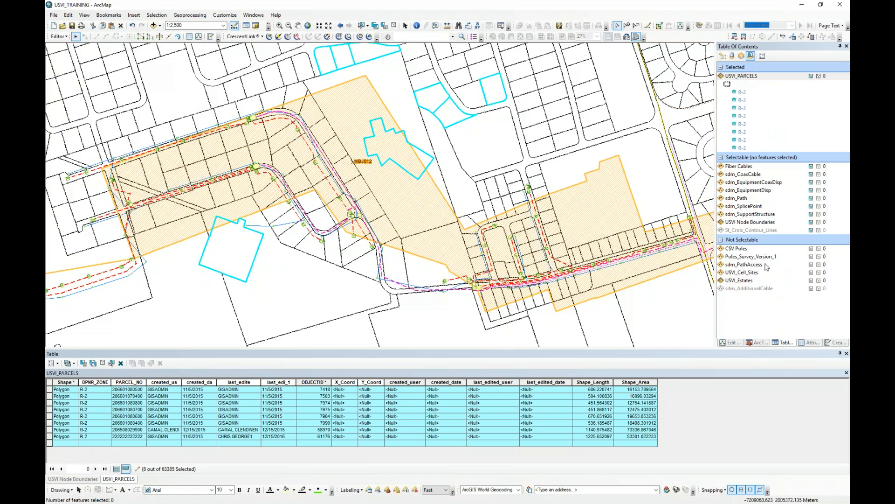
right_click(742, 77)
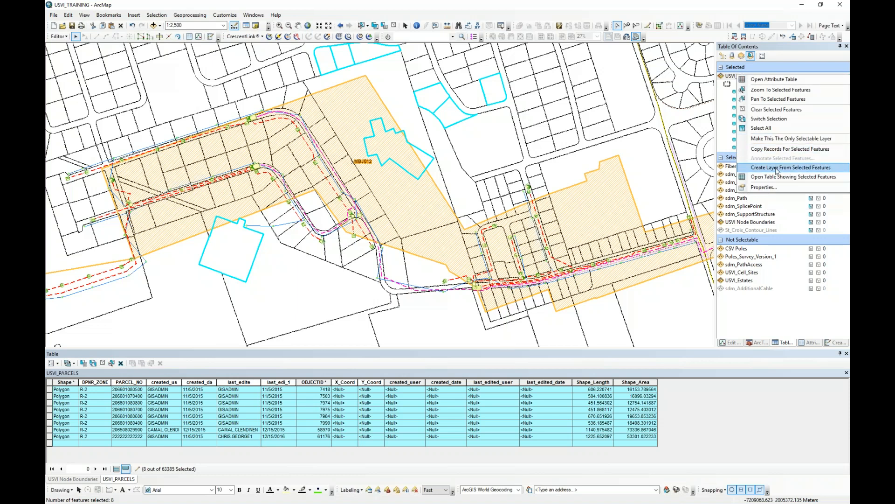
left_click(776, 168)
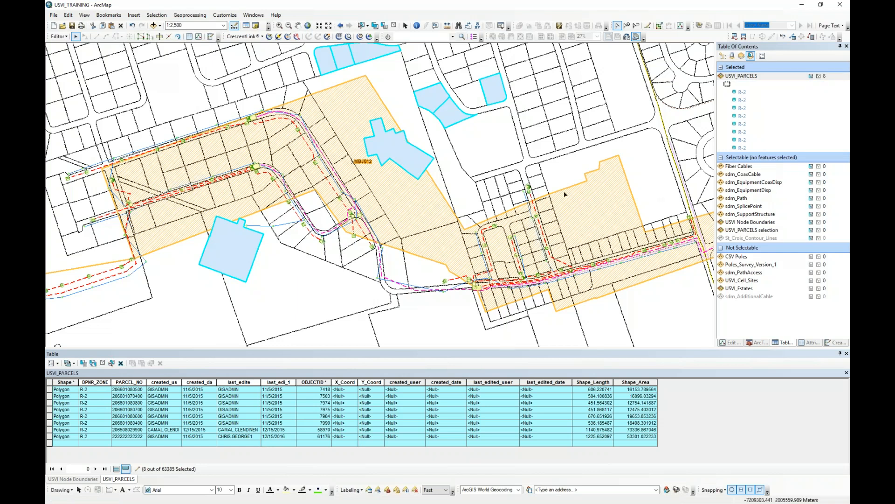
List the layers by drawing order and open the attribute table of the USVI_PARCELS selection layer
left_click(723, 55)
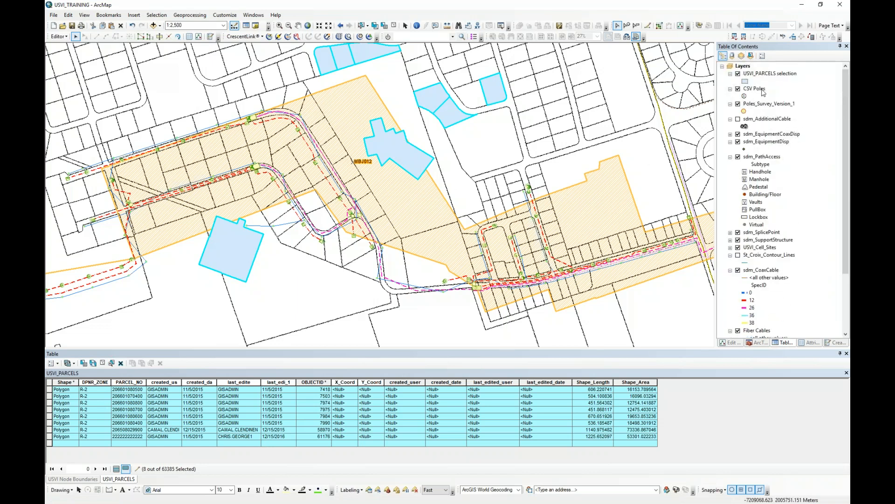
left_click(761, 74)
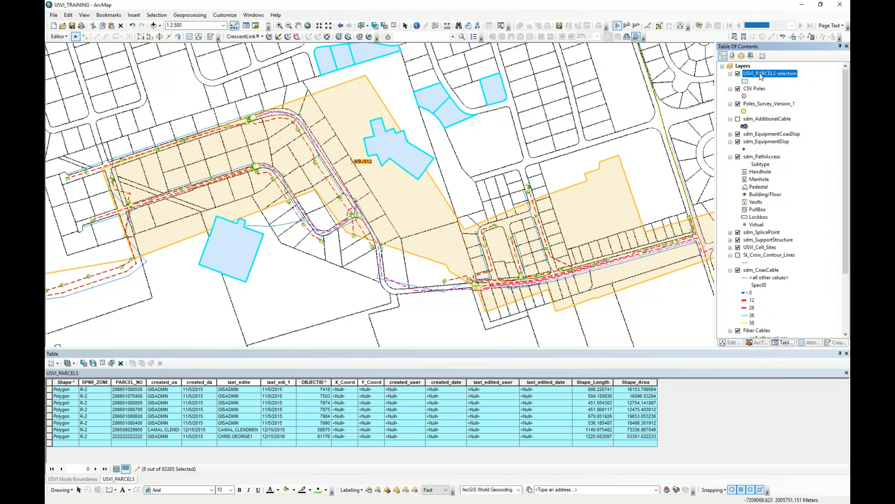
right_click(759, 76)
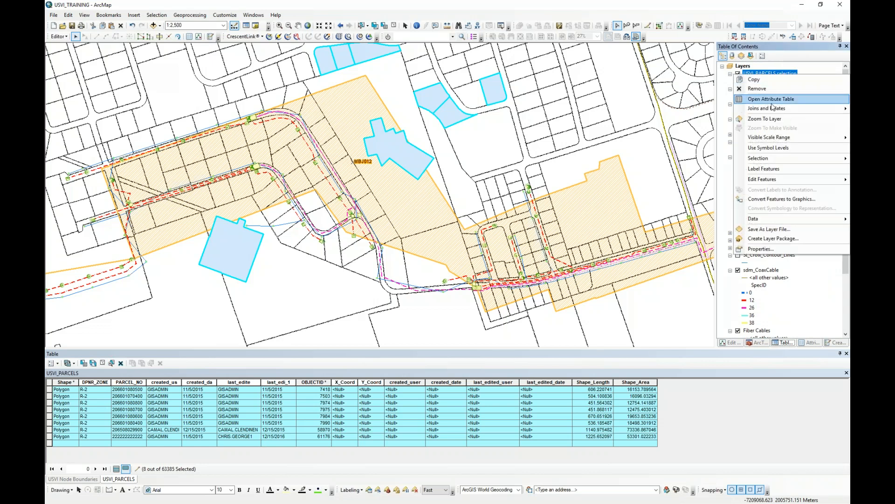
left_click(772, 99)
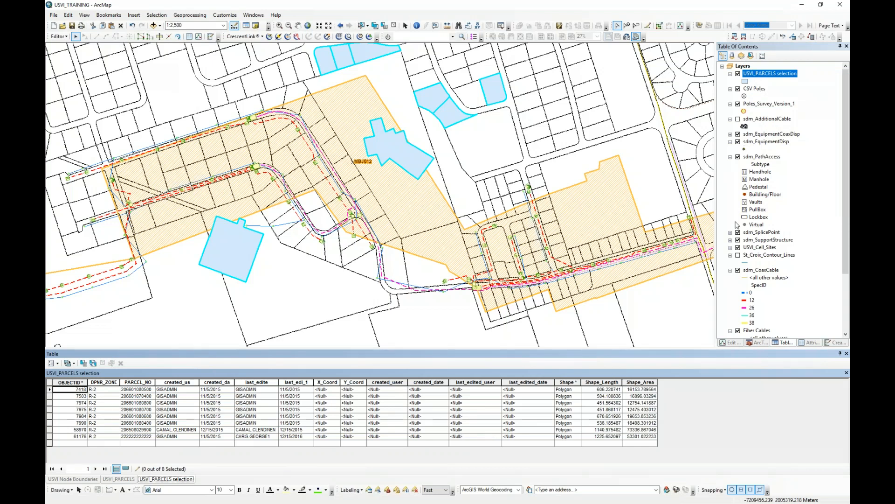
Turn off the original USVI_PARCELS layer and shift the map down to show the parcels of the selection layer
left_click_drag(846, 241, 846, 296)
left_click(738, 322)
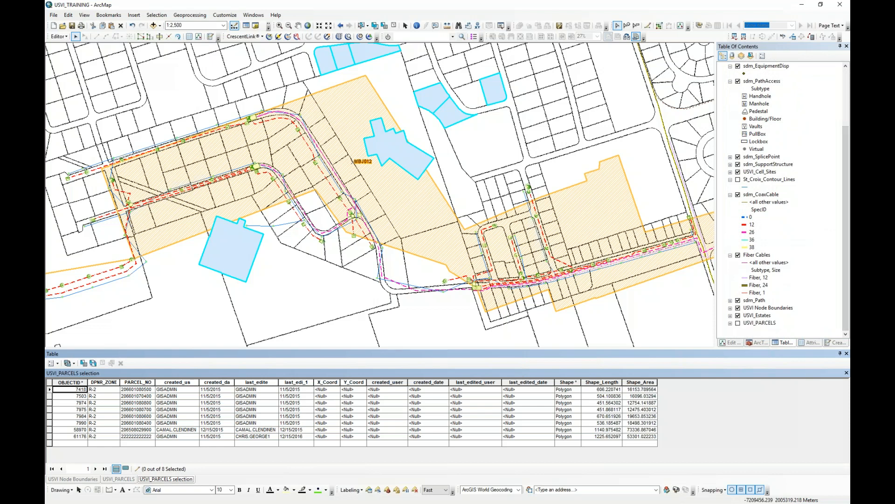
left_click_drag(409, 112, 411, 153)
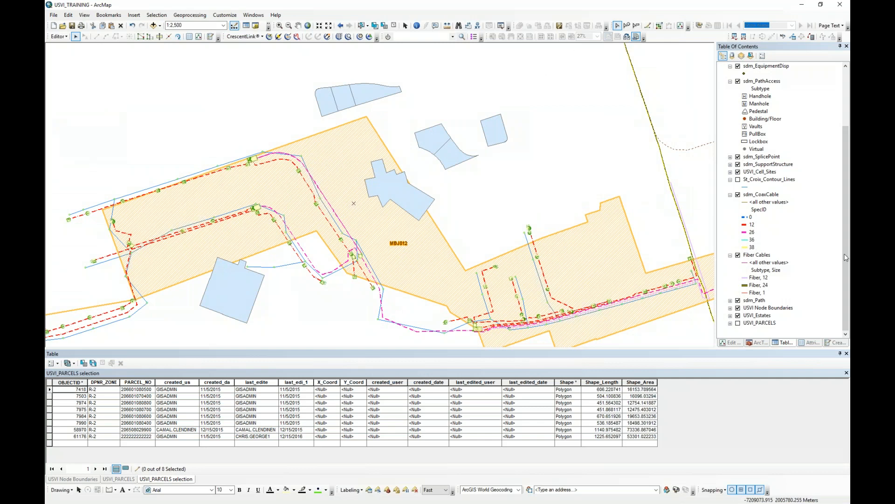
Open the symbol settings of the USVI_PARCELS selection layer
left_click_drag(844, 228, 845, 127)
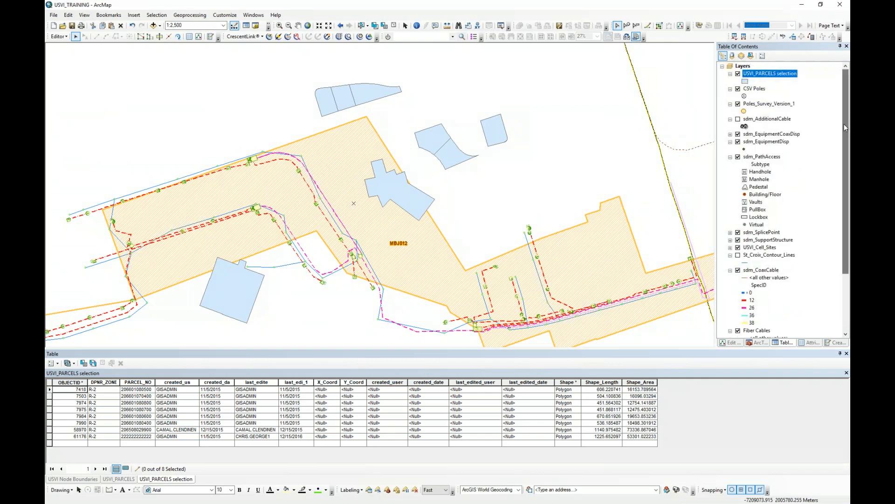
left_click(745, 81)
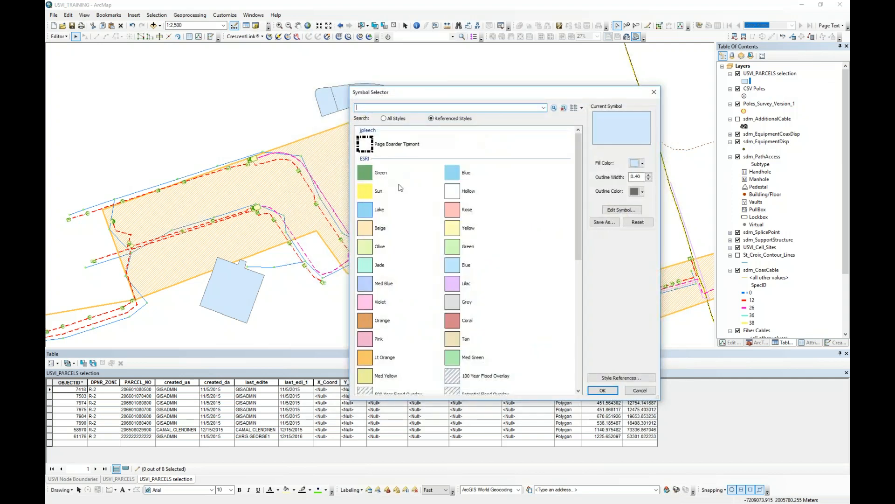
Symbolize the USVI_PARCELS selection layer with the Olive fill and a thicker orange-red outline
left_click(369, 246)
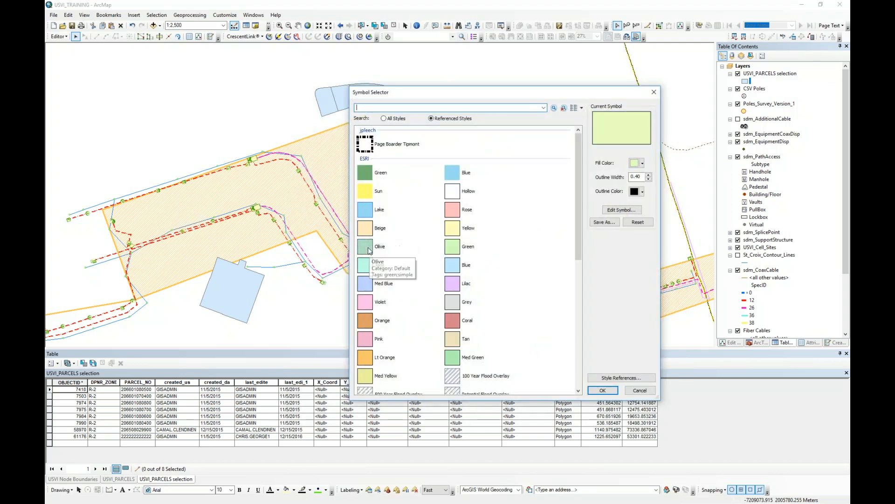
left_click(620, 210)
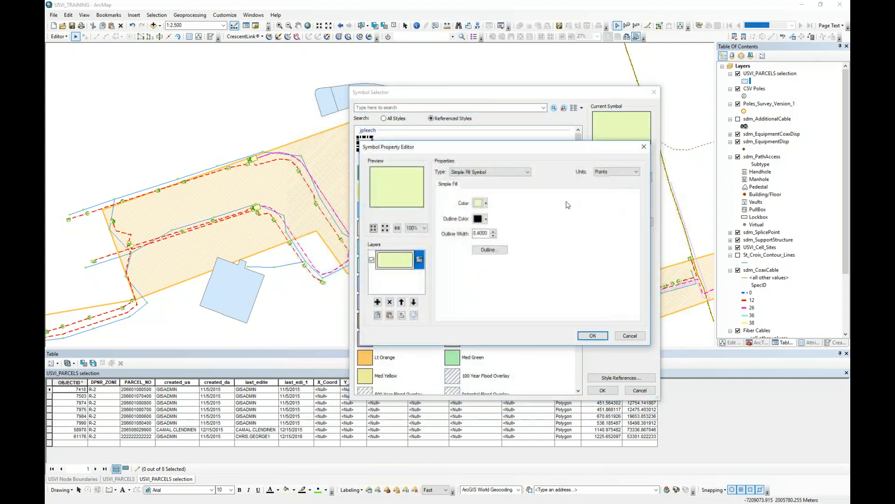
left_click(487, 218)
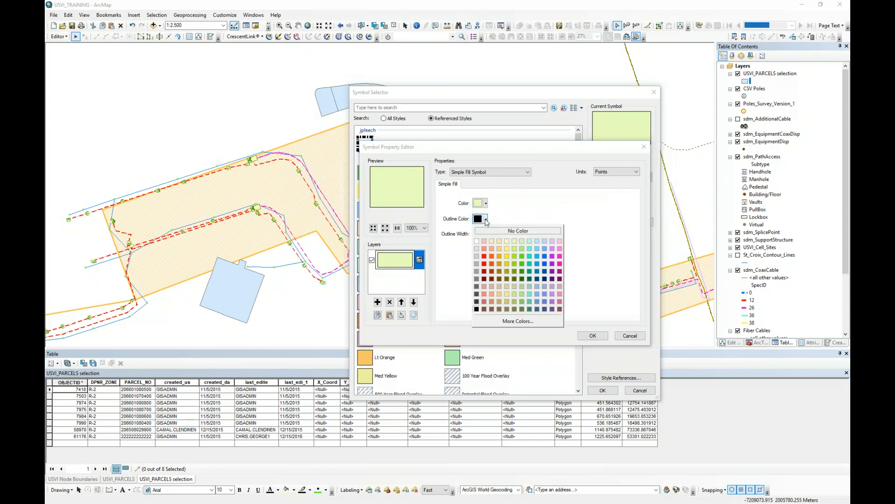
left_click(491, 256)
left_click(495, 231)
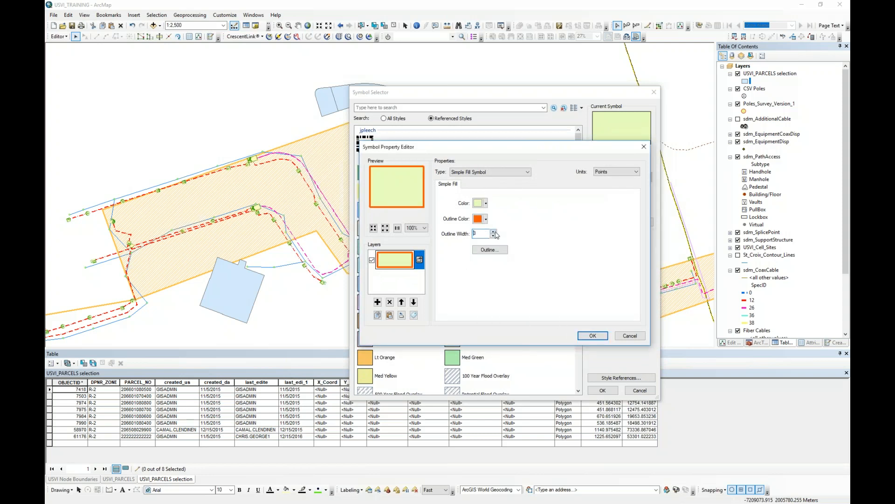
left_click(604, 339)
left_click(602, 390)
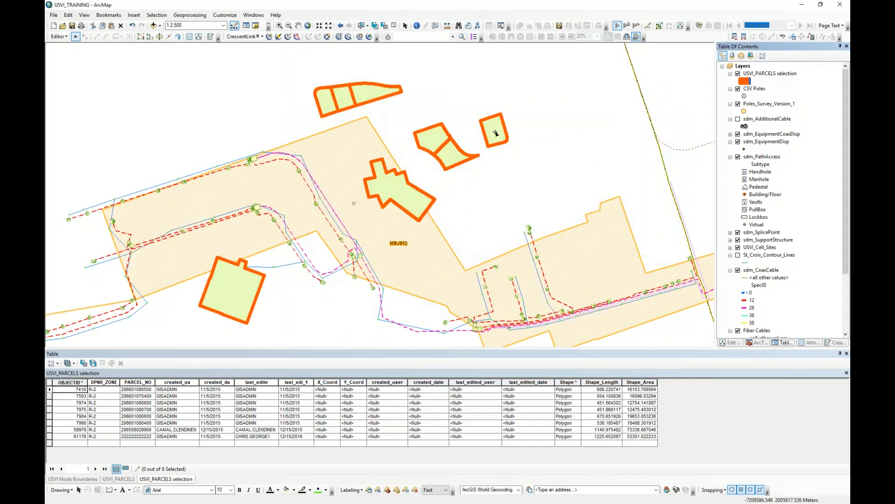
Set the USVI_PARCELS selection layer's display transparency to 60%
left_click(760, 75)
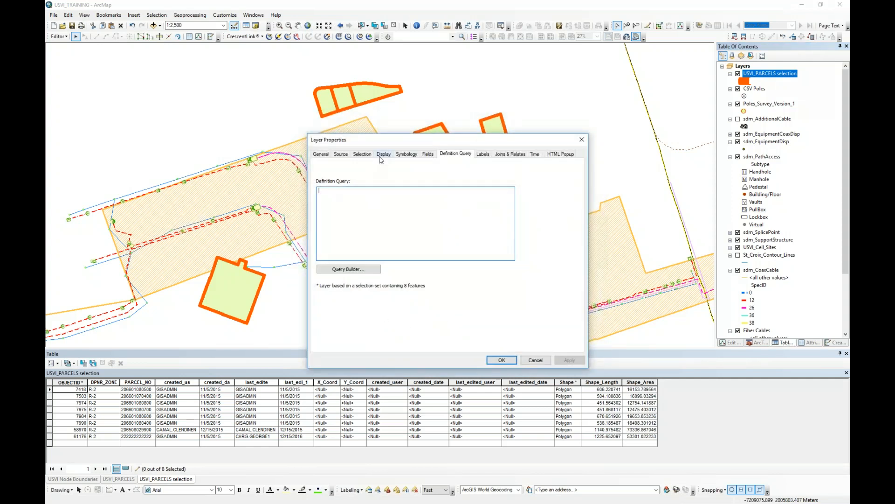
left_click(383, 154)
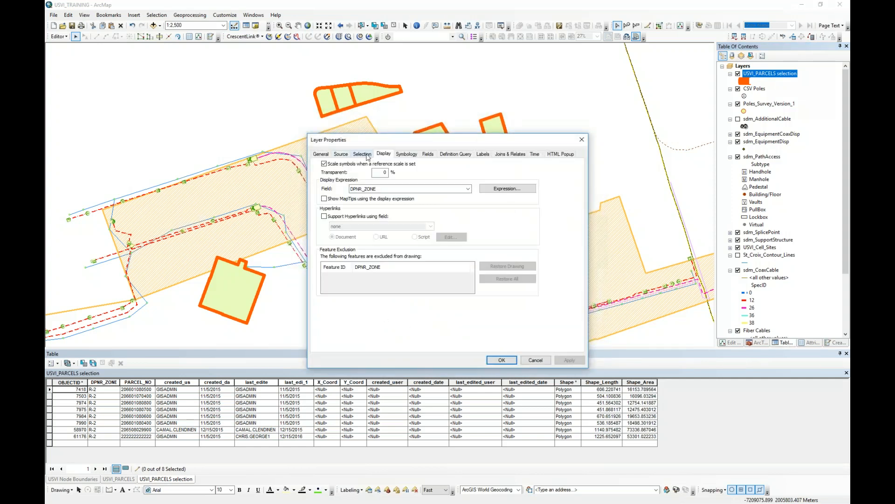
left_click(386, 172)
left_click(570, 360)
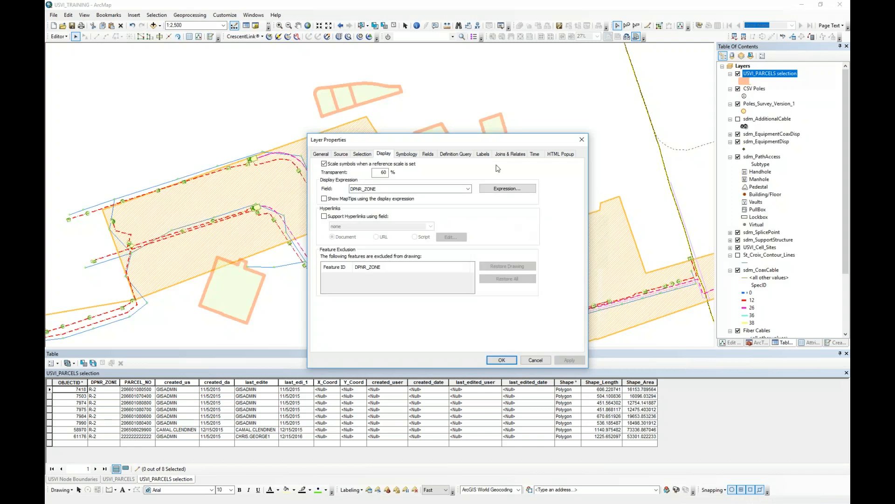
left_click_drag(480, 145, 511, 68)
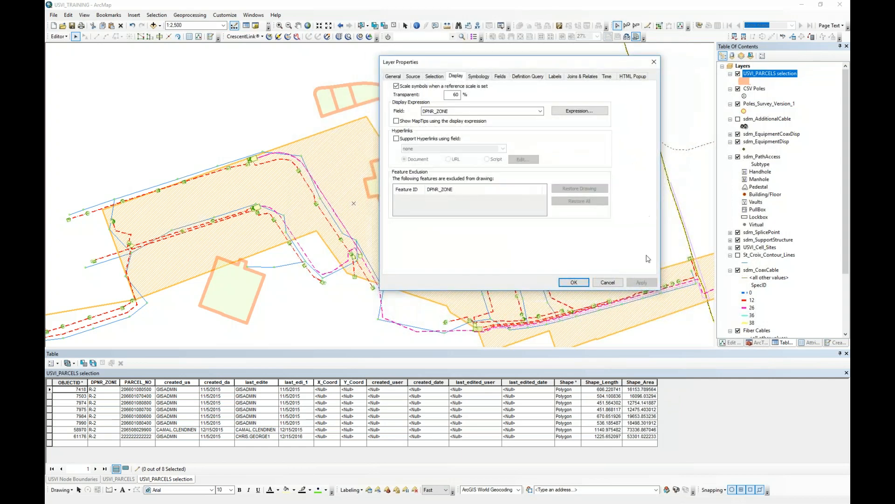
left_click(607, 283)
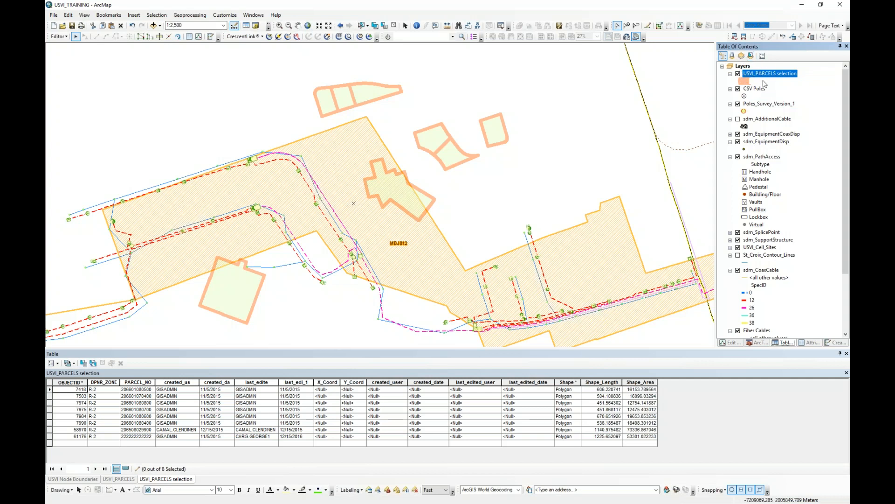
Remove the USVI_PARCELS selection layer from the map and turn on the original USVI_PARCELS layer
right_click(760, 75)
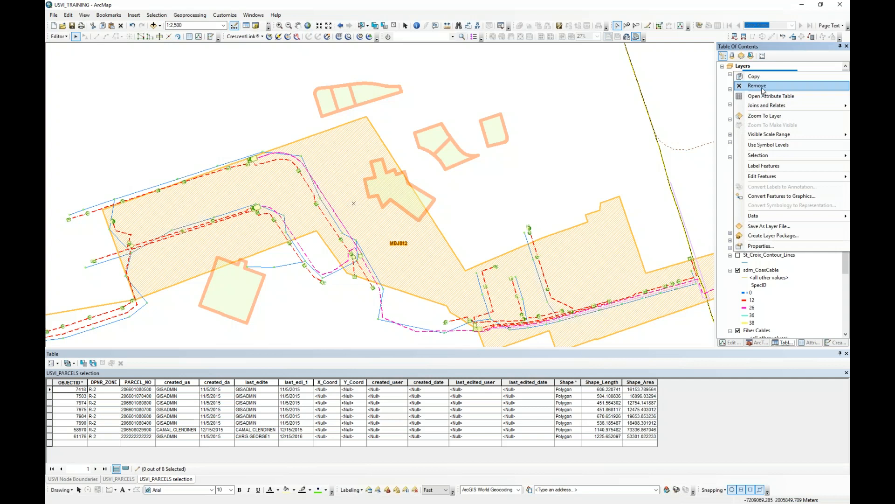
left_click(764, 89)
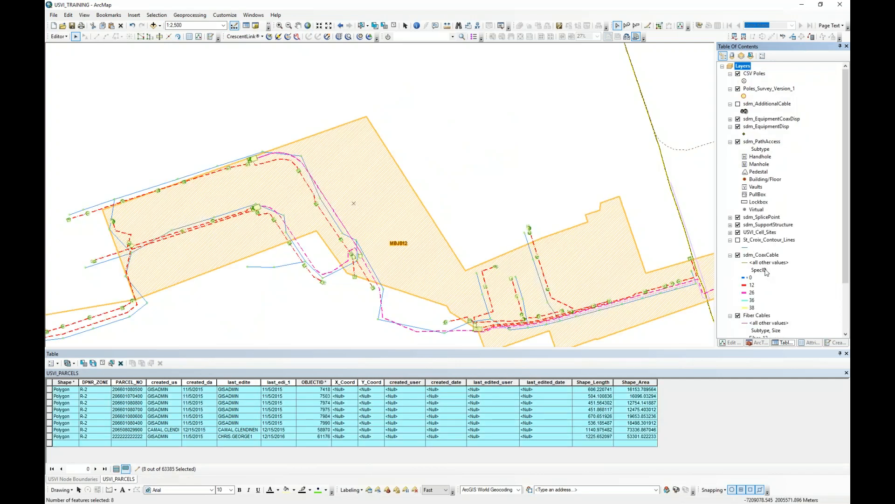
scroll(787, 274, "down", 3)
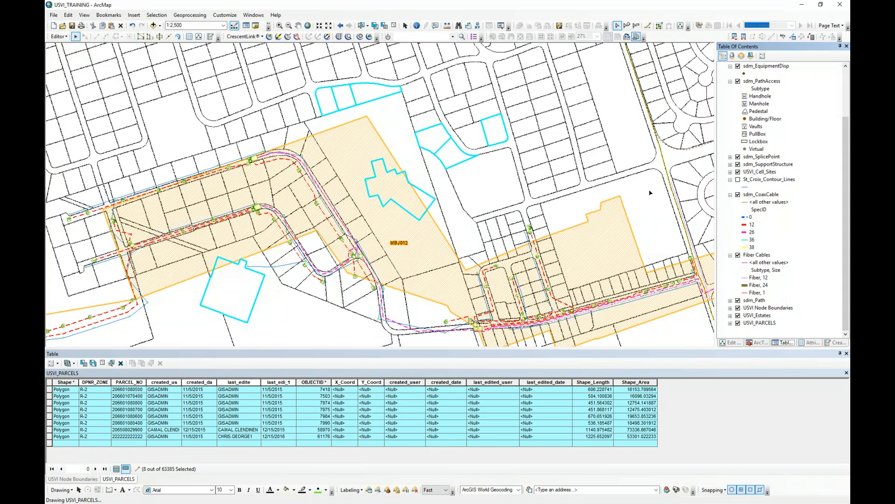
Make the USVI_PARCELS layer unselectable and clear its selected features, using the layer list organized by selection
left_click(751, 55)
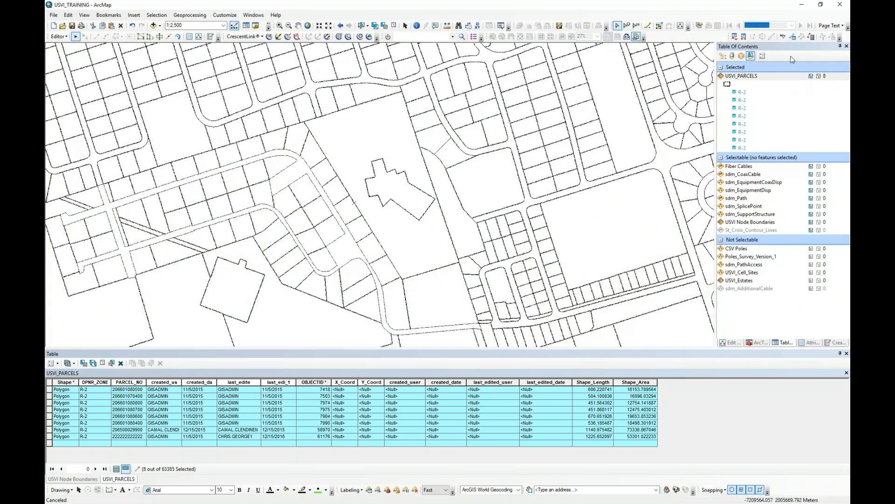
left_click(812, 76)
scroll(358, 234, "up", 1)
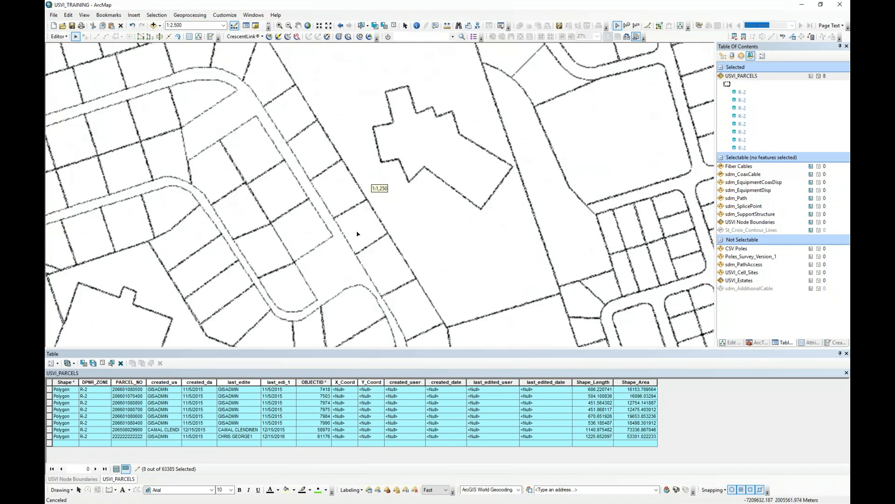
left_click(820, 76)
left_click(723, 55)
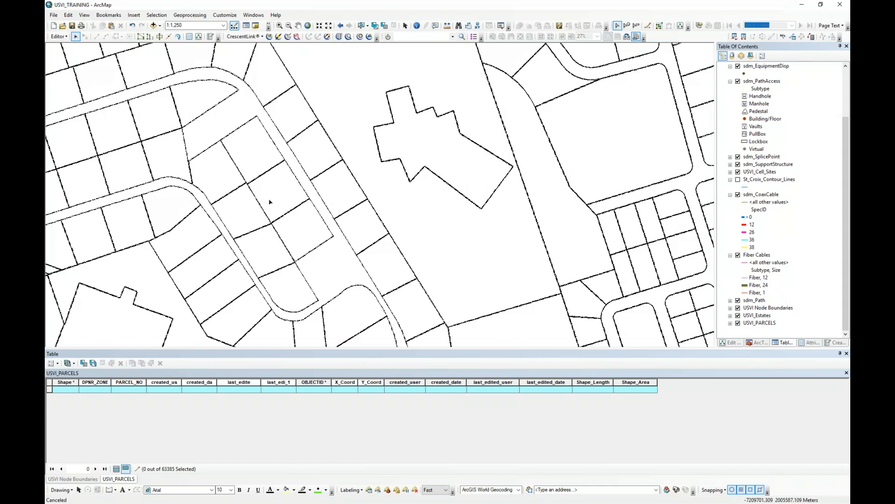
Select the overlapping network features along the cable route beside the MBJ012 label and list the layers by selection
scroll(270, 202, "down", 3)
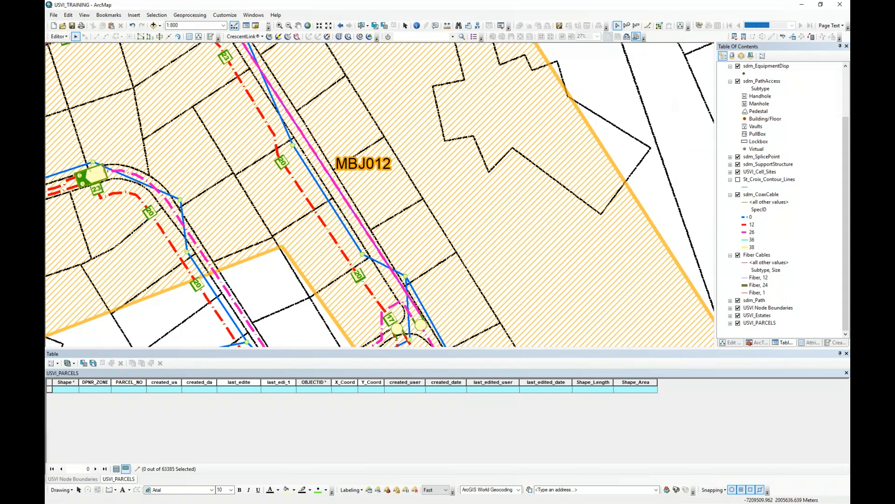
left_click_drag(262, 202, 262, 203)
left_click(751, 55)
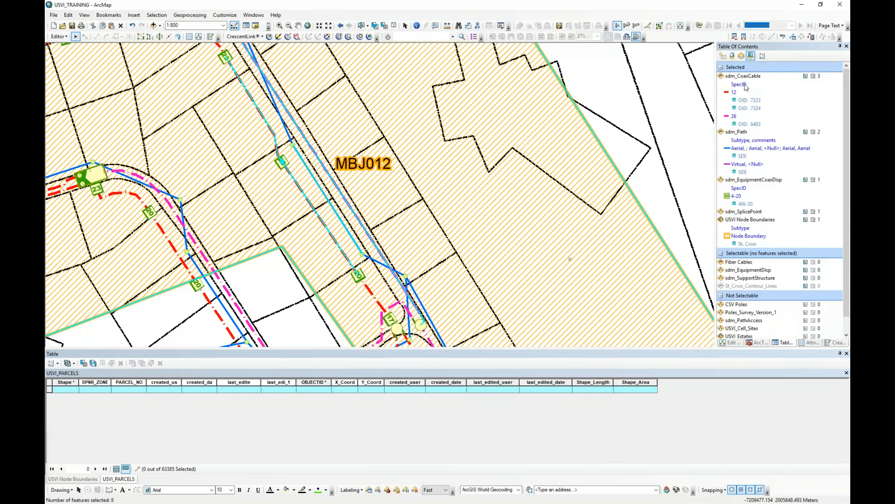
Open the attribute table of the selected sdm_CoaxCable features and examine their SHAPE_Length column
right_click(743, 77)
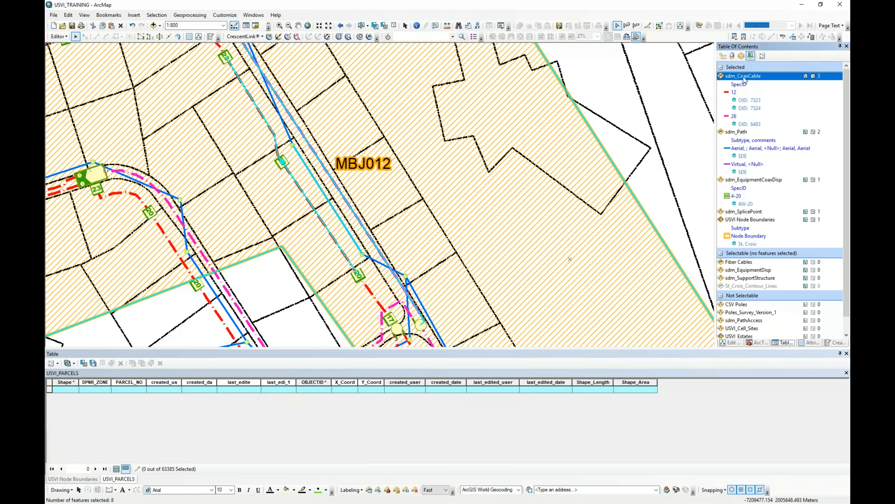
left_click(771, 180)
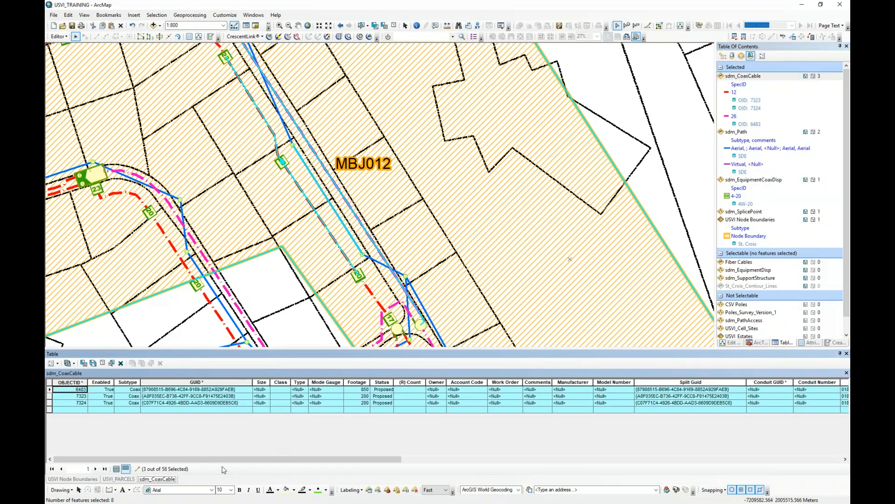
left_click_drag(235, 459, 746, 452)
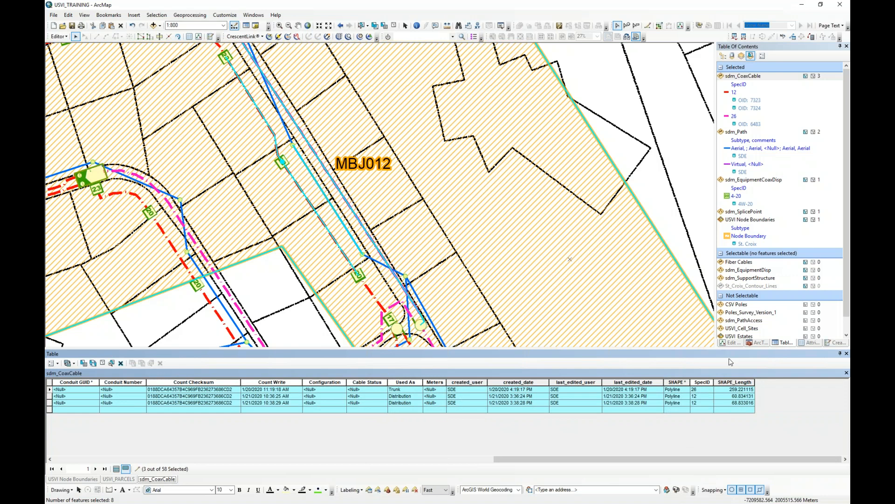
Check the map and display units in the Layers data frame's properties without changing them
left_click(723, 56)
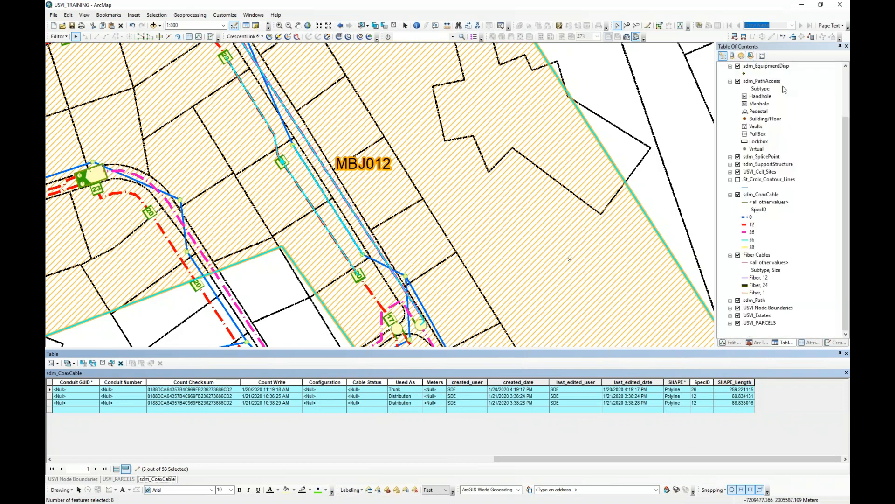
left_click_drag(845, 136, 845, 82)
double_click(744, 66)
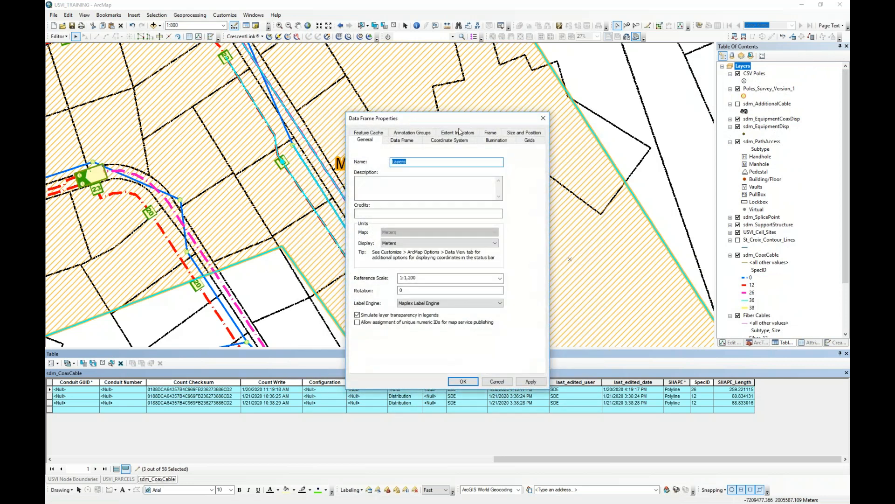
left_click_drag(471, 120, 535, 74)
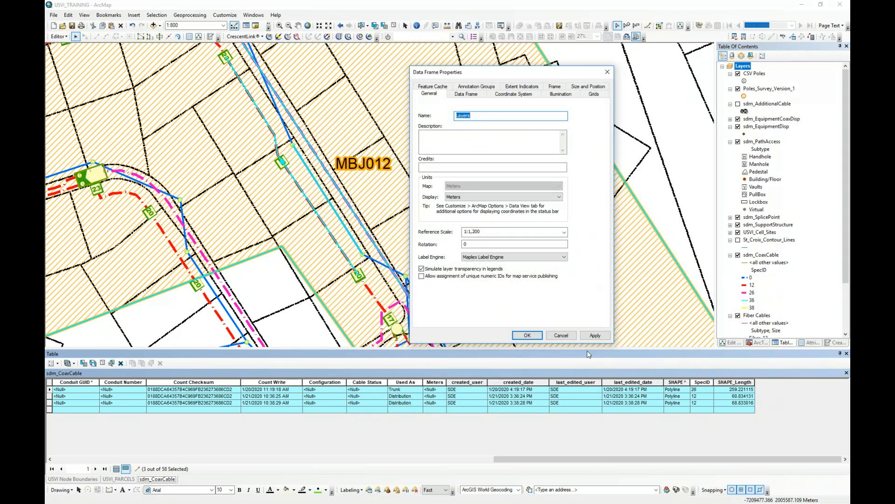
left_click(561, 336)
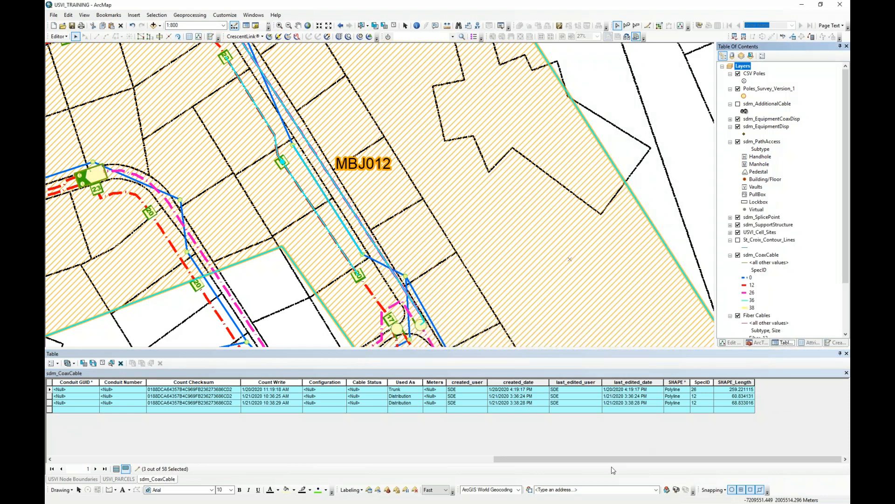
Highlight the Footage column in the sdm_CoaxCable attribute table
left_click_drag(610, 463, 120, 431)
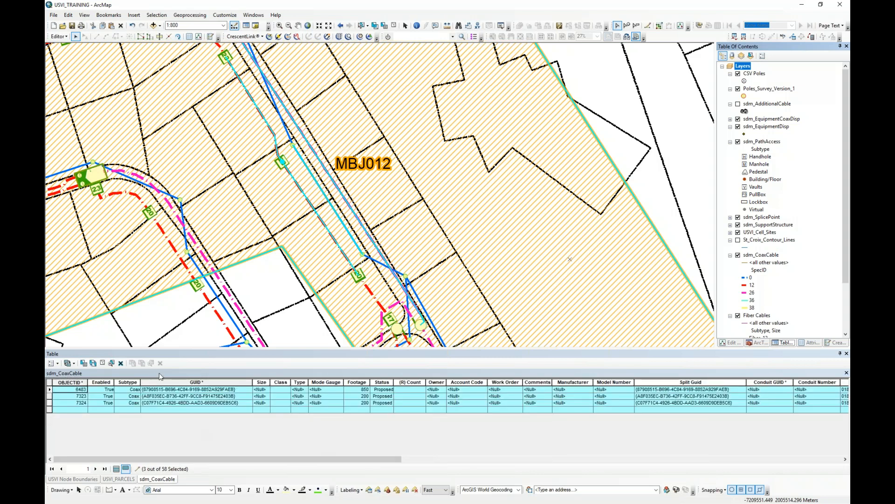
left_click(360, 380)
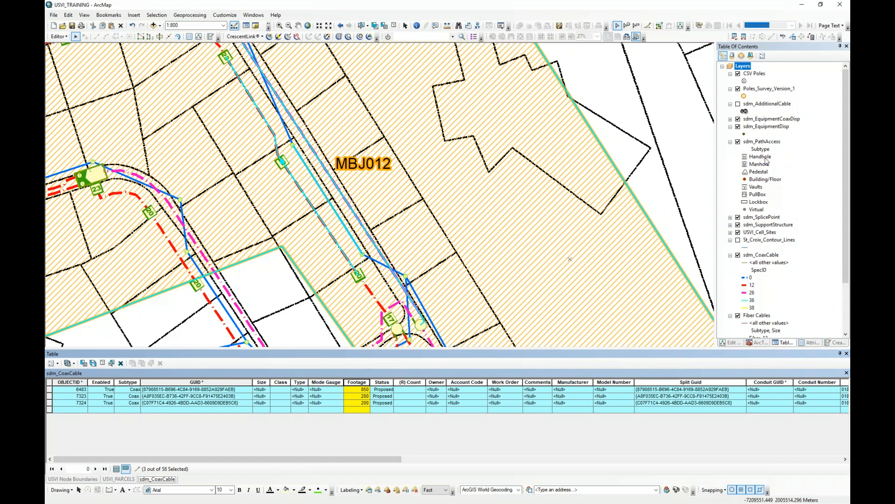
Turn on feature labels for the sdm_CoaxCable layer and look for them along the cables
scroll(770, 236, "down", 3)
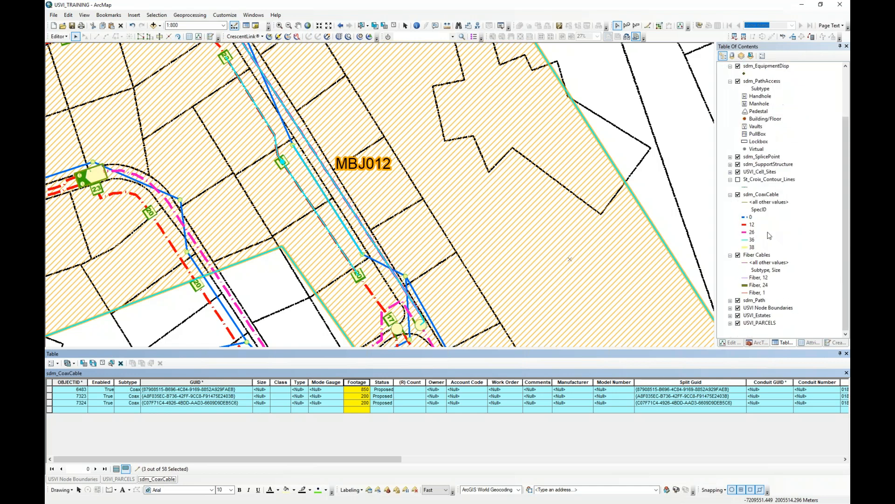
right_click(756, 198)
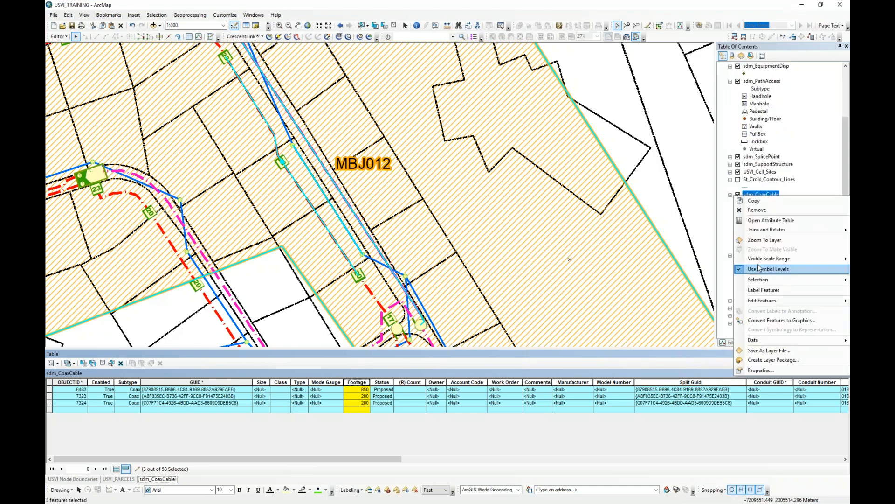
left_click(758, 289)
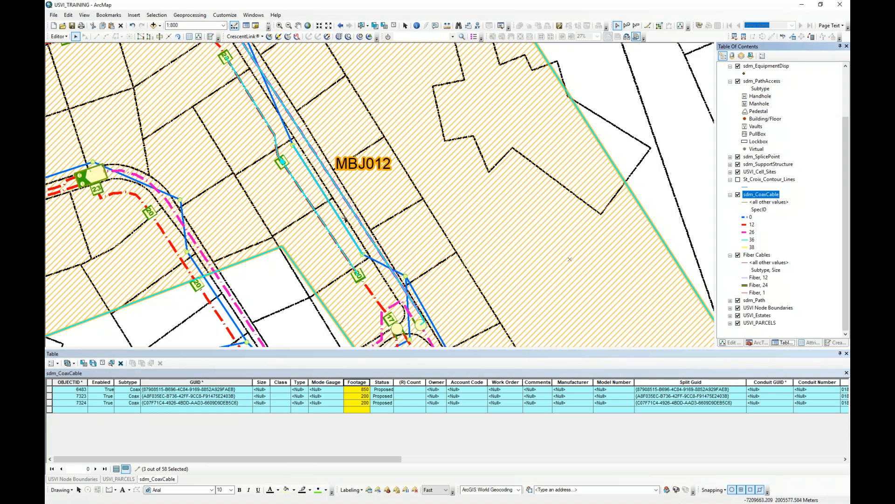
left_click_drag(345, 219, 390, 205)
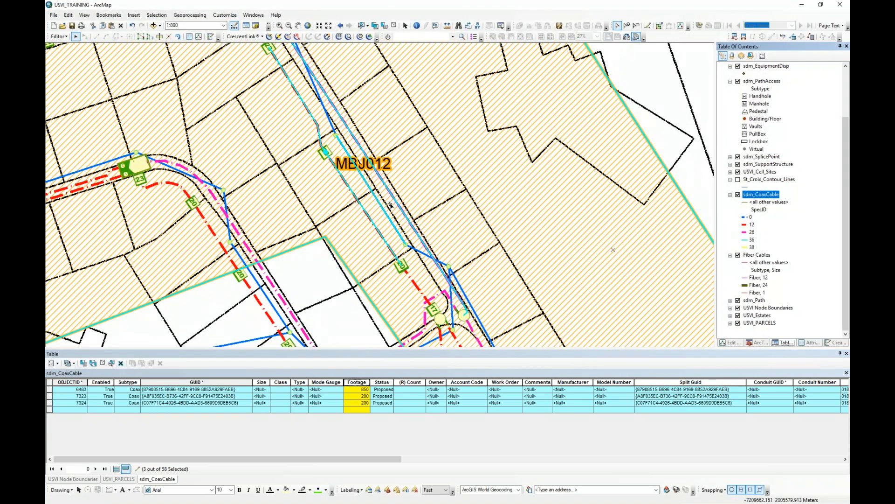
Set the label field of the sdm_CoaxCable layer to Footage in its layer properties
right_click(760, 196)
double_click(759, 197)
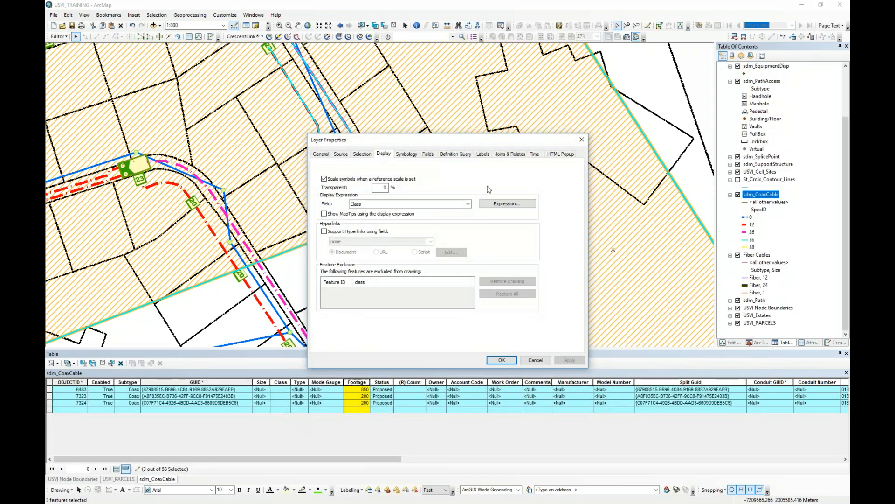
left_click_drag(470, 140, 573, 60)
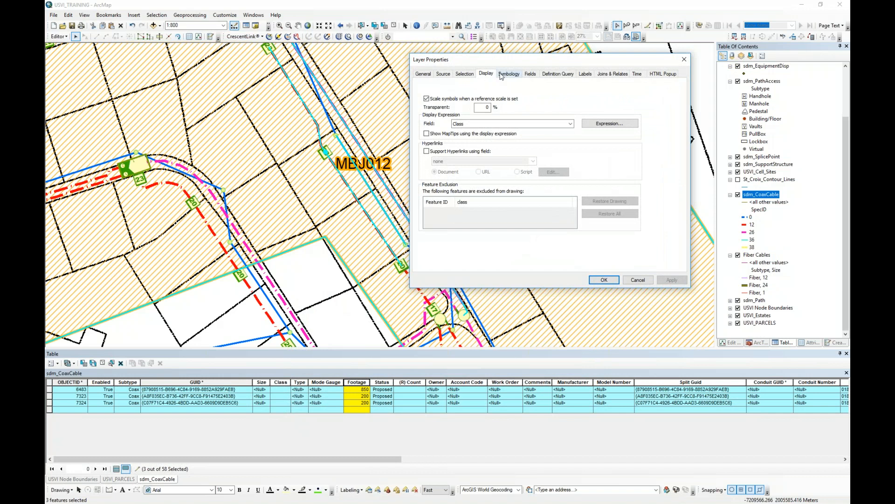
left_click(585, 75)
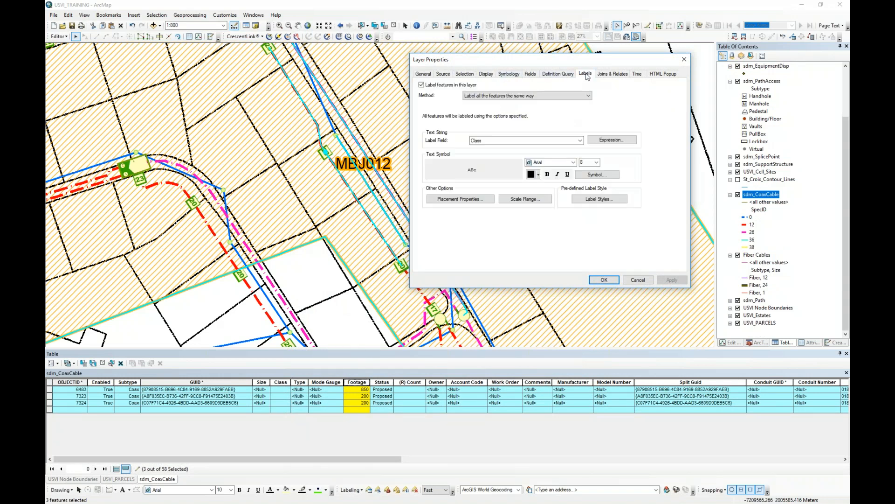
left_click(580, 140)
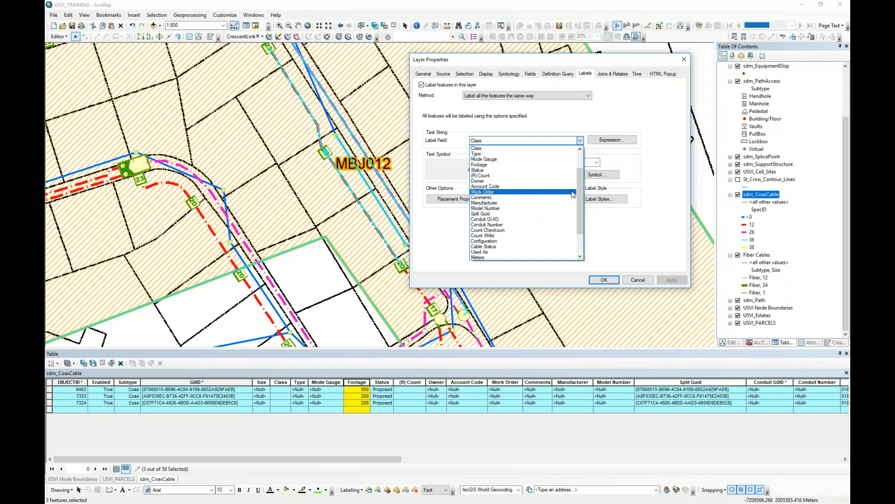
left_click(531, 165)
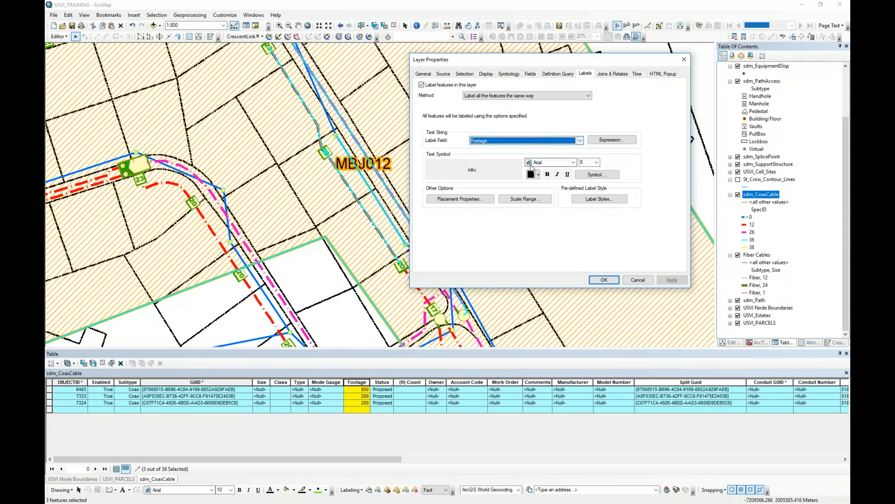
Give the sdm_CoaxCable labels the predefined Ocean text style and apply the layer properties
left_click(597, 175)
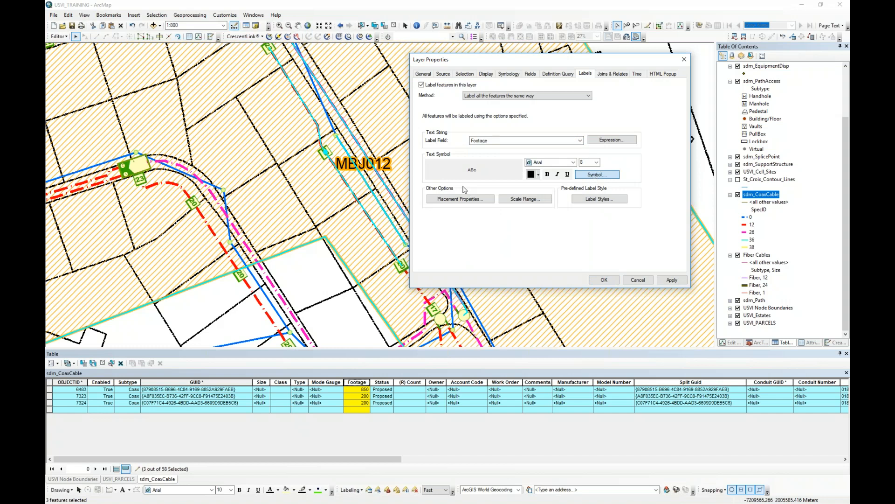
scroll(386, 223, "down", 2)
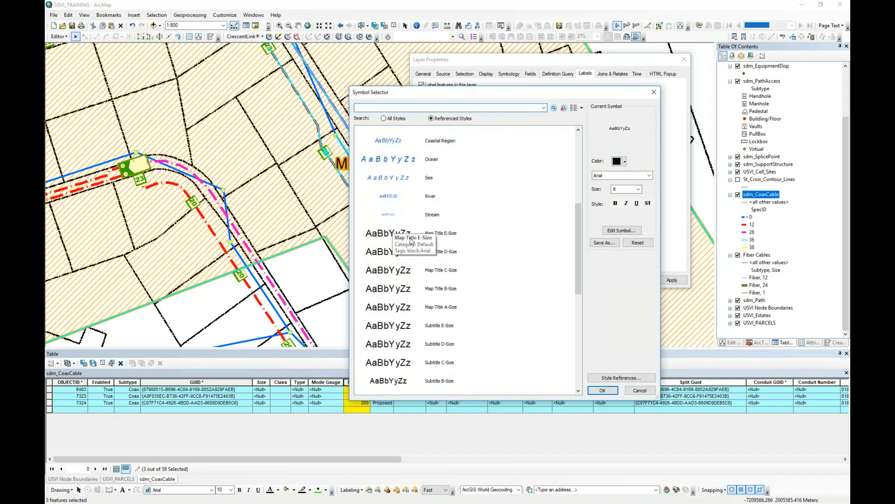
left_click(388, 161)
left_click(603, 390)
left_click(670, 280)
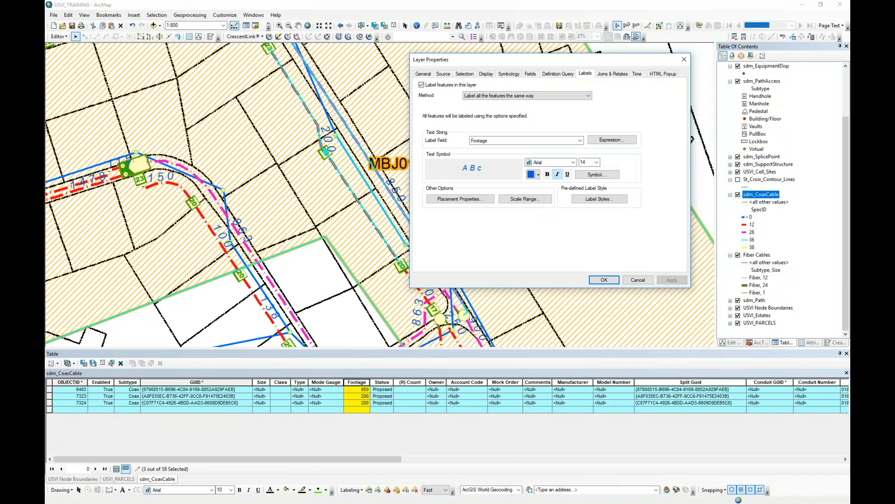
left_click(606, 281)
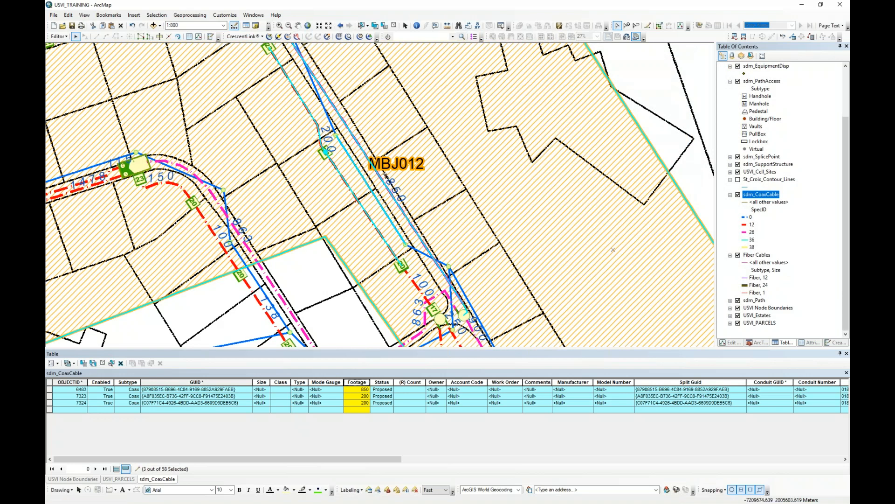
scroll(389, 187, "down", 2)
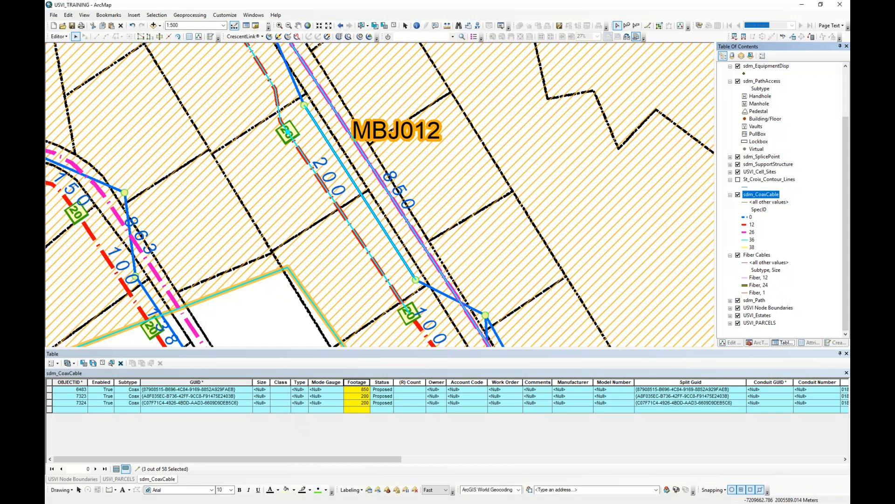
Change the point symbol of the sdm_EquipmentDisp layer to Circle 11
scroll(796, 156, "up", 3)
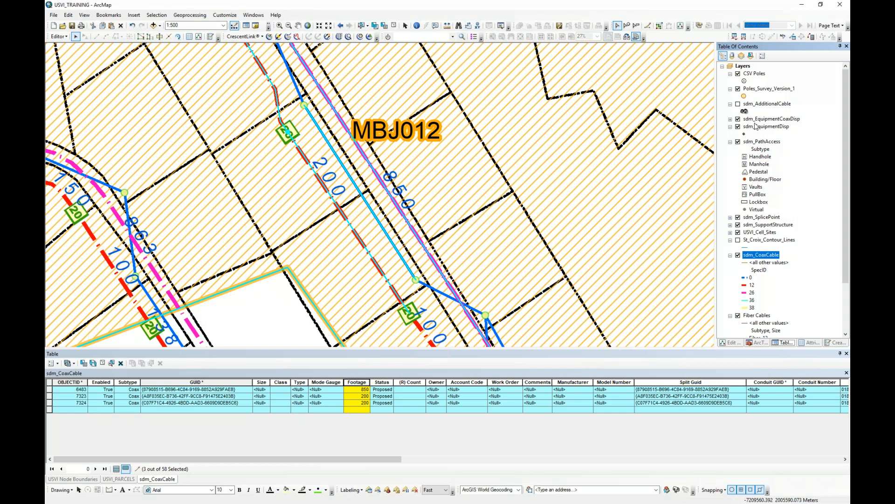
left_click(744, 135)
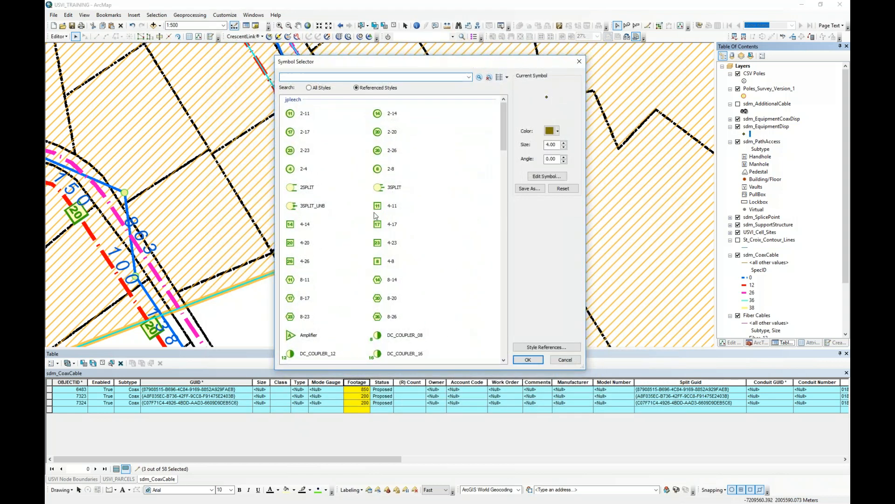
scroll(376, 217, "down", 12)
scroll(369, 195, "down", 5)
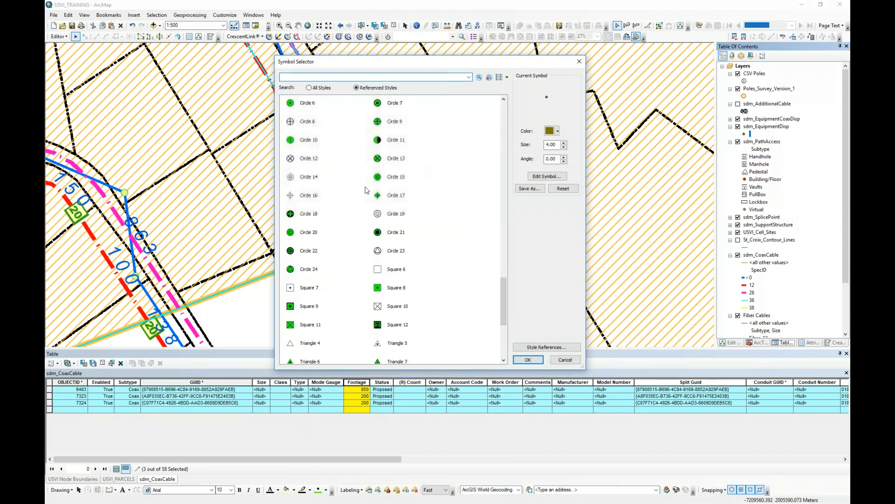
left_click(379, 140)
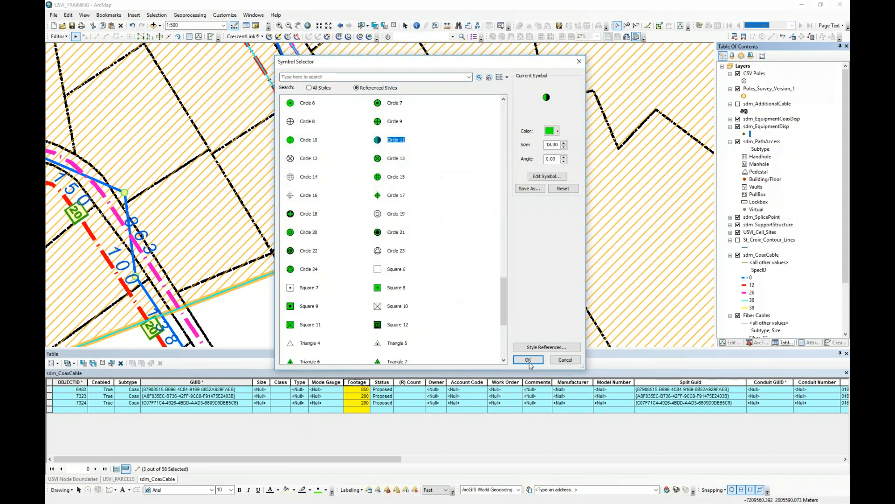
left_click(528, 359)
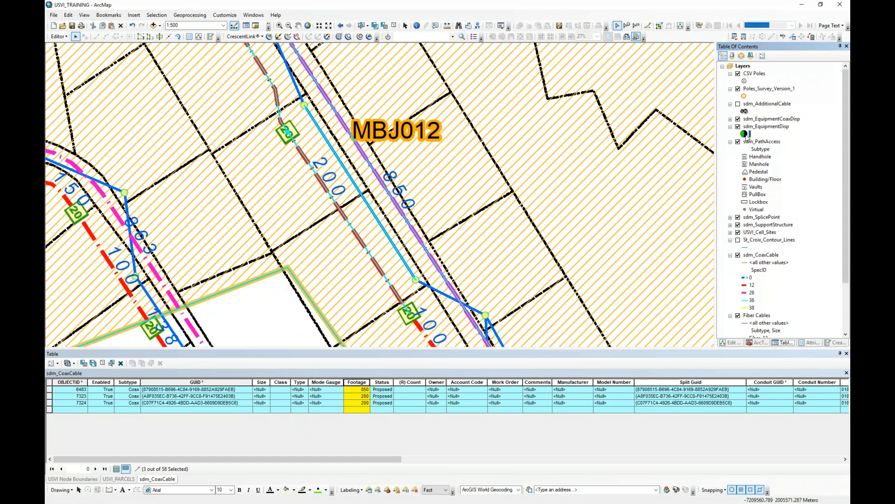
left_click(745, 134)
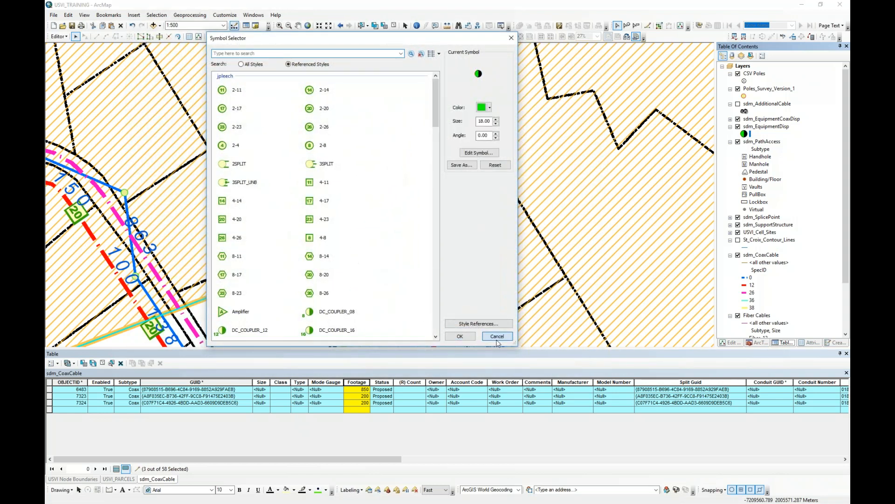
left_click(497, 336)
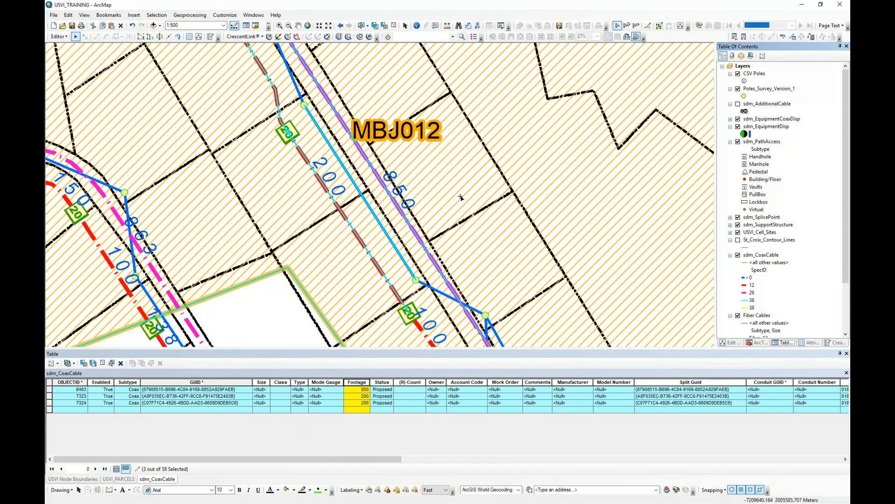
Clear all selected features in the map
scroll(459, 198, "up", 1)
scroll(460, 198, "up", 1)
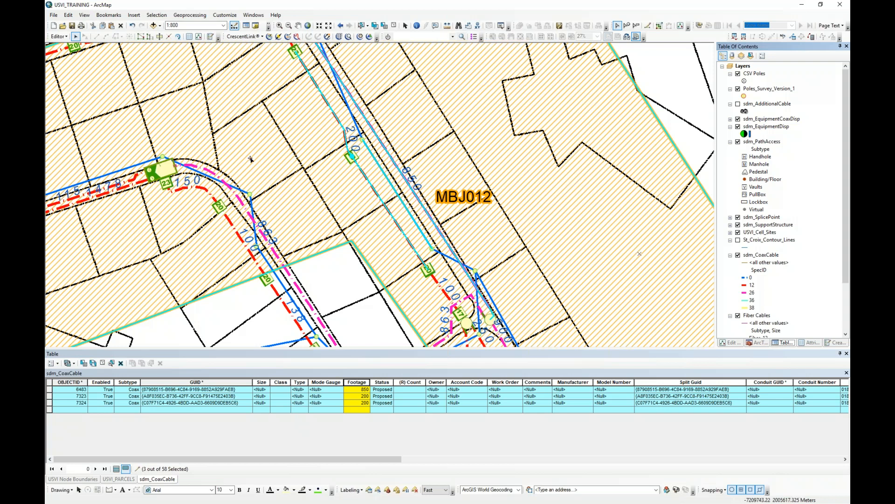
scroll(197, 198, "down", 2)
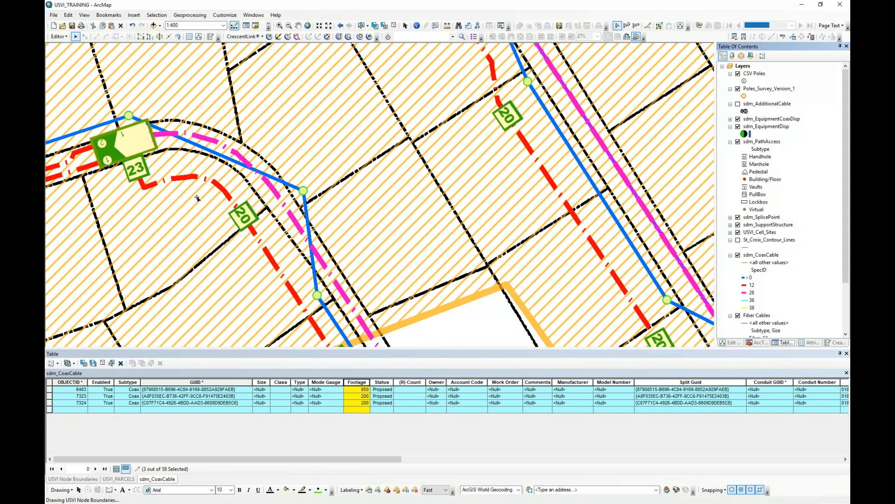
left_click_drag(250, 177, 428, 165)
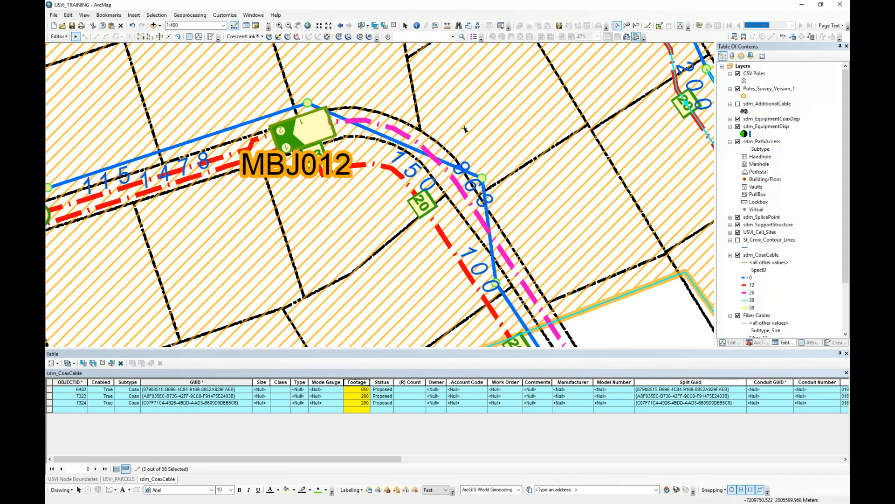
left_click(394, 25)
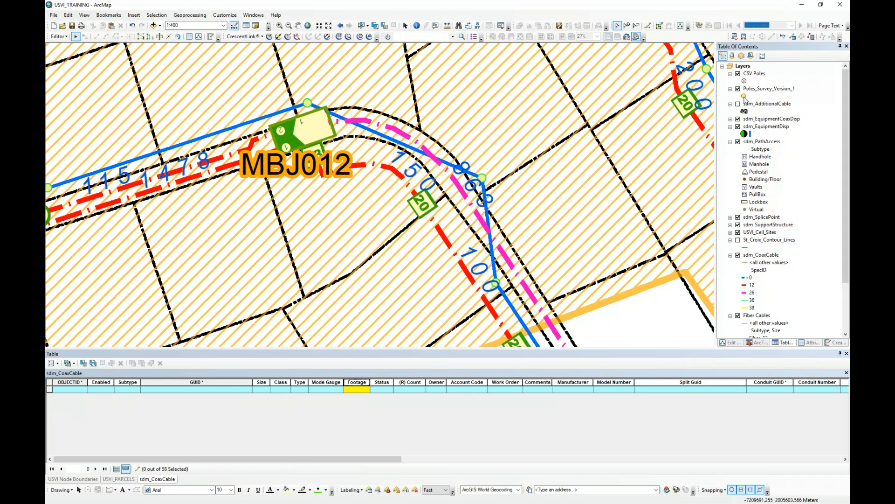
scroll(432, 117, "down", 2)
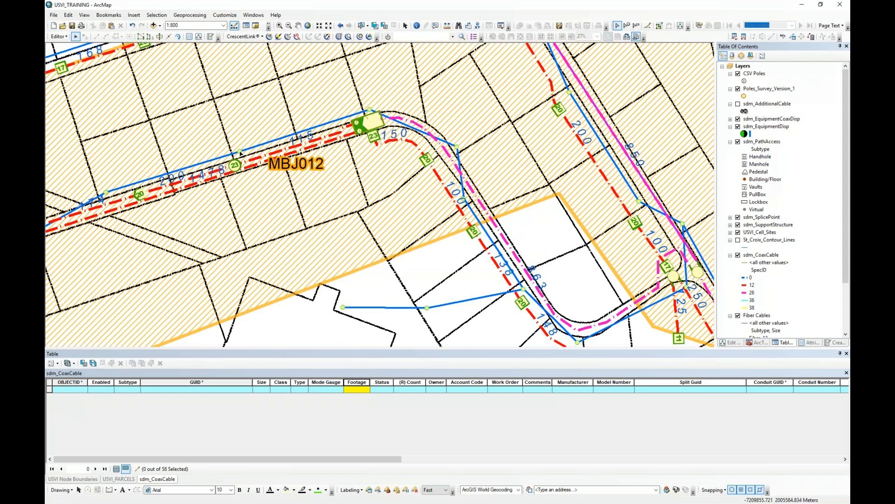
left_click(241, 153)
left_click(261, 167)
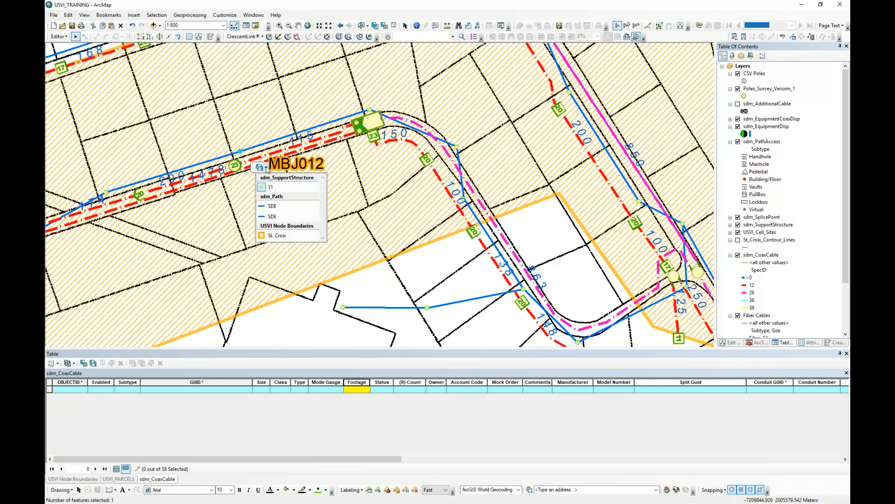
left_click(271, 187)
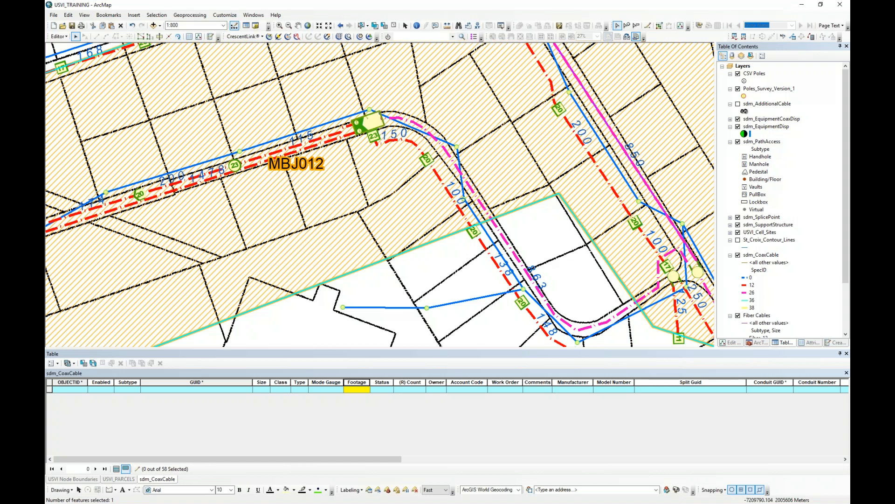
left_click(371, 111)
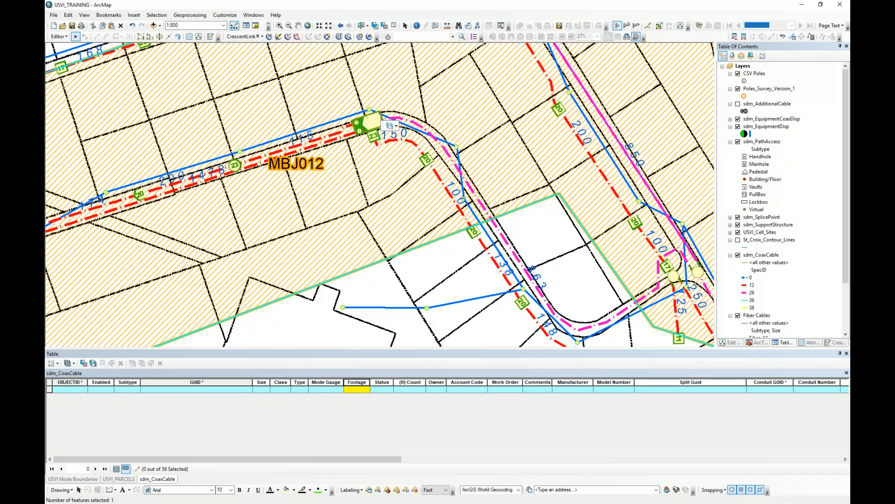
left_click(396, 127)
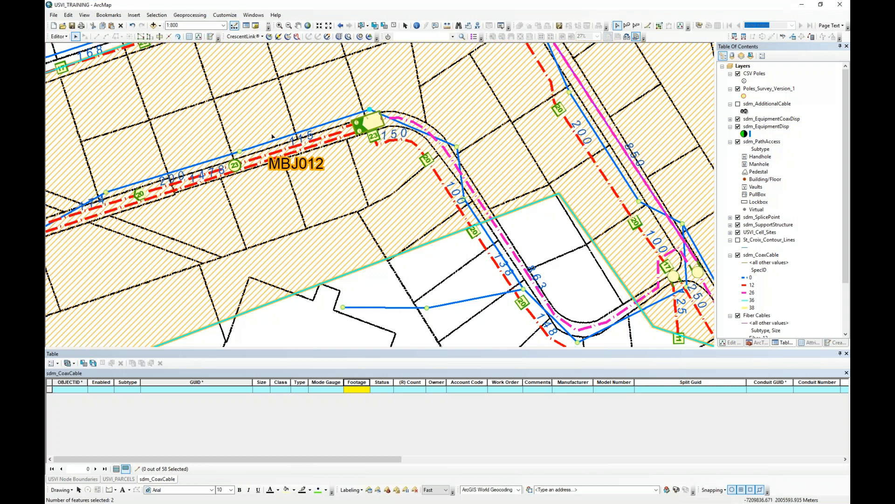
Select the three consecutive sdm_SupportStructure poles along the path leading into the road bend, adding each to the selection
left_click(264, 165)
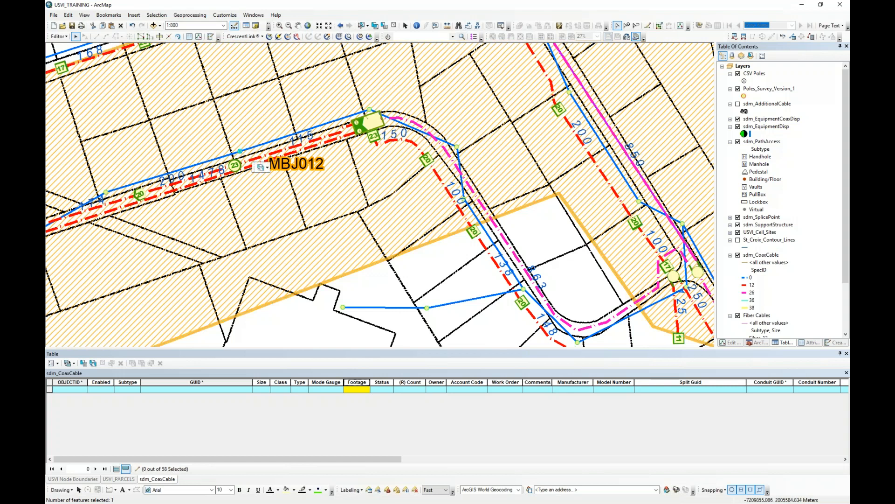
left_click(268, 169)
left_click(370, 110, "shift")
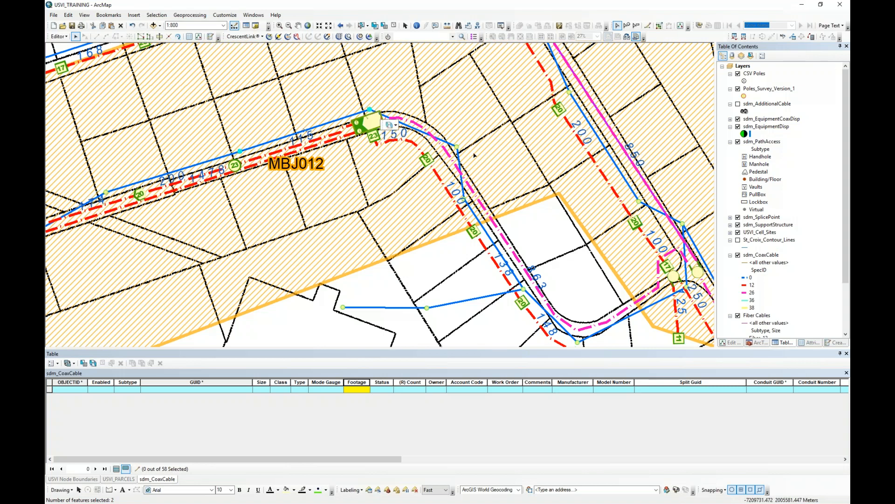
left_click(457, 147, "shift")
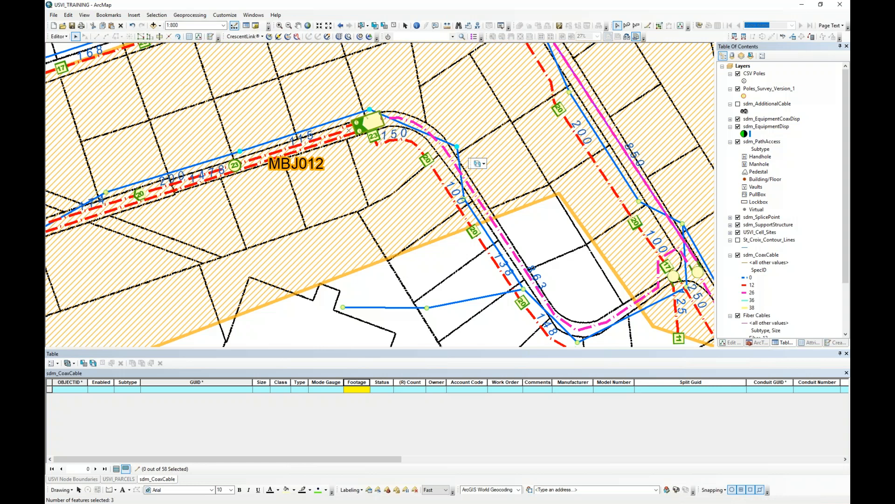
left_click(480, 163)
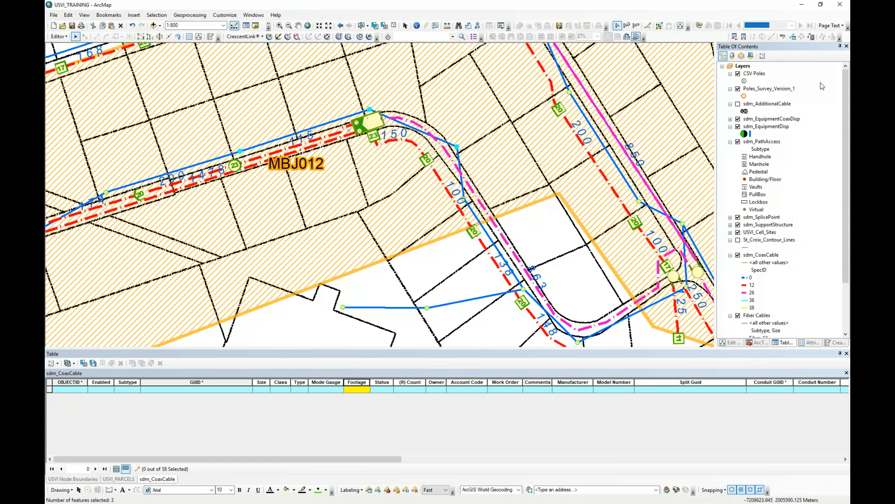
Open the attribute table showing only the selected sdm_SupportStructure features and highlight its comments column
left_click(752, 56)
right_click(745, 76)
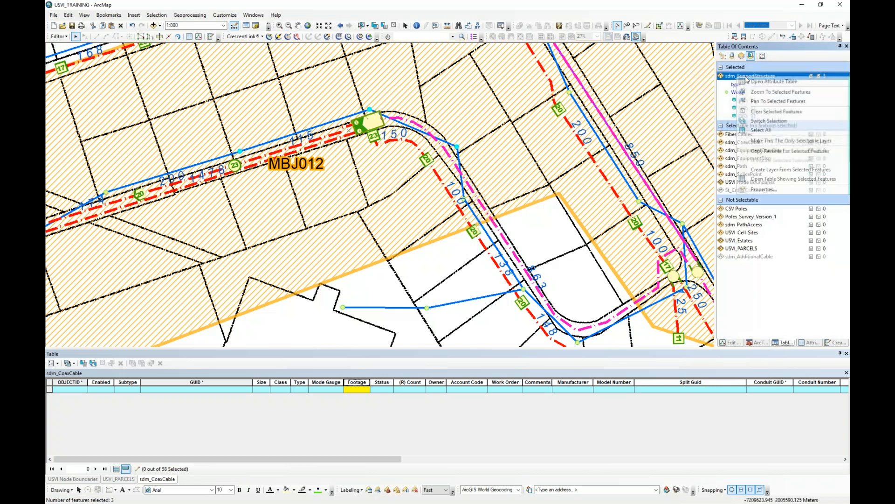
left_click(774, 180)
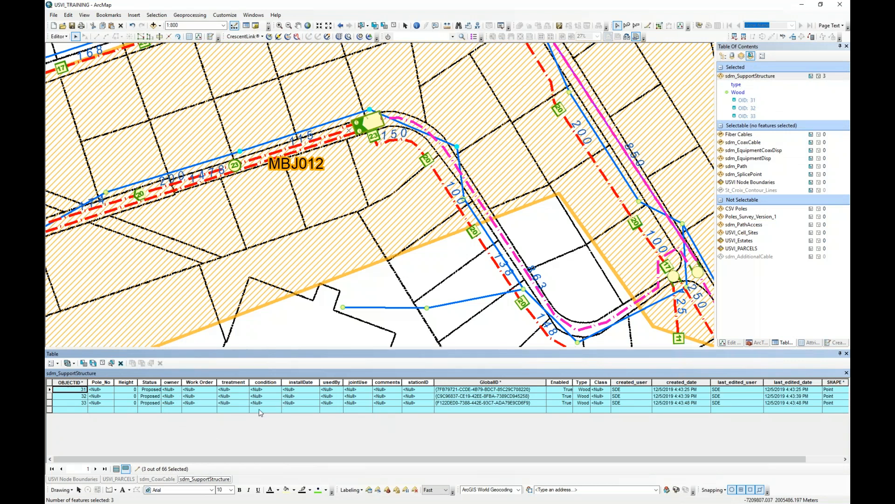
left_click_drag(285, 459, 321, 462)
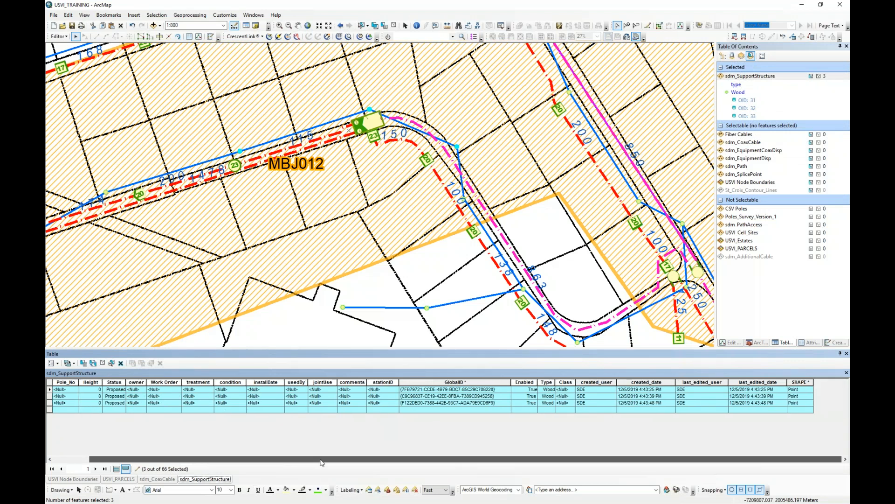
left_click_drag(429, 461, 467, 462)
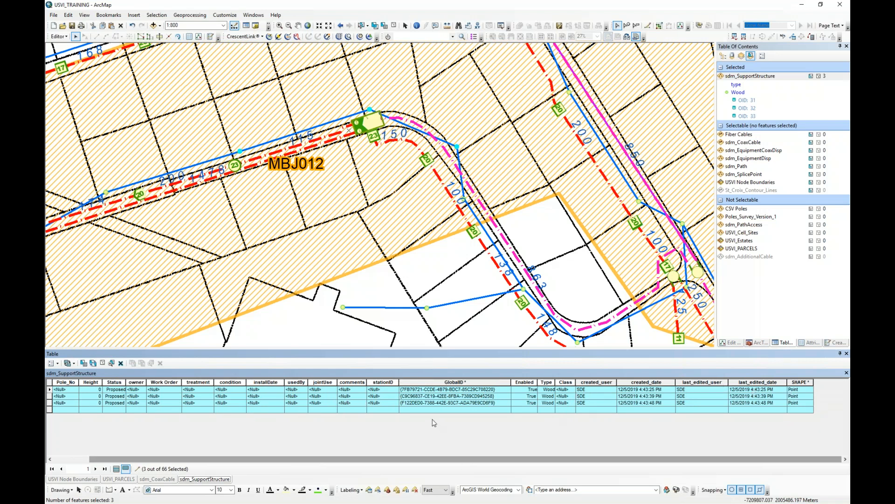
left_click(352, 382)
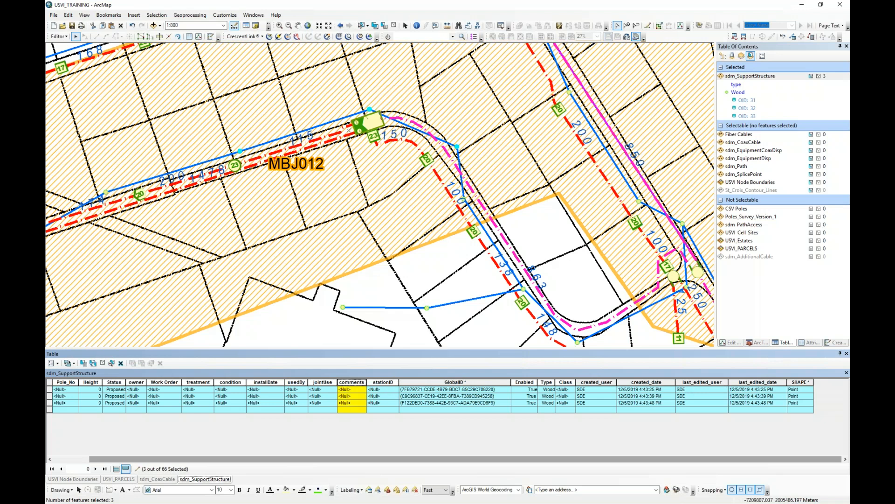
Set the owner to To Be Determined for the first selected pole and to Other - Define in Comments for the second, widening the owner column
left_click(351, 391)
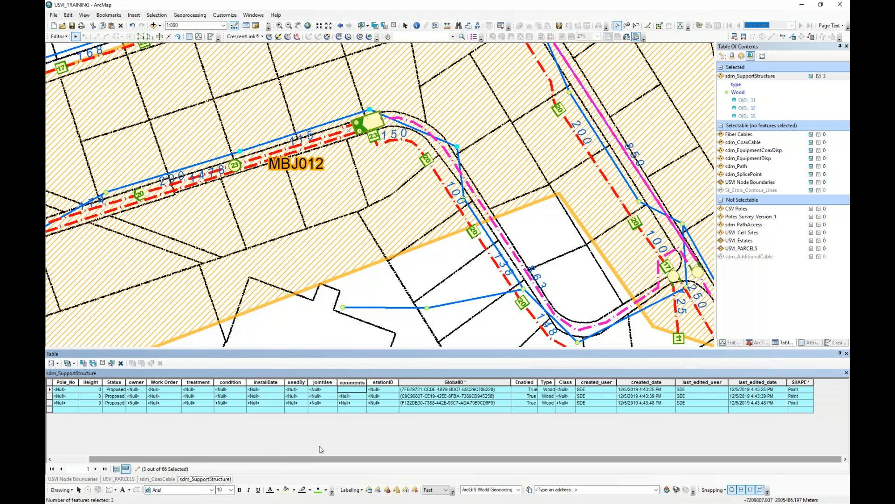
left_click(136, 390)
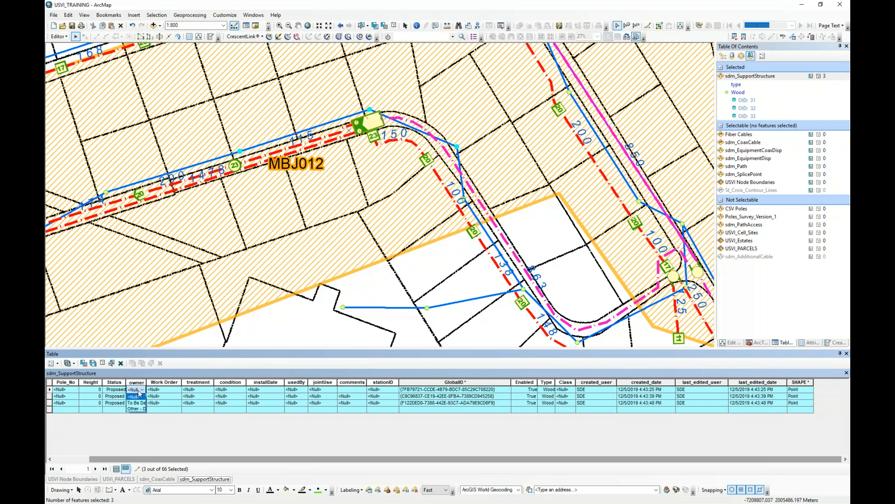
left_click(136, 402)
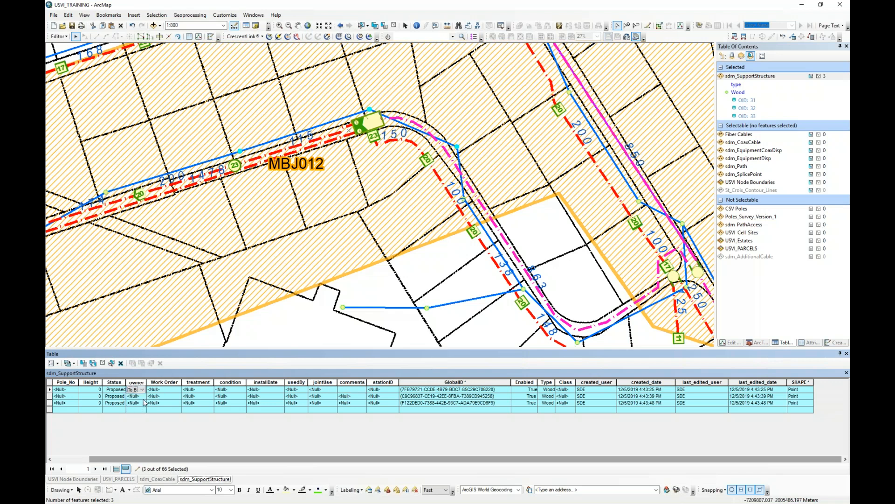
left_click_drag(146, 382, 196, 382)
left_click(171, 396)
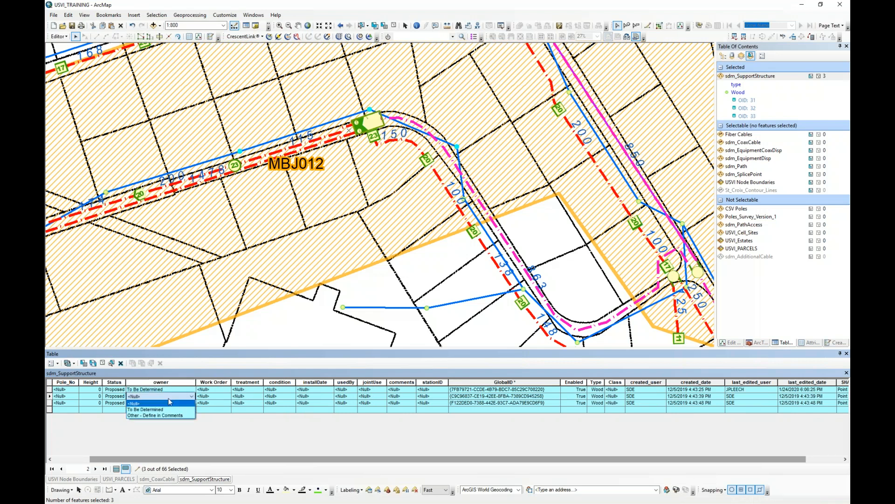
left_click(148, 416)
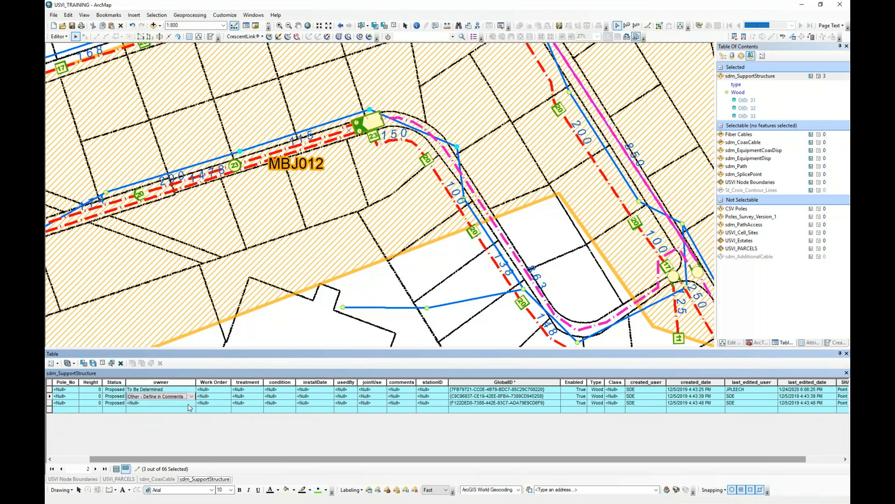
Examine the owner choices offered for the third selected pole and return to the second pole's owner value
left_click(165, 404)
left_click(192, 403)
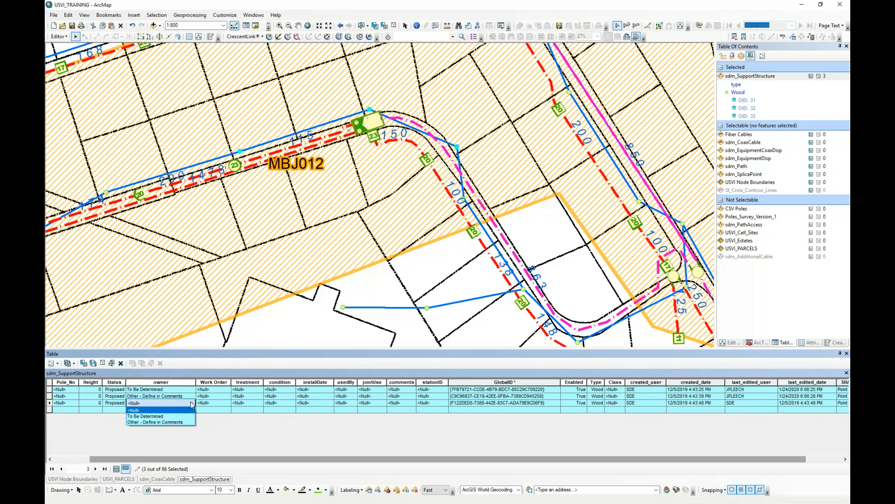
left_click(162, 417)
left_click(178, 395)
left_click(194, 383)
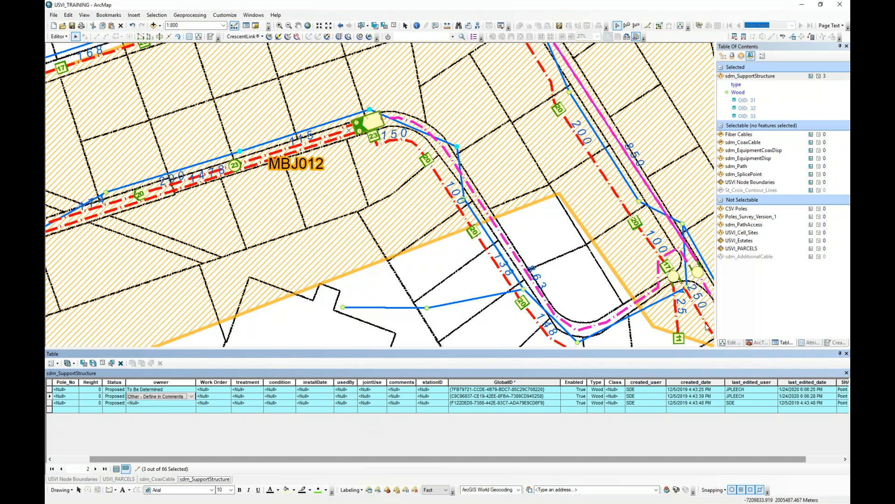
List the layers by drawing order and open the symbology properties of the Poles_Survey_Version_1 layer
left_click(723, 56)
left_click(757, 90)
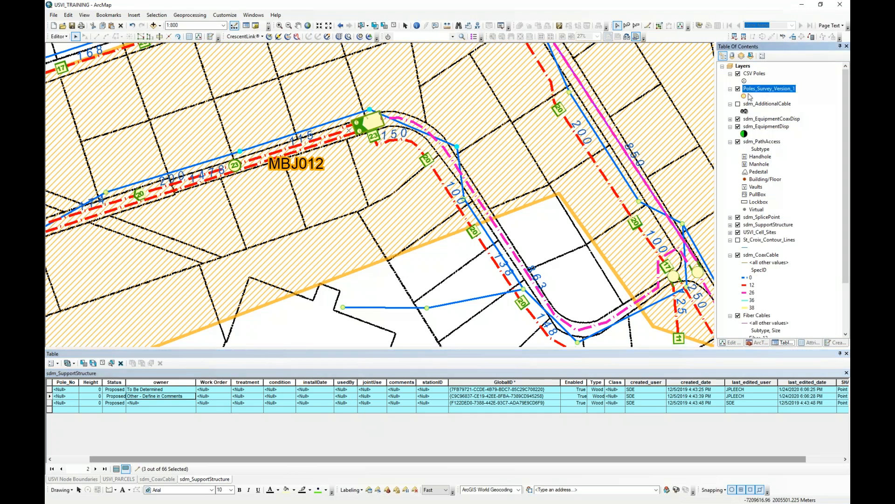
left_click(762, 93)
left_click_drag(454, 143, 562, 75)
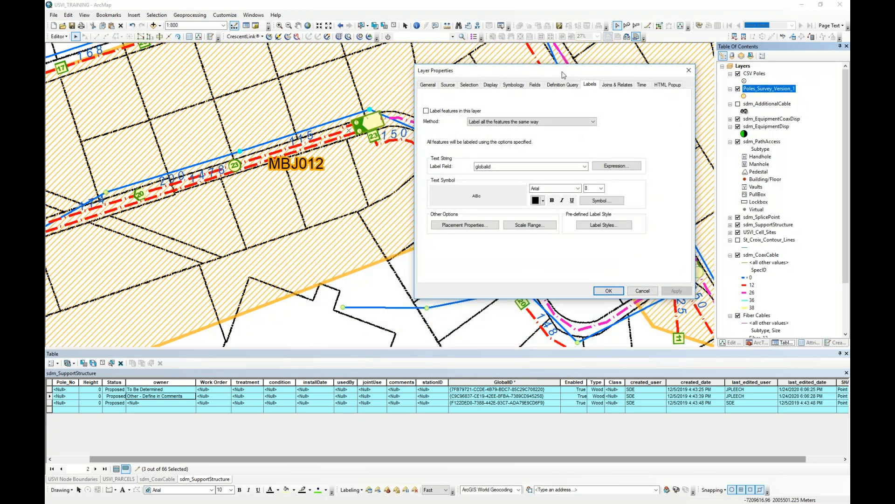
left_click(512, 85)
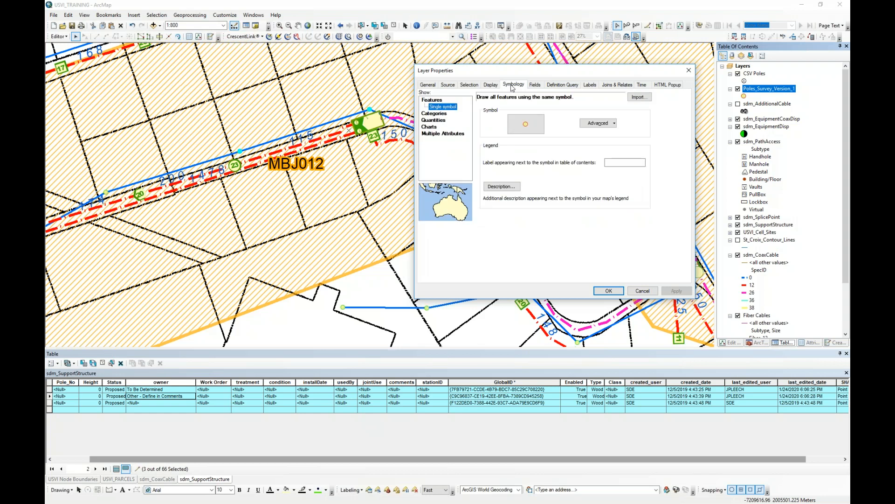
Categorize the Poles_Survey_Version_1 layer by unique values using owner as the value field
left_click(437, 114)
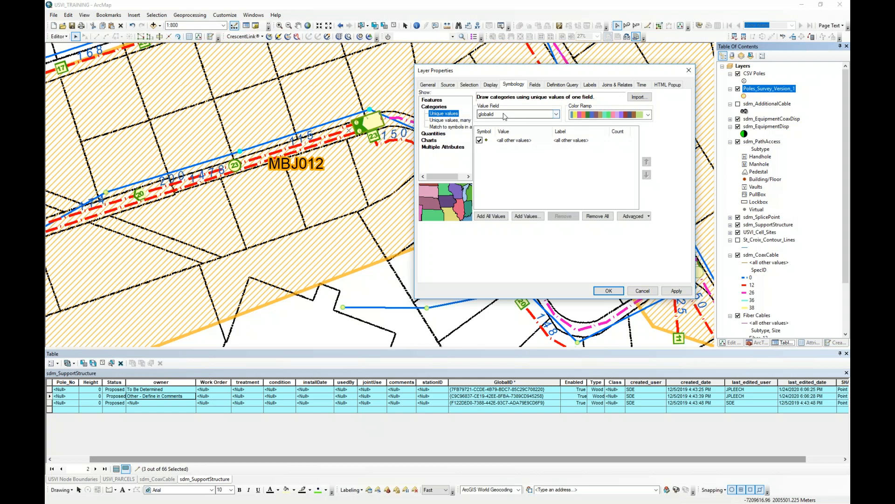
left_click(431, 101)
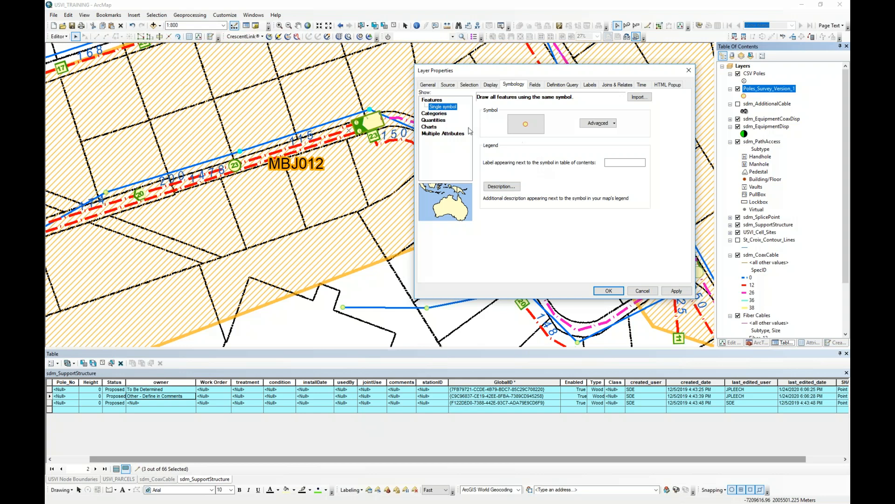
left_click(435, 113)
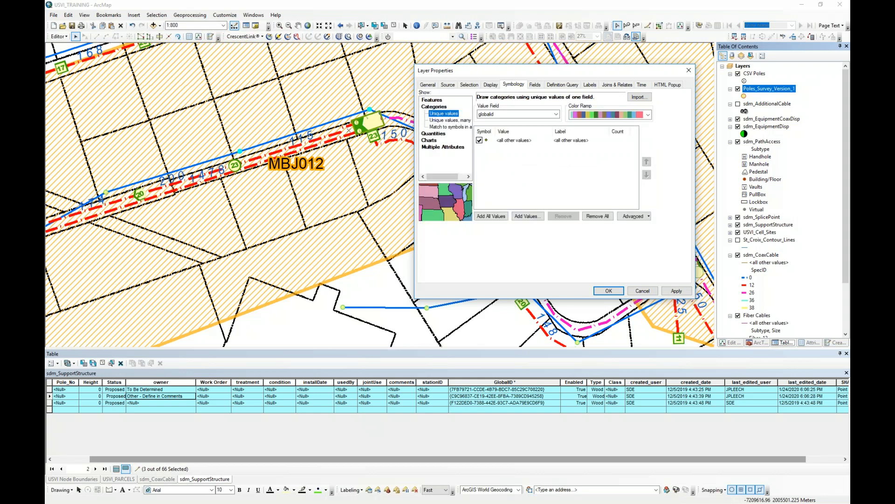
left_click(557, 114)
left_click(586, 70)
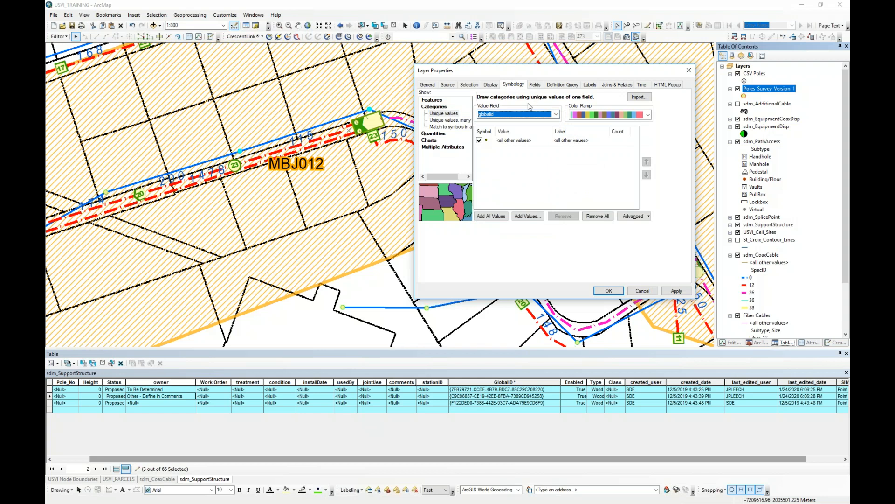
left_click(553, 114)
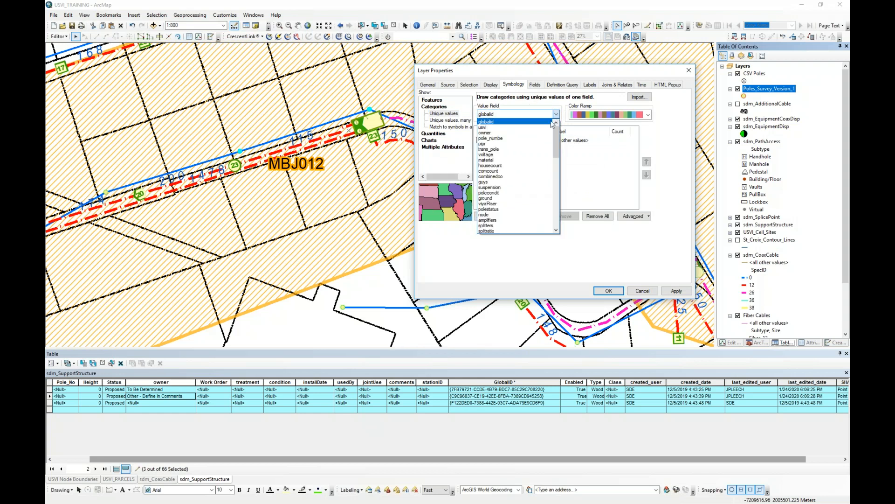
left_click(486, 133)
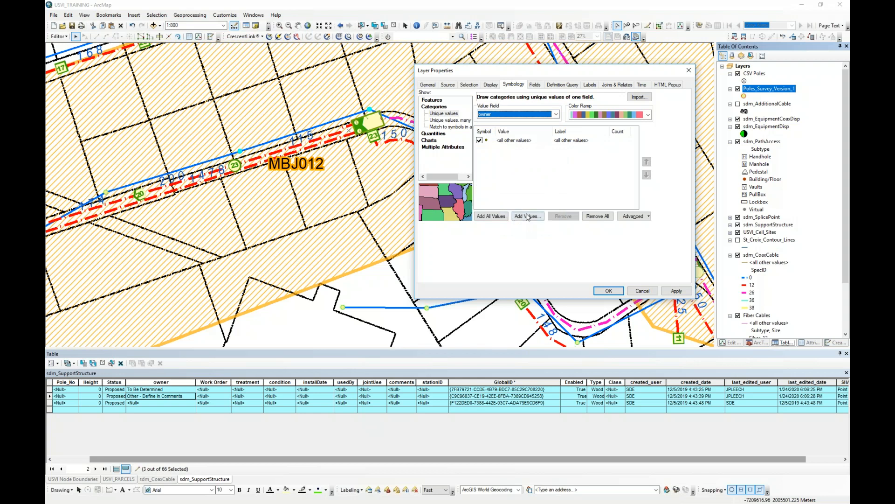
Add the Power and Viya owner values to the layer's symbol categories
left_click(528, 216)
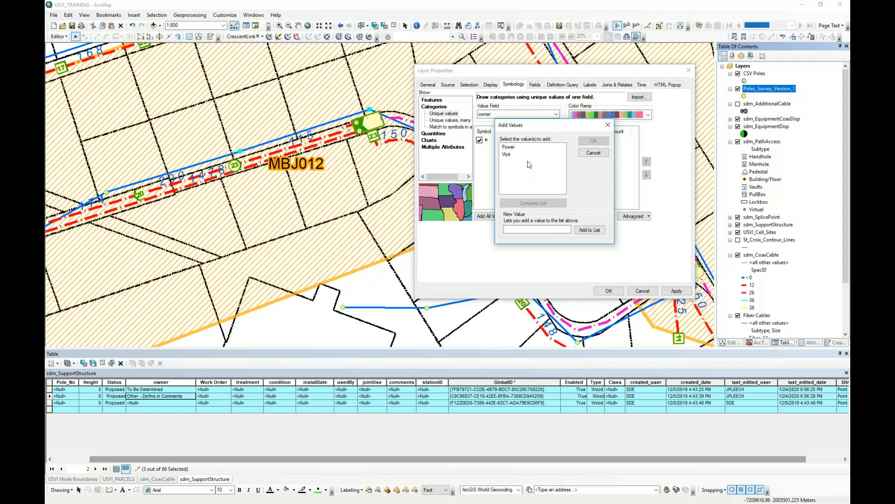
left_click(511, 155)
left_click(509, 147, "ctrl")
left_click(593, 141)
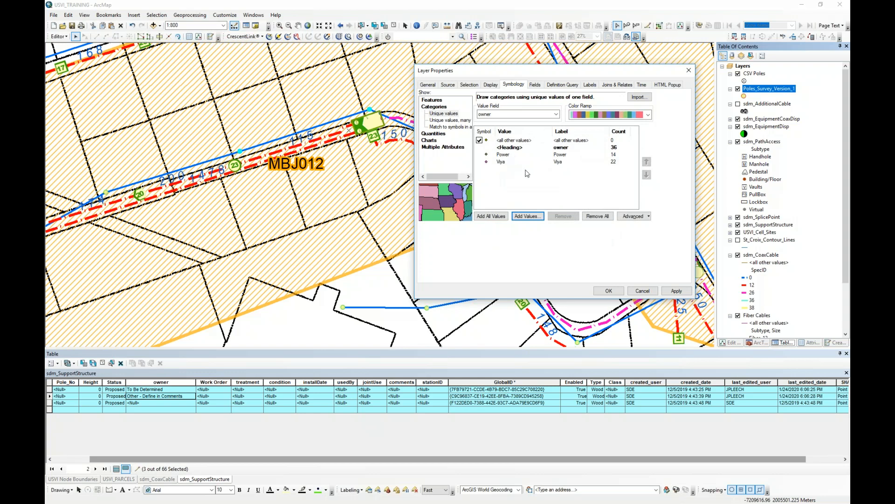
Search all styles for "pole" and assign the orange exterior_lighting_point POLE_MOUNT symbol to the Viya category
double_click(487, 163)
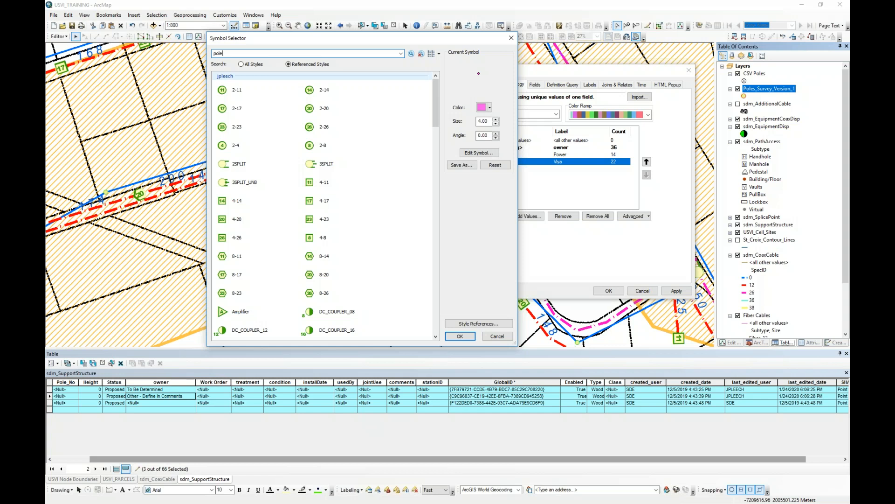
key("Return")
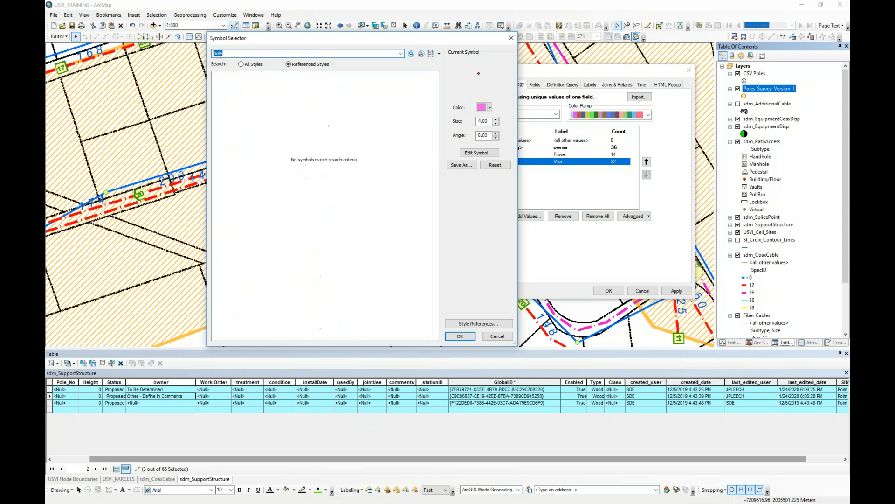
left_click(240, 64)
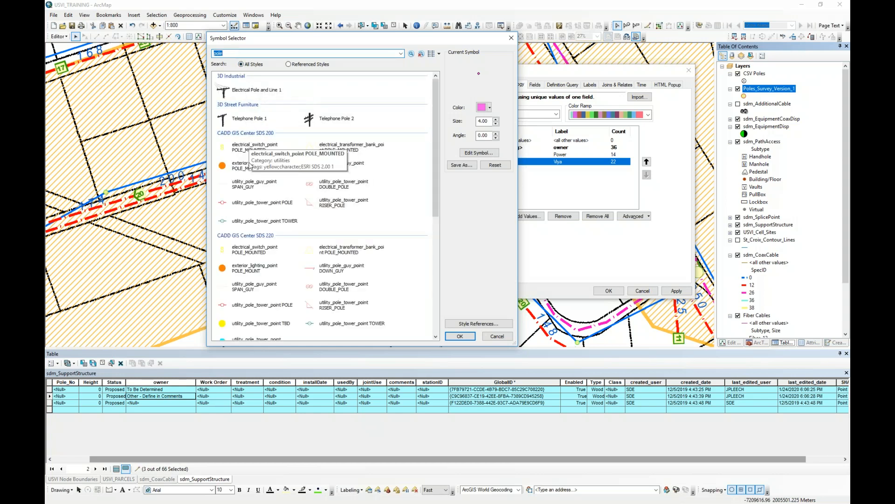
left_click(240, 167)
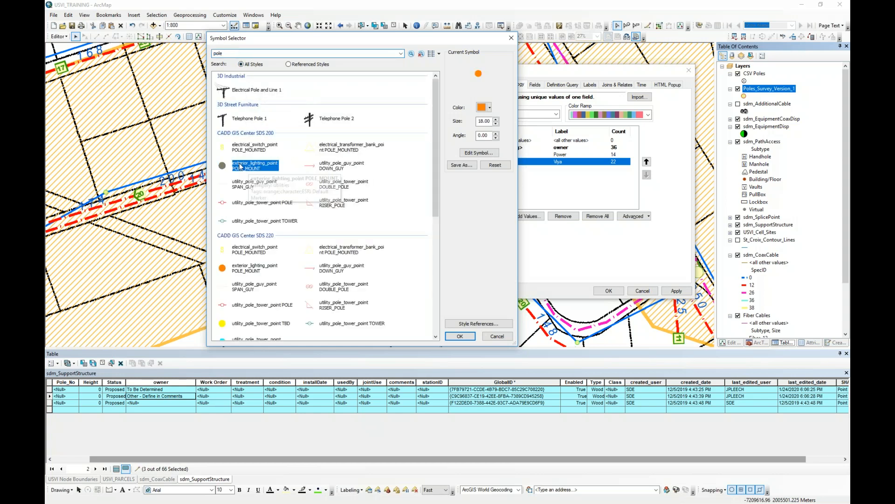
left_click(460, 336)
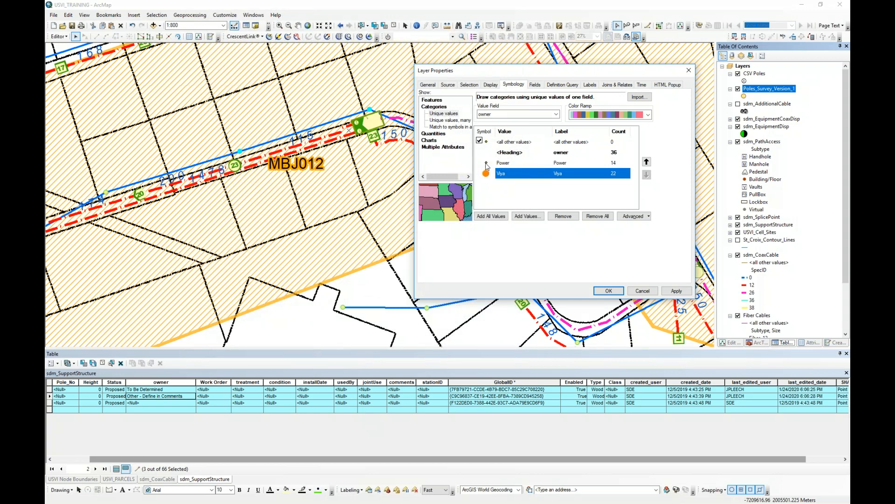
Search the symbols for "power" and "pole", and assign the blue utility_pole_tower_point UNKNOWN symbol to the Power category
double_click(487, 163)
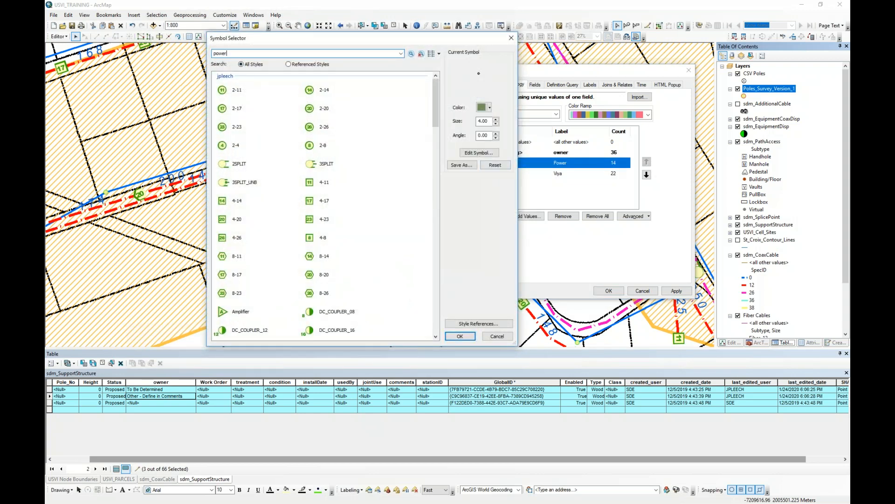
type("power")
key("Return")
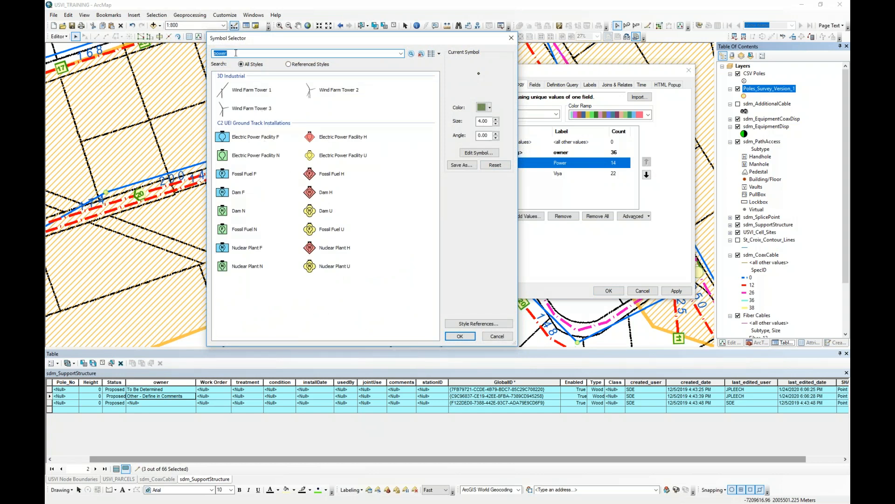
type("p")
key("Return")
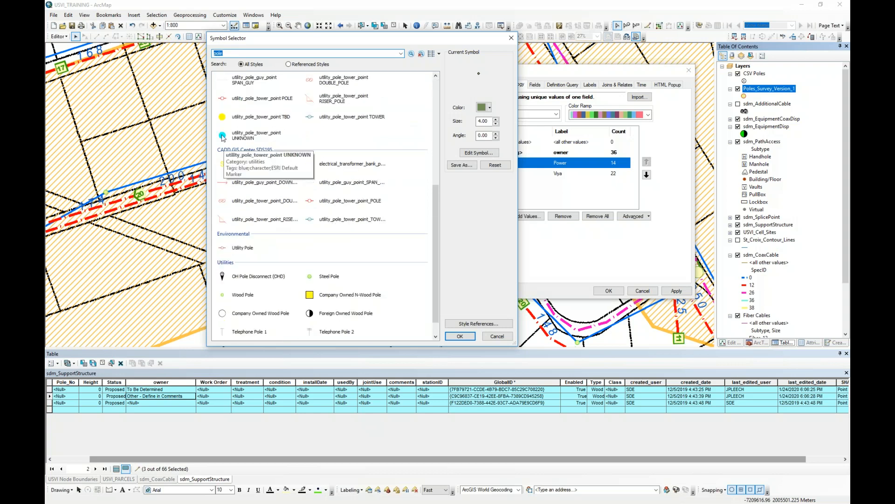
left_click(223, 137)
left_click(466, 337)
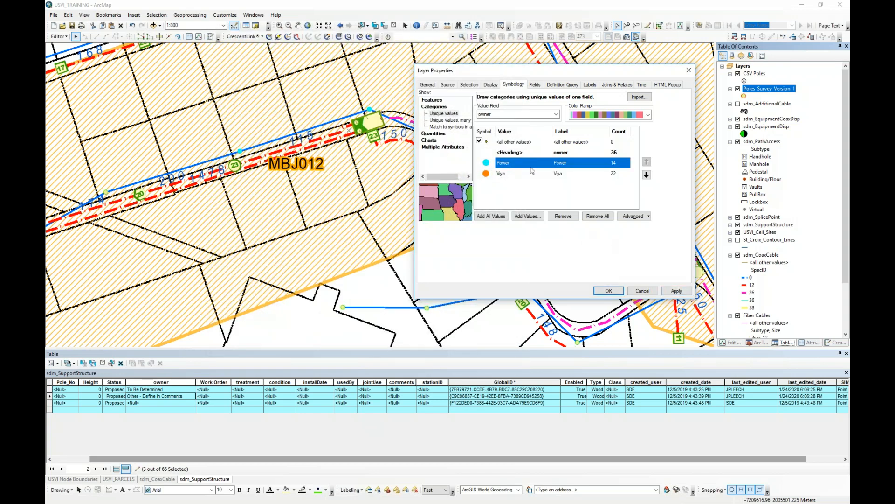
Assign the Company Owned Wood Pole symbol to all other values and apply the symbology to the Poles_Survey_Version_1 layer
left_click(489, 143)
double_click(488, 143)
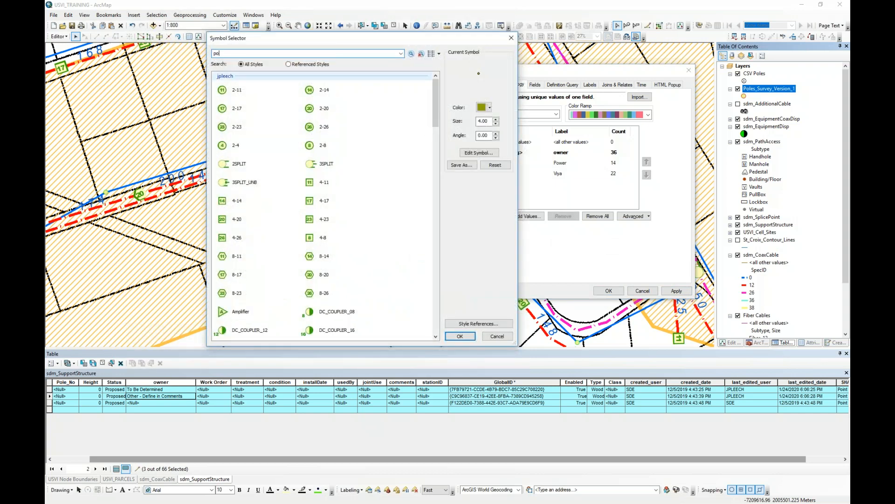
type("pole")
key("Return")
scroll(261, 181, "down", 5)
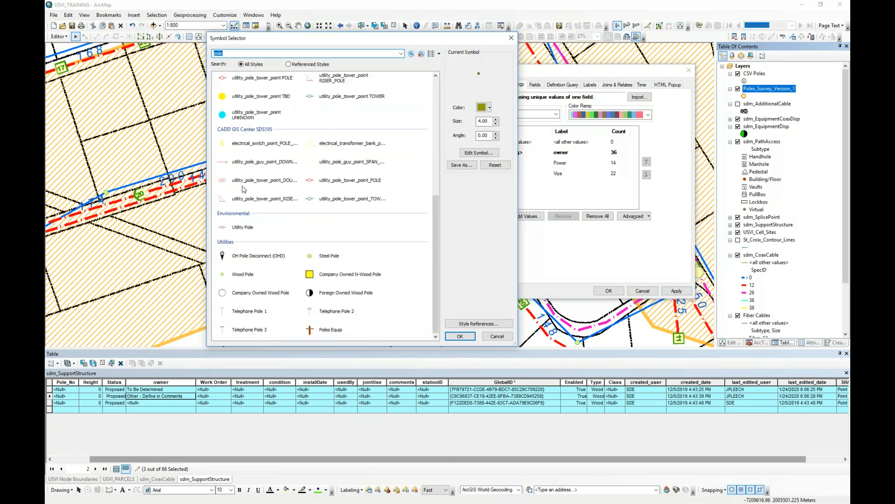
left_click(223, 294)
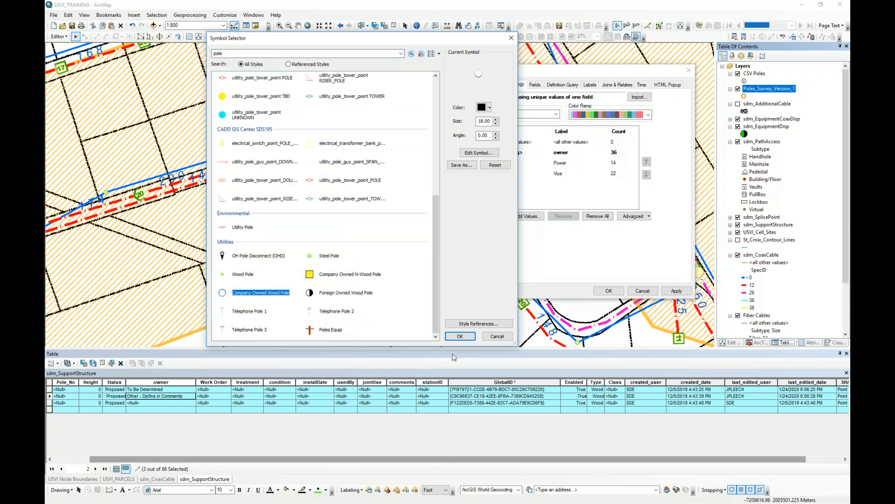
left_click(460, 335)
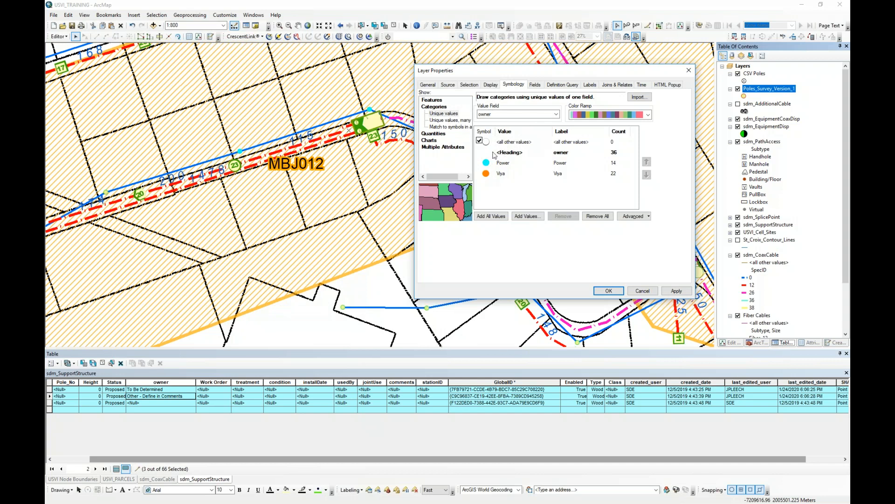
left_click(677, 291)
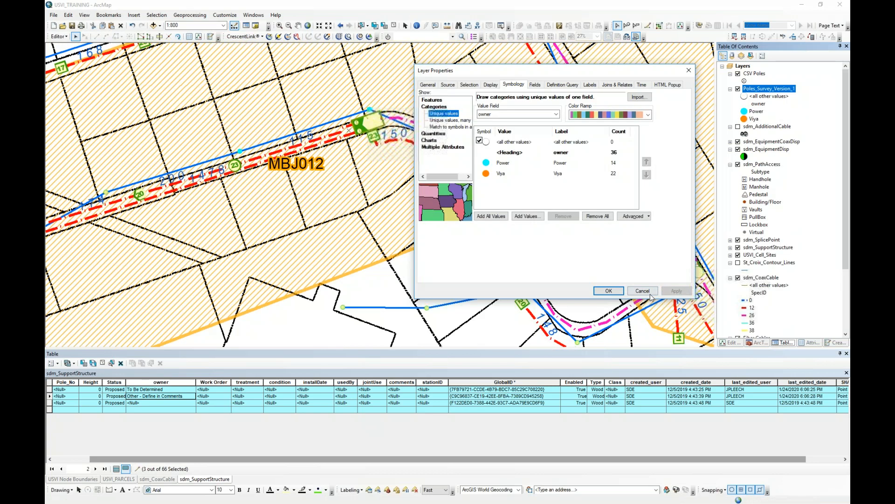
left_click(615, 291)
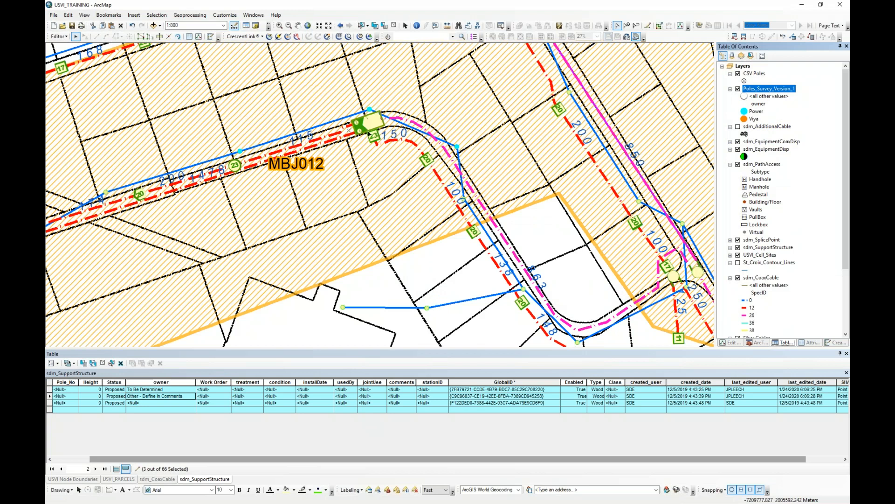
Clear the selected features and zoom the map to the full extent of the Poles_Survey_Version_1 layer
left_click(394, 26)
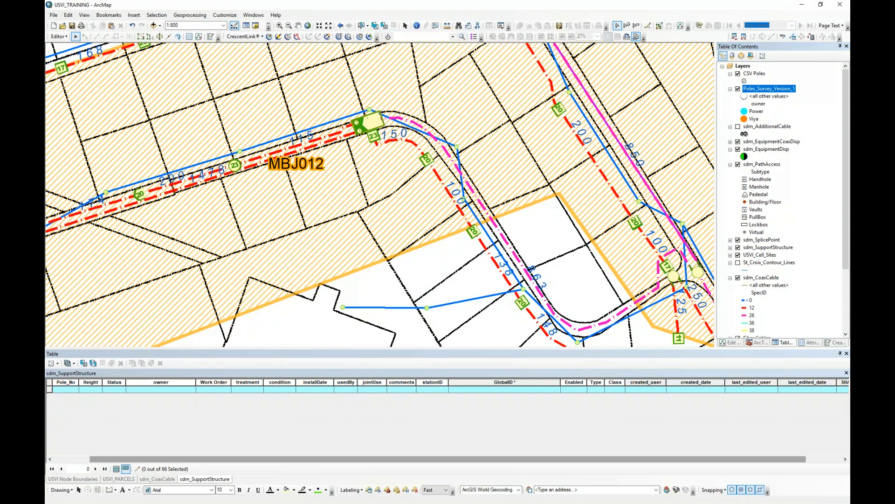
right_click(752, 90)
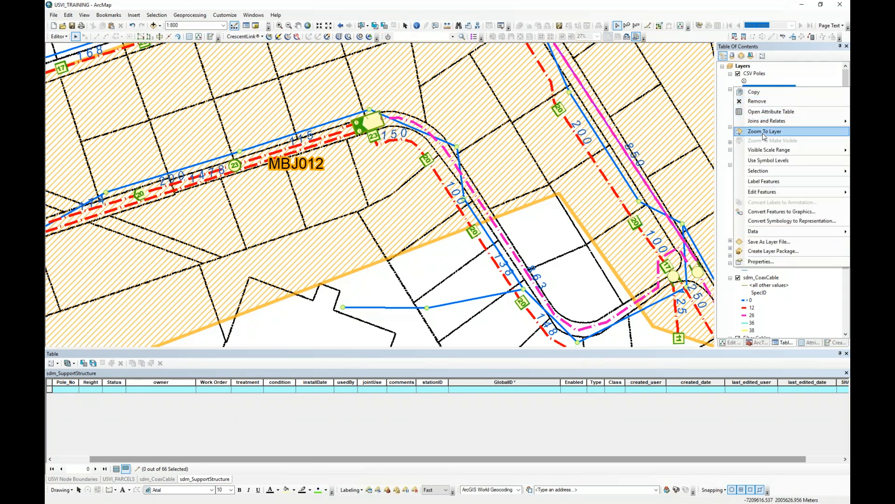
left_click(764, 131)
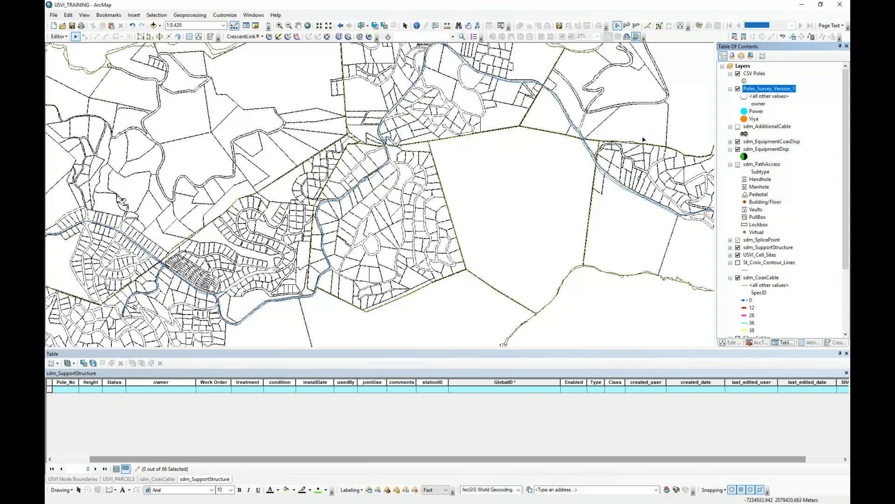
Open the Poles_Survey_Version_1 attribute table, inspect the first nine records' poles on the map, and clear the selection
right_click(765, 91)
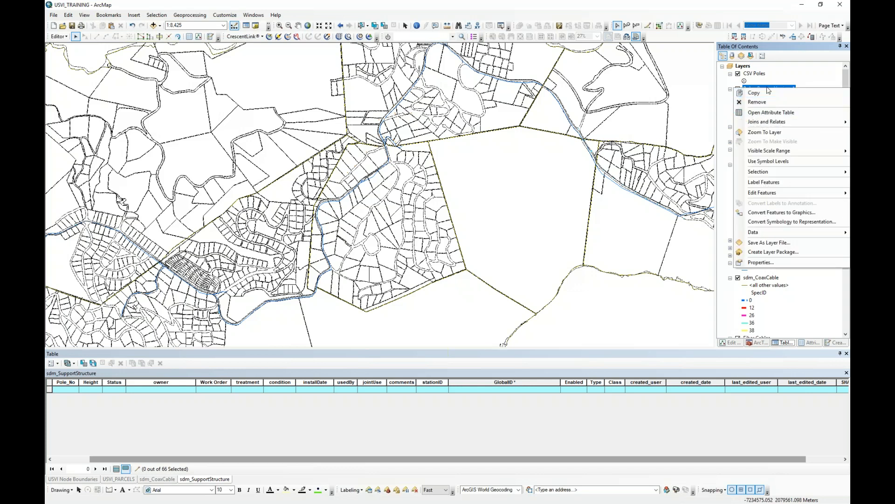
left_click(771, 113)
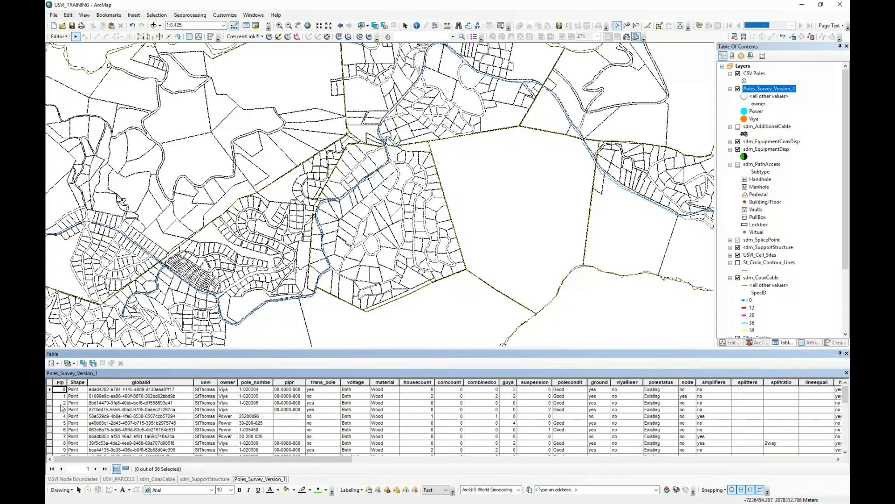
left_click_drag(49, 389, 48, 446)
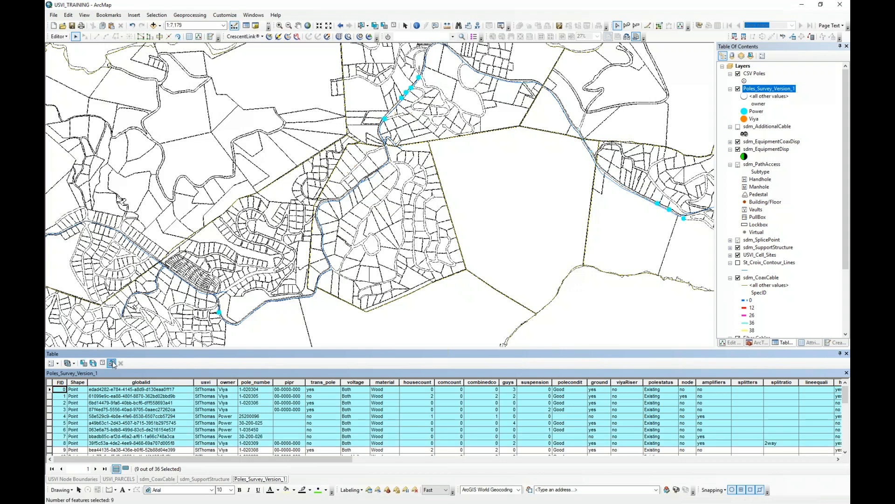
left_click(112, 363)
scroll(324, 204, "down", 3)
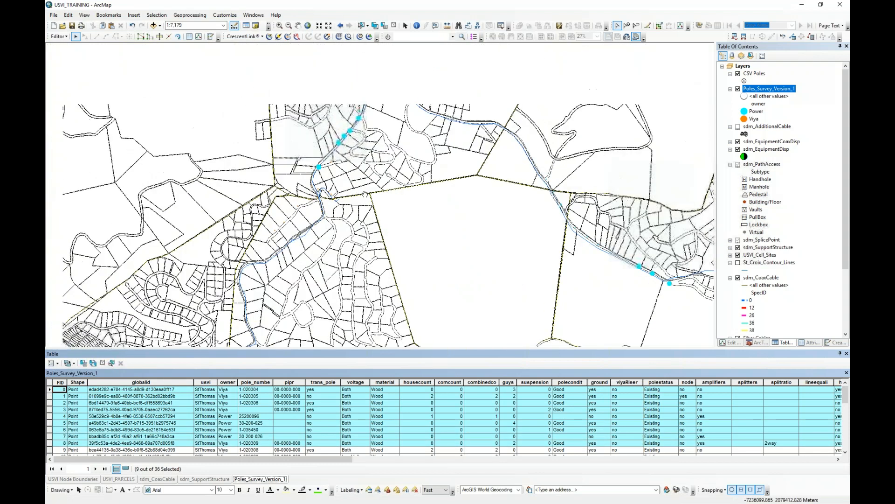
scroll(352, 133, "down", 8)
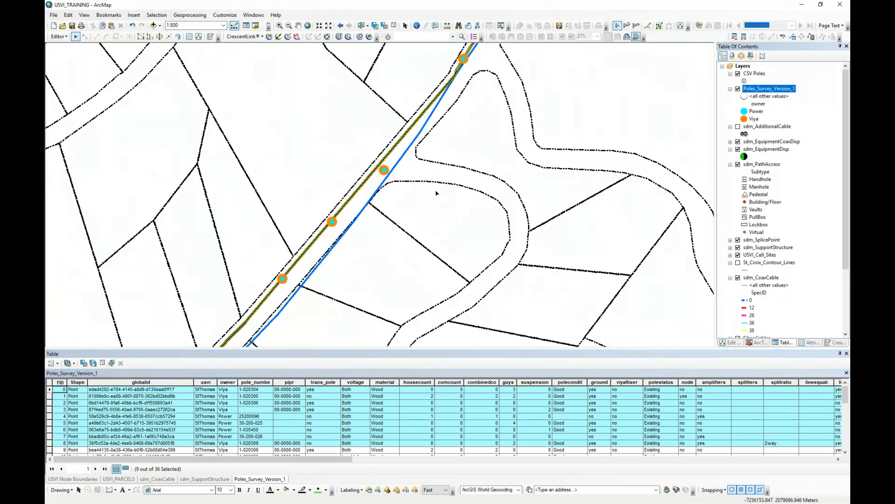
left_click(460, 184)
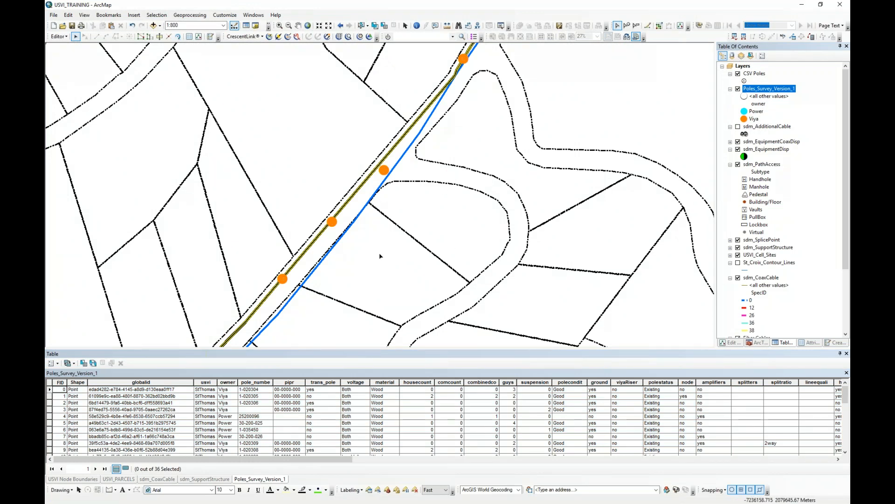
Sort the survey table by owner in ascending order and inspect the selected Power-owned poles on the map
right_click(228, 383)
left_click(257, 398)
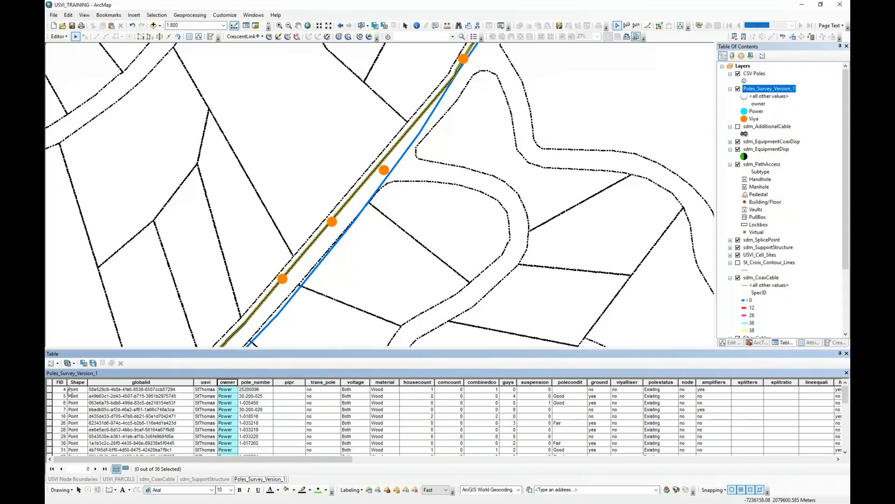
left_click(49, 388)
left_click_drag(55, 416, 55, 455)
left_click(112, 363)
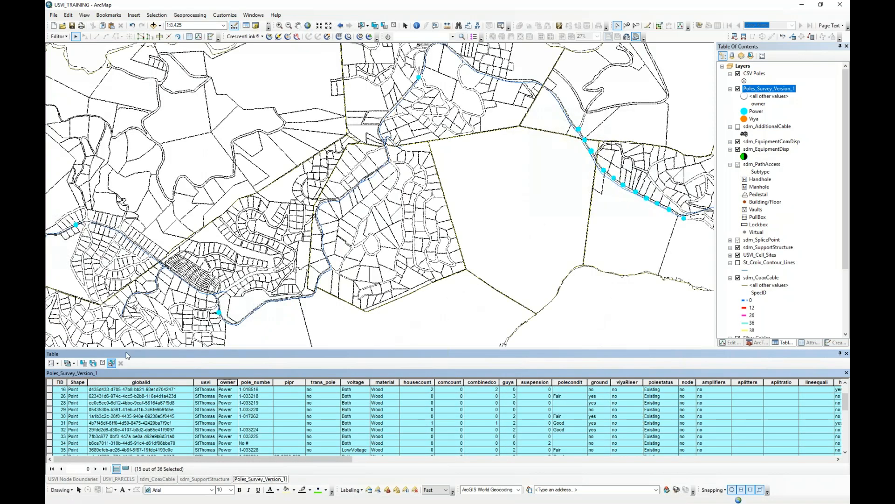
scroll(530, 200, "down", 8)
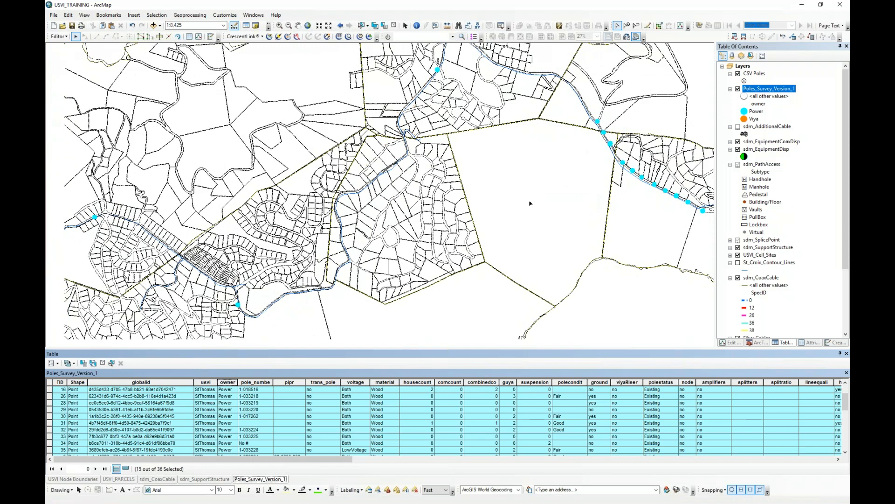
scroll(648, 168, "down", 3)
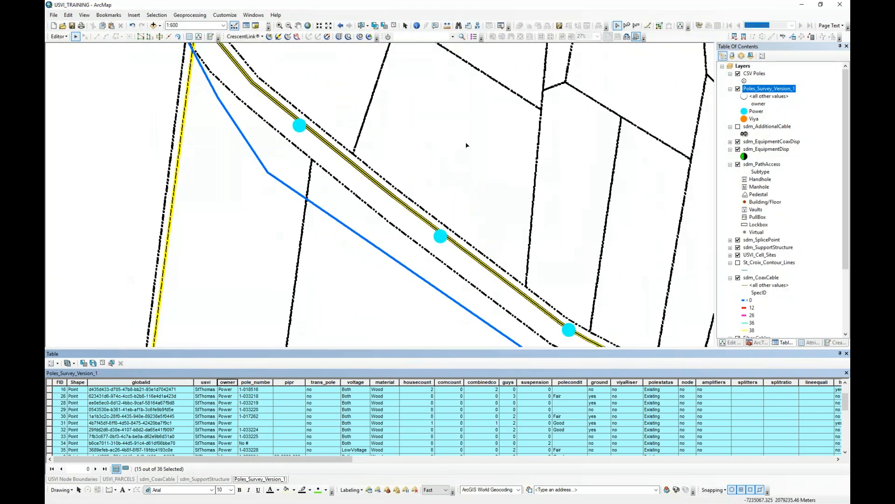
left_click(466, 145)
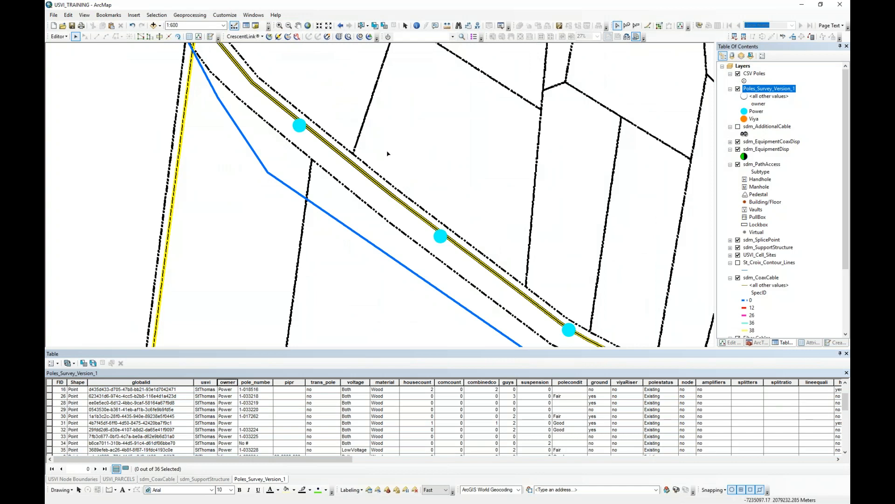
Review the pole_numbe column and zoom to the Power pole with FID 31, whose pole number is blank
scroll(388, 153, "up", 2)
scroll(388, 154, "up", 1)
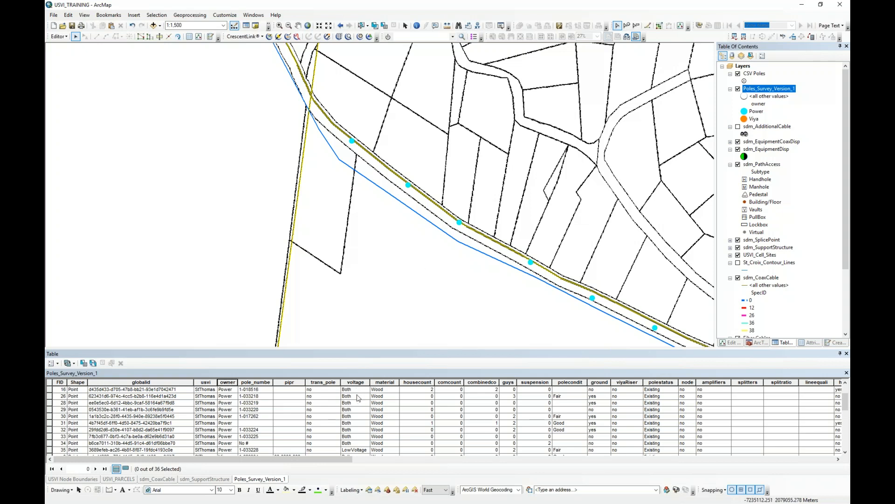
left_click(258, 384)
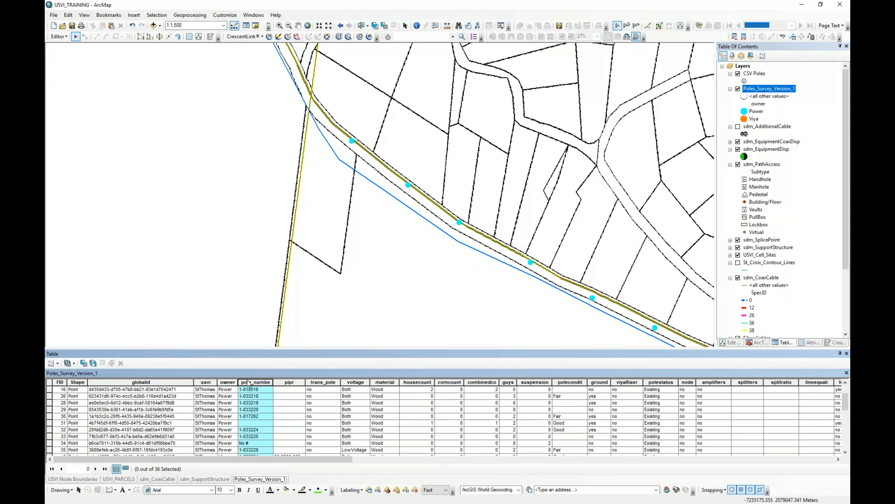
left_click(49, 390)
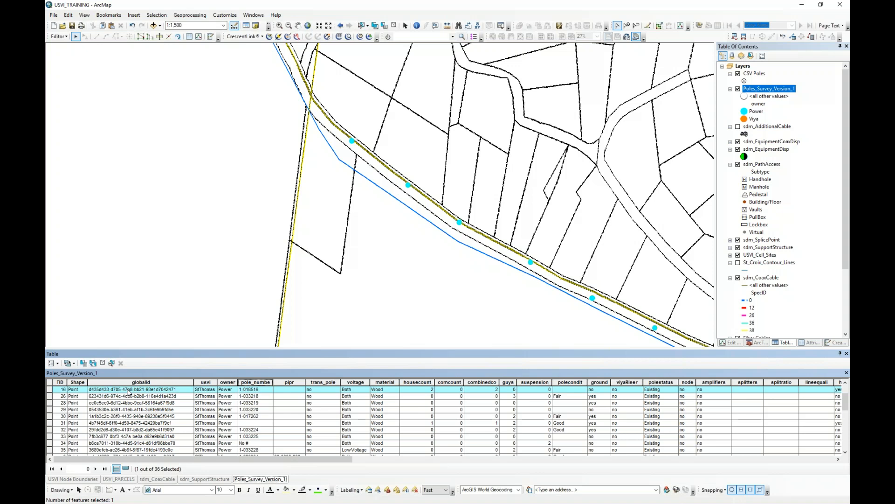
left_click(247, 423)
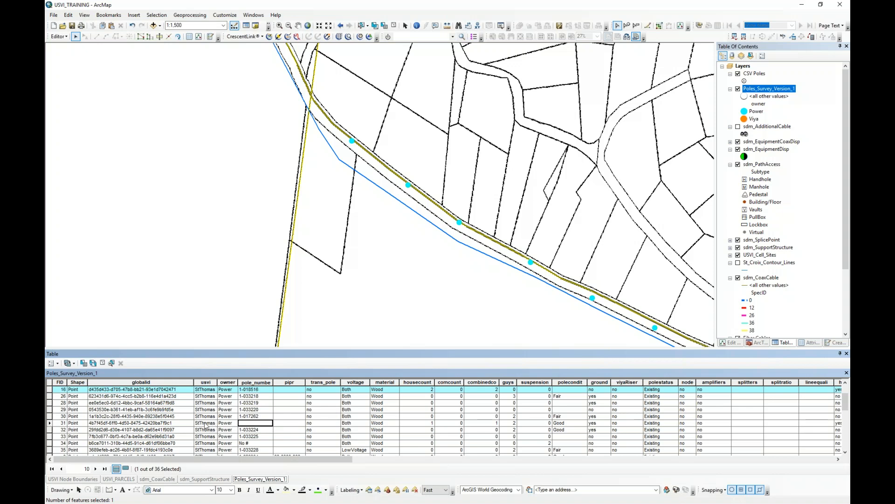
left_click(51, 423)
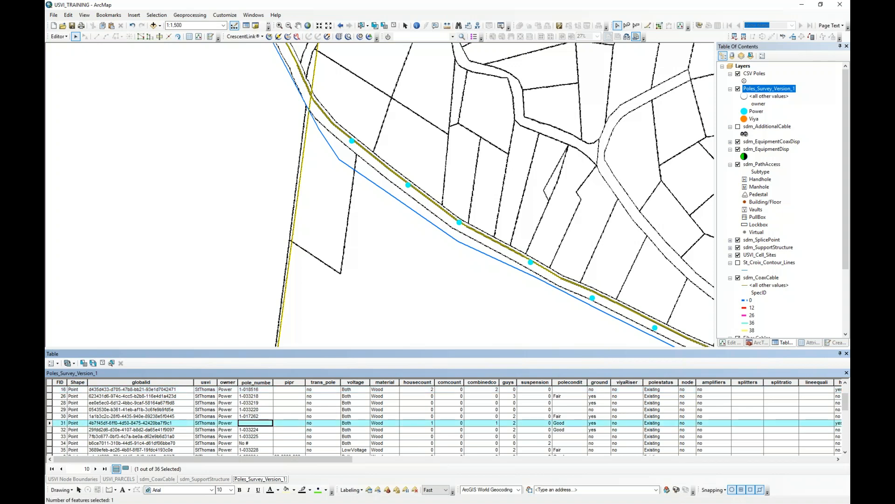
right_click(52, 423)
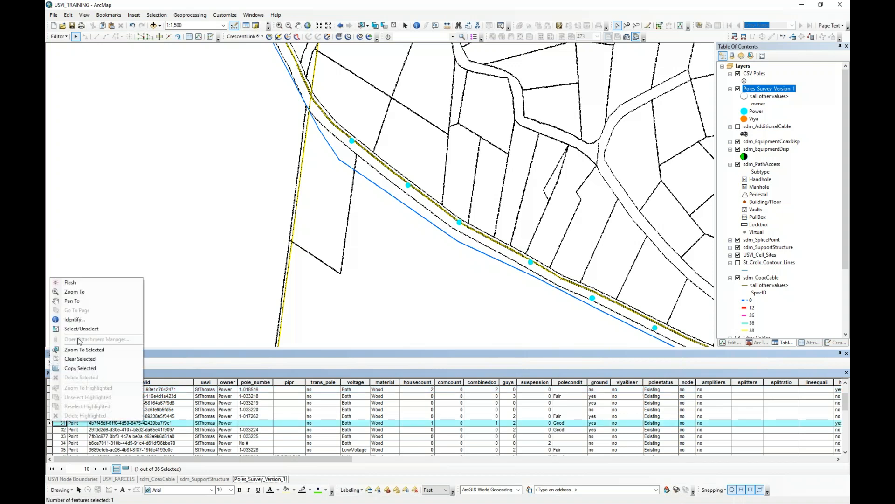
left_click(75, 291)
scroll(364, 221, "up", 4)
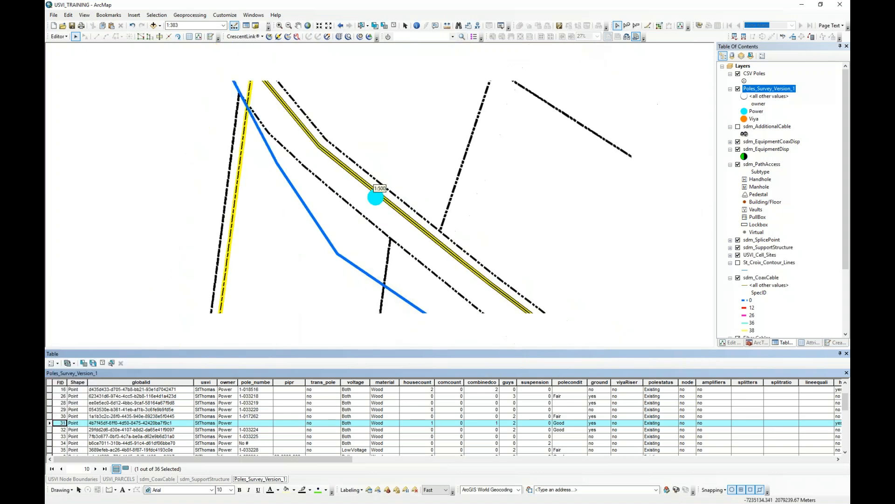
scroll(368, 204, "up", 4)
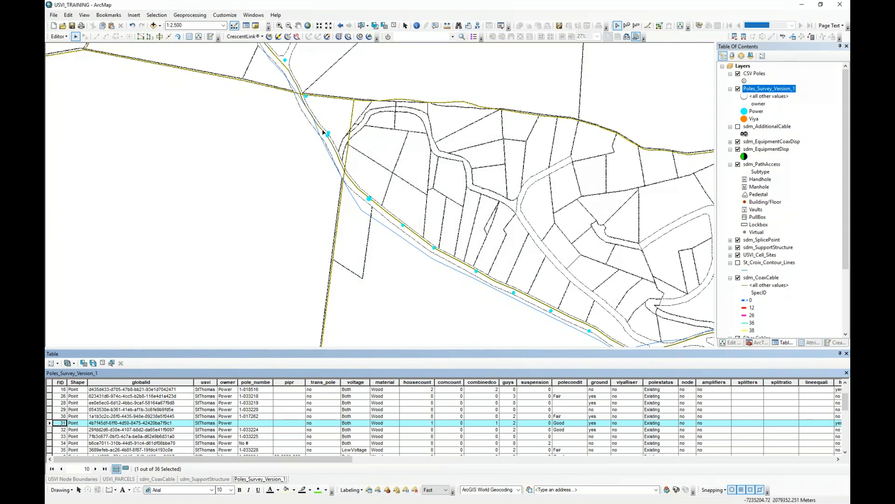
Select the two cable lines that run along the road beside the Power-owned poles
left_click(403, 227)
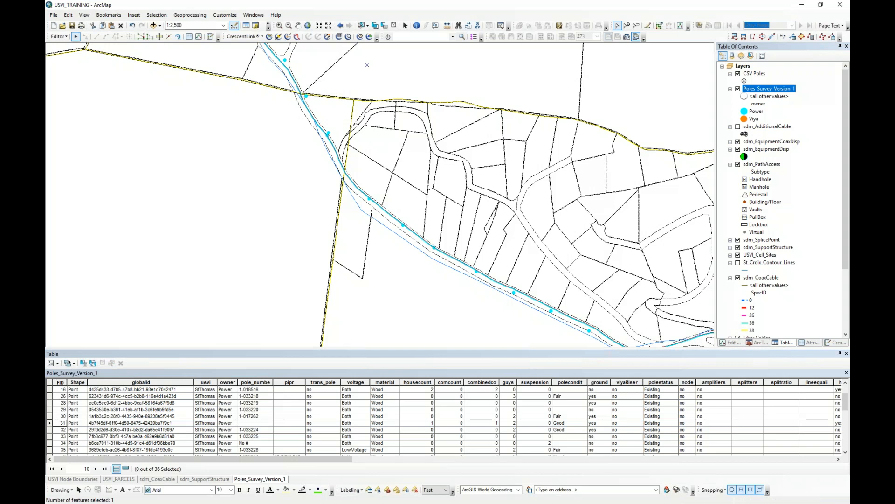
left_click(358, 184)
left_click_drag(357, 183, 418, 248)
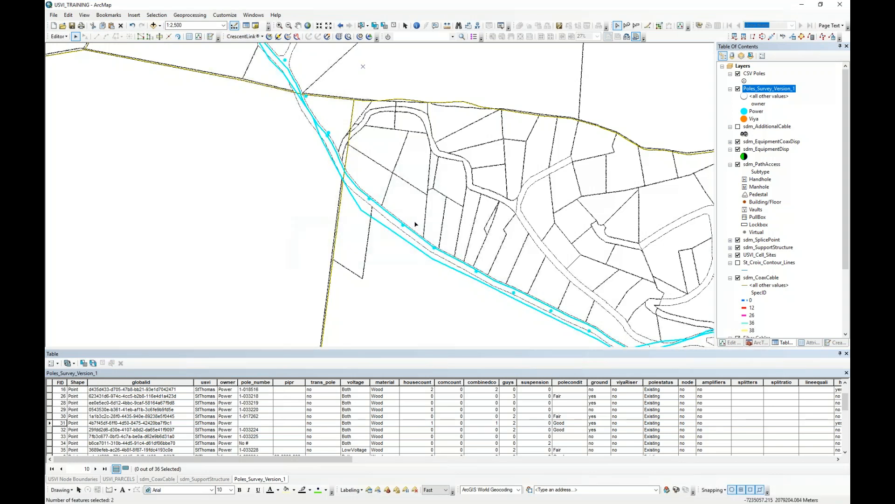
Select the survey record of pole number 1-033219 and view its location along the highlighted cable route
left_click(262, 382)
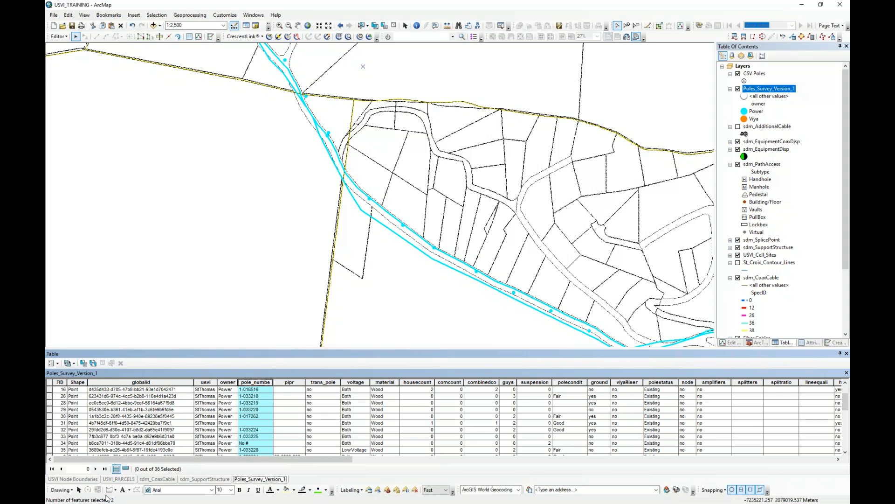
left_click(270, 404)
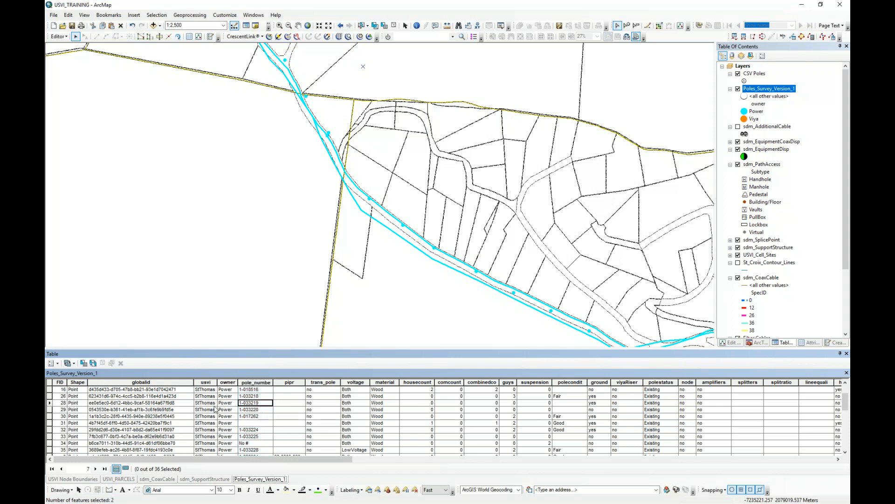
left_click(50, 402)
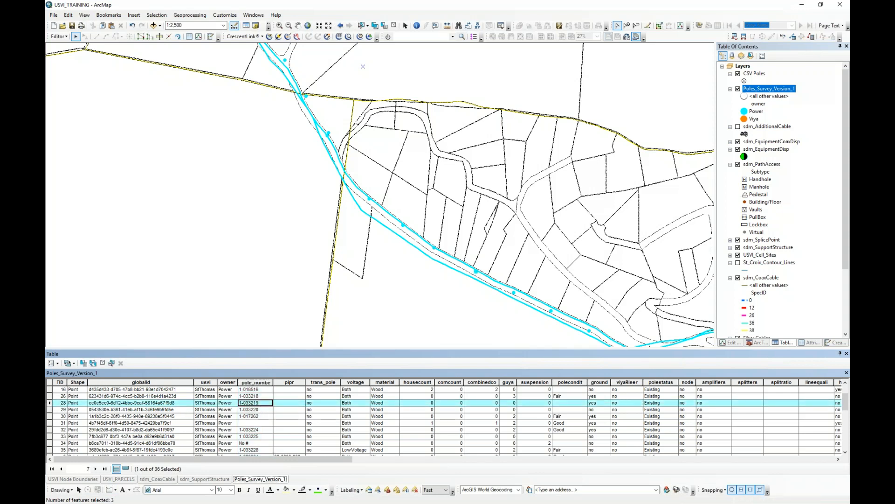
left_click_drag(364, 188, 338, 213)
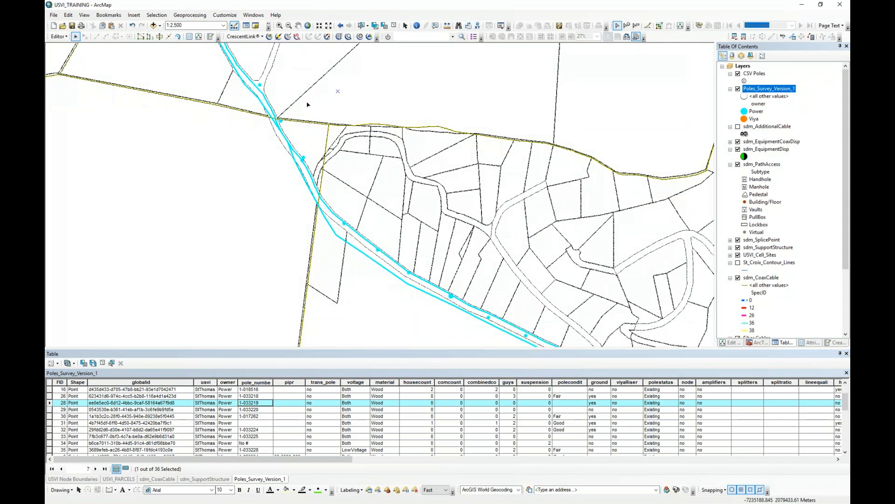
scroll(336, 185, "down", 2)
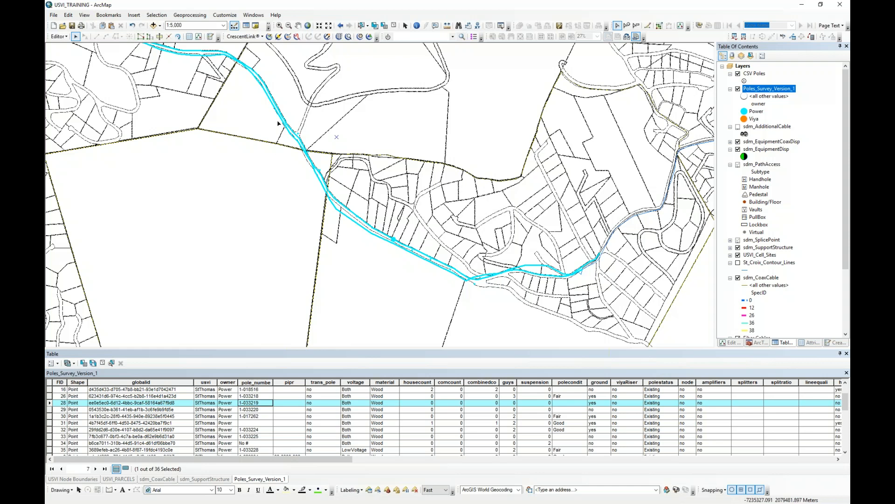
scroll(275, 139, "down", 2)
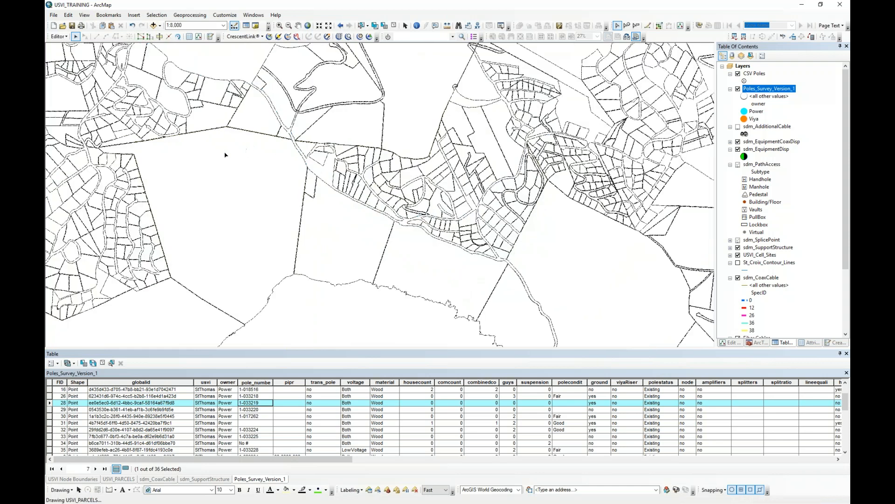
left_click_drag(195, 125, 298, 228)
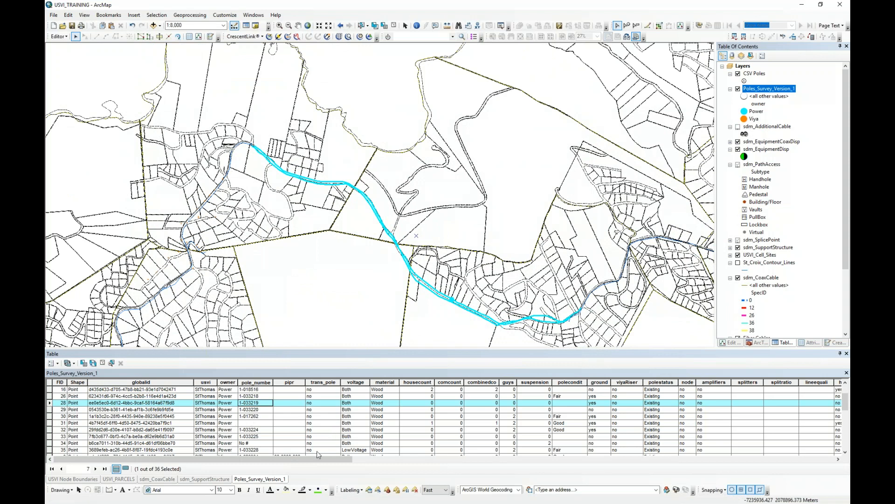
Widen the cable column and examine the selected pole's cable, equipment and remaining survey attributes
left_click_drag(302, 460, 533, 478)
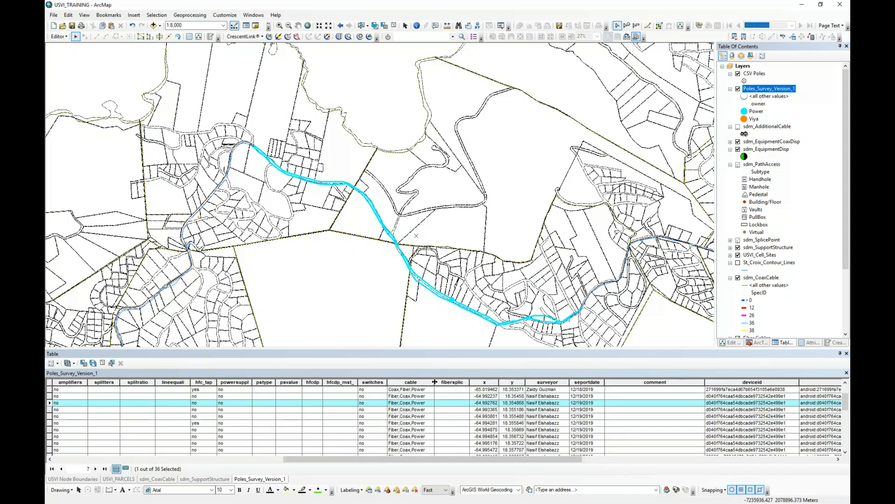
left_click_drag(434, 382, 459, 384)
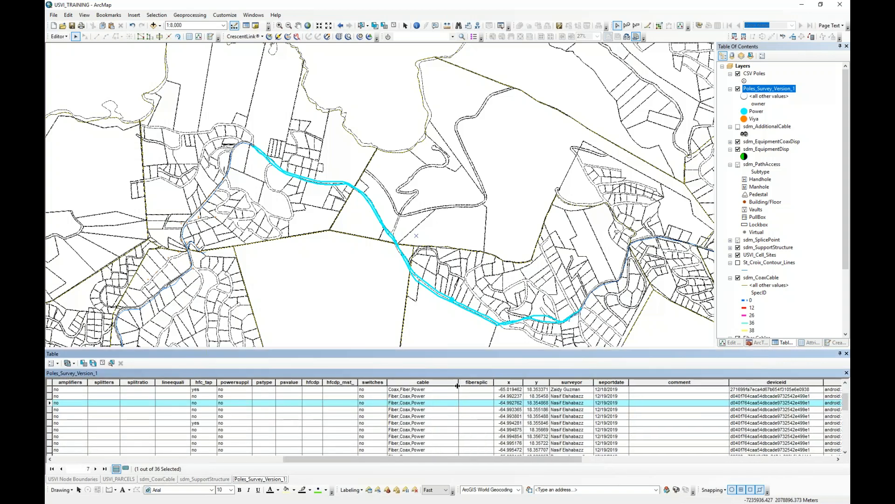
left_click(404, 411)
left_click(407, 404)
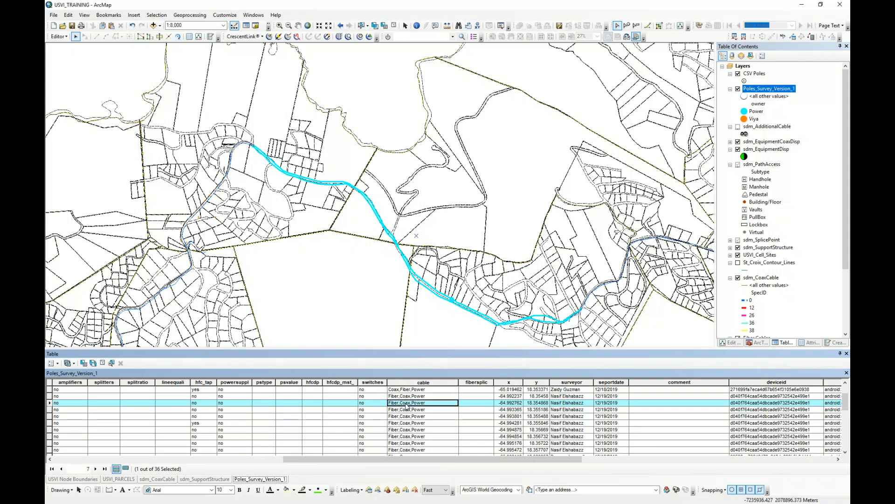
left_click_drag(455, 459, 770, 469)
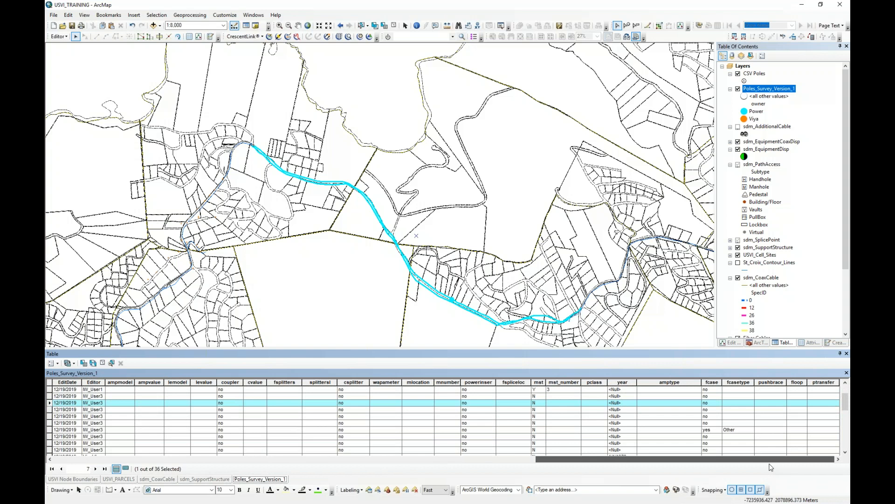
Review the ptransfer, pclass, comment and cable columns down through the remaining pole survey records
left_click(811, 383)
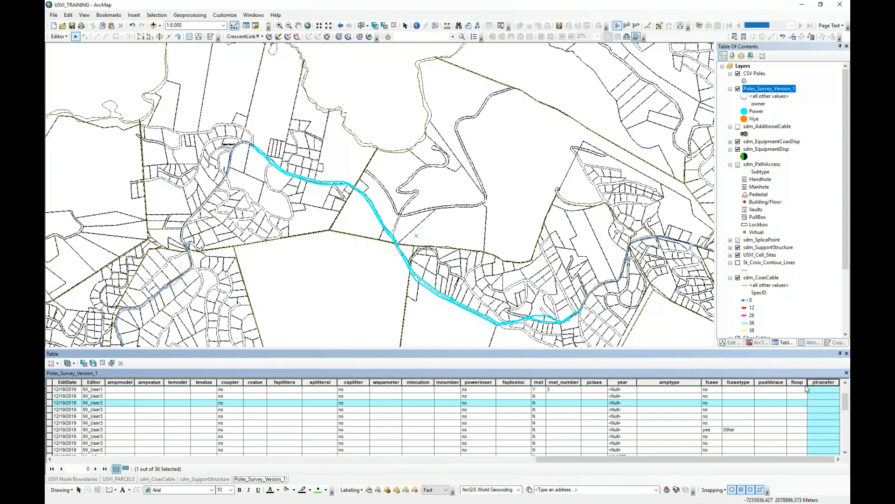
left_click(602, 453)
scroll(601, 447, "down", 2)
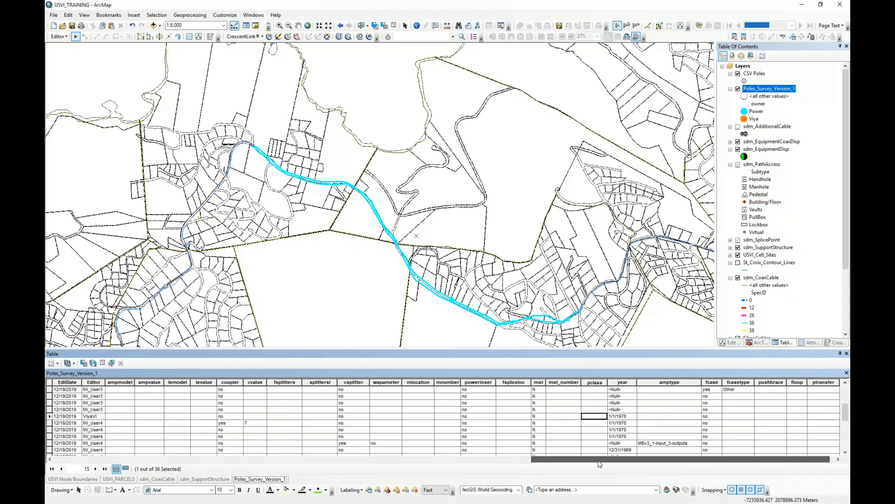
scroll(601, 462, "down", 2)
left_click_drag(605, 463, 408, 452)
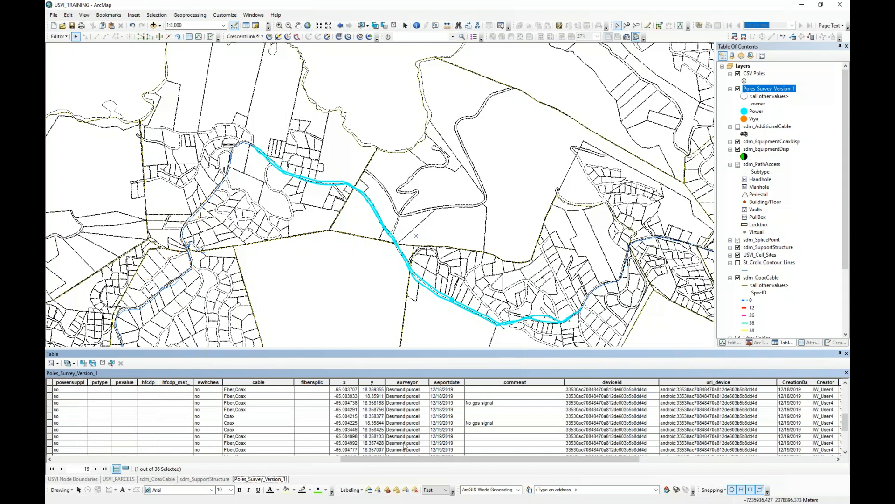
left_click_drag(424, 461, 366, 461)
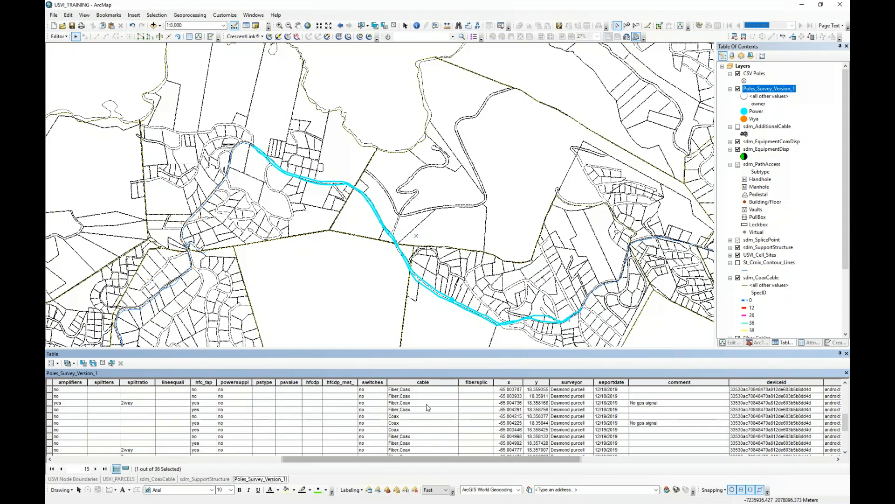
scroll(409, 418, "down", 2)
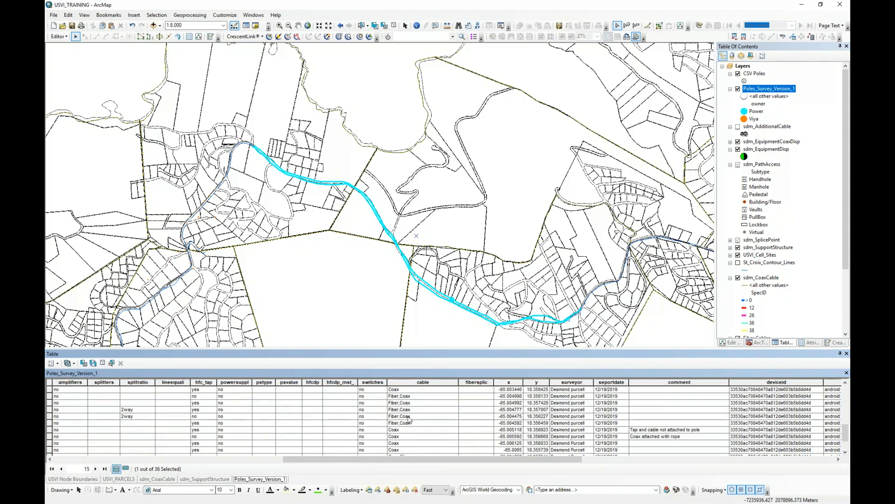
Examine the pole condition, material, house count and ownership columns for the Viya survey records
left_click_drag(405, 460, 288, 446)
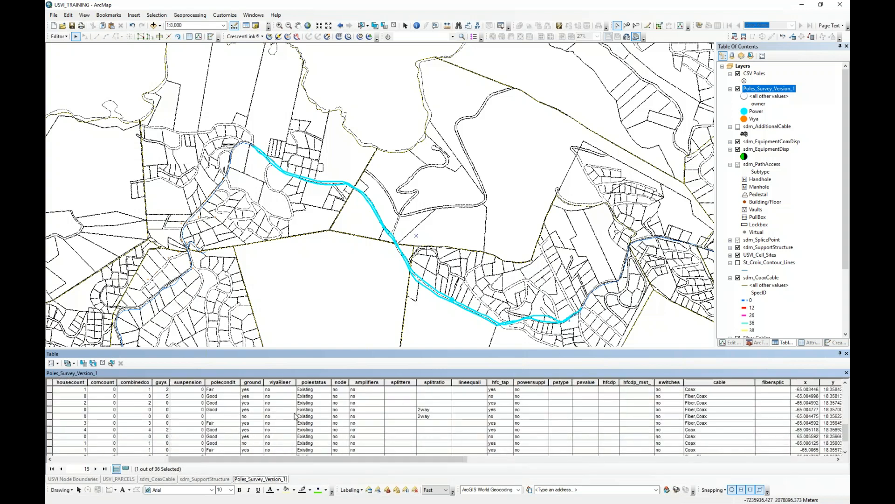
left_click_drag(280, 459, 194, 450)
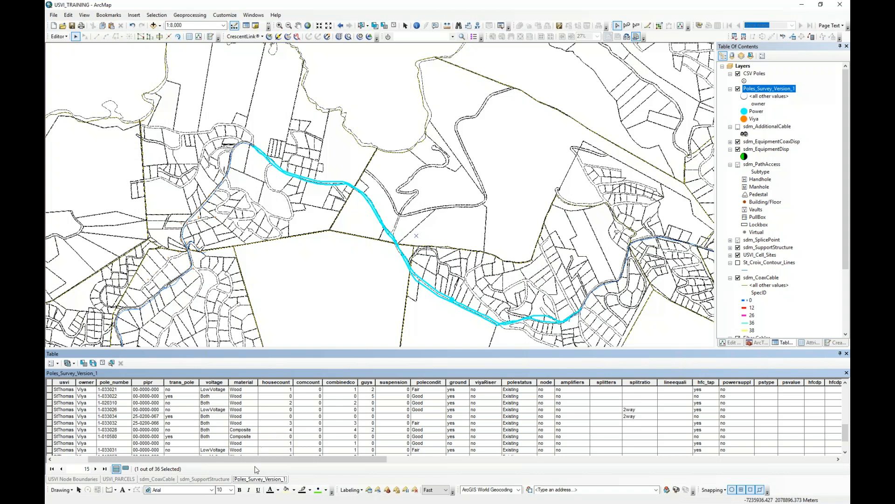
left_click_drag(258, 459, 208, 452)
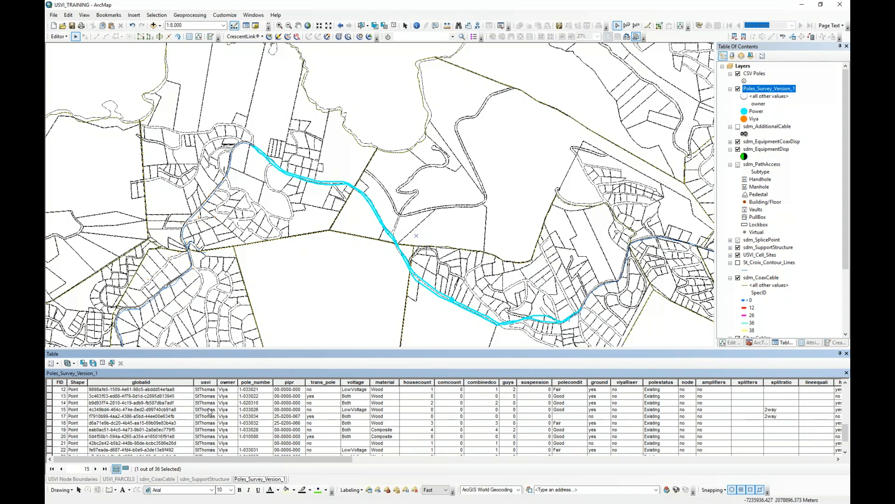
left_click_drag(281, 464, 382, 463)
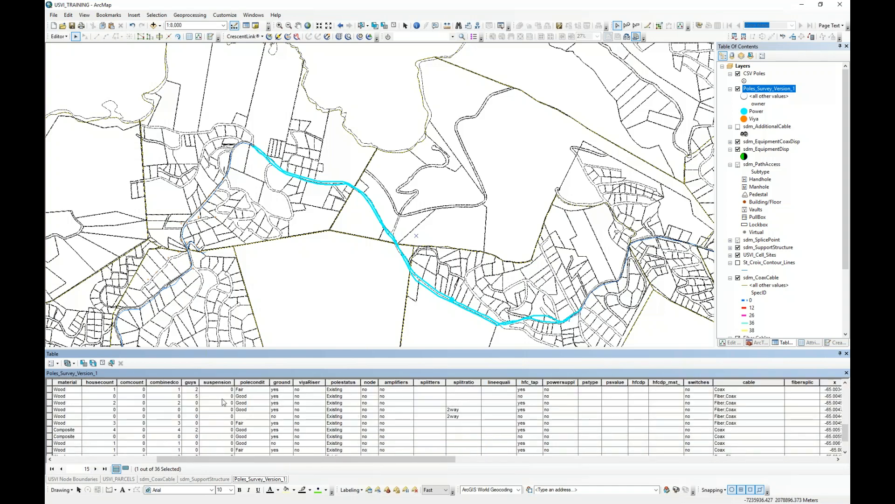
left_click_drag(277, 462, 174, 462)
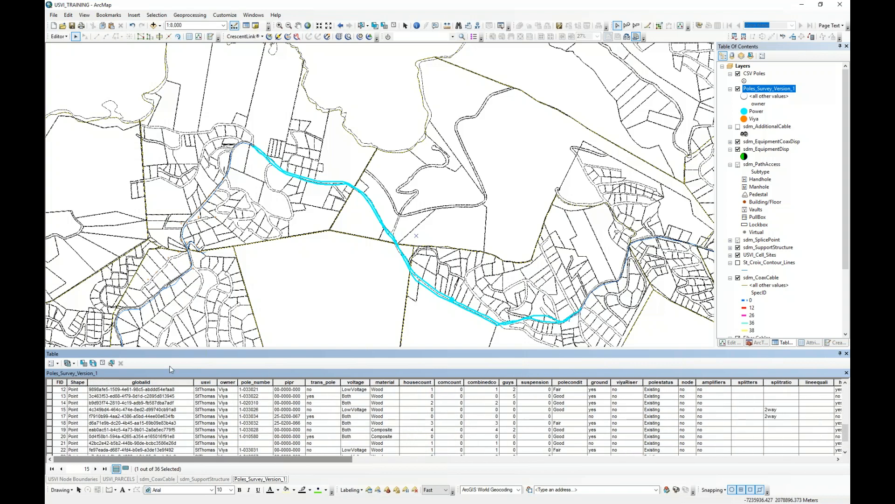
Review the pole_numbe, owner and pipr columns of the pole survey table and widen the pipr column
left_click(261, 381)
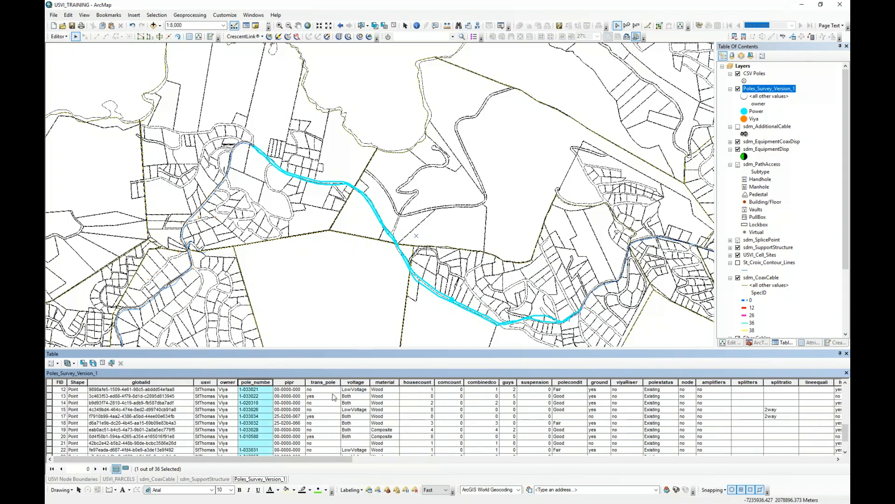
left_click(233, 381)
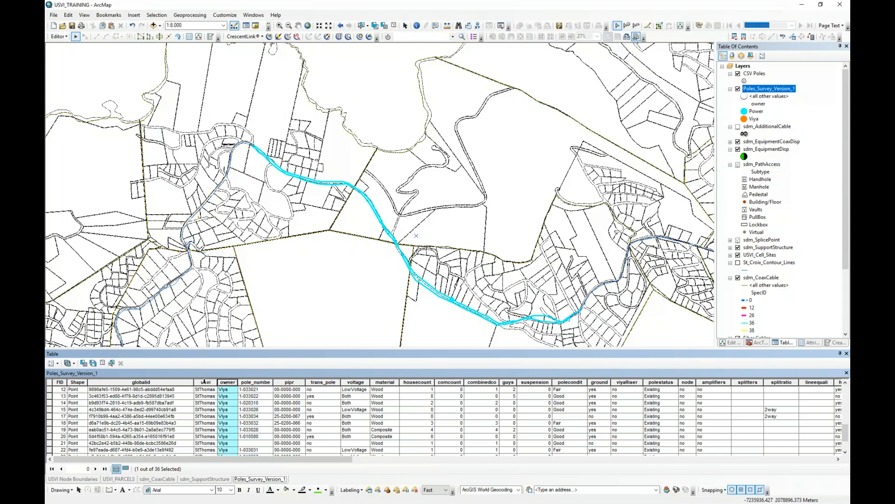
left_click(292, 382)
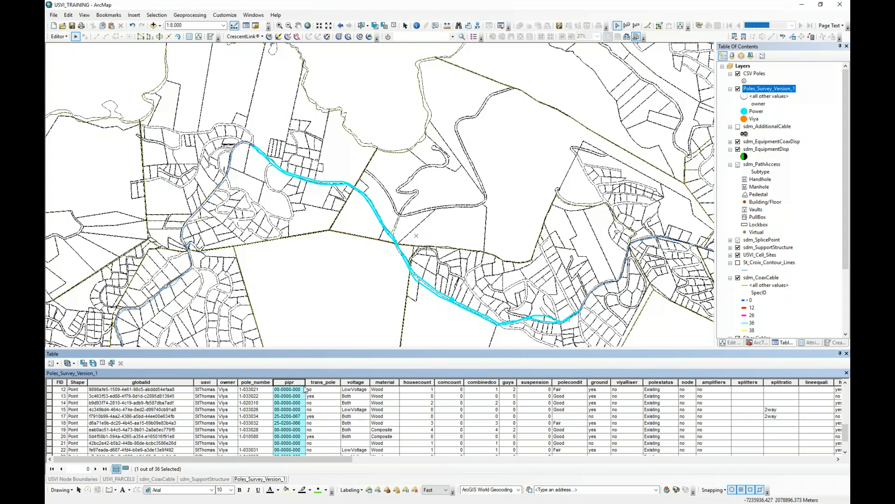
left_click_drag(305, 382, 319, 382)
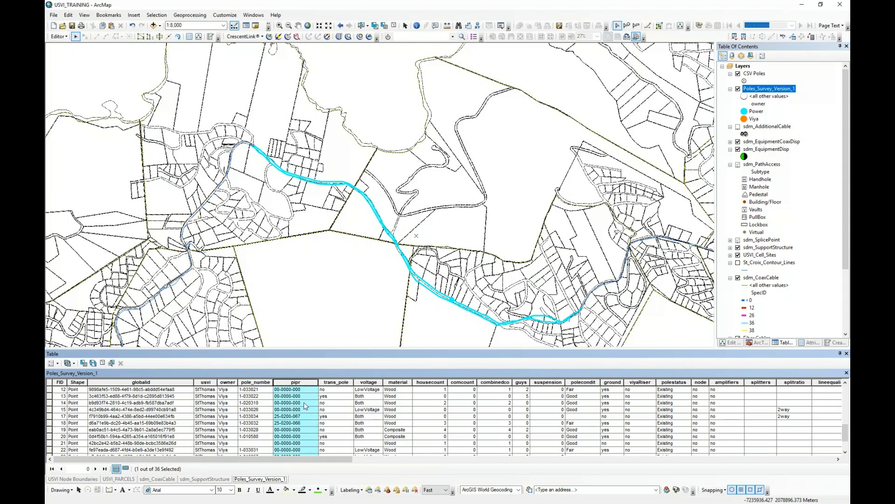
left_click(288, 416)
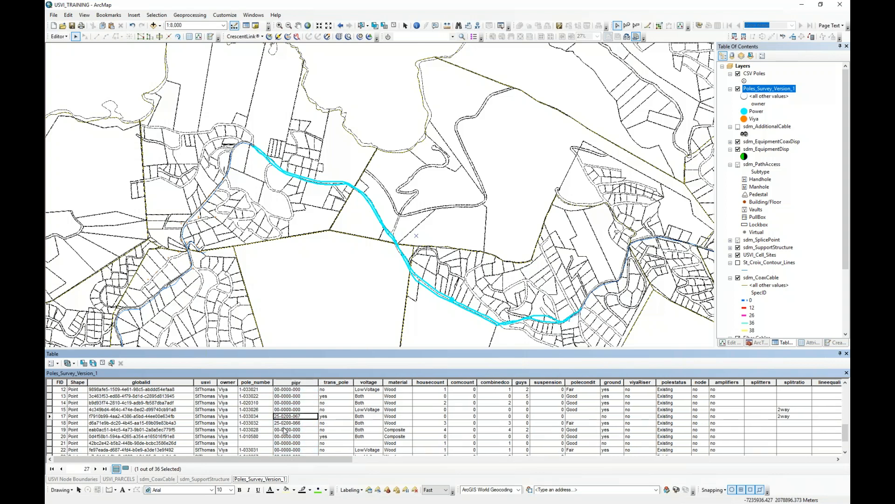
Sort the pole survey table in ascending order by the pipr field
scroll(289, 428, "up", 4)
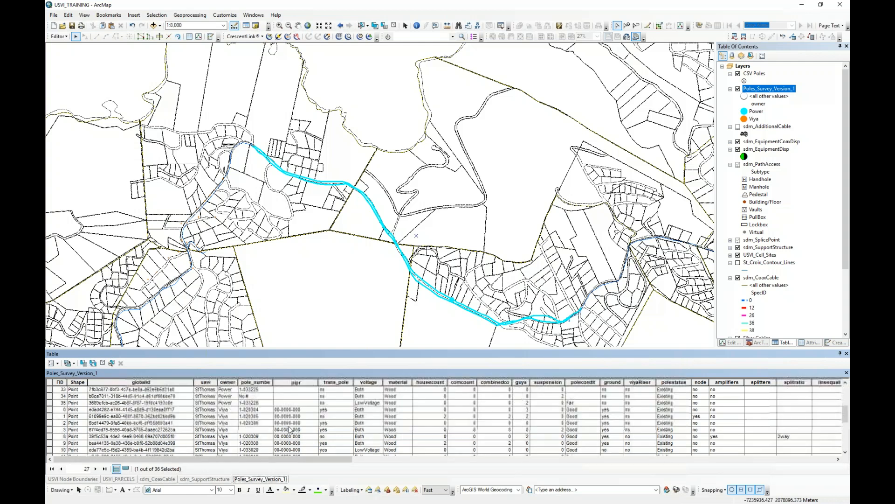
left_click(296, 382)
right_click(297, 384)
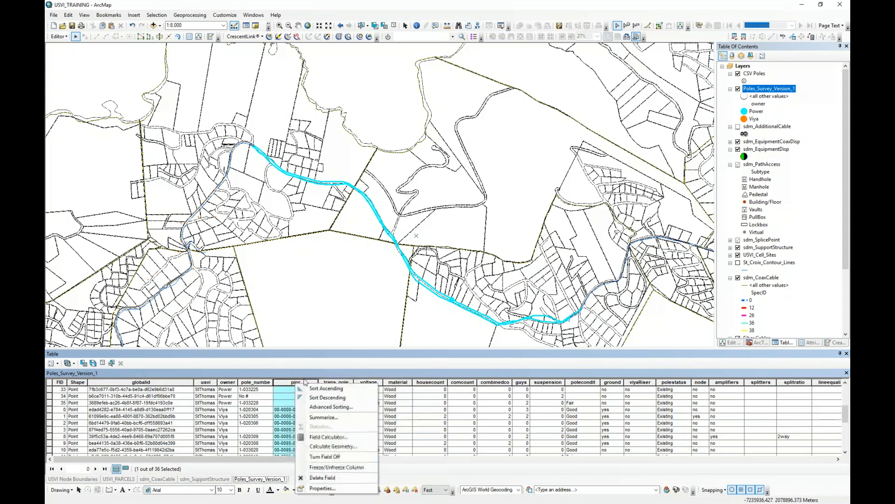
left_click(322, 388)
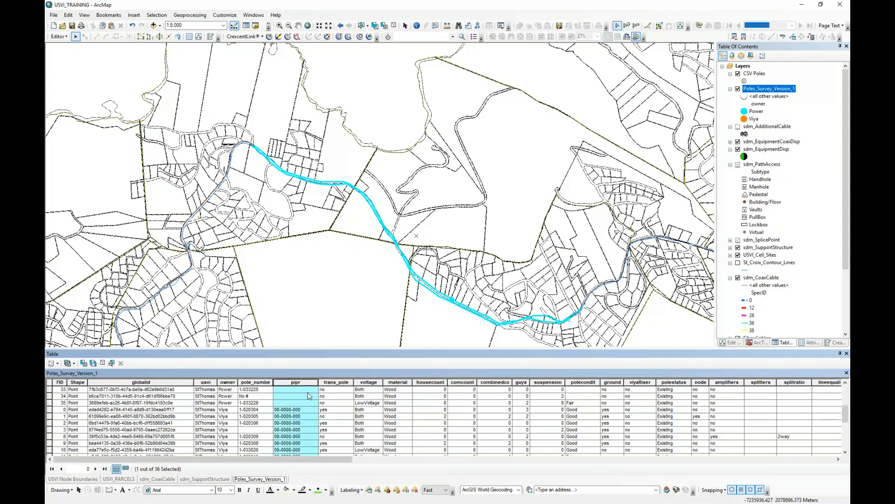
Select the two survey records with pipr 25-0200-066 and 25-0200-067 and zoom to the FID 18 pole
left_click(846, 434)
left_click_drag(847, 434, 847, 459)
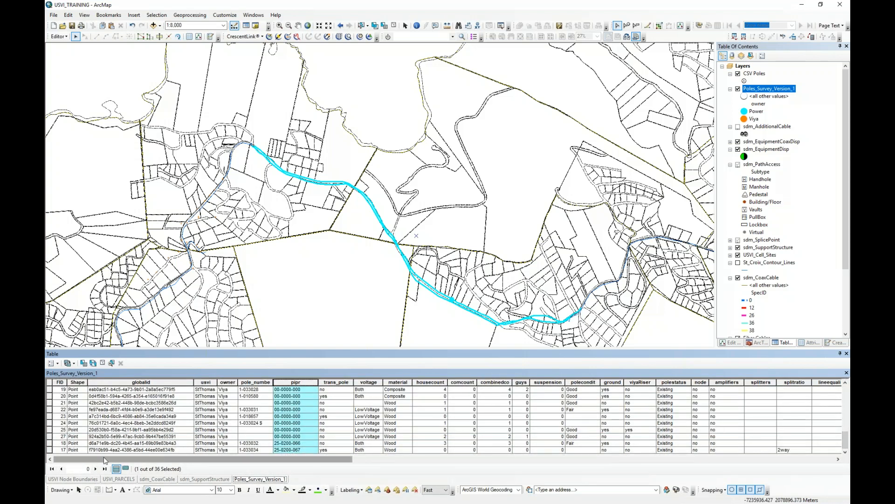
left_click_drag(51, 443, 51, 451)
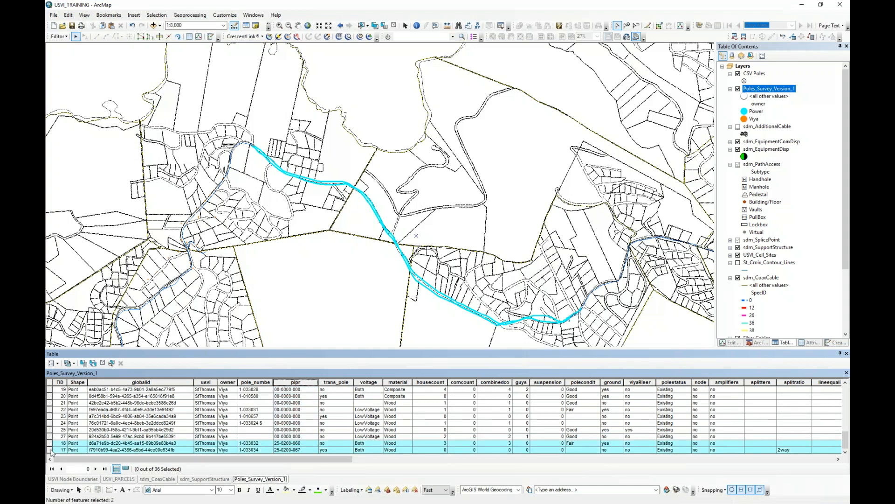
right_click(50, 444)
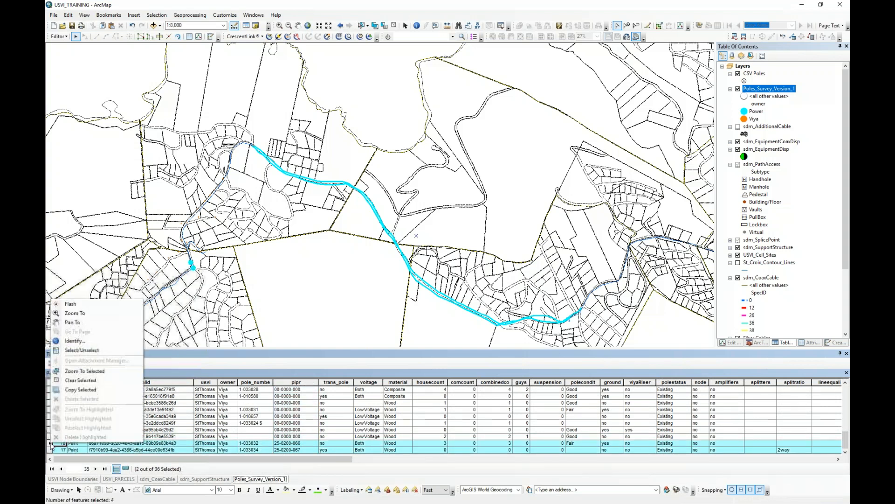
left_click(75, 312)
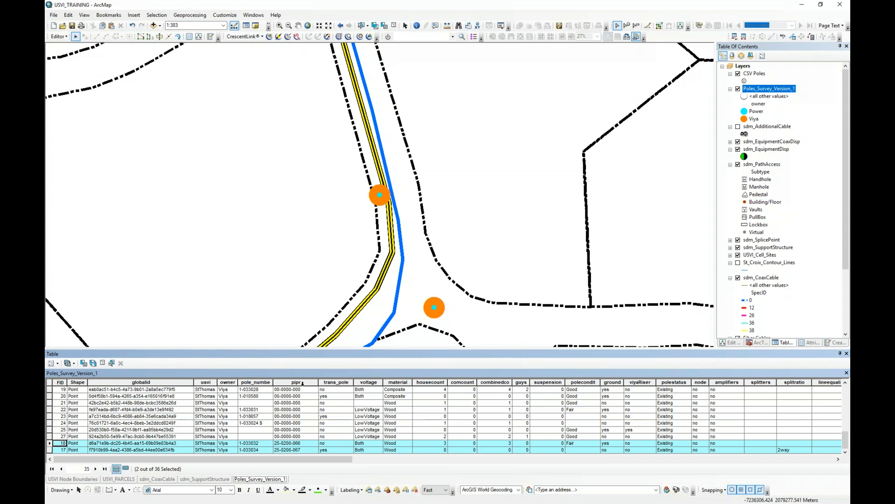
Examine the map surroundings of the two selected poles and the cable and comment columns of the survey table
left_click(299, 382)
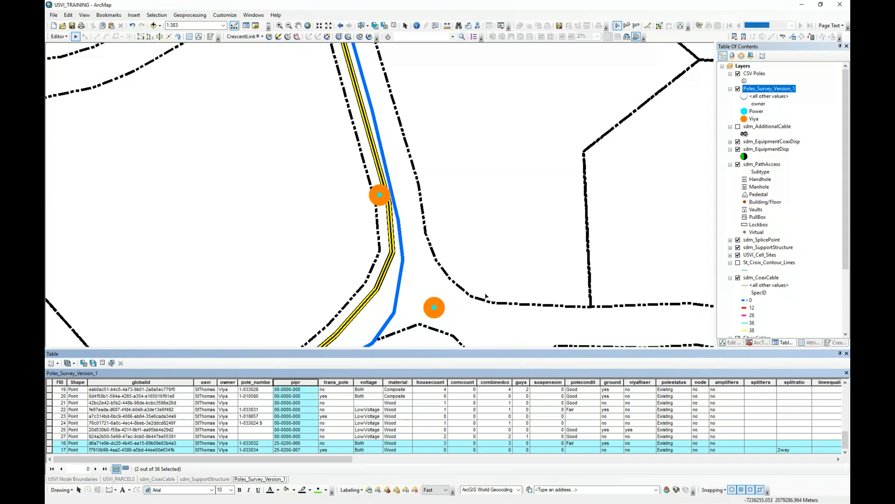
scroll(443, 267, "down", 3)
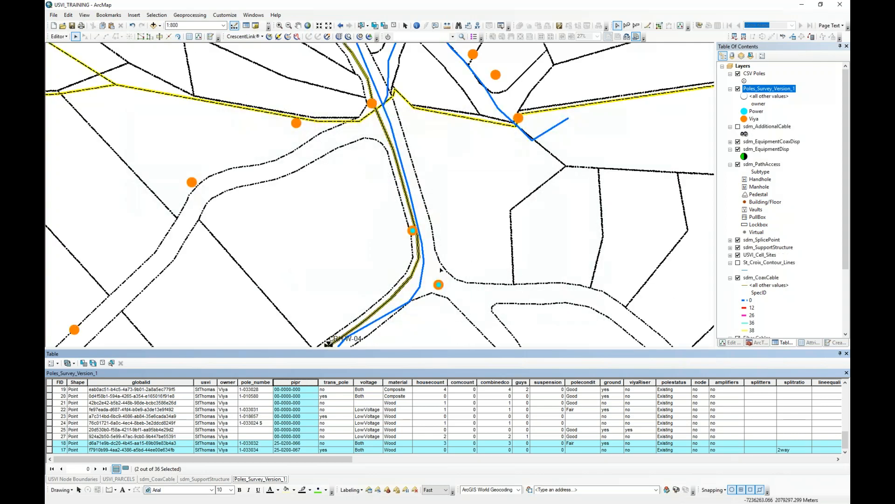
scroll(444, 266, "down", 2)
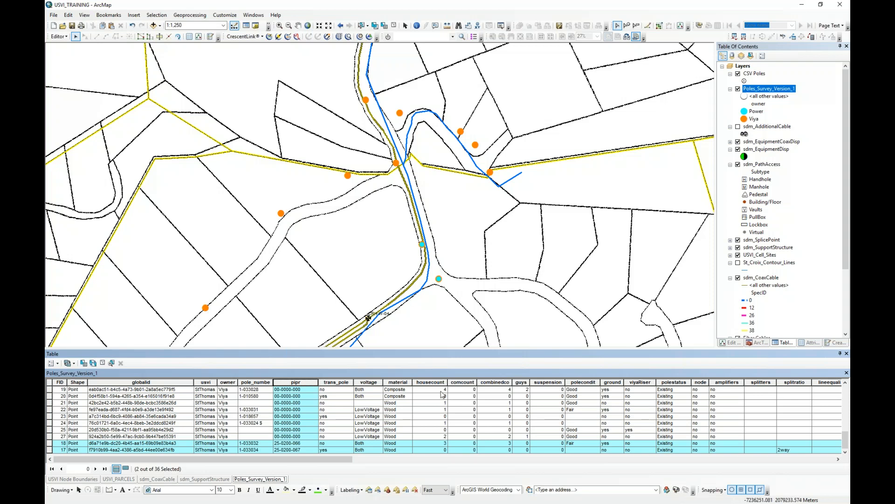
left_click_drag(328, 462, 613, 460)
scroll(528, 411, "up", 1)
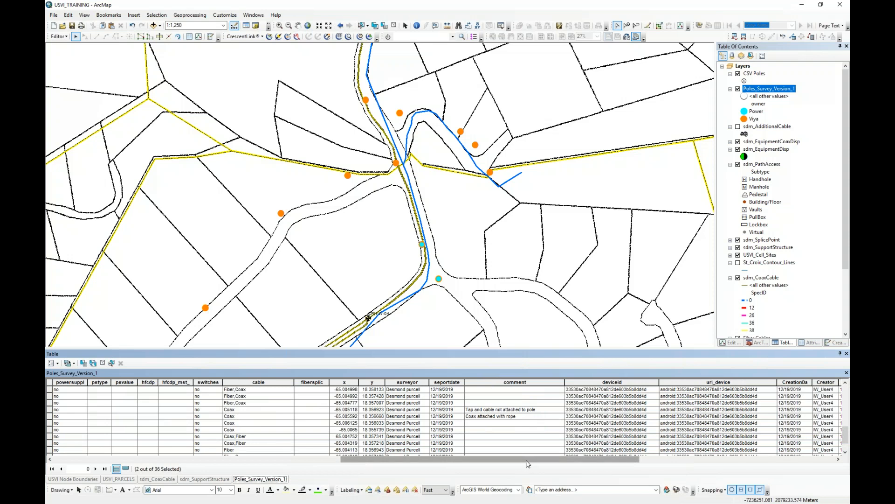
left_click_drag(528, 459, 228, 463)
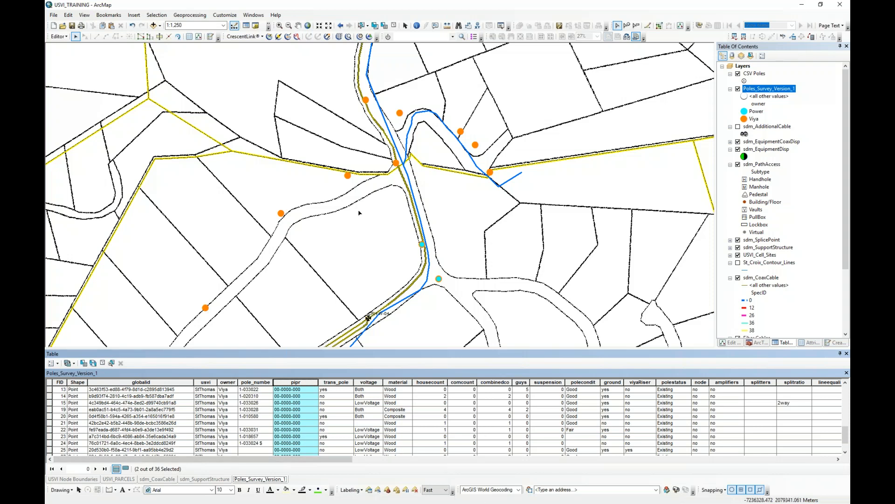
scroll(359, 212, "up", 2)
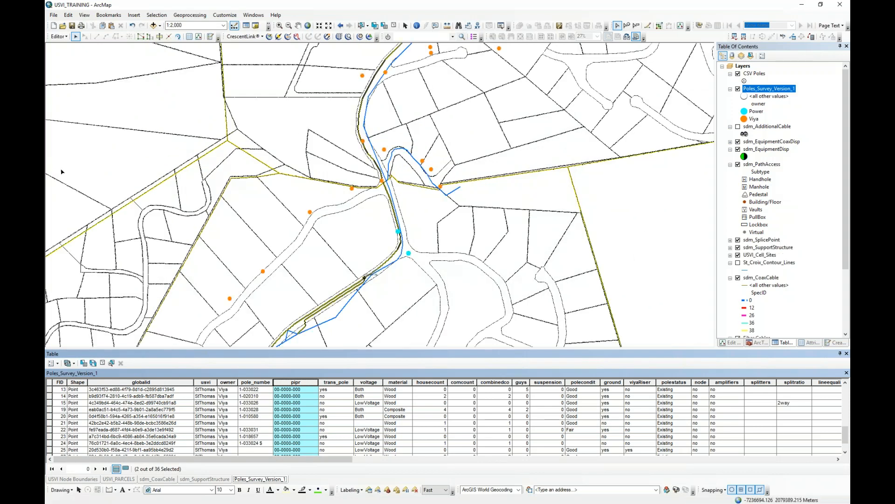
Bring up ArcMap Training.pdf in Adobe Acrobat, view the List of Commands and Selection Types slides, and move it off the map
left_click_drag(0, 48, 308, 56)
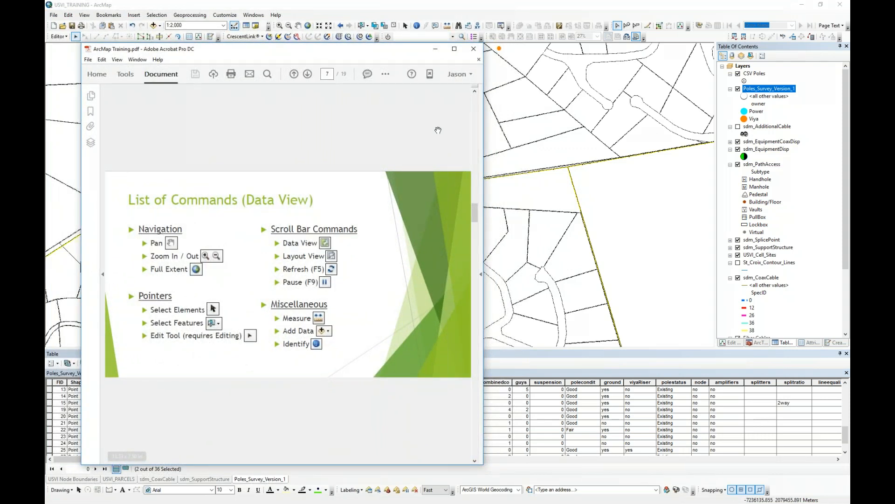
left_click_drag(299, 45, 270, 43)
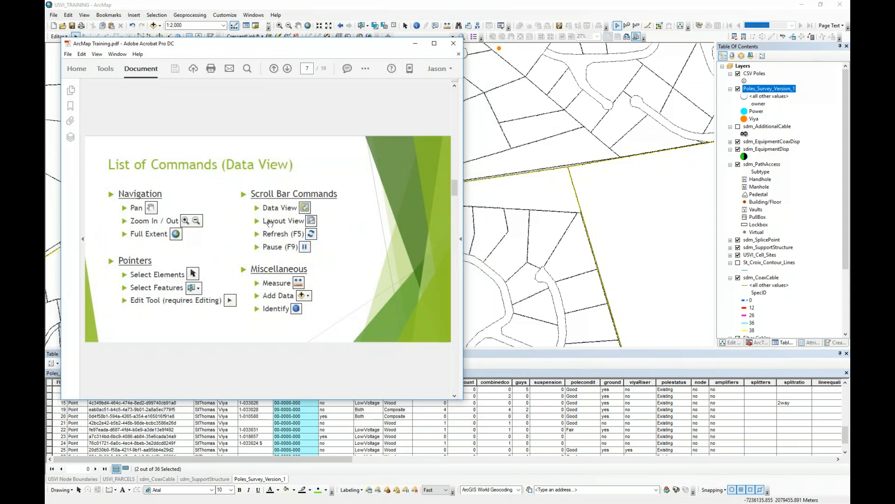
scroll(270, 223, "down", 1)
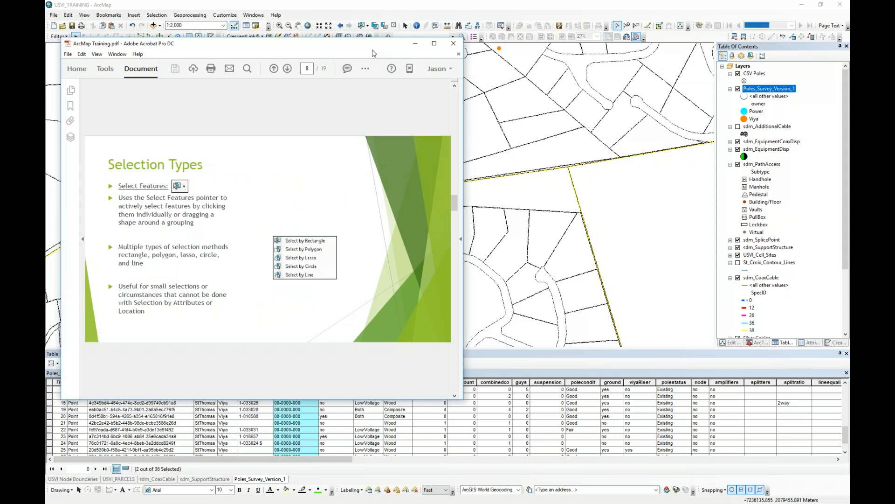
left_click_drag(334, 46, 0, 51)
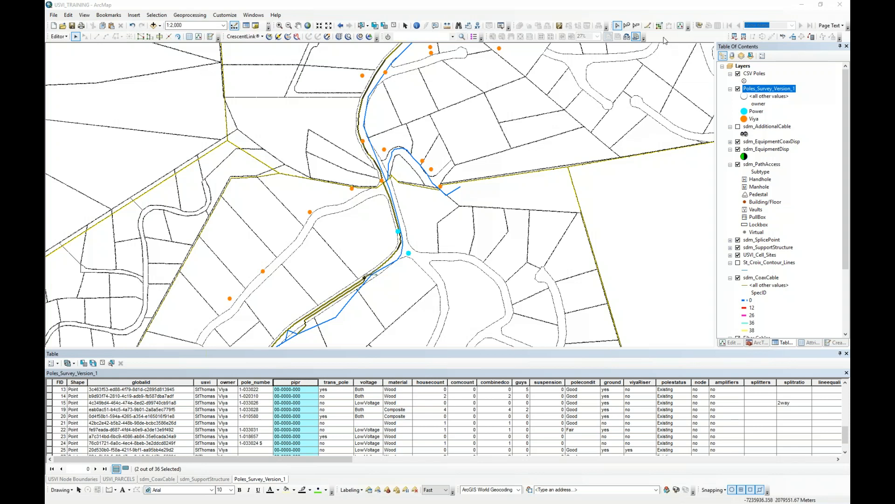
Look over the CrescentLink commands and the lower layers of the map's table of contents
left_click(262, 37)
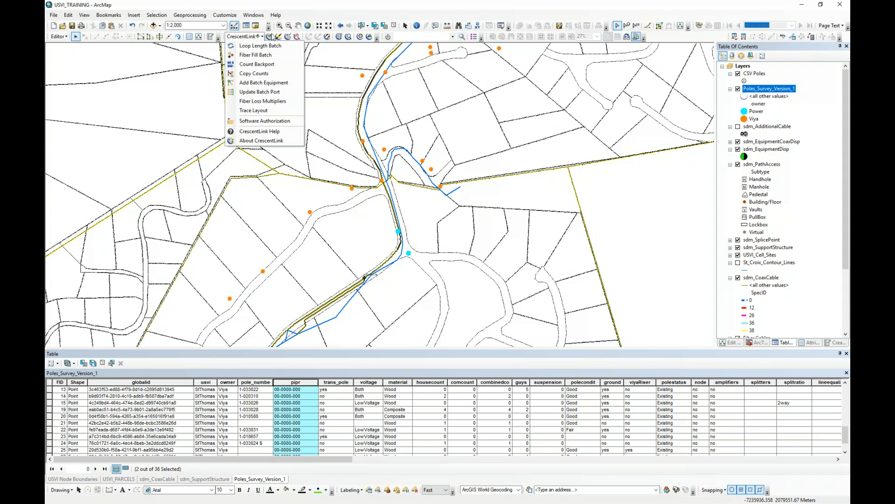
left_click(320, 15)
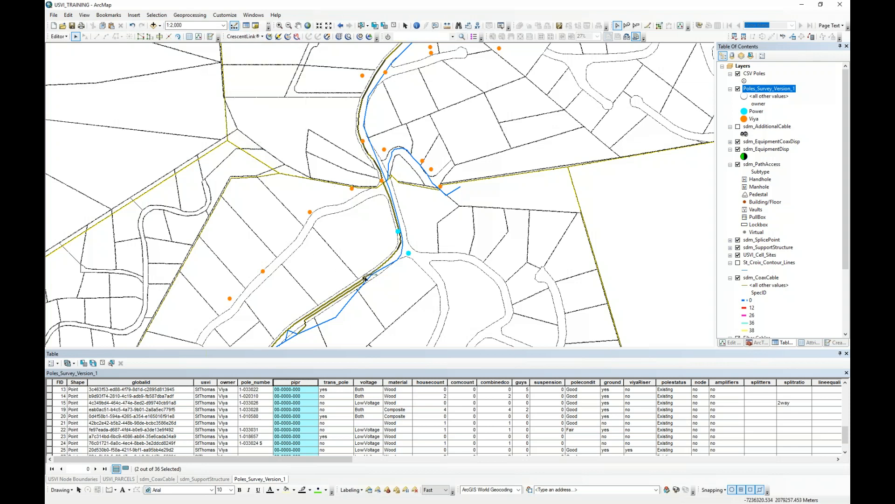
scroll(748, 279, "down", 3)
scroll(748, 279, "down", 1)
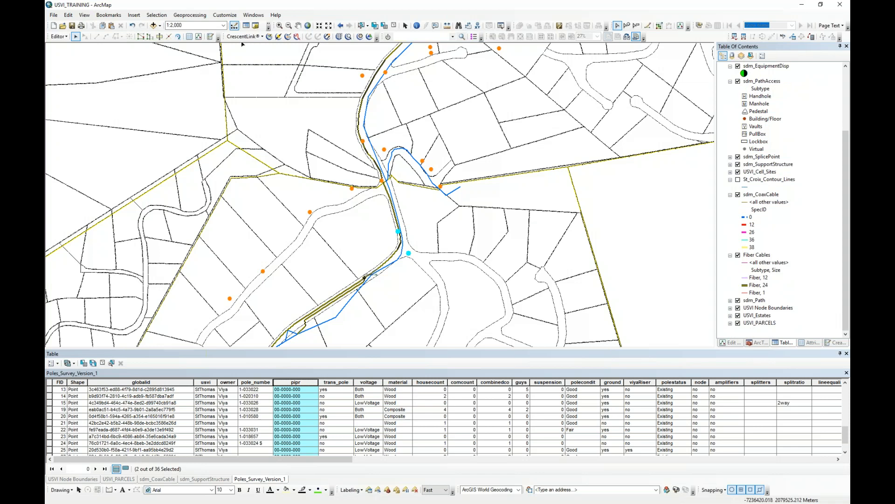
Create a work order with Proposed status in the CrescentLink Work Order Manager, entering only its work order number
right_click(595, 18)
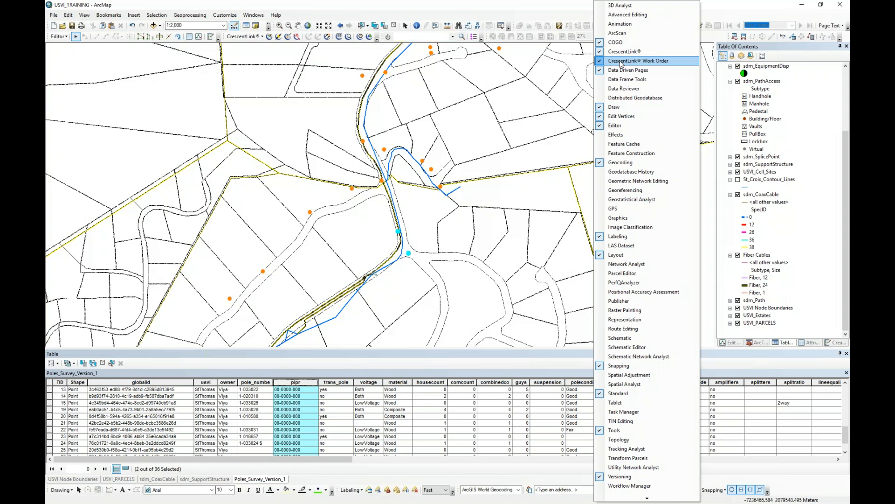
left_click(558, 16)
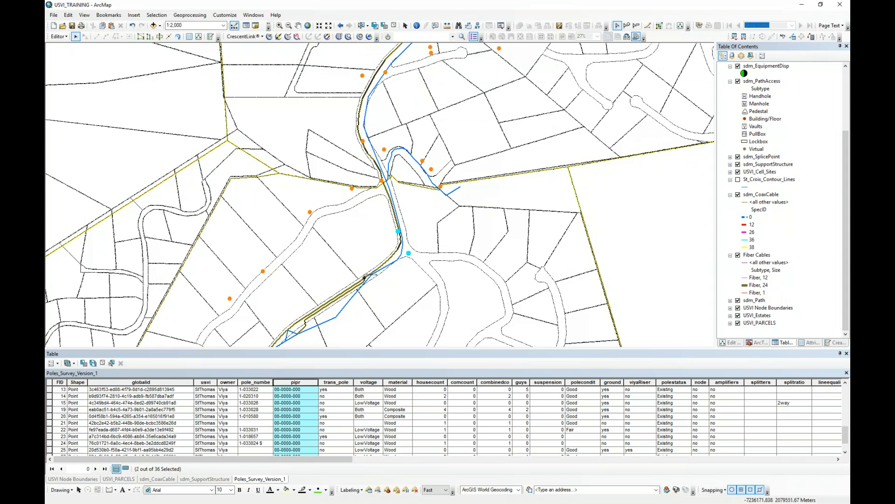
mouse_move(46, 125)
left_mouse_down()
mouse_move(250, 85)
mouse_move(191, 79)
mouse_move(184, 63)
left_mouse_up()
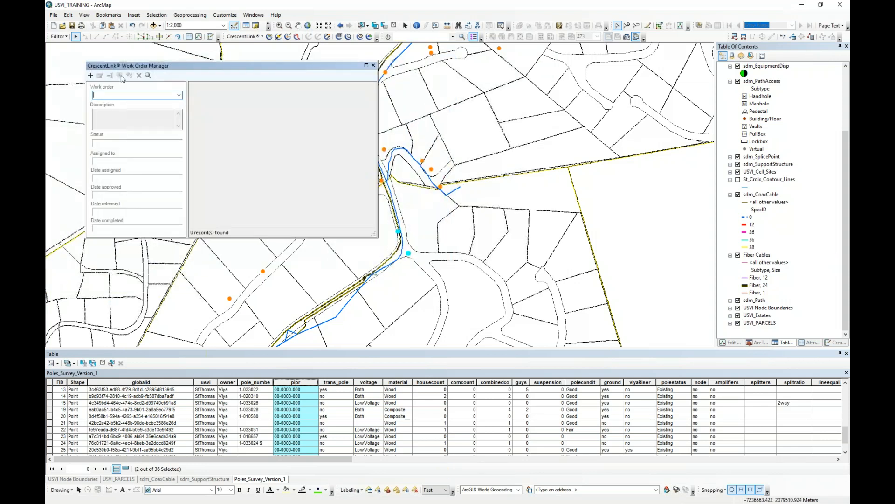
left_click(91, 76)
left_click_drag(225, 71, 259, 82)
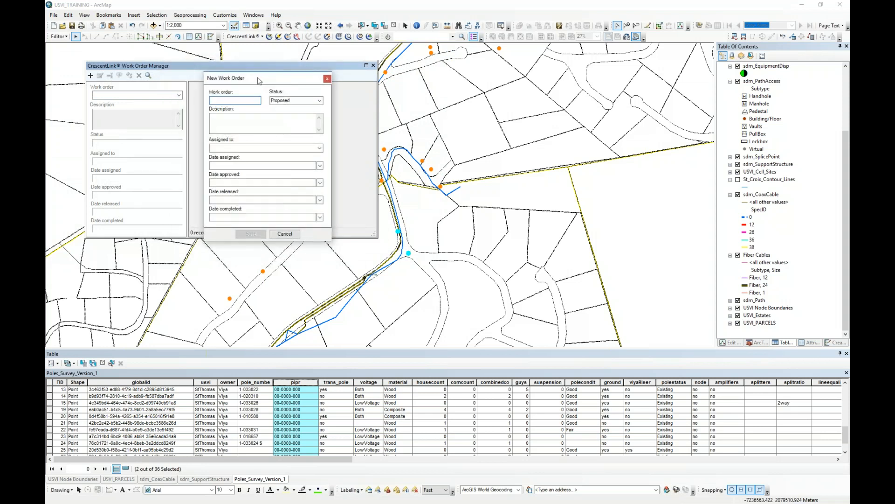
left_click(320, 148)
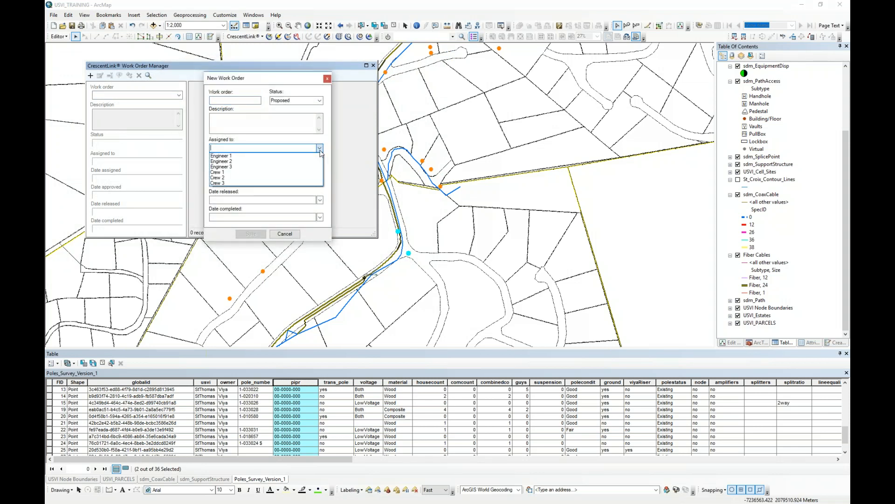
left_click(344, 134)
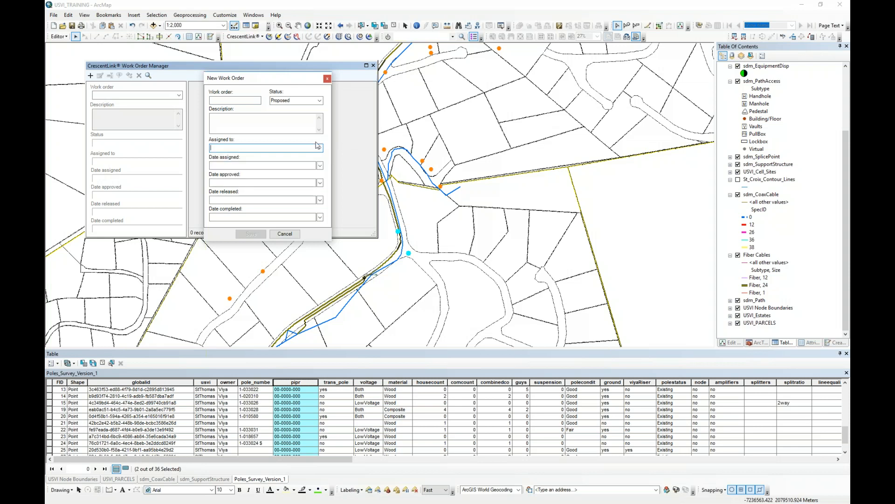
left_click_drag(260, 82, 272, 107)
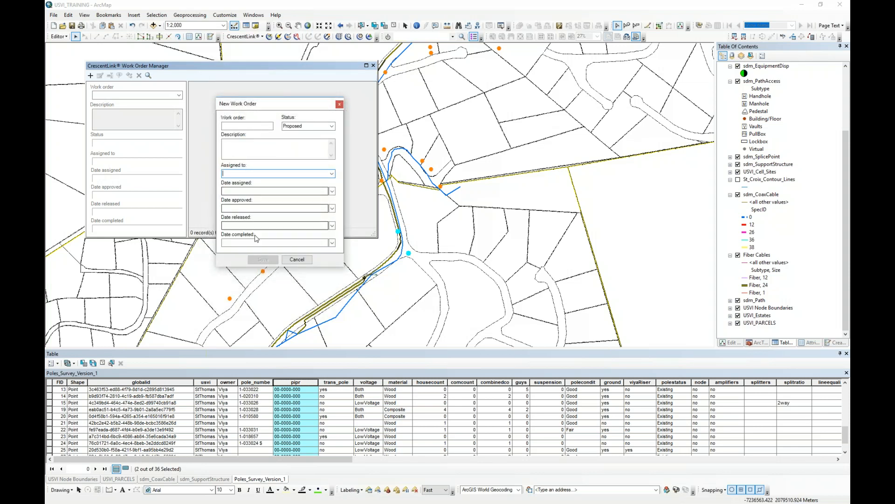
left_click(237, 126)
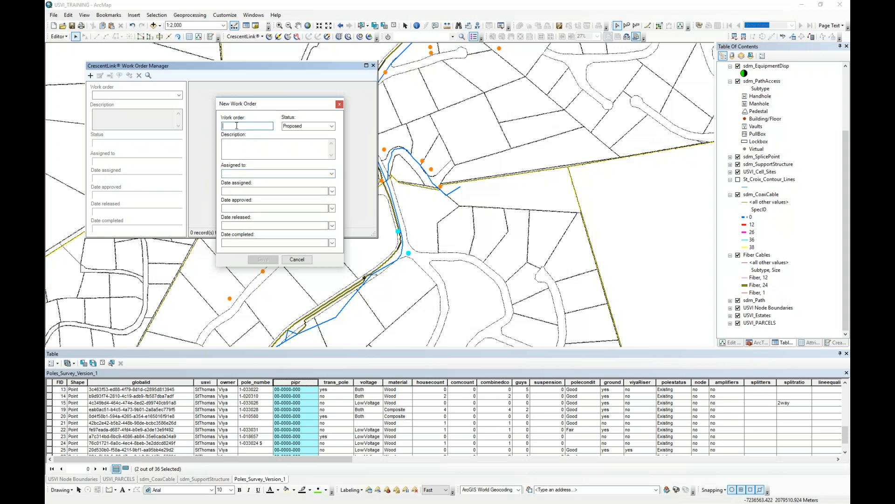
type("55555")
left_click(263, 259)
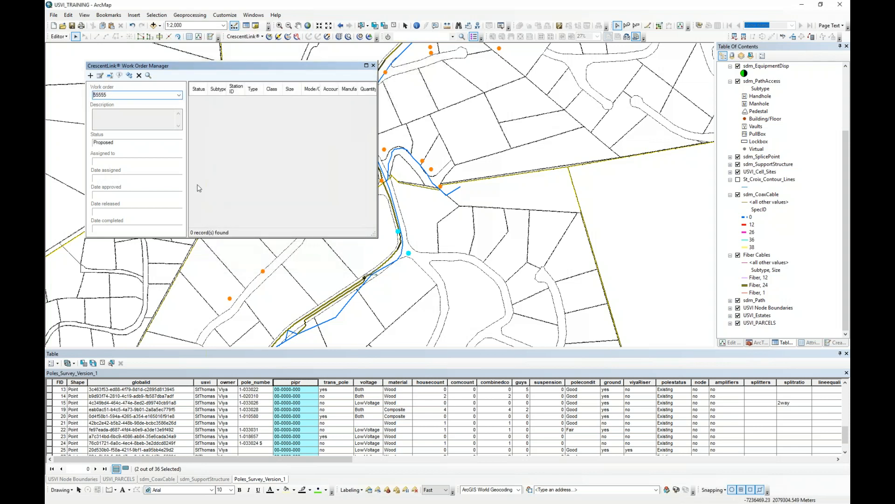
Find the new work order in Work Order Search, close the Work Order Manager, and set that order as the active work order
left_click(149, 76)
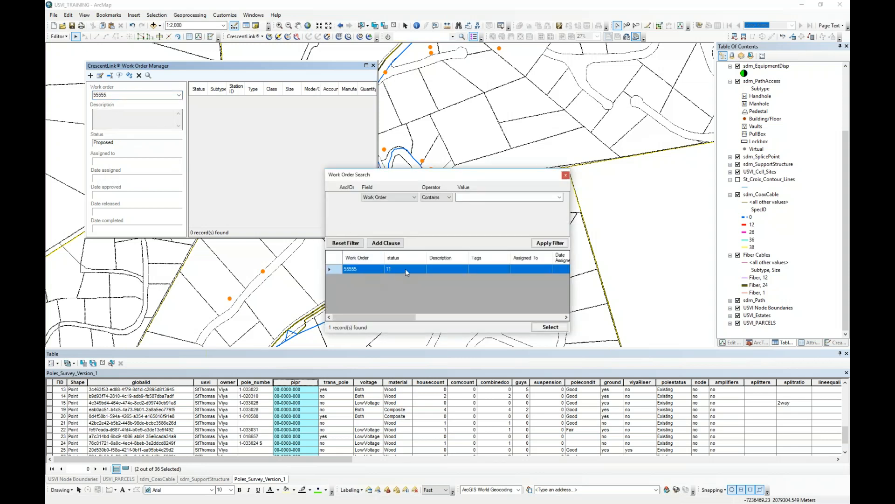
left_click(550, 327)
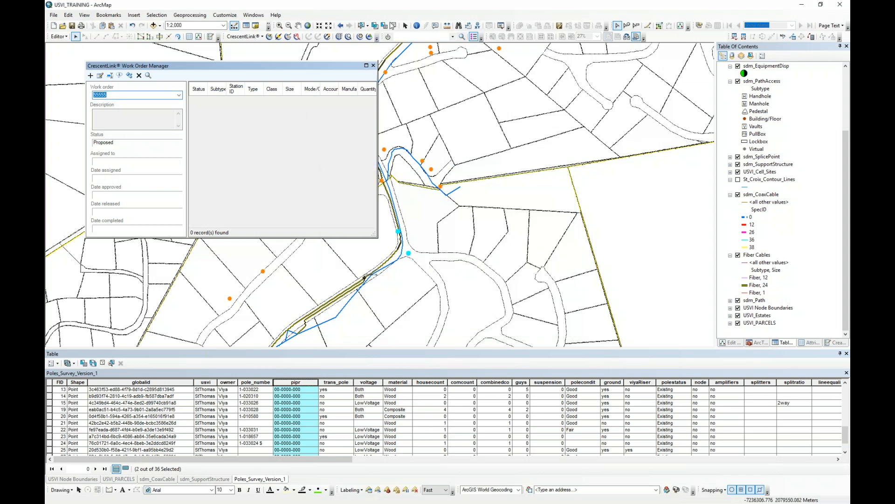
left_click(373, 66)
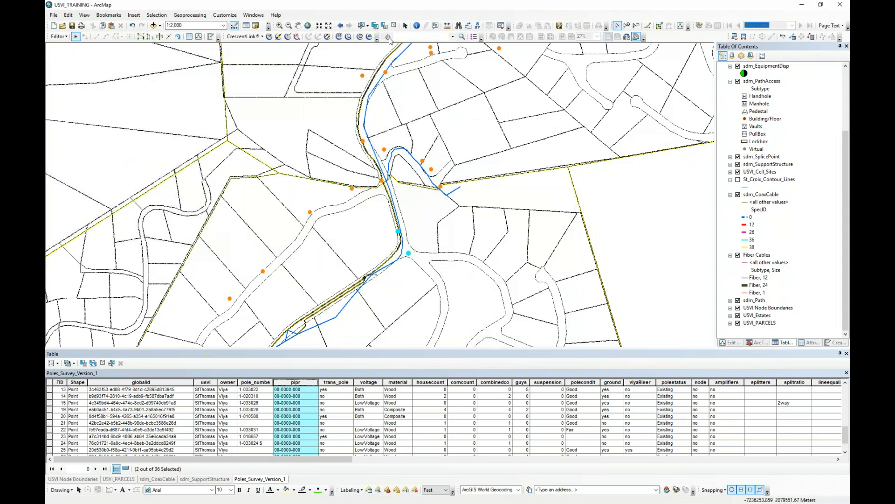
left_click(464, 37)
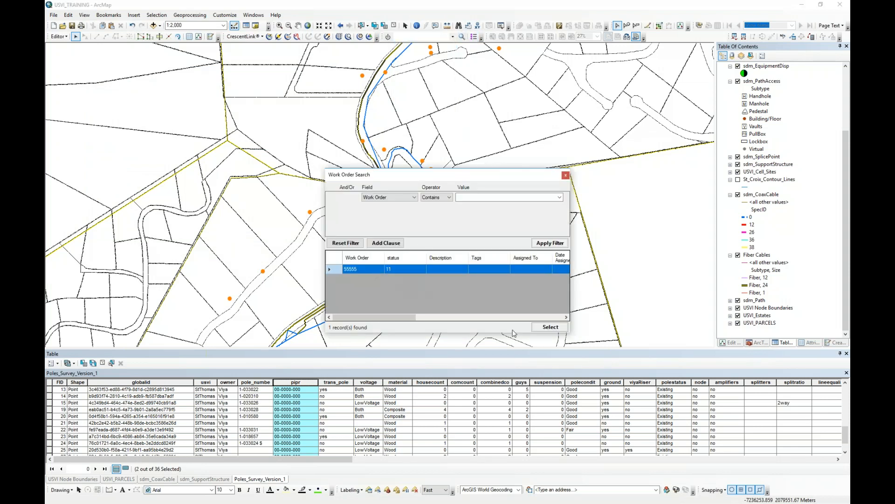
left_click(553, 328)
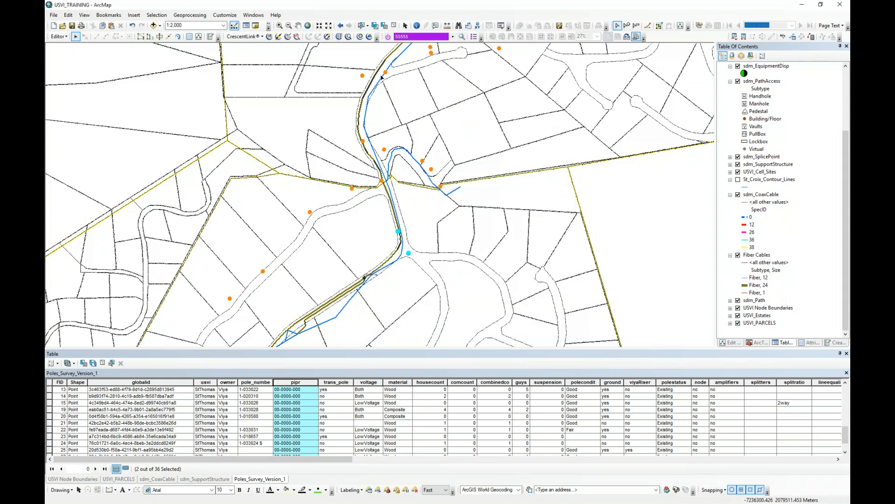
Sketch a P3-500 coax cable from just outside the eastern estate boundary across the parcels to the pole at the road junction
left_click_drag(348, 229, 406, 148)
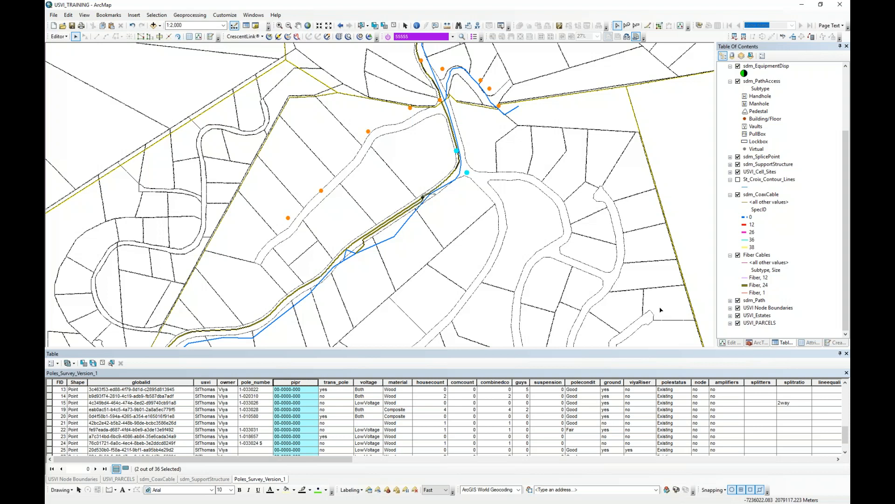
right_click(760, 194)
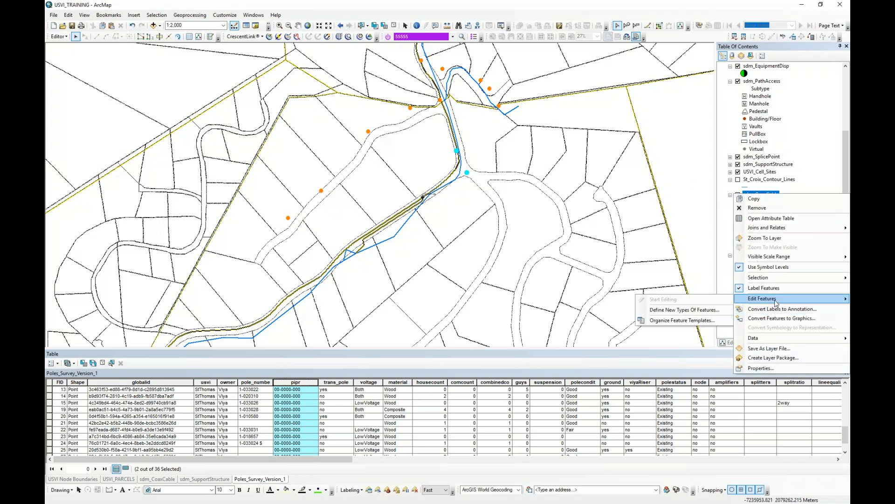
left_click_drag(667, 181, 609, 187)
scroll(520, 114, "up", 3)
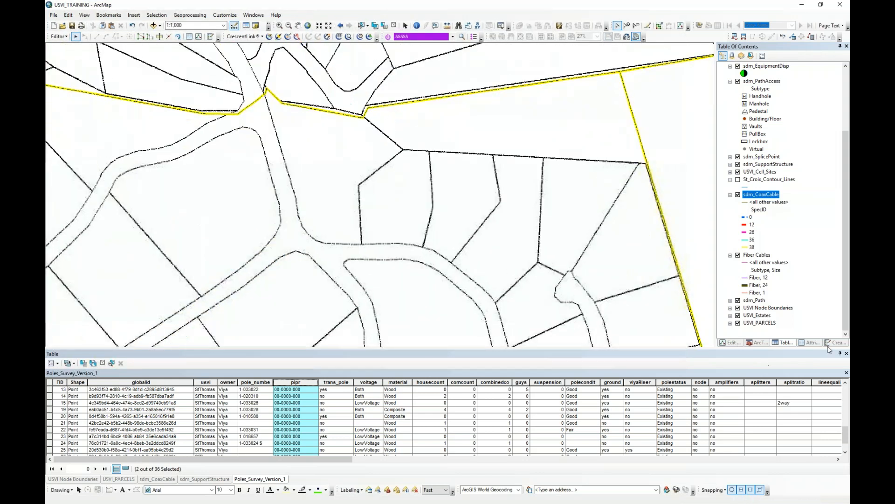
left_click(835, 342)
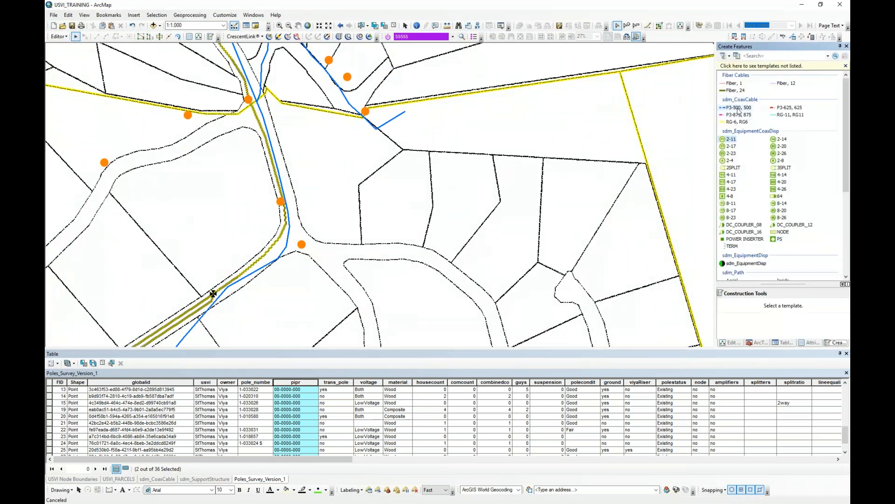
left_click(740, 107)
left_click(688, 159)
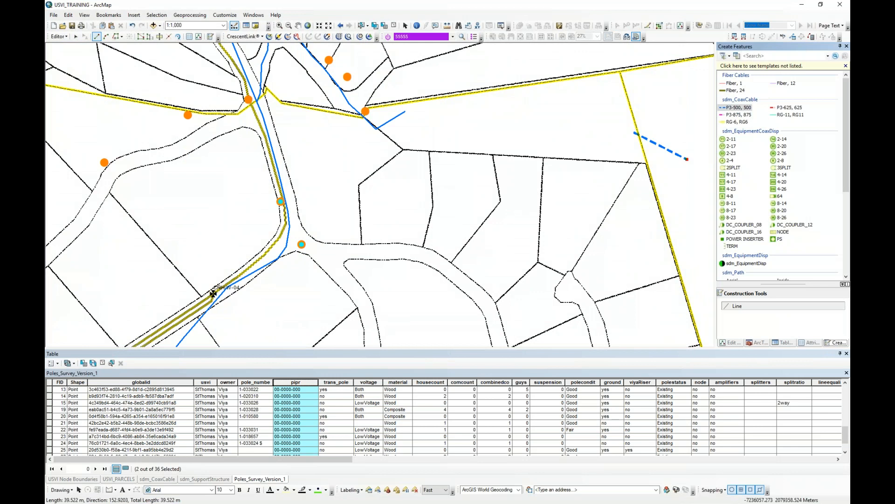
left_click(526, 108)
left_click(487, 154)
left_click(437, 233)
left_click(344, 238)
left_click(302, 244)
key("F2")
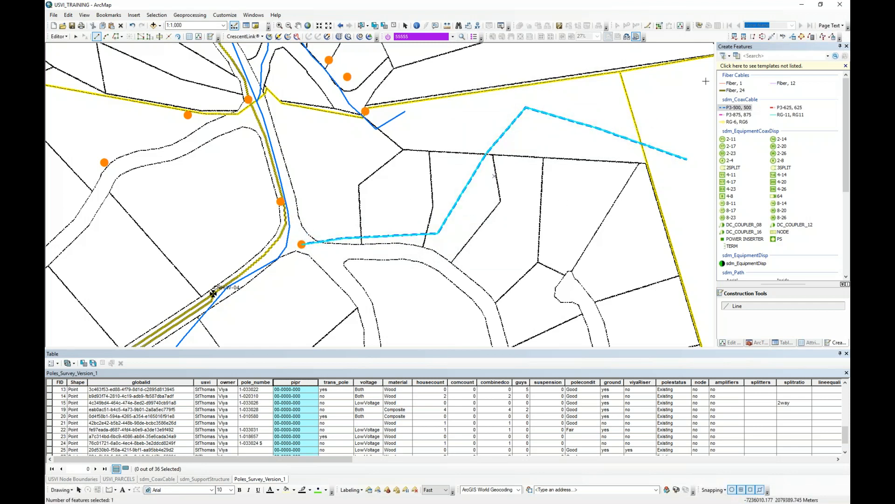
List layers by selection, show only the new coax cable's record in the sdm_CoaxCable table, and inspect its Work Order value
left_click(785, 344)
left_click(751, 56)
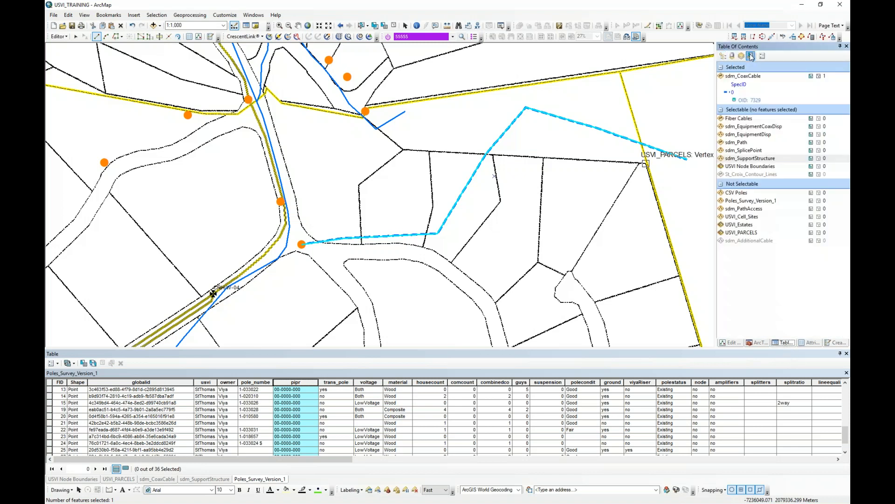
left_click(743, 77)
right_click(743, 79)
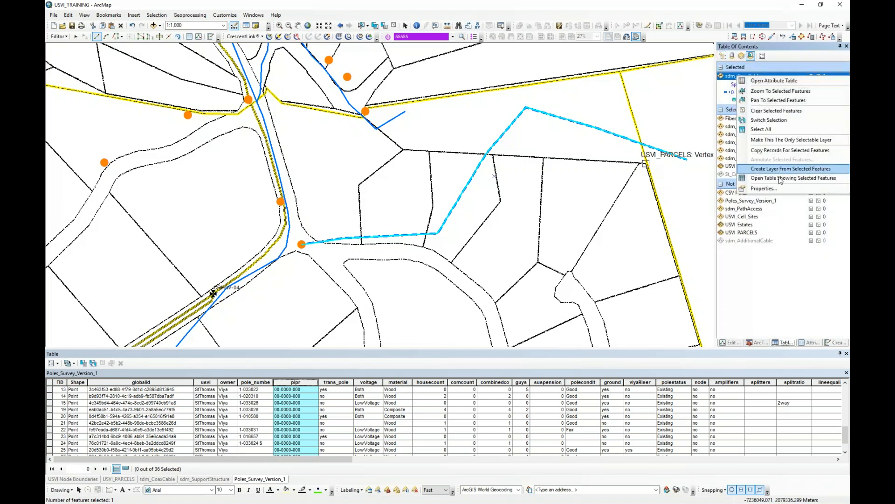
left_click(781, 182)
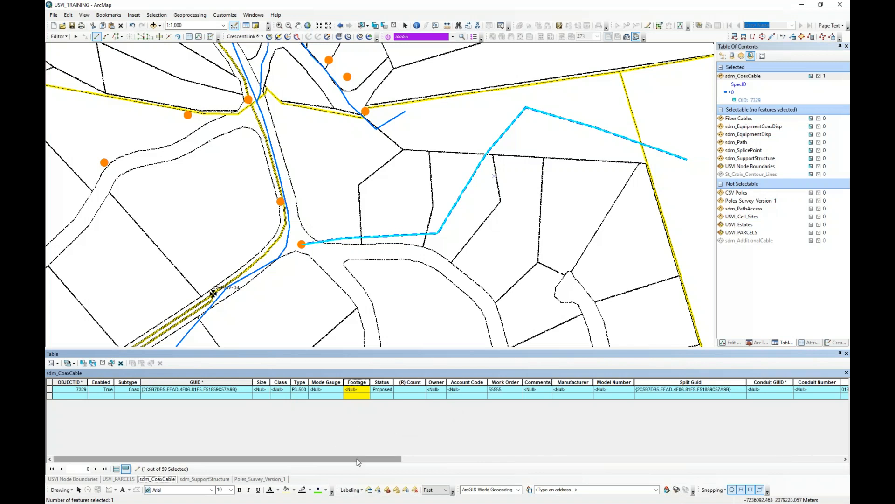
left_click_drag(358, 461, 405, 462)
left_click(443, 389)
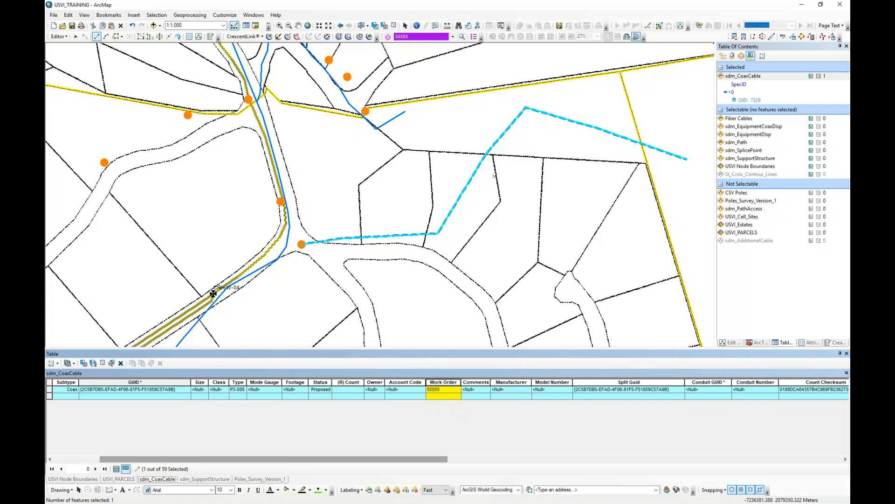
Switch to the Edit tool, clear the cable selection on the map, and list the layers by drawing order again
left_click(75, 36)
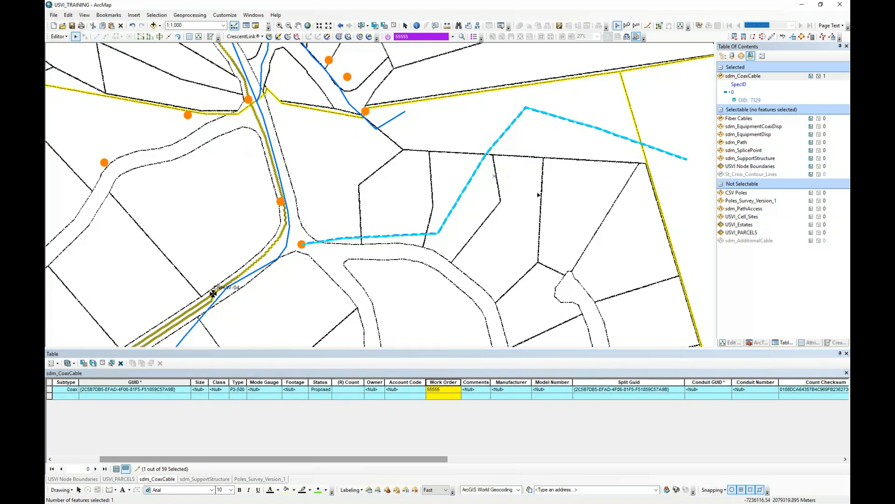
scroll(539, 195, "down", 4)
left_click(676, 285)
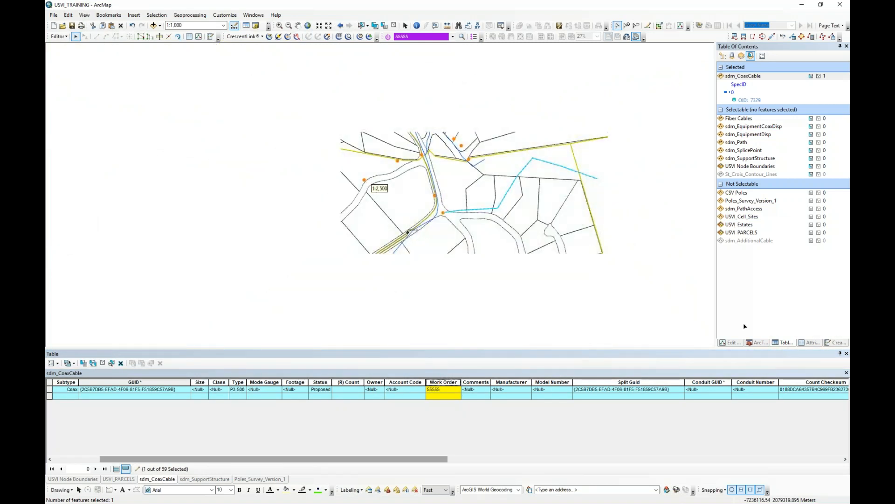
left_click(722, 55)
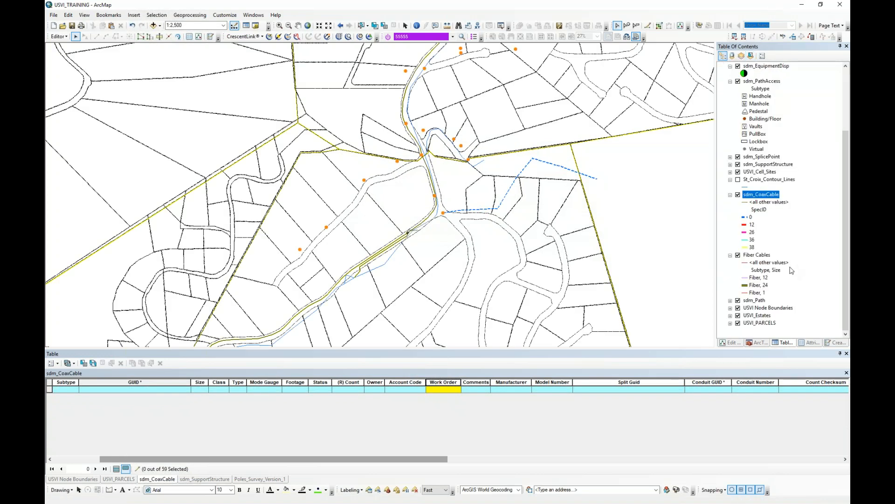
Open the USVI Node Boundaries attribute table, select the St. Croix node boundary record, and zoom the map to it
left_click(762, 309, "ctrl")
left_click(762, 308)
right_click(762, 308)
left_click(773, 332)
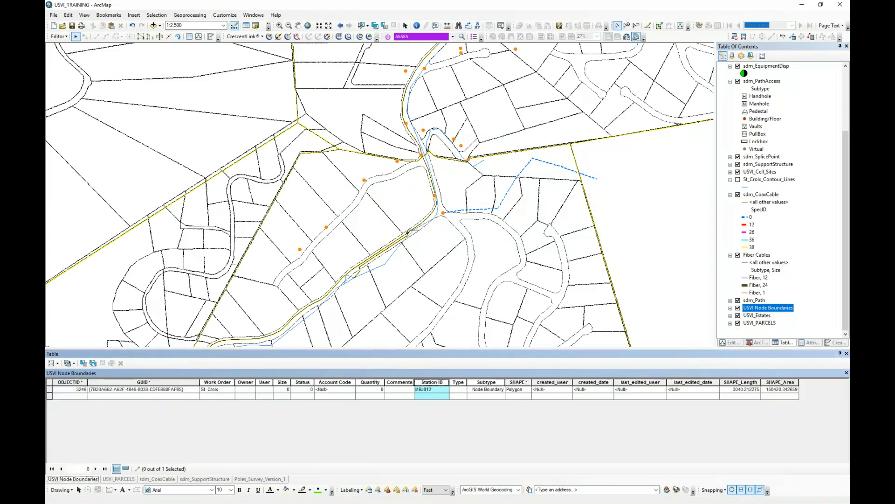
left_click(50, 389)
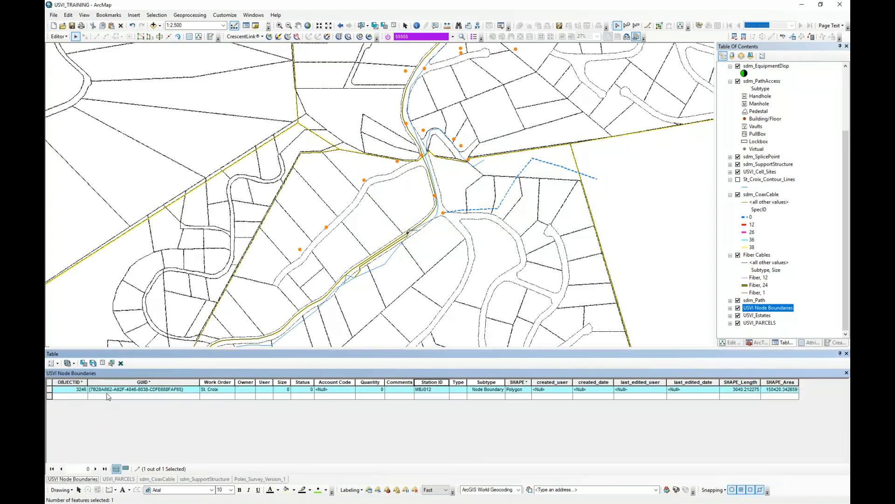
left_click(111, 362)
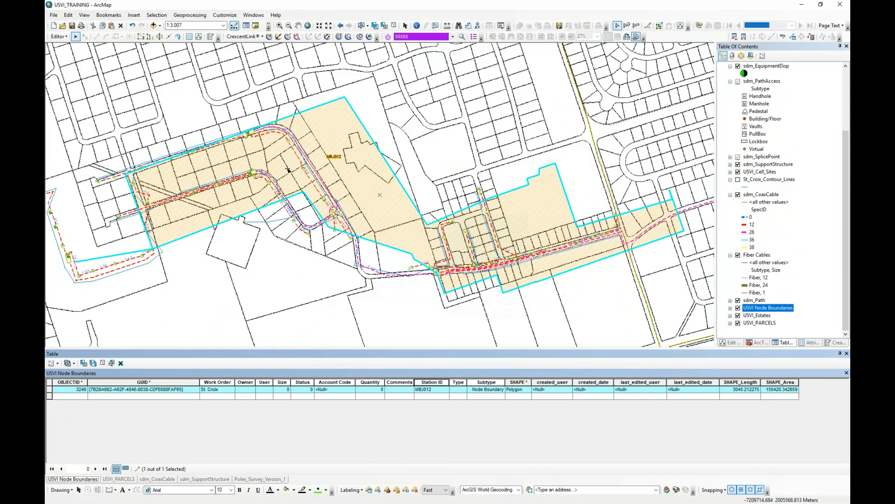
scroll(288, 170, "up", 1)
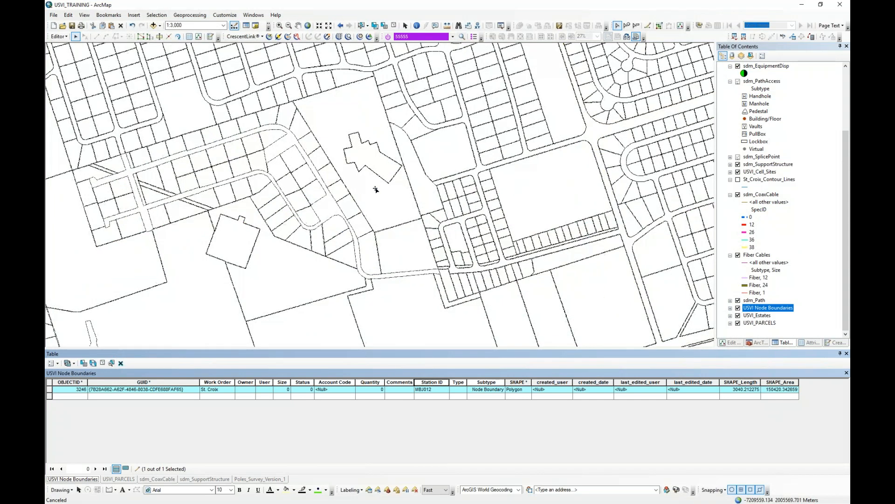
left_click(362, 187)
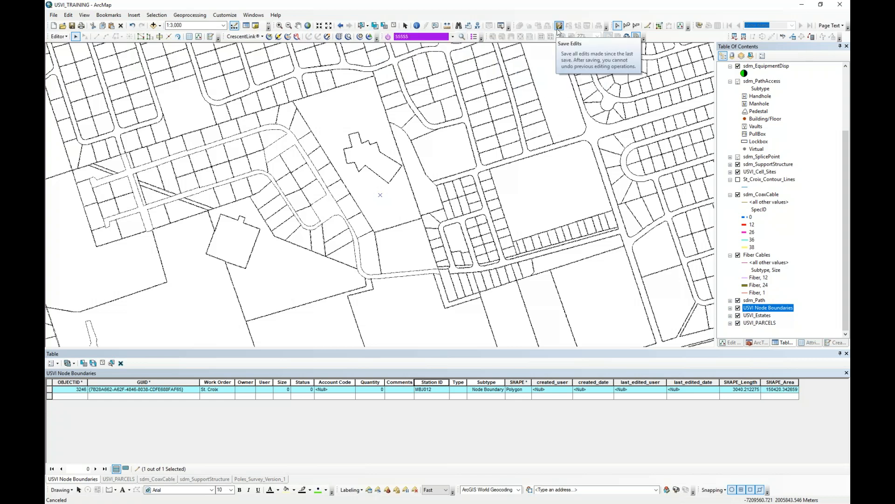
Open the toolbar customization dialog, filter the commands by "selection", and browse the Selection category
right_click(591, 19)
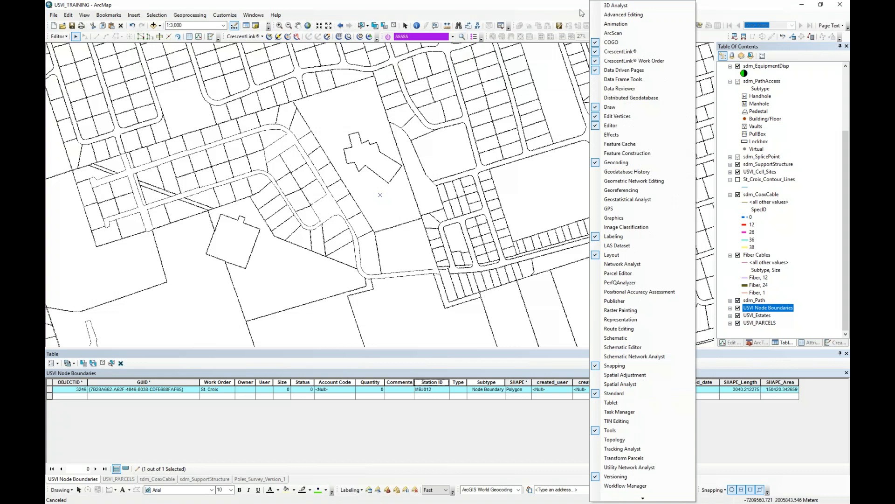
mouse_move(655, 498)
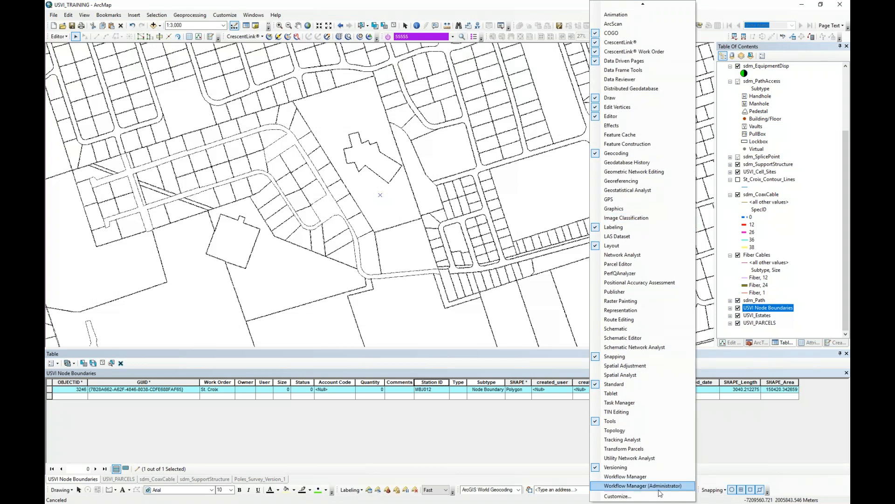
left_click(622, 496)
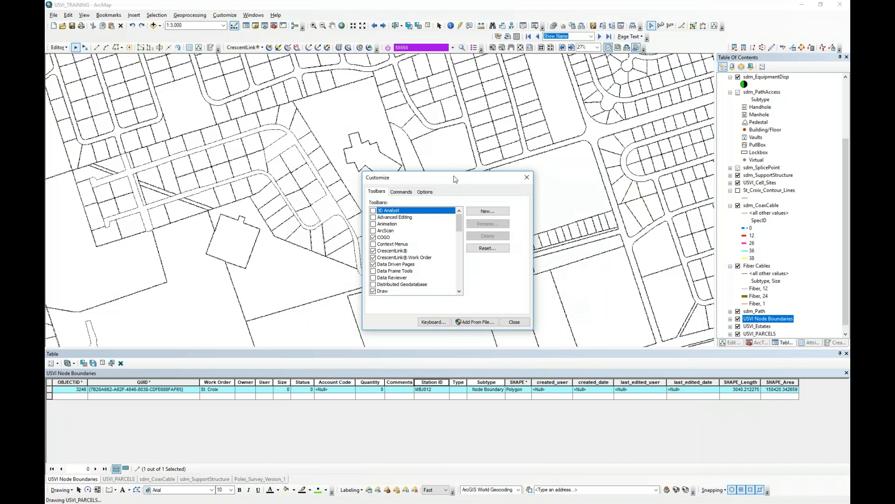
left_click_drag(456, 179, 558, 88)
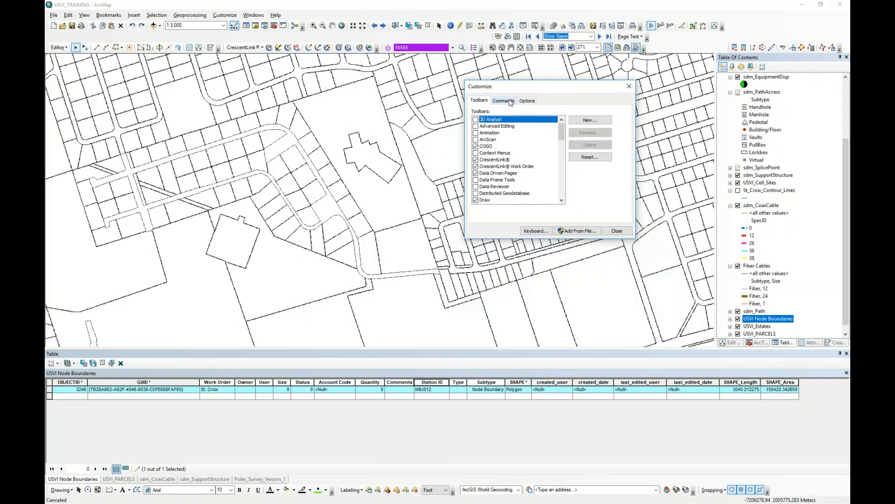
left_click(510, 102)
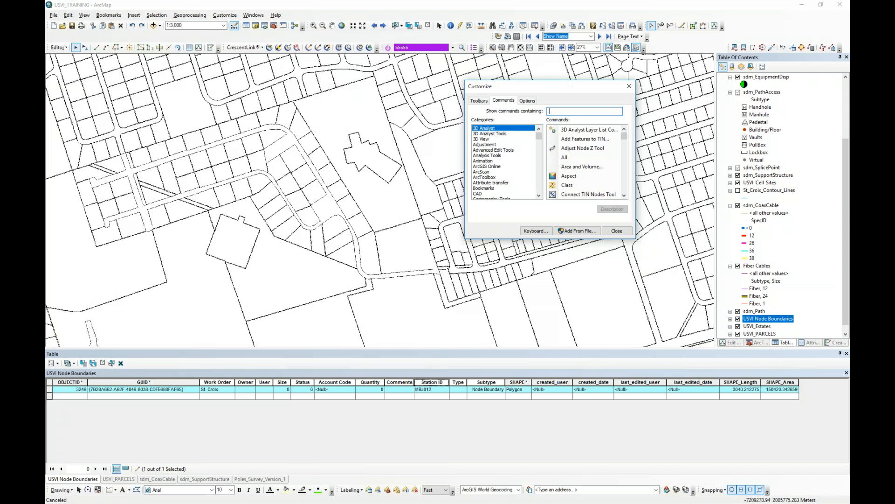
type("election")
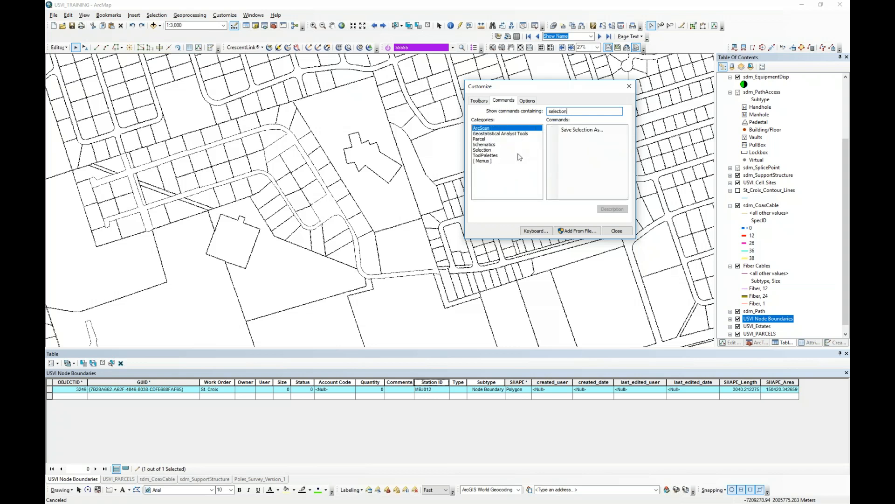
left_click(483, 150)
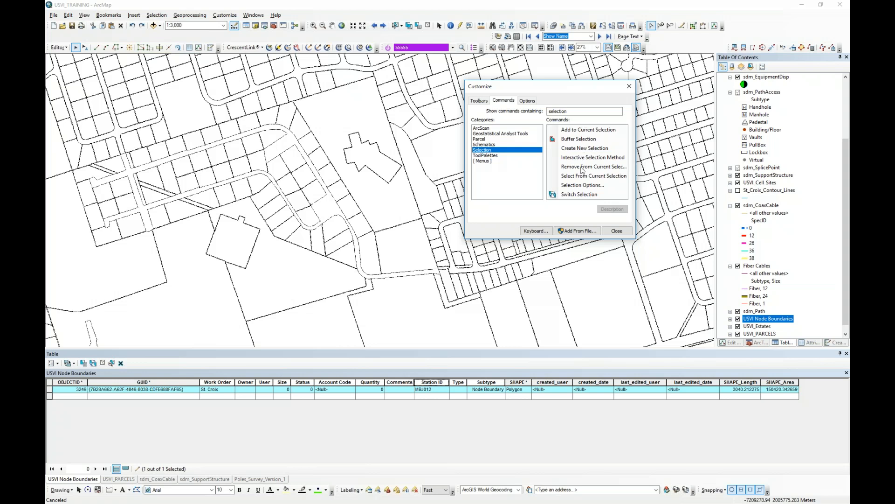
left_click(578, 187)
Narrow the command search to "select by lo", pick out the Select By Location command, and close the customization dialog
left_click(570, 111)
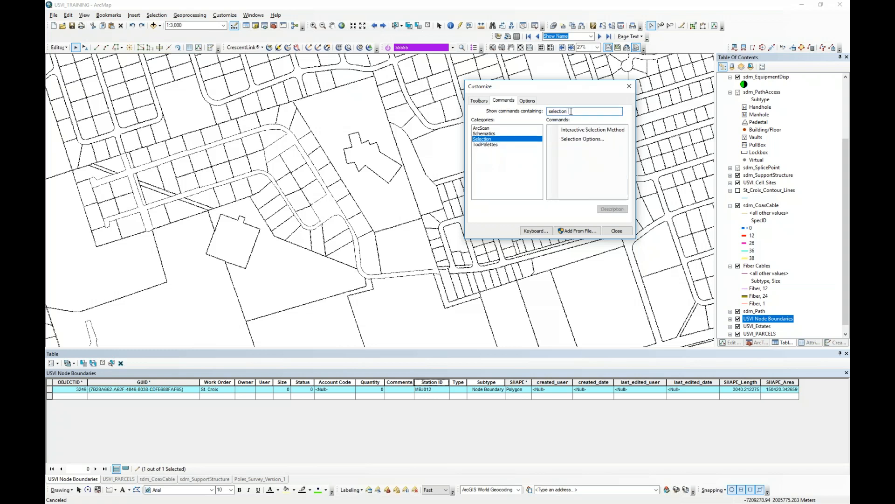
key("BackSpace")
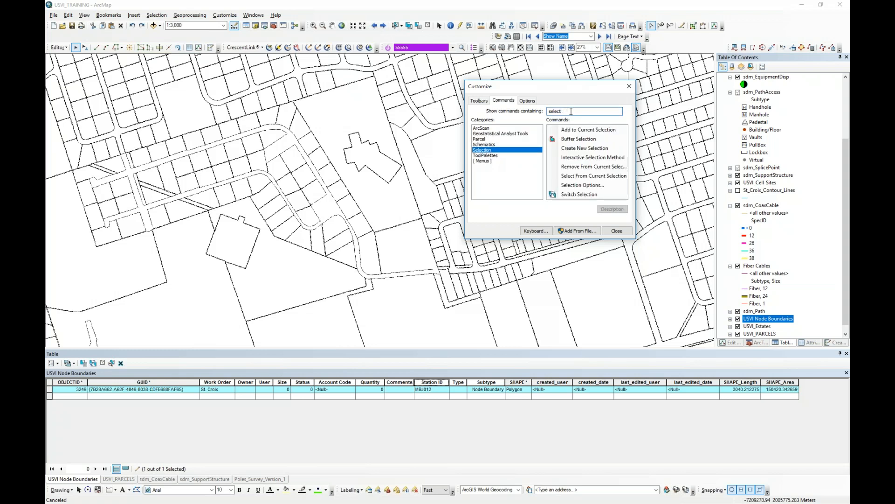
key("BackSpace")
type("by lo")
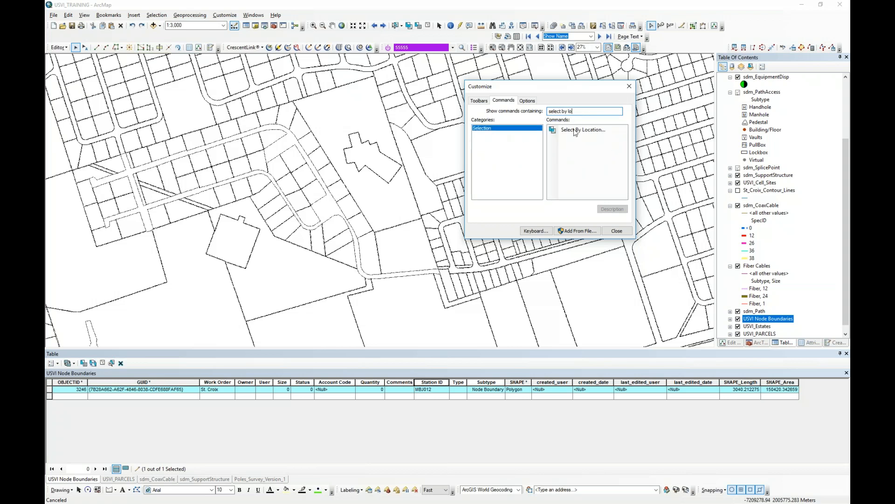
left_click(575, 131)
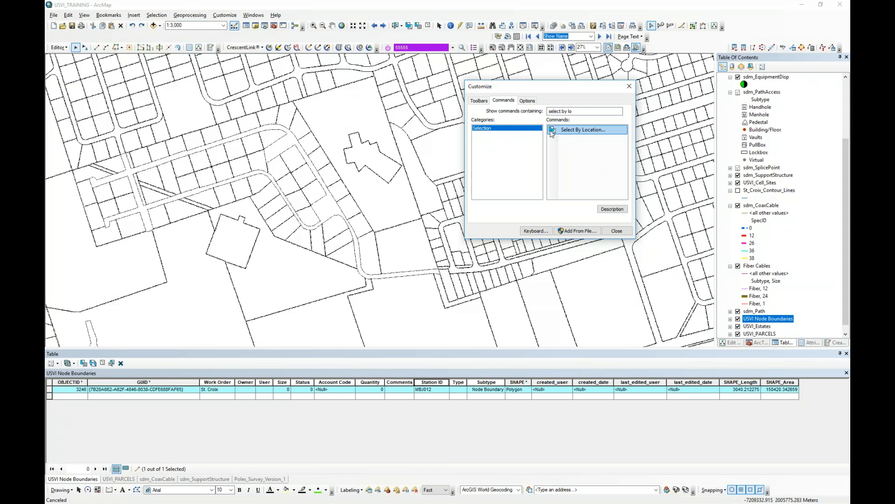
left_click_drag(554, 132, 554, 93)
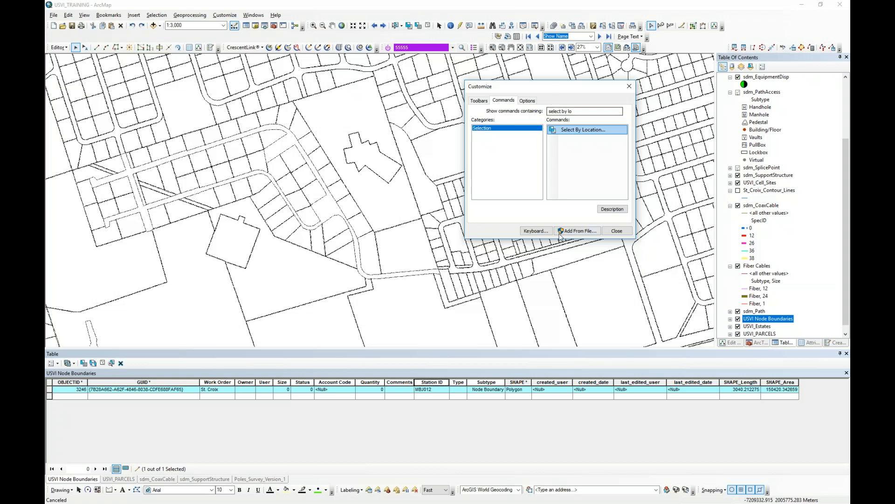
left_click(616, 231)
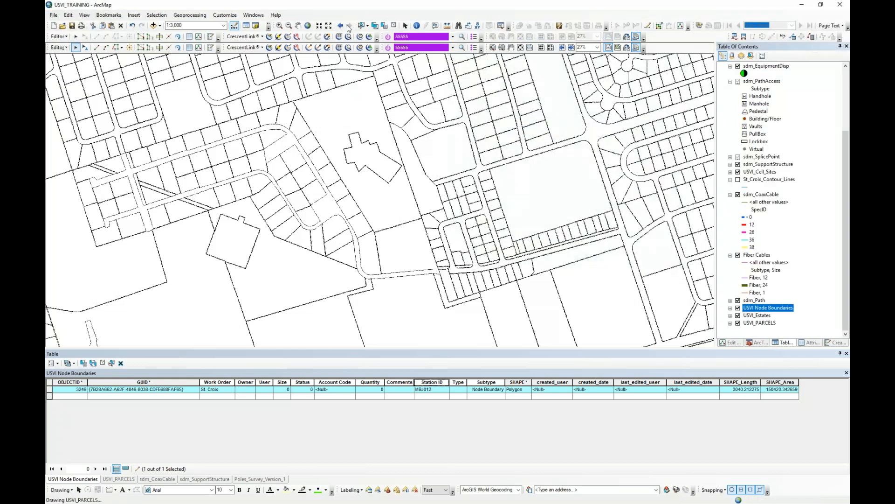
Set up Select By Location with sdm_EquipmentCoaxDisp as target and only the selected feature of USVI Node Boundaries as source
left_click(376, 26)
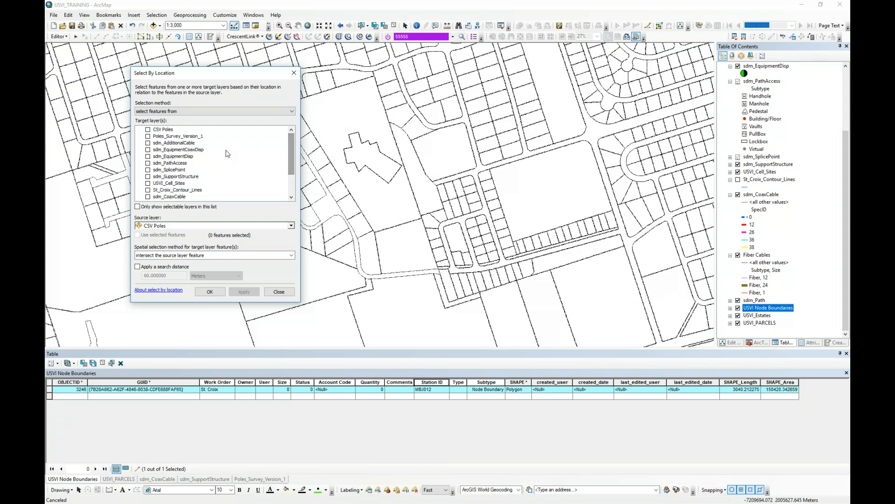
left_click(148, 149)
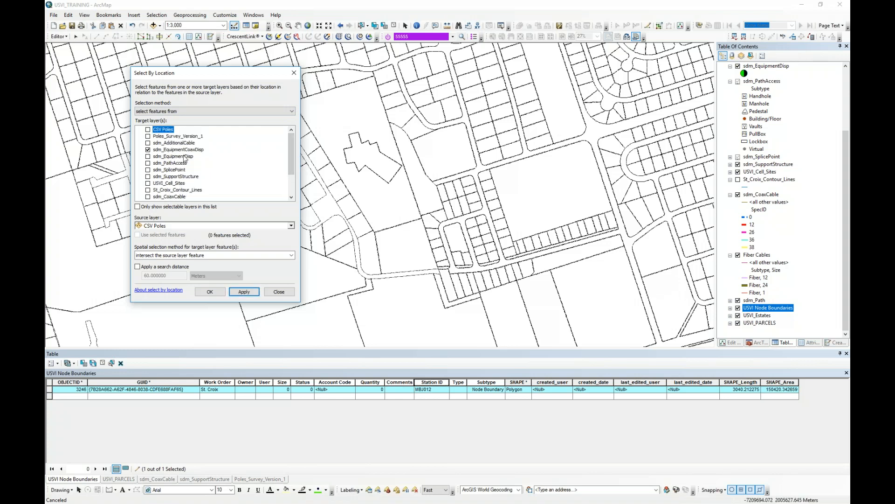
left_click(187, 149)
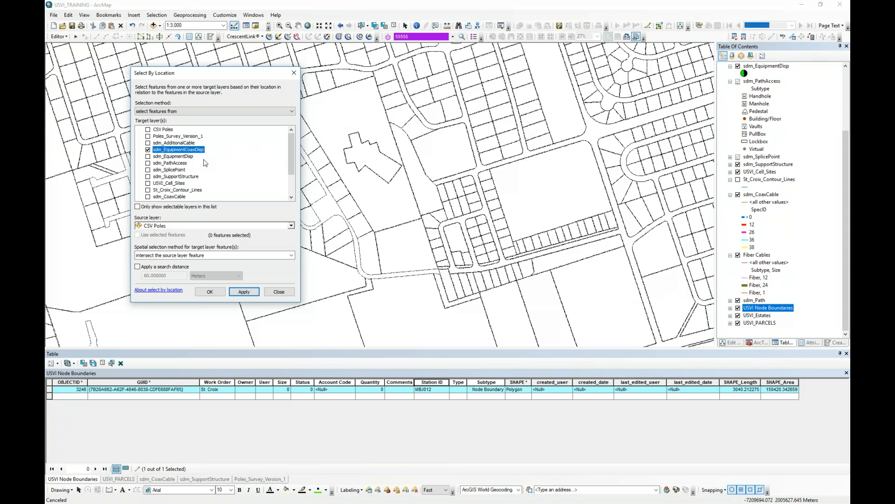
left_click(292, 226)
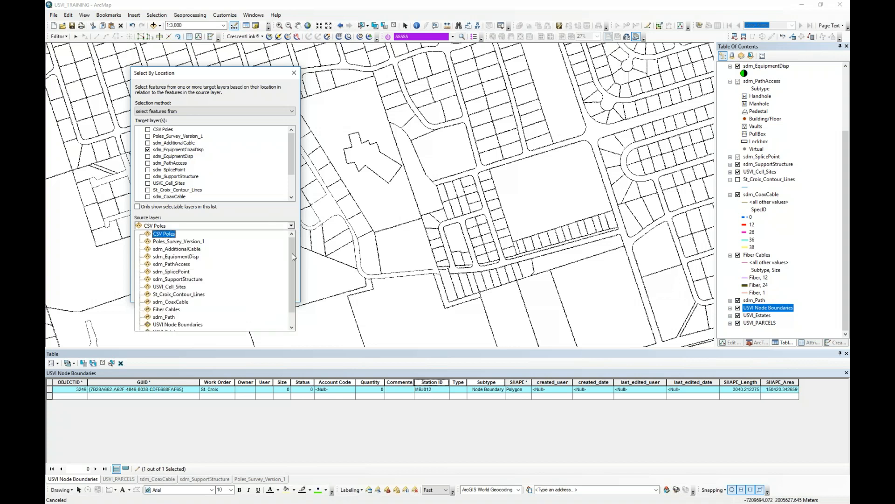
left_click(164, 326)
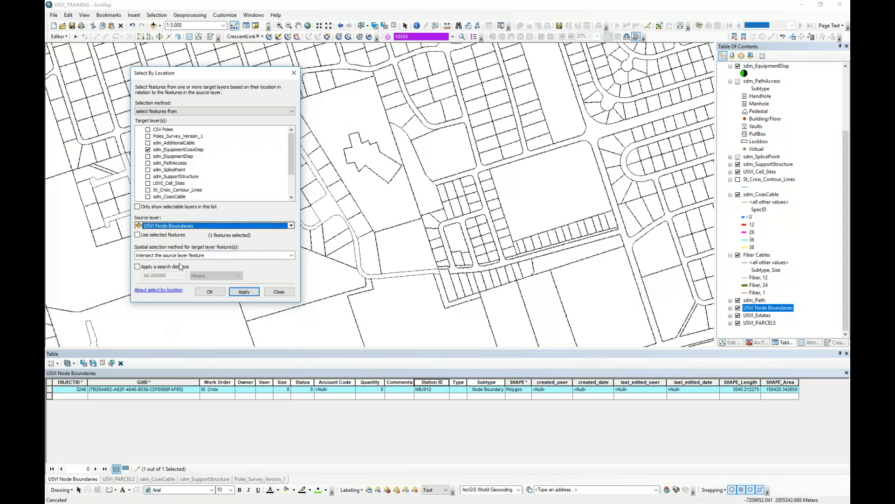
left_click(138, 236)
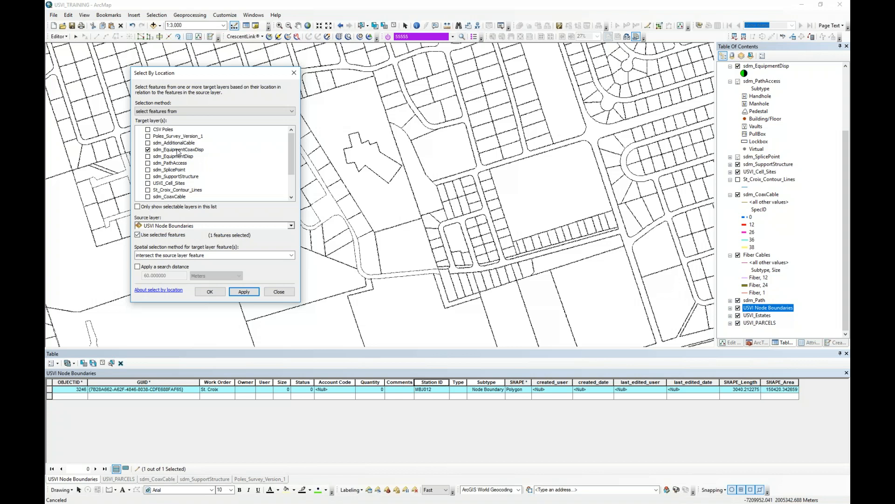
Replace the target layer with sdm_CoaxCable and apply the selection of cables intersecting the selected node boundary
left_click(148, 150)
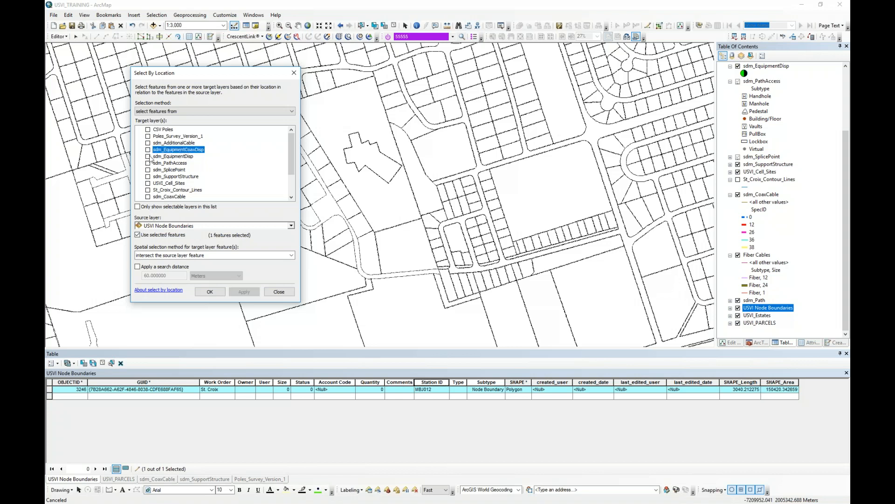
scroll(155, 163, "down", 1)
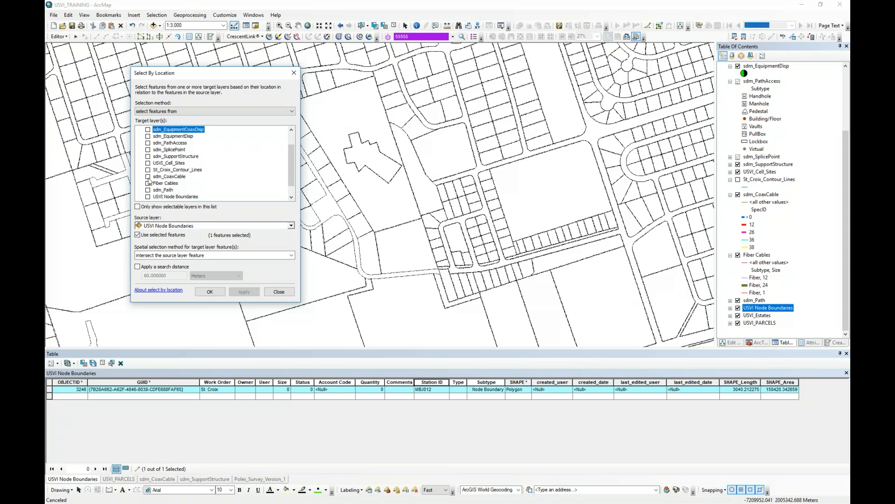
left_click(172, 178)
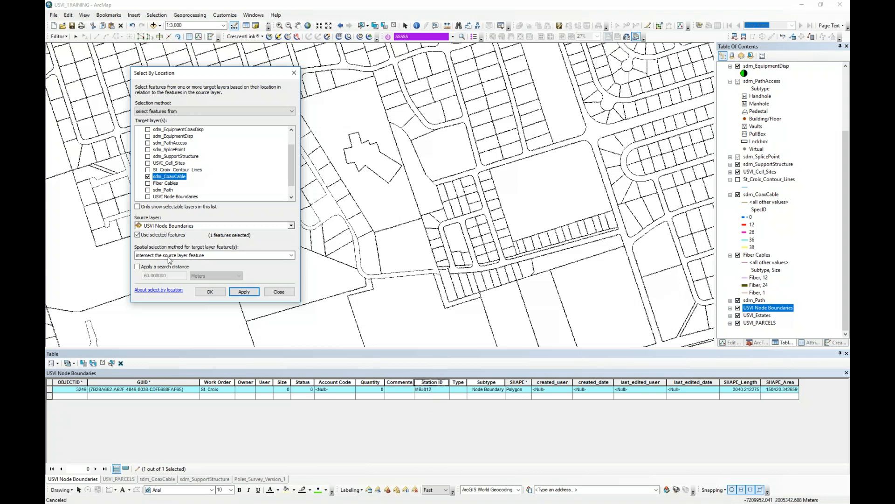
left_click(244, 293)
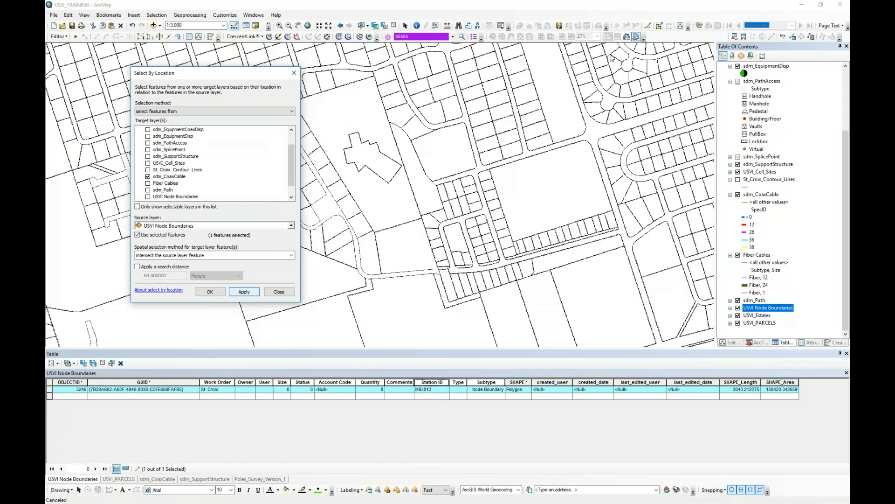
List layers by selection, open the sdm_CoaxCable table showing only selected records, close Select By Location, and review the Work Order column
left_click(751, 55)
right_click(749, 78)
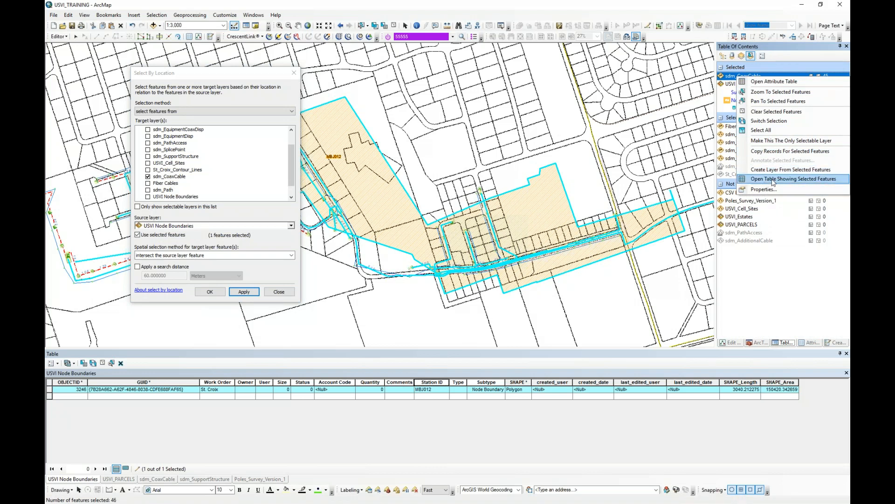
left_click(772, 180)
scroll(370, 428, "down", 10)
scroll(369, 428, "up", 3)
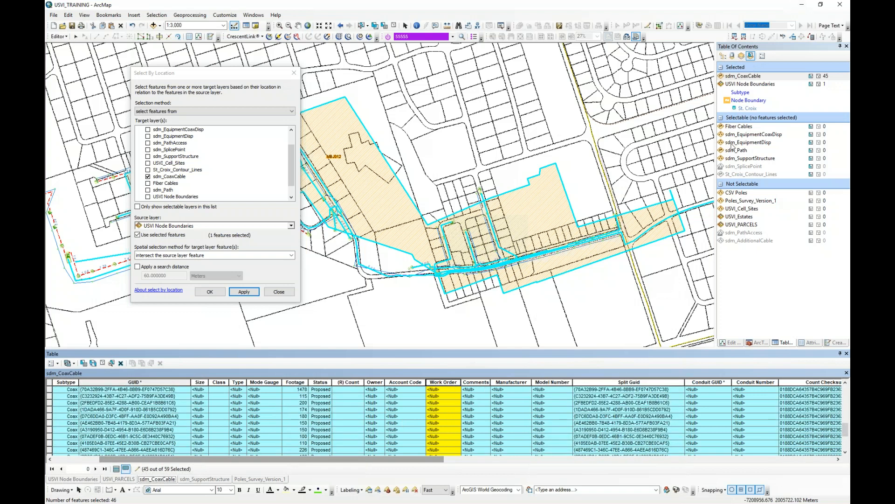
left_click(294, 73)
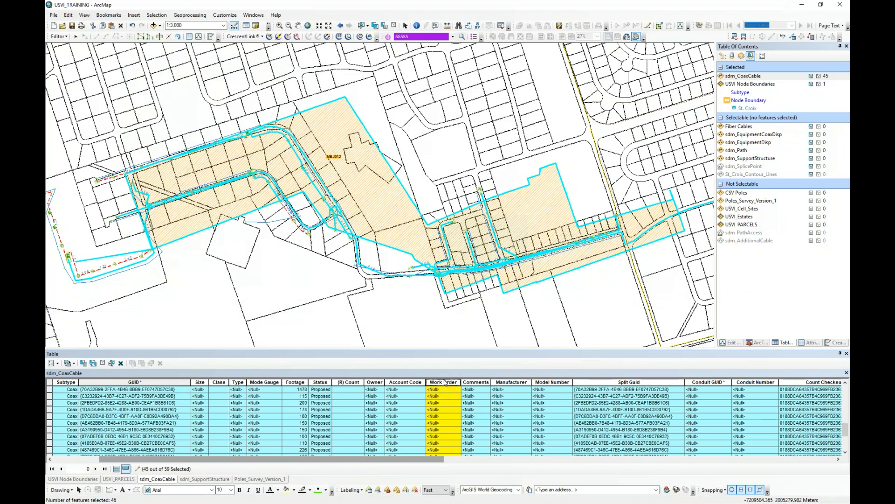
scroll(257, 411, "down", 4)
scroll(257, 411, "down", 8)
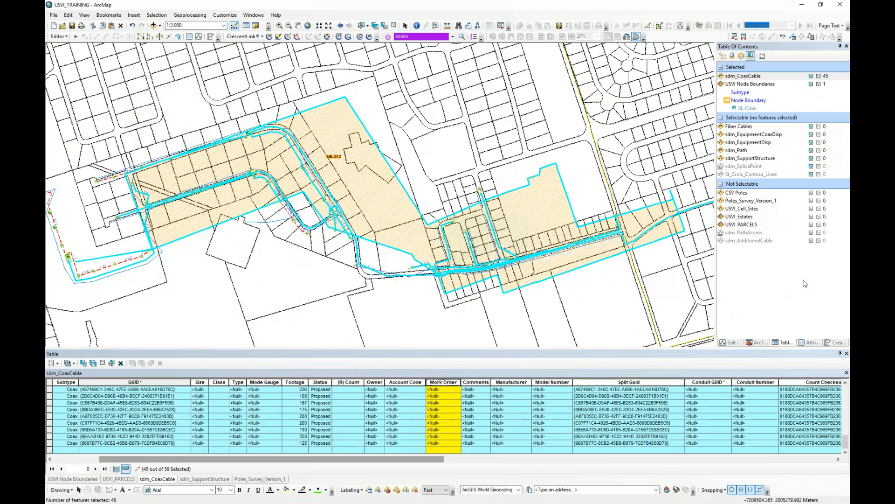
Show the Attributes window for the selected coax cables and the St. Croix node boundary
left_click(812, 343)
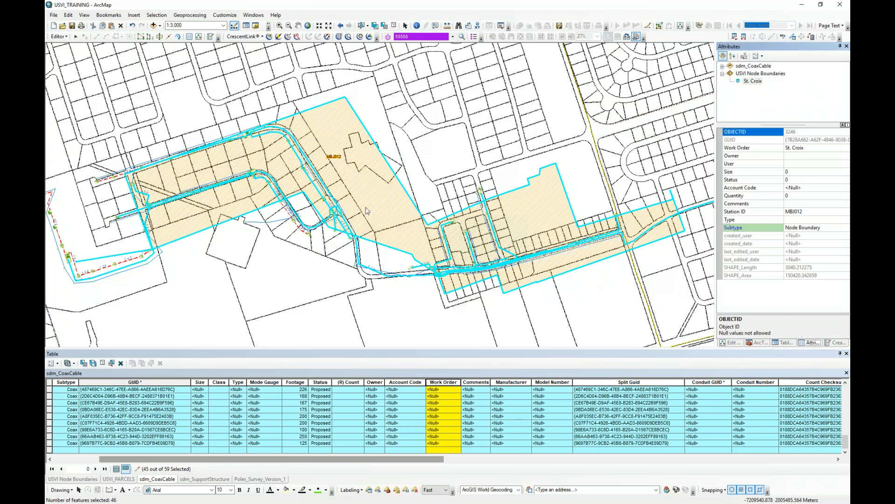
right_click(335, 196)
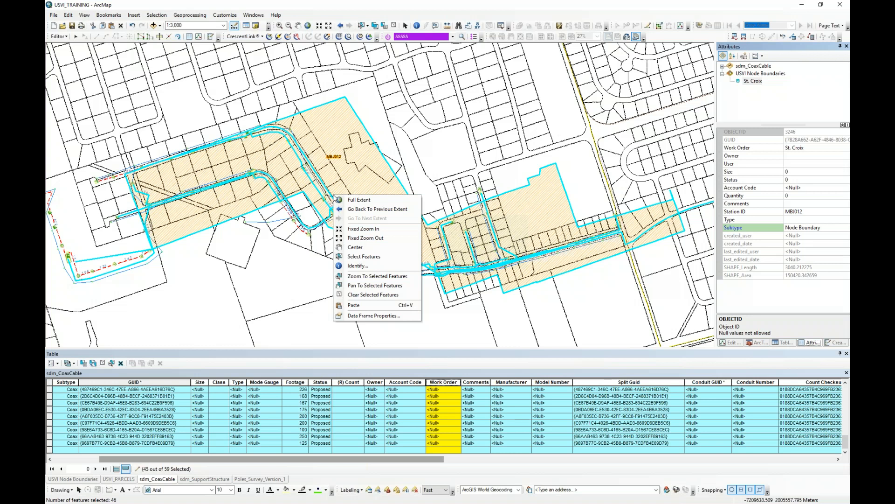
left_click(261, 263)
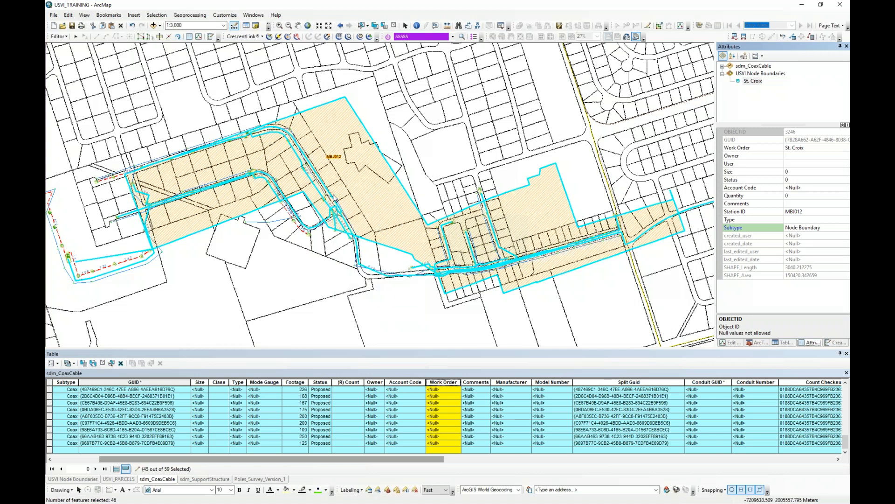
left_click(58, 364)
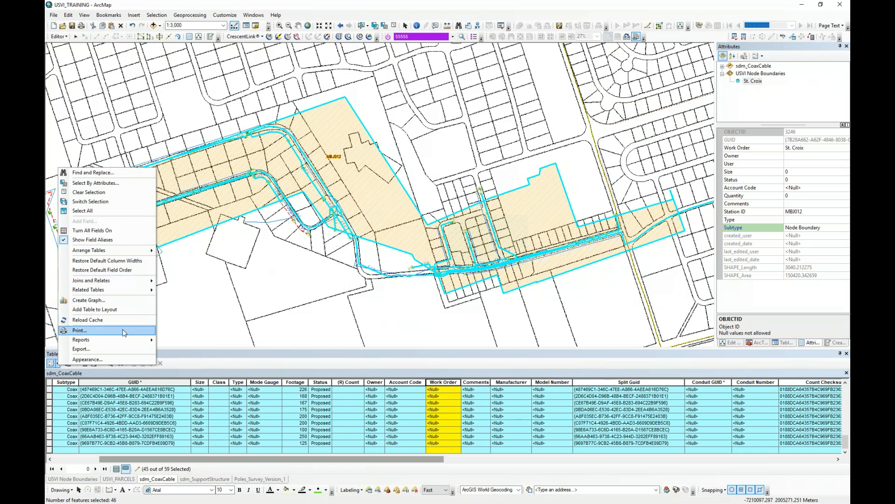
key("Escape")
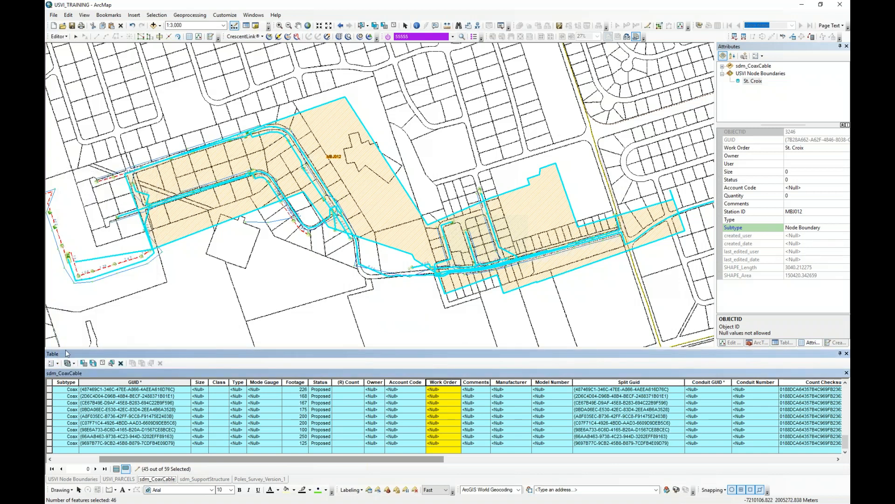
left_click(58, 363)
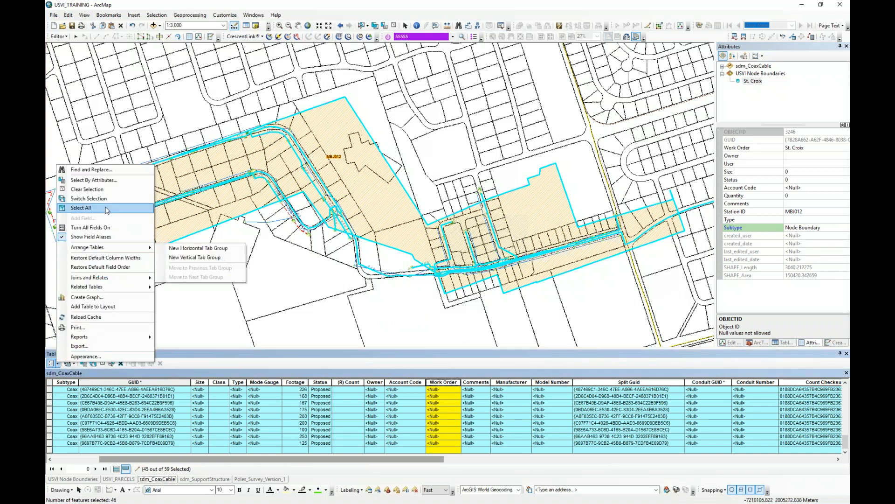
key("Escape")
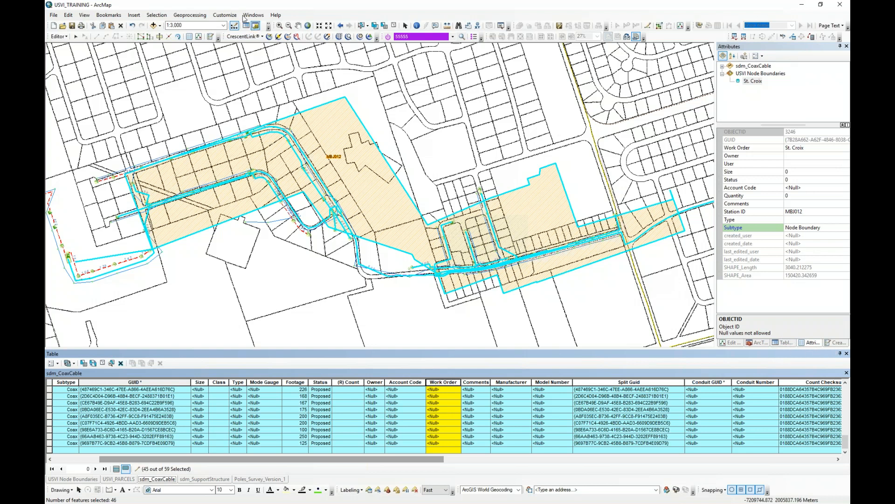
left_click(189, 37)
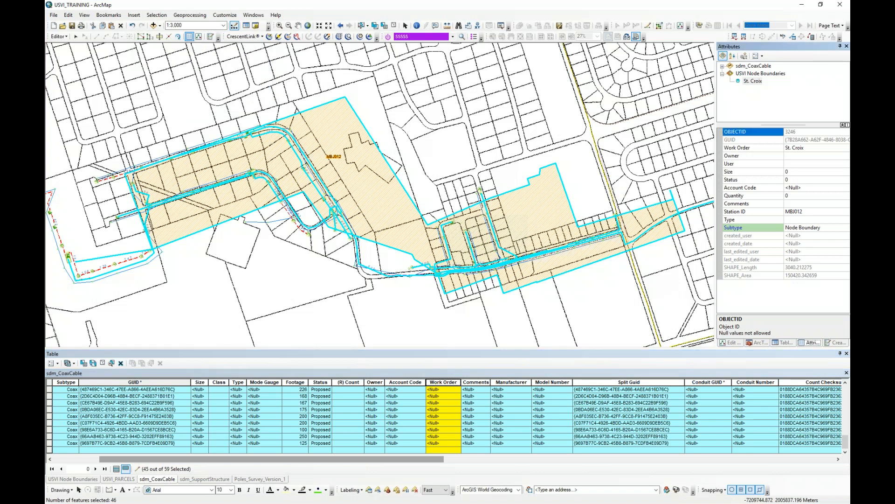
Set the Work Order of all selected sdm_CoaxCable features together to the active work order number shown for CrescentLink
left_click(759, 66)
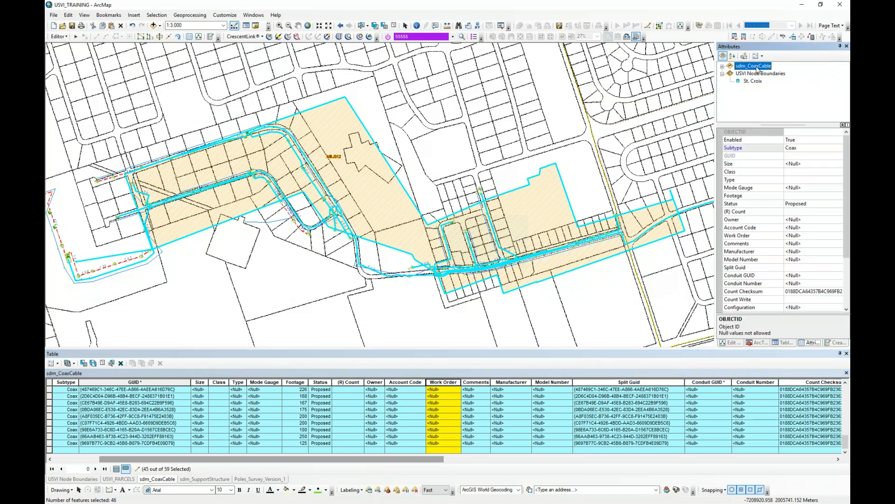
left_click(722, 68)
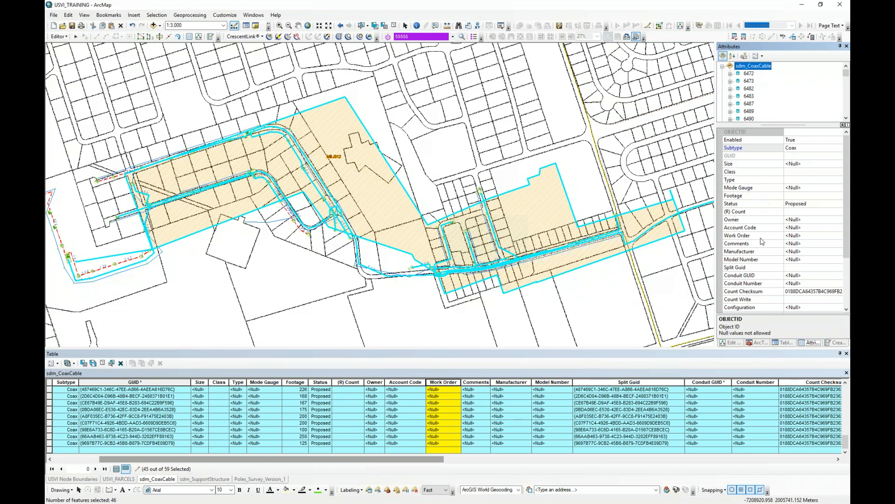
left_click(798, 237)
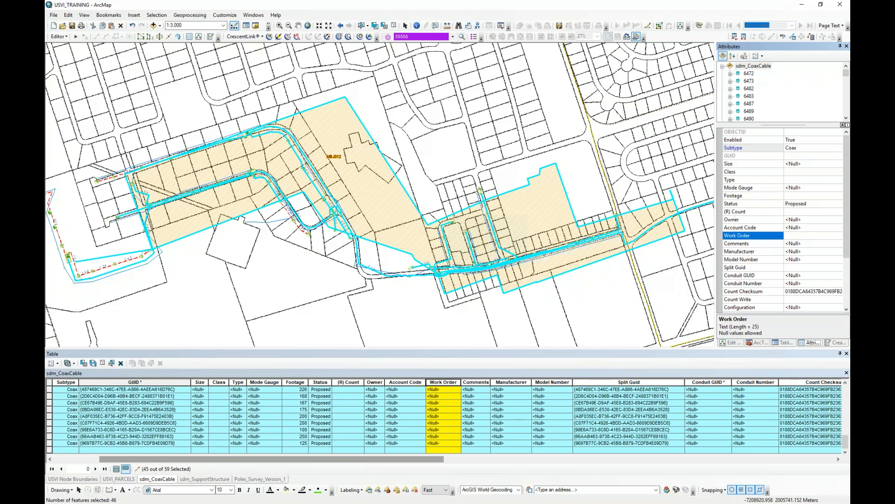
type("55555")
key("Return")
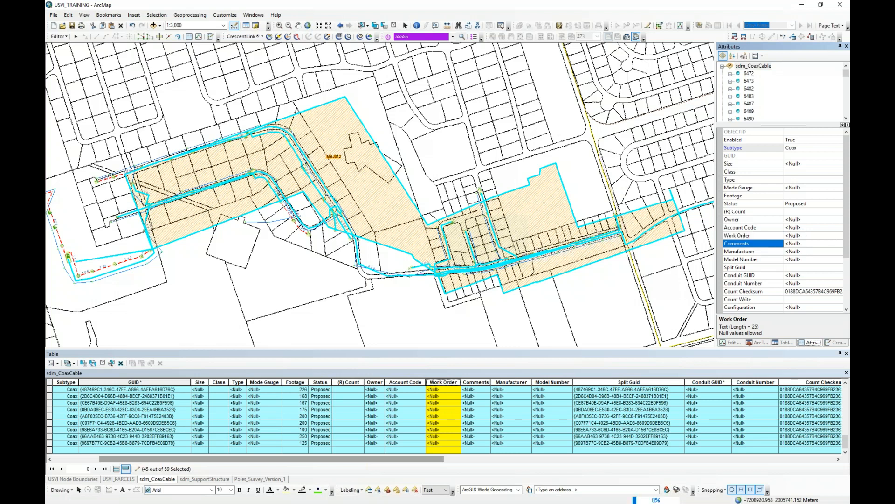
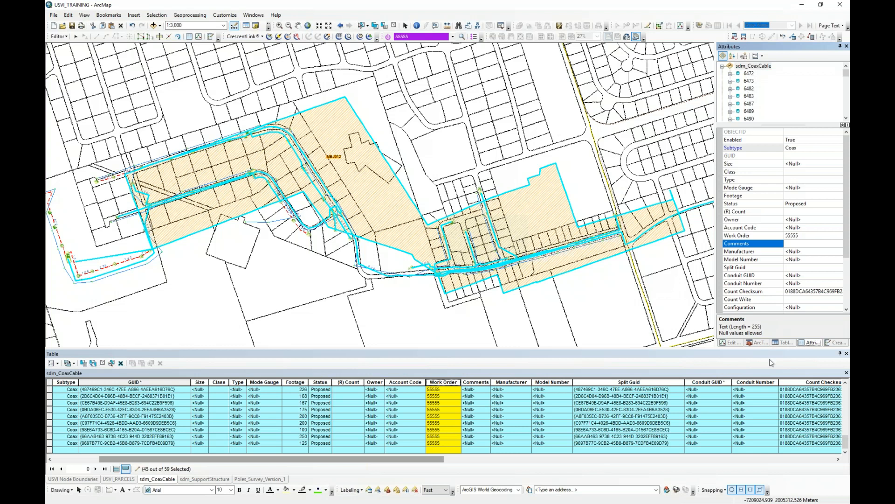
Return from the Attributes window to the table of contents and list the layers by drawing order
left_click(785, 343)
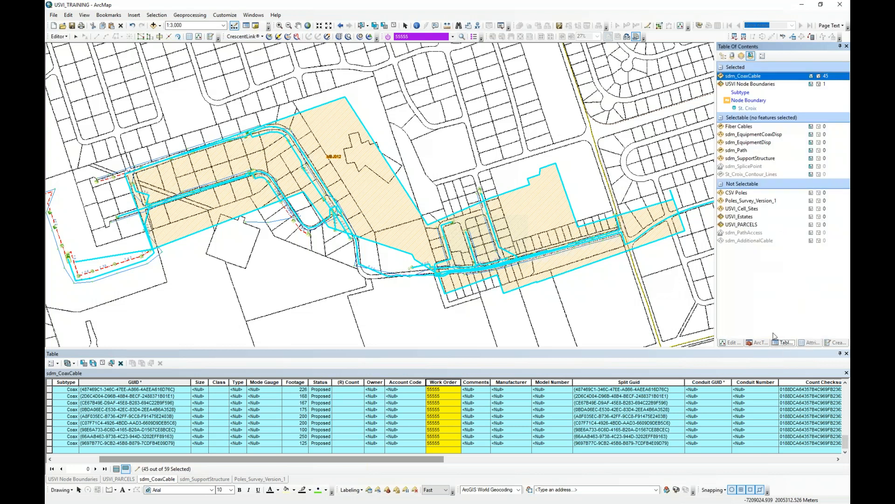
left_click(723, 55)
scroll(785, 170, "up", 2)
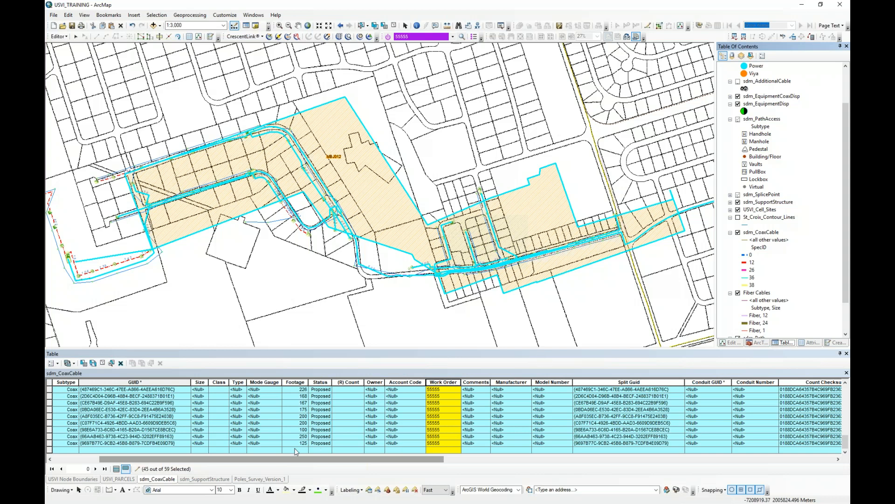
Set the Status of coax cable record 7323 to CONSTRUCTION and of record 7322 above it to EXISTING
left_click(49, 416)
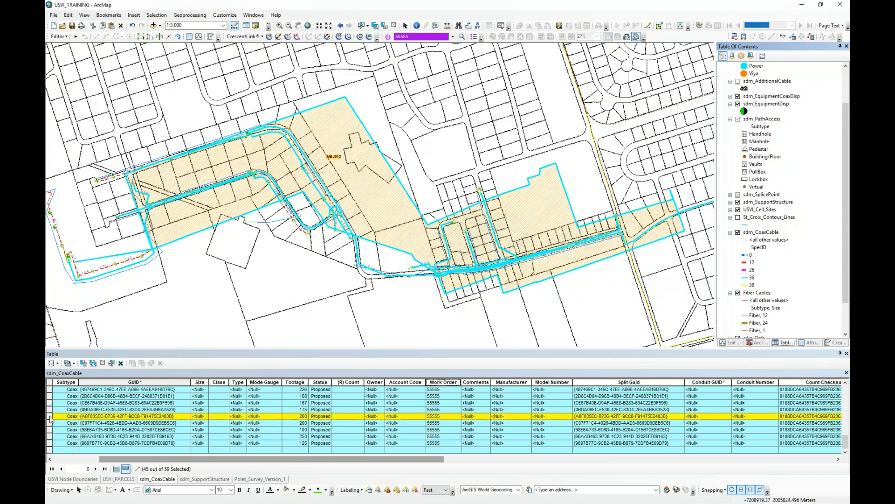
left_click(329, 417)
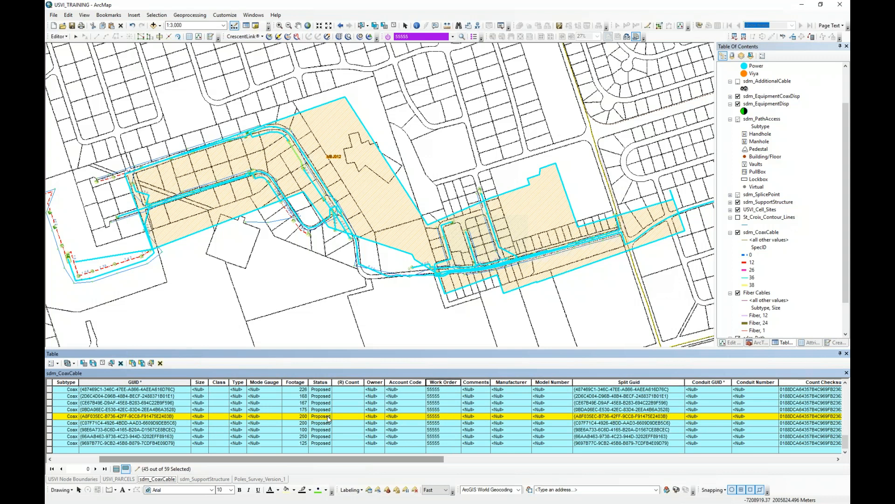
left_click(329, 417)
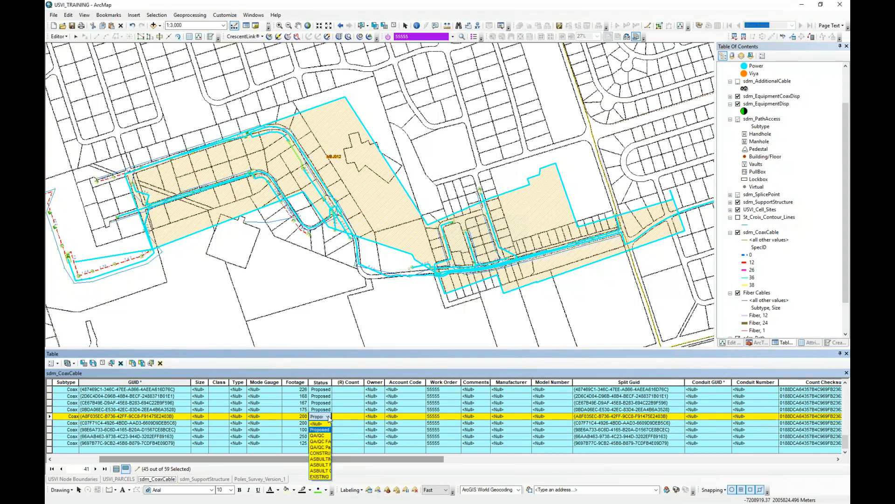
left_click(321, 453)
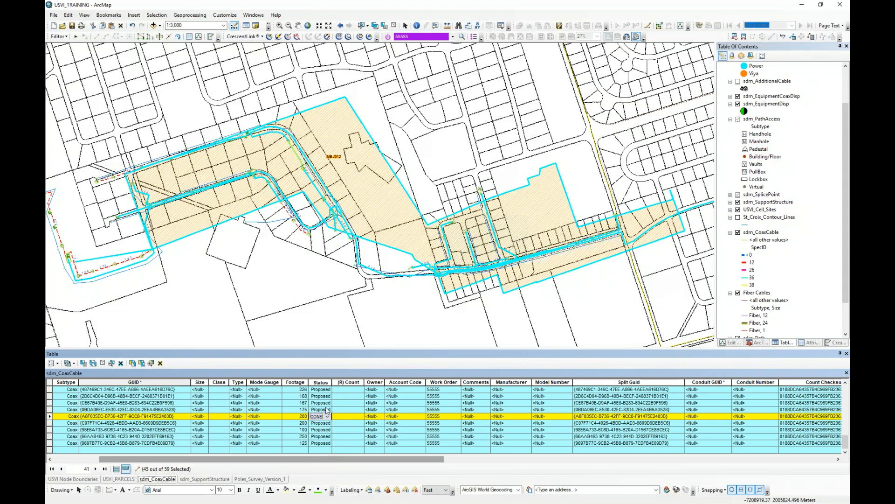
left_click(328, 410)
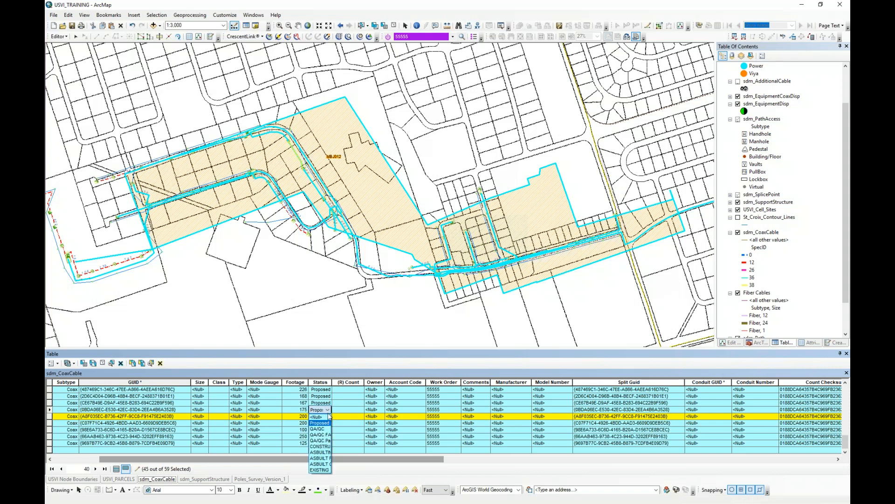
left_click(320, 469)
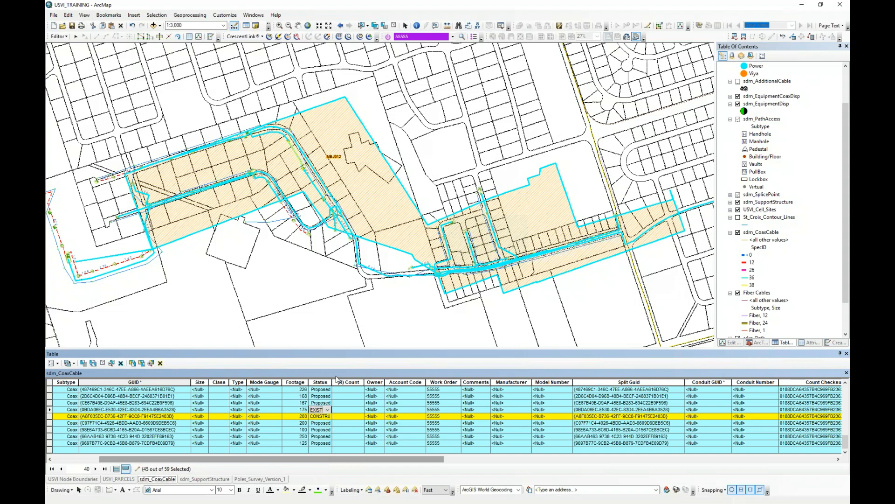
Widen the Status column to fit its full values and review the available status options
left_click_drag(337, 379, 349, 378)
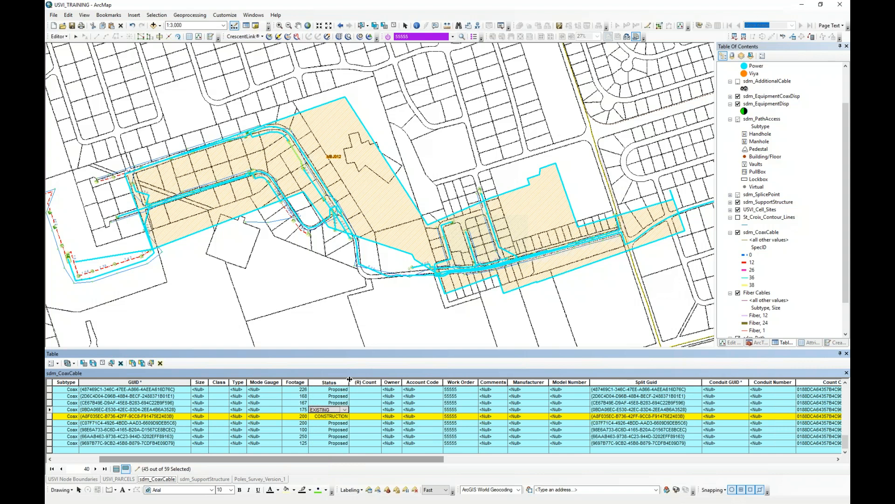
left_click(344, 408)
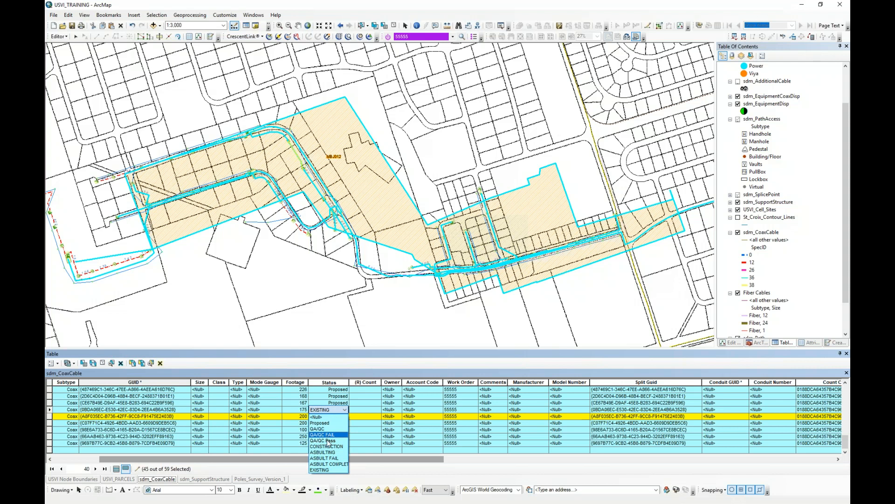
left_click(345, 409)
left_click(341, 390)
left_click(342, 391)
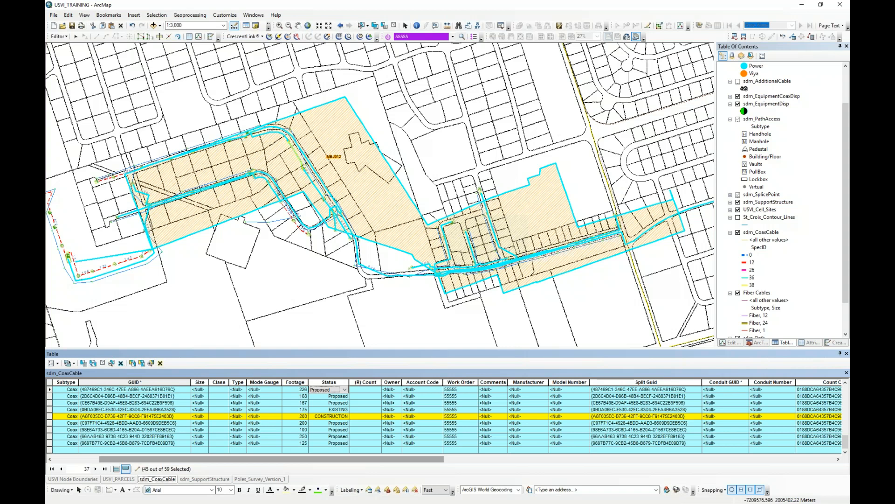
Examine the created_date and last_edited_date columns of the selected coax cables by highlighting them in the table
left_click_drag(337, 463, 563, 459)
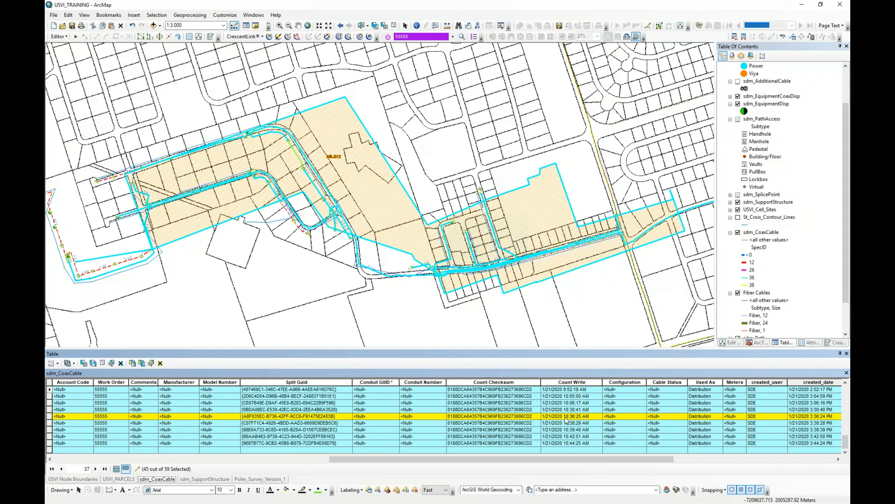
left_click_drag(623, 460, 749, 418)
left_click(740, 416)
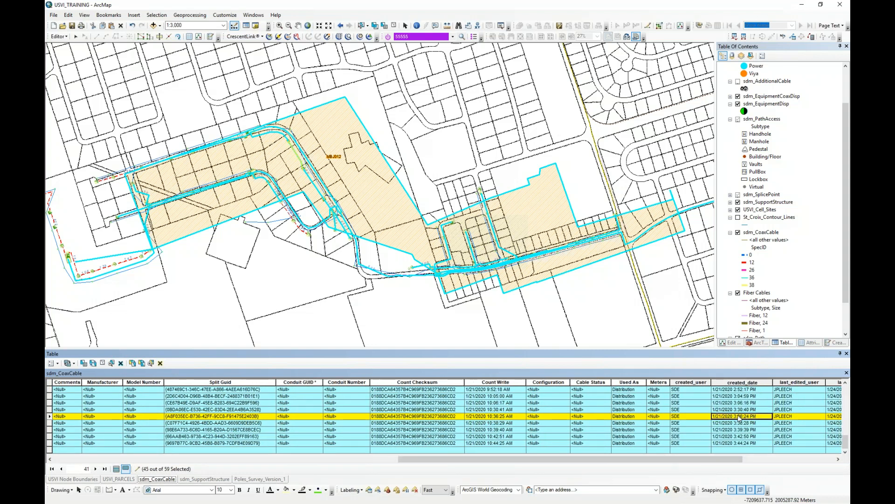
left_click(742, 382)
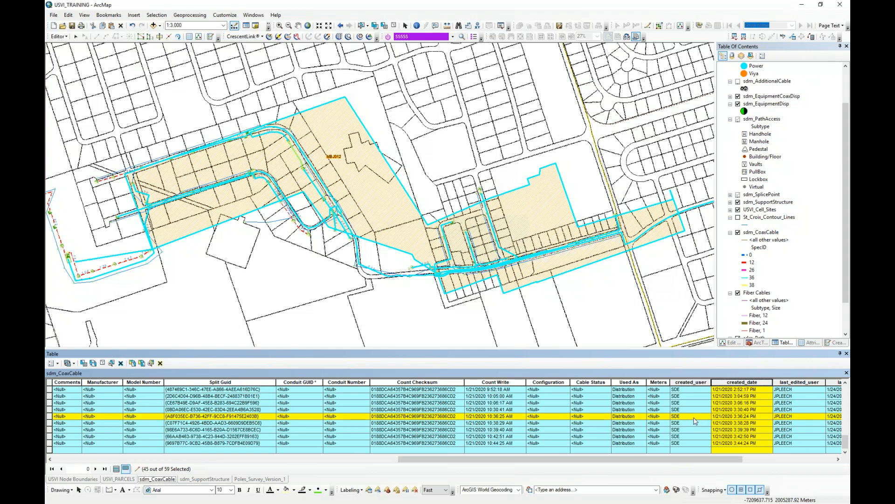
left_click_drag(687, 459, 763, 464)
left_click(725, 383)
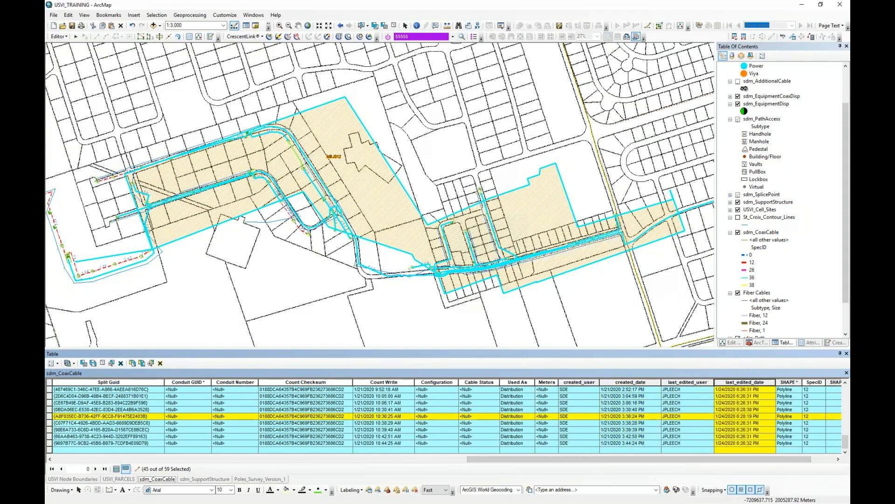
left_click(635, 382, "ctrl")
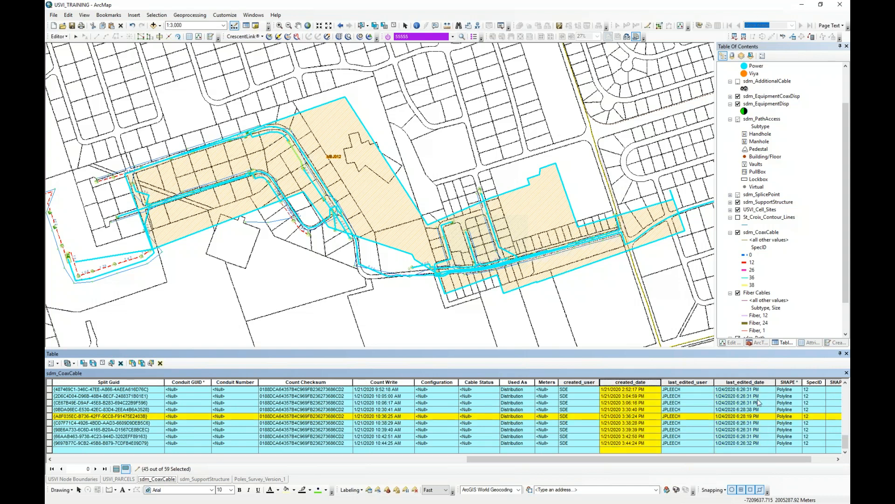
left_click_drag(676, 461, 703, 463)
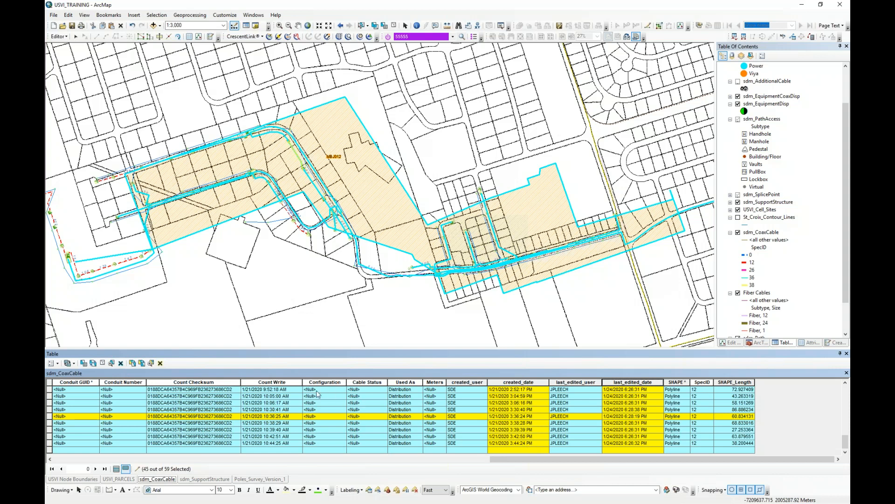
Review the Count Write, Cable Status and created and last edited columns, and return to the table's first columns
left_click(282, 382)
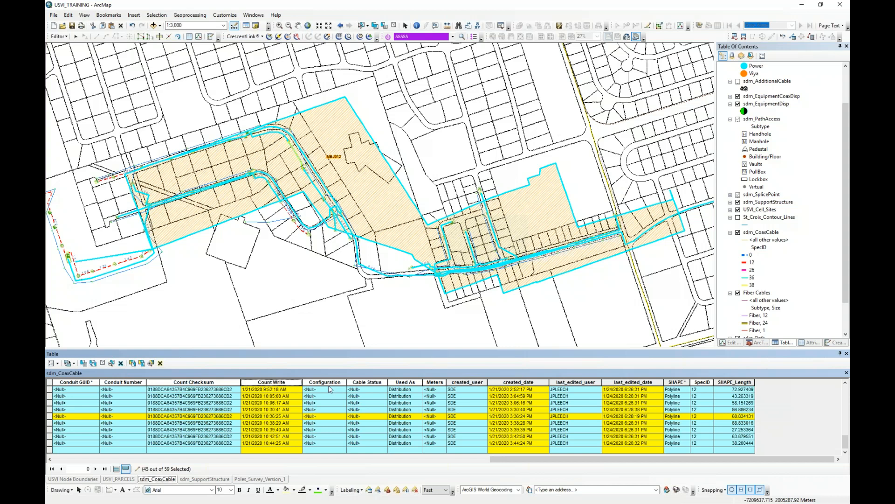
left_click(371, 382)
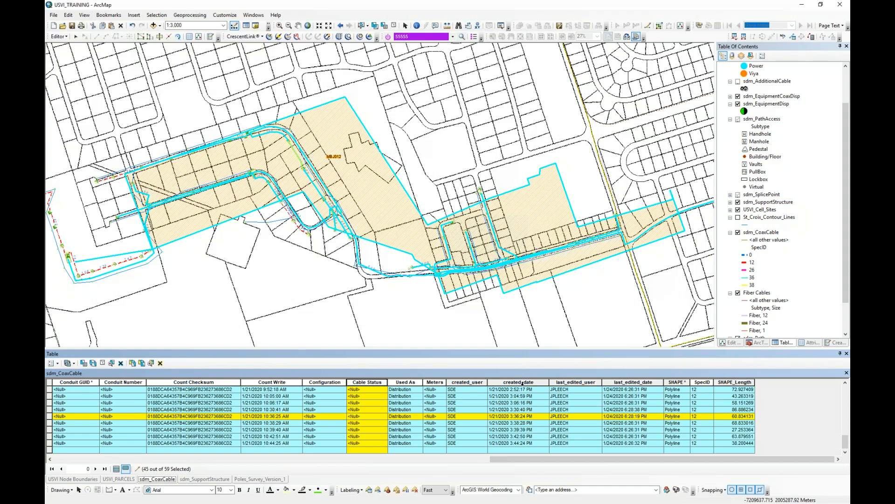
left_click(518, 382)
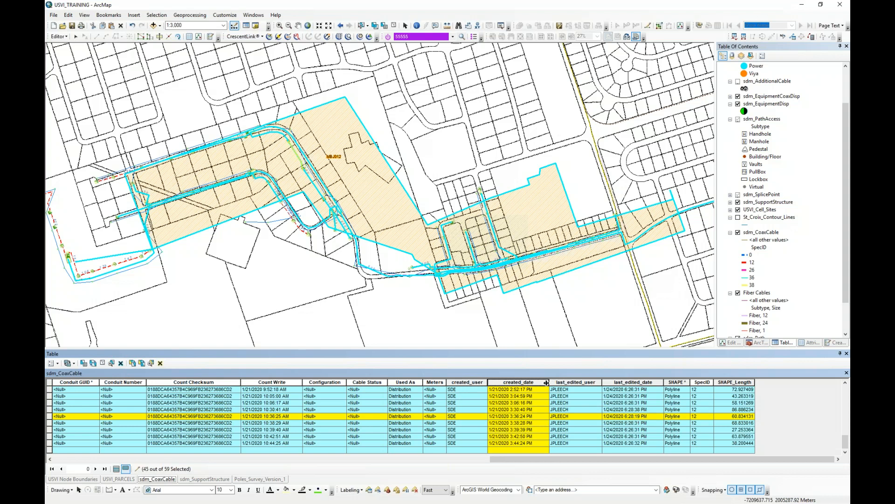
left_click(629, 382)
left_click(534, 384)
left_click_drag(562, 462, 104, 469)
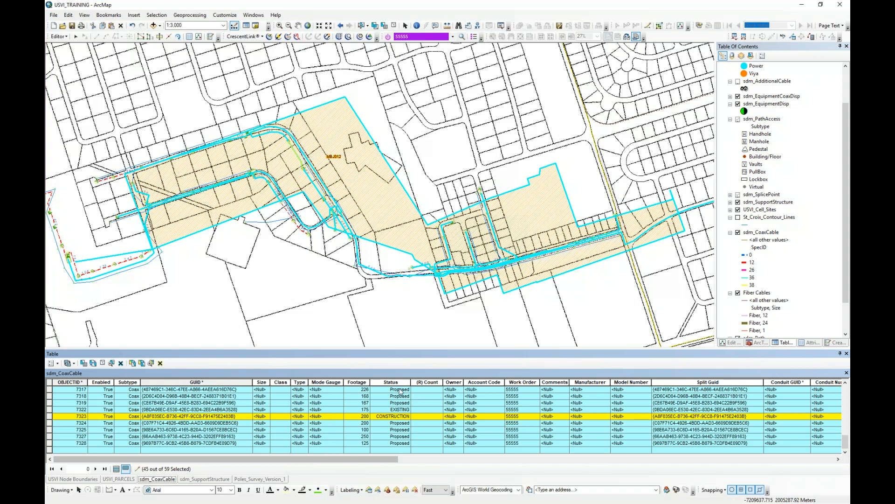
Open the layer properties of sdm_CoaxCable and examine its definition query and label settings
scroll(758, 194, "down", 2)
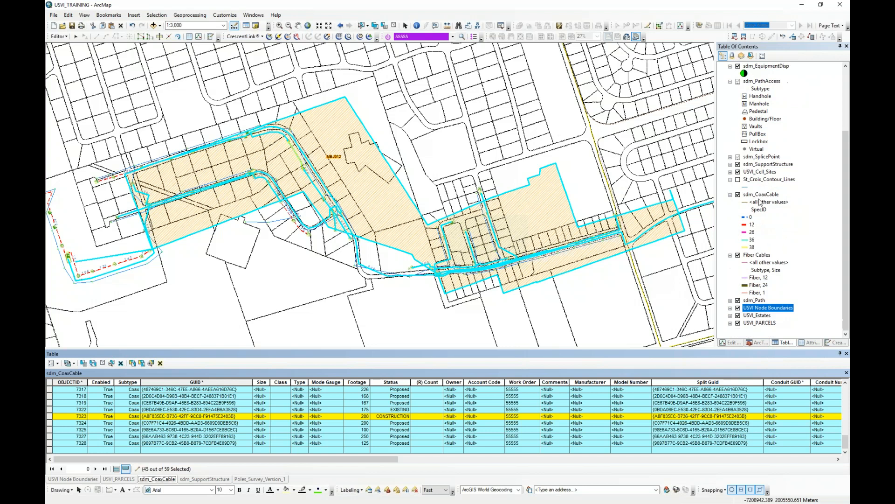
left_click(759, 195)
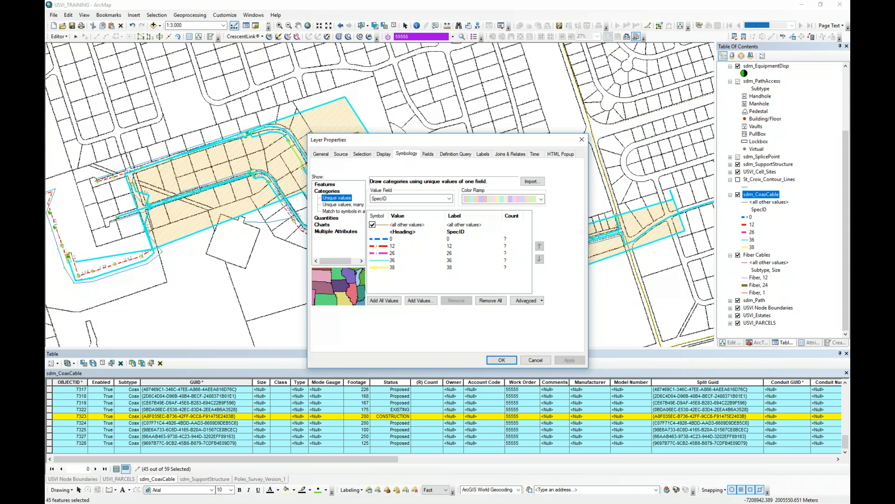
left_click(455, 155)
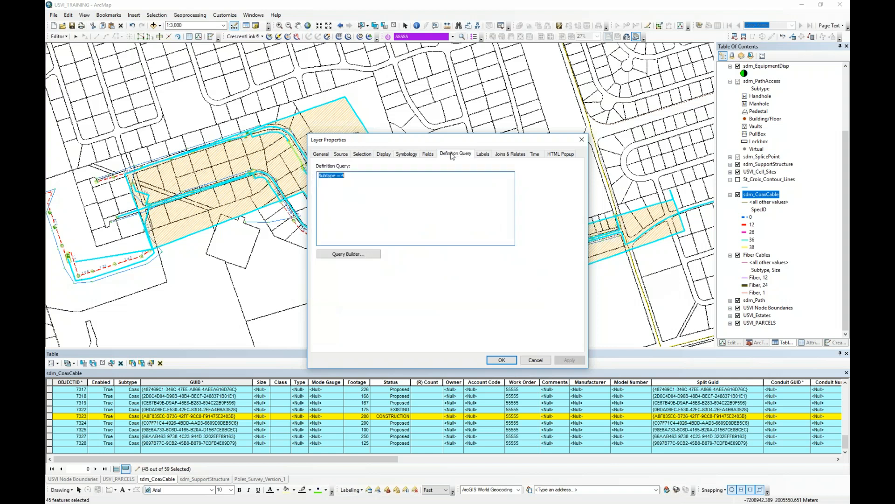
left_click(482, 155)
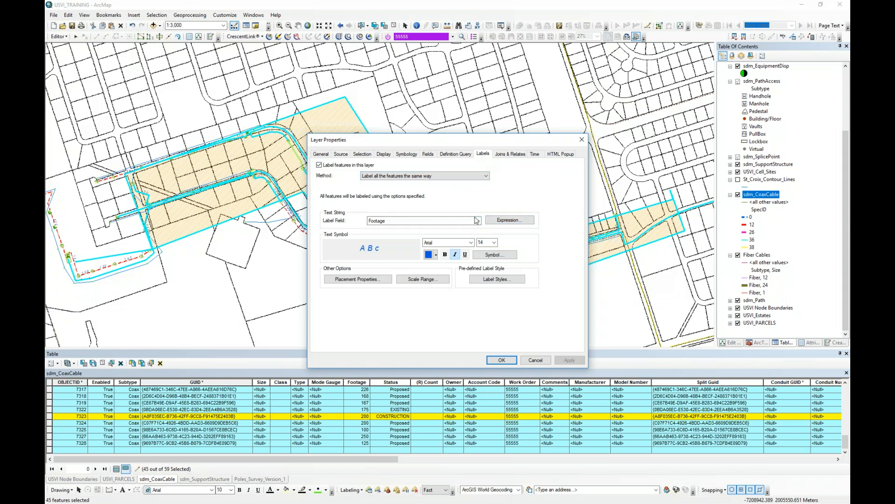
Examine the coax cable layer's available label fields and its label expression, keeping Footage as the label field
left_click_drag(475, 140, 500, 106)
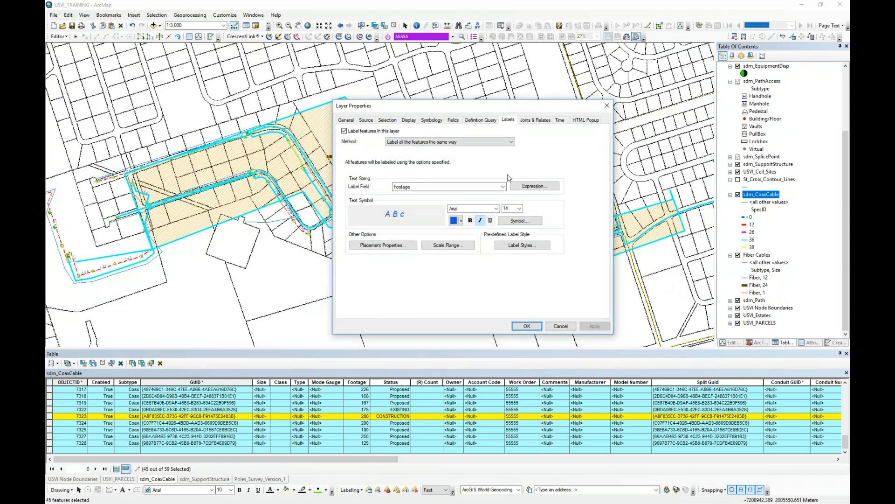
left_click(503, 187)
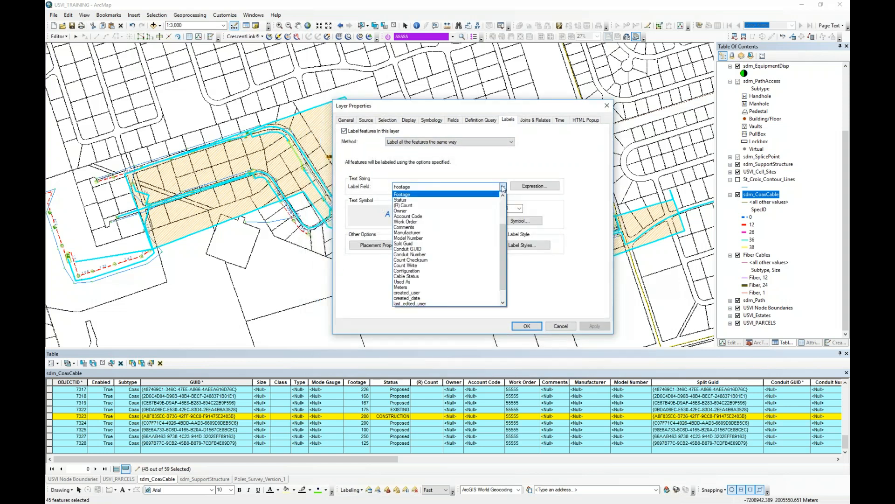
left_click(467, 166)
left_click(535, 186)
left_click_drag(471, 98, 541, 92)
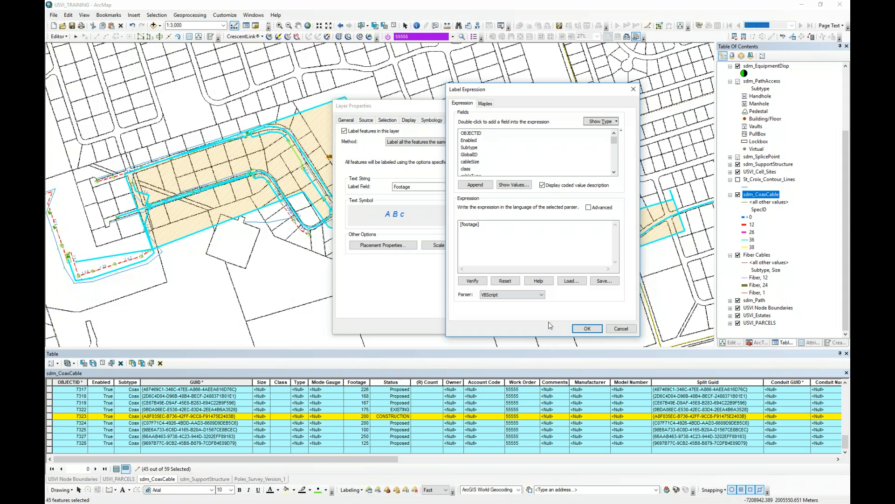
left_click(587, 328)
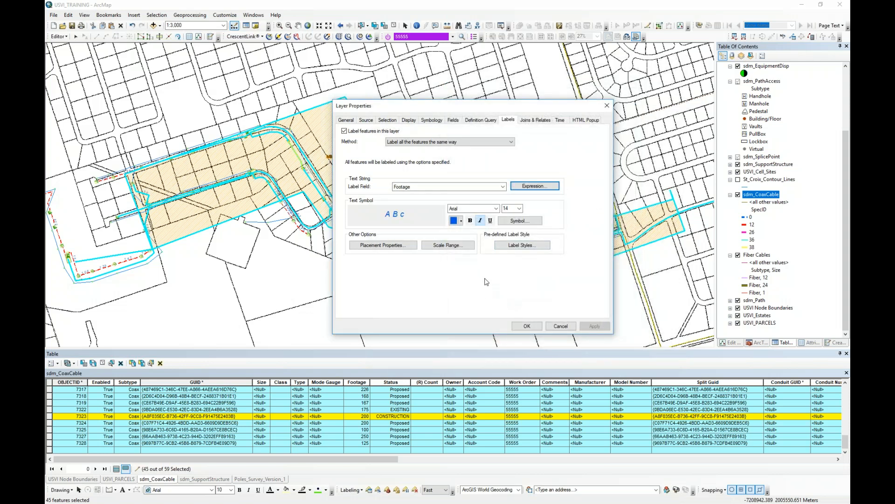
left_click_drag(485, 109, 520, 100)
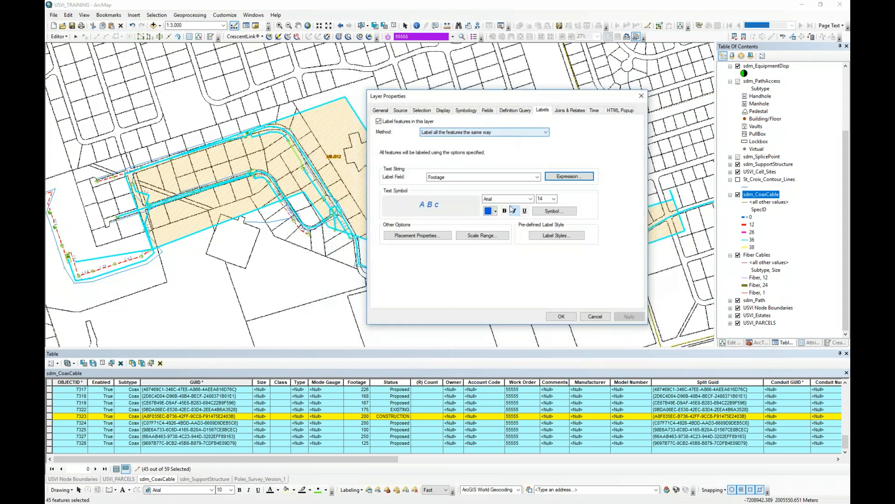
Close the coax cable layer properties without changes and show the area around the MBJ012 label in layout view
left_click(595, 317)
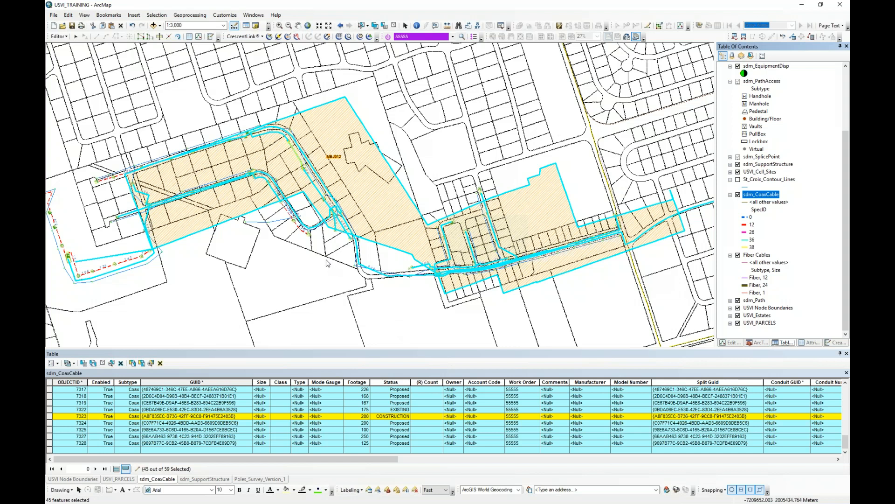
left_click_drag(328, 262, 379, 256)
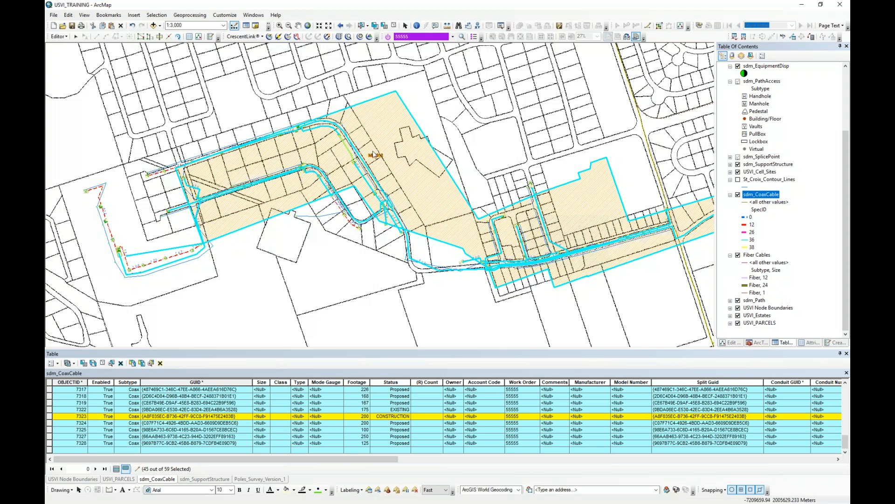
scroll(373, 154, "up", 3)
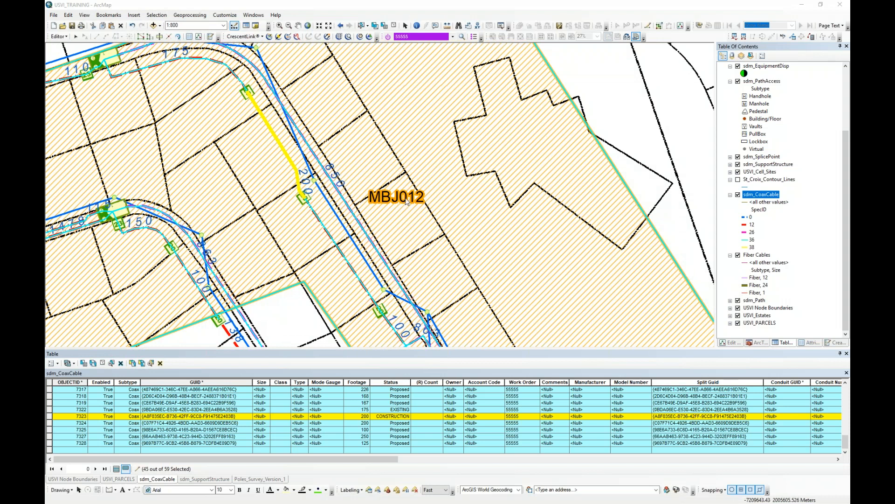
left_click(84, 15)
left_click(103, 33)
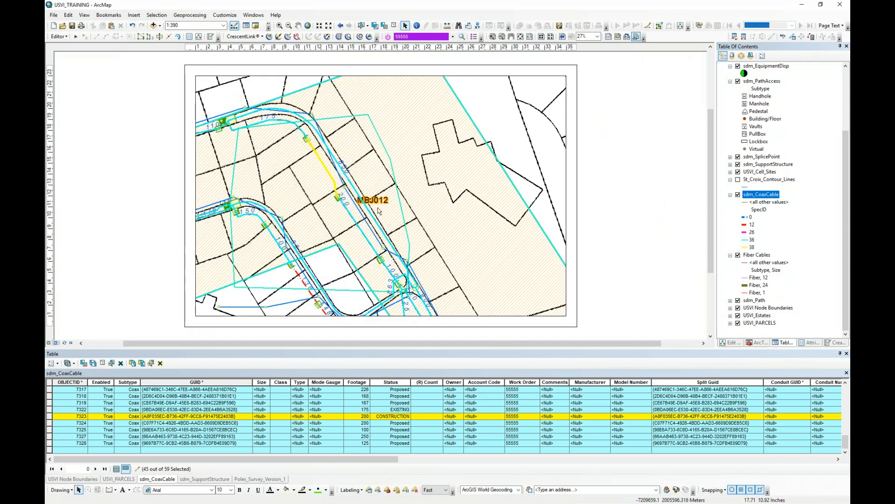
scroll(377, 211, "up", 5)
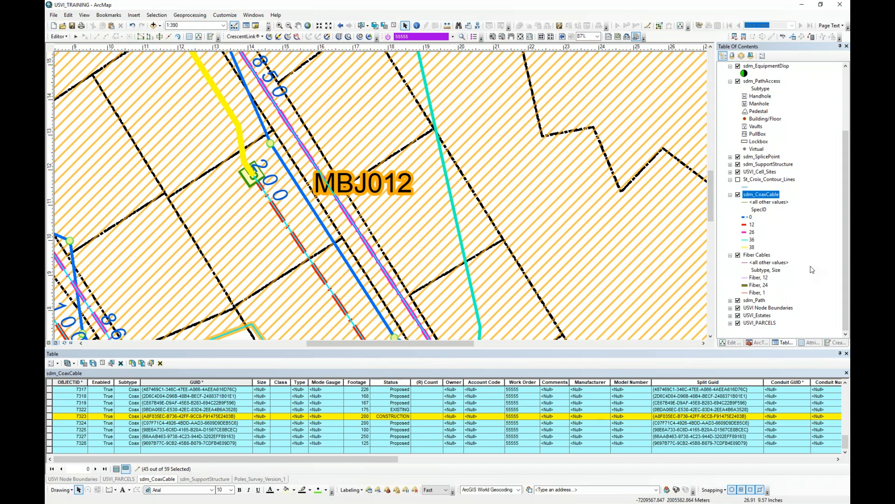
Expand the USVI Node Boundaries layer to list its subtype symbols, keeping the layer name as it is
left_click(756, 309)
left_click(730, 308)
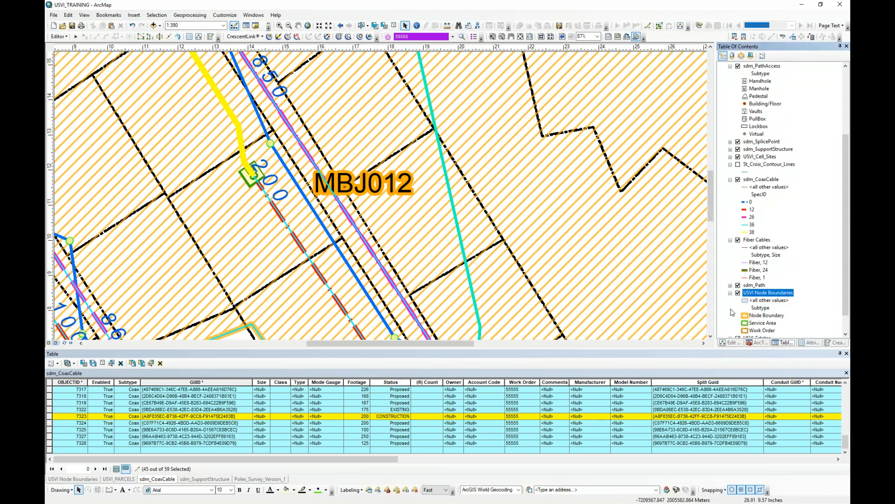
scroll(786, 279, "down", 1)
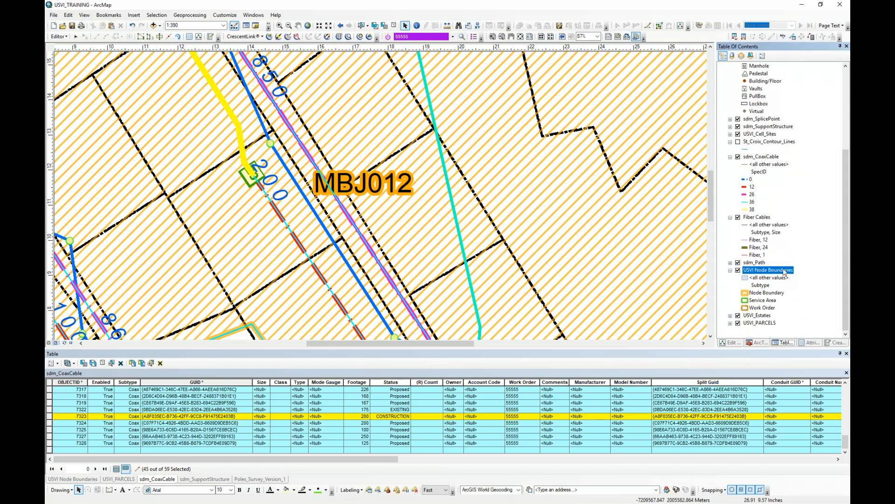
left_click(762, 270)
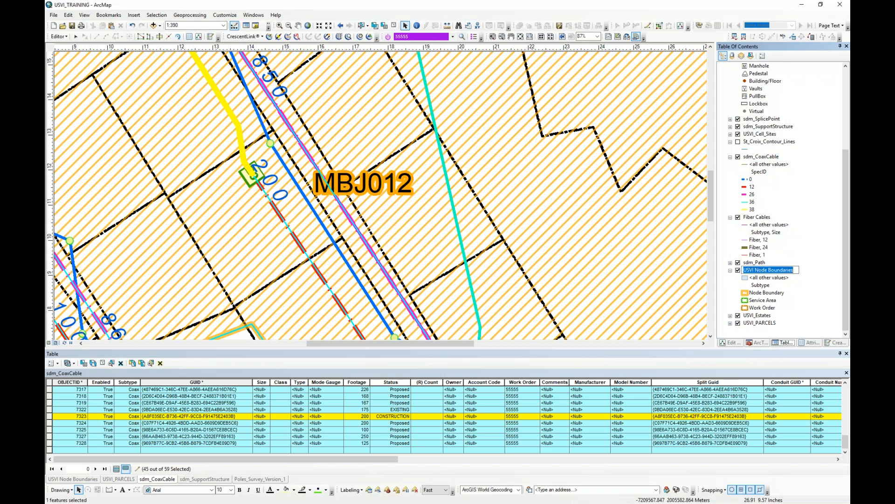
left_click(824, 276)
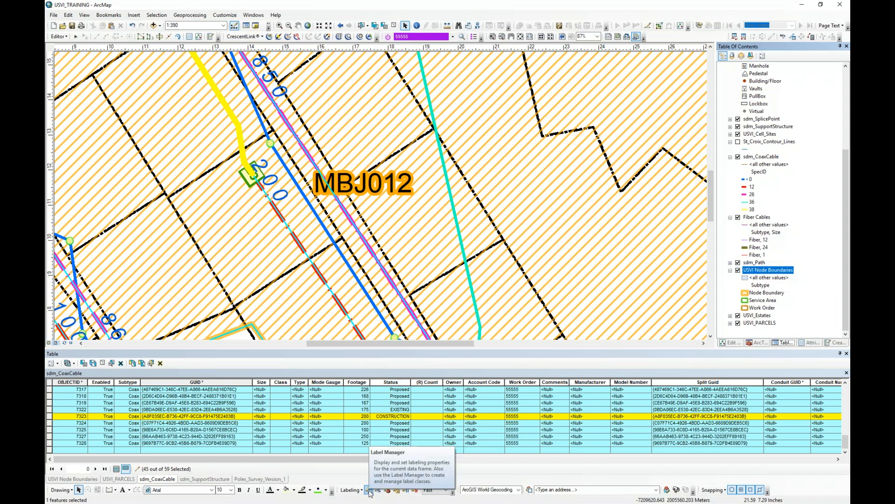
Convert the USVI Node Boundaries labels to annotation stored in the map, for features in the current extent
left_click(756, 254)
right_click(767, 270)
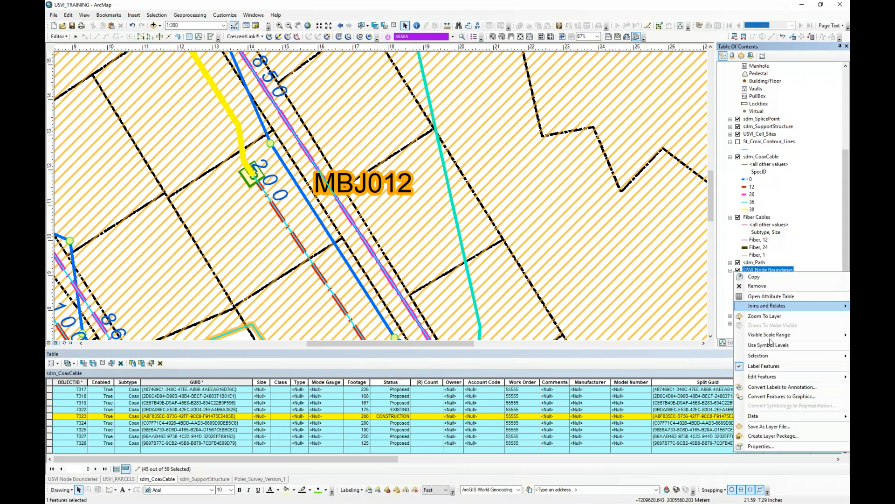
left_click(770, 388)
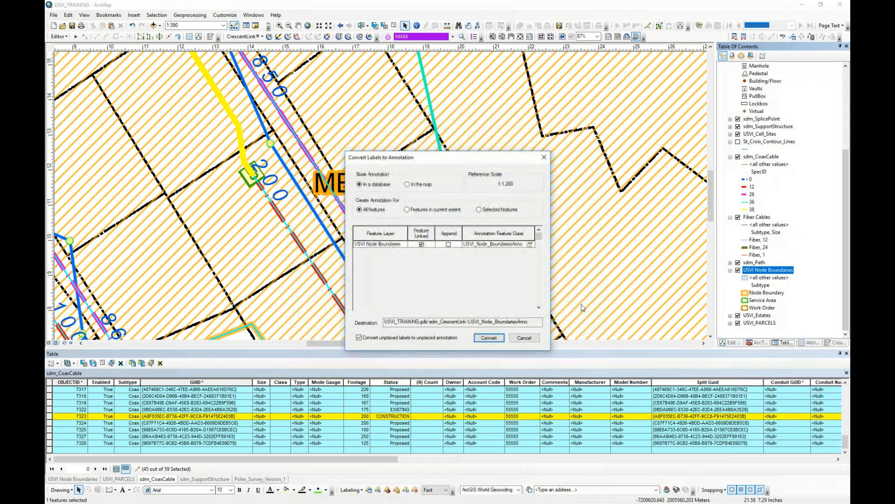
left_click(407, 185)
left_click(408, 210)
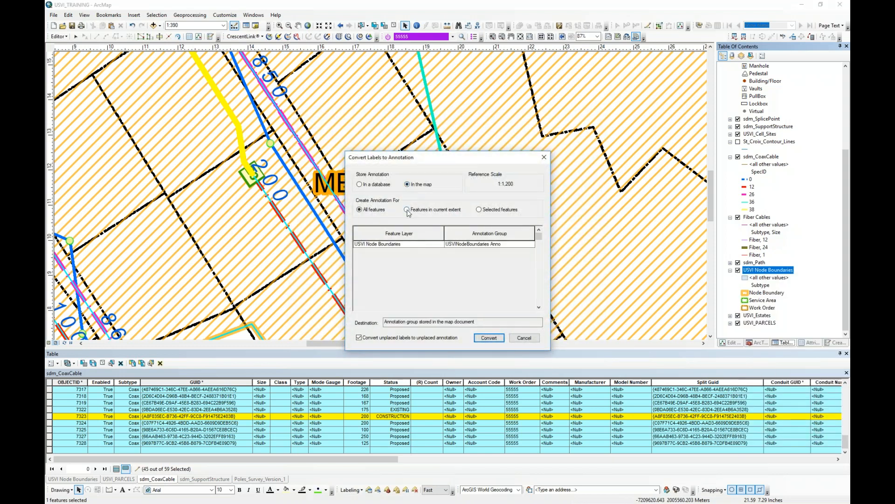
left_click(488, 337)
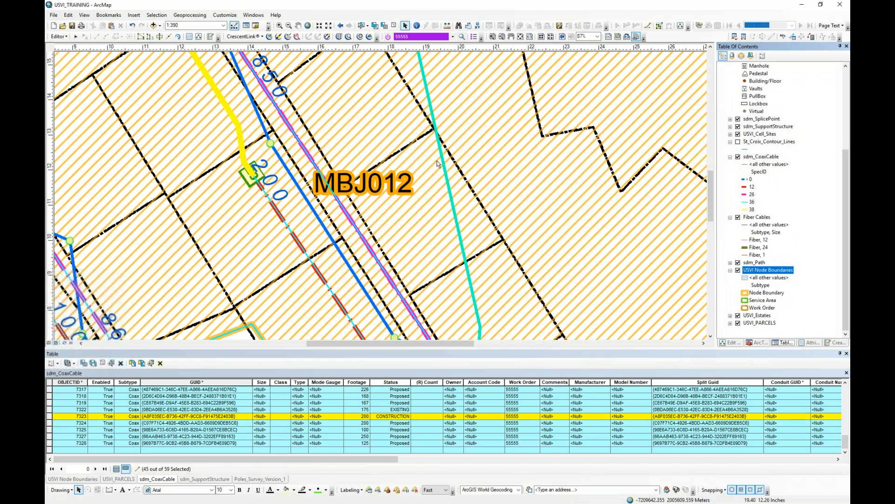
Try to select the MBJ012 annotation in the layout and open its properties
left_click(380, 180)
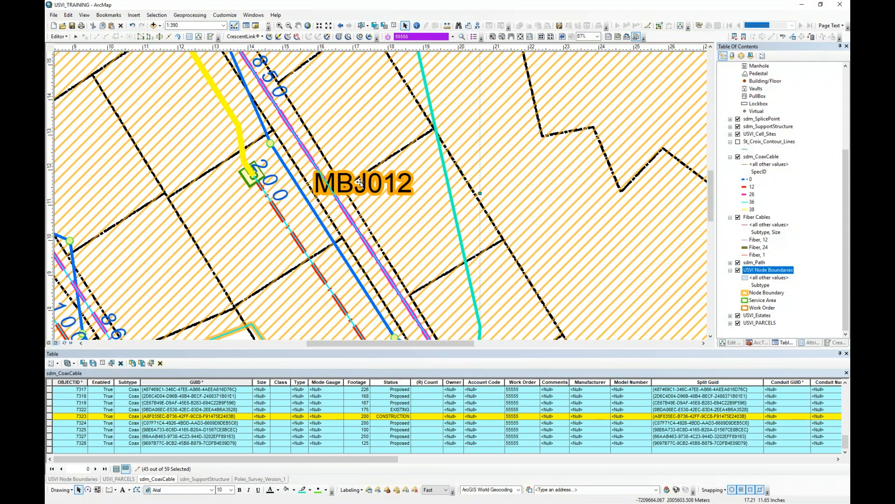
double_click(365, 182)
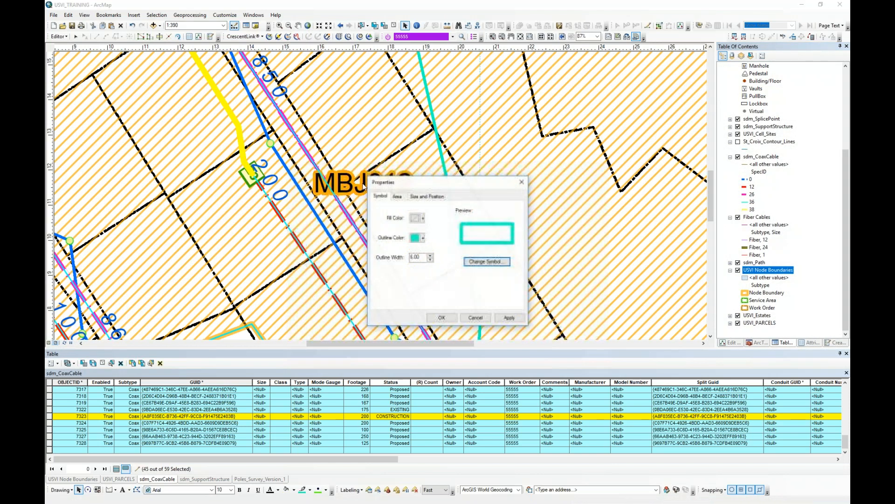
left_click(478, 319)
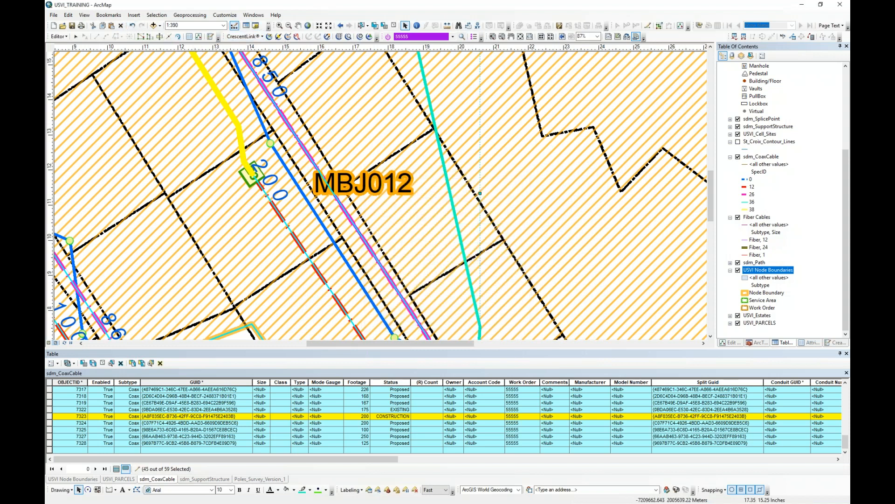
left_click(365, 187)
scroll(388, 191, "down", 3)
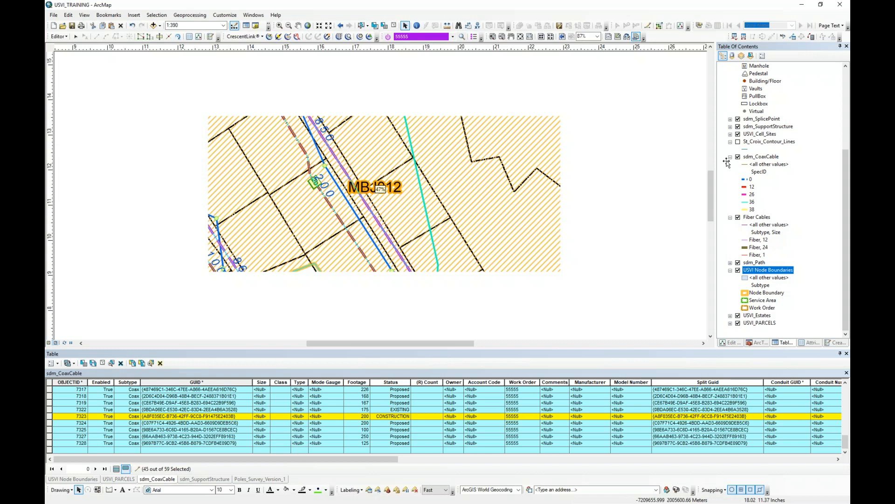
List the layers by selection, activate the layout's data frame and move the MBJ012 annotation east beside the large building outline
left_click(751, 56)
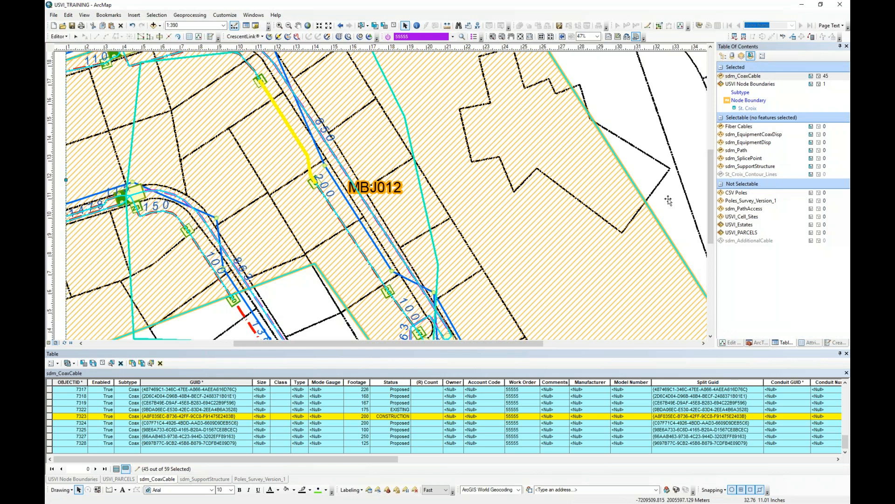
left_click(404, 25)
scroll(357, 137, "down", 3)
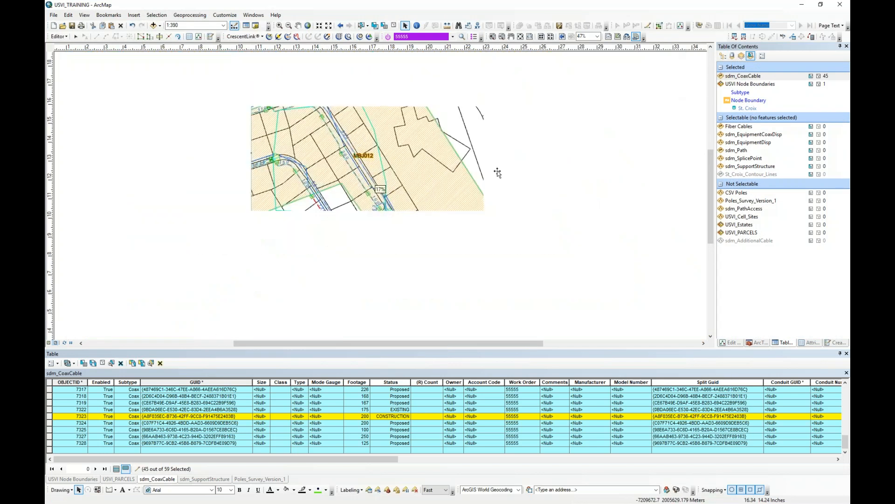
scroll(497, 173, "down", 3)
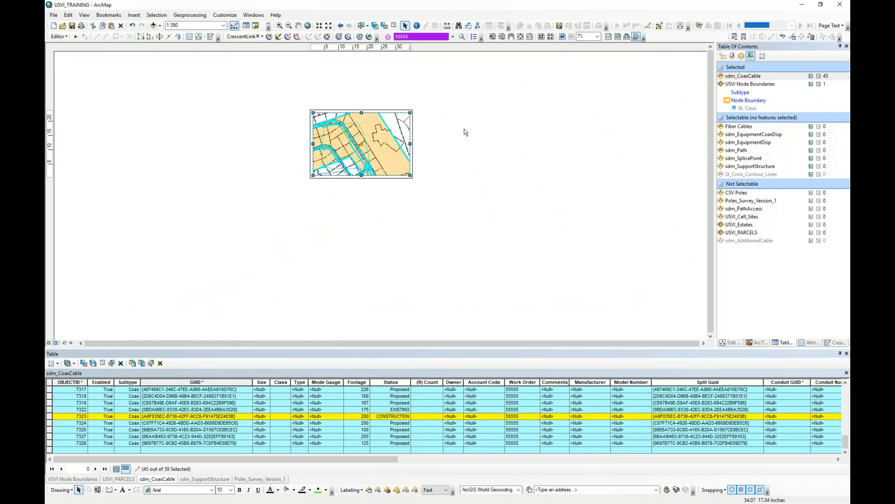
double_click(355, 147)
scroll(354, 147, "up", 4)
scroll(357, 145, "up", 3)
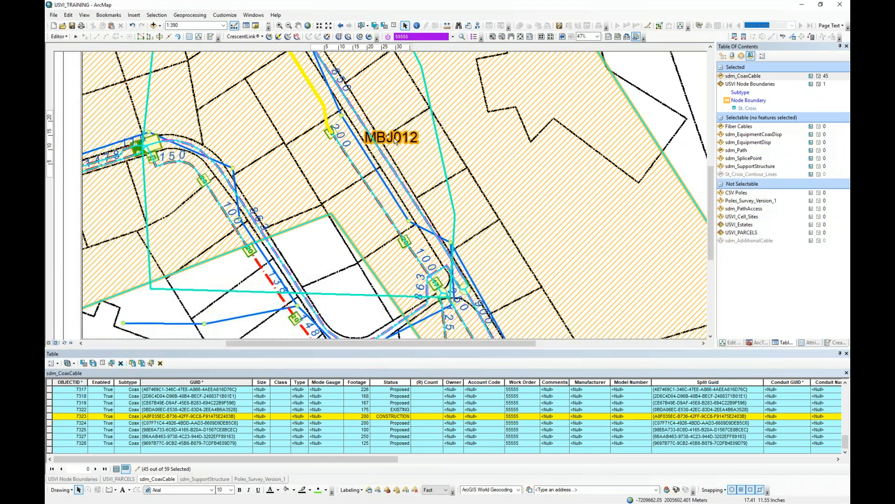
left_click_drag(392, 138, 574, 173)
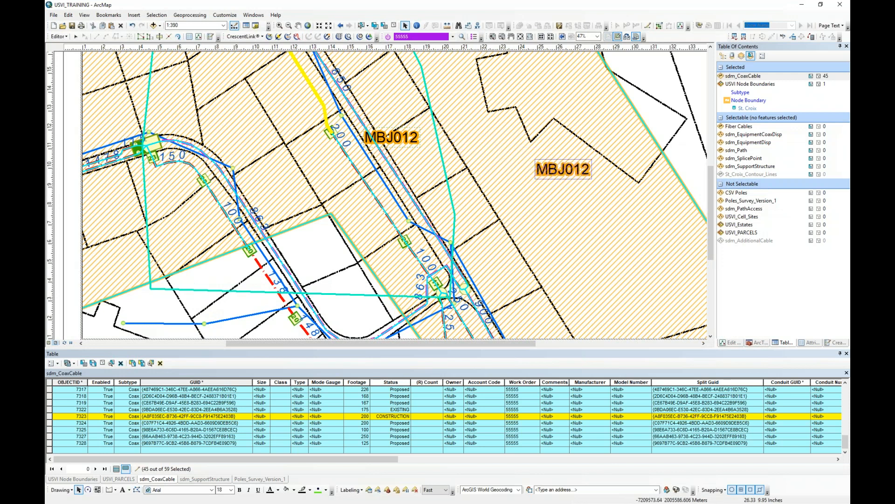
left_click(696, 150)
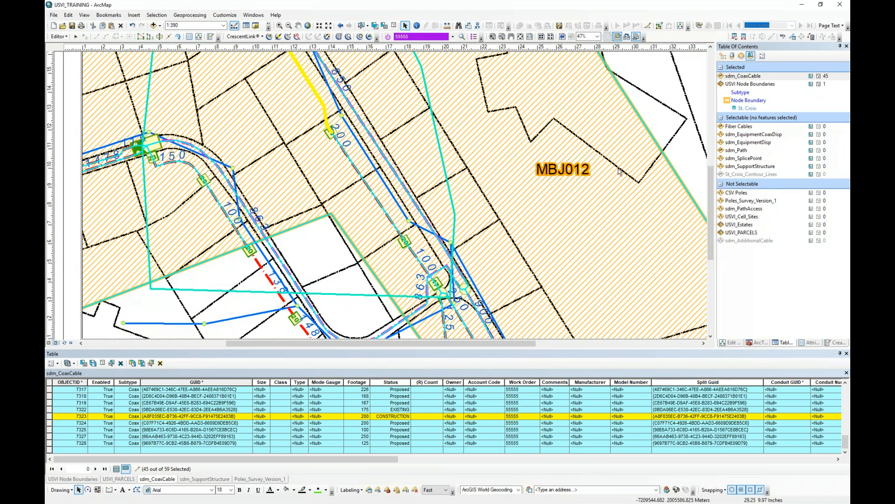
Delete the moved MBJ012 annotation and turn feature labels back on for USVI Node Boundaries
left_click(576, 172)
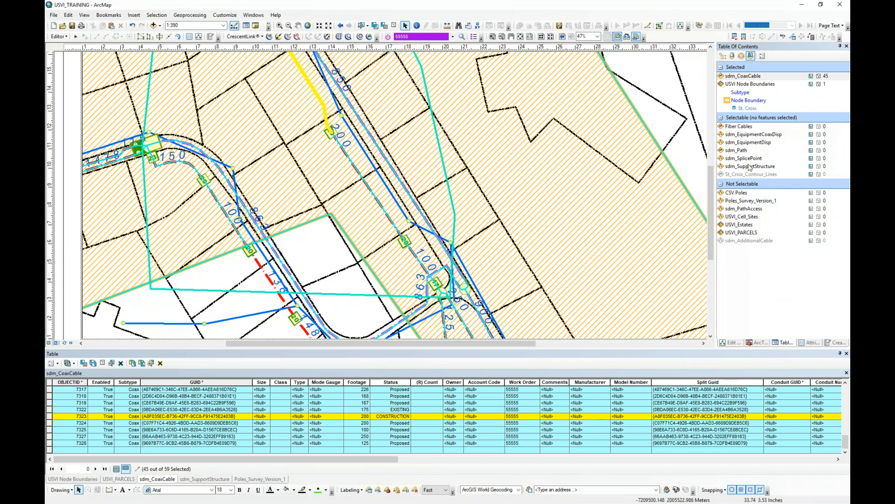
left_click(722, 56)
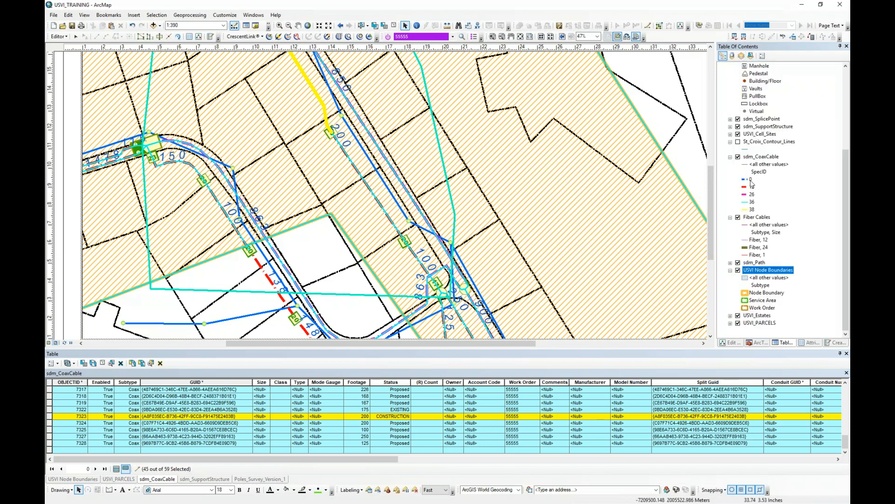
right_click(767, 271)
left_click(767, 368)
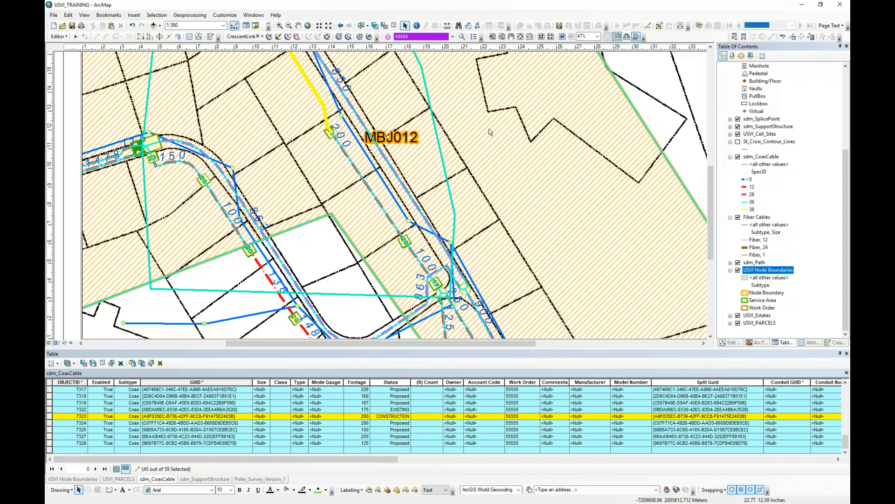
Add a callout reading "change out here" near the large building outline, pointing to the area just above MBJ012
left_click(520, 37)
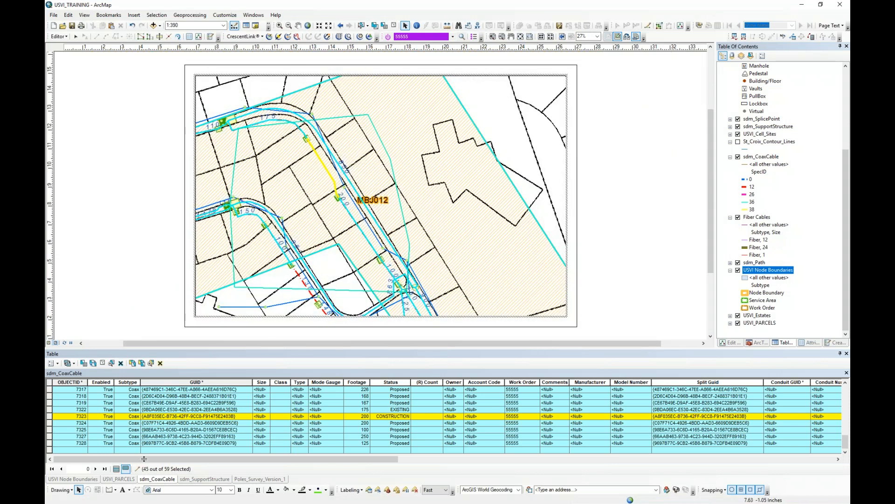
left_click(124, 491)
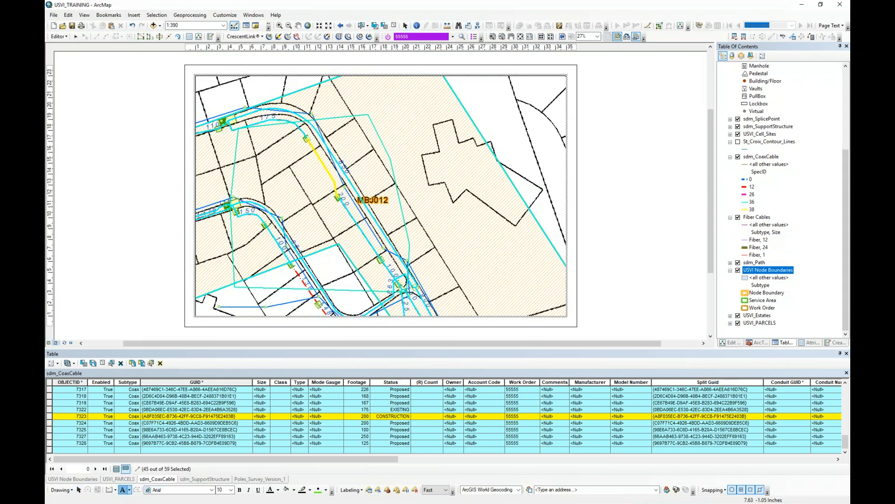
left_click(130, 490)
left_click(138, 452)
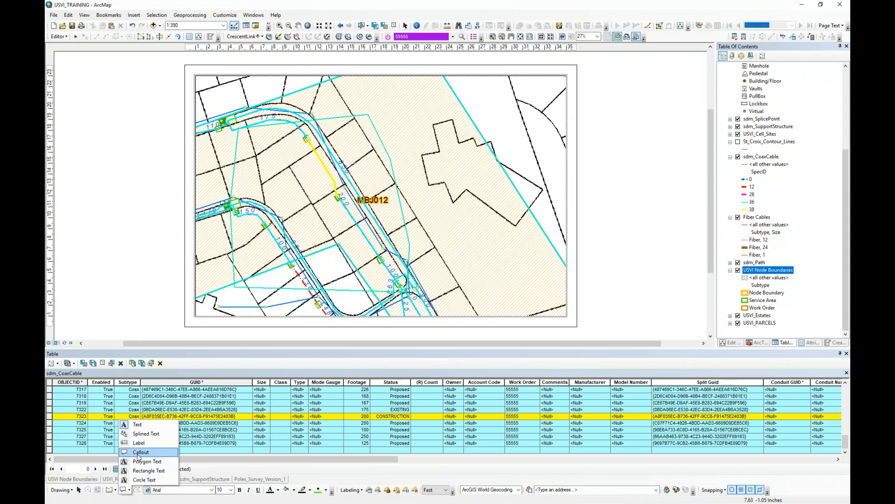
left_click(139, 452)
left_click_drag(370, 182, 434, 120)
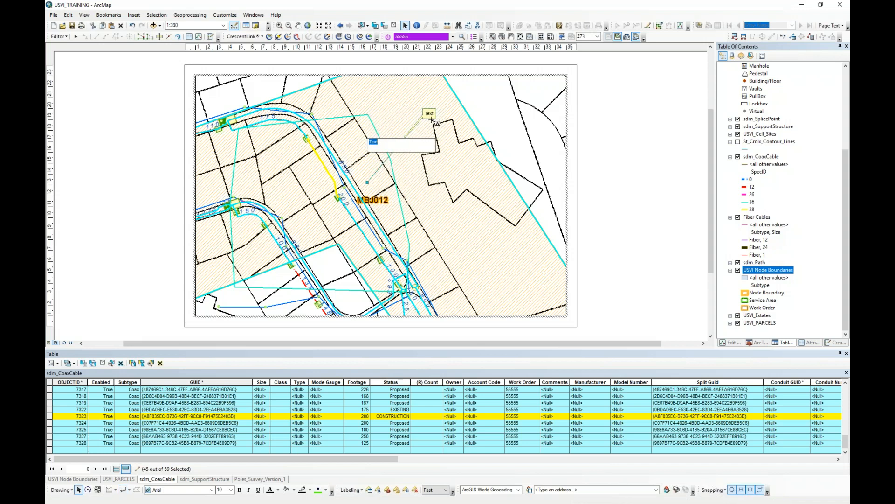
type("change out here")
key("Return")
scroll(446, 114, "up", 3)
scroll(445, 113, "up", 1)
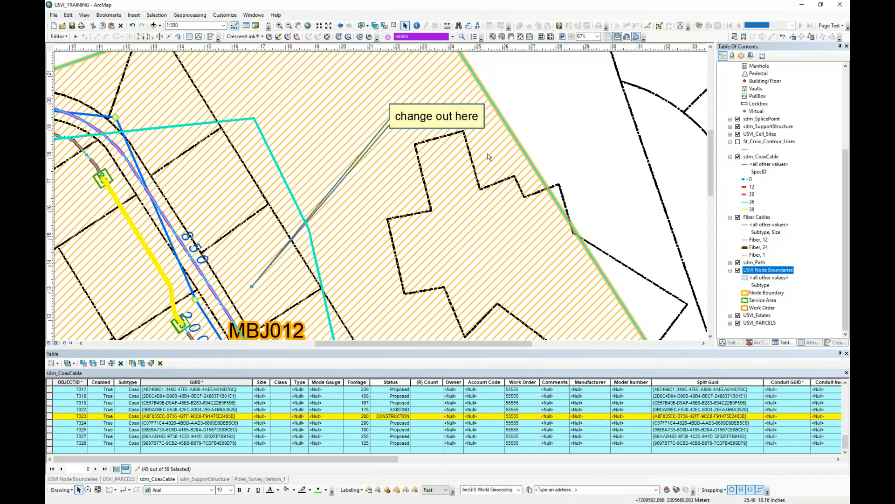
scroll(482, 140, "up", 5)
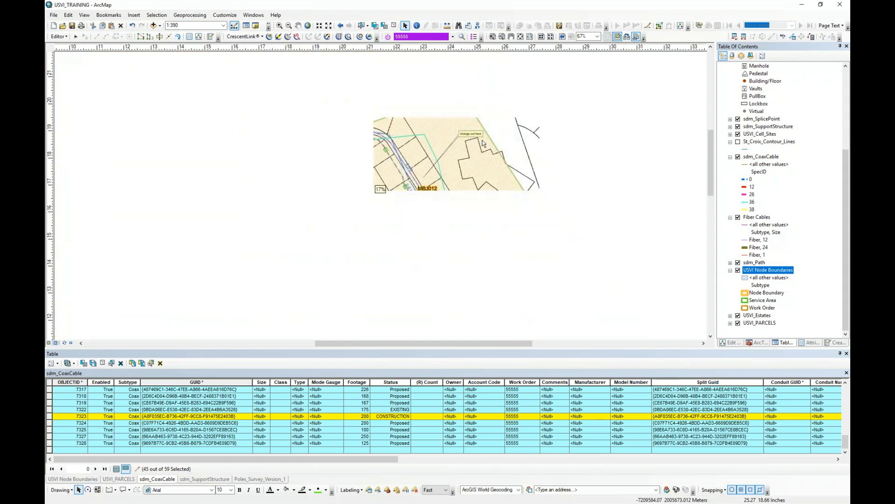
scroll(420, 154, "down", 2)
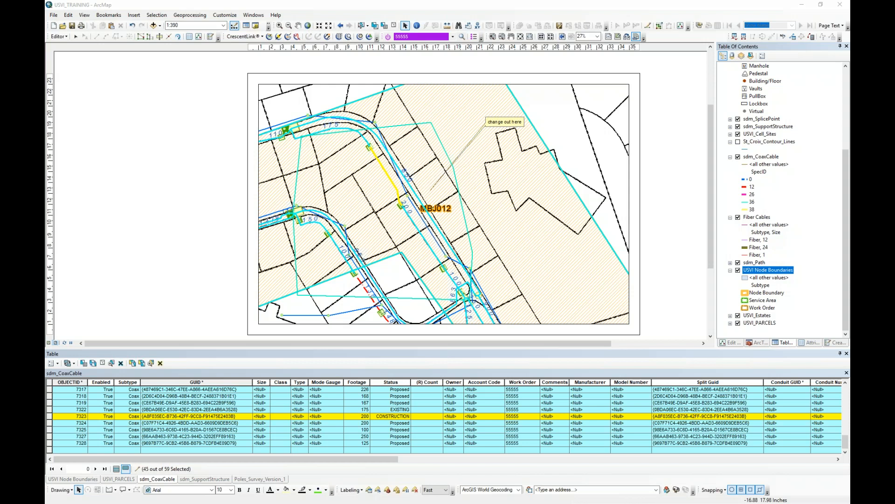
Switch to LNF-1 L1-N12.pdf in Adobe Acrobat and maximize its window to view the first as-staked sheet
left_click_drag(45, 63, 311, 43)
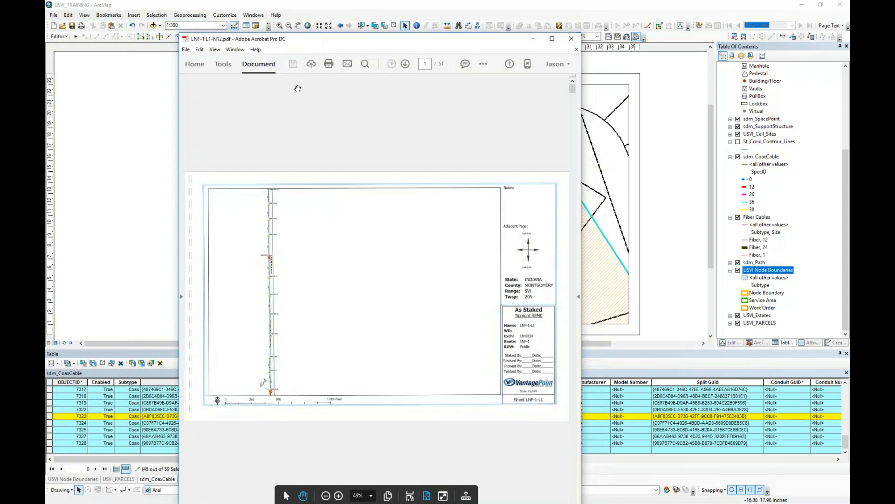
left_click_drag(377, 42, 465, 22)
left_click(632, 21)
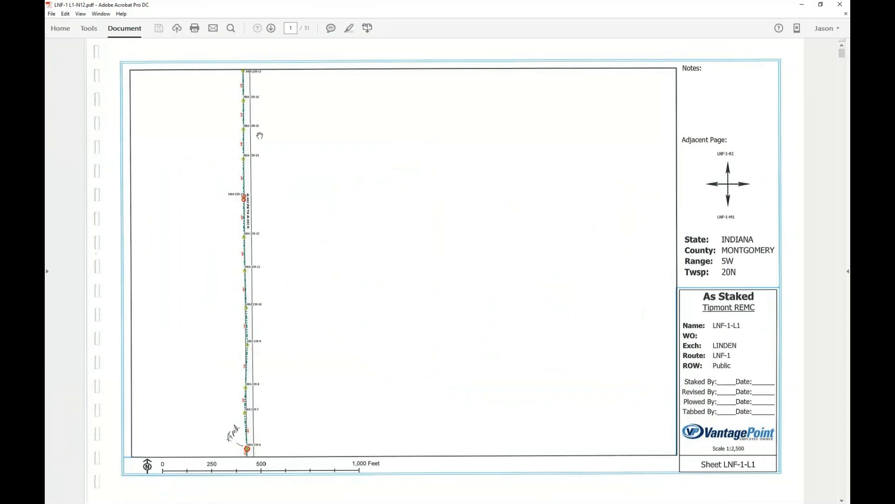
Page through the as-staked sheets and the LNF-1-L1 recap table up to sheet LNF-1-L6, and close the PDF
scroll(382, 216, "down", 1)
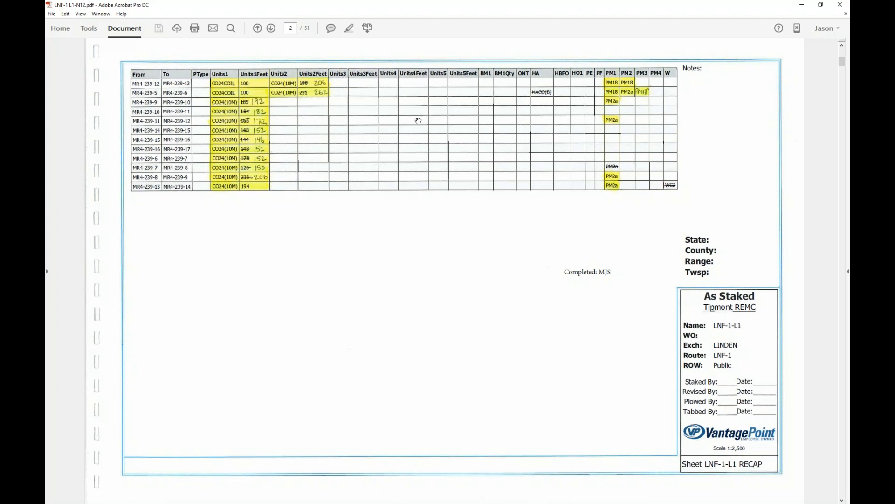
scroll(419, 121, "up", 2)
scroll(418, 120, "down", 2)
scroll(418, 121, "up", 2)
scroll(418, 120, "down", 4)
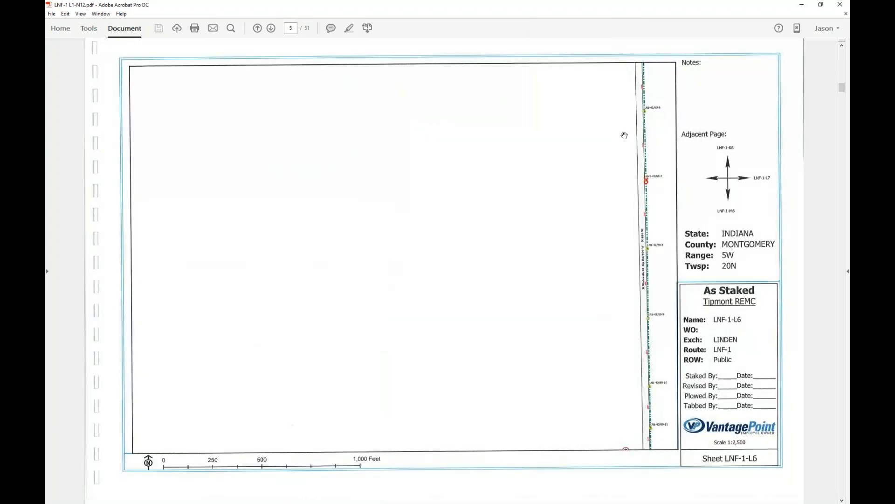
left_click(821, 5)
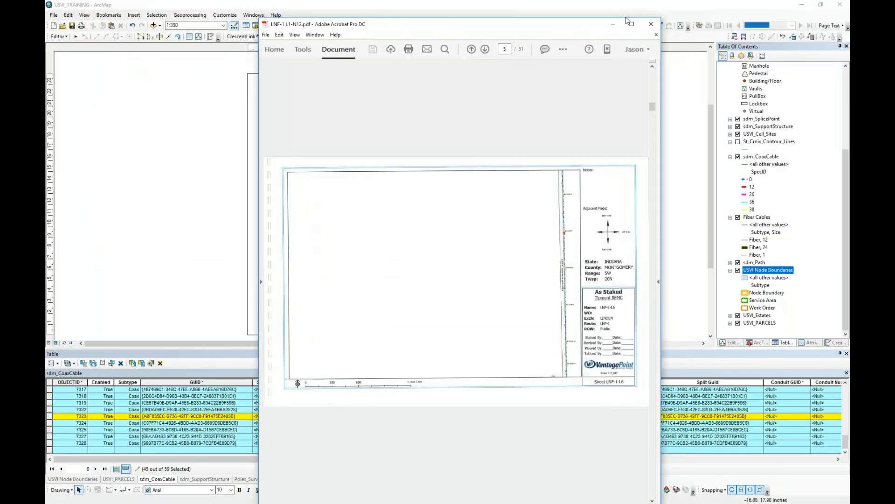
left_click(651, 23)
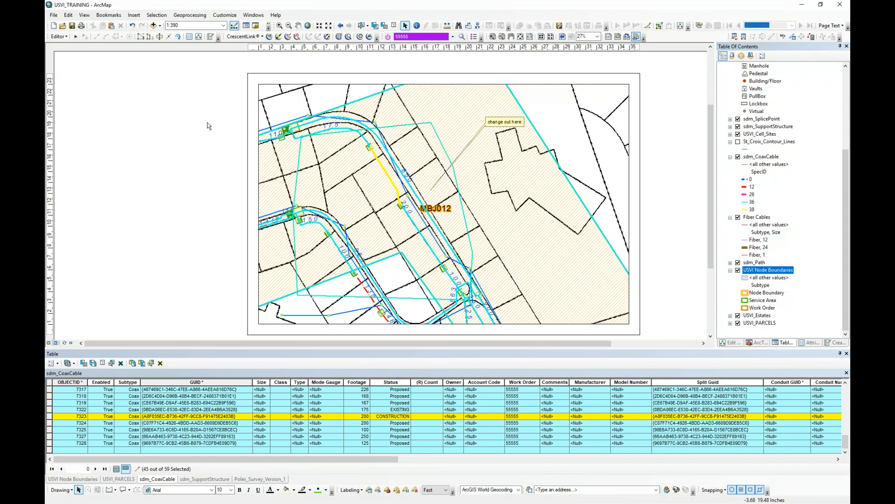
Switch the map from layout view to data view and clear the selected features
left_click(108, 15)
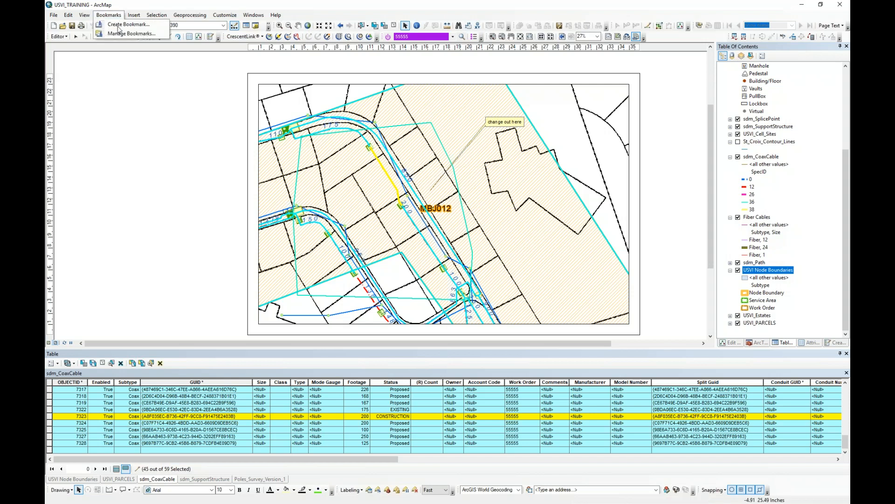
mouse_move(85, 17)
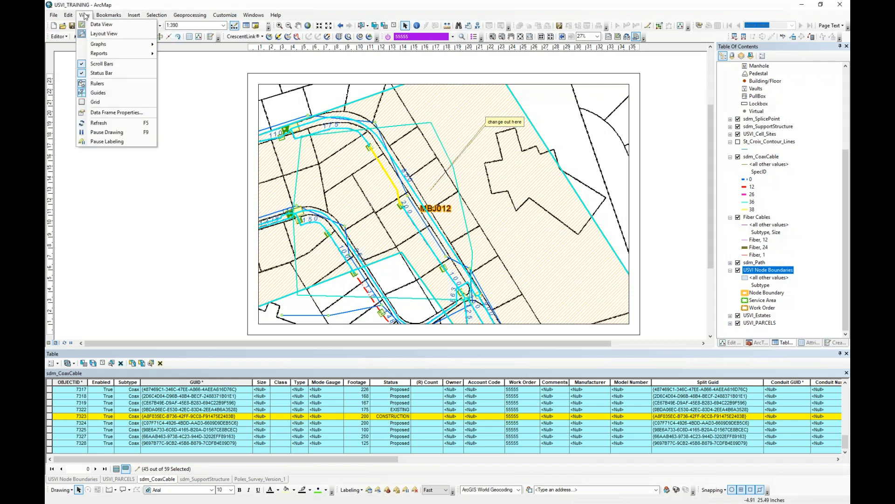
left_click(101, 25)
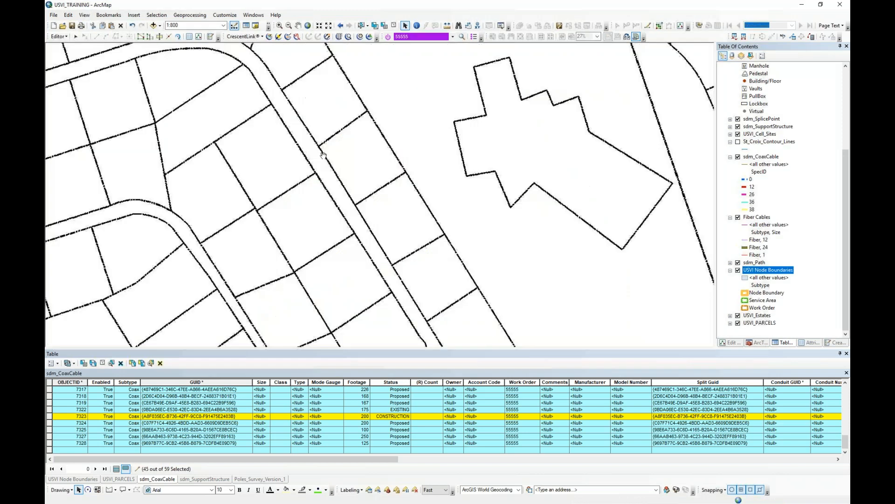
scroll(402, 183, "up", 2)
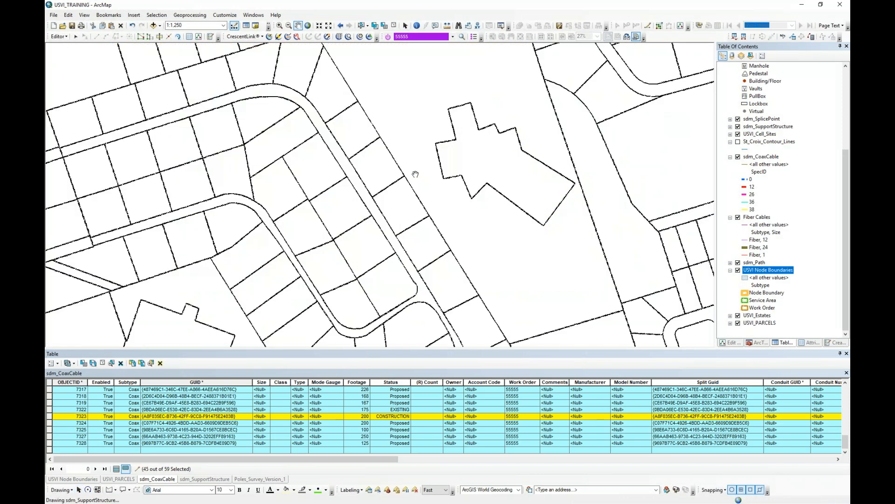
left_click_drag(415, 174, 414, 216)
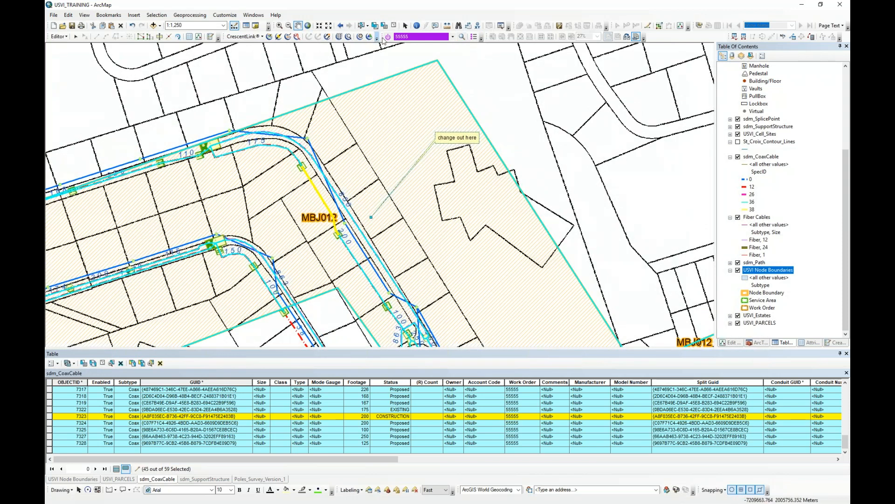
left_click(393, 25)
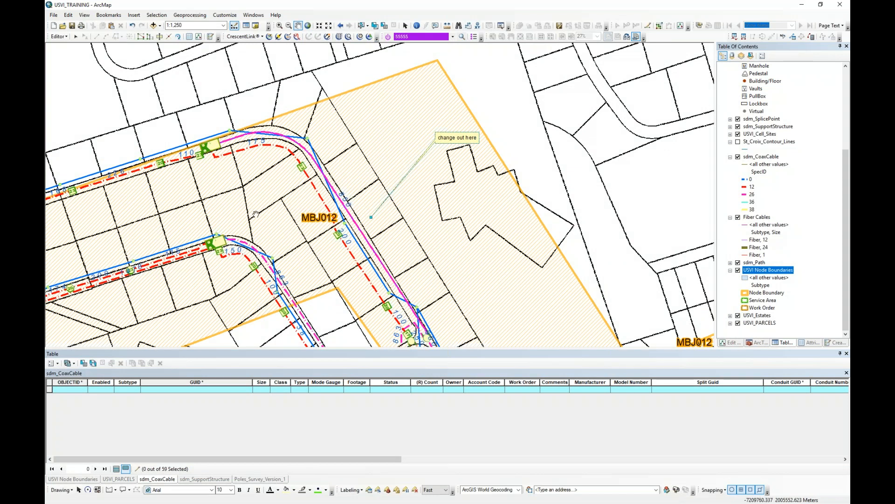
Delete the "change out here" callout near the large building outline
left_click(405, 26)
left_click(444, 139)
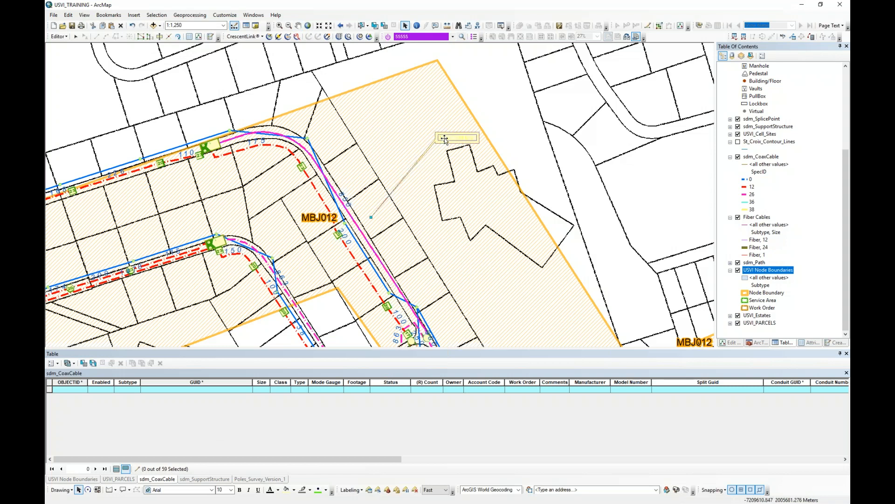
left_click(444, 137)
key("Delete")
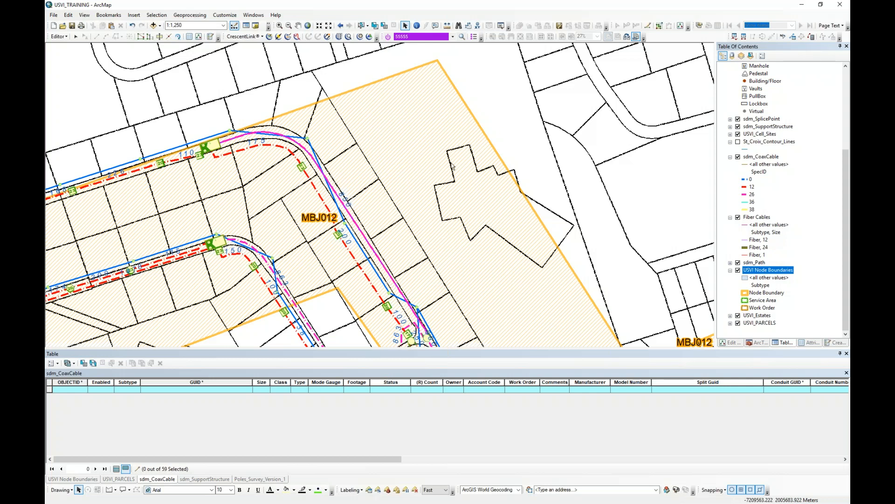
Undock the Snapping toolbar over the map and dock it back in its original place
scroll(359, 207, "up", 2)
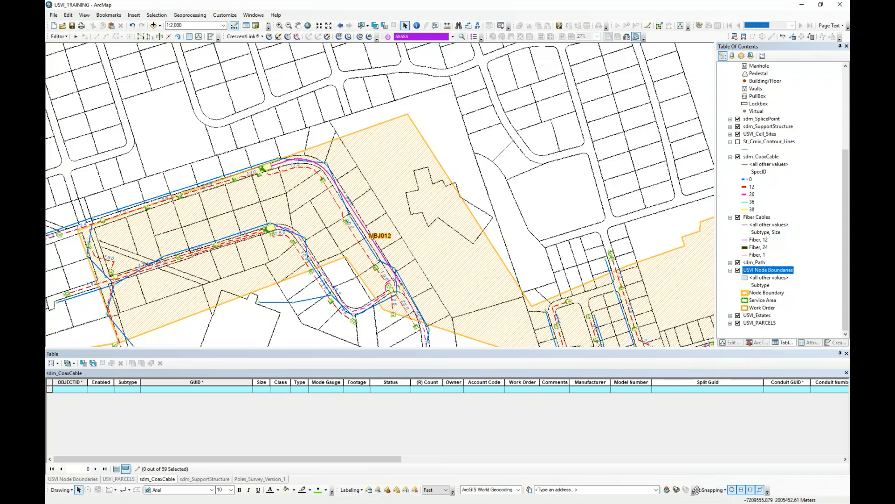
left_click_drag(696, 489, 485, 105)
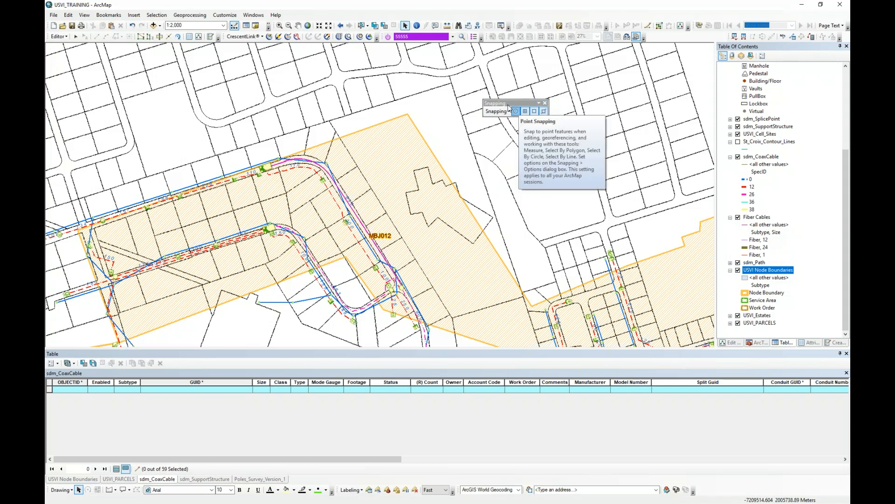
left_click_drag(508, 105, 720, 492)
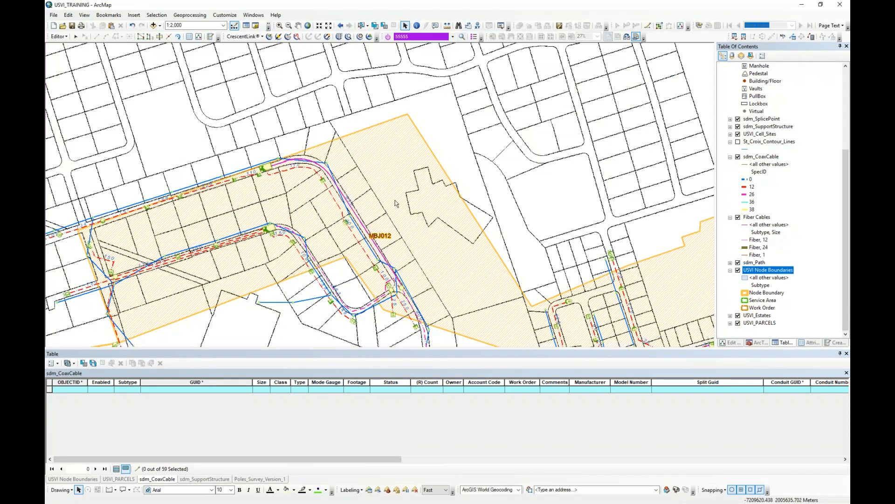
scroll(306, 182, "down", 3)
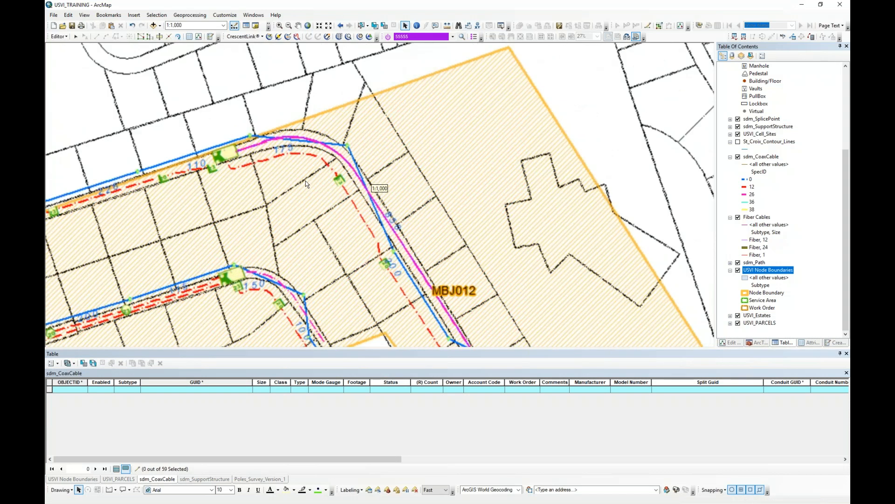
left_click_drag(317, 177, 418, 162)
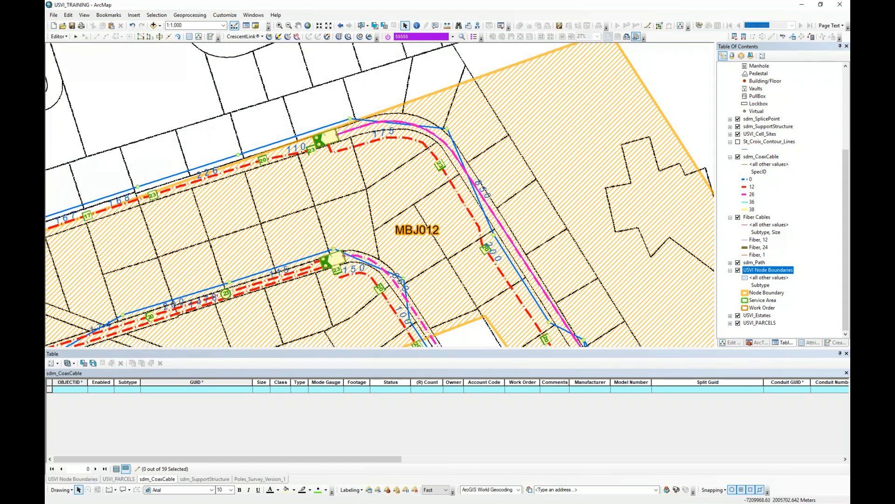
Bring up ArcMap Training.pdf, view the List of Commands (Data View) slide and return to the map
left_click_drag(0, 70, 245, 50)
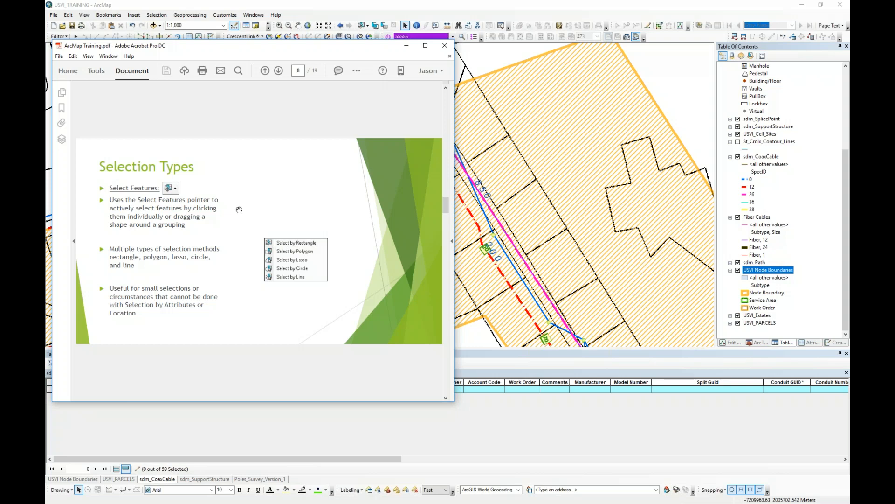
scroll(239, 210, "up", 1)
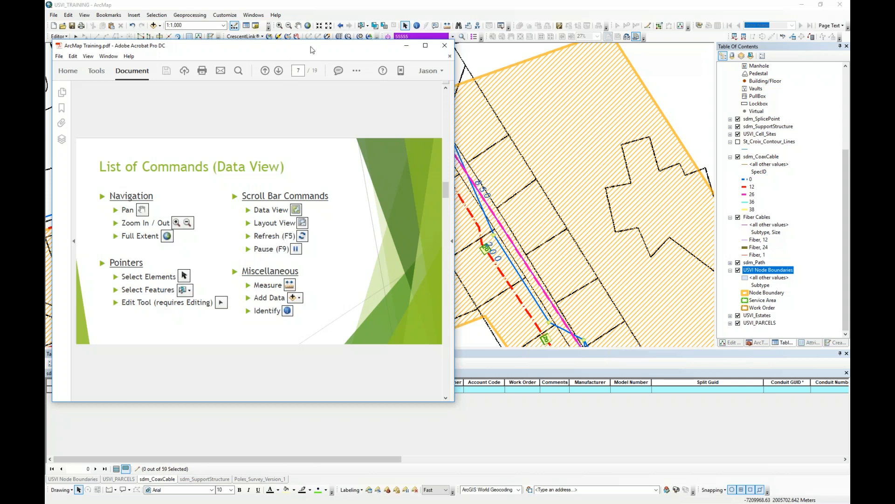
left_click_drag(312, 49, 208, 144)
left_click(165, 297)
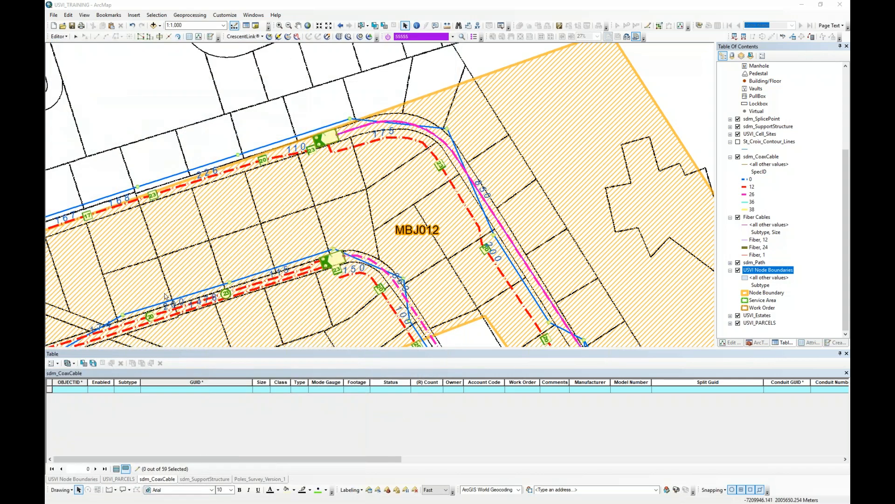
left_click_drag(191, 295, 346, 254)
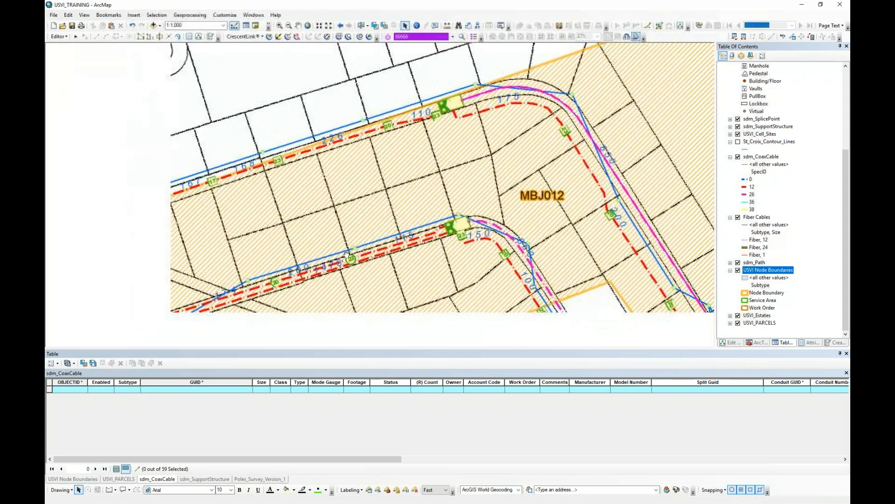
left_click_drag(192, 296, 349, 269)
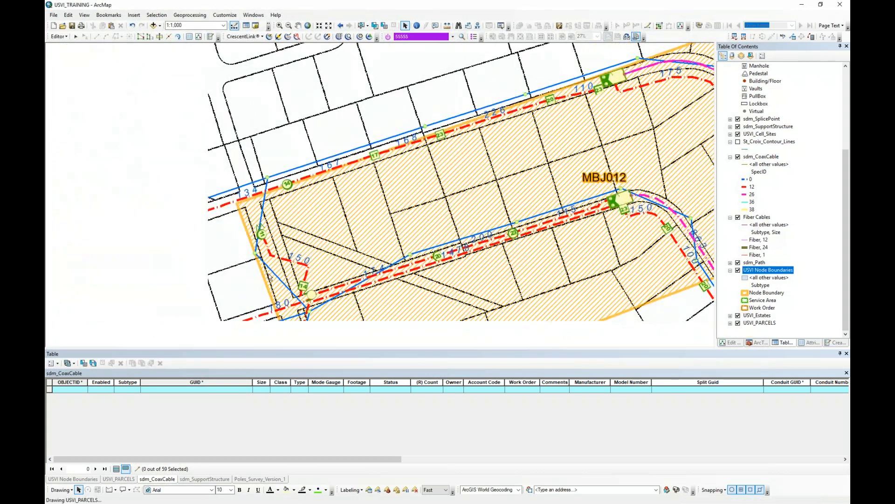
right_click(436, 214)
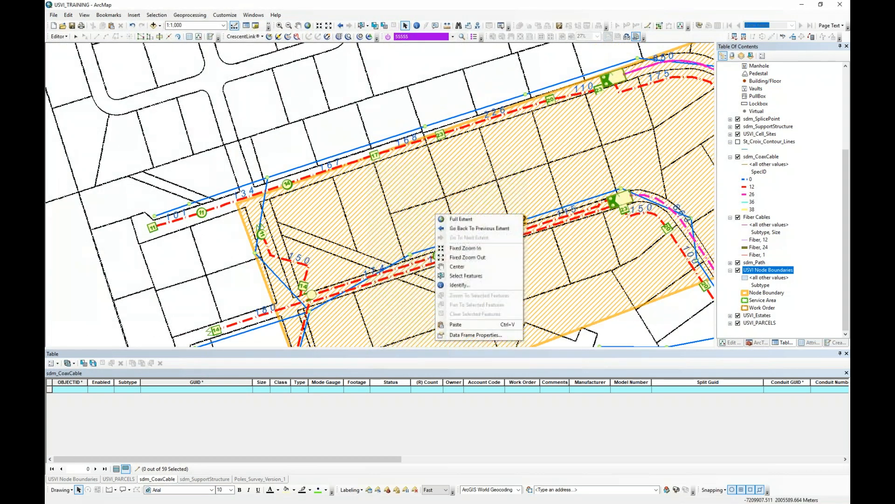
left_click(418, 217)
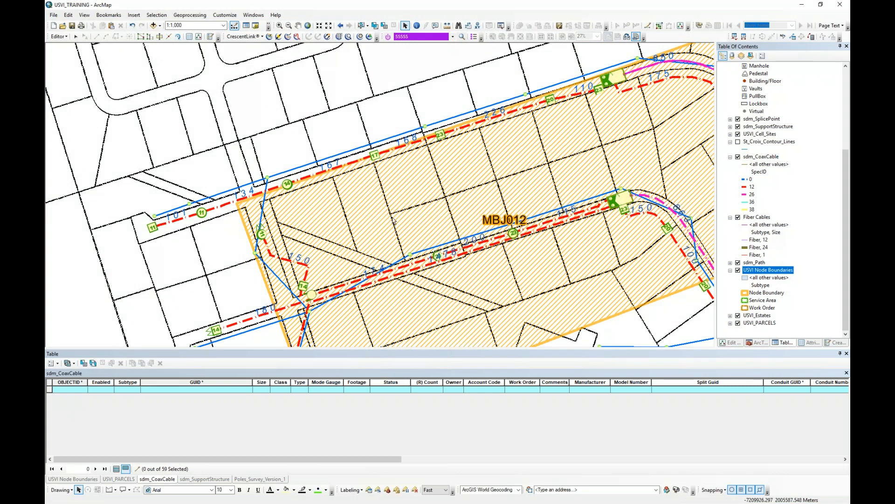
scroll(353, 190, "up", 2)
scroll(353, 189, "up", 1)
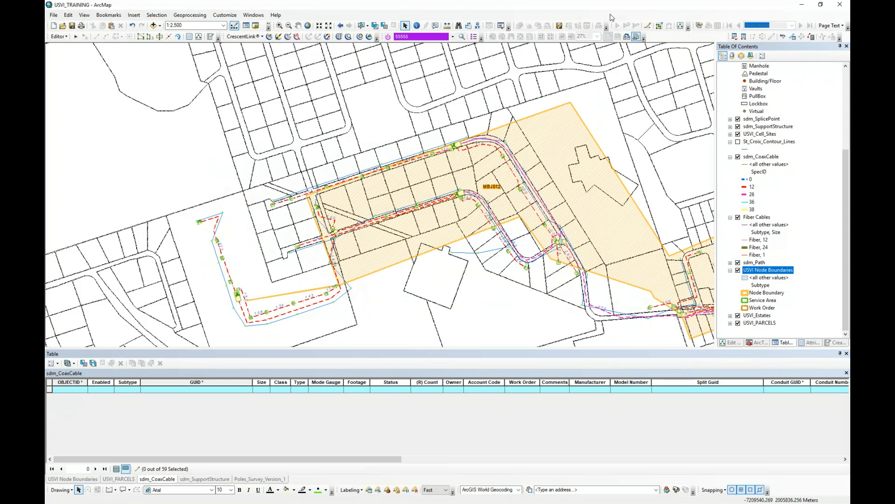
Open the toolbar customization dialog and search its commands for "pause dr"
right_click(667, 37)
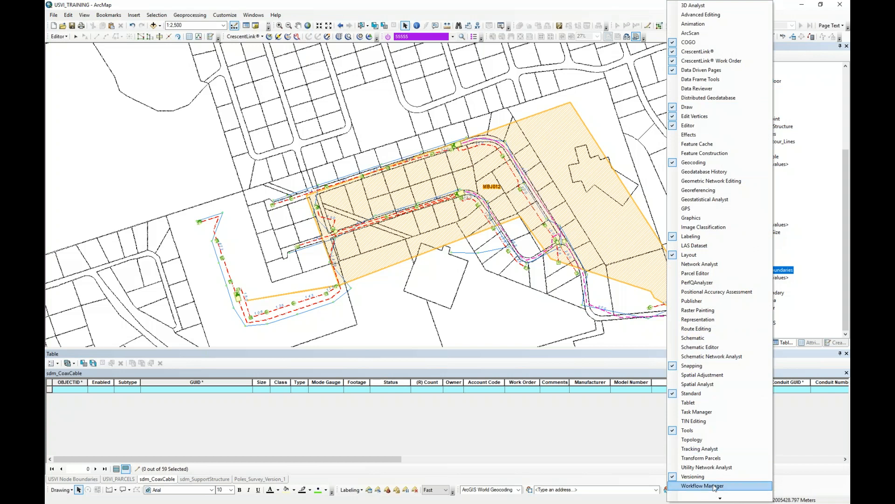
left_click(697, 496)
left_click_drag(456, 186, 496, 77)
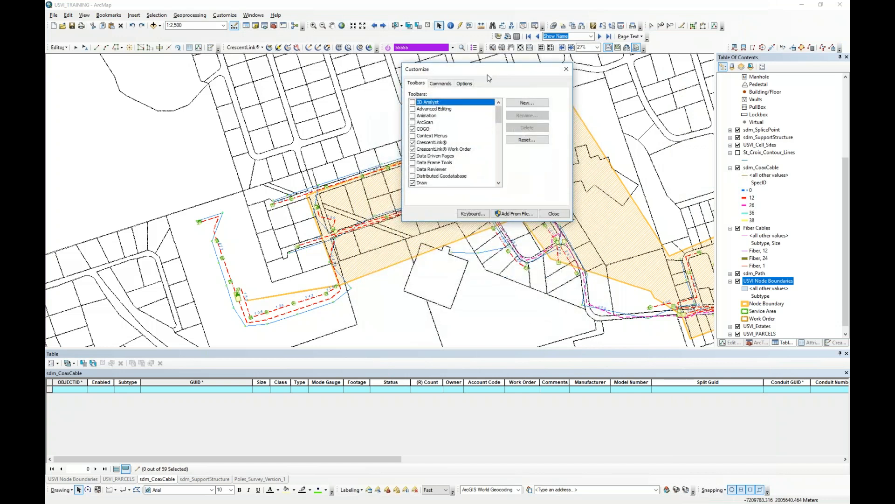
left_click(444, 84)
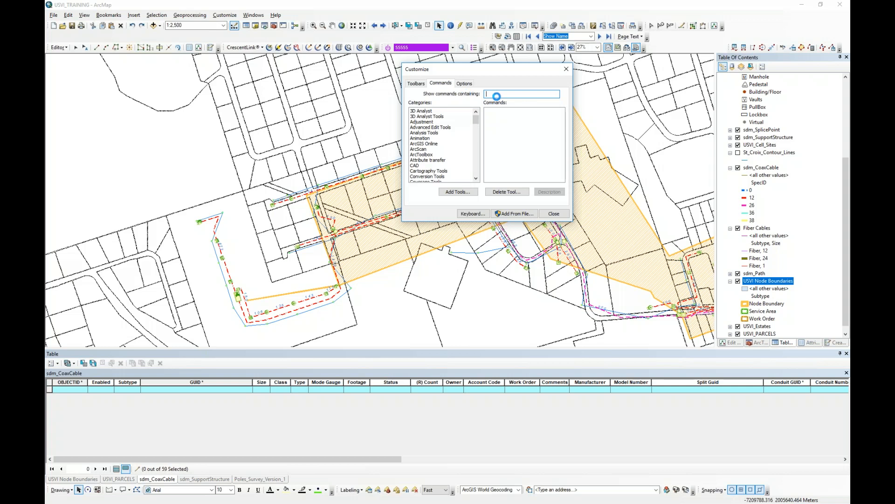
type("pau")
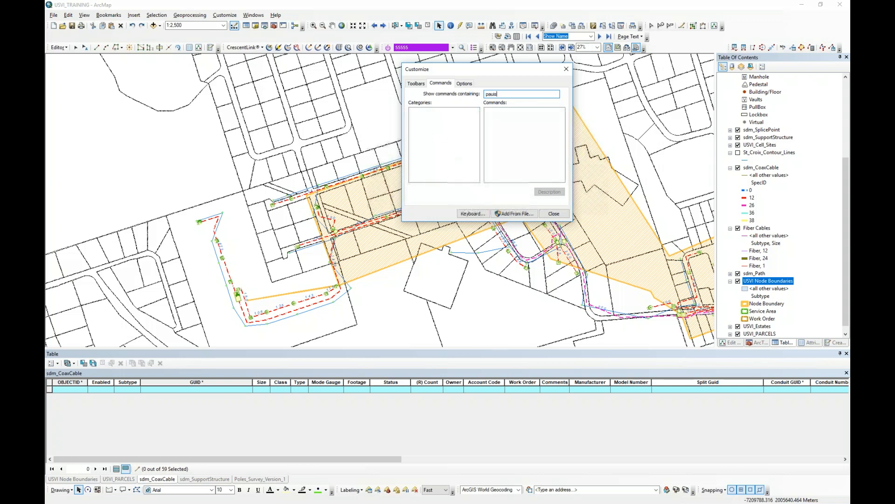
type("se")
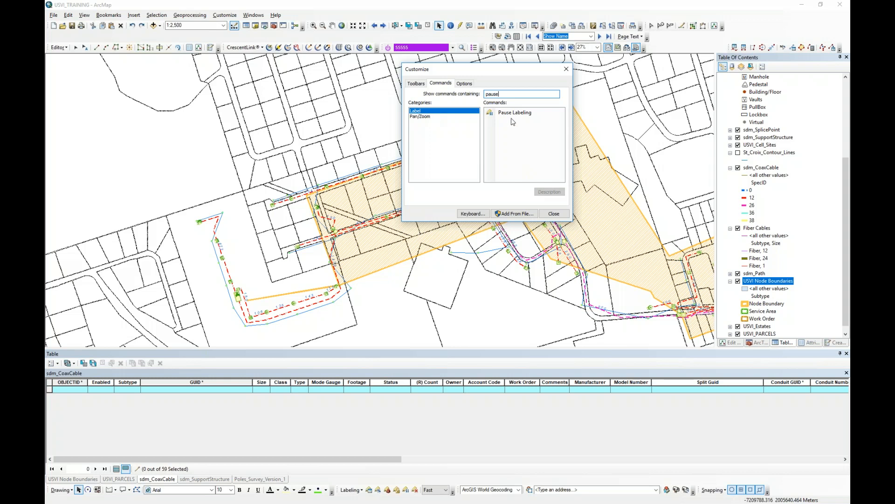
type(" dr")
Add the Pause Drawing command to the Editor toolbar beside the edit tools and close the customization dialog
left_click(491, 114)
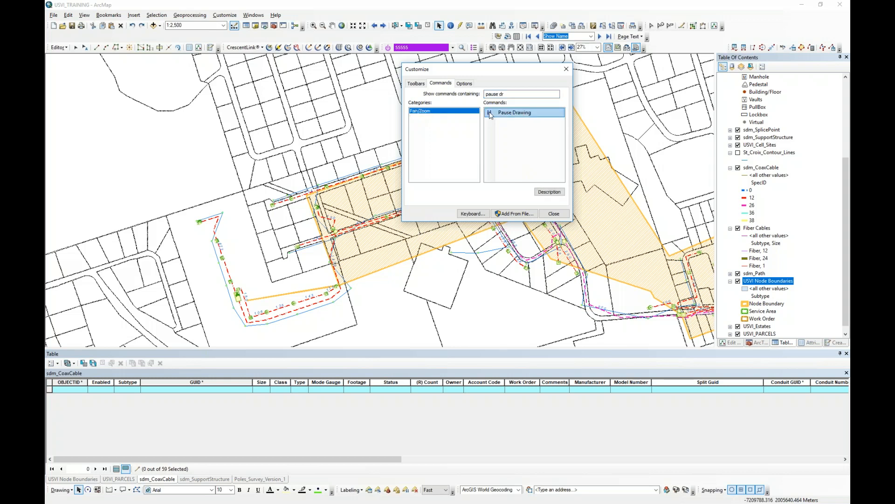
mouse_move(491, 115)
left_mouse_down()
mouse_move(640, 77)
mouse_move(656, 49)
mouse_move(243, 47)
mouse_move(207, 37)
mouse_move(82, 44)
mouse_move(90, 50)
left_mouse_up()
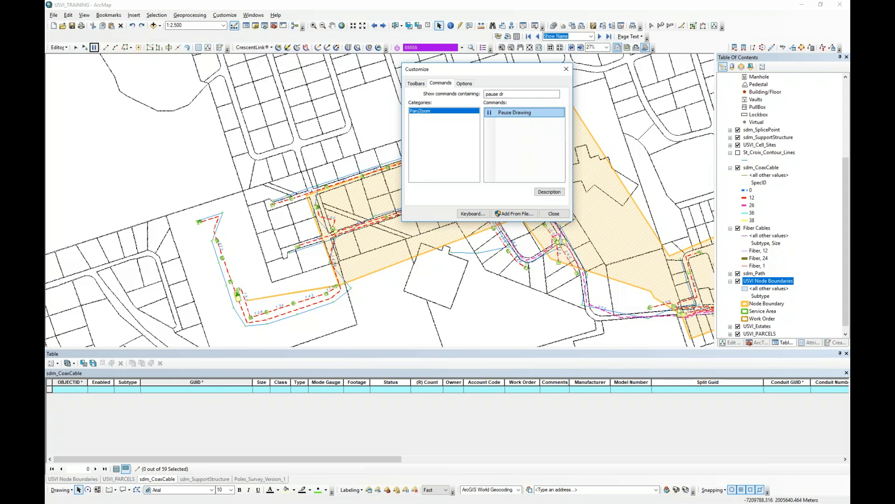
left_click(555, 214)
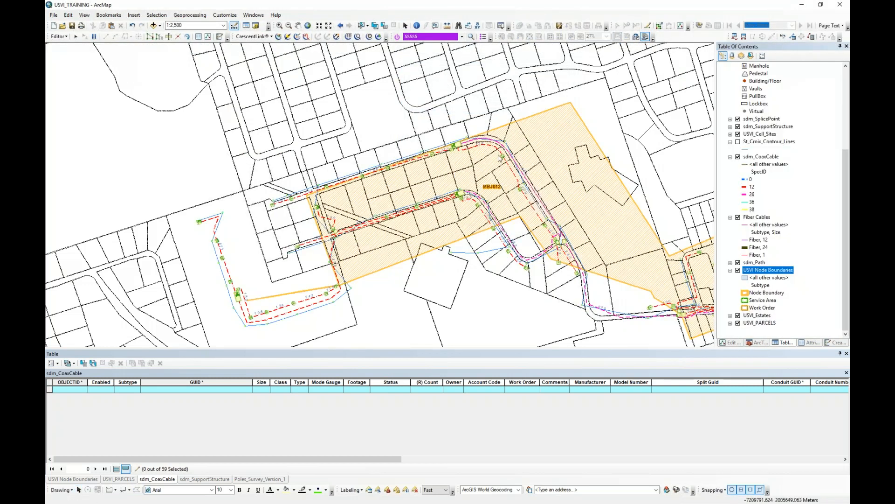
Pan the map east past MBJ012, pause map drawing, and pan further east while drawing is paused
left_click_drag(533, 148, 205, 150)
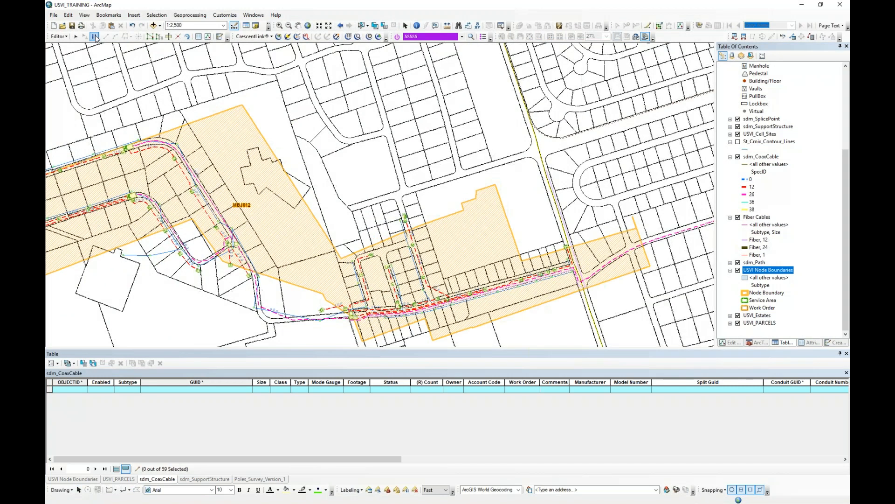
key("F9")
left_click_drag(534, 206, 253, 180)
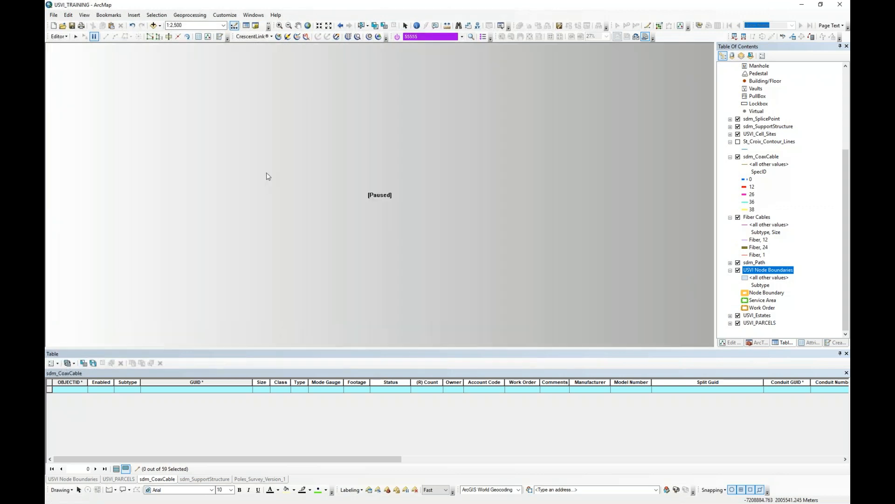
Resume map drawing and move the map west to the western part of node MBJ012 at 1:1,250 scale
left_click(94, 36)
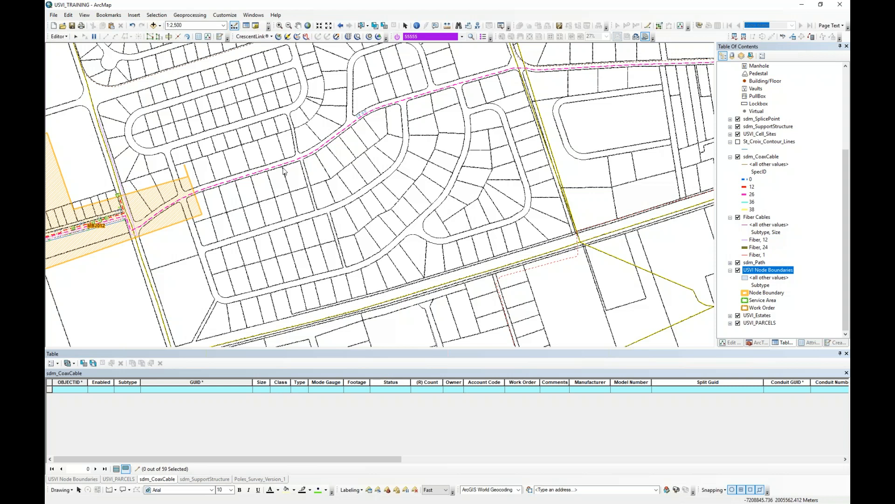
left_click_drag(70, 222, 405, 194)
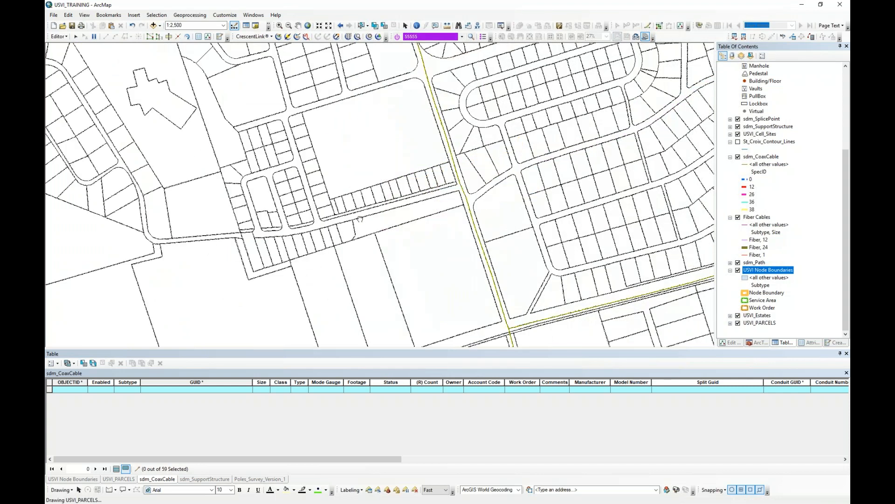
scroll(340, 214, "up", 2)
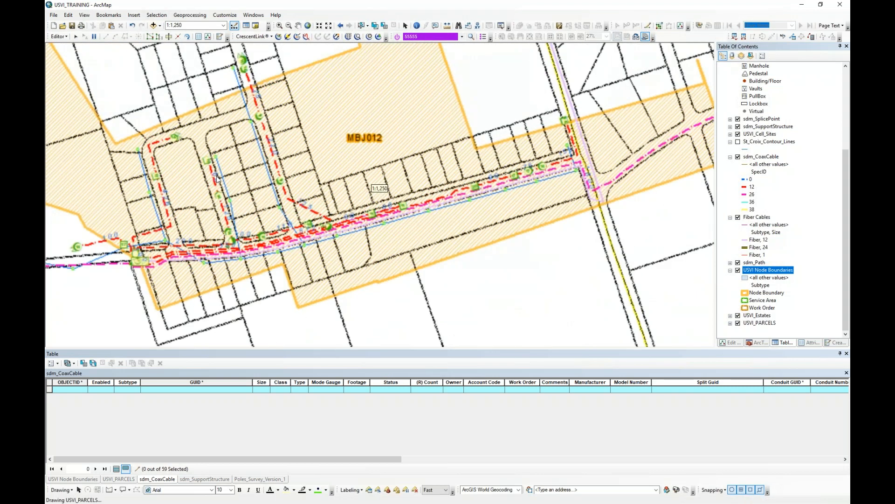
left_click_drag(298, 185, 409, 192)
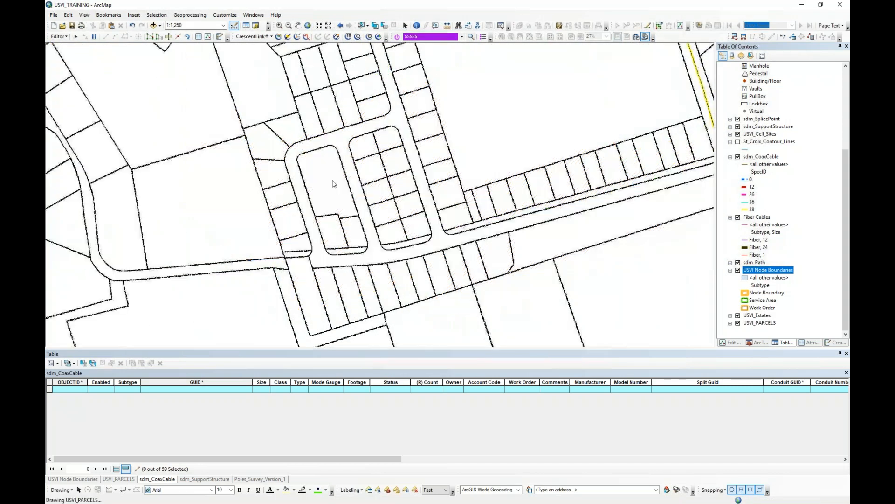
left_click_drag(186, 157, 708, 190)
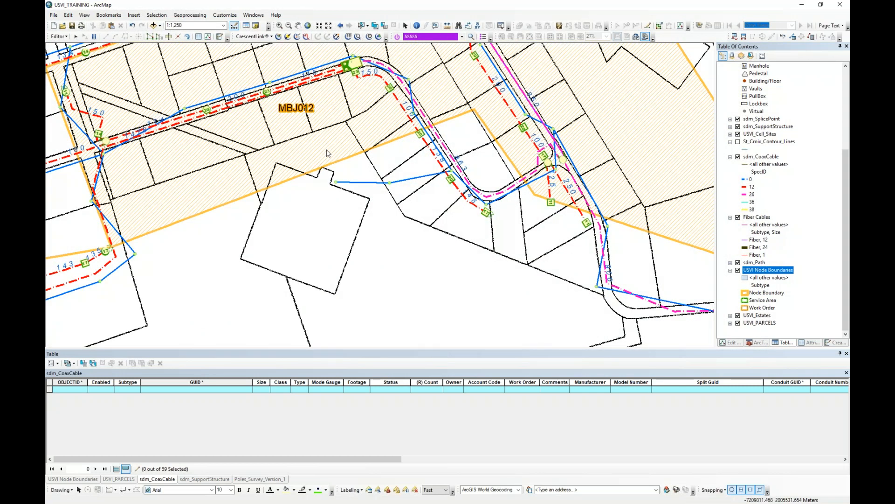
left_click_drag(305, 118, 359, 205)
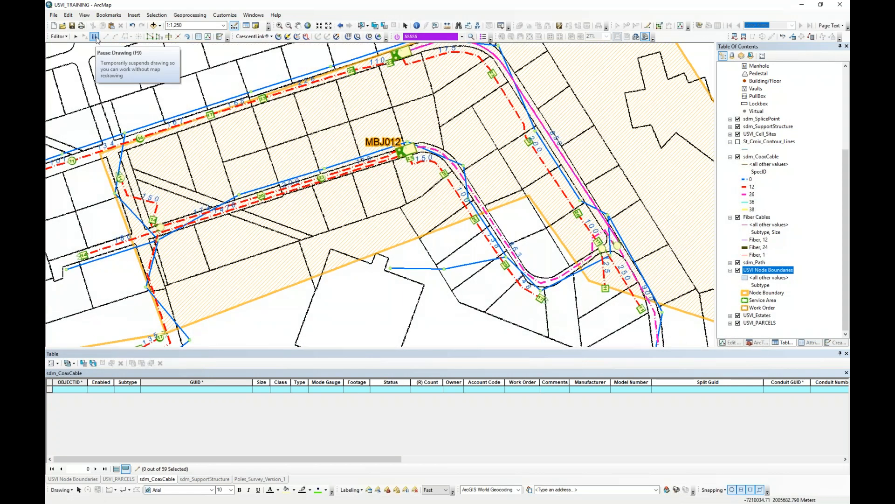
Pause and resume map drawing at MBJ012, and consult the List of Commands (Data View) slide in ArcMap Training.pdf before returning to the map
left_click(94, 37)
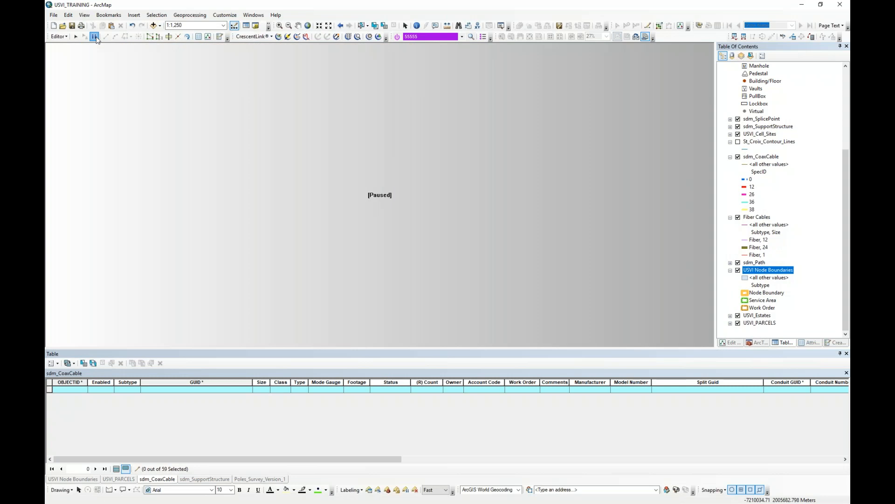
key("F9")
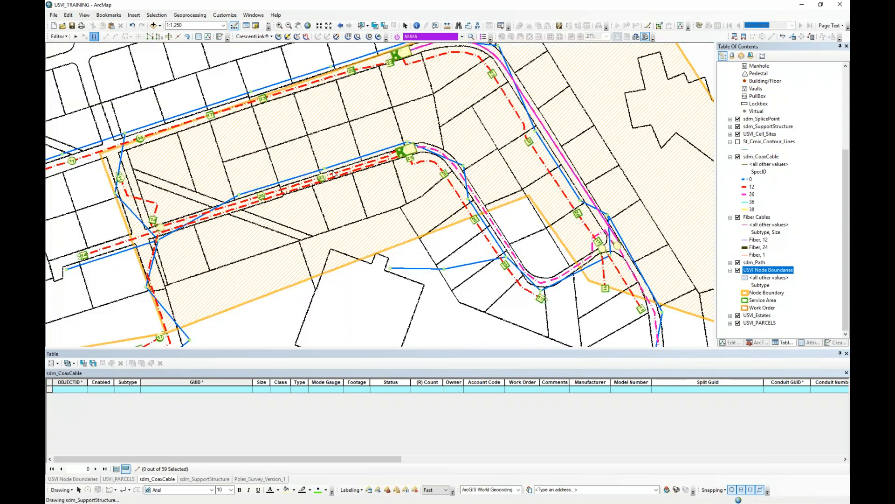
scroll(398, 159, "down", 2)
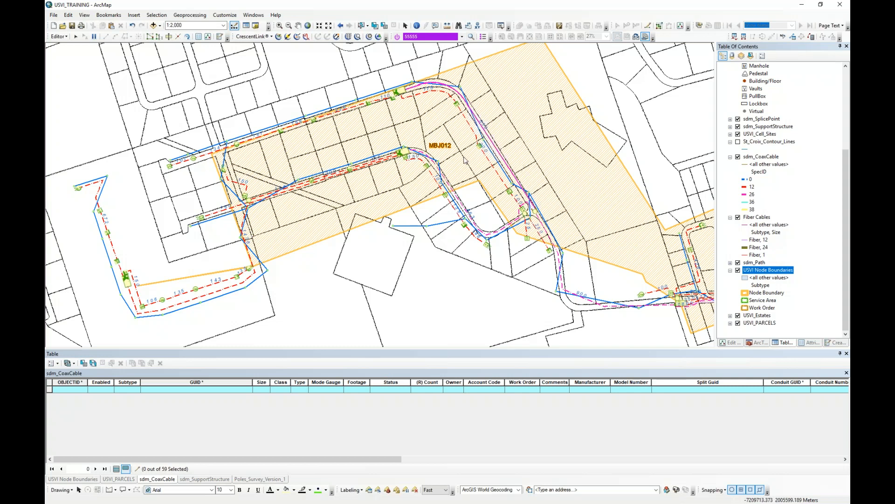
left_click_drag(46, 77, 240, 58)
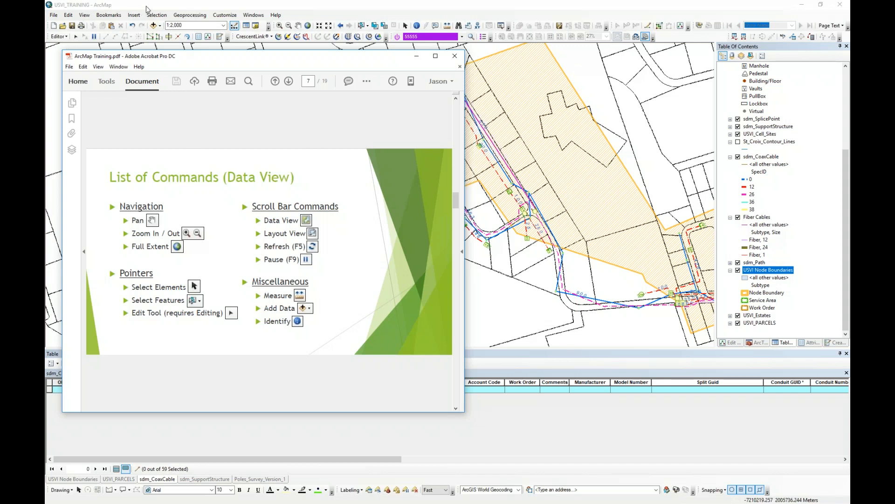
left_click(84, 43)
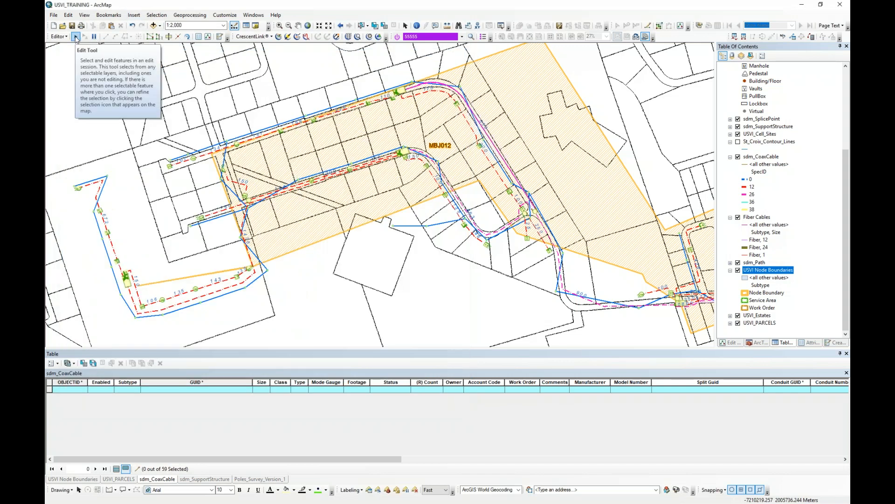
Use the Edit Tool to select the MBJ012 node boundary, and pick coax cable 6482 from the overlapping features on the curved street
left_click(76, 37)
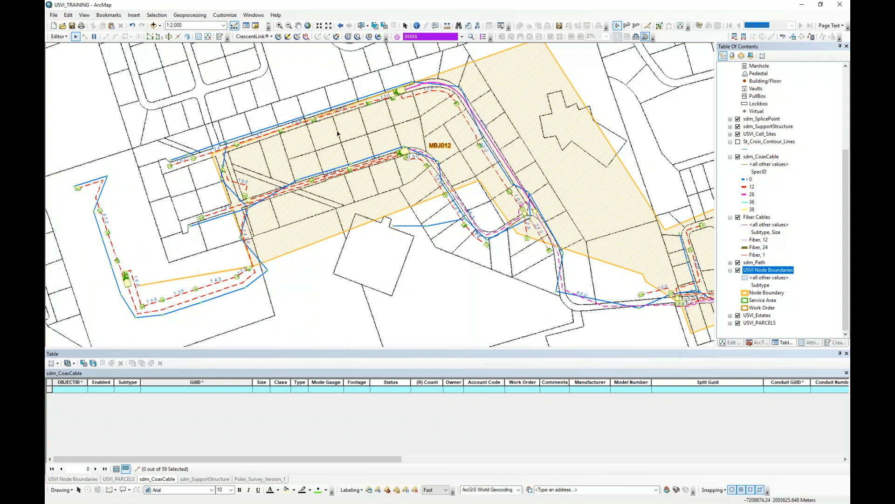
left_click(332, 114)
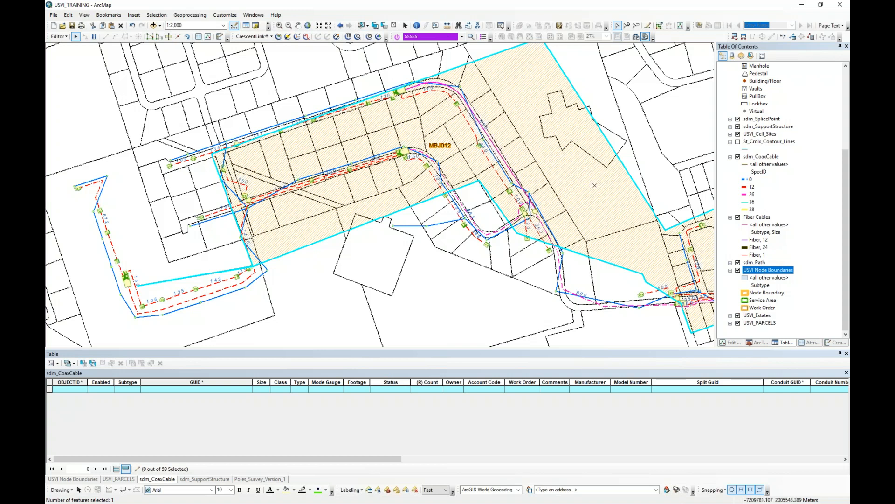
left_click(402, 152)
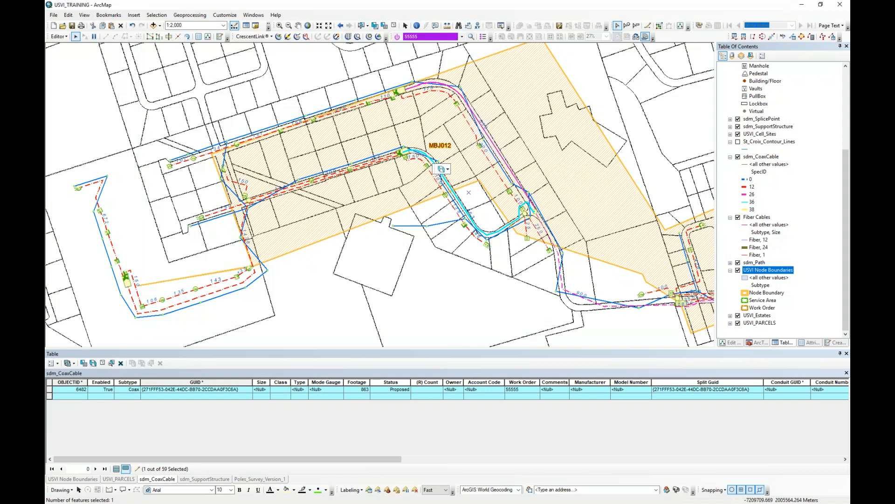
left_click(448, 171)
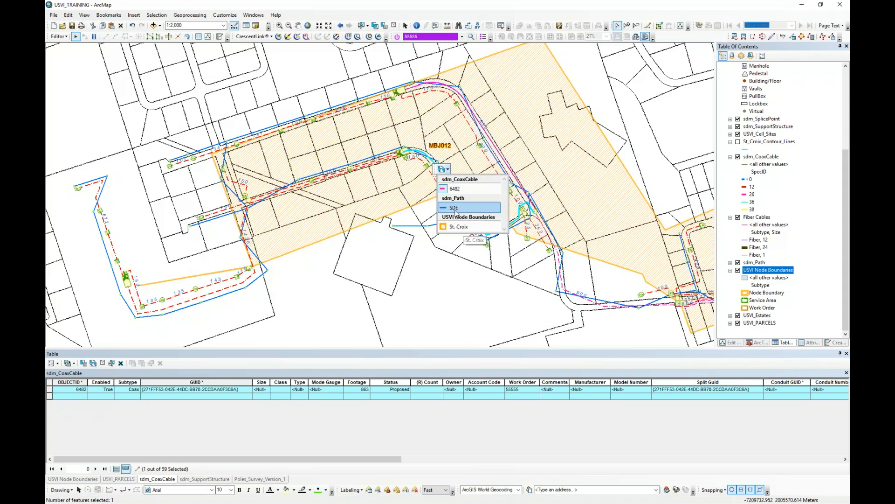
left_click(455, 189)
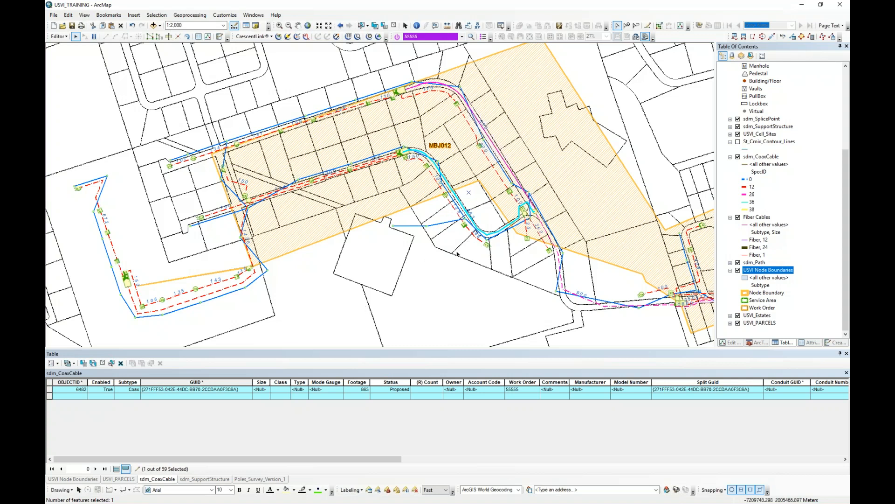
scroll(417, 174, "up", 2)
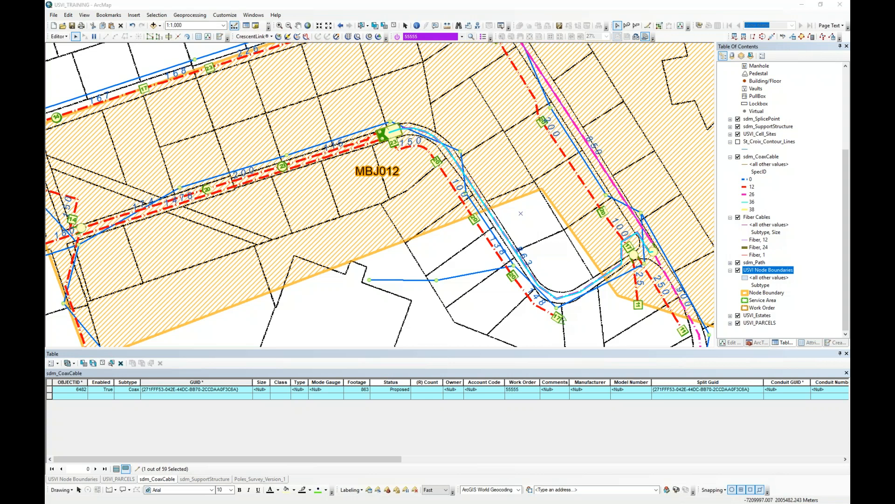
Switch to ArcMap Training.pdf to review the pointer commands on the List of Commands slide, and minimize it
key("alt+Tab")
left_click_drag(253, 58, 238, 13)
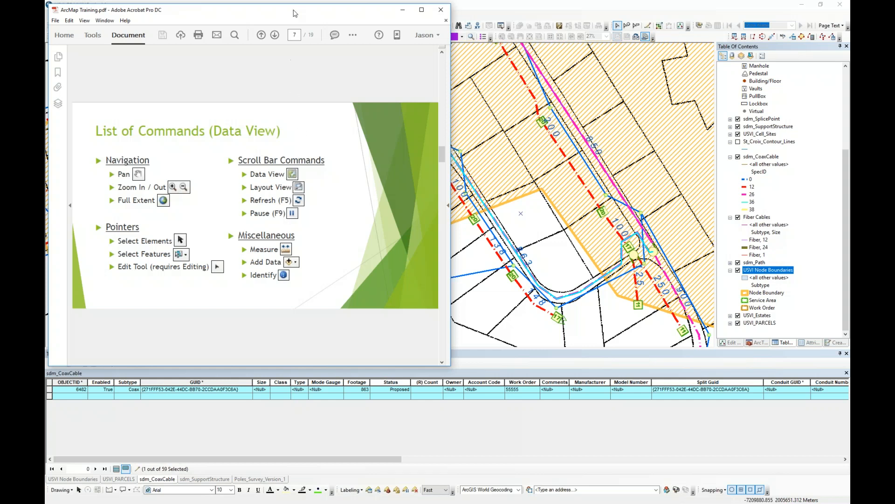
left_click_drag(294, 16, 297, 28)
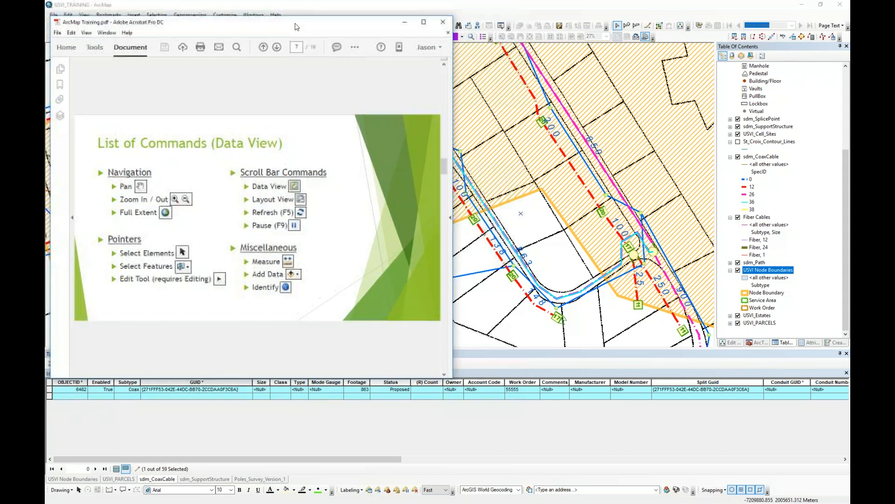
left_click(406, 23)
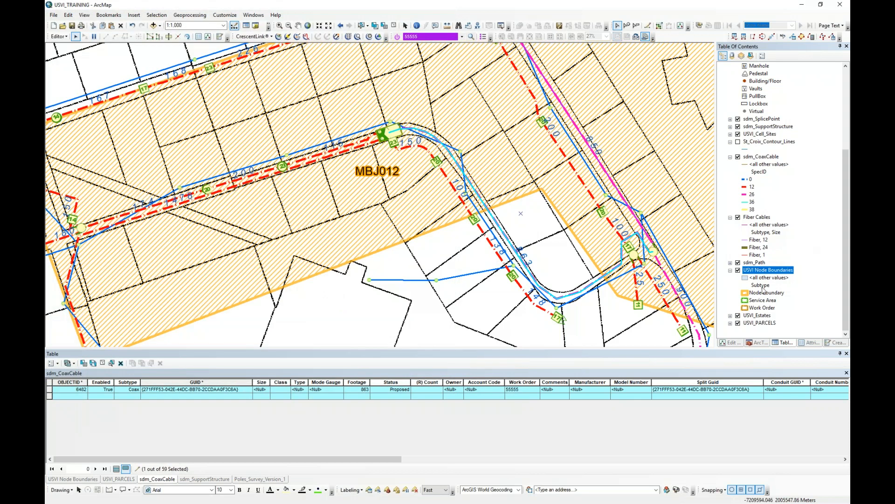
Check the Edit Features options of the USVI Node Boundaries layer and look through the layer list
right_click(767, 270)
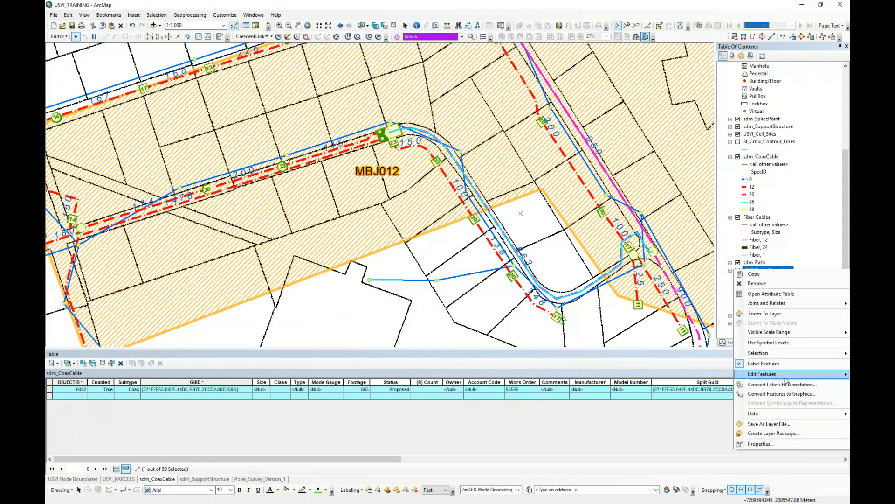
mouse_move(785, 376)
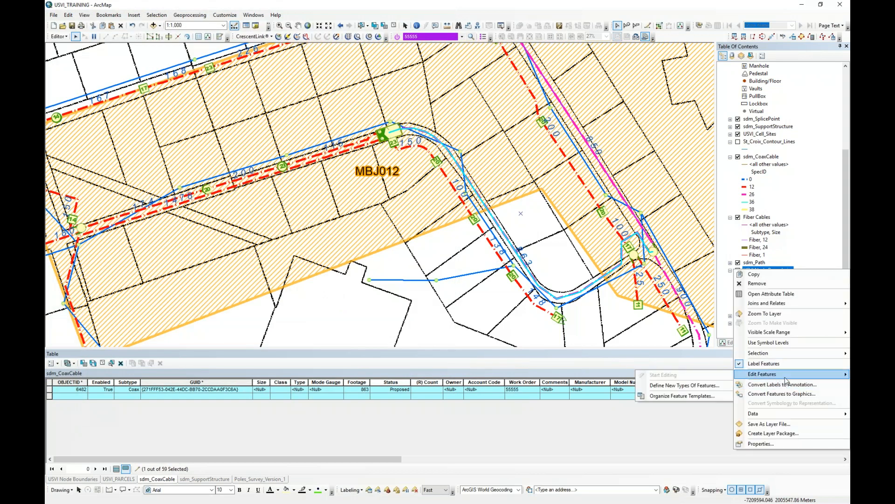
left_click(681, 9)
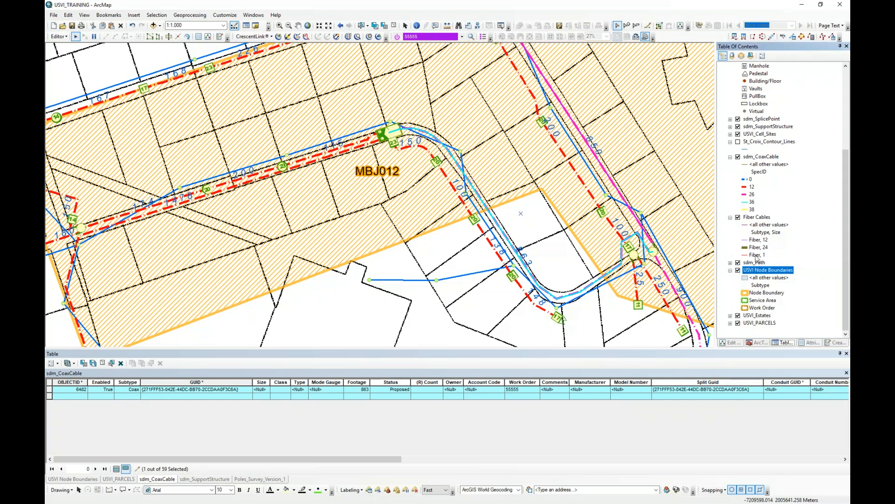
scroll(759, 150, "up", 5)
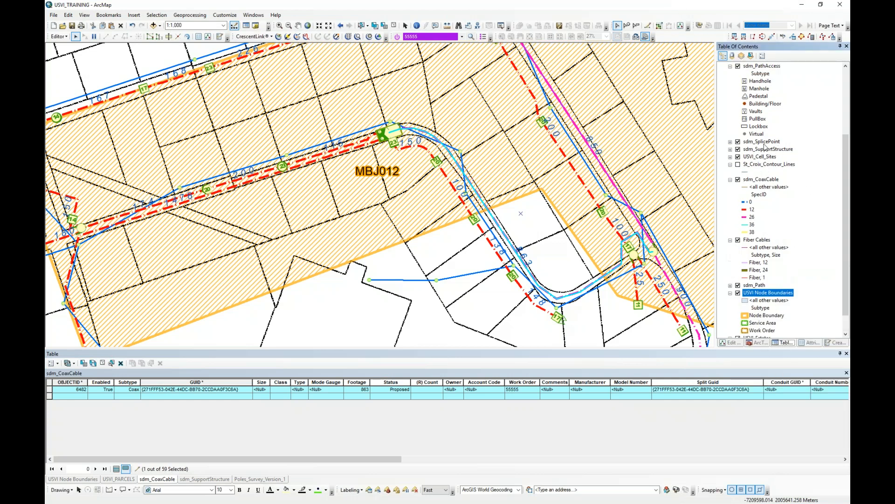
scroll(741, 176, "down", 5)
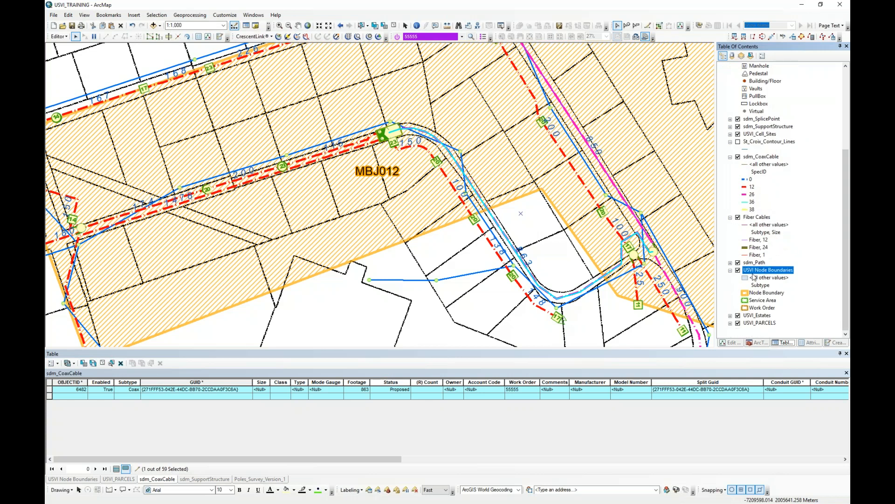
Edit the vertices of the MBJ012 node boundary, moving the notch's upper corner south past the lots along the curved street
left_click(513, 204)
right_click(513, 200)
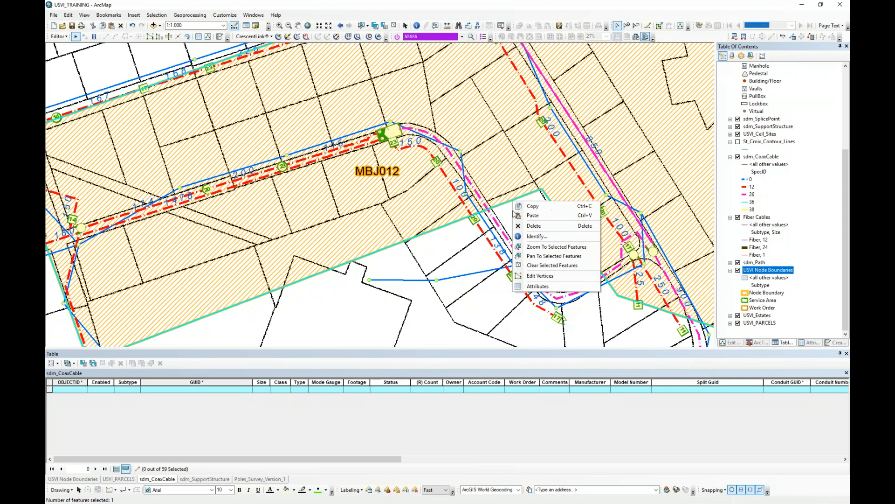
left_click(540, 276)
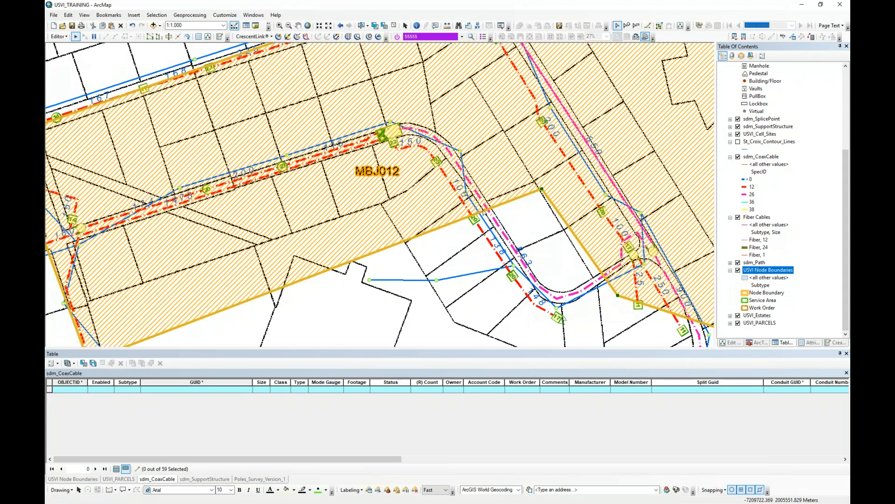
left_click_drag(406, 212, 328, 122)
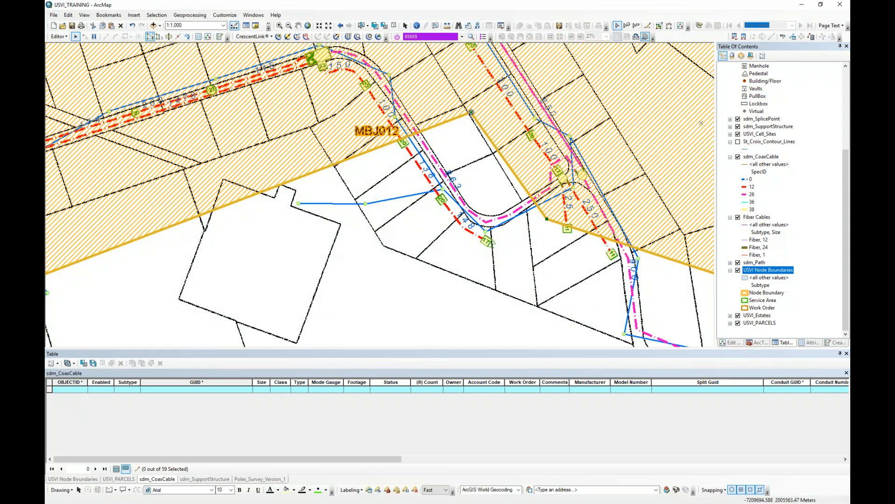
mouse_move(472, 114)
left_mouse_down()
mouse_move(457, 160)
mouse_move(469, 260)
left_mouse_up()
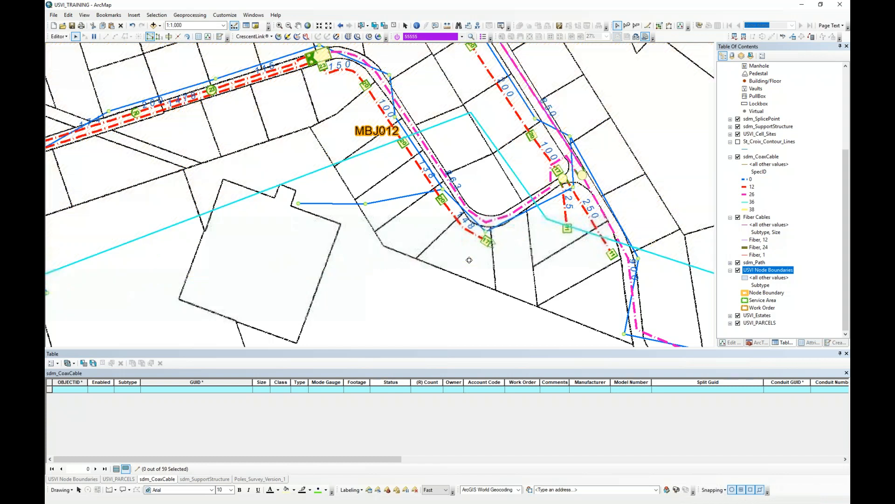
left_click(543, 244)
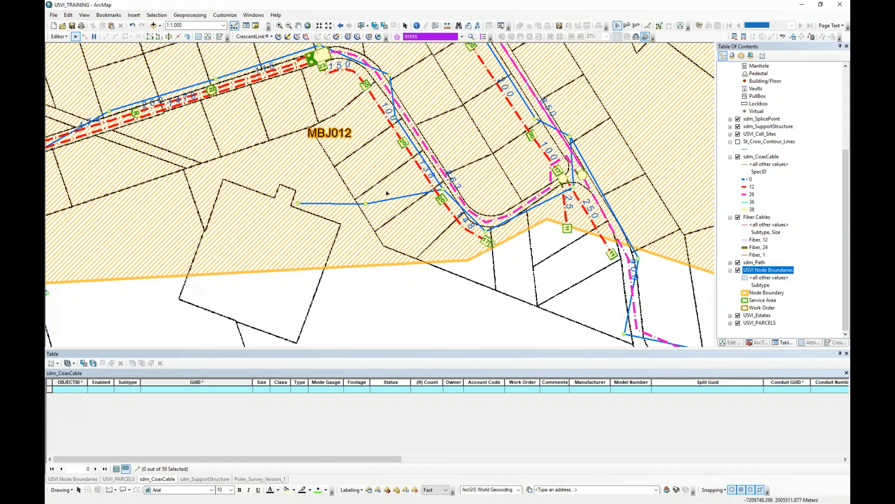
Reselect the MBJ012 boundary and remove the stationID definition query from the USVI Node Boundaries layer, applying the change
scroll(387, 190, "up", 1)
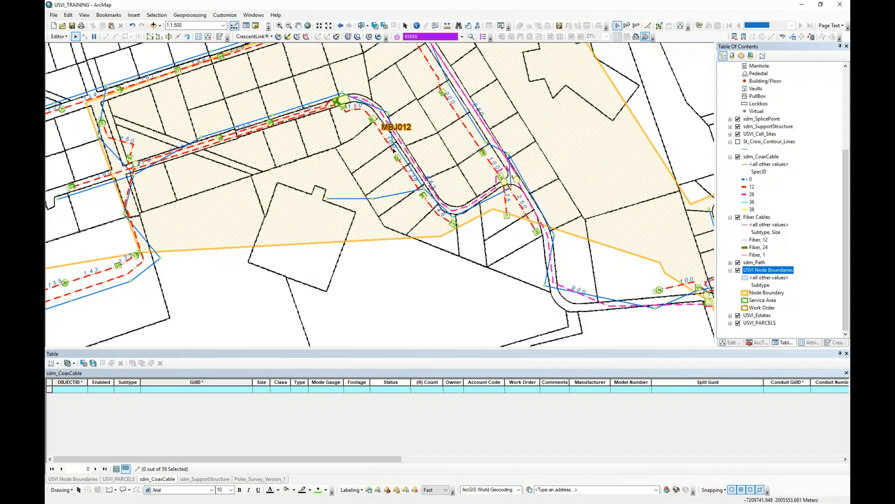
left_click(435, 239)
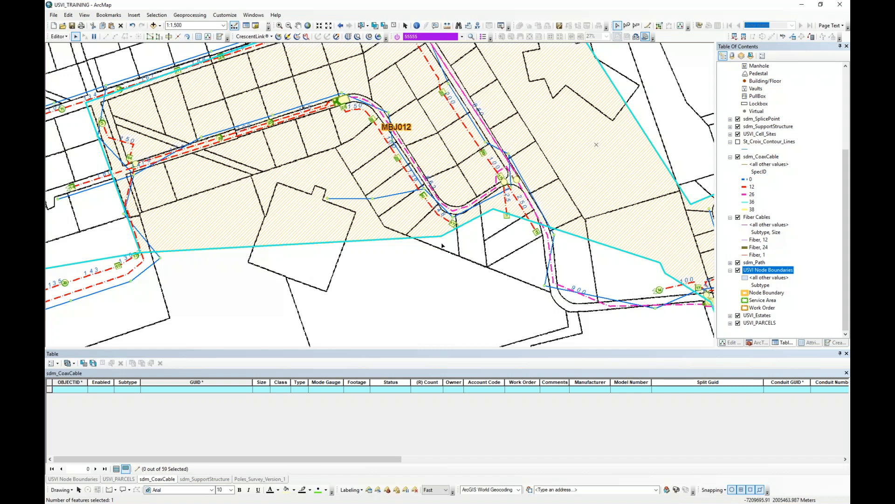
double_click(772, 271)
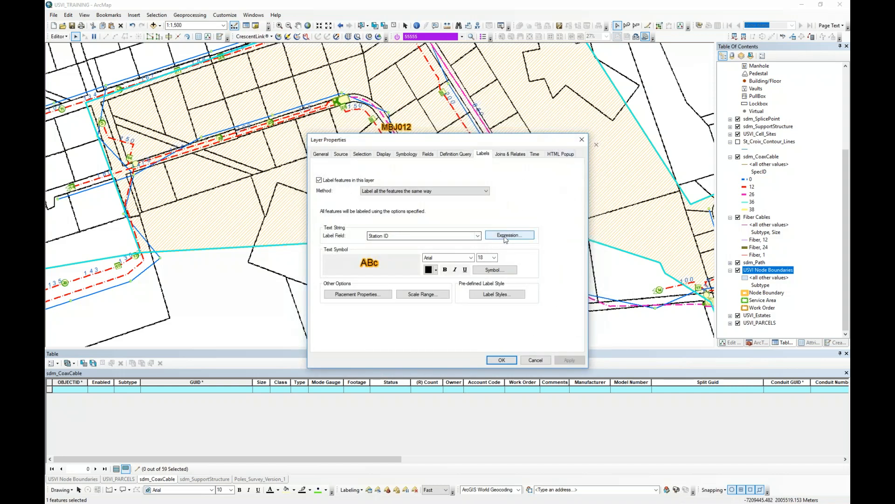
left_click(462, 155)
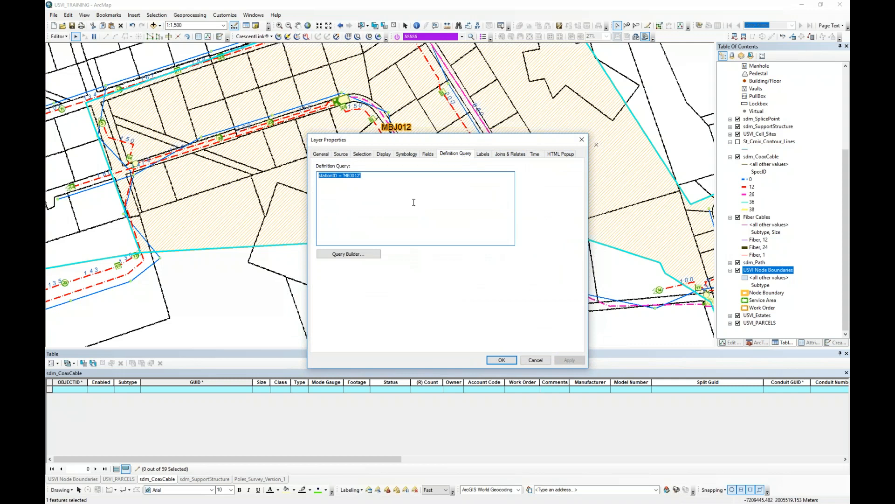
left_click_drag(374, 176, 288, 179)
key("Delete")
left_click(572, 363)
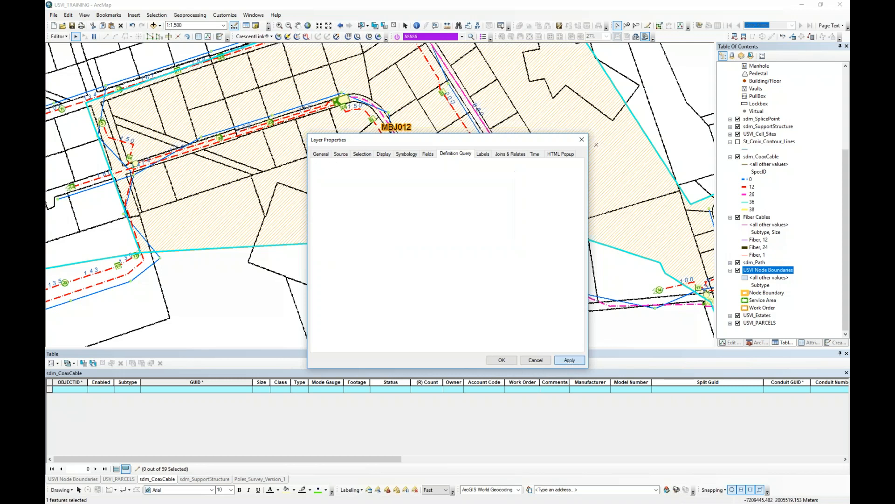
Move the Layer Properties window aside to inspect the MBJ012 and MBJ011 node boundaries on the map, and close it
left_click_drag(425, 142, 274, 366)
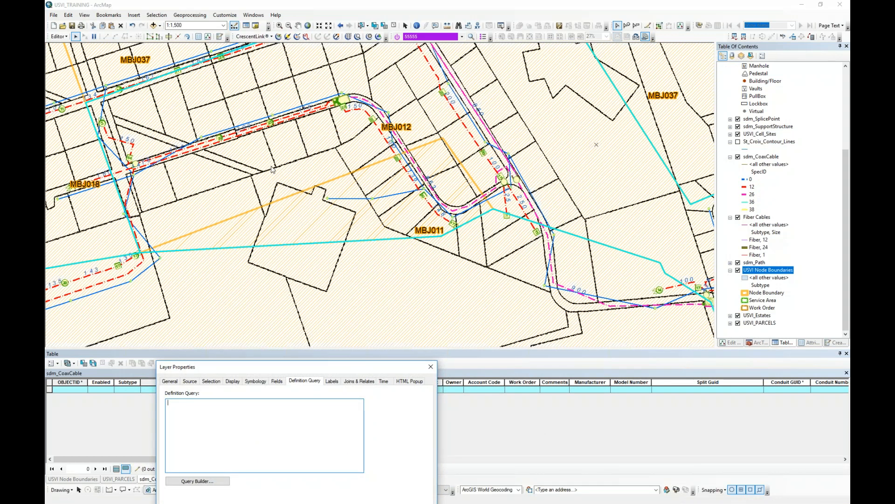
left_click_drag(355, 368, 314, 91)
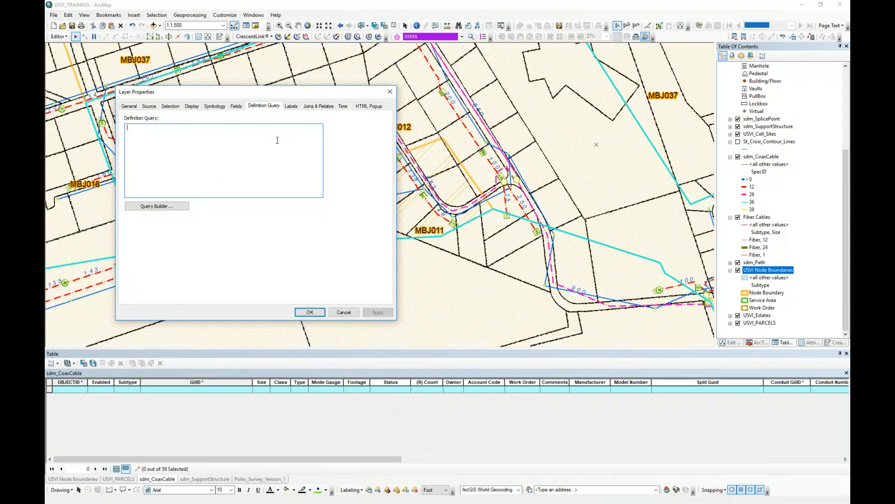
left_click_drag(301, 96, 301, 63)
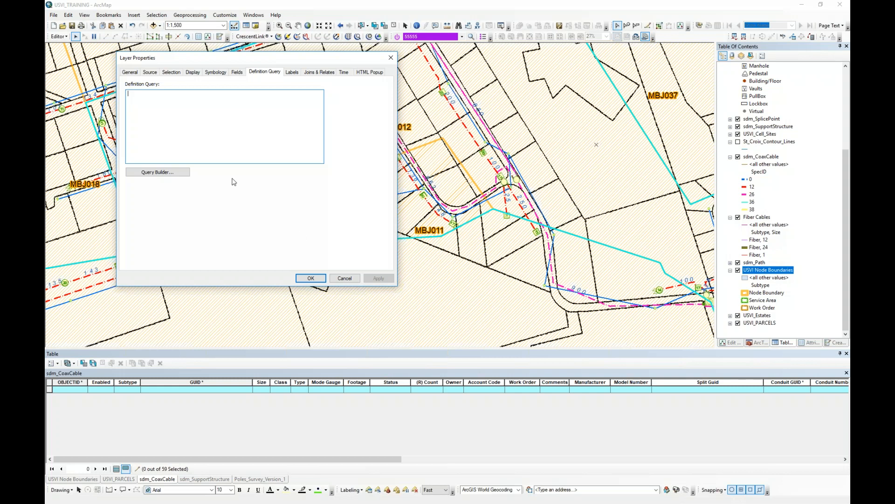
left_click_drag(267, 63, 214, 68)
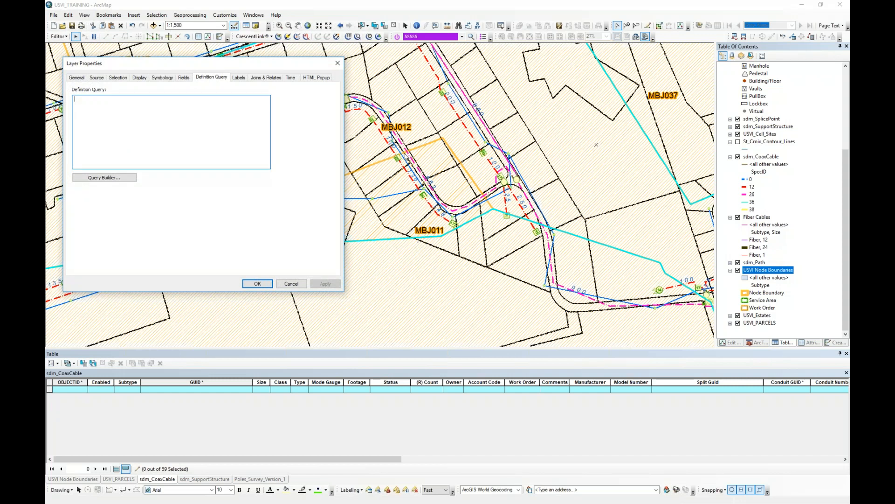
left_click_drag(251, 64, 282, 57)
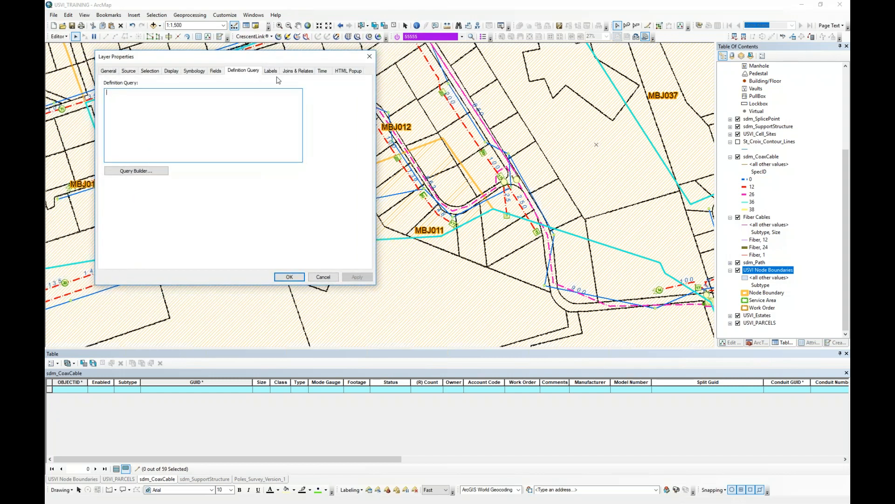
left_click(321, 277)
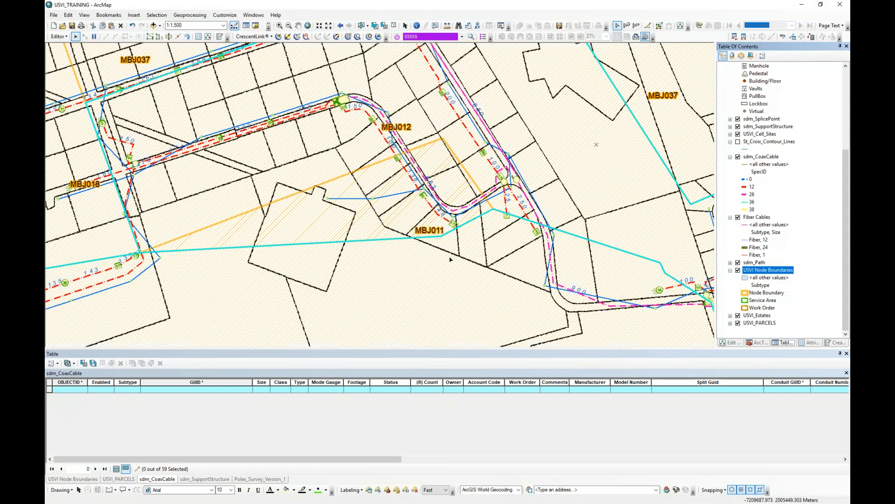
Select the MBJ012 polygon from the overlapping St. Croix features of the USVI Node Boundaries layer
left_click(438, 181)
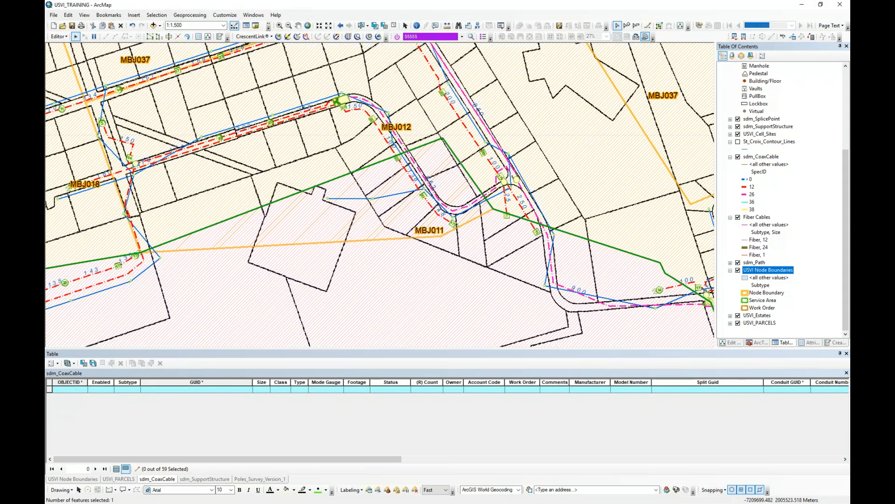
left_click(465, 199)
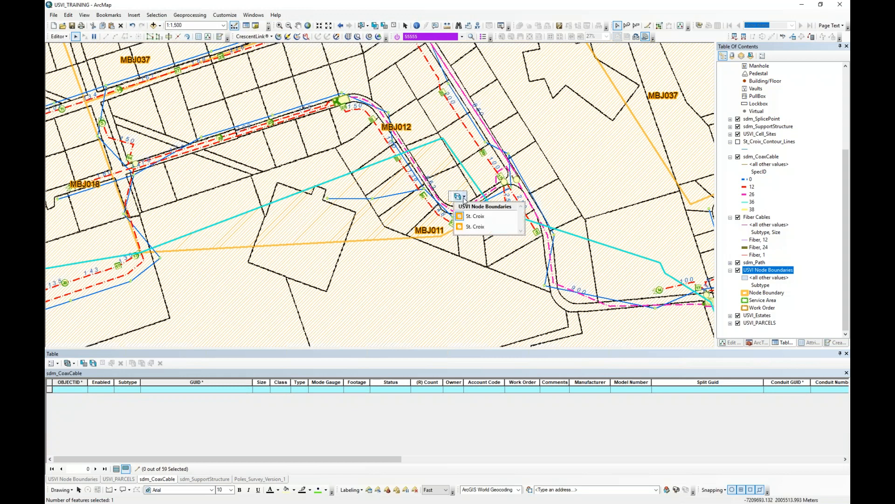
left_click(470, 222)
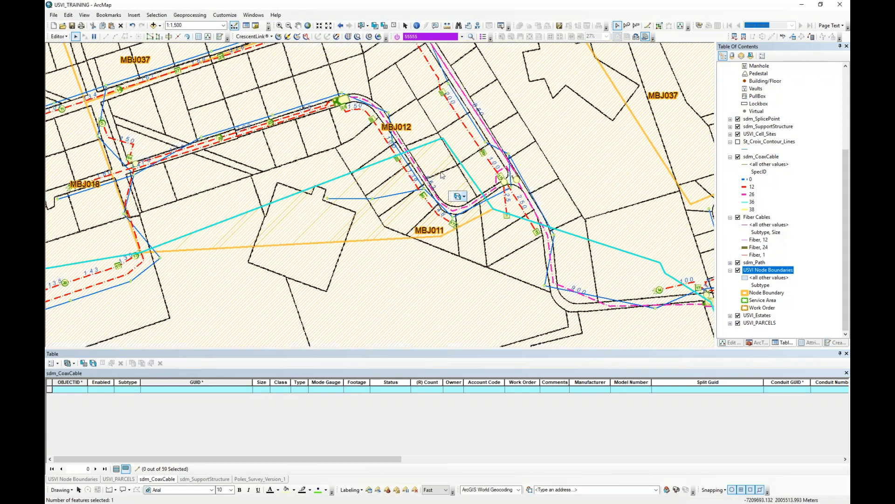
Apply Select By Location with sdm_EquipmentCoaxDisp as the only target layer, intersecting the selected USVI Node Boundaries feature
left_click(375, 26)
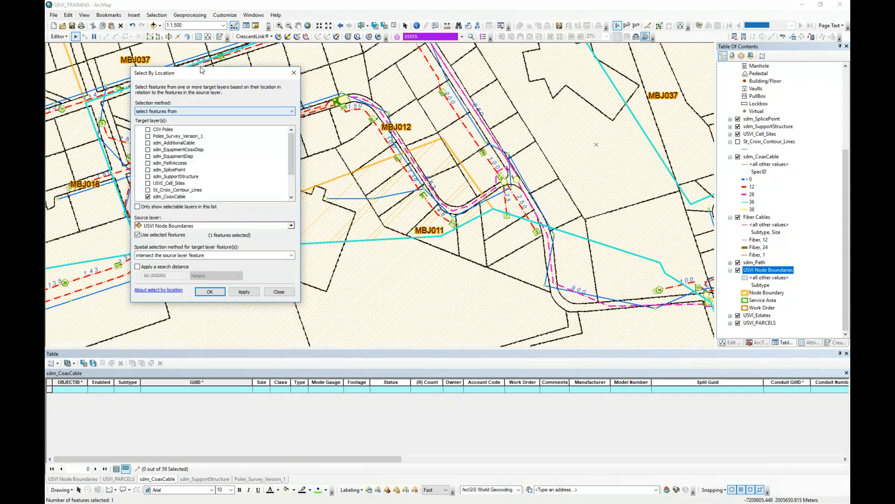
left_click_drag(204, 74, 145, 49)
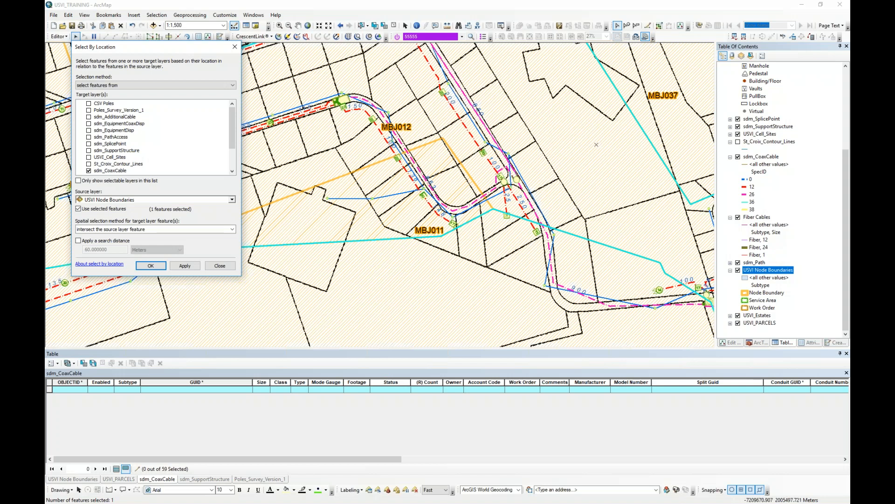
left_click_drag(158, 46, 135, 79)
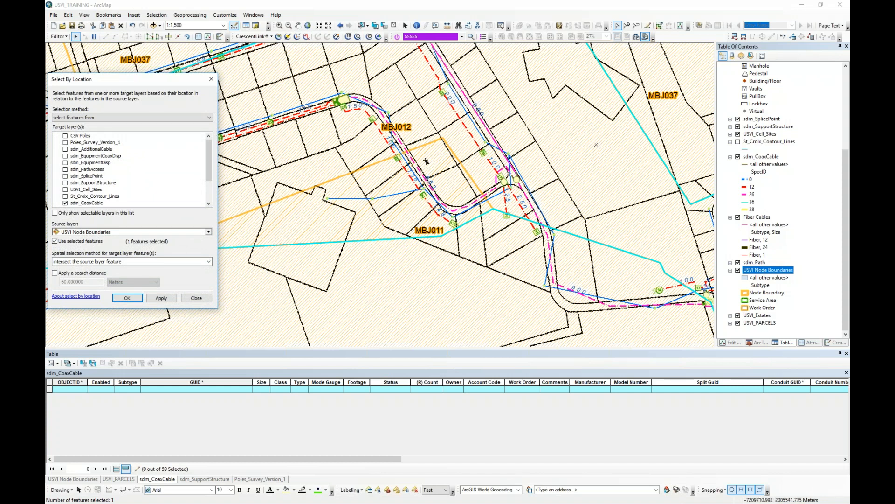
left_click_drag(153, 82, 231, 78)
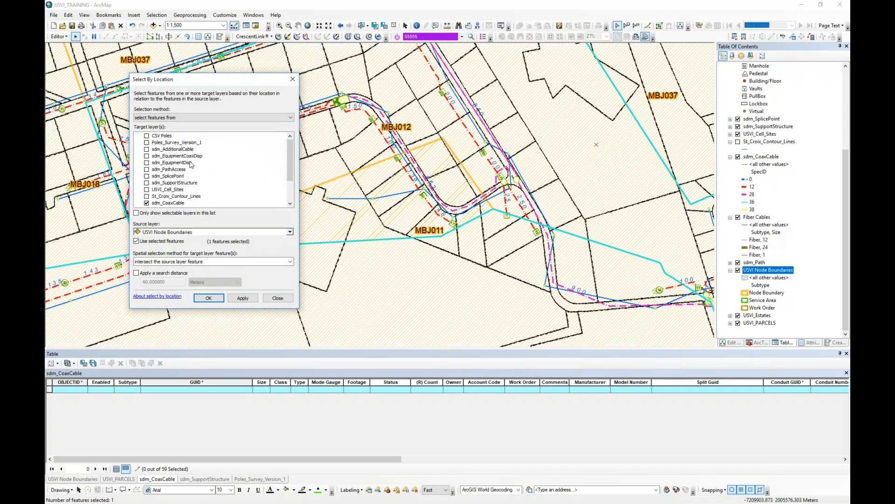
left_click(147, 202)
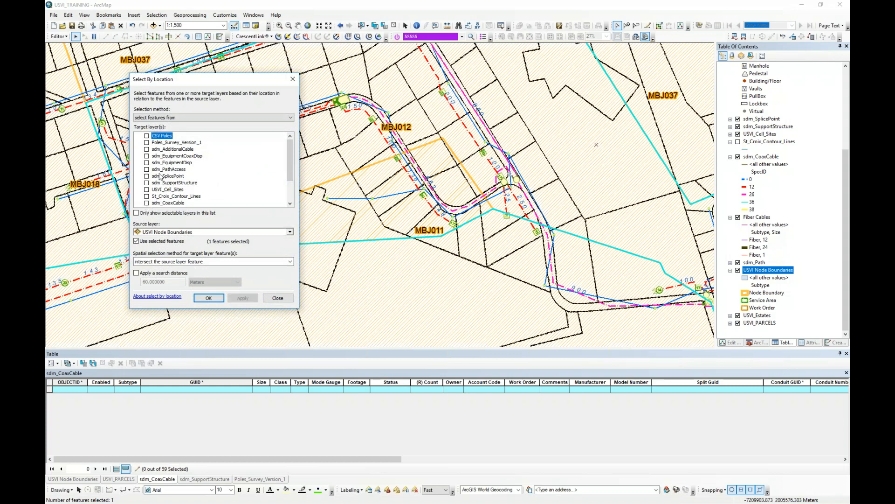
left_click(147, 156)
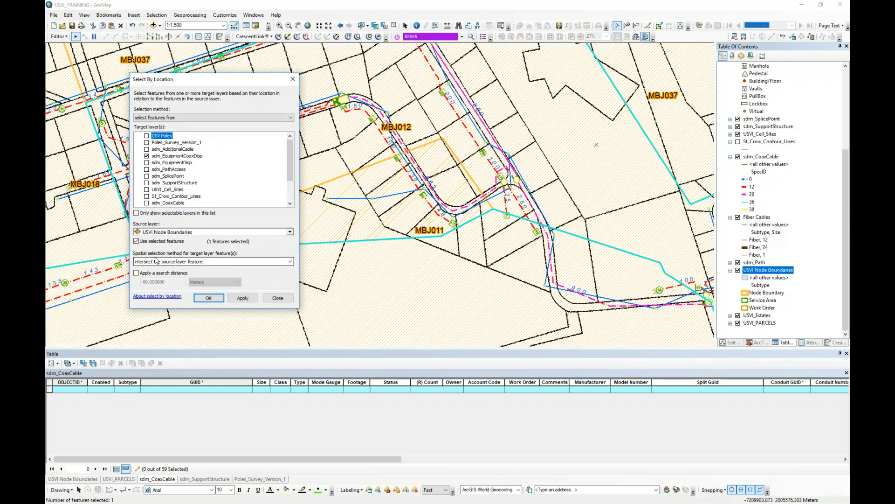
left_click(243, 298)
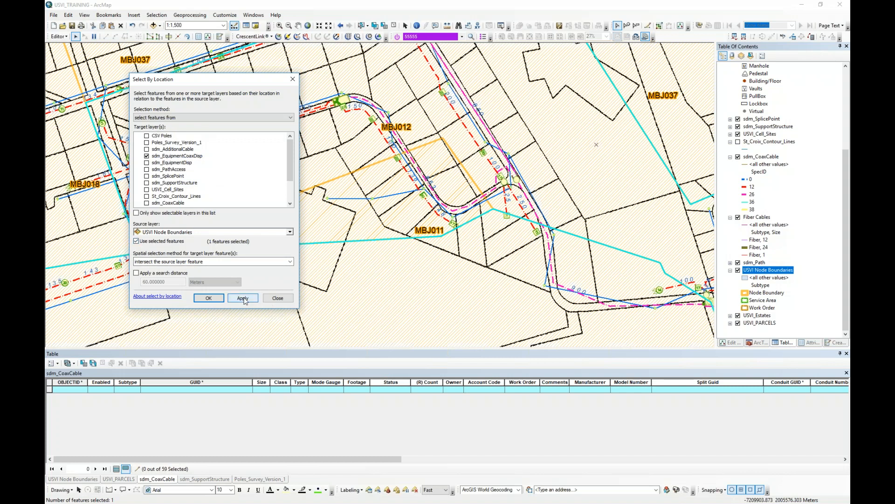
List the layers by selection and open the attribute table of sdm_EquipmentCoaxDisp, keeping the Select By Location window clear of it
left_click_drag(254, 79, 232, 391)
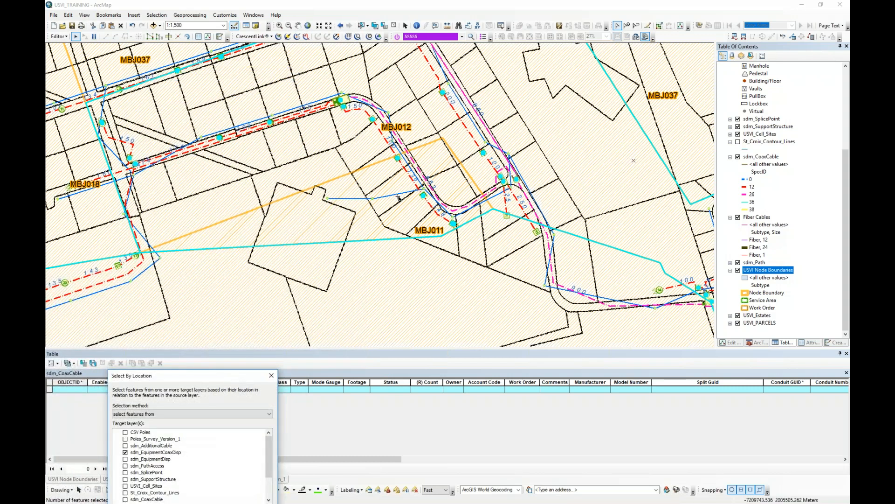
scroll(513, 200, "up", 1)
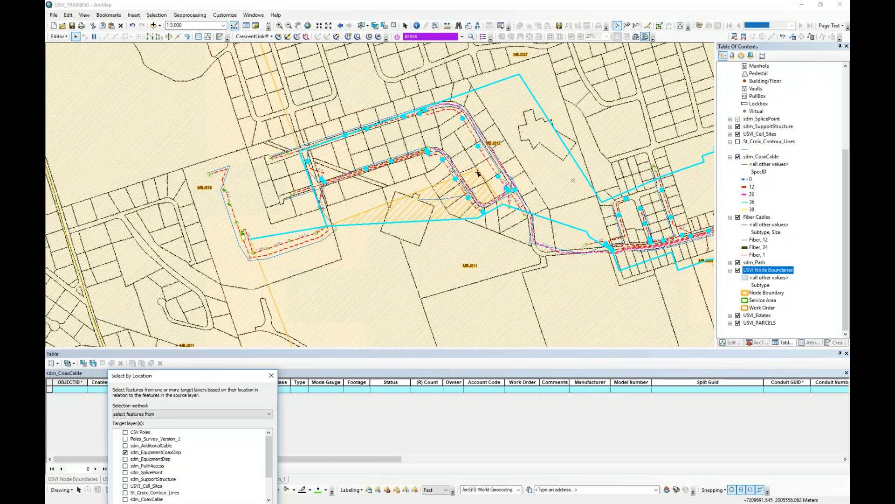
left_click(750, 55)
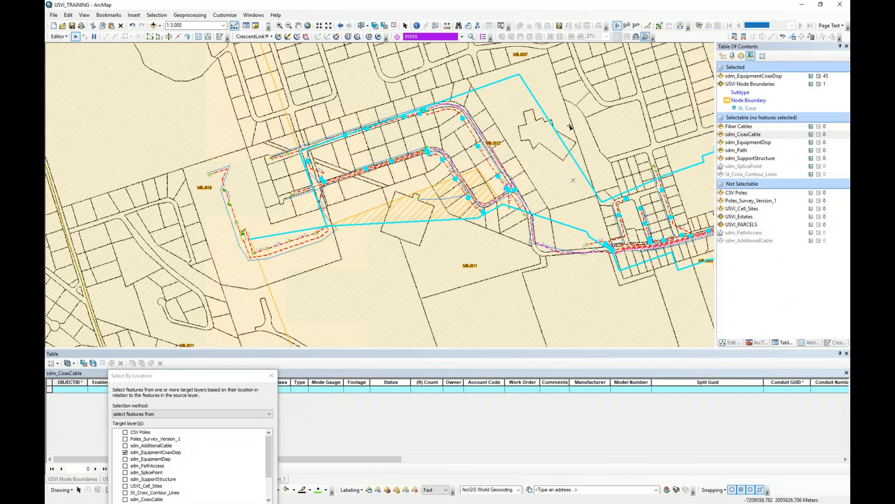
left_click(746, 76)
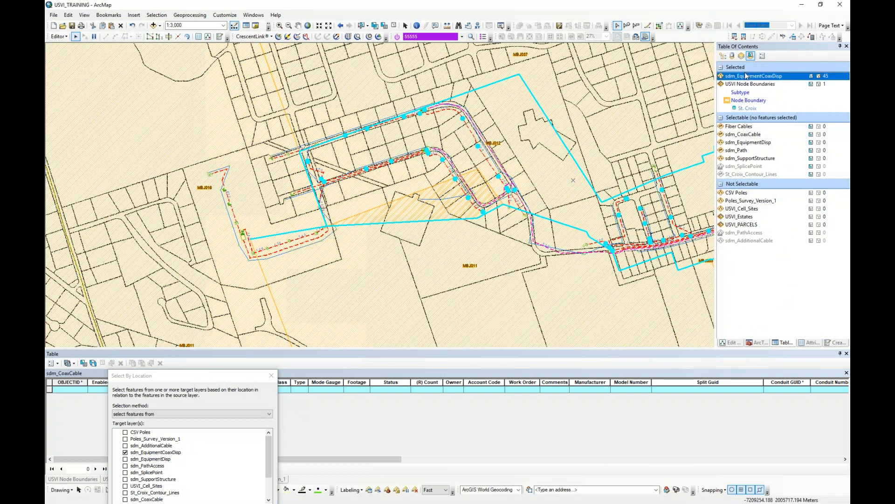
right_click(746, 76)
left_click(774, 176)
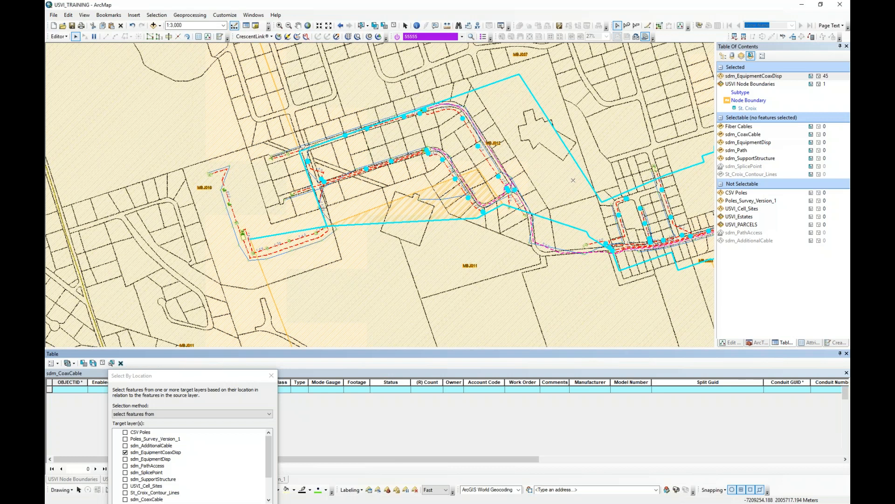
left_click_drag(233, 373, 221, 435)
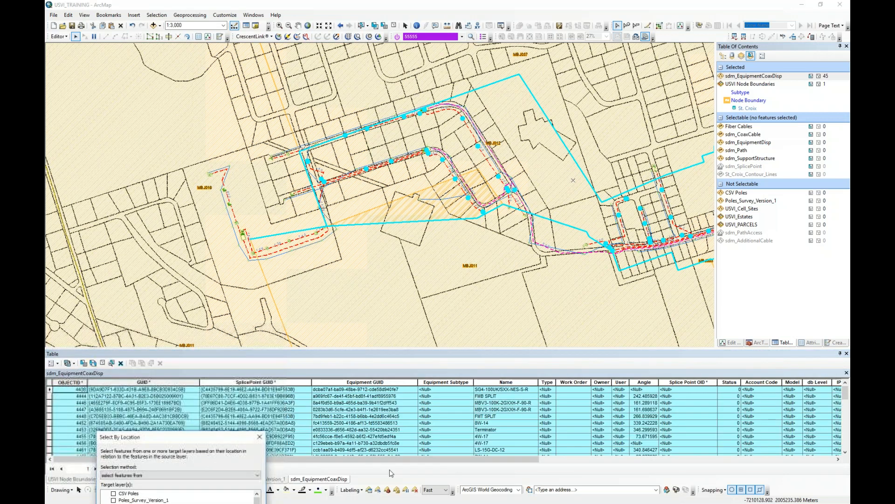
Inspect the Work Order field of the selected sdm_EquipmentCoaxDisp features in the attribute table and in their shared attributes
left_click_drag(399, 463, 448, 457)
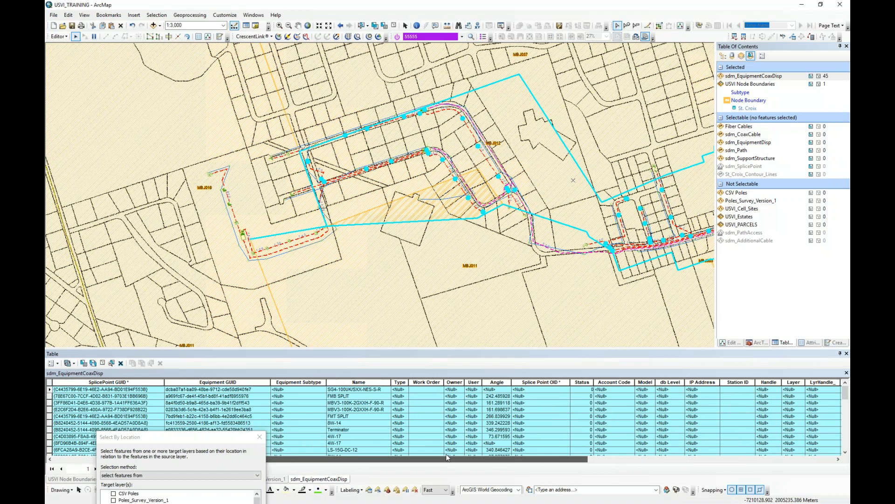
left_click(428, 382)
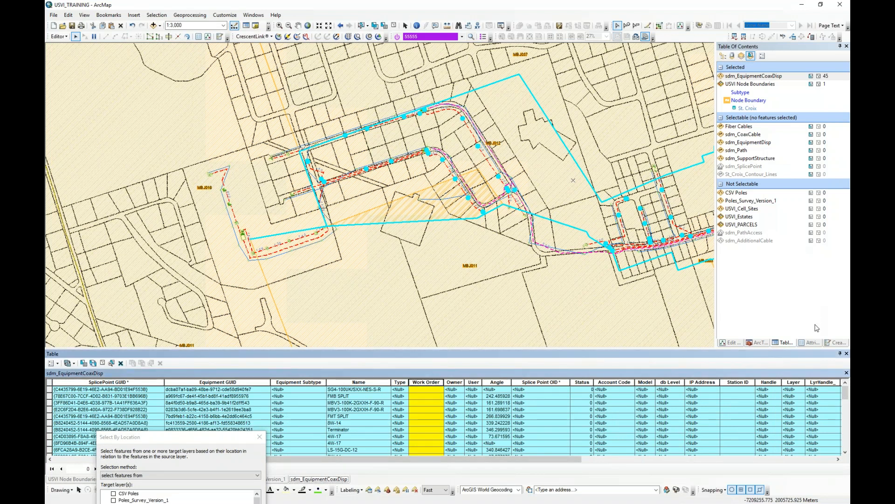
left_click(812, 342)
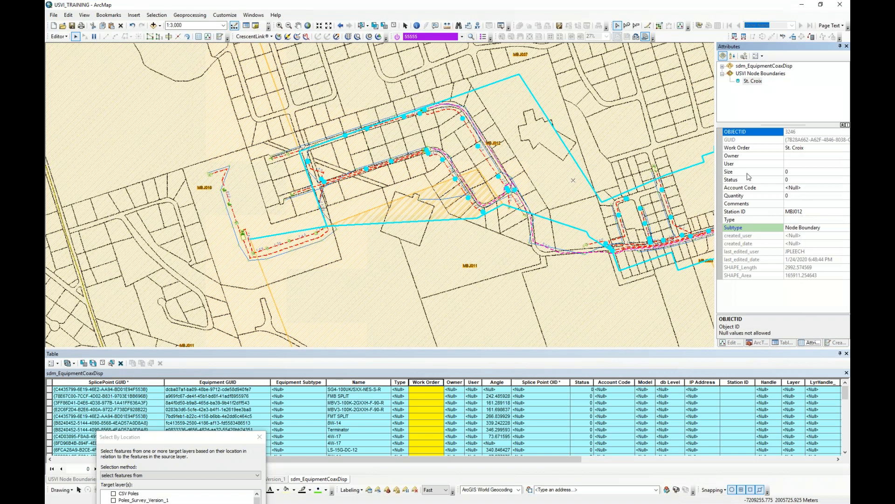
left_click(767, 67)
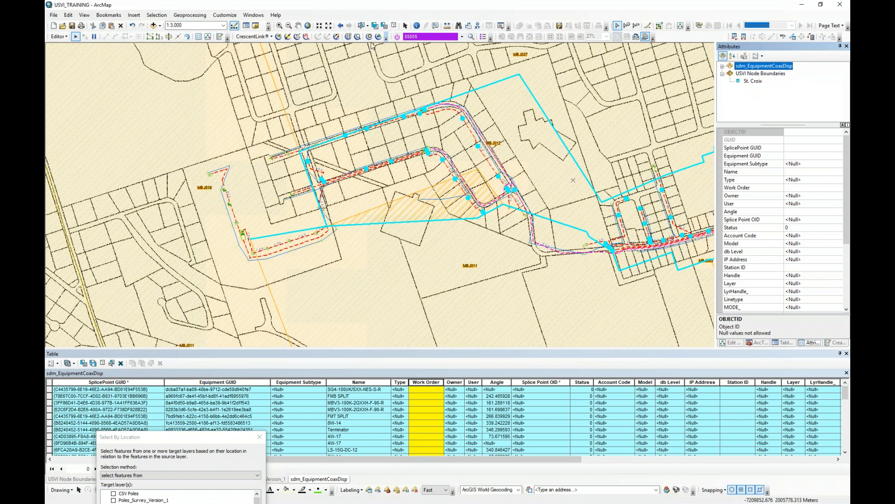
Clear the current selection and lasso-select the features along the upper road of the MBJ012 area
left_click(393, 26)
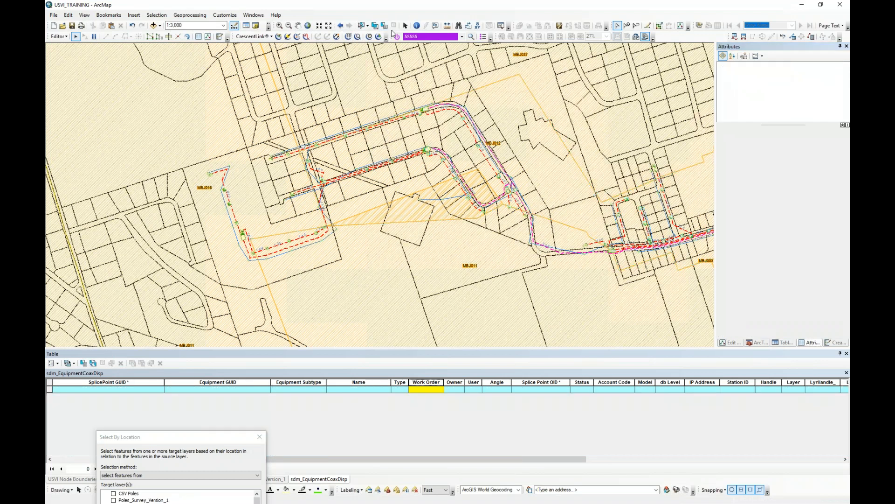
left_click(367, 26)
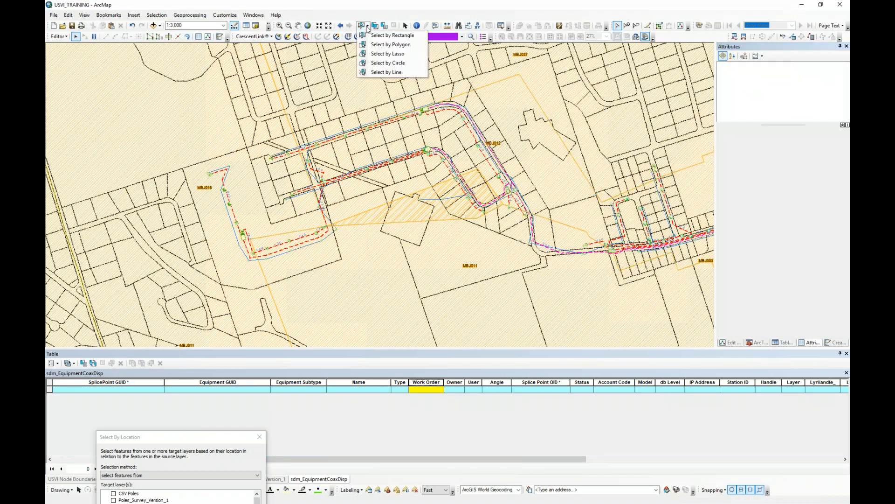
left_click(384, 54)
mouse_move(384, 100)
left_mouse_down()
mouse_move(401, 129)
mouse_move(429, 86)
mouse_move(378, 94)
left_mouse_up()
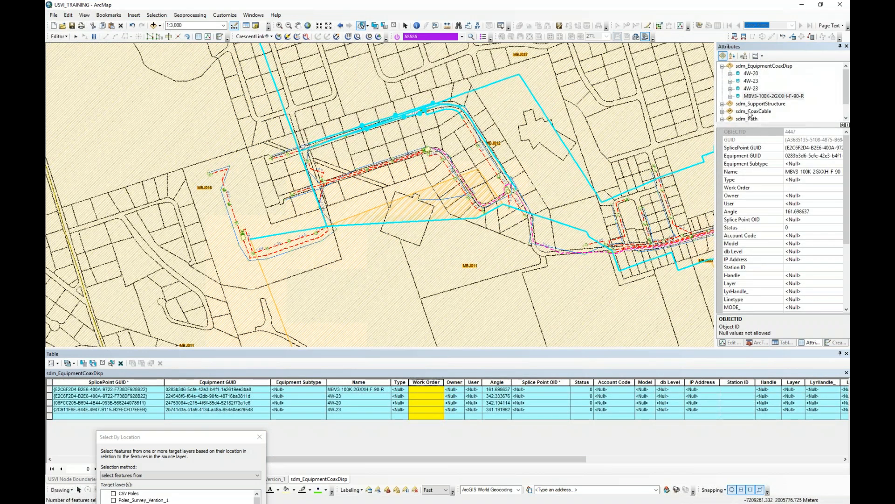
Review the lassoed features layer by layer in the attributes, including the sdm_SupportStructure records
scroll(845, 93, "down", 1)
scroll(730, 93, "up", 1)
left_click(723, 104)
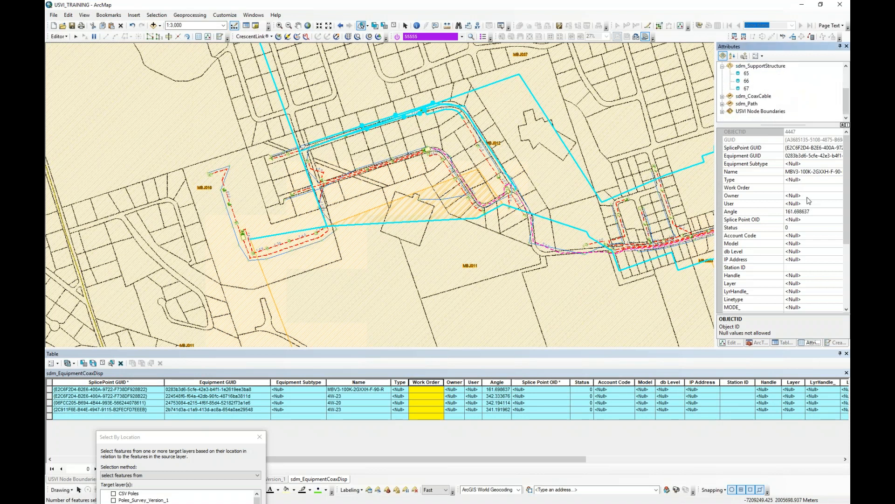
Clear the sdm_CoaxCable, sdm_Path, sdm_SupportStructure and USVI Node Boundaries selections, keeping only the sdm_EquipmentCoaxDisp features selected
left_click(782, 343)
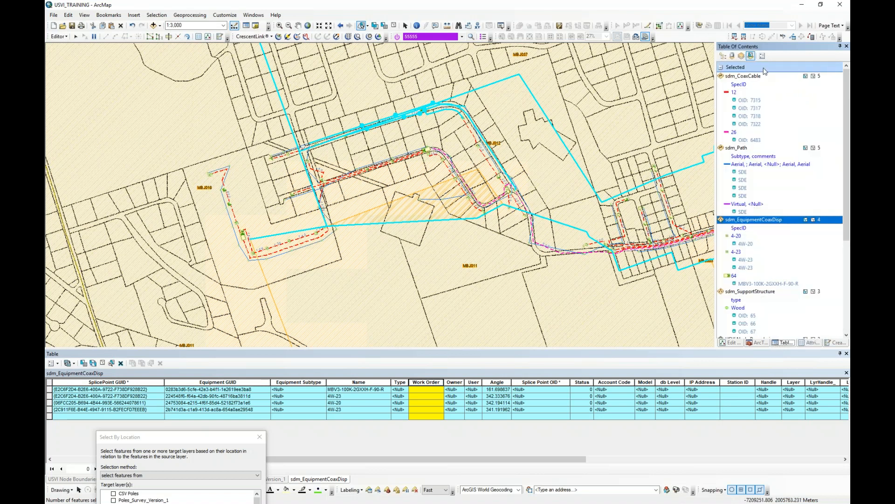
left_click(814, 76)
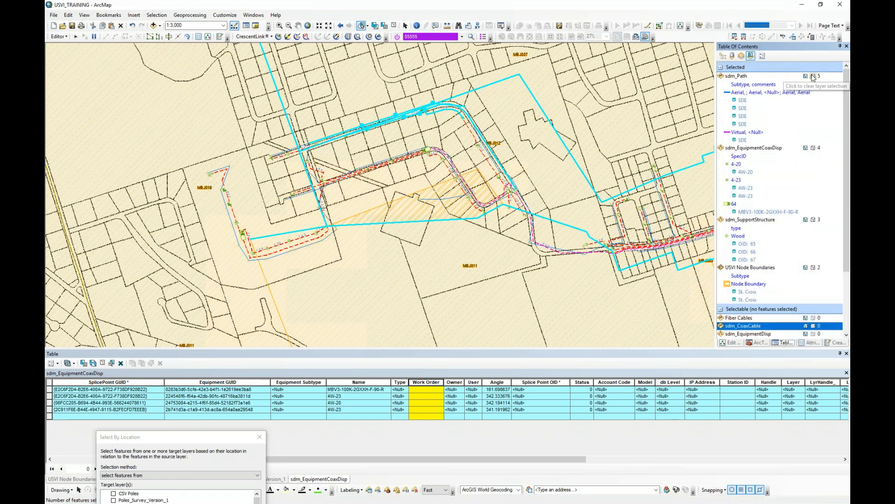
left_click(814, 77)
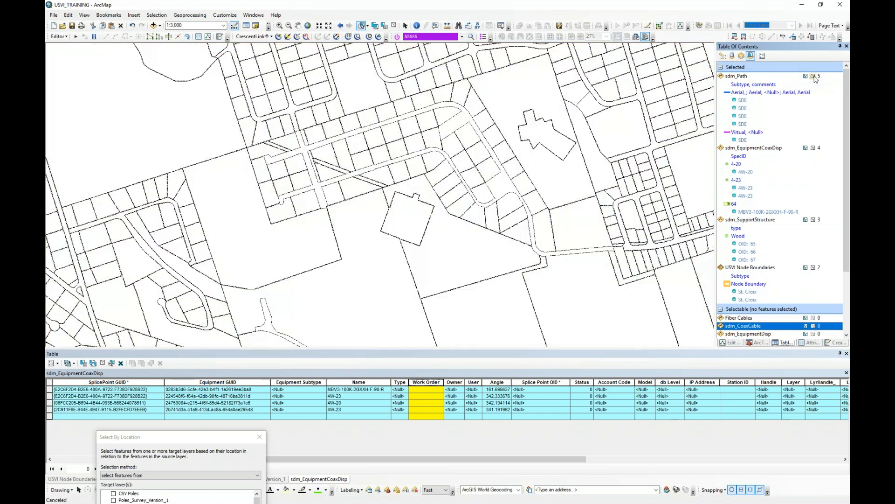
left_click(813, 77)
left_click(814, 76)
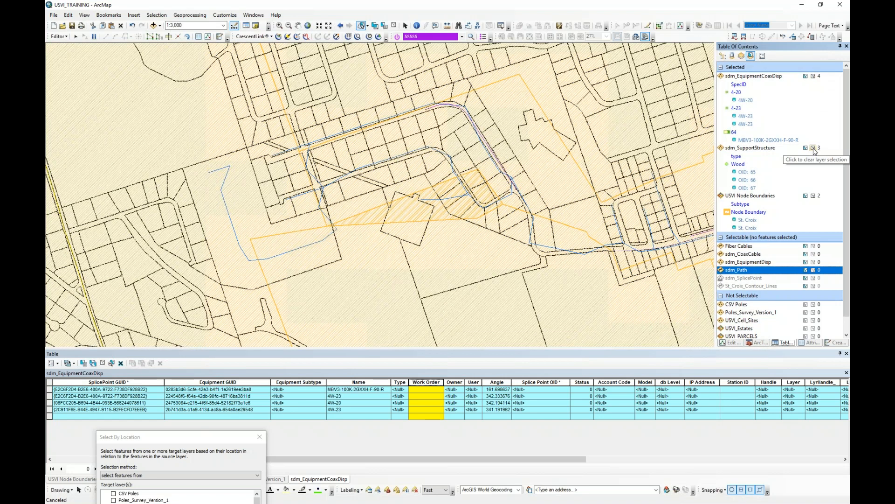
left_click(814, 148)
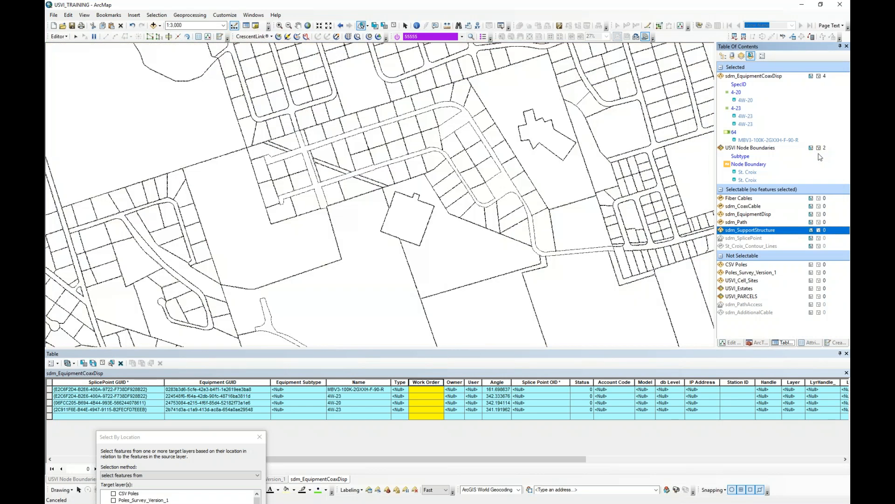
left_click(819, 148)
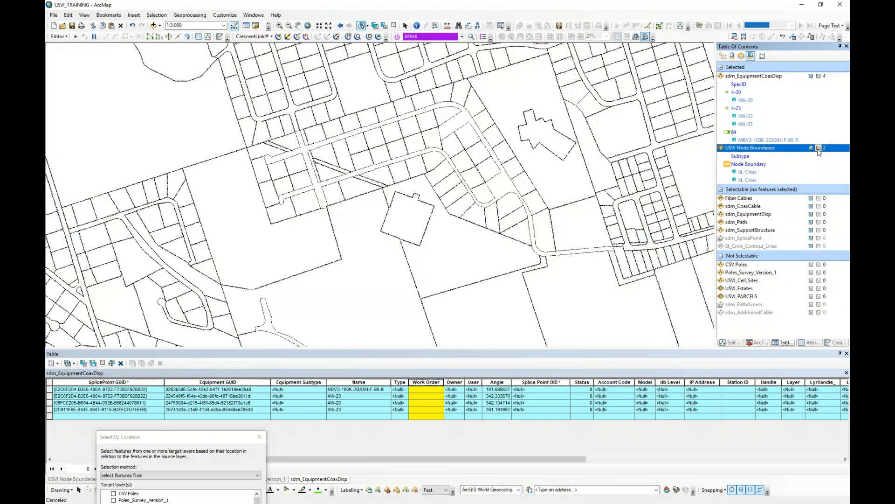
right_click(741, 76)
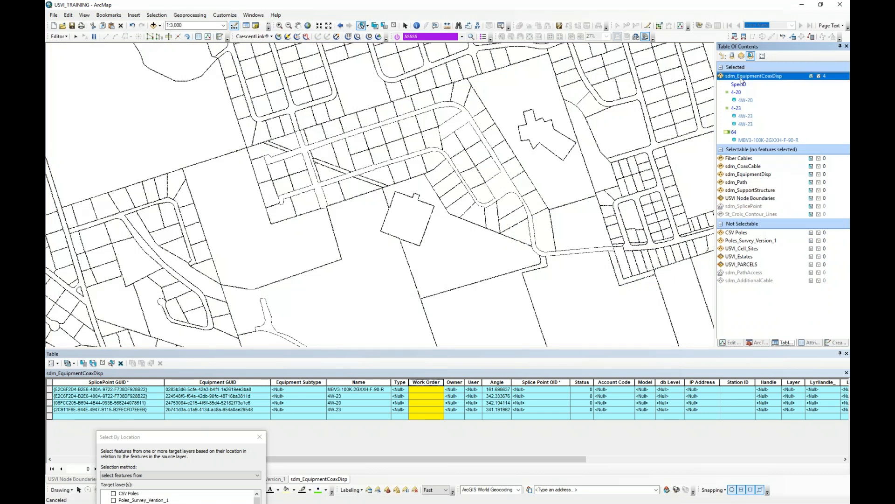
left_click(767, 181)
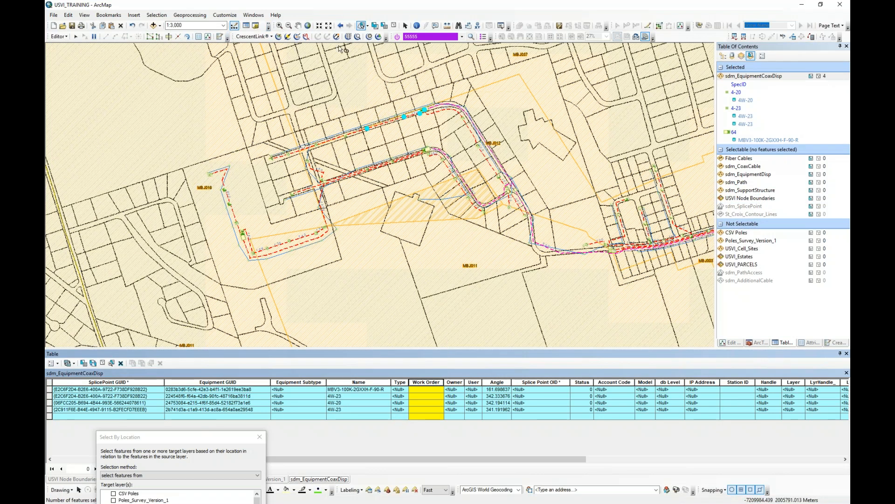
Select the features around the road junction between MBJ018 and MBJ012 with a circle
left_click(368, 26)
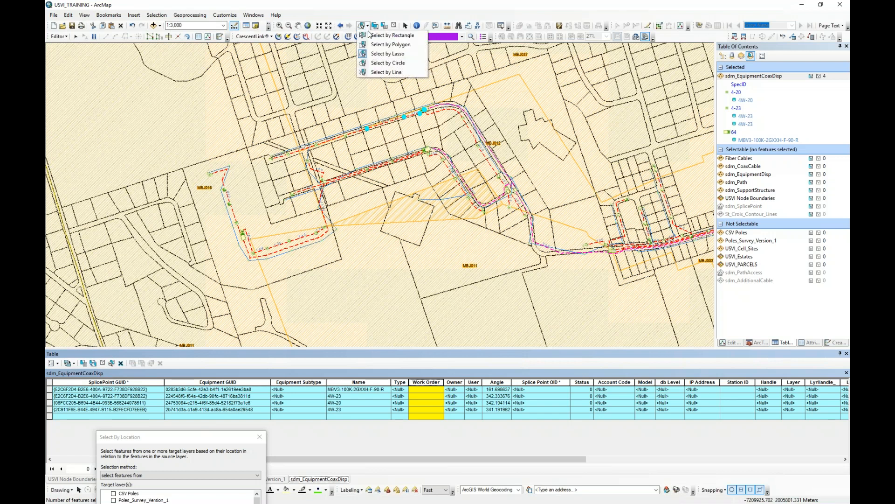
left_click(379, 66)
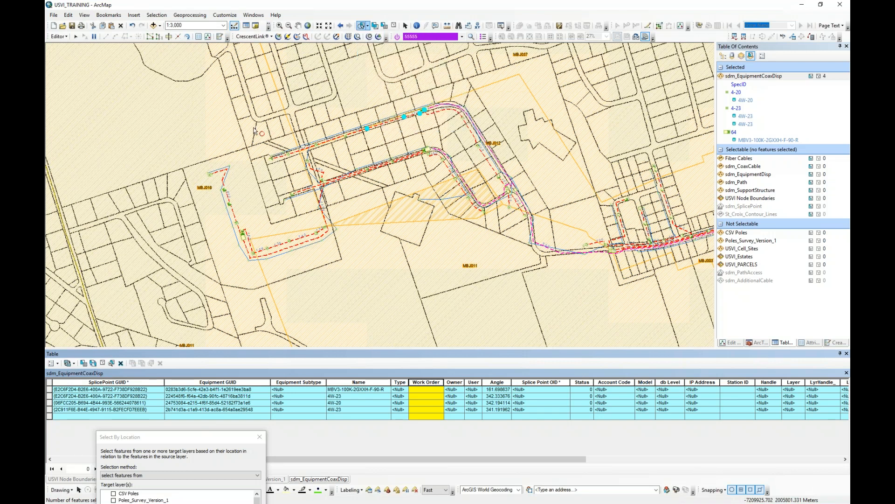
left_click(226, 106)
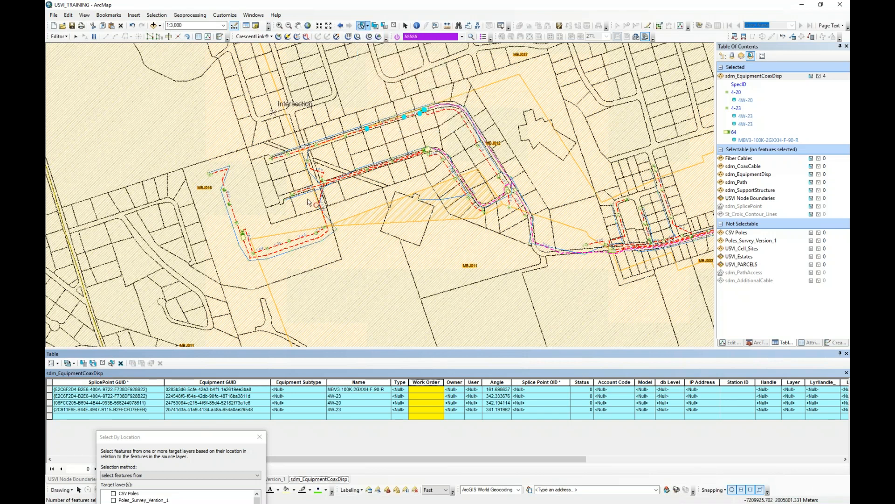
left_click(333, 208)
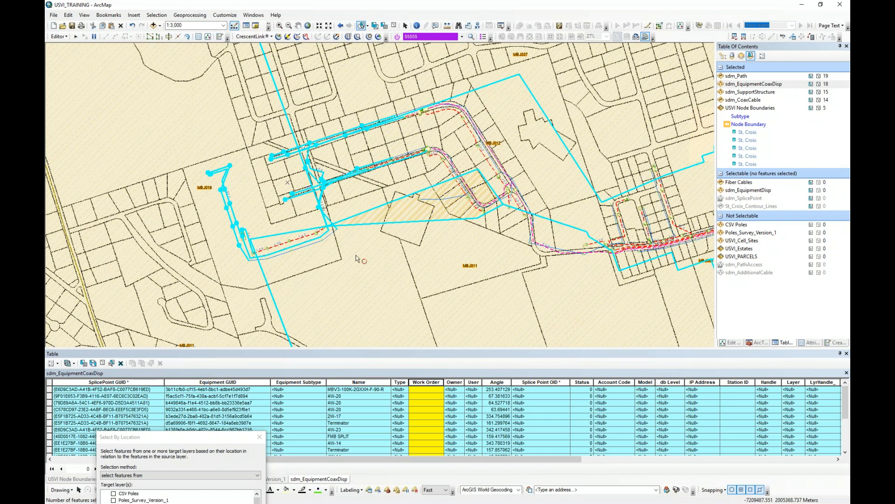
Select the features on the middle road with a small polygon, and clear the whole selection
left_click(368, 26)
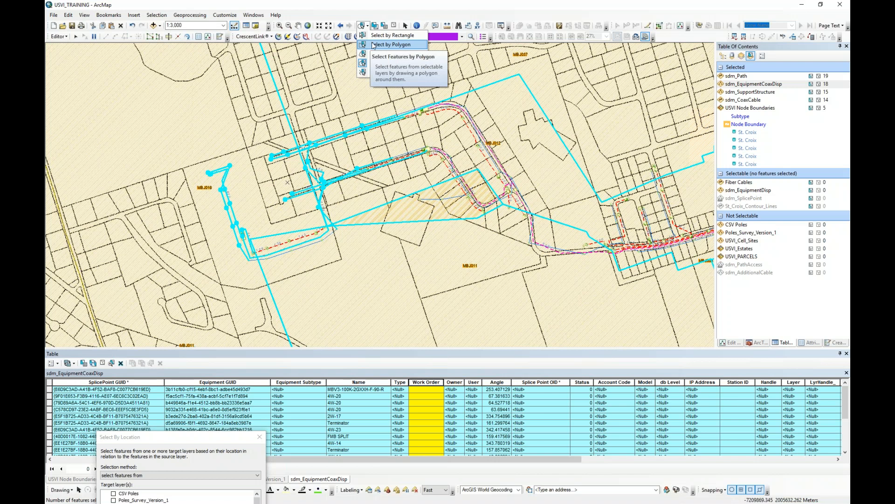
left_click(373, 45)
left_click_drag(379, 182, 388, 183)
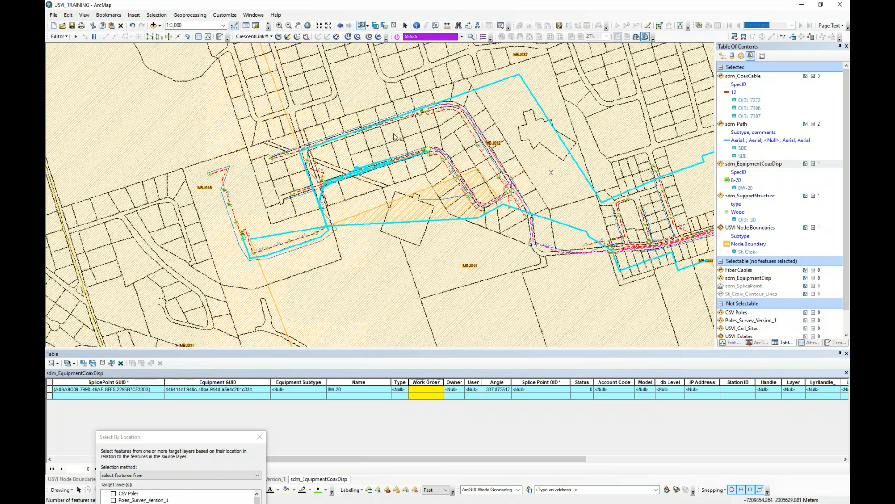
left_click(394, 26)
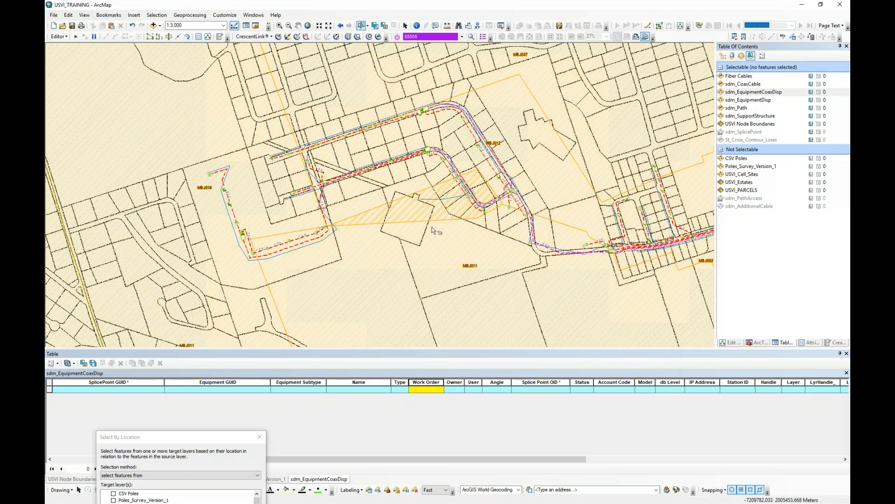
List the layers by drawing order and examine the scale range in the sdm_PathAccess layer properties without changing it
left_click(723, 55)
scroll(746, 200, "up", 5)
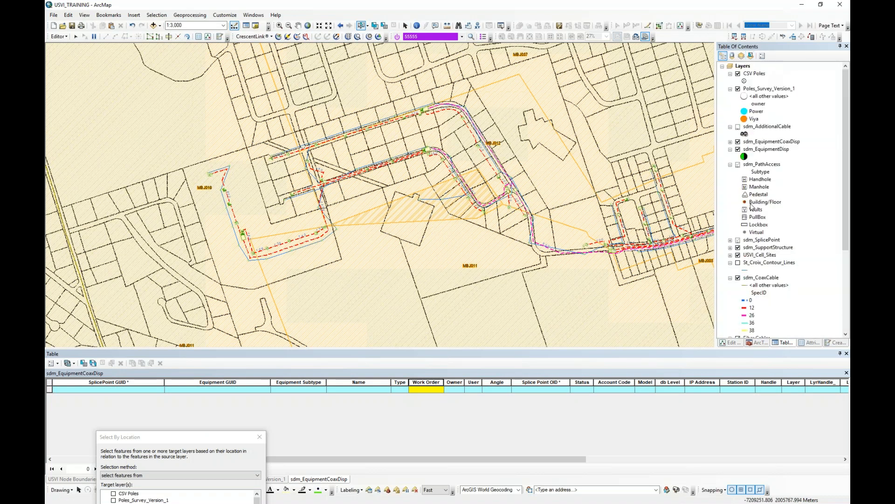
left_click(757, 165)
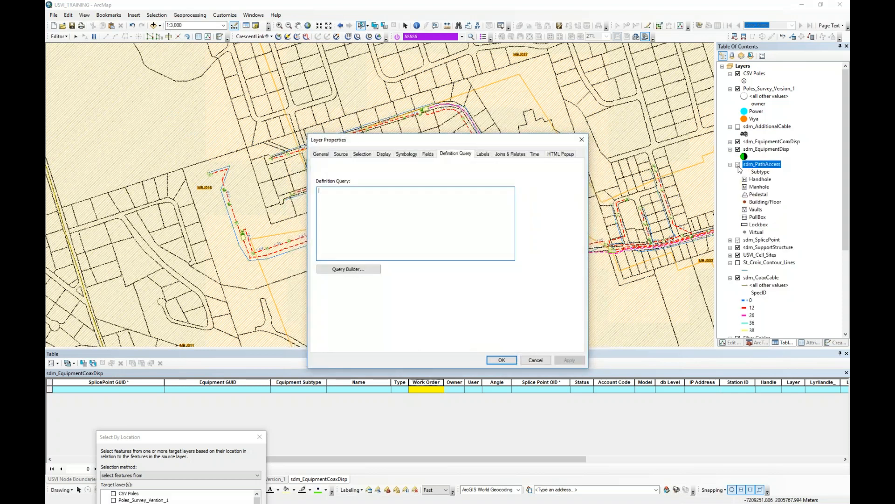
left_click(320, 156)
left_click_drag(455, 140, 237, 72)
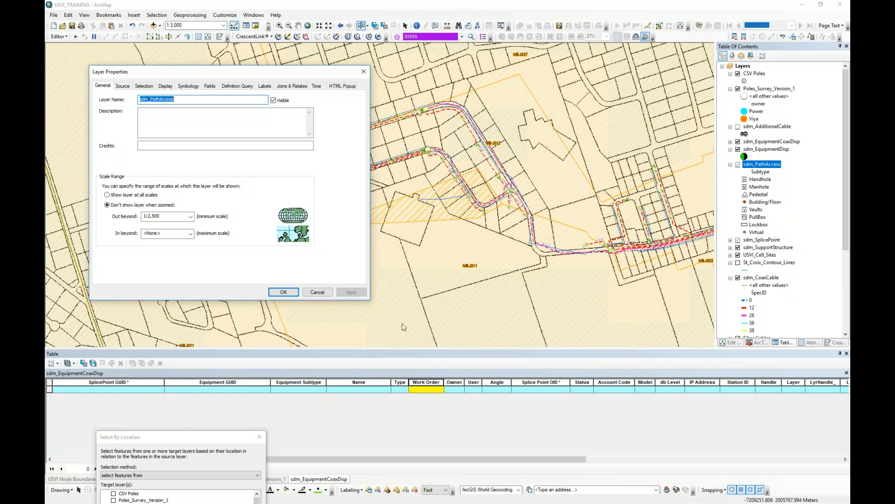
left_click(318, 293)
Close the Select By Location dialog and show the MBJ012 area at 1:1,250 so the scale-limited layers draw
left_click_drag(238, 440, 449, 143)
left_click(471, 140)
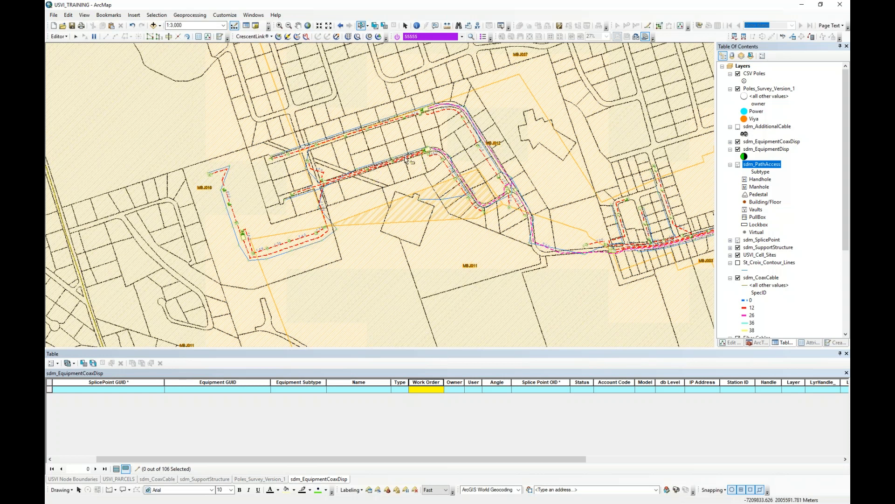
scroll(429, 126, "up", 2)
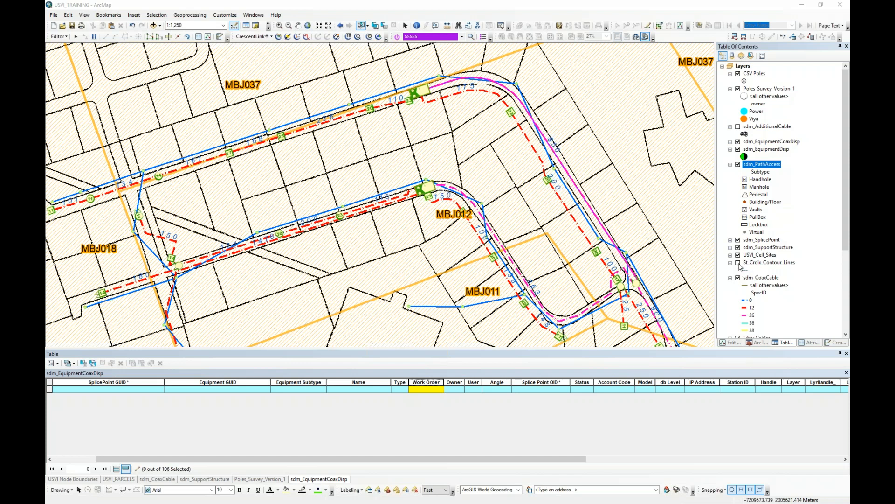
scroll(786, 239, "down", 4)
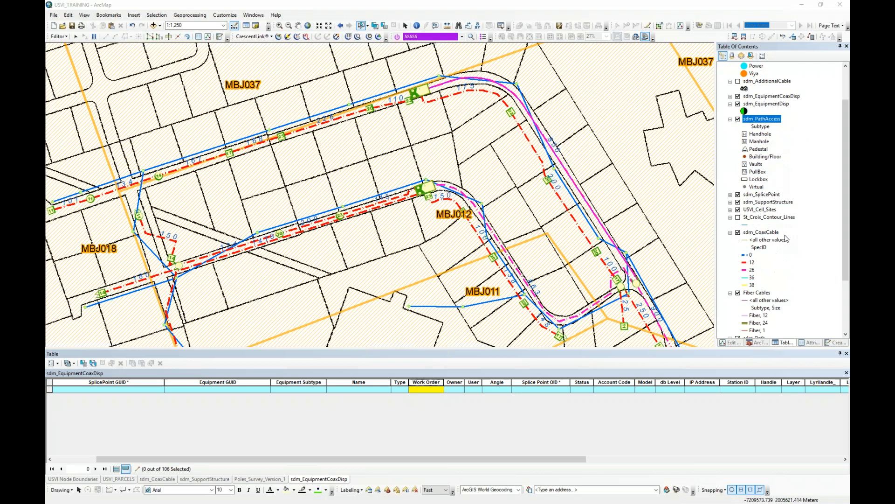
scroll(787, 238, "down", 1)
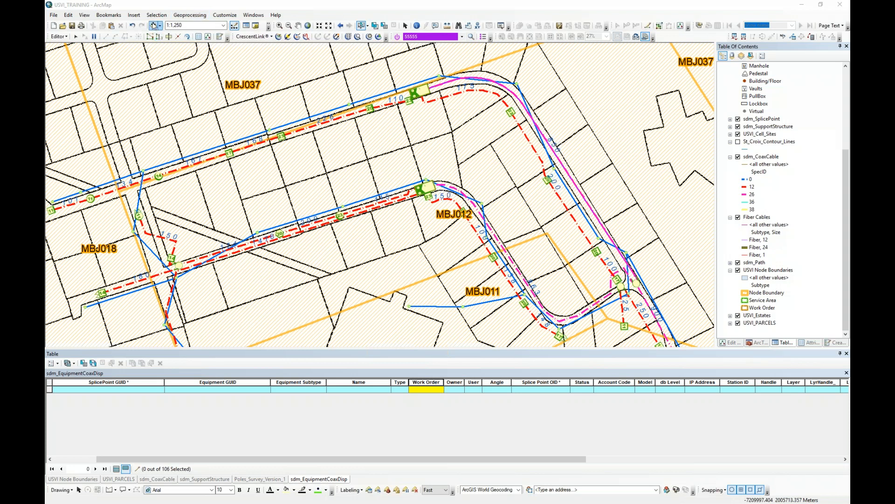
Add the Streets basemap to the map and locate its entry at the end of the layer list
left_click(159, 26)
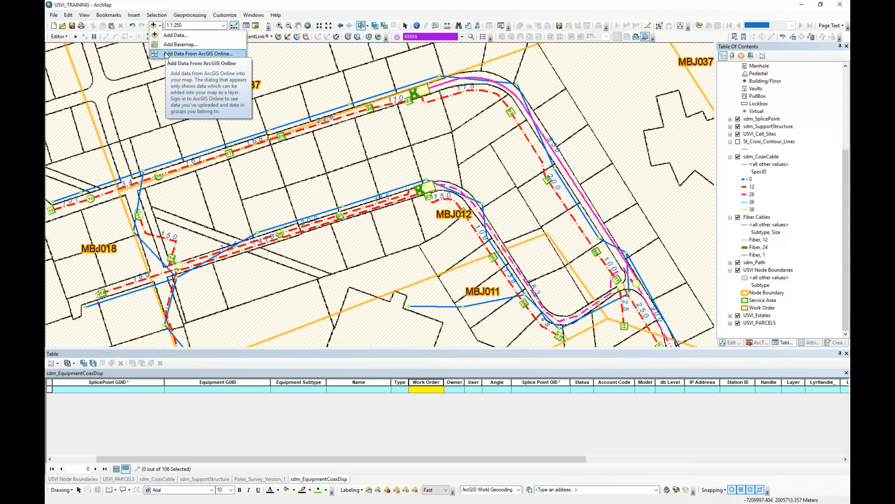
left_click(168, 46)
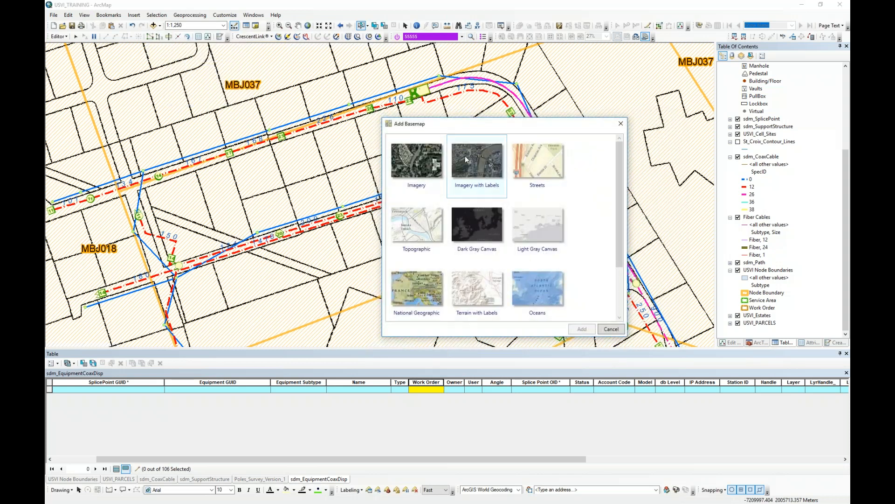
left_click(543, 160)
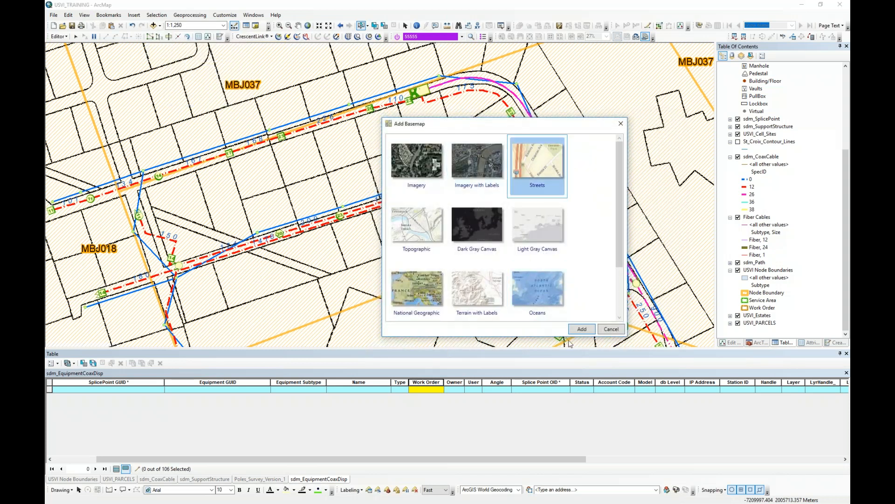
left_click(587, 330)
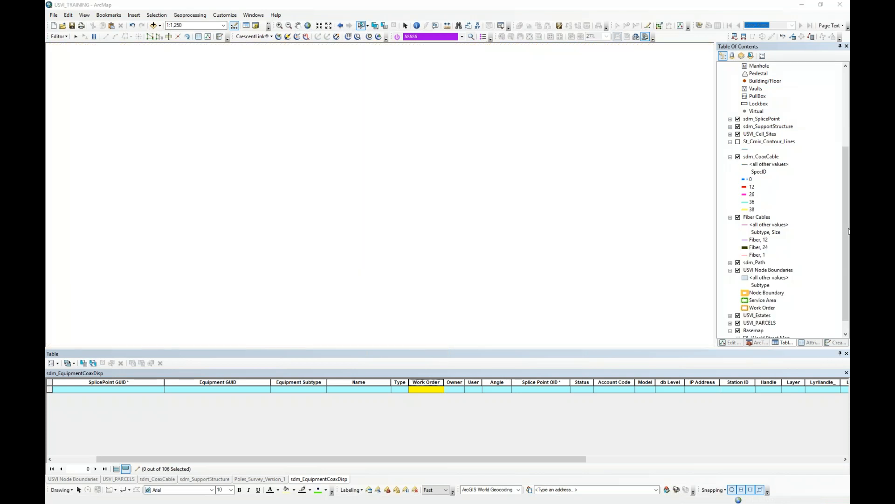
left_click_drag(843, 220, 845, 230)
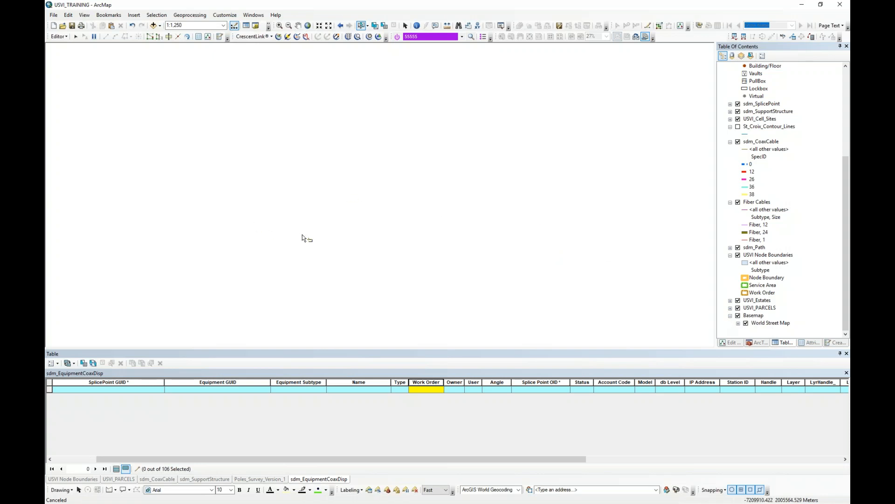
Redraw the map and examine the Streets basemap beneath the parcels and cables around MBJ037, MBJ038, MBJ018, MBJ012 and MBJ011
key("F5")
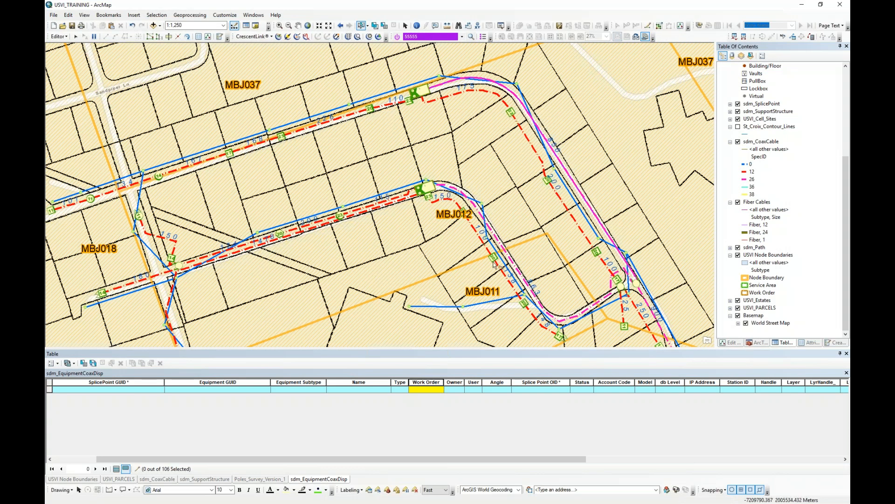
left_click_drag(247, 147, 510, 226)
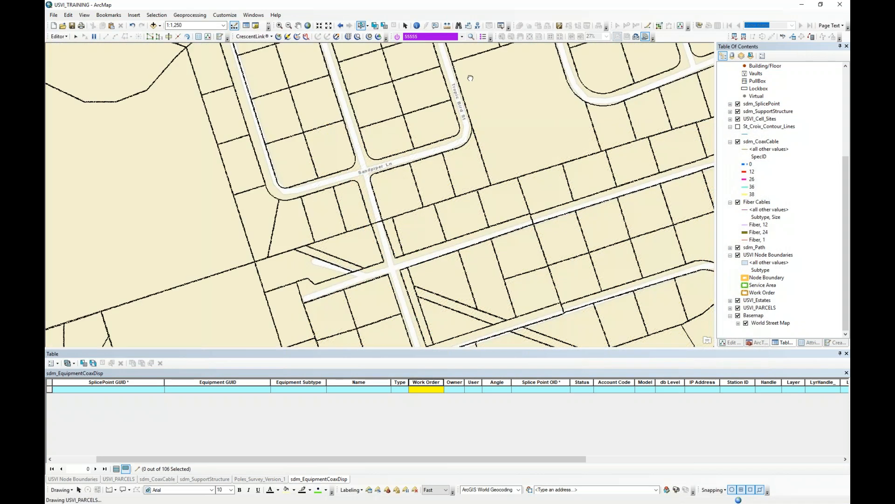
left_click_drag(467, 82, 427, 207)
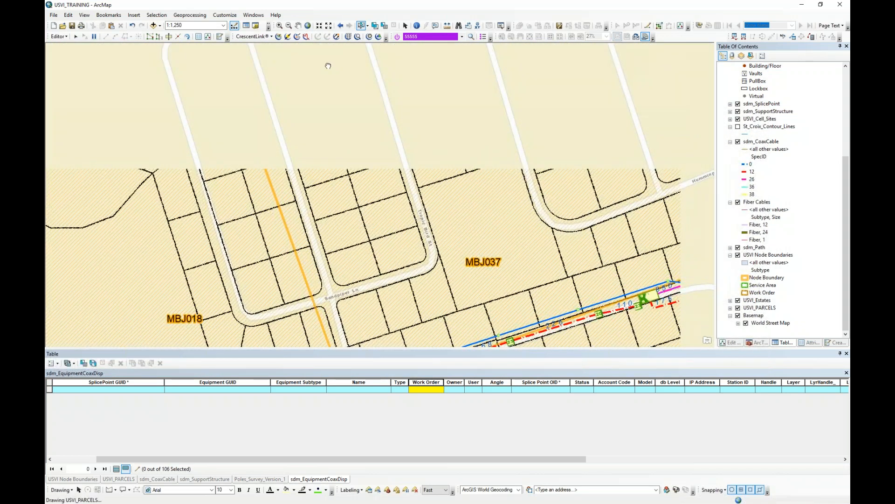
left_click_drag(285, 72, 282, 223)
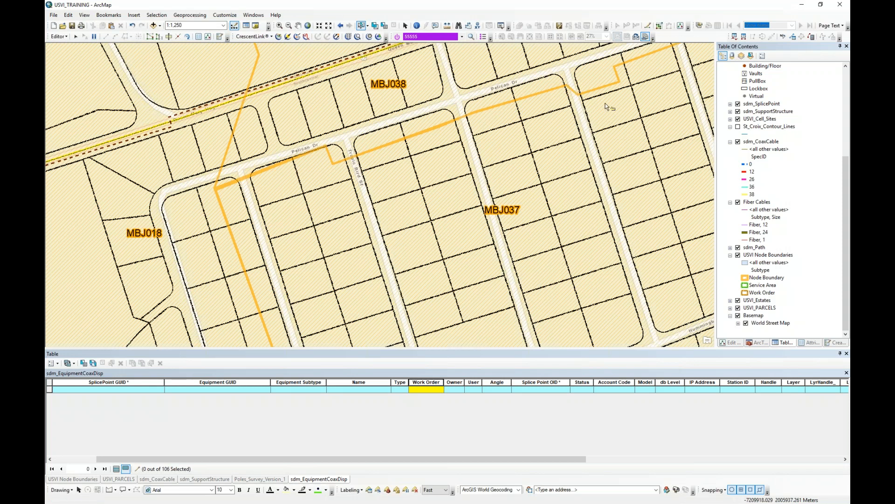
left_click_drag(595, 117, 340, 153)
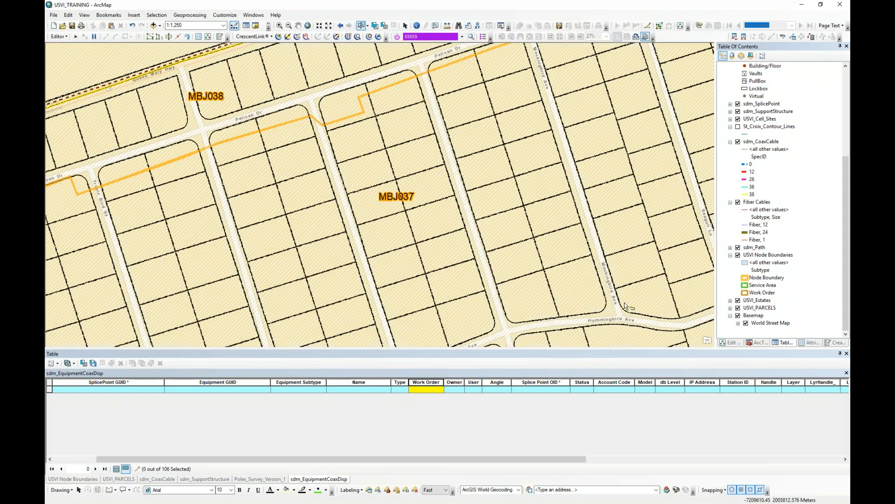
left_click_drag(620, 300, 378, 171)
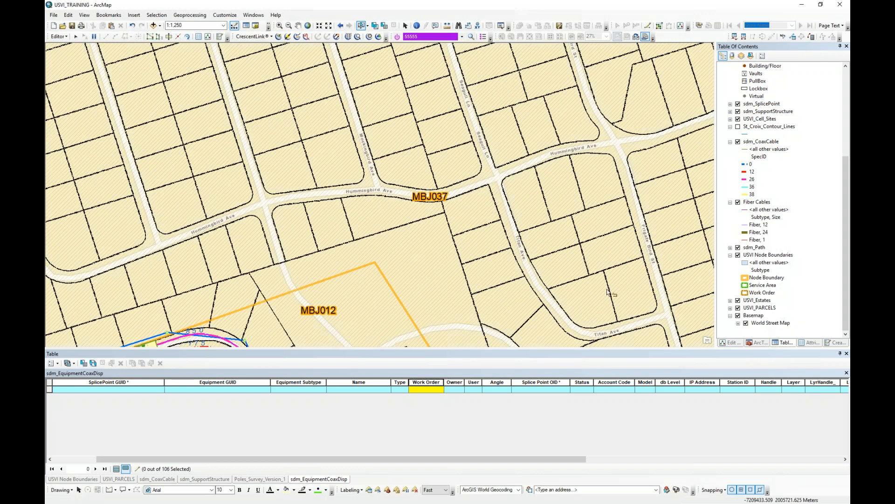
left_click_drag(301, 222, 432, 123)
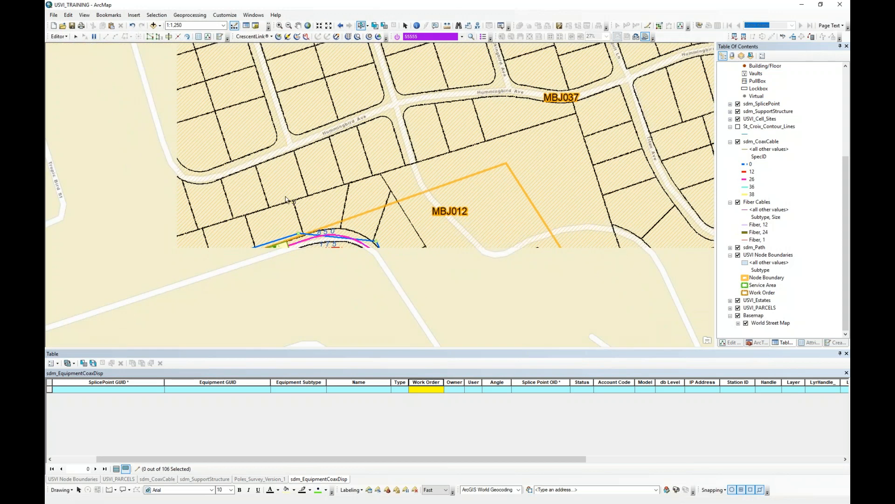
left_click_drag(198, 288, 346, 131)
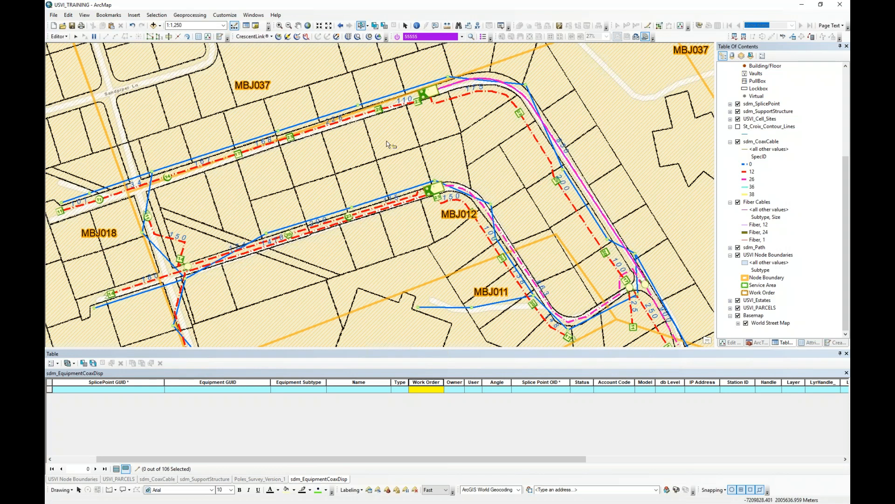
left_click_drag(186, 262, 357, 229)
left_click_drag(382, 273, 272, 194)
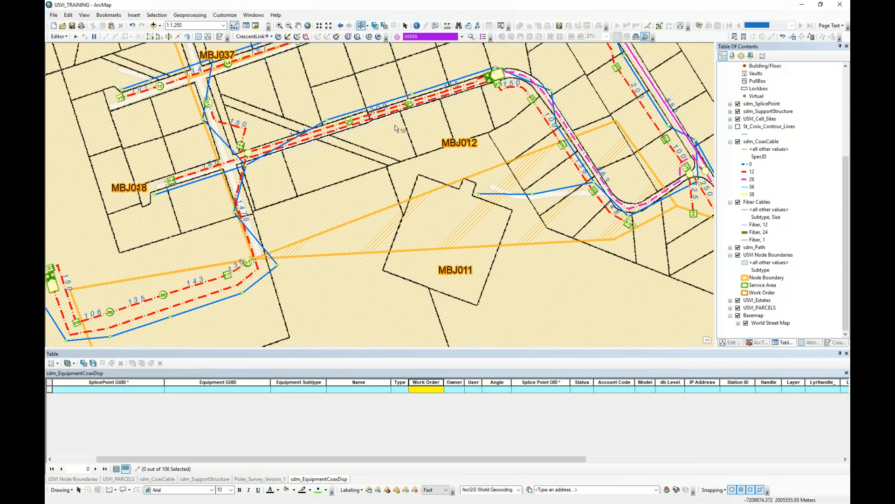
left_click_drag(445, 113, 270, 149)
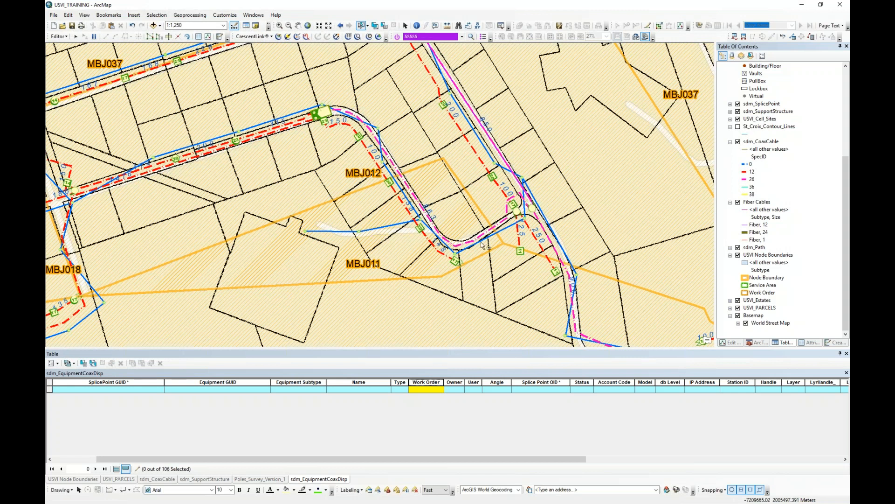
left_click_drag(406, 149, 436, 223)
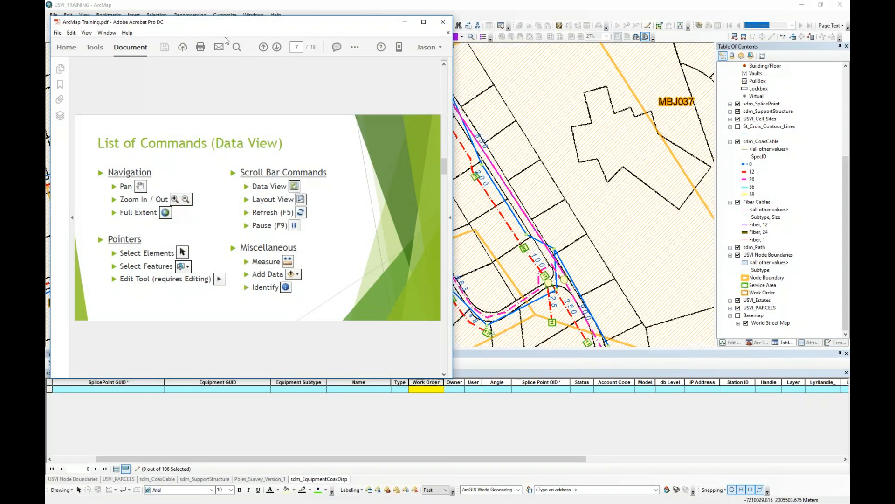
Switch to ArcMap Training.pdf in Acrobat, review pages 7 to 11 from the command list through Definition Query, and minimise the document
left_click_drag(221, 29, 283, 55)
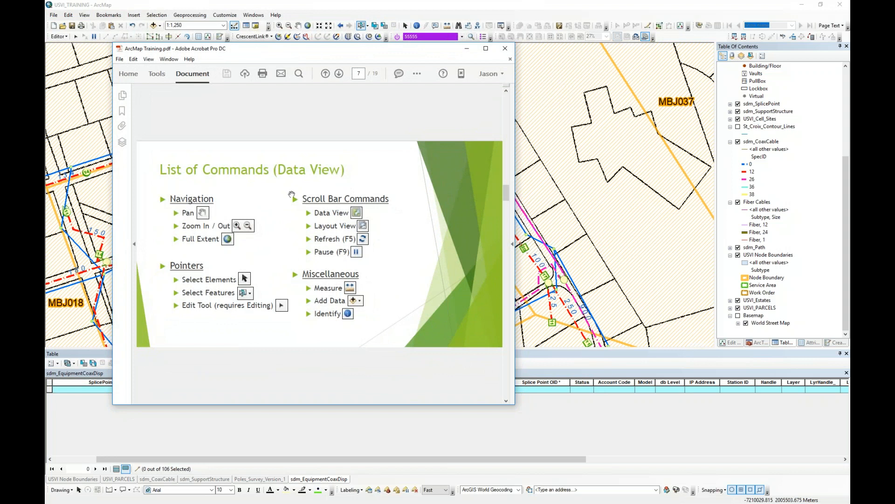
scroll(292, 194, "down", 1)
left_click_drag(329, 52, 270, 59)
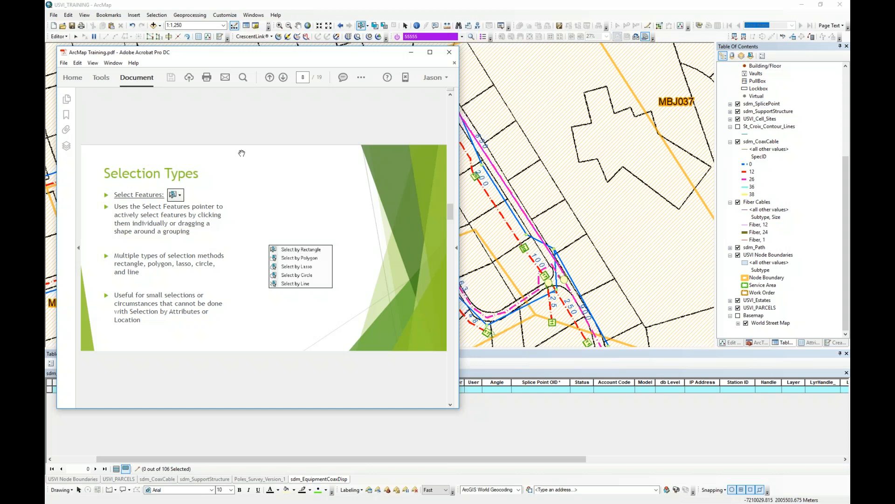
scroll(242, 153, "down", 1)
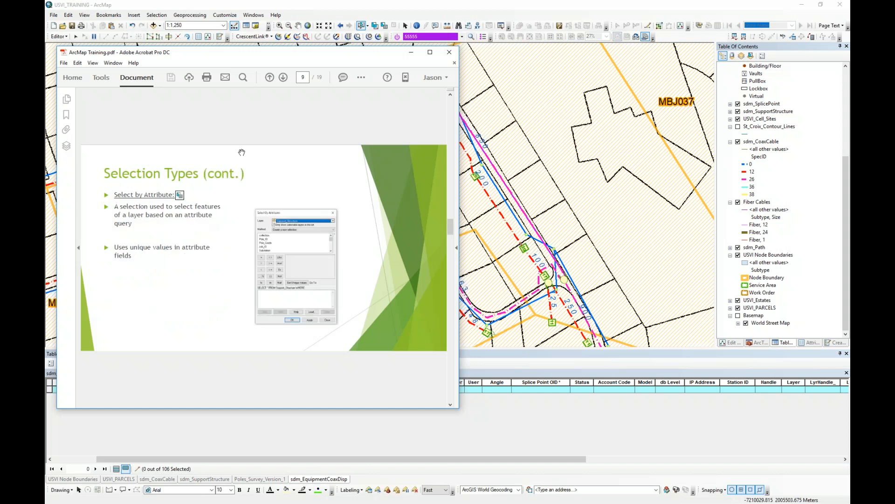
scroll(238, 156, "up", 1)
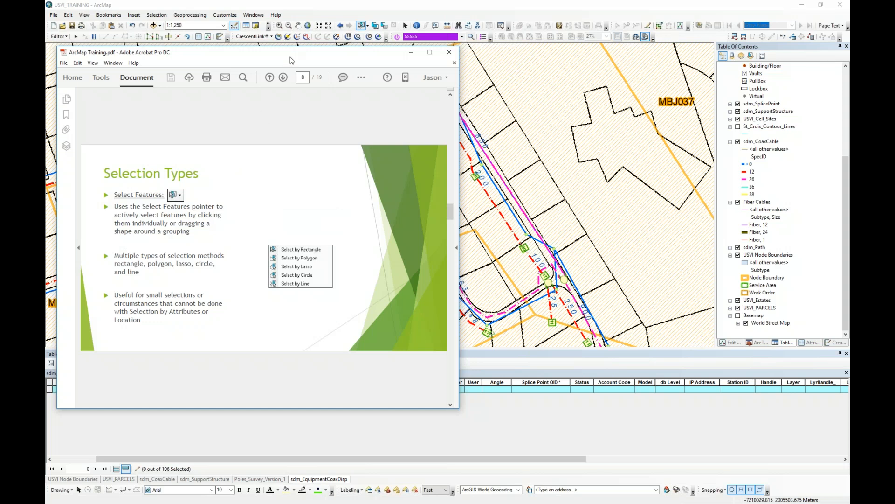
left_click_drag(291, 56, 281, 47)
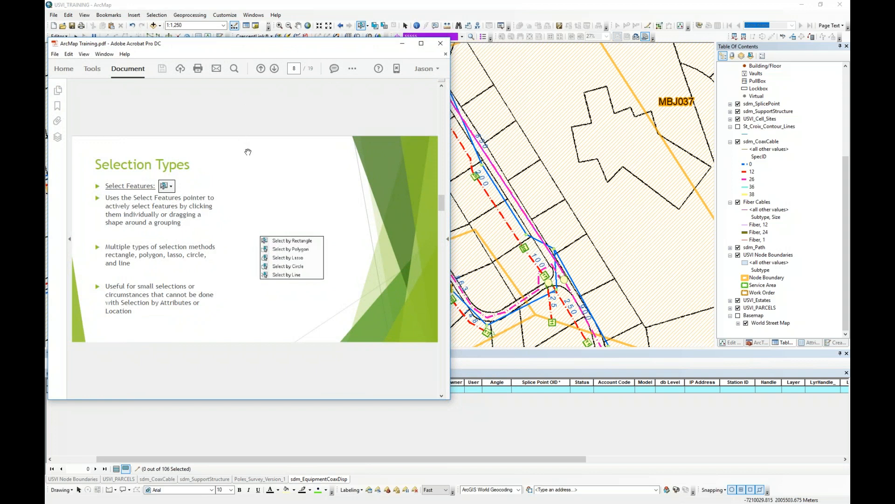
scroll(248, 152, "down", 2)
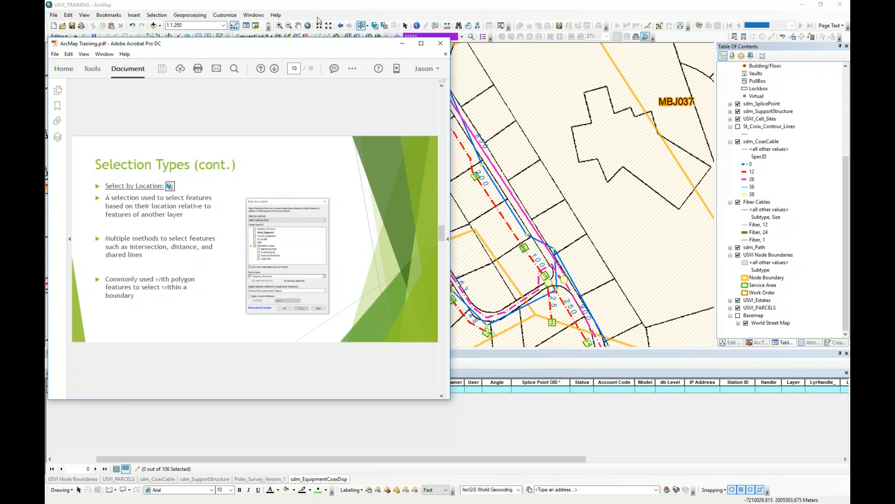
left_click_drag(292, 43, 342, 28)
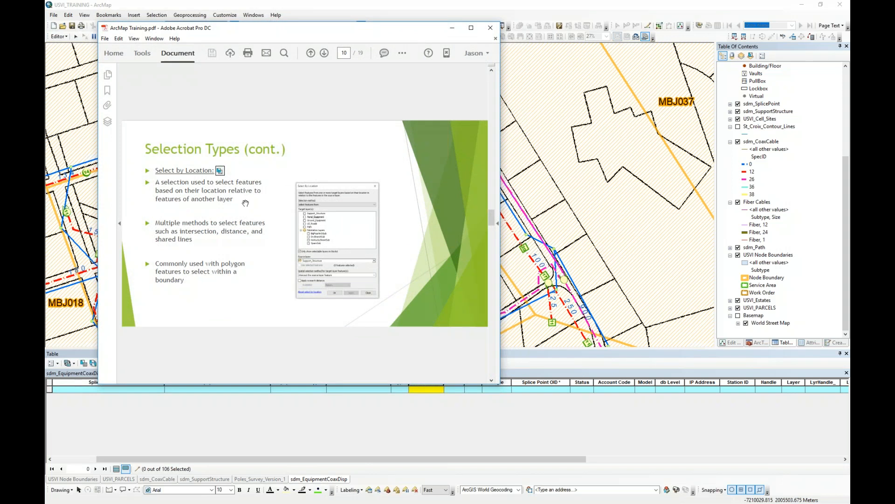
scroll(245, 204, "down", 1)
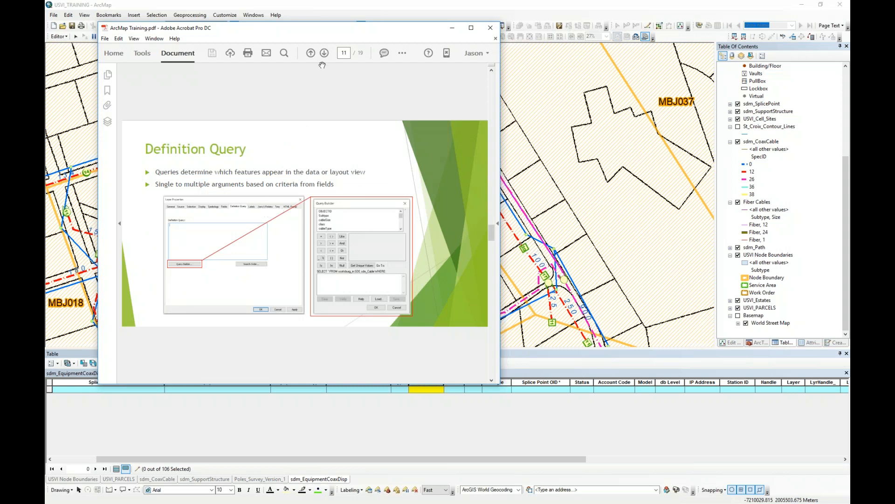
left_click_drag(332, 33, 314, 59)
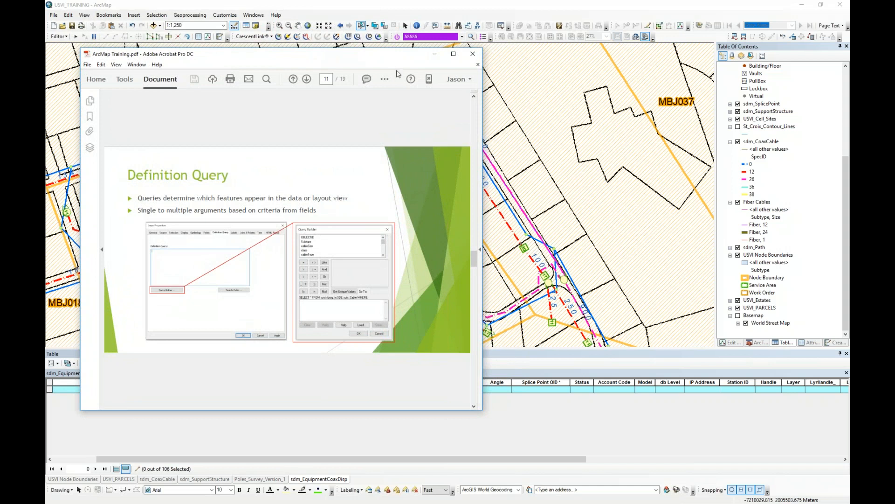
left_click(435, 56)
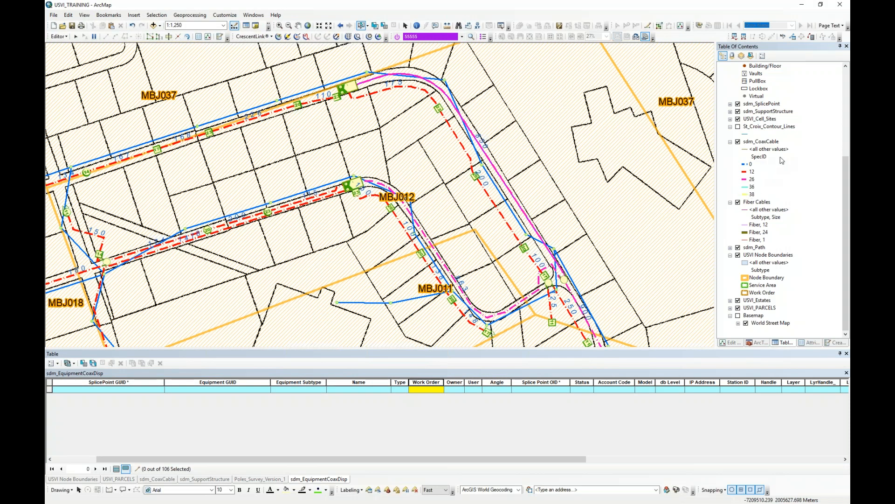
Open the sdm_CoaxCable layer properties and examine the SpecID symbology, including the line symbol for value 36, without changing it
left_click(758, 144)
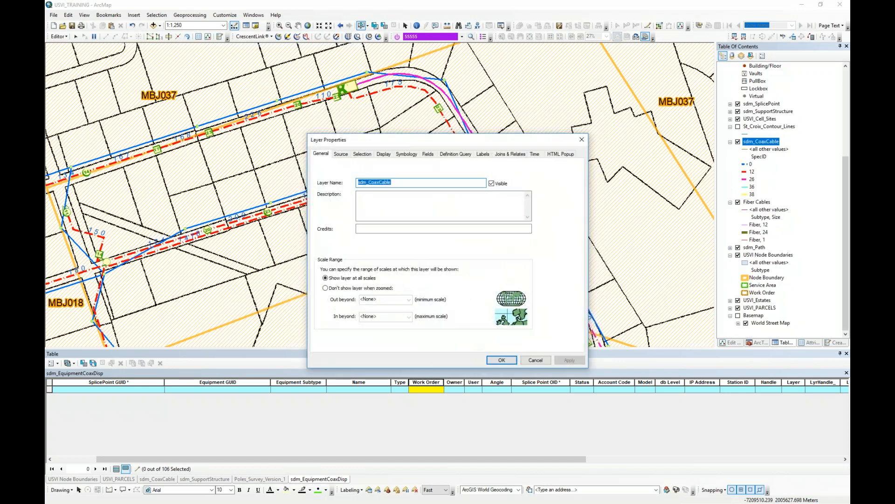
left_click_drag(417, 143, 402, 103)
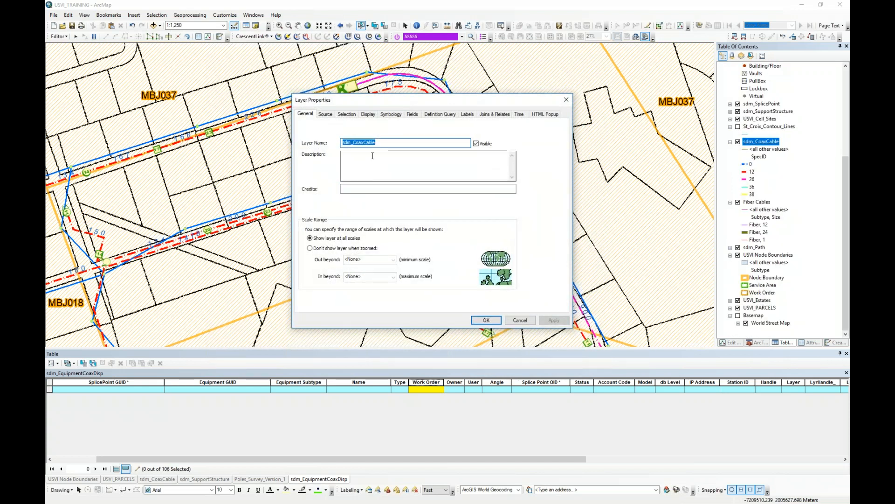
left_click(370, 115)
left_click(392, 115)
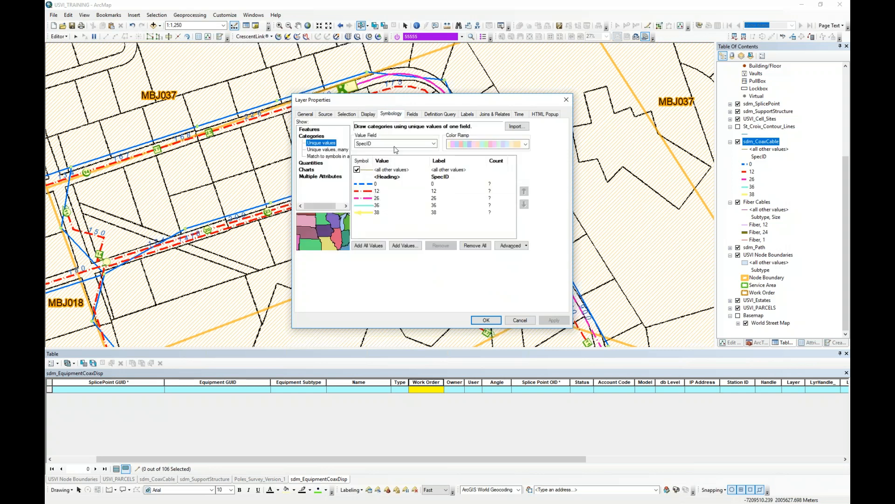
left_click(370, 207)
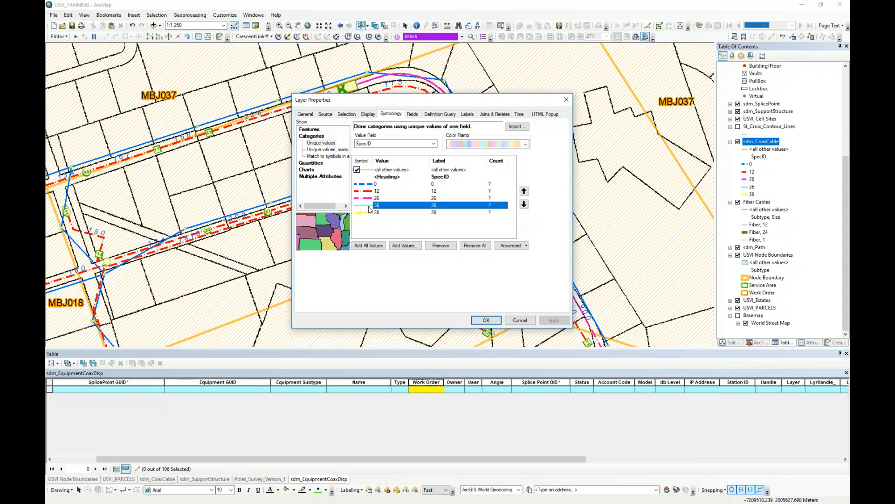
double_click(369, 207)
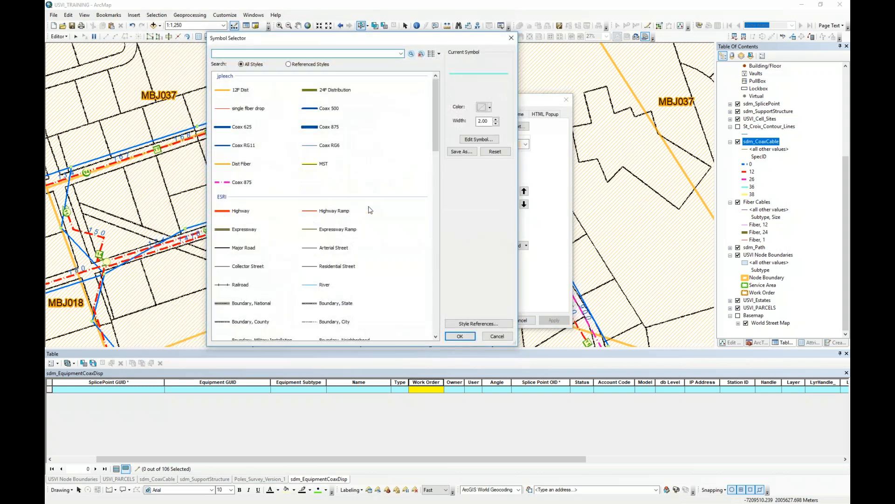
left_click(495, 337)
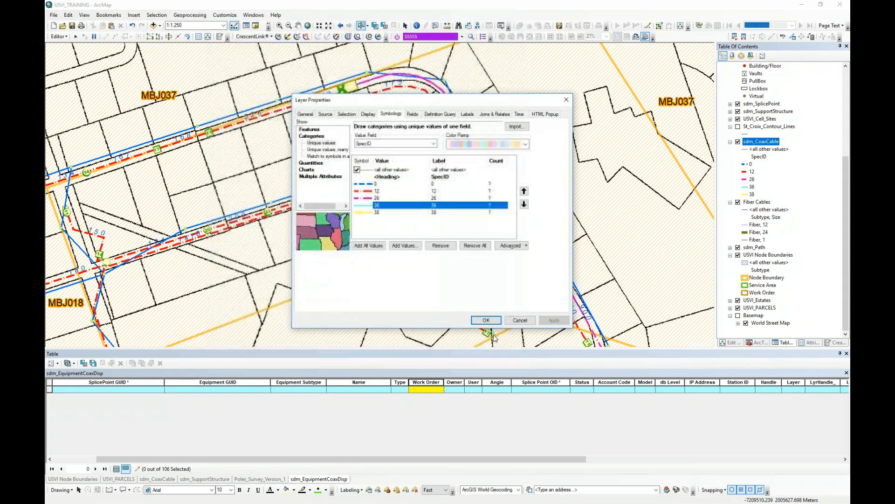
left_click_drag(455, 87, 345, 103)
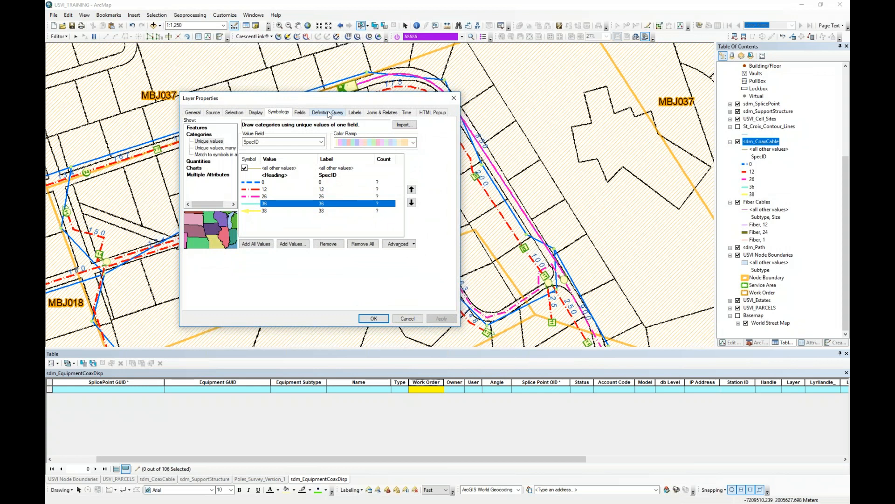
Open the Query Builder for the sdm_CoaxCable definition query and append AND SpecID to the Subtype = 4 expression
left_click(329, 113)
left_click(220, 213)
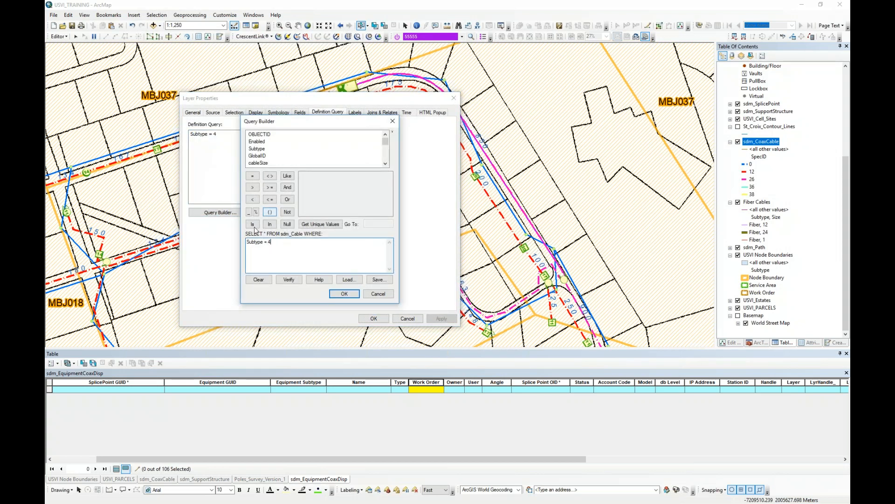
left_click_drag(334, 122, 394, 124)
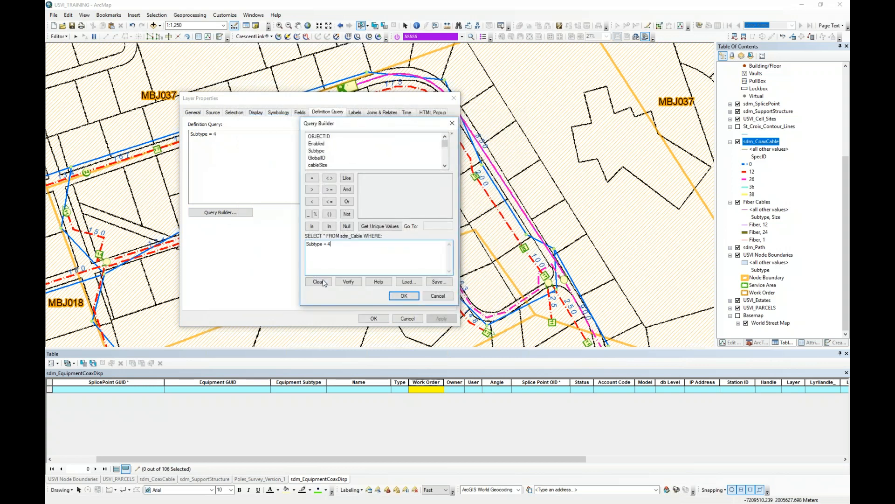
left_click(348, 191)
left_click_drag(347, 127, 368, 137)
scroll(344, 156, "down", 4)
double_click(337, 167)
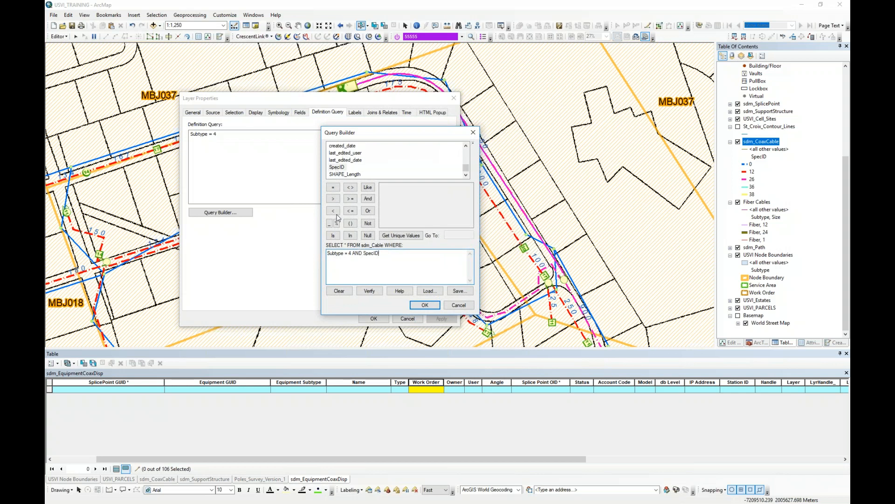
Complete the SpecID condition with = '26' from its unique values, apply the definition query, and move the properties dialog clear of the map
left_click(400, 235)
double_click(386, 208)
left_click_drag(407, 137, 608, 97)
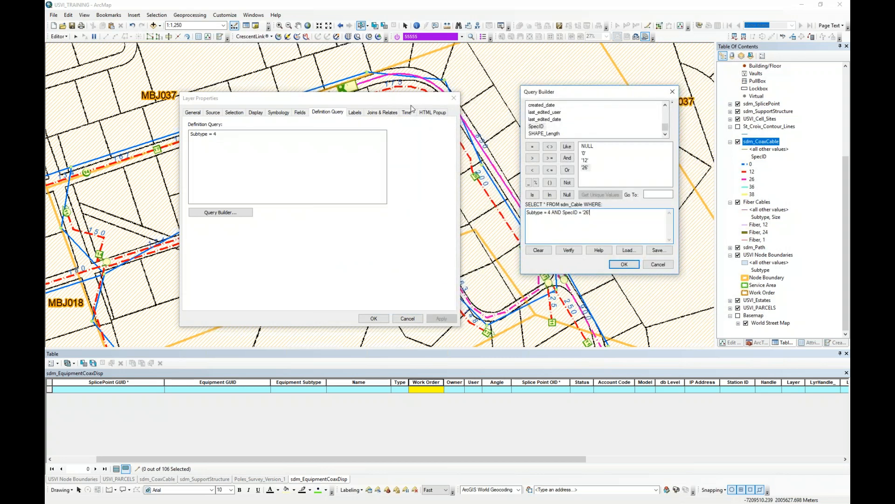
left_click(624, 265)
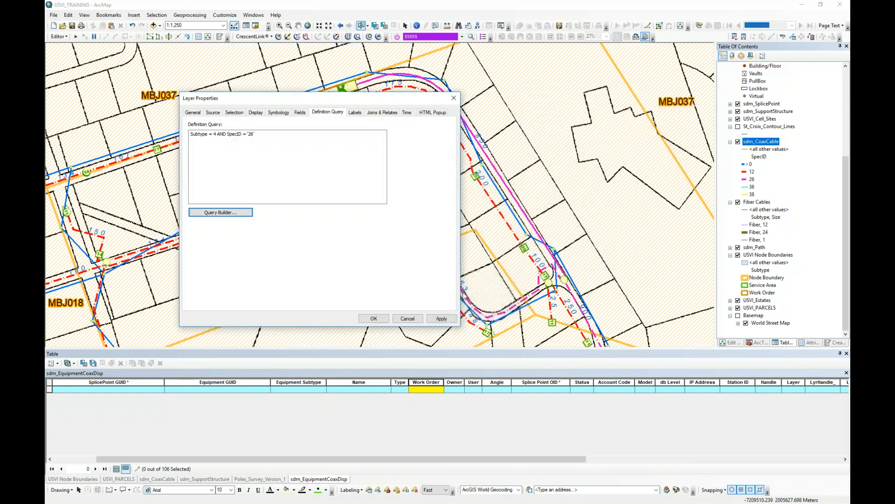
left_click(442, 319)
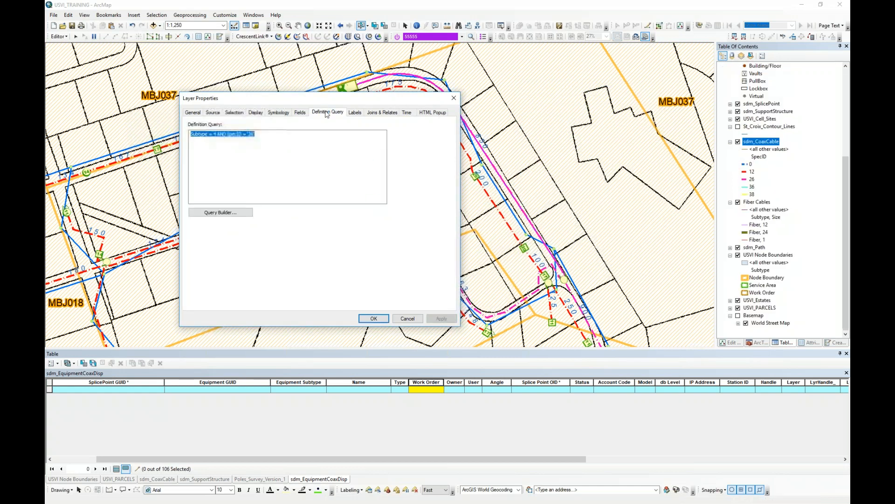
left_click_drag(320, 102, 510, 405)
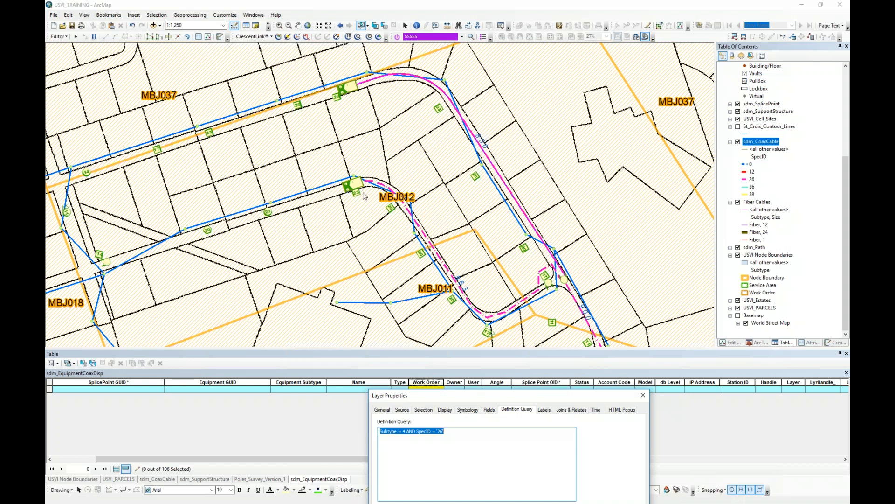
Remove the SpecID condition from the sdm_CoaxCable definition query, leaving Subtype = 4, and apply it and close the layer properties
left_click(482, 244)
left_click_drag(513, 400, 220, 135)
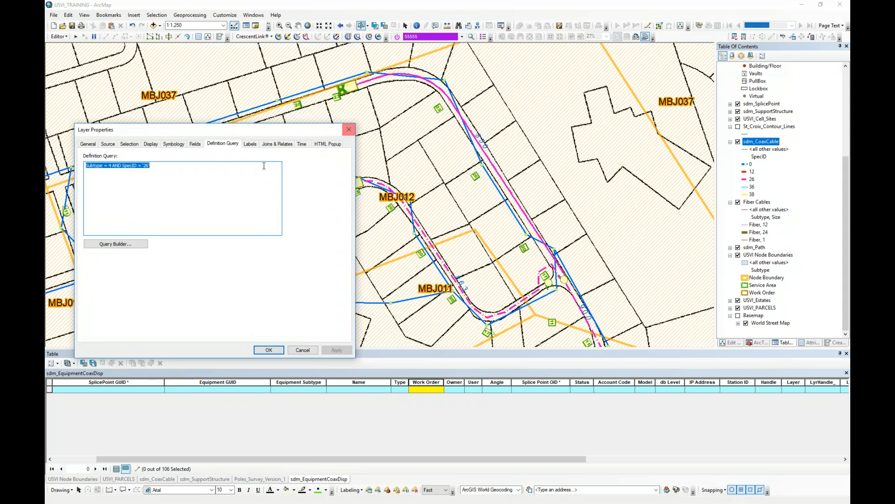
left_click_drag(255, 135, 276, 83)
left_click_drag(132, 116, 208, 126)
key("Delete")
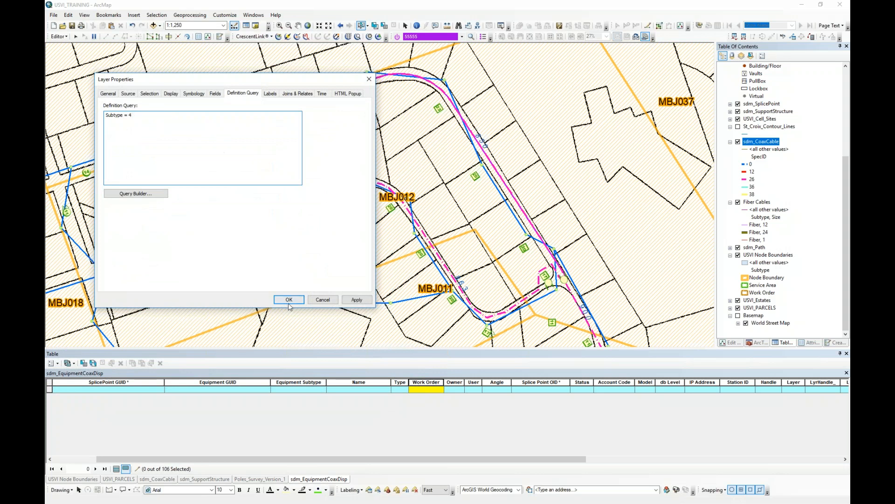
left_click(348, 299)
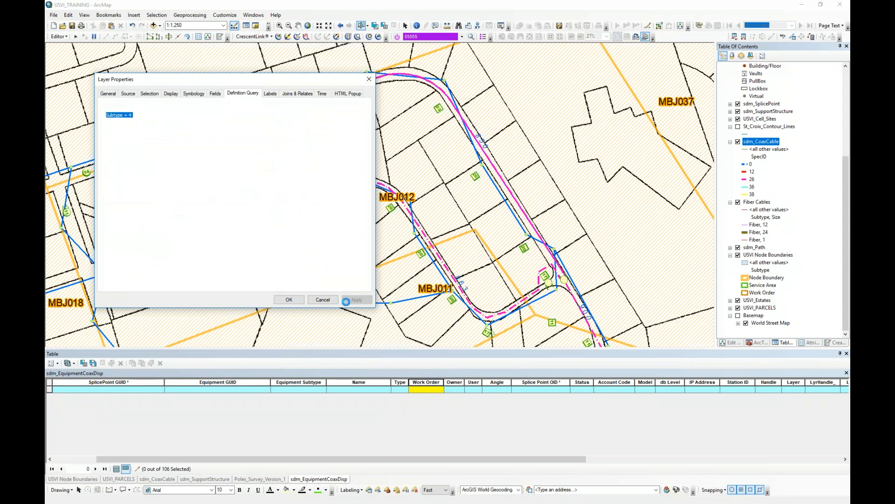
left_click(292, 300)
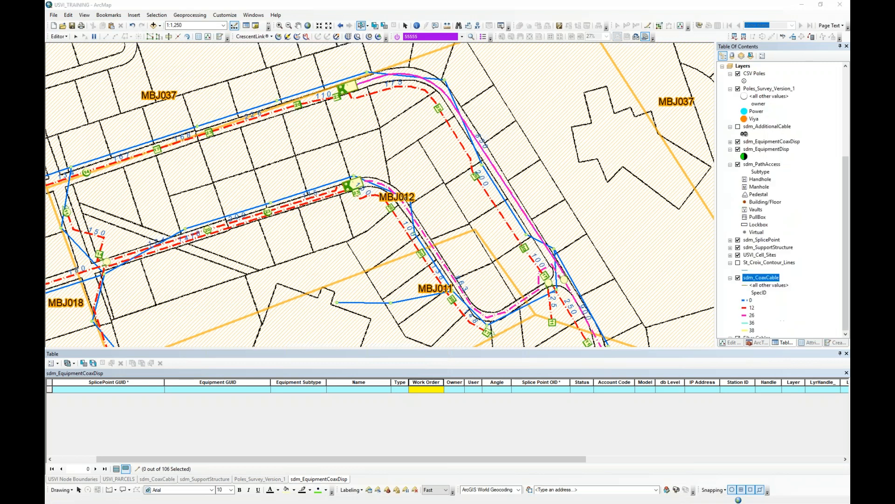
Review the Layout View page of ArcMap Training.pdf in Acrobat, return to ArcMap, and change the map to layout view
left_click_drag(280, 157, 437, 160)
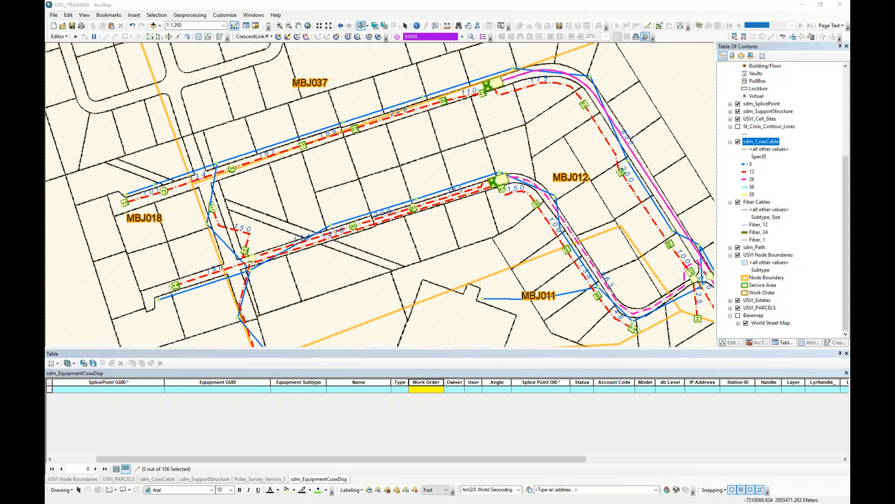
key("alt+Tab")
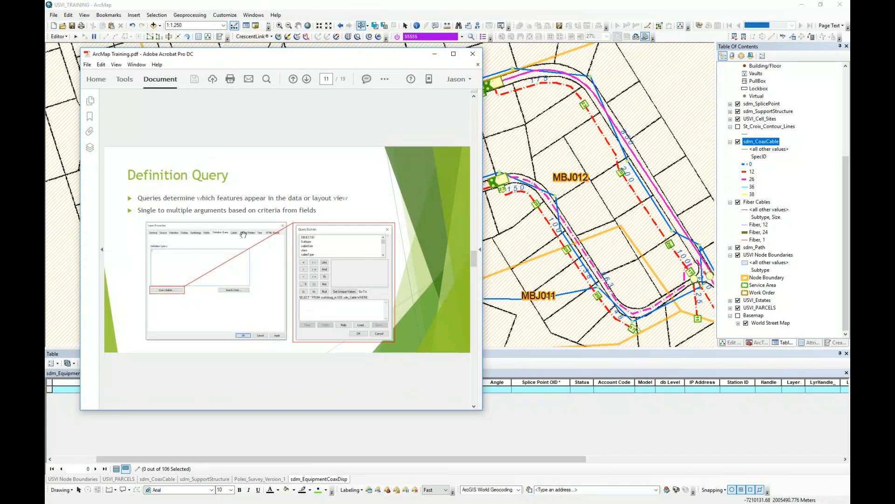
scroll(243, 234, "down", 1)
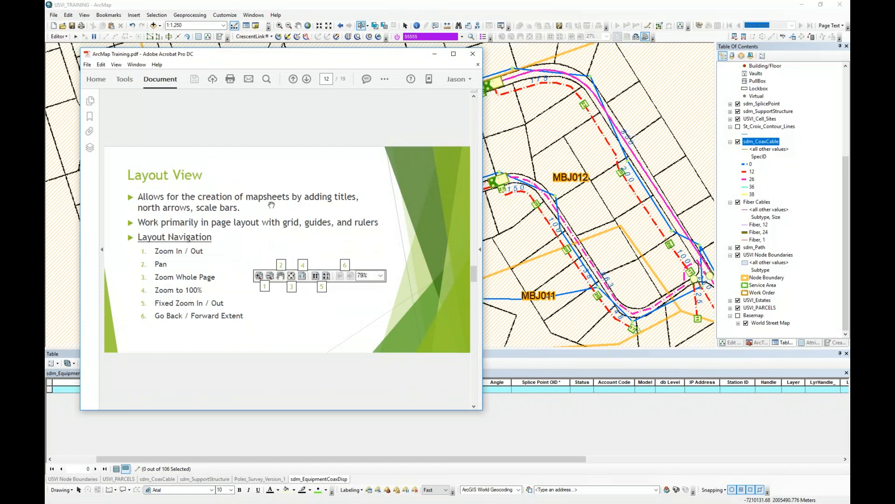
left_click(435, 54)
left_click(84, 15)
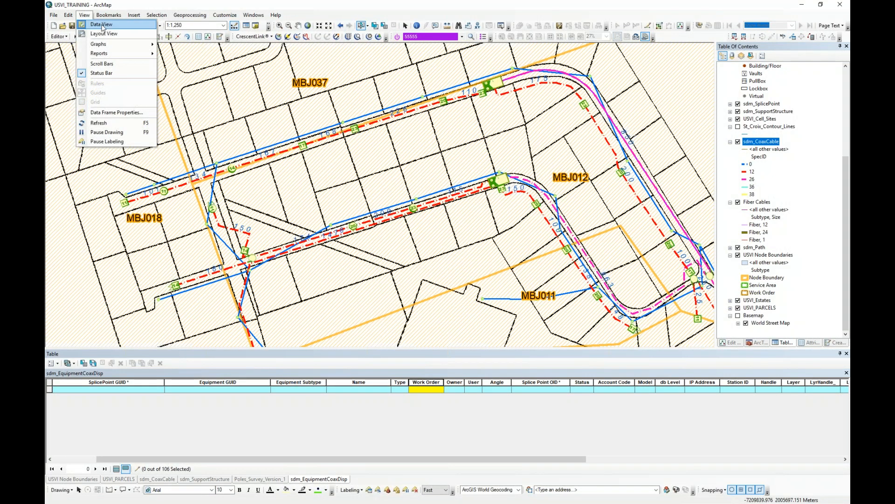
left_click(103, 33)
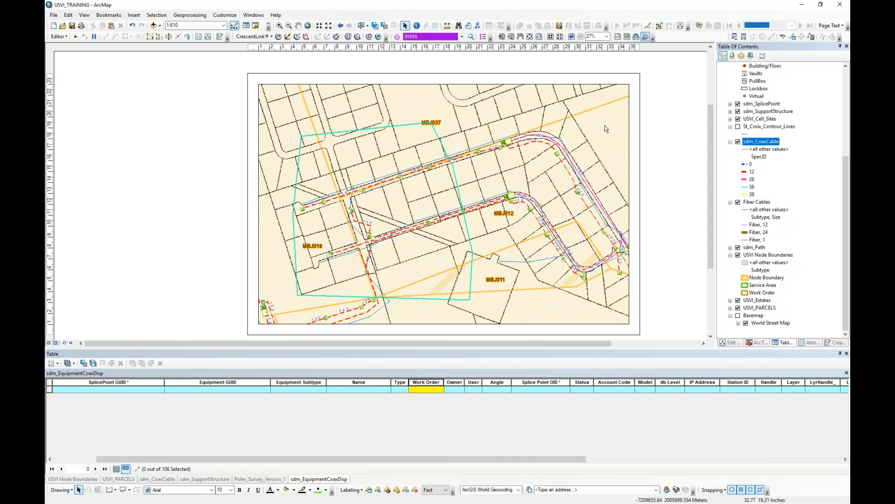
Select the data frame on the layout page and open its properties, placing the dialog beside the map
left_click(517, 132)
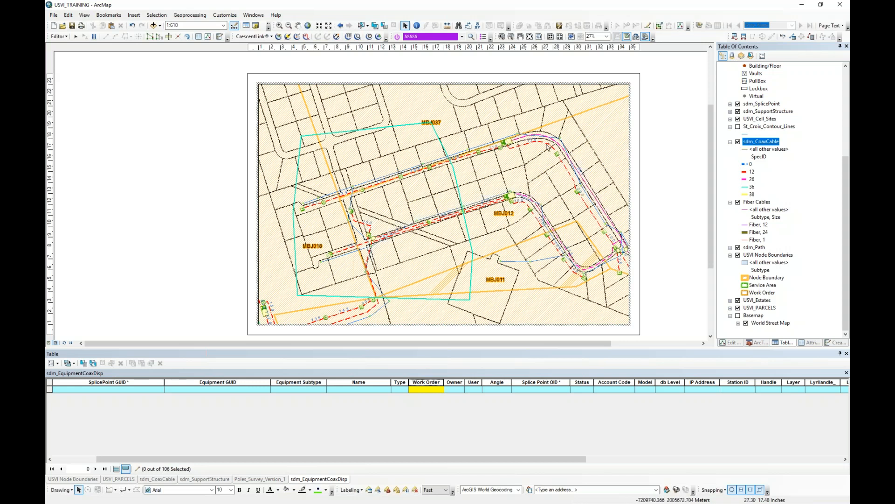
left_click(674, 148)
left_click(554, 118)
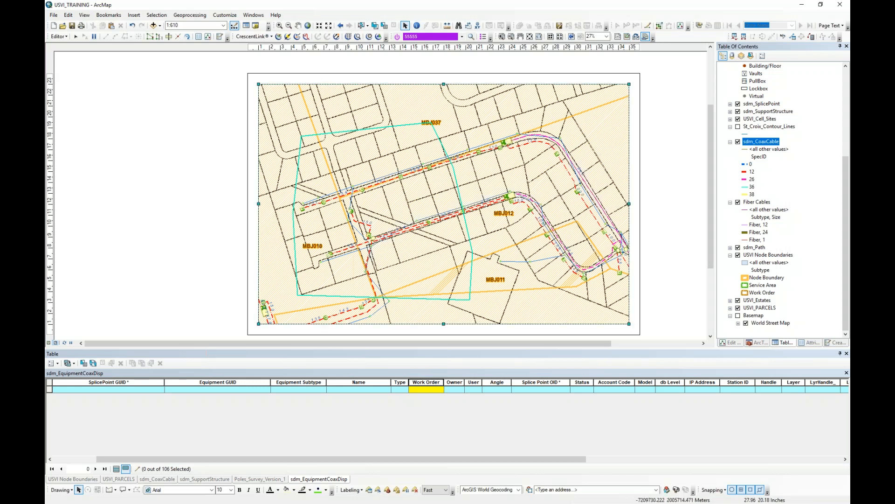
right_click(544, 116)
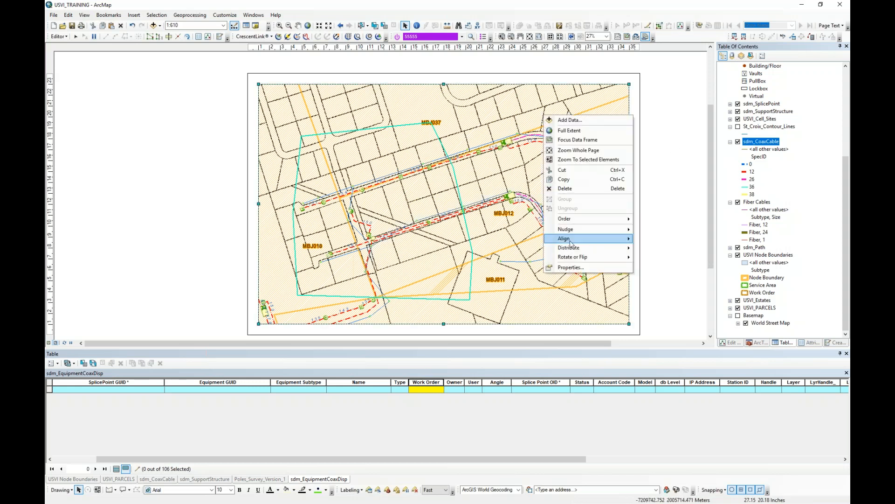
left_click(578, 262)
left_click_drag(431, 124, 147, 75)
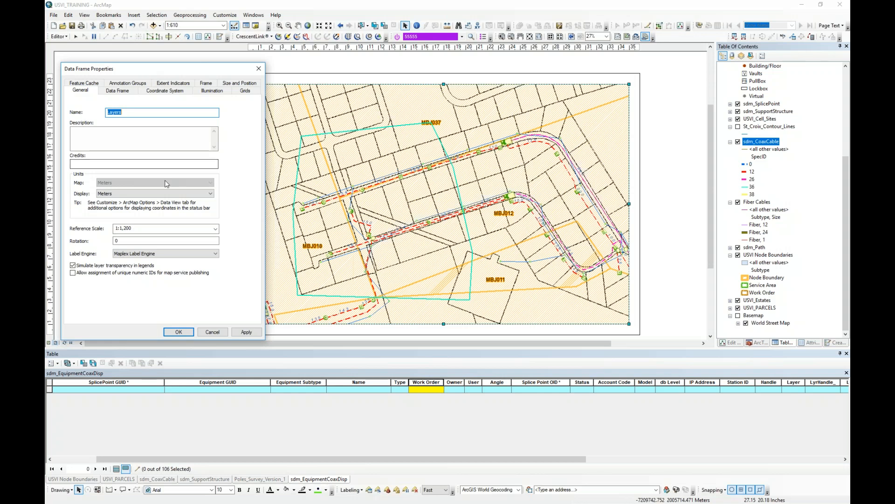
Examine the data frame's extent, coordinate system, feature cache, illumination and grid settings, and close the properties without changing anything
left_click_drag(176, 67, 188, 186)
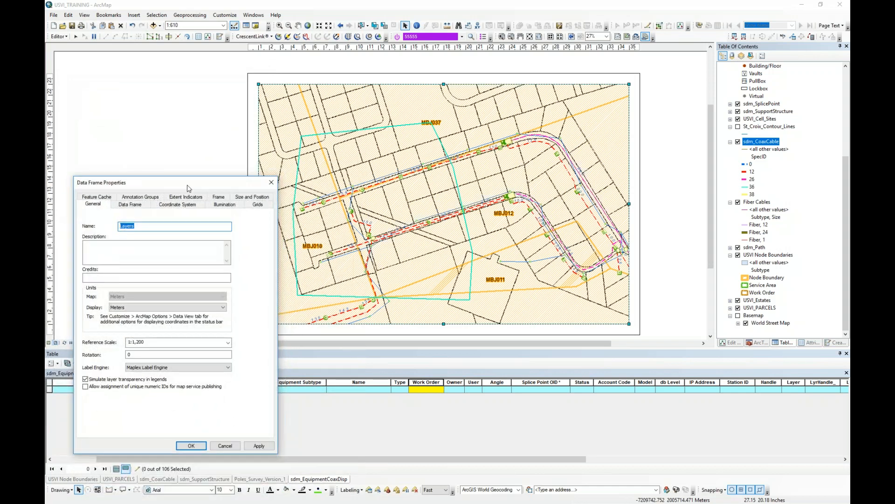
left_click(130, 205)
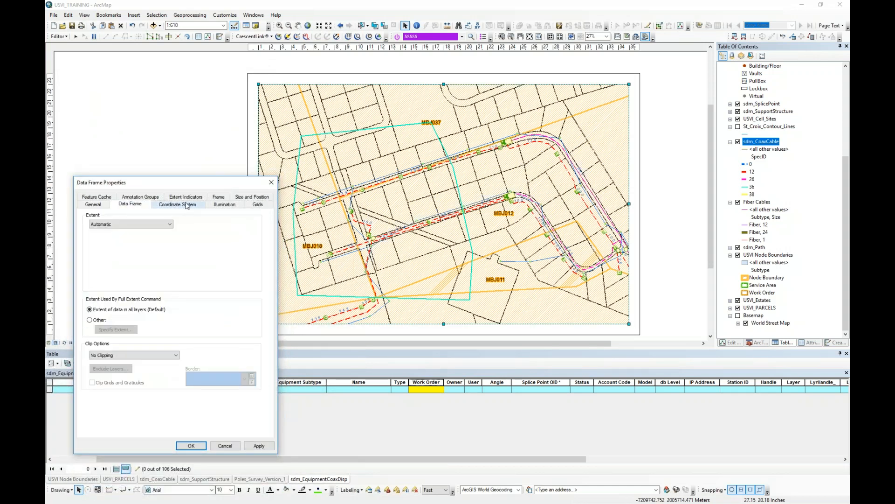
left_click(187, 205)
left_click(132, 205)
left_click(96, 197)
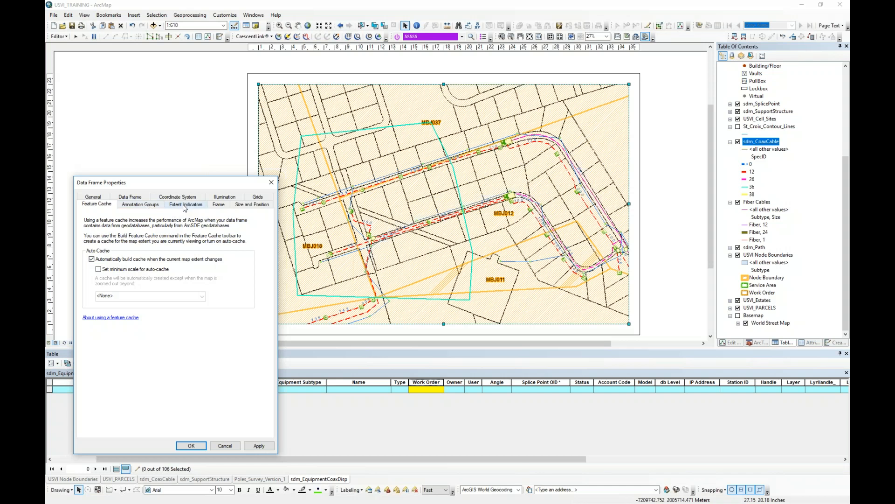
left_click(224, 197)
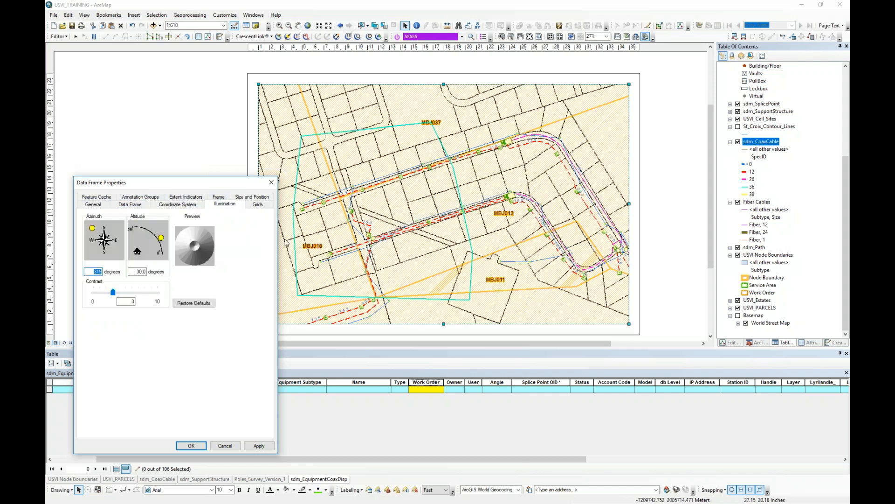
left_click(261, 205)
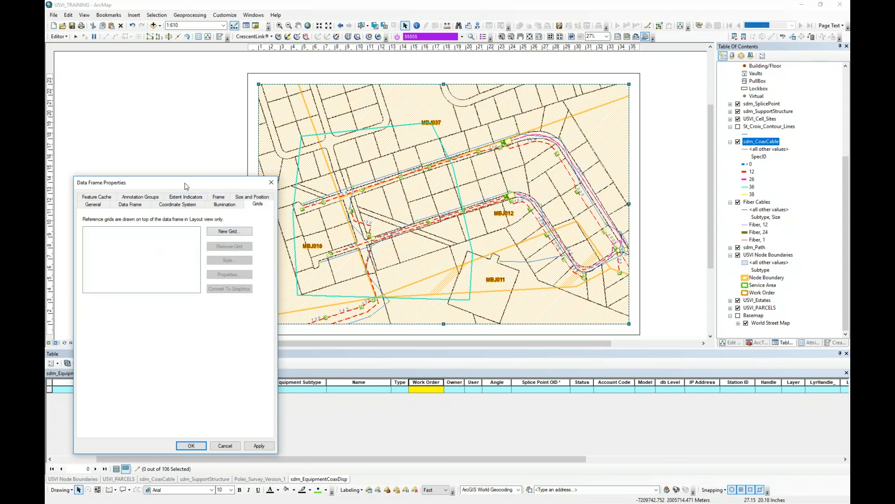
left_click_drag(185, 184, 173, 157)
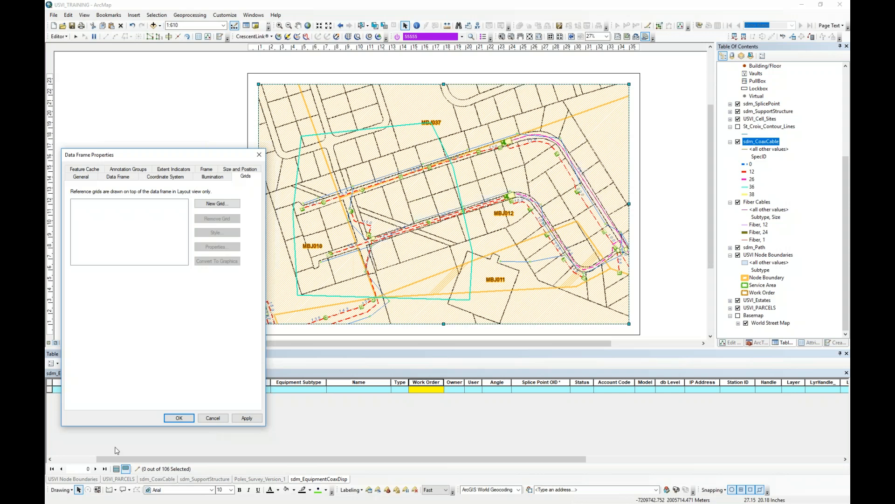
left_click(225, 420)
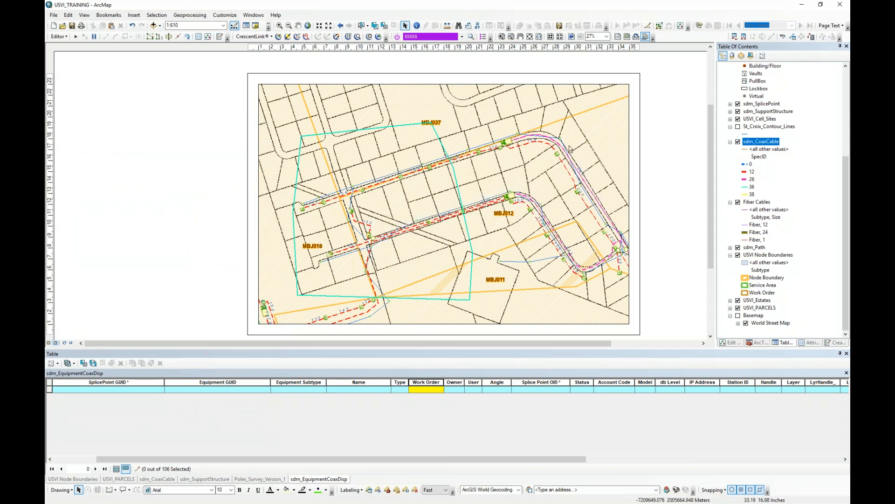
Deselect the data frame and try layout navigation: pan the page, zoom in on the cable bend near MBJ012, and zoom back to the whole page
left_click(620, 156)
left_click(667, 134)
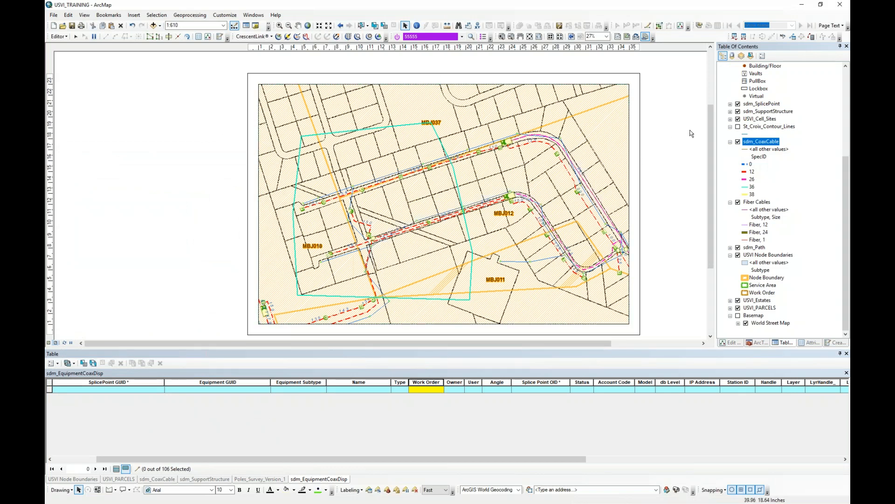
left_click(521, 37)
left_click_drag(526, 137, 441, 132)
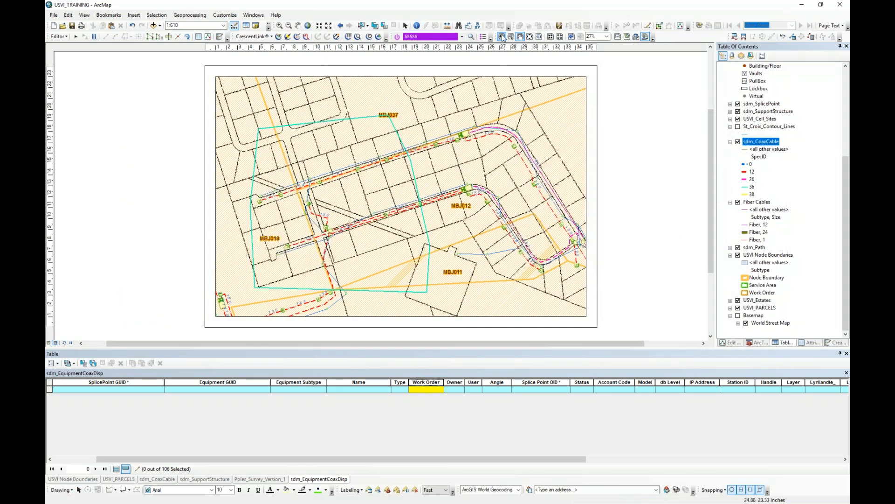
left_click(502, 36)
scroll(469, 134, "up", 5)
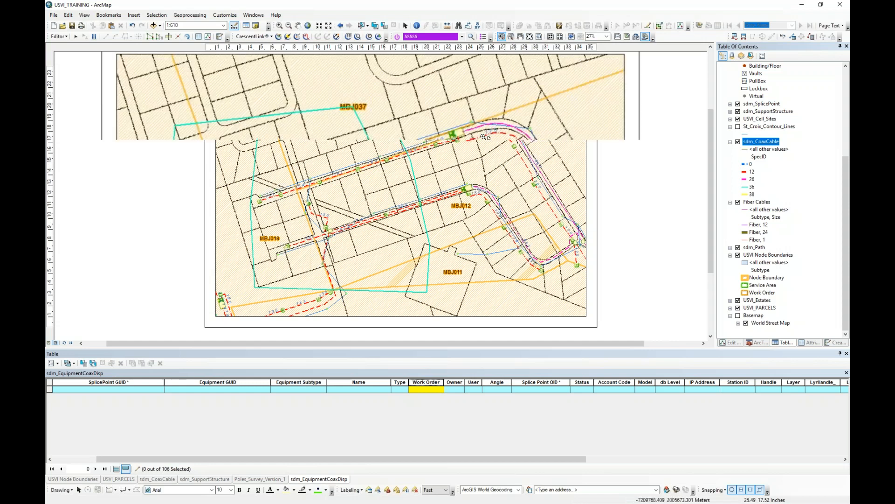
scroll(469, 134, "down", 5)
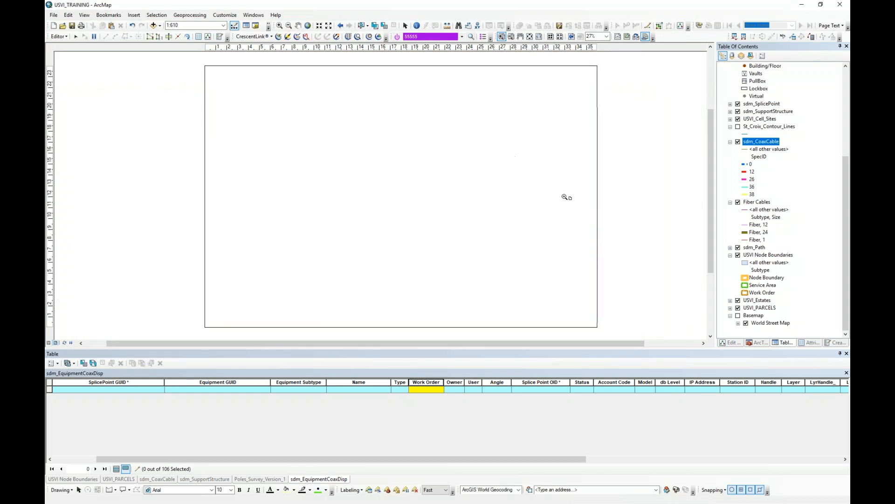
left_click_drag(485, 107, 655, 230)
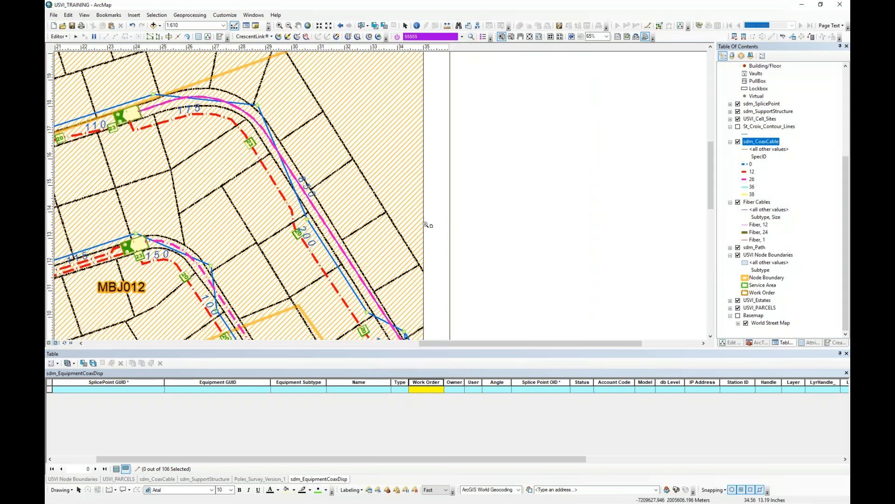
left_click(531, 37)
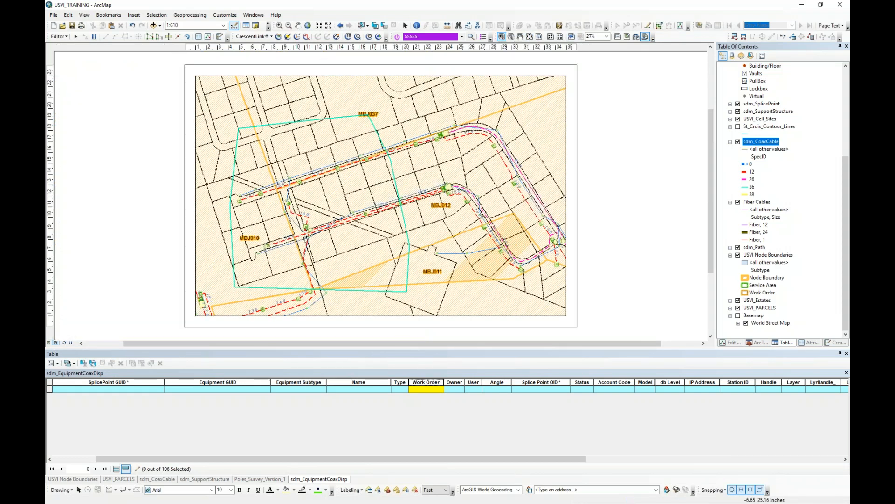
Select the node boundary running between MBJ018 and MBJ037 with the Edit tool on the layout and open its vertices for editing
left_click(75, 37)
left_click(246, 102)
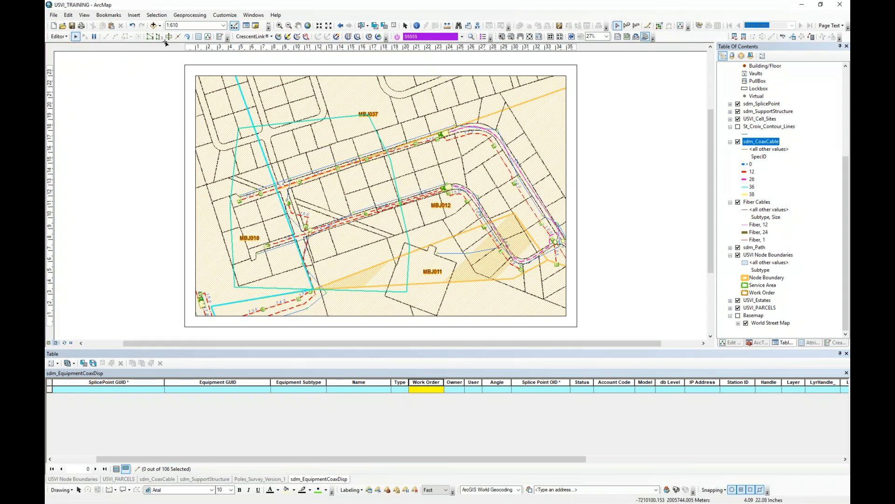
left_click(84, 15)
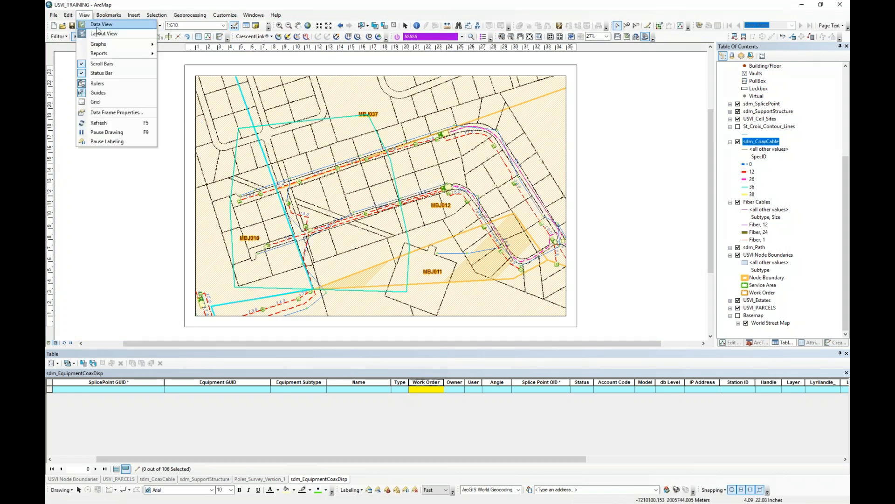
left_click(178, 149)
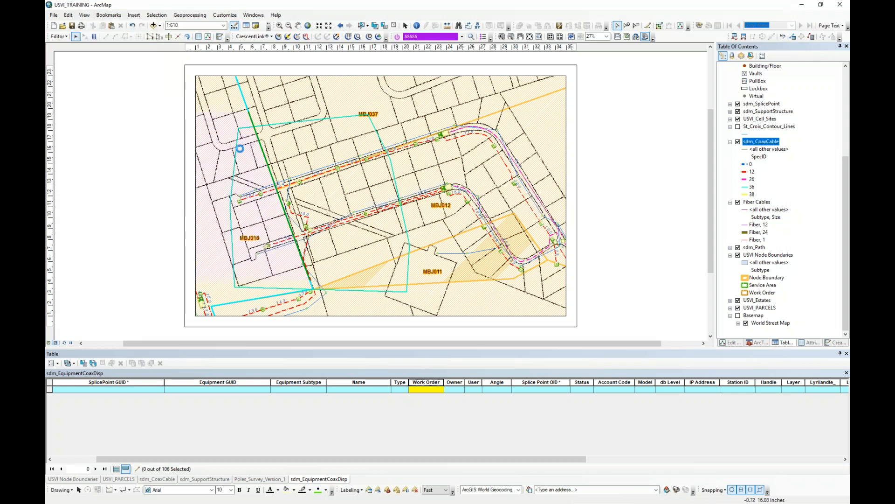
double_click(303, 133)
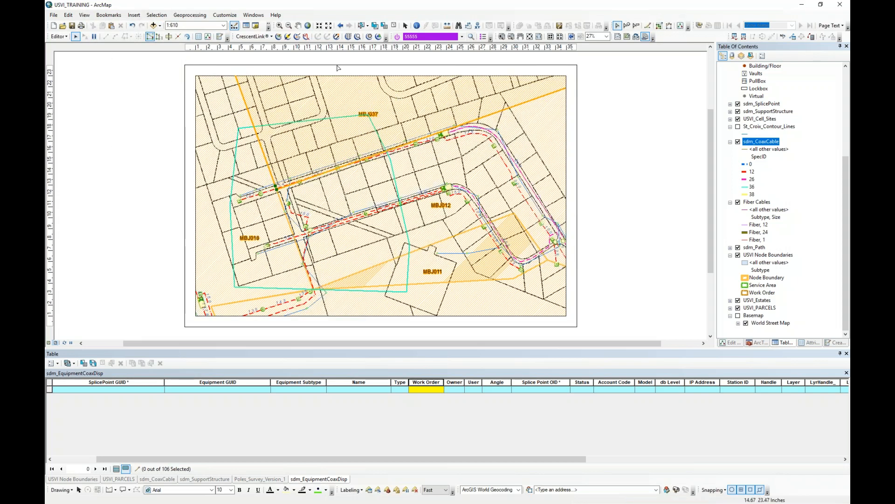
Pan the map inside the data frame southeast to MBJ011 and MBJ003, reactivate the Edit tool, and shift the layout page slightly
left_click(298, 24)
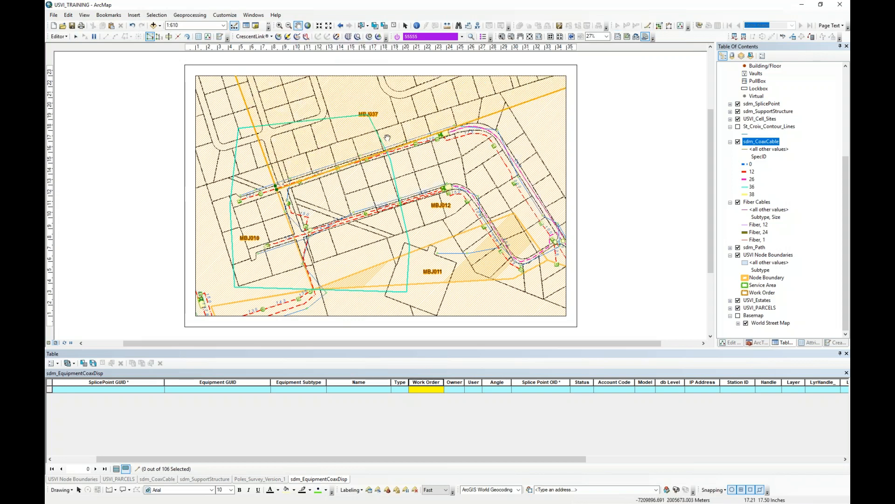
left_click_drag(565, 189, 380, 181)
left_click_drag(557, 292, 404, 156)
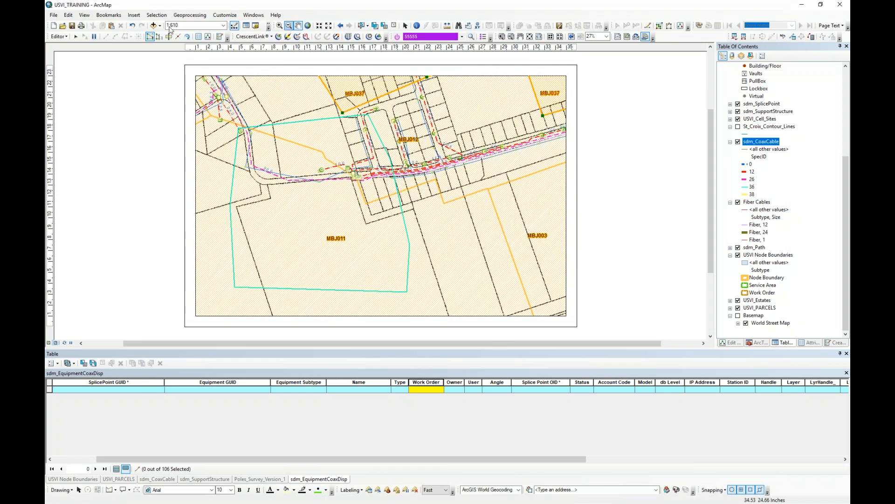
left_click(406, 25)
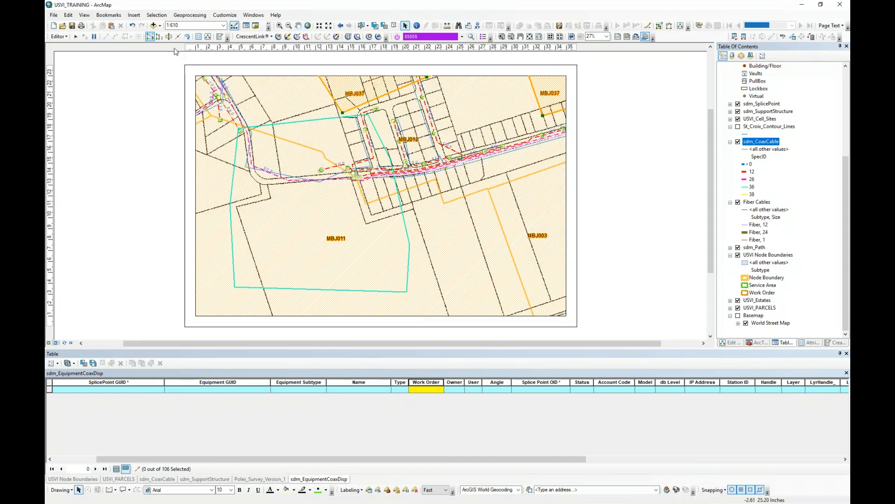
left_click(75, 37)
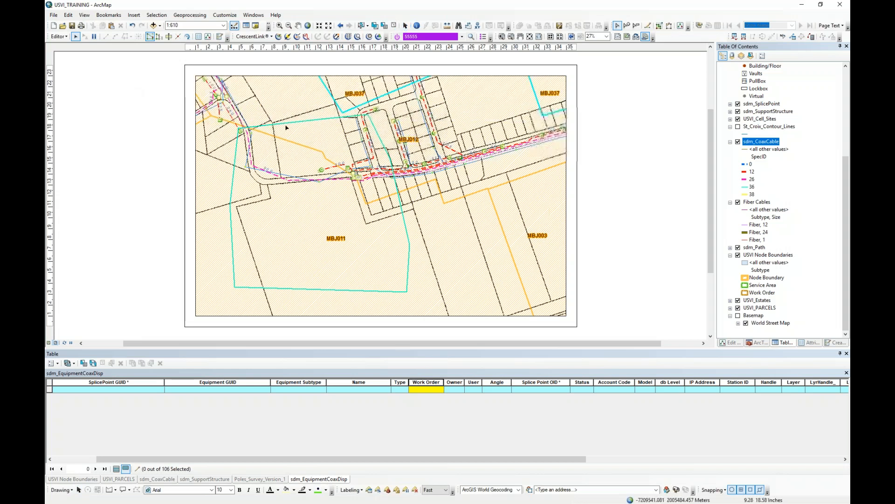
left_click(521, 38)
mouse_move(510, 160)
left_mouse_down()
mouse_move(413, 162)
mouse_move(501, 147)
left_mouse_up()
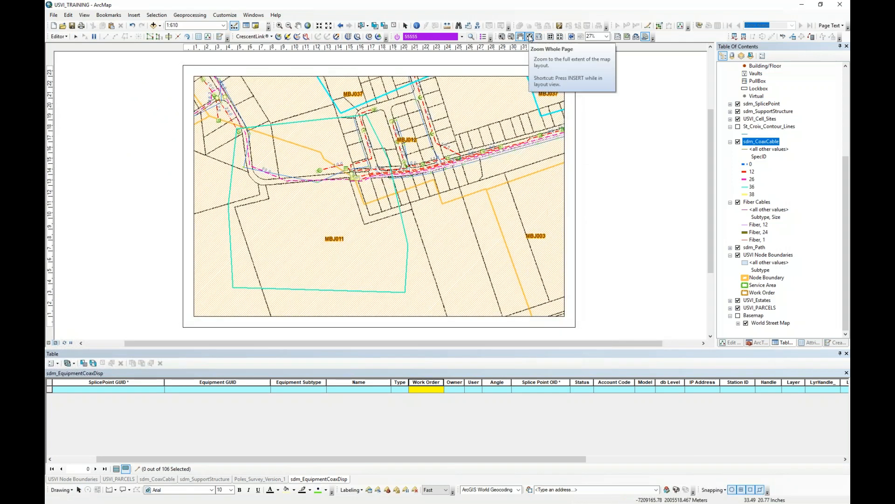
Put the training PDF away, try panning the layout page, and zoom back to the whole page
left_click(530, 37)
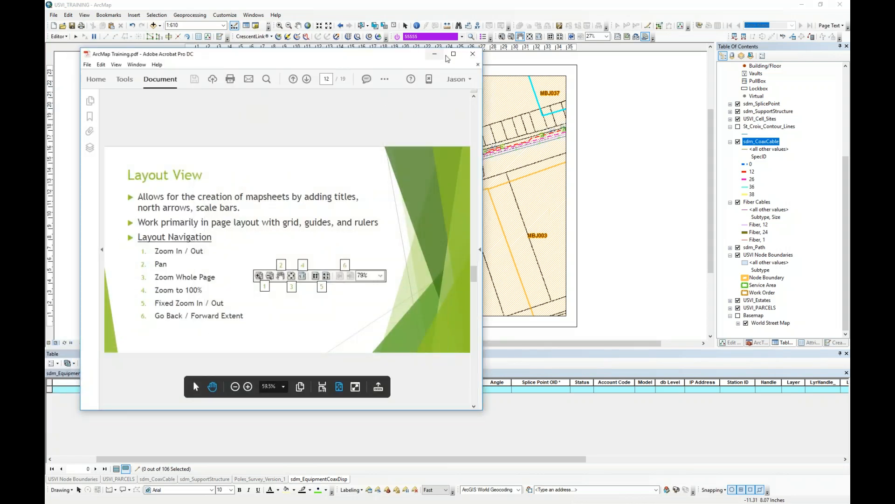
left_click(435, 54)
left_click(651, 127)
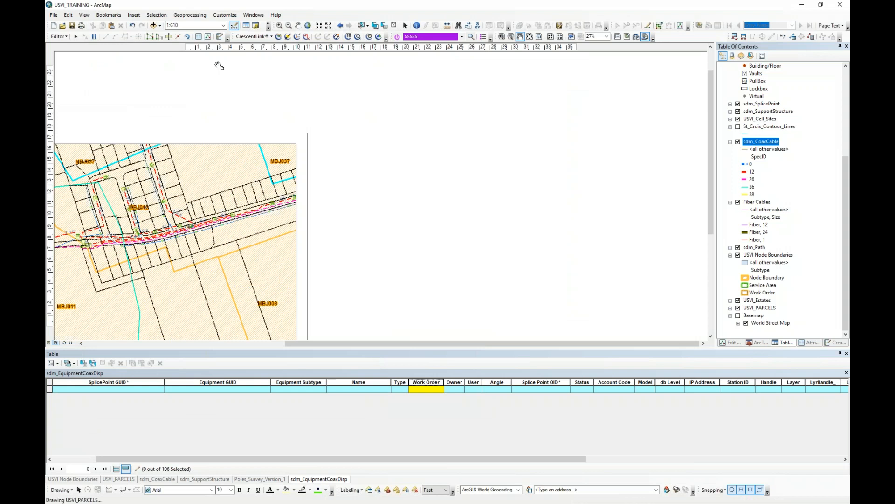
left_click(529, 36)
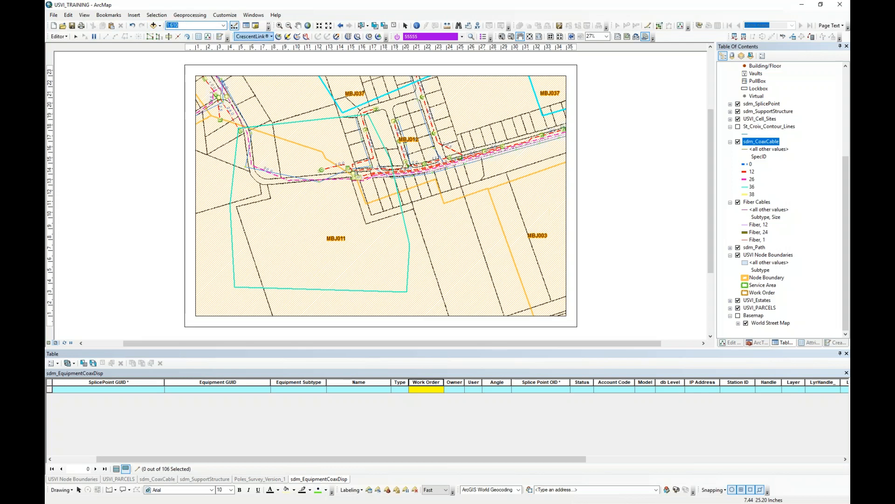
Try the layout's map scale at 1:1,200 and at 1:5,000
type("1200")
key("Return")
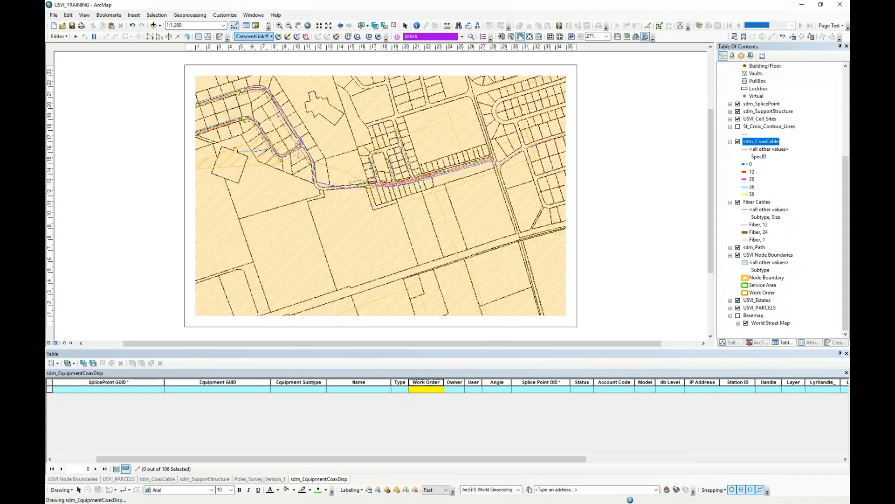
left_click(185, 26)
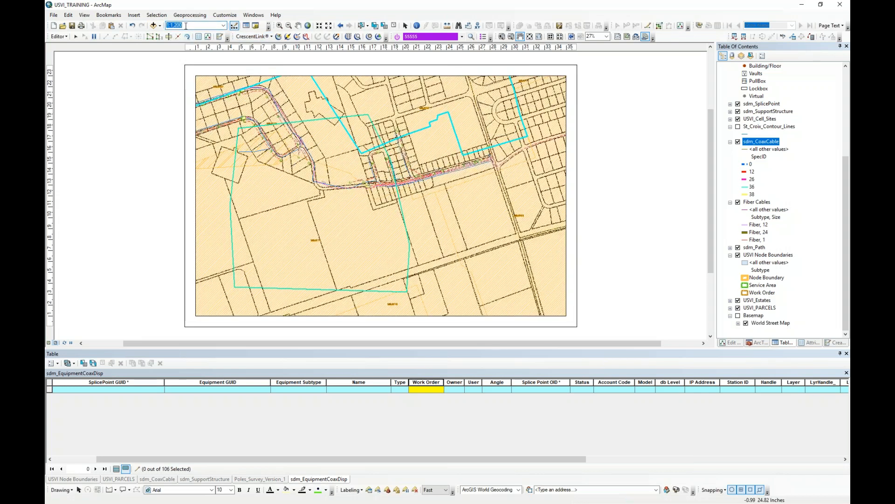
type("5,00")
type("0")
key("Return")
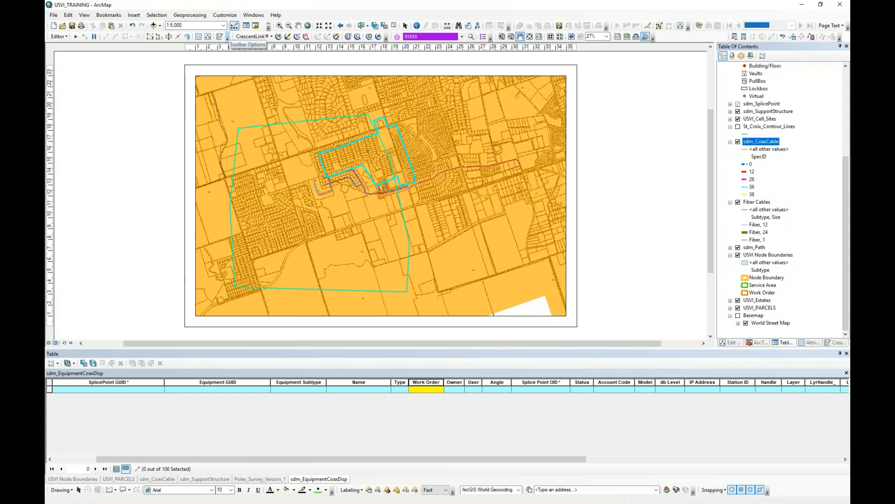
Set the layout's map scale to 1:100 and return it to 1:1,200
left_click(198, 26)
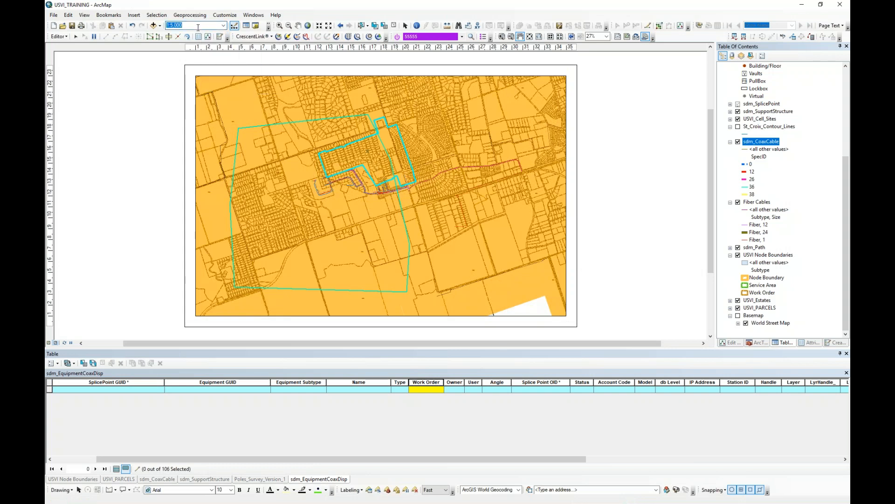
type("100")
key("Return")
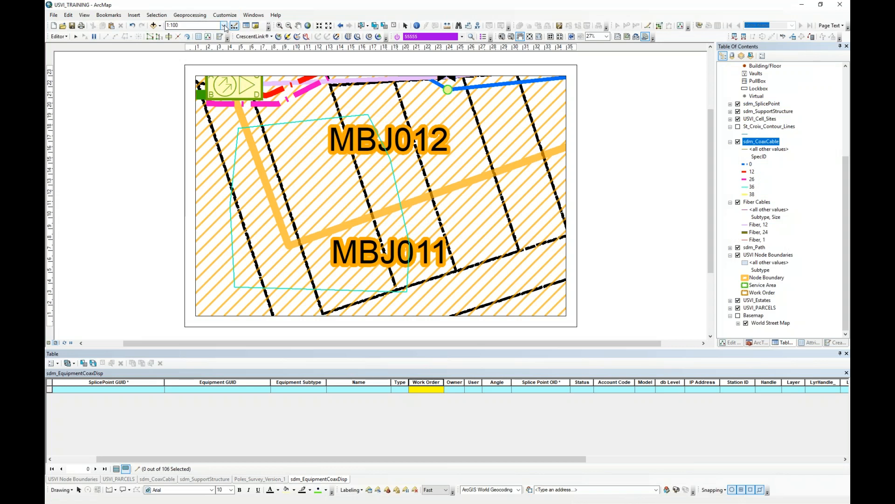
left_click(198, 25)
type("1200")
key("Return")
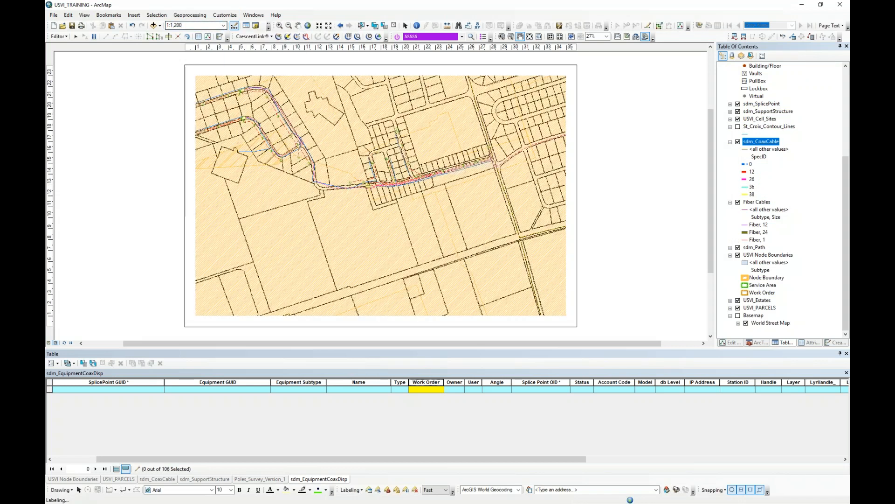
Try the layout's map scale at 1:600 and at 1:300
left_click(192, 26)
type("600")
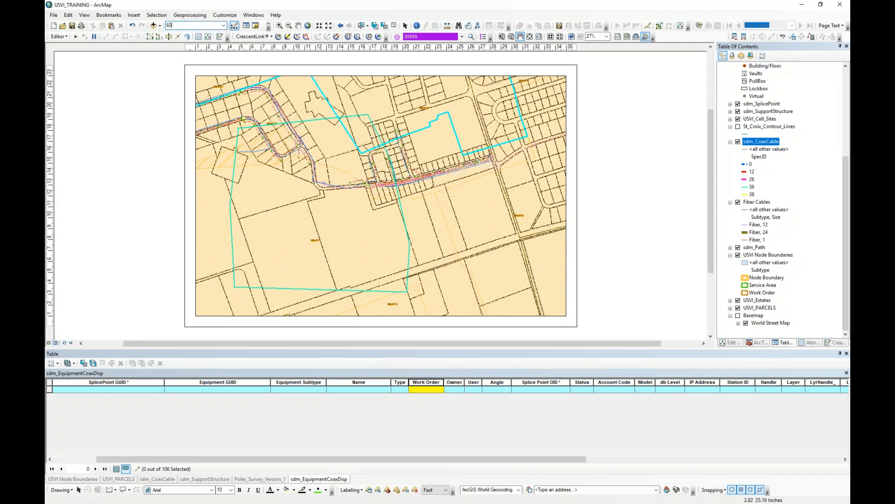
key("Return")
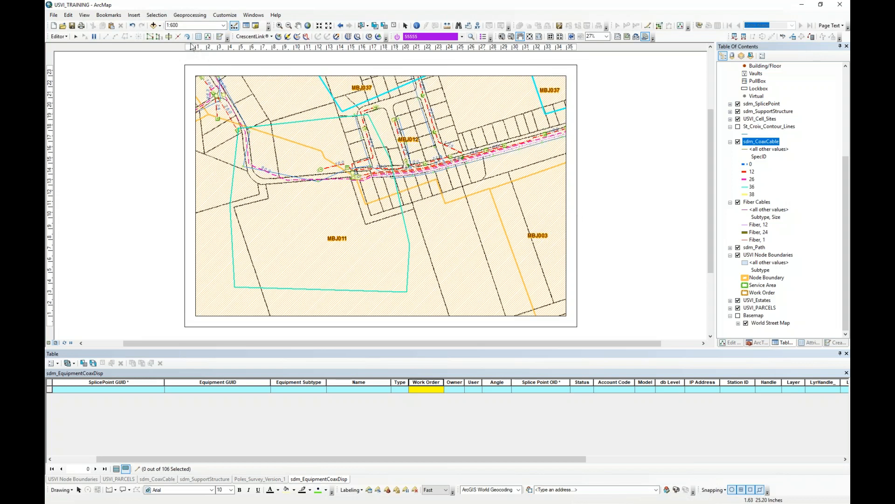
left_click(173, 22)
left_click(173, 22)
type("1:300")
key("Return")
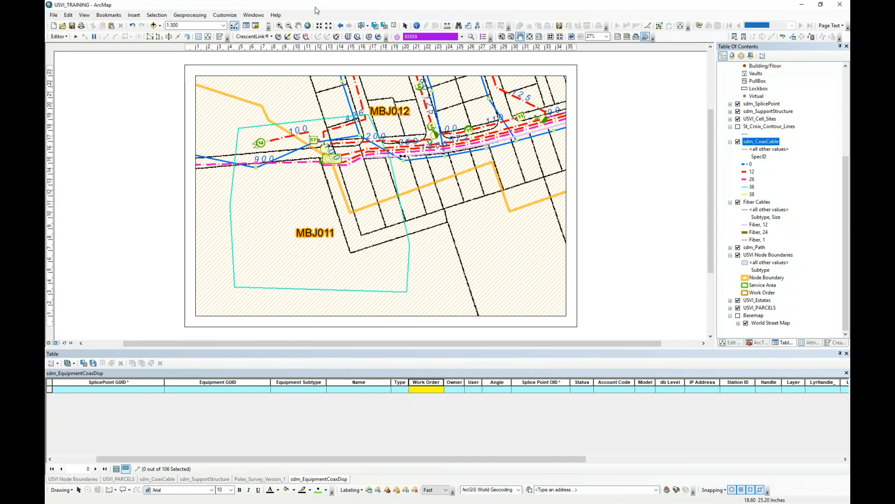
Choose 1:100 from the preset map scales
left_click(299, 26)
left_click(184, 25)
left_click(224, 26)
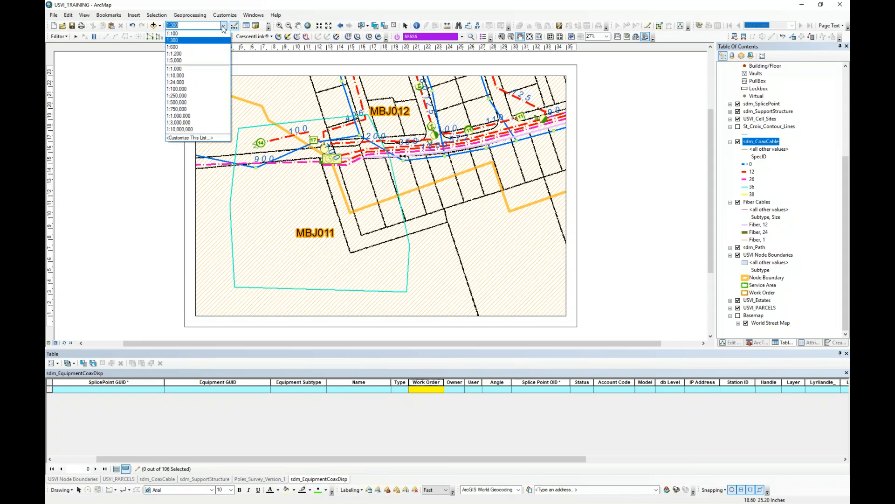
left_click(173, 33)
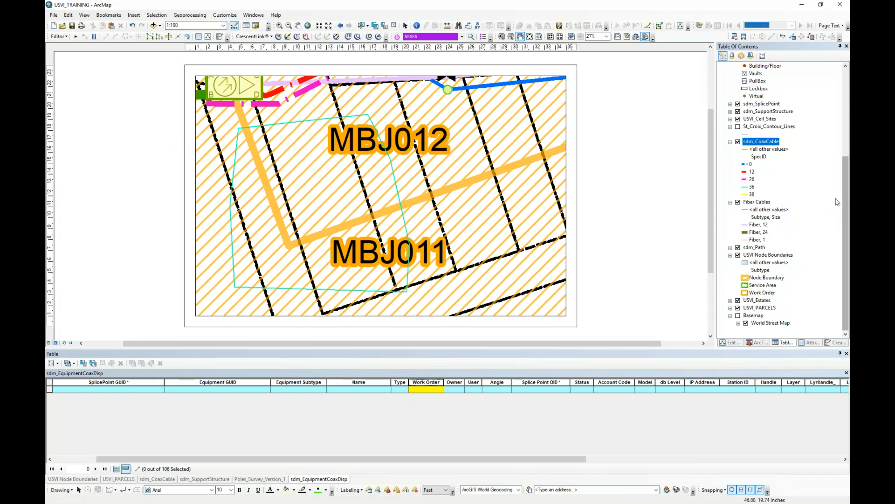
Set the layout's map scale to 1:1,200 and zoom the page in on the cable run near MBJ012
left_click(848, 180)
left_click_drag(847, 173, 847, 66)
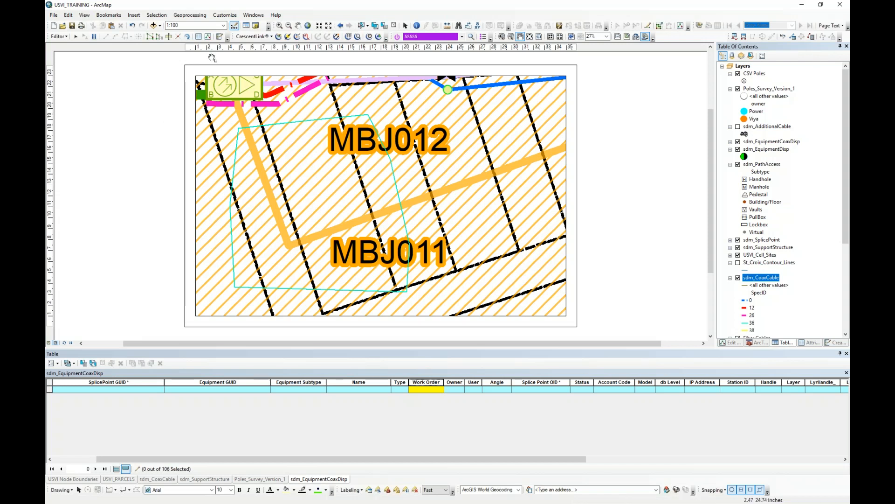
left_click(188, 25)
type("1200")
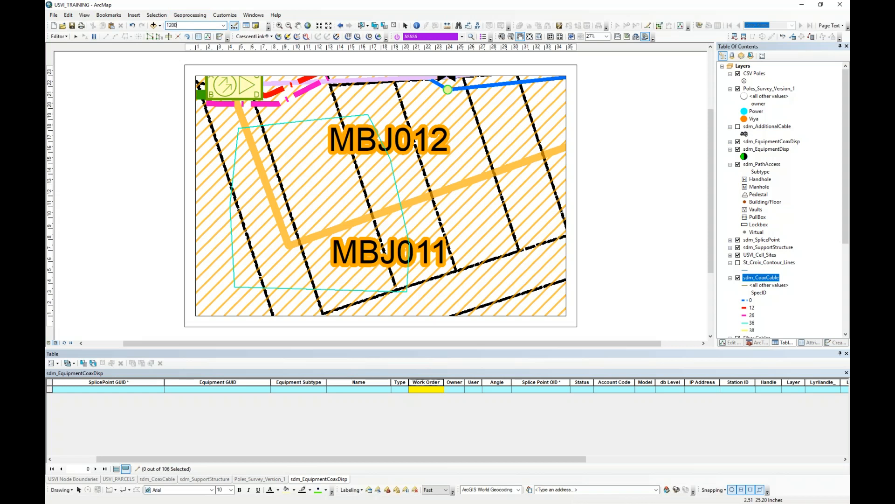
key("Return")
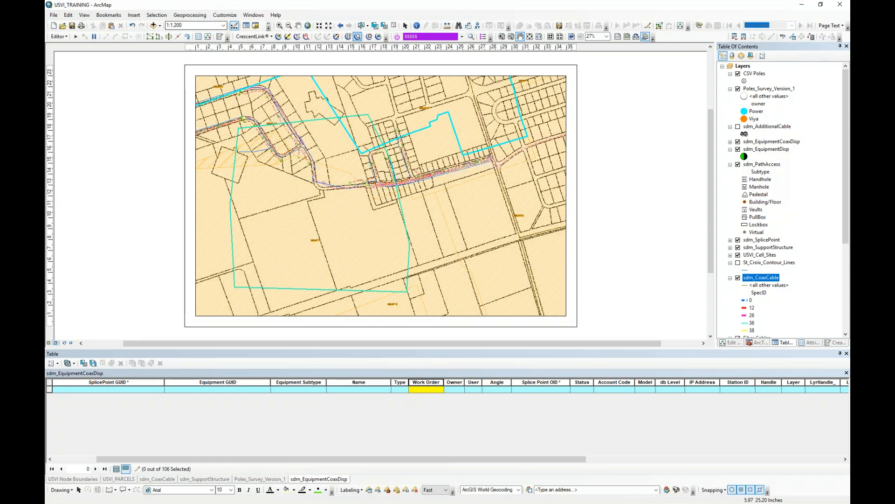
left_click(405, 25)
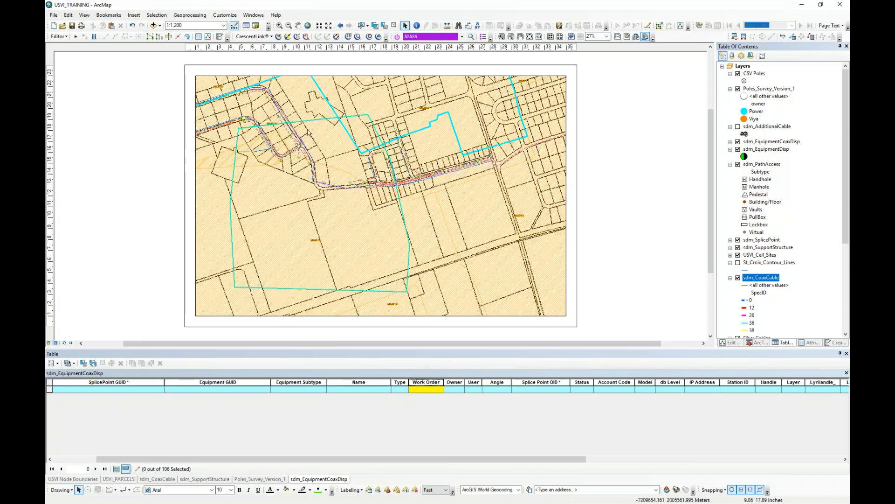
scroll(317, 141, "down", 2)
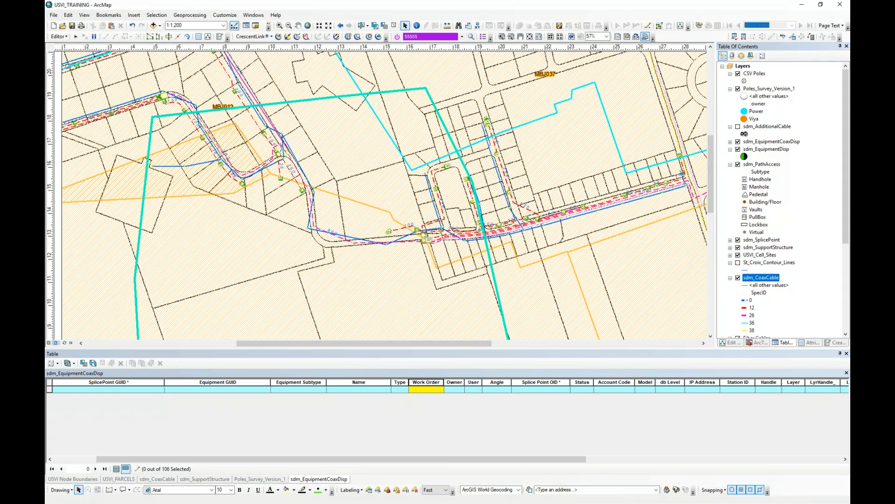
Switch to the ArcMap Training PDF in Adobe Acrobat, advance to the Labeling slide, and move its window out of the way
key("alt+Tab")
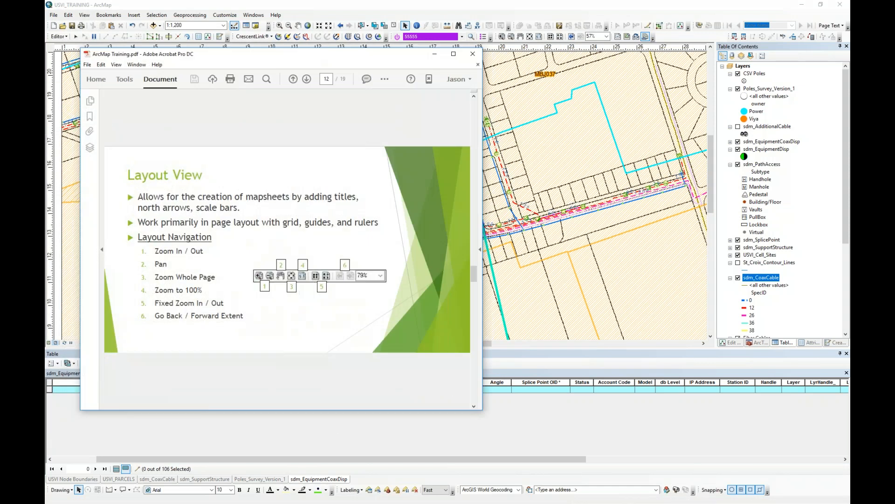
left_click_drag(259, 54, 244, 53)
scroll(224, 196, "down", 2)
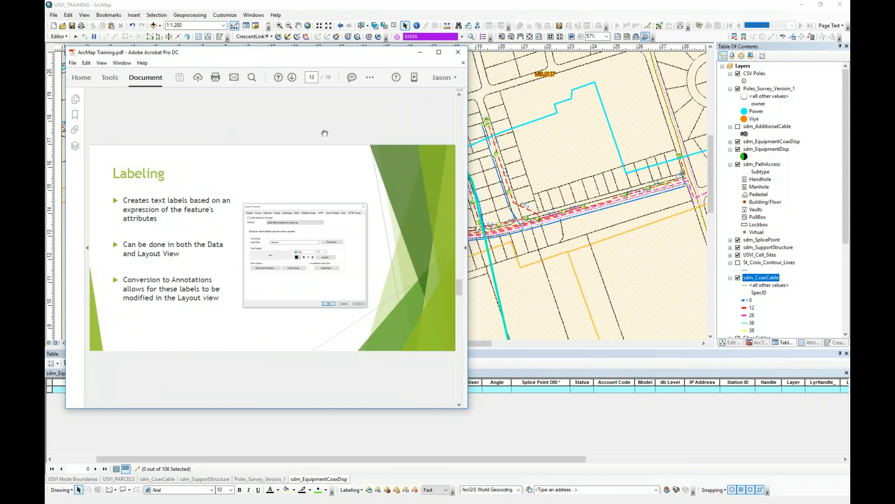
left_click_drag(314, 54, 0, 56)
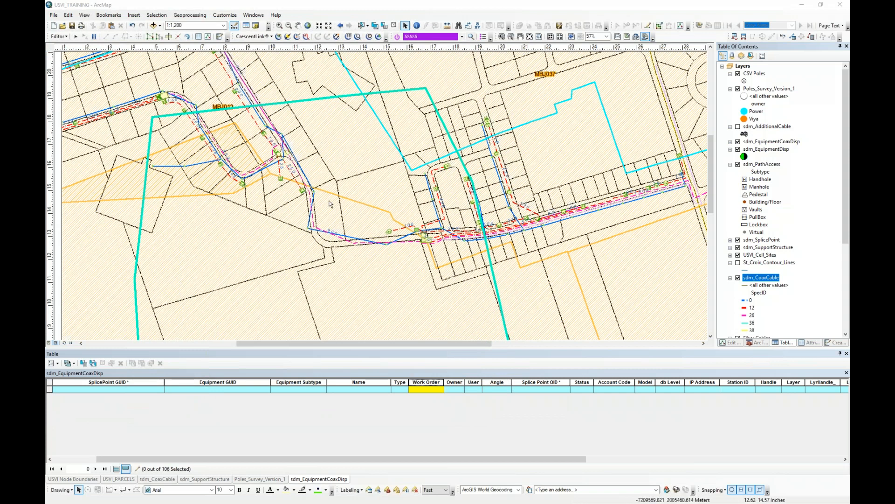
Switch the map from layout view to data view
scroll(247, 149, "up", 2)
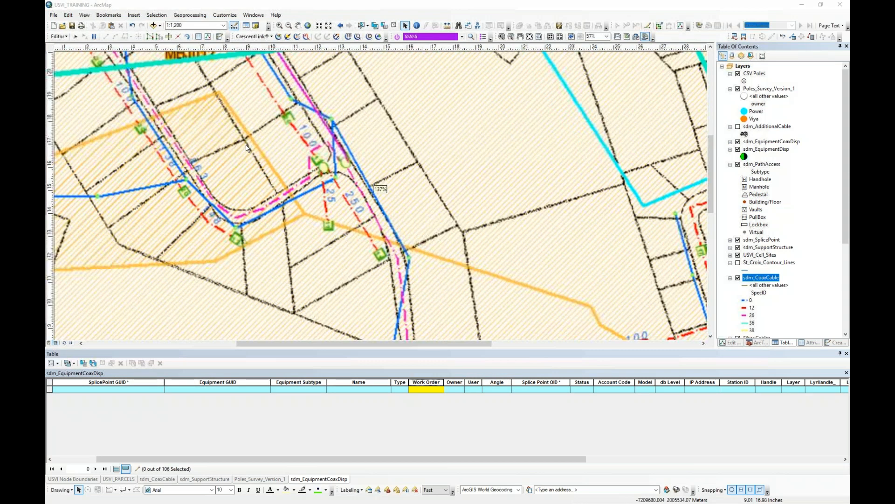
left_click(85, 15)
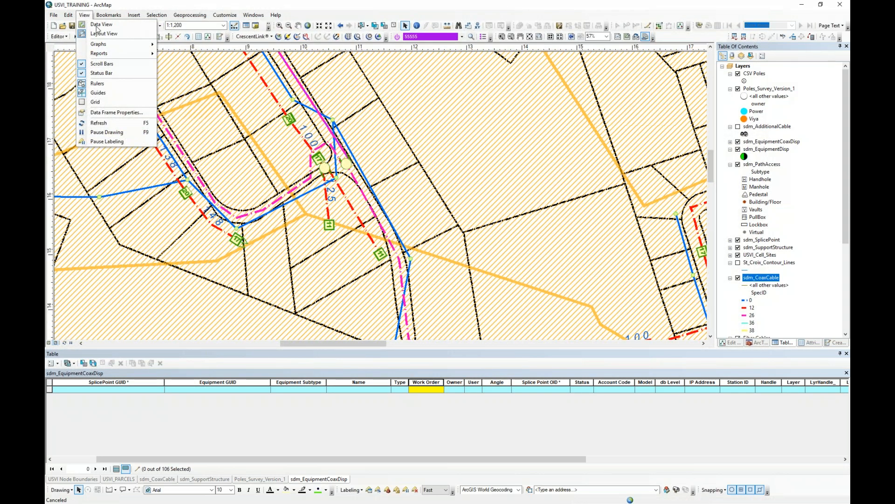
left_click(98, 25)
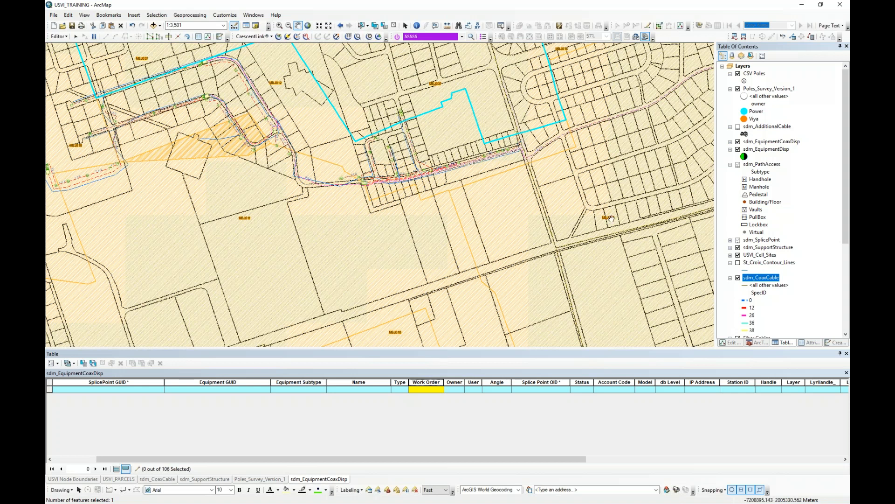
Examine the labeled cable run around MBJ011, MBJ012 and MBJ003 and the layer symbols for the coax, fiber and node boundary layers
scroll(380, 171, "up", 3)
scroll(380, 171, "up", 2)
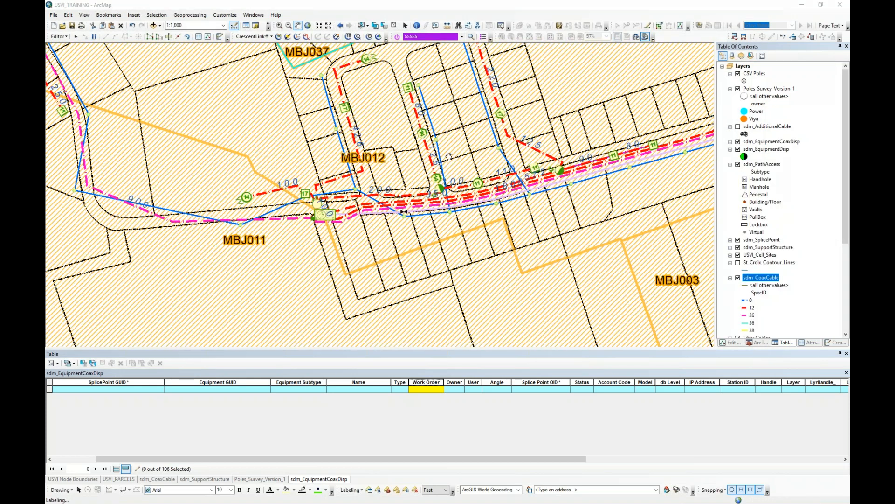
left_click_drag(454, 154, 367, 215)
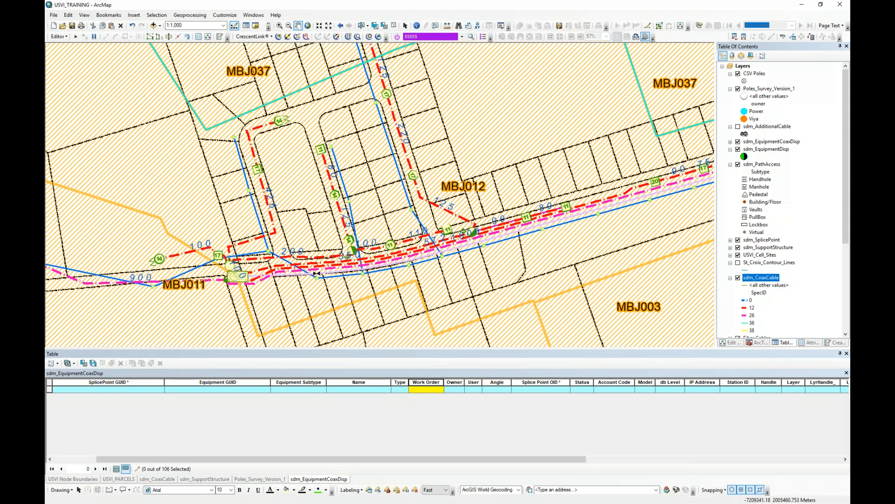
scroll(777, 222, "down", 4)
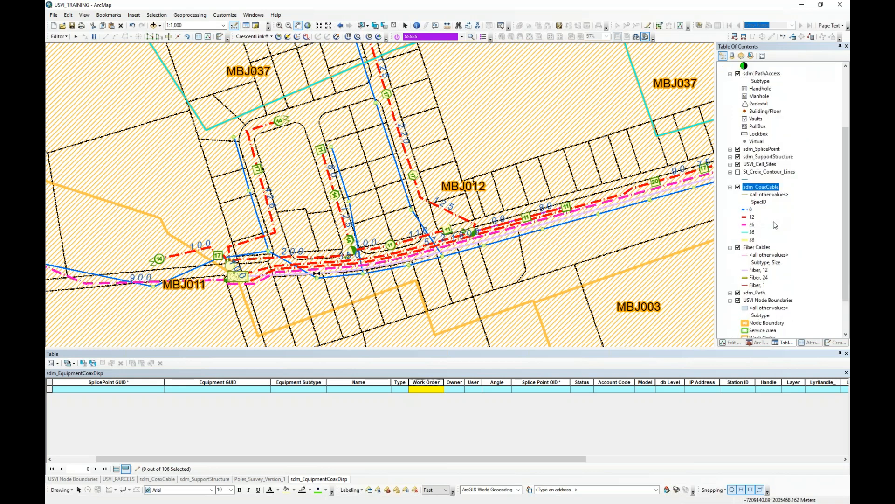
scroll(766, 247, "down", 2)
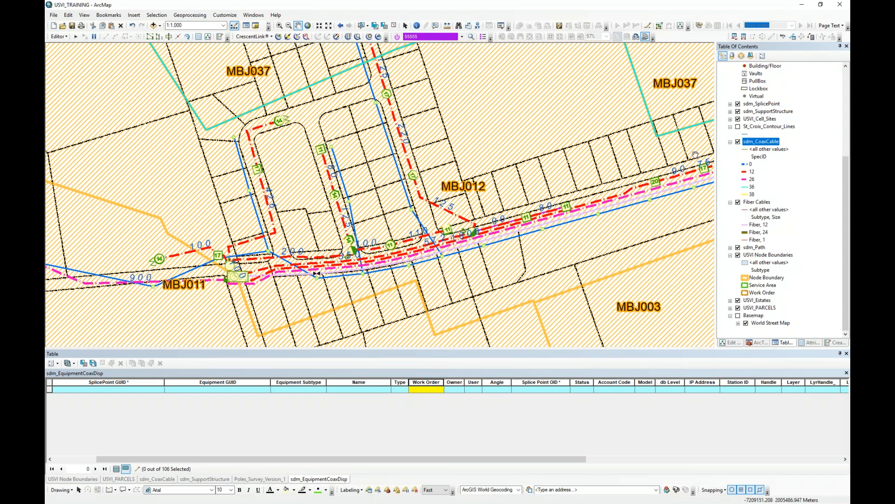
scroll(514, 182, "up", 2)
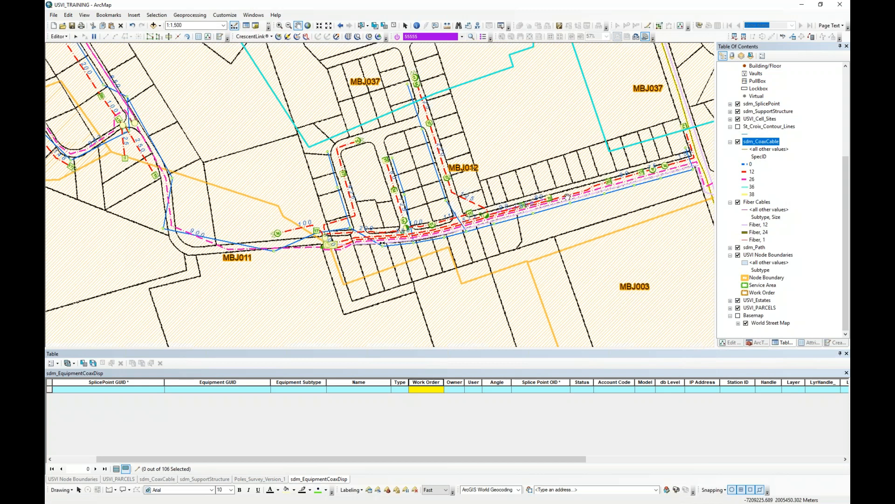
left_click_drag(566, 196, 354, 157)
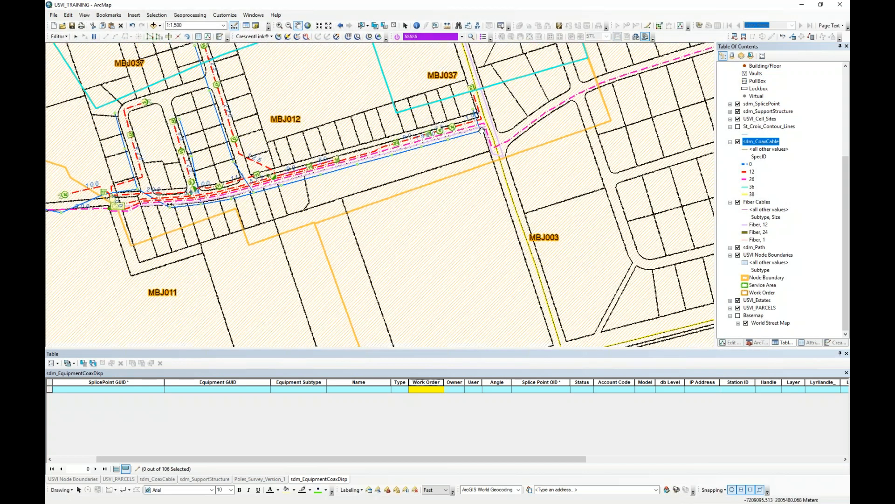
scroll(185, 203, "down", 1)
scroll(184, 203, "down", 2)
left_click_drag(234, 205, 351, 183)
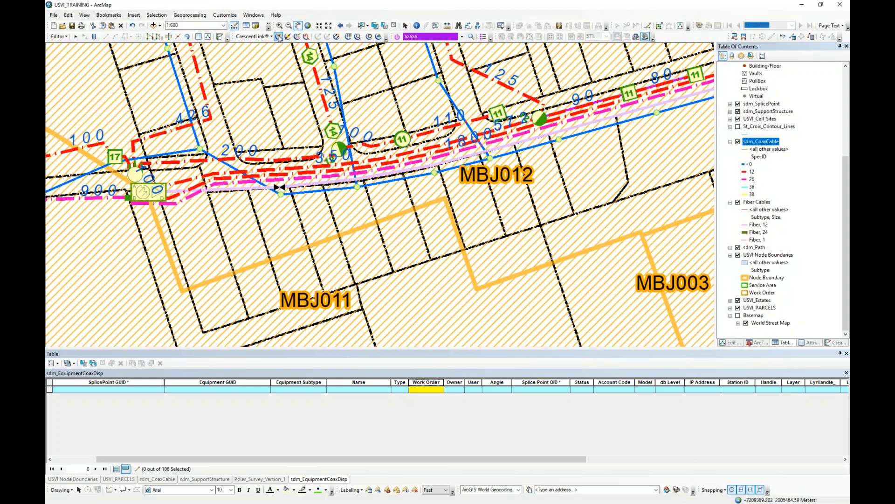
Inspect the 12-fiber cable near MBJ012 with CrescentLink Network Manager, trace Fiber 1, and select that fiber in the trace results
left_click(279, 37)
left_click(307, 185)
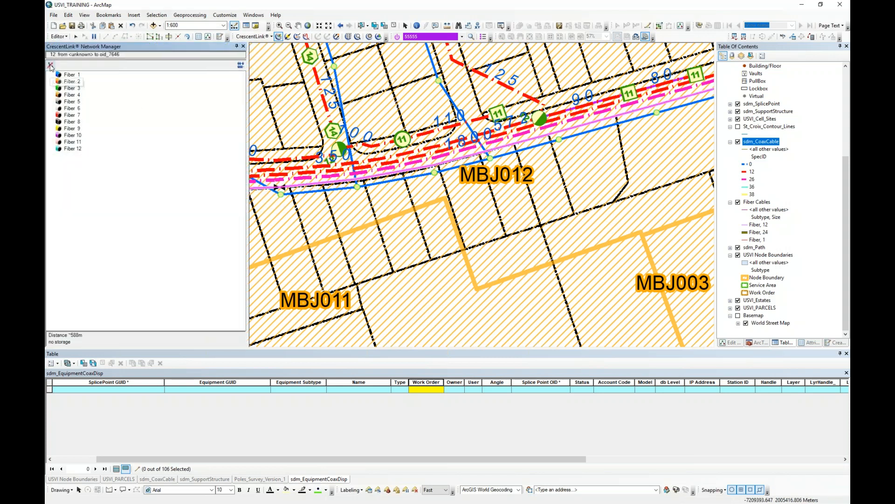
double_click(70, 75)
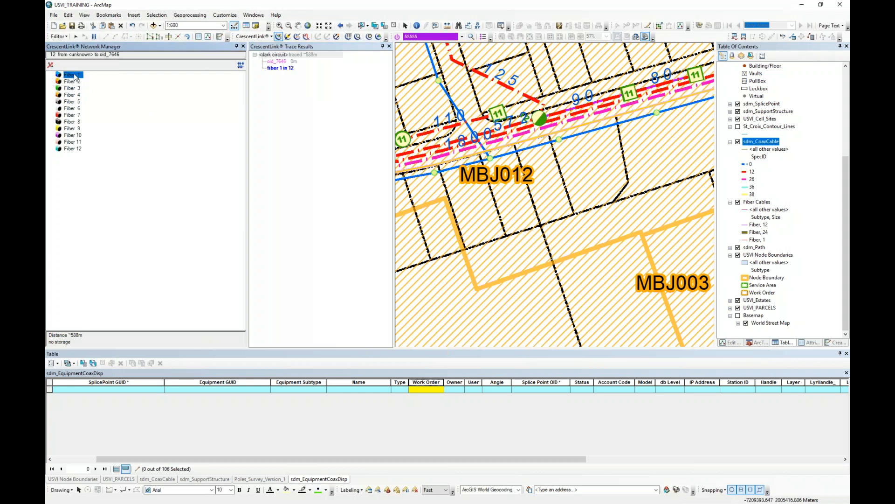
left_click(280, 68)
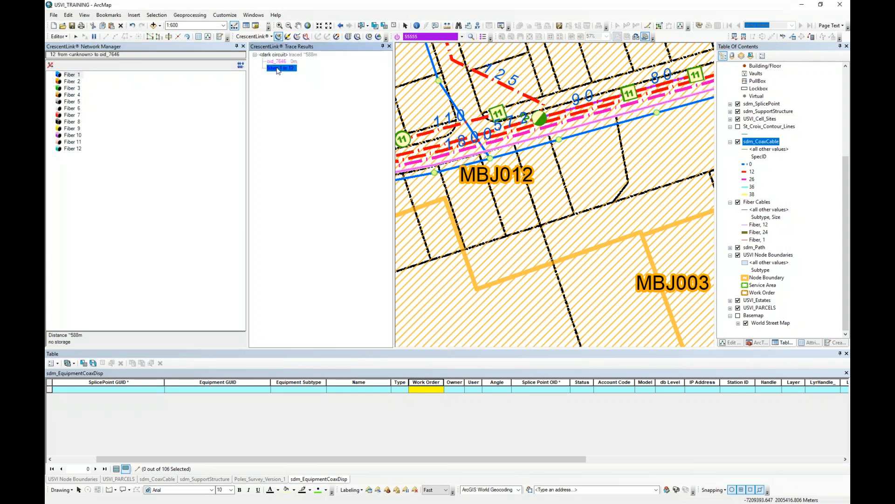
Trace Fiber 2 and Fiber 3 of the 12-fiber cable and view their route near MBJ012
scroll(527, 154, "up", 4)
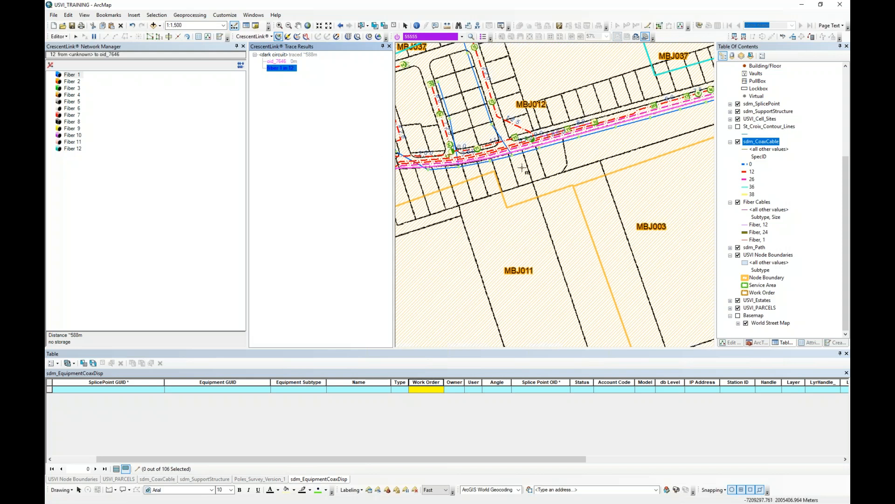
left_click_drag(528, 154, 677, 156)
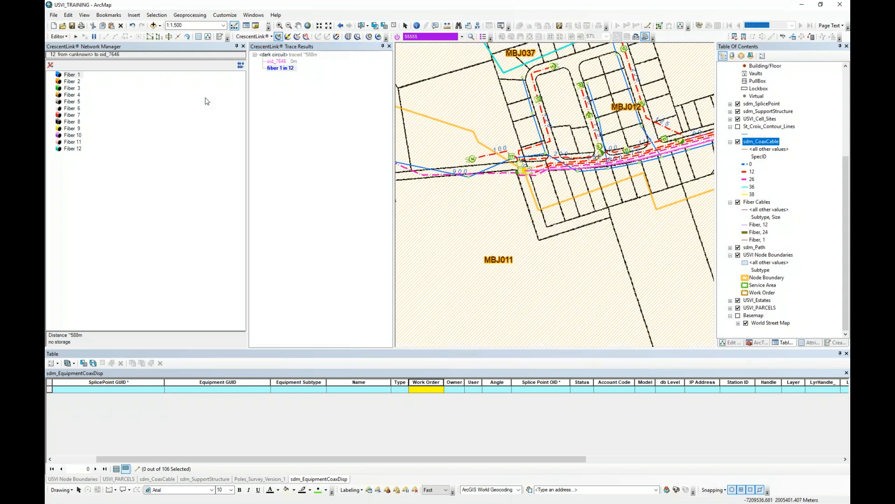
left_click(72, 82)
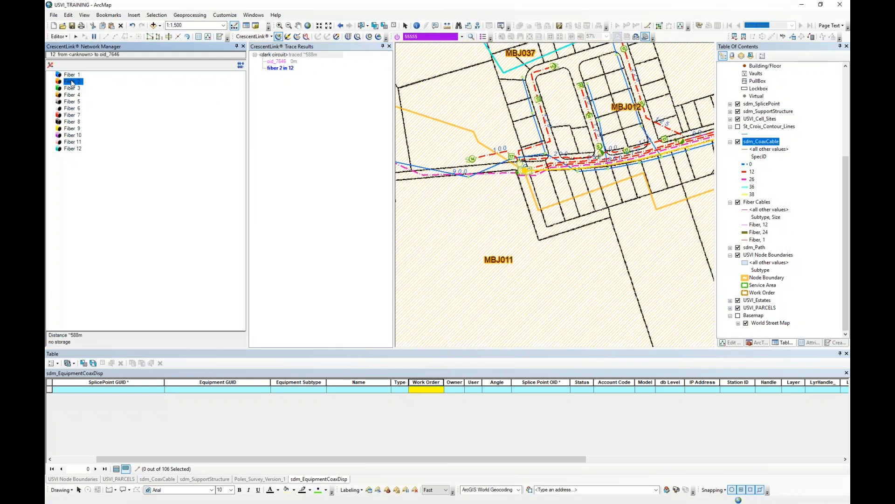
left_click(72, 88)
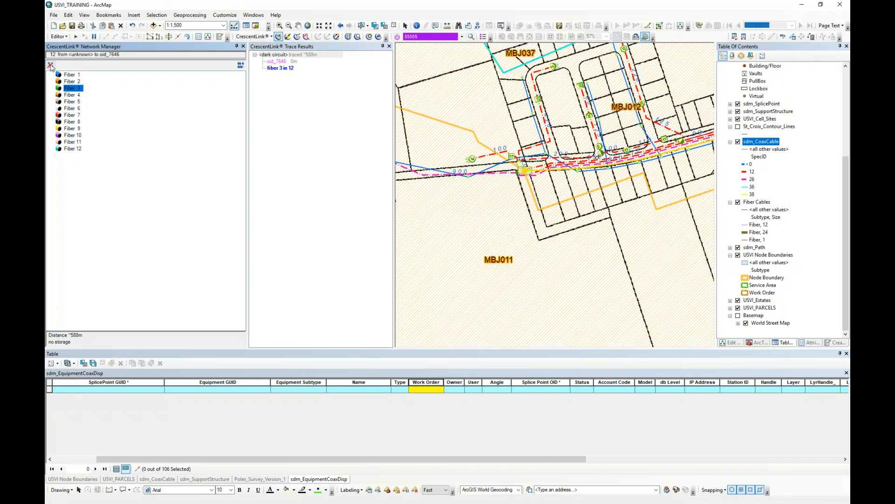
Inspect the cable's end at the node between MBJ011 and MBJ012 while tracing Fiber 1 and Fiber 2
scroll(531, 170, "up", 5)
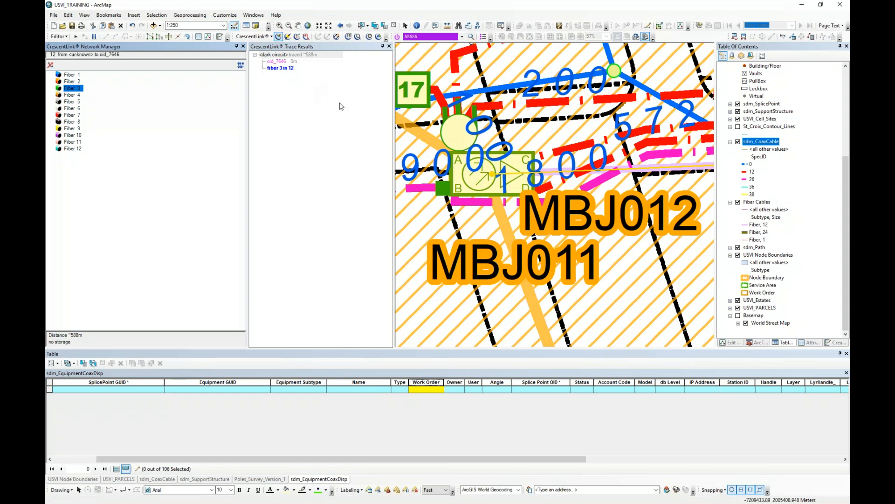
left_click(70, 75)
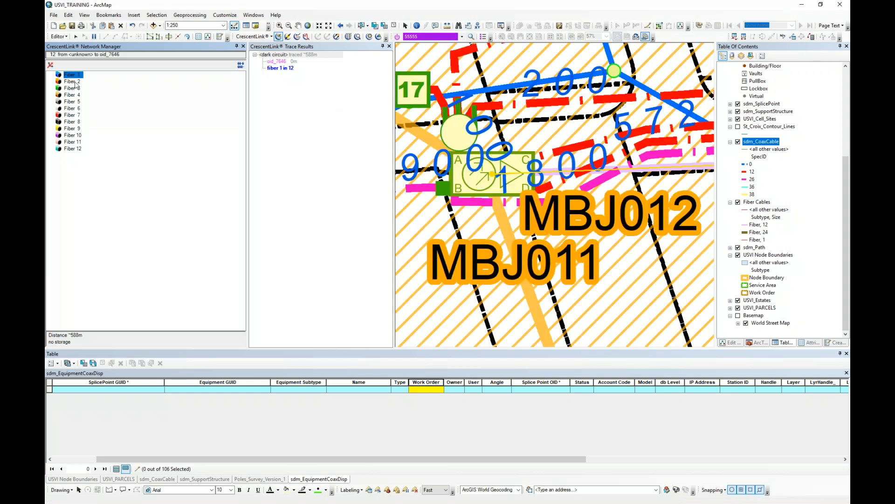
left_click(75, 82)
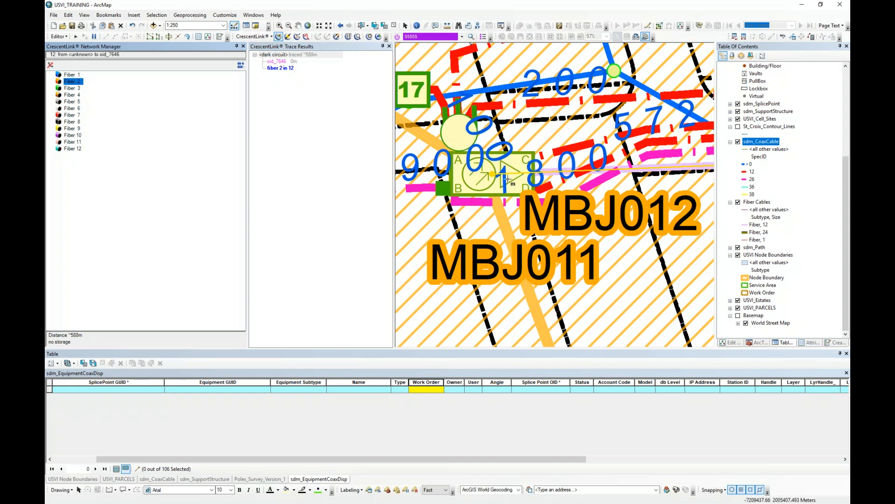
Examine the traced route of Fiber 2 along the MBJ012 cable run and the surrounding node areas, re-tracing that fiber
left_click_drag(512, 180, 594, 177)
scroll(495, 173, "up", 3)
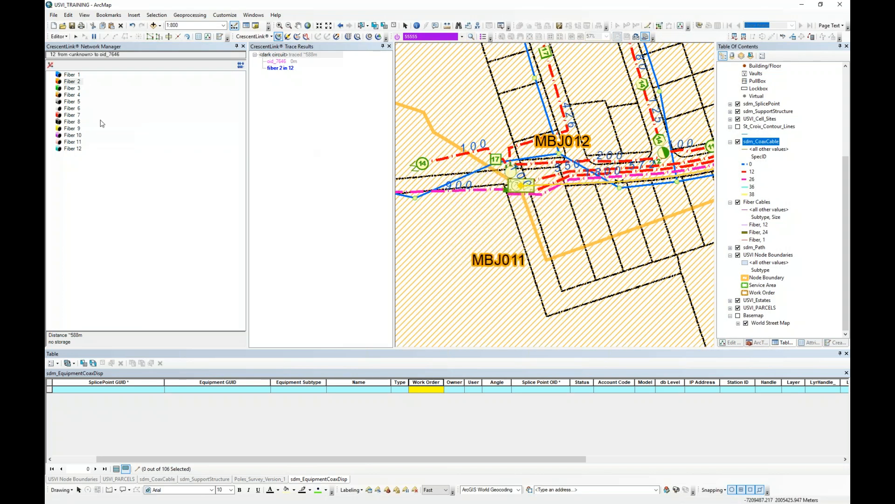
scroll(555, 167, "up", 2)
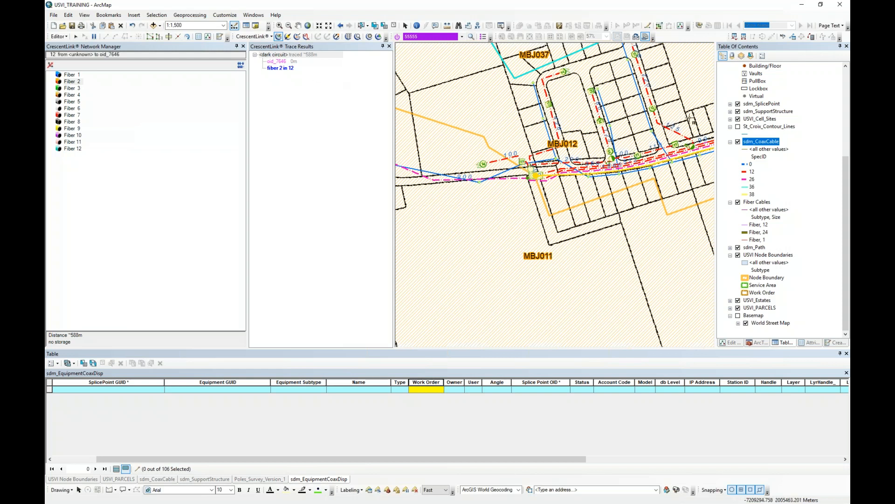
scroll(590, 174, "down", 3)
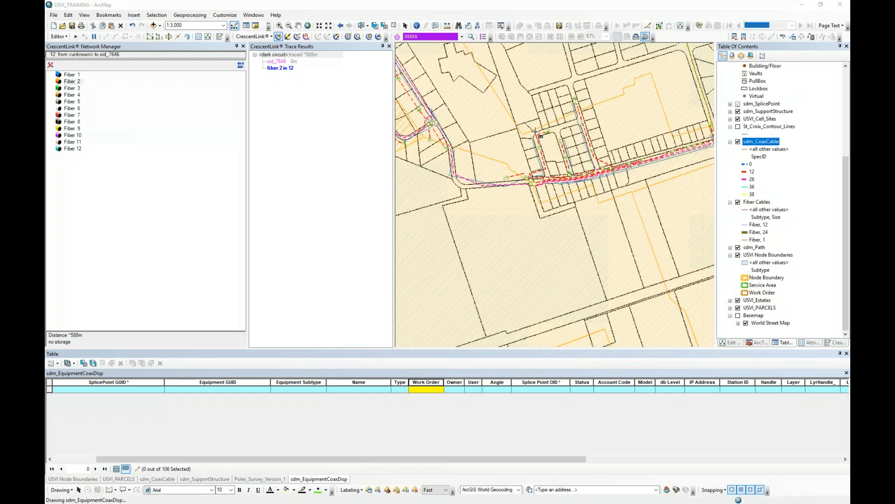
left_click_drag(628, 158, 530, 145)
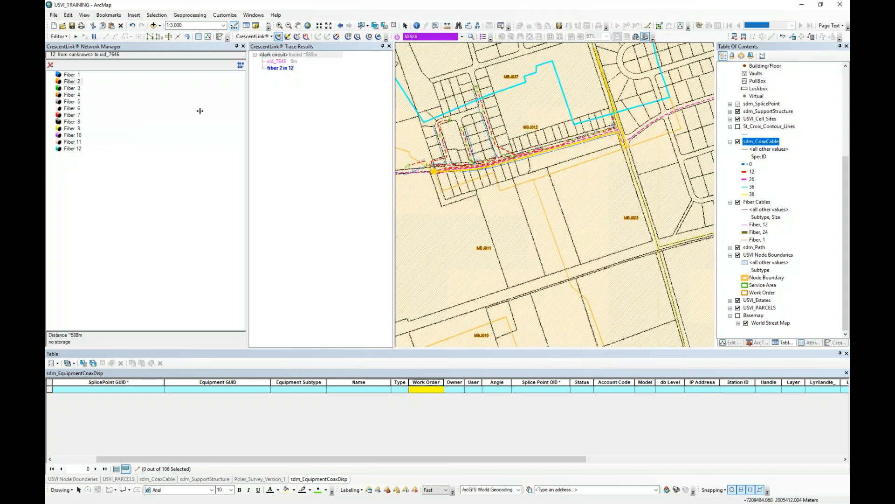
left_click(80, 82)
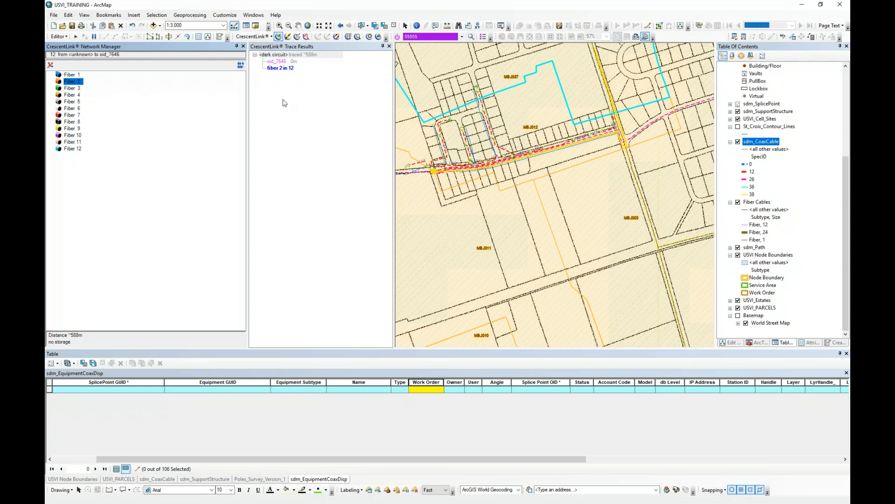
scroll(474, 134, "up", 2)
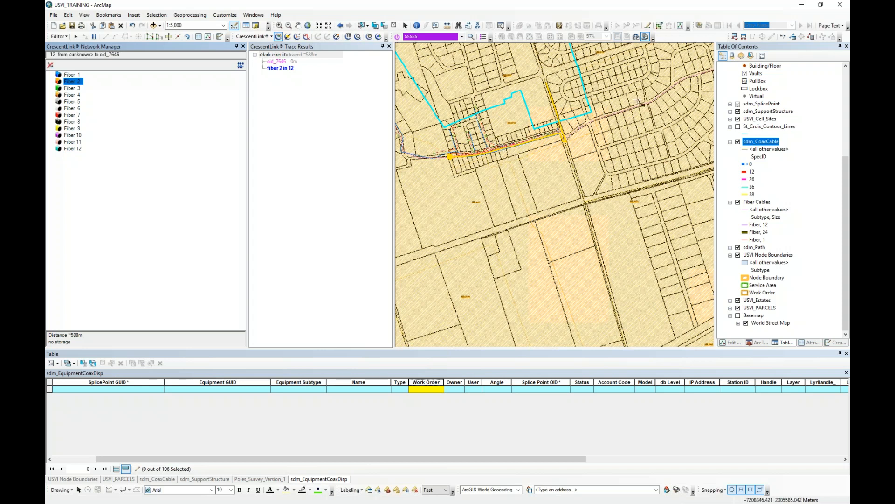
left_click_drag(522, 131, 609, 149)
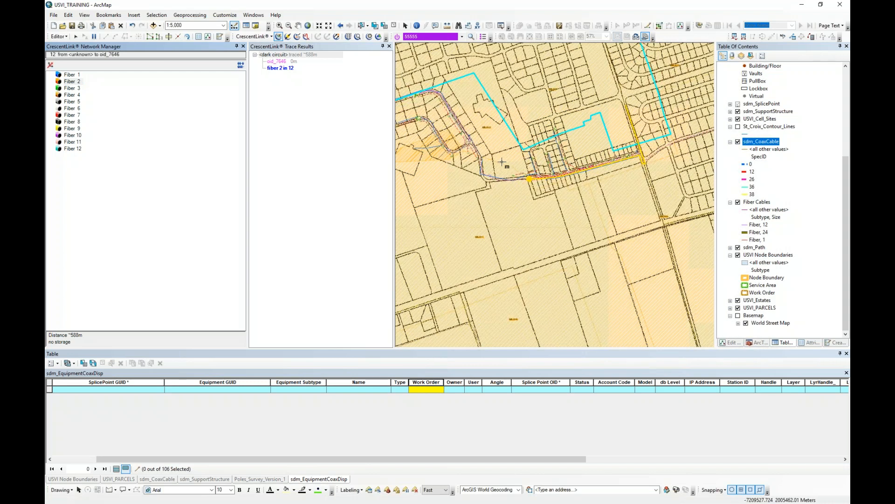
scroll(447, 136, "up", 3)
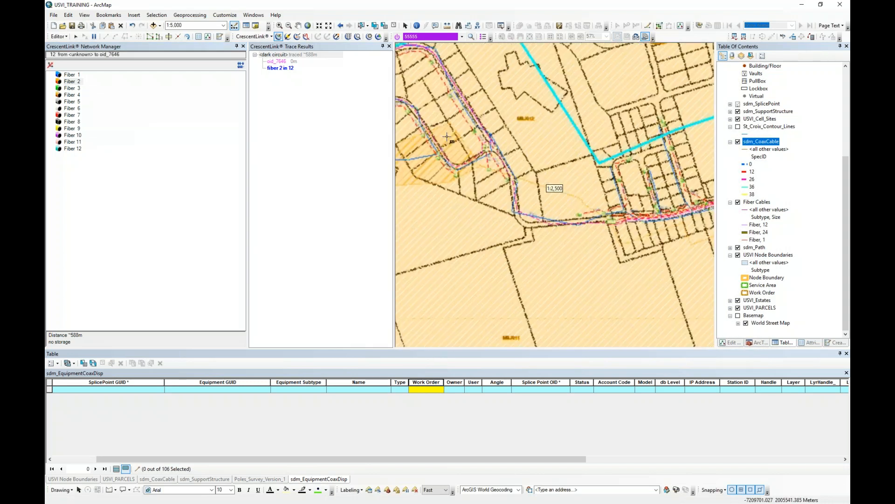
scroll(447, 136, "up", 2)
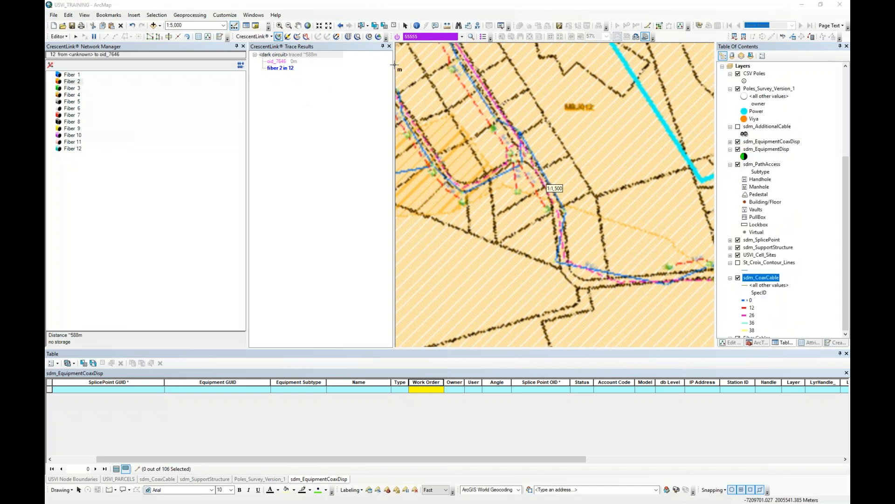
Replace the CrescentLink Trace Results and Network Manager with the Coax Designer
left_click(389, 47)
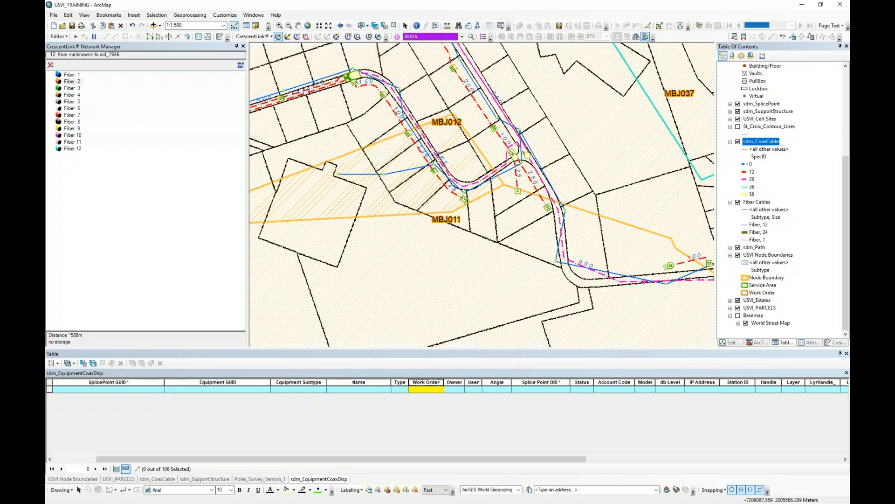
left_click_drag(251, 114, 153, 108)
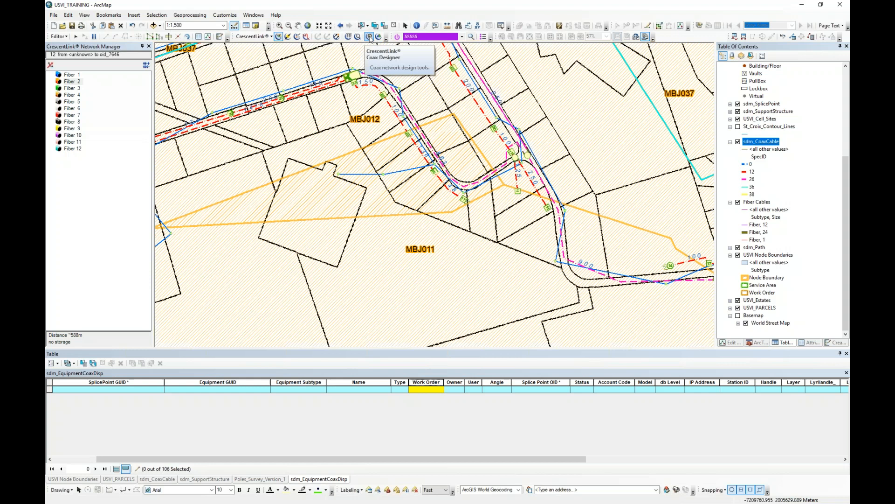
left_click(370, 37)
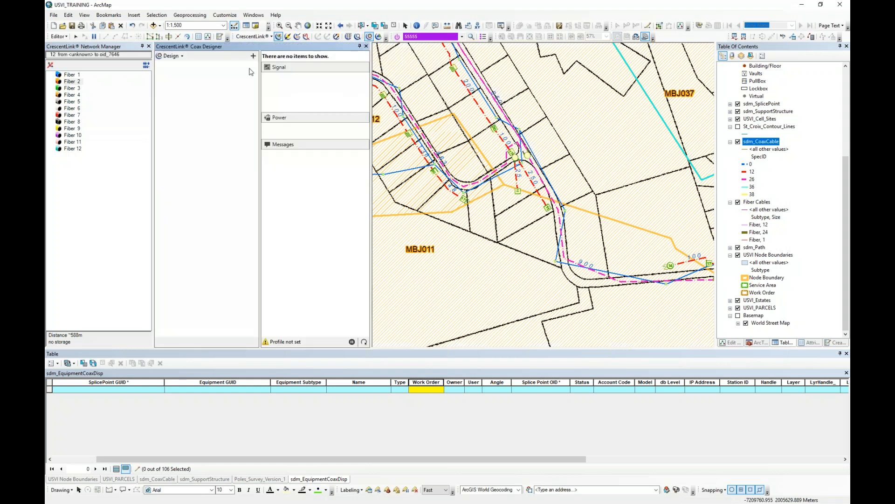
left_click(148, 46)
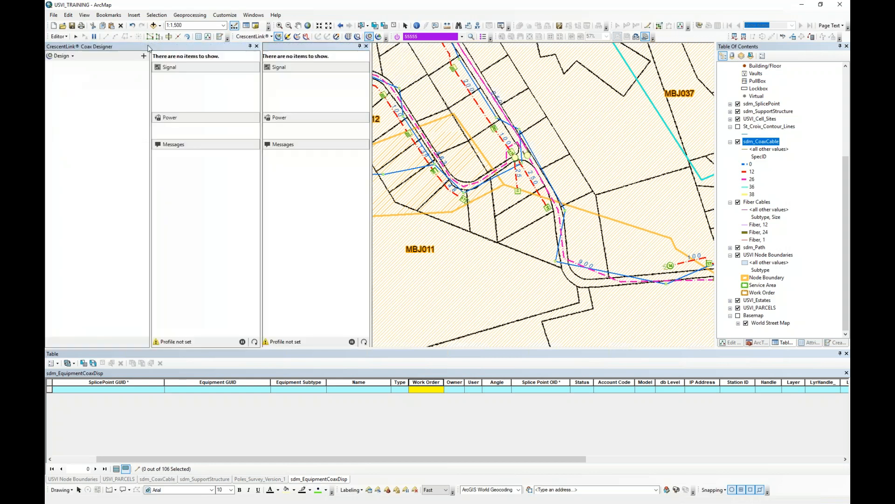
Set Profile1 as the active coax design profile
left_click(68, 56)
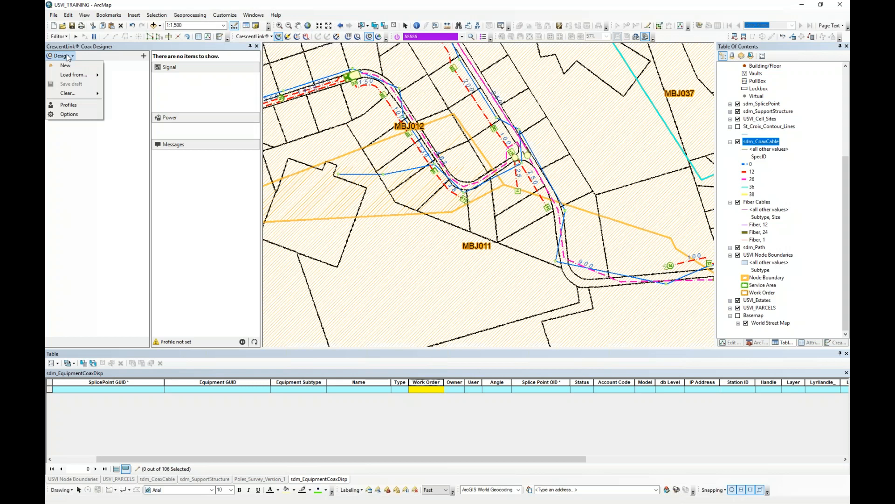
left_click(74, 105)
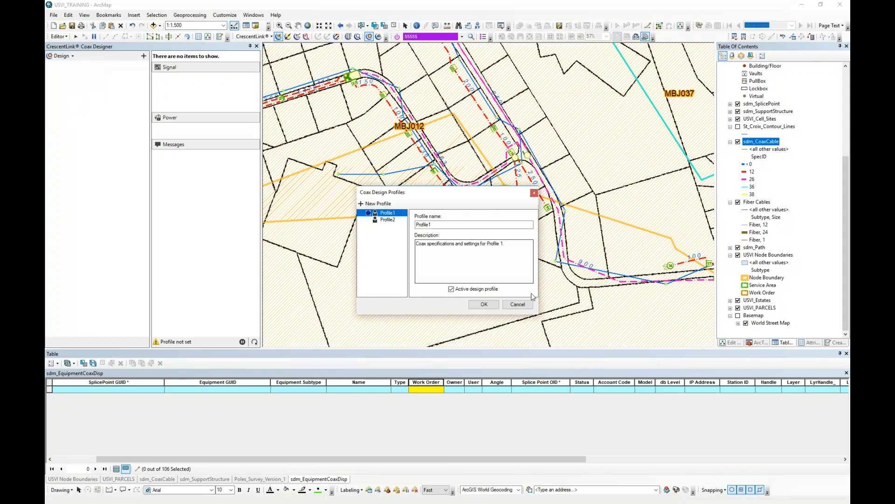
left_click(486, 306)
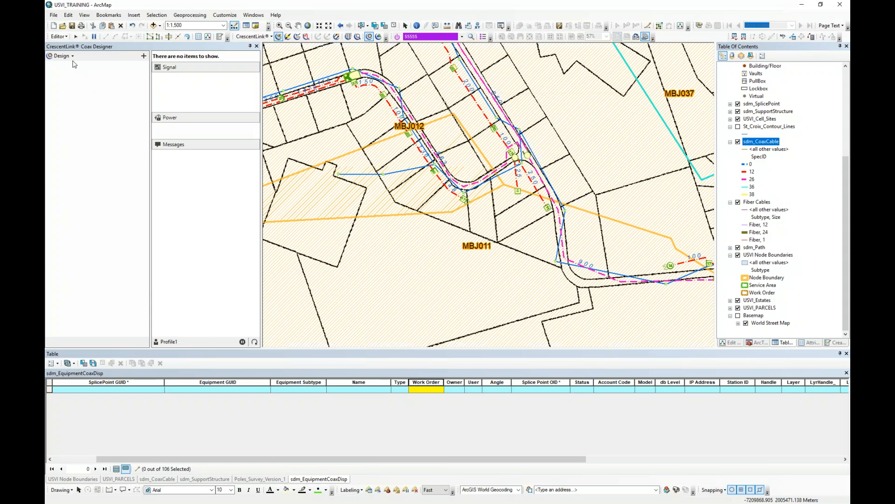
Review the general Coax Designer options for Profile1, including the choices for signal units and power interpolation
left_click(72, 57)
left_click(74, 114)
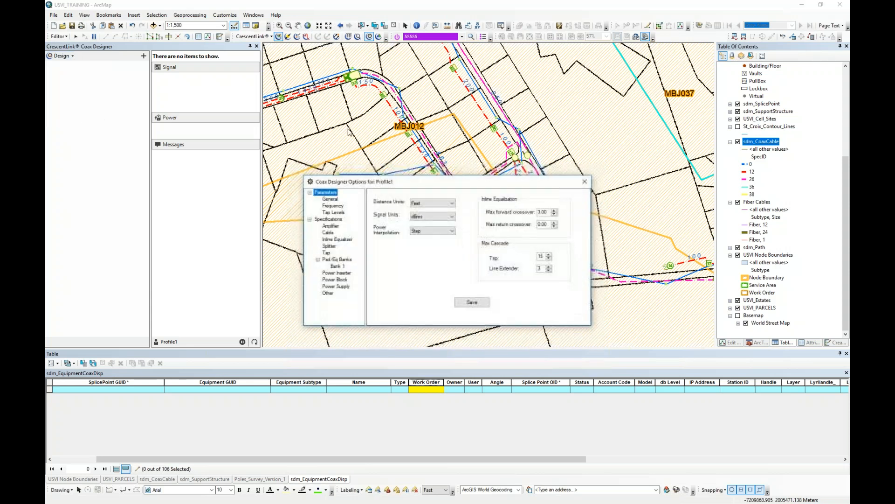
left_click_drag(458, 183, 318, 69)
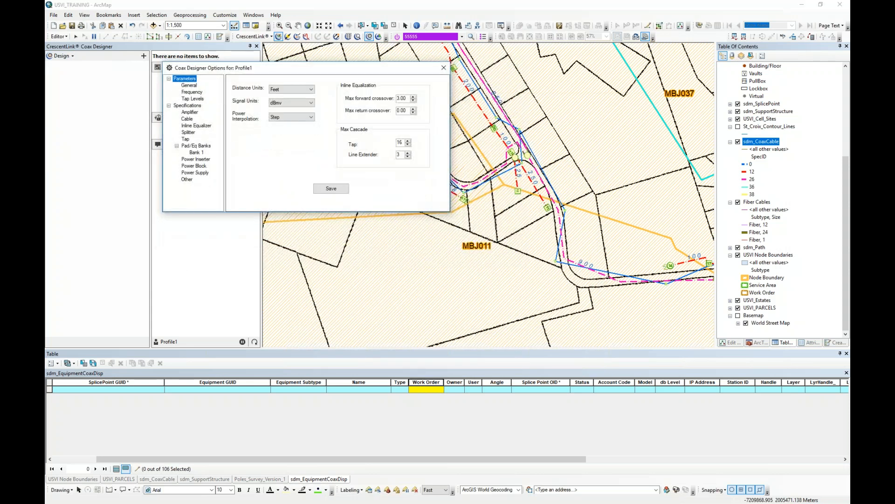
left_click(190, 86)
left_click(312, 103)
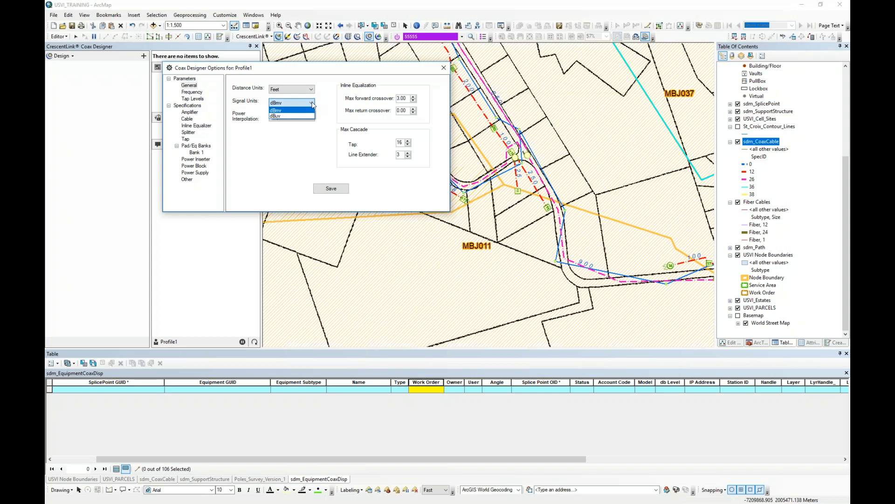
left_click(326, 102)
left_click(311, 117)
left_click(329, 114)
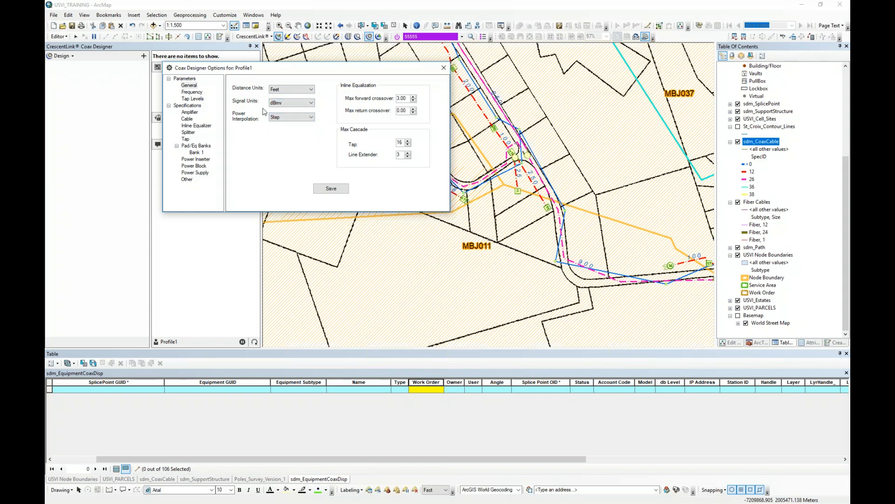
Review the tap level and frequency parameters of Profile1
left_click(196, 99)
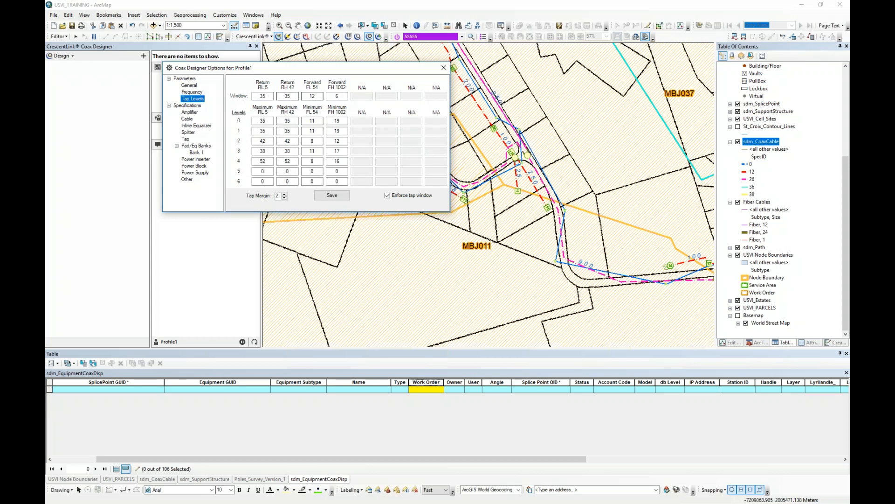
left_click_drag(347, 73, 480, 108)
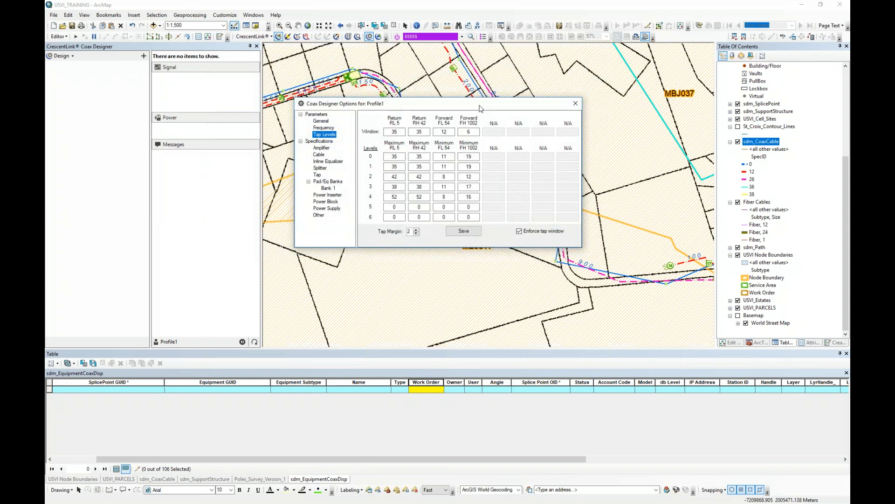
left_click(321, 128)
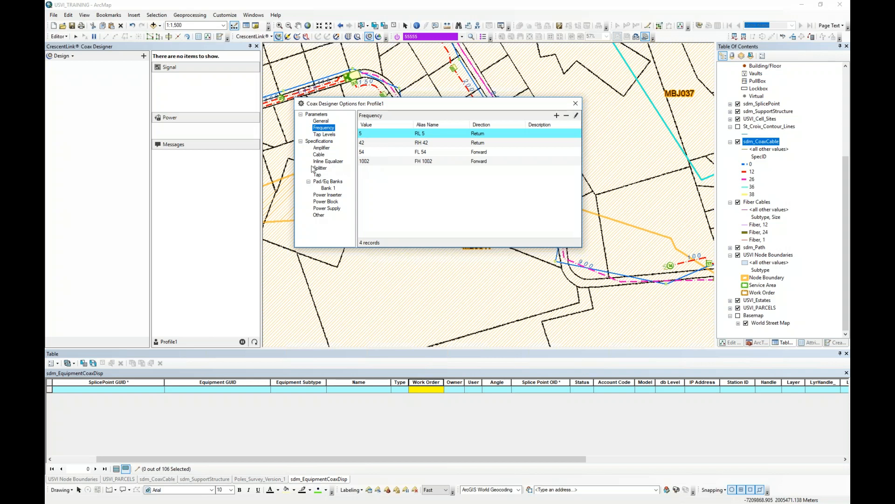
Review the general, signal, power and pad/equalizer bank settings of the OM3100 trunk amplifier in the amplifier specifications
left_click(321, 148)
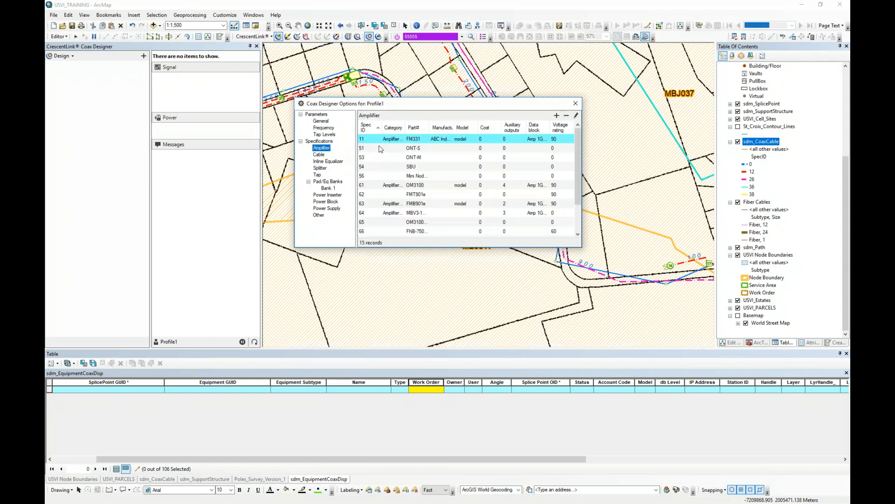
scroll(428, 158, "down", 2)
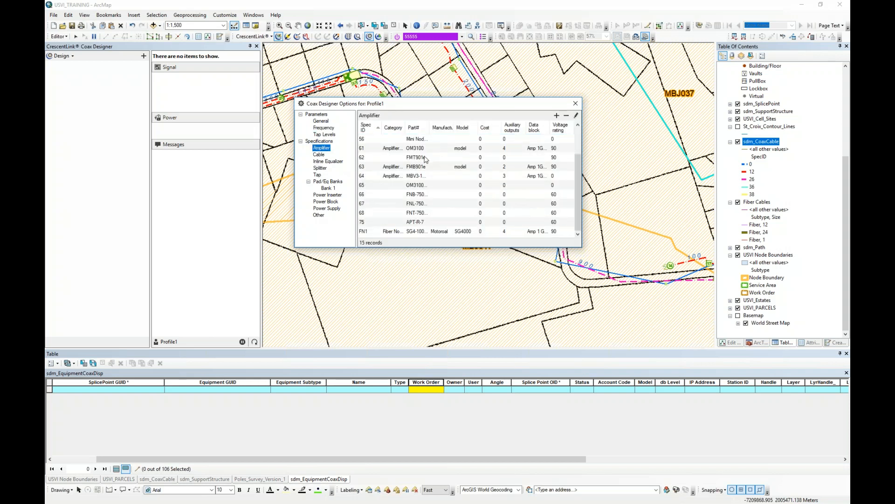
double_click(403, 148)
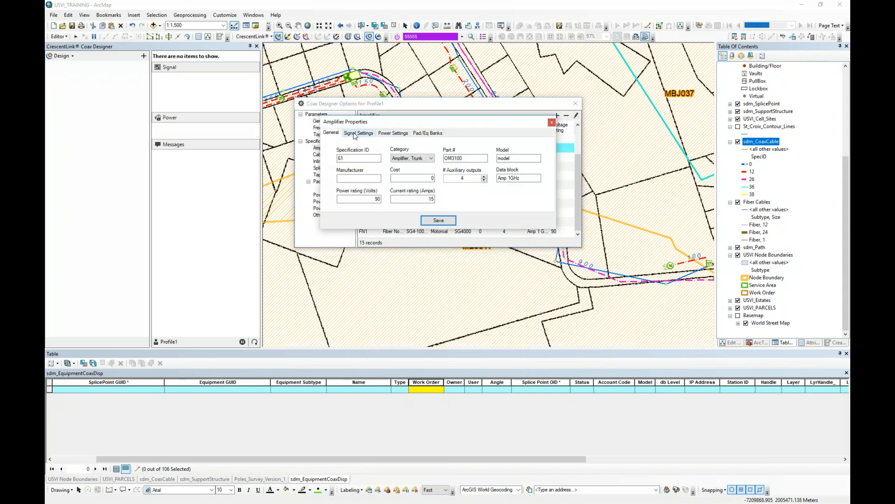
left_click(353, 135)
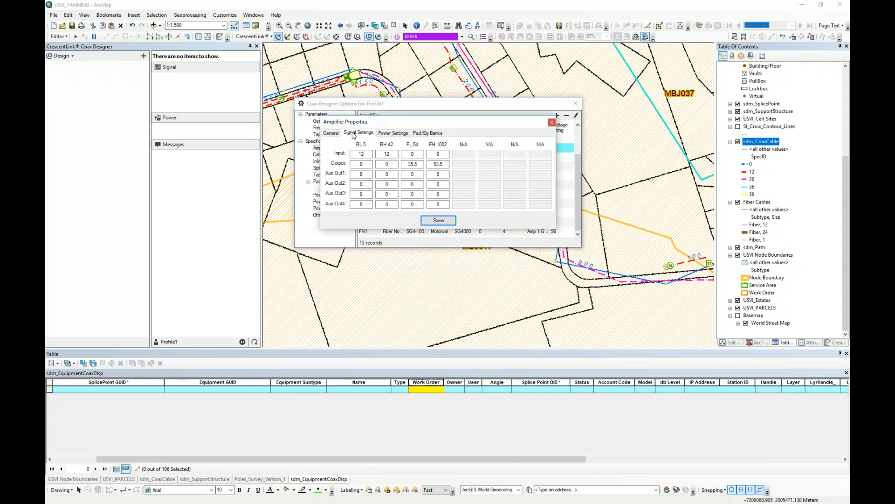
left_click(391, 134)
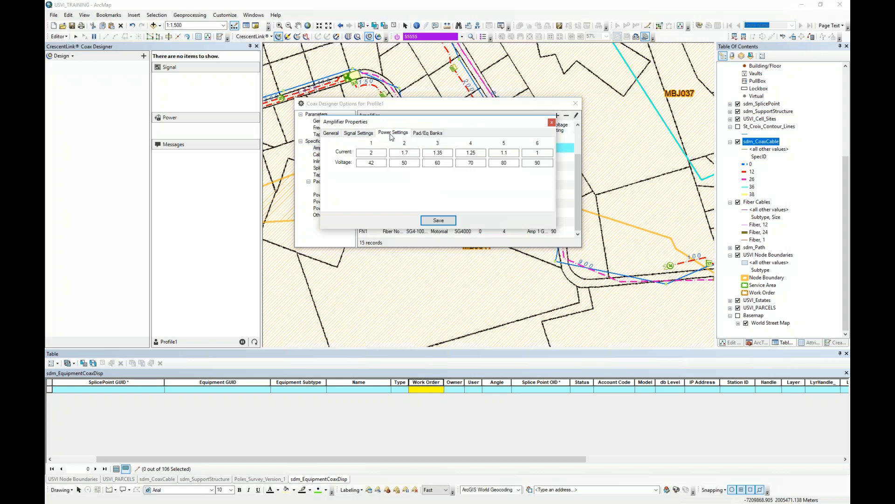
left_click(430, 136)
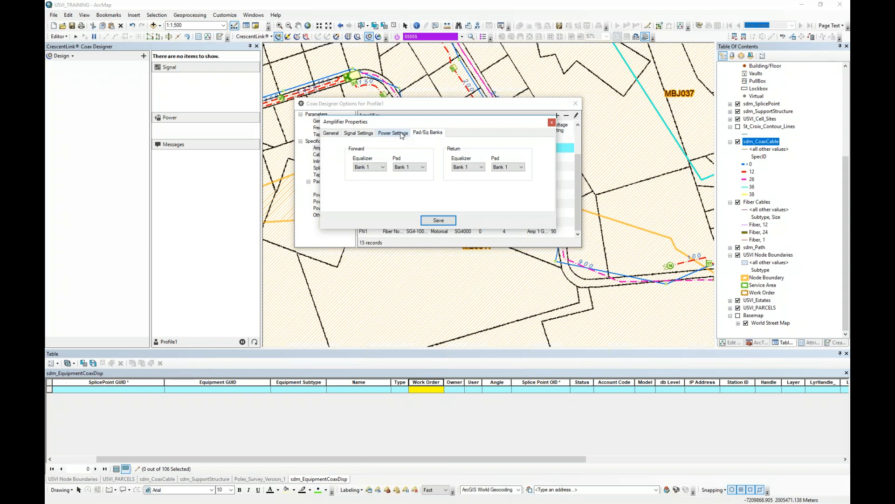
left_click(402, 135)
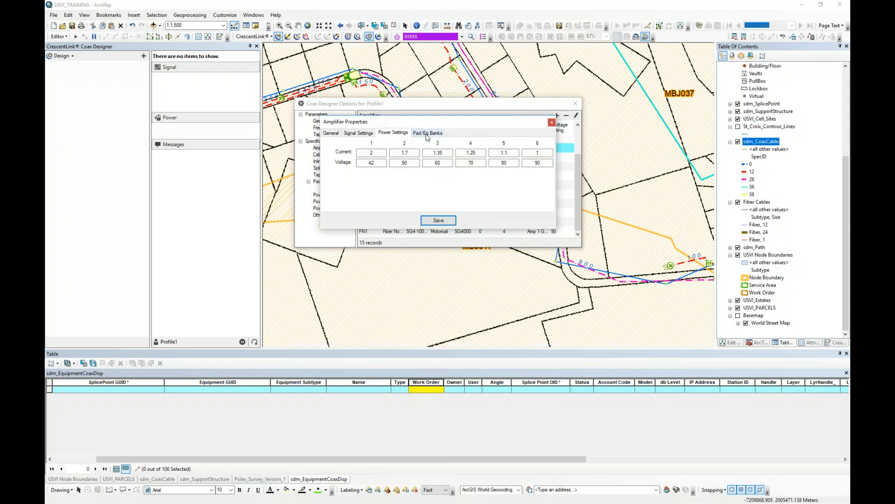
left_click(365, 135)
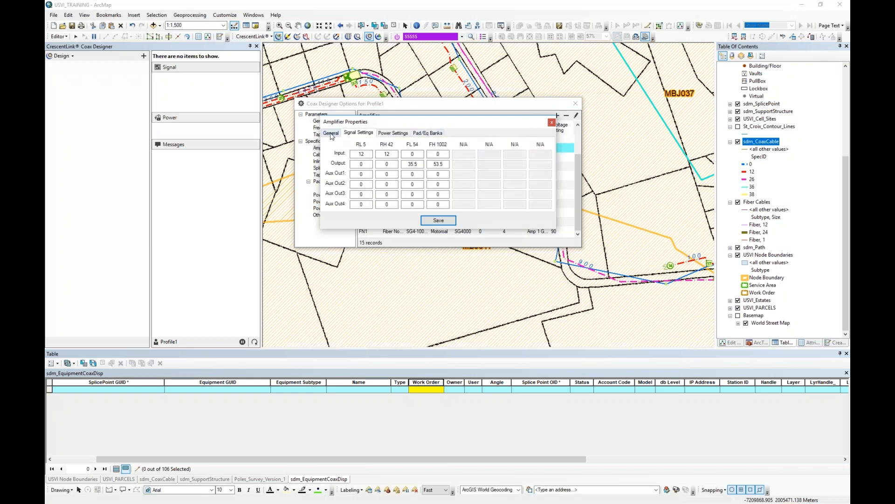
left_click(331, 134)
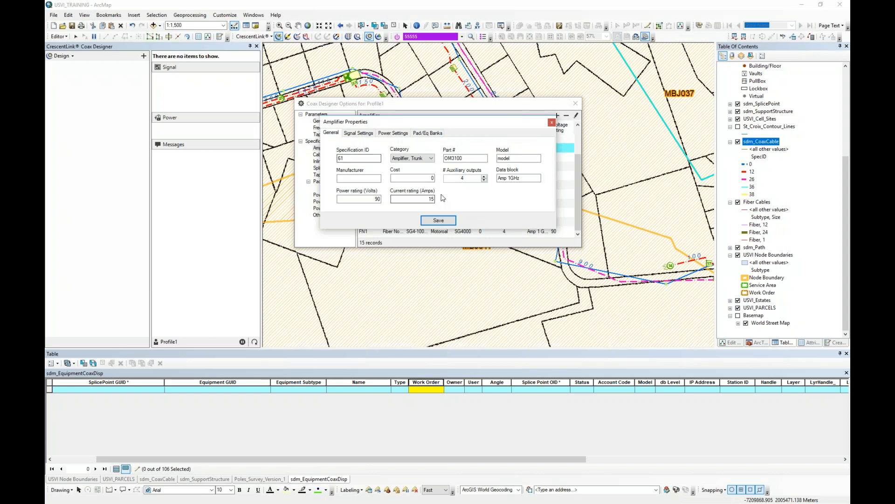
left_click(551, 124)
Widen the Manufacturer and Part# columns of the amplifier list and enlarge the Coax Designer options window horizontally
left_click_drag(474, 110, 461, 80)
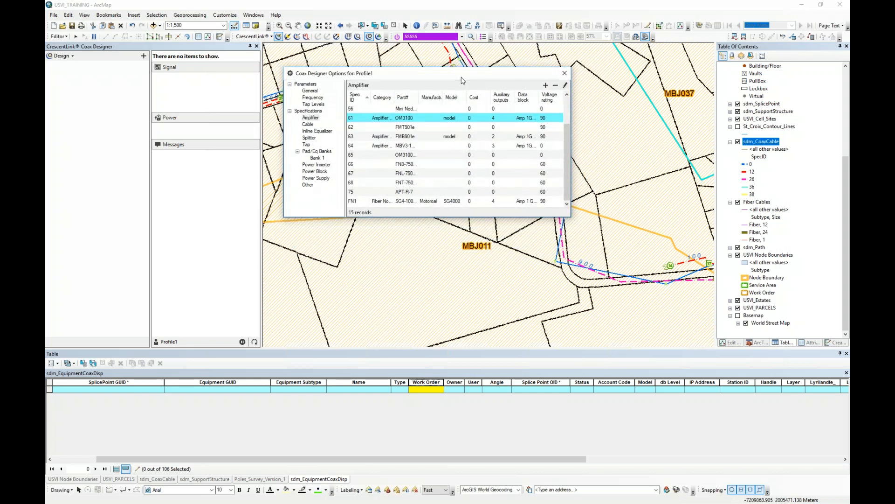
left_click_drag(442, 96, 463, 97)
left_click_drag(452, 95, 452, 94)
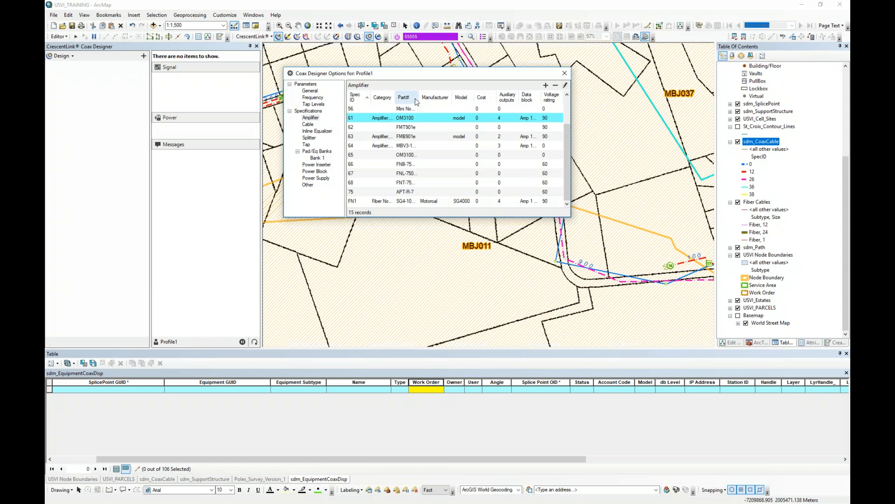
left_click_drag(416, 97, 444, 97)
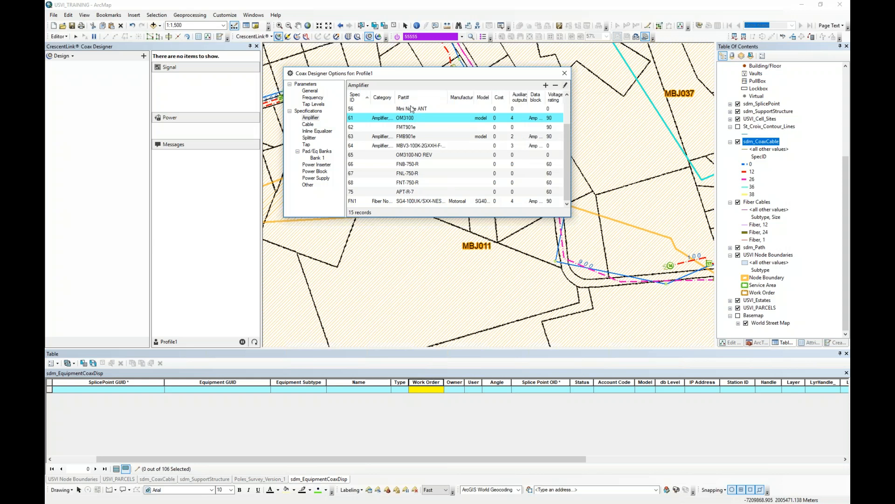
left_click_drag(572, 113, 675, 113)
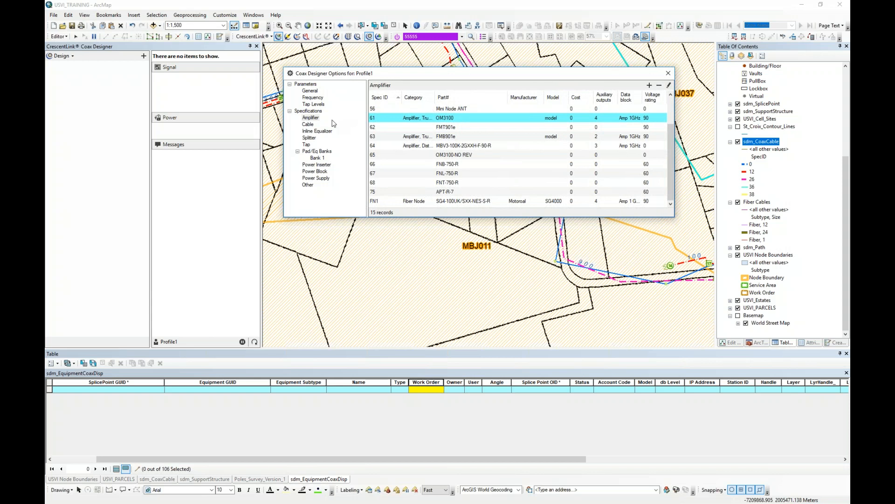
Review Profile1's cable, inline equalizer, splitter, tap, power inserter and power block specifications, then its frequency and general parameters
left_click(308, 124)
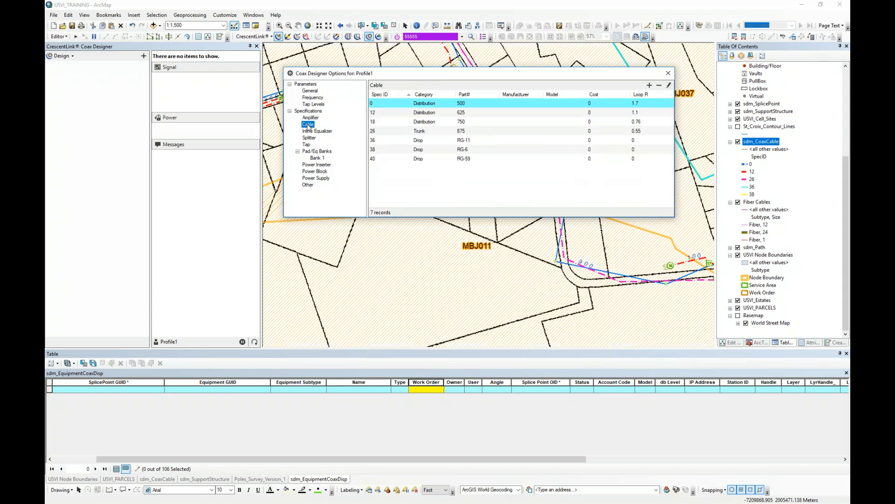
left_click(317, 132)
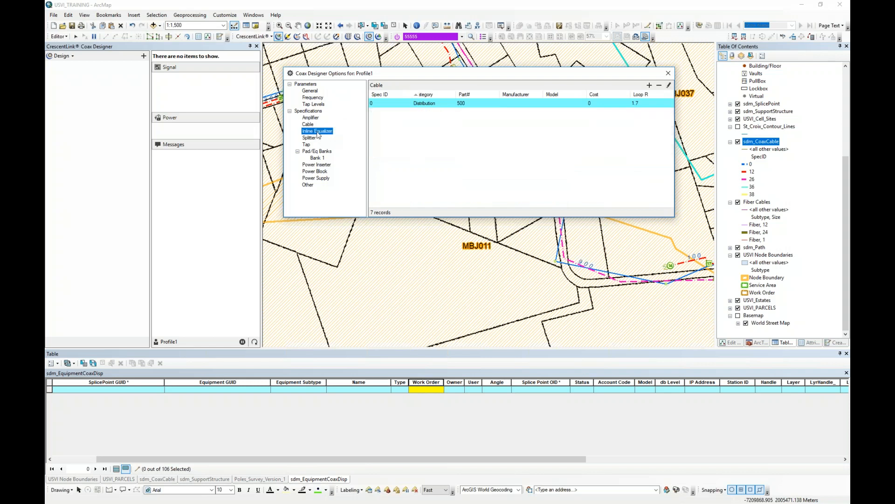
left_click(309, 138)
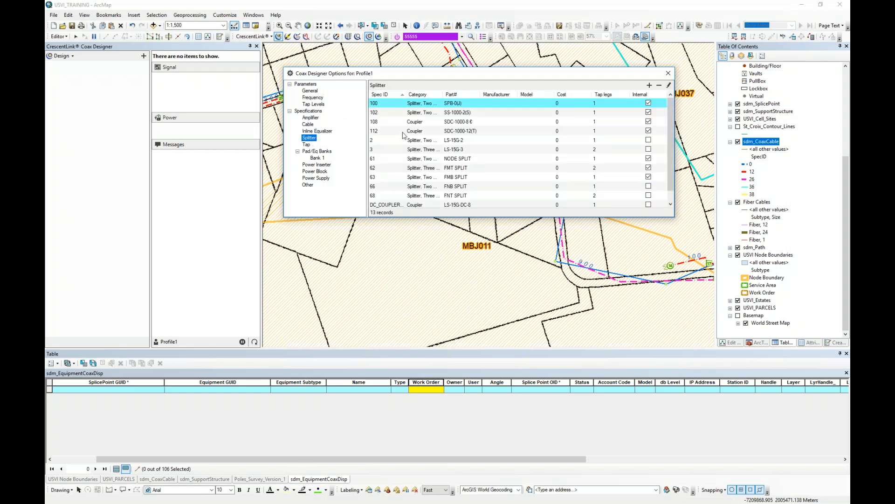
left_click(310, 145)
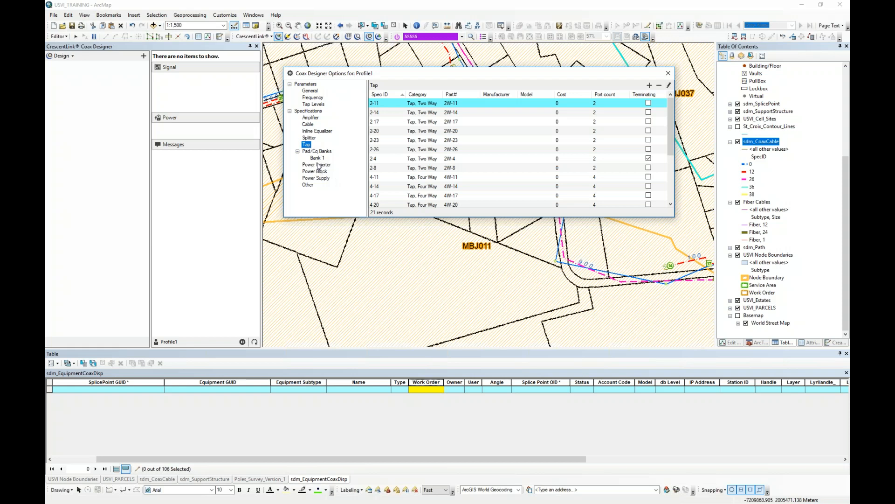
left_click(318, 164)
left_click(319, 172)
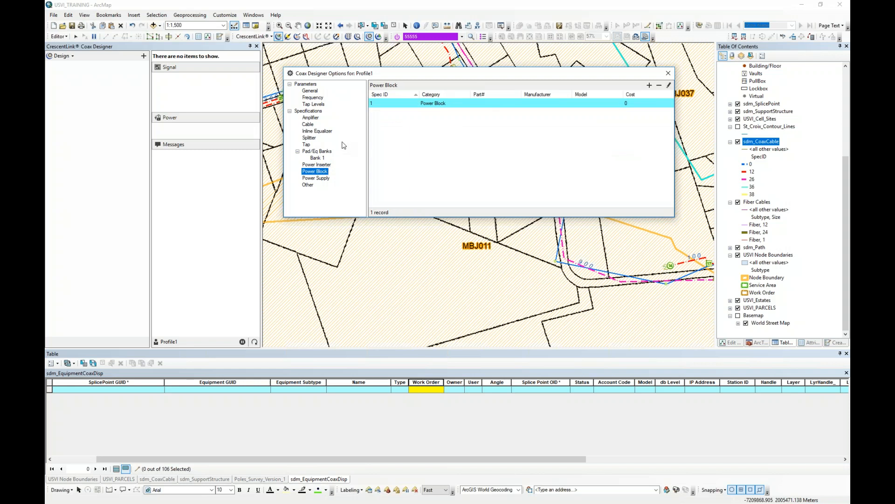
left_click(326, 165)
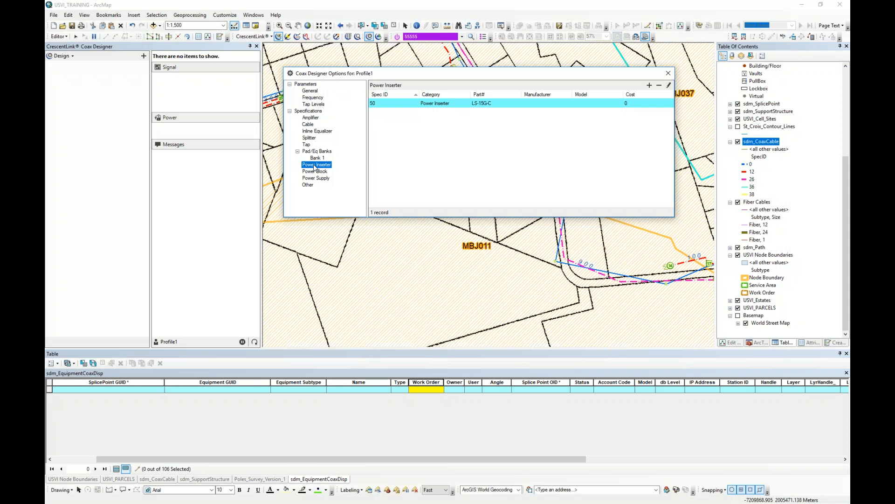
left_click(312, 98)
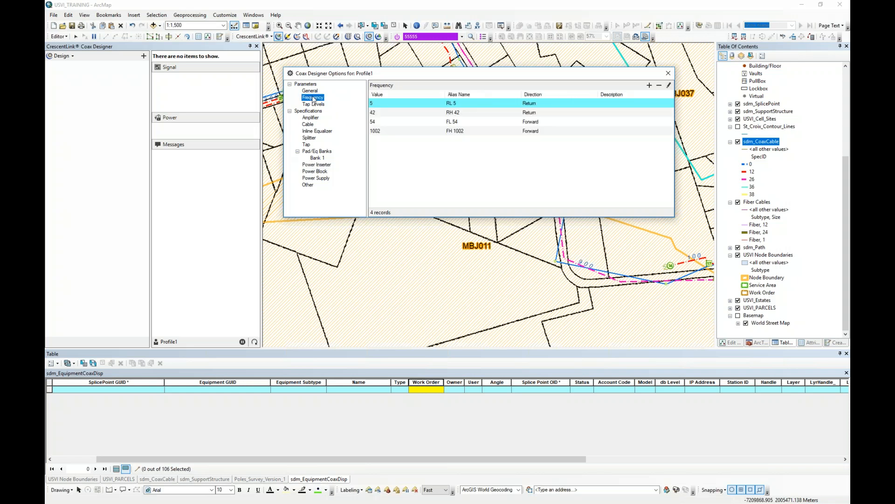
left_click(310, 91)
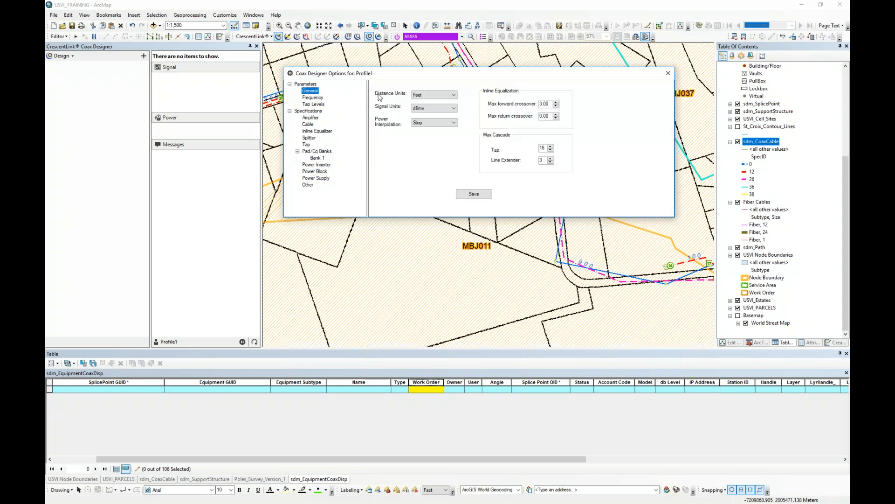
left_click_drag(412, 74, 316, 91)
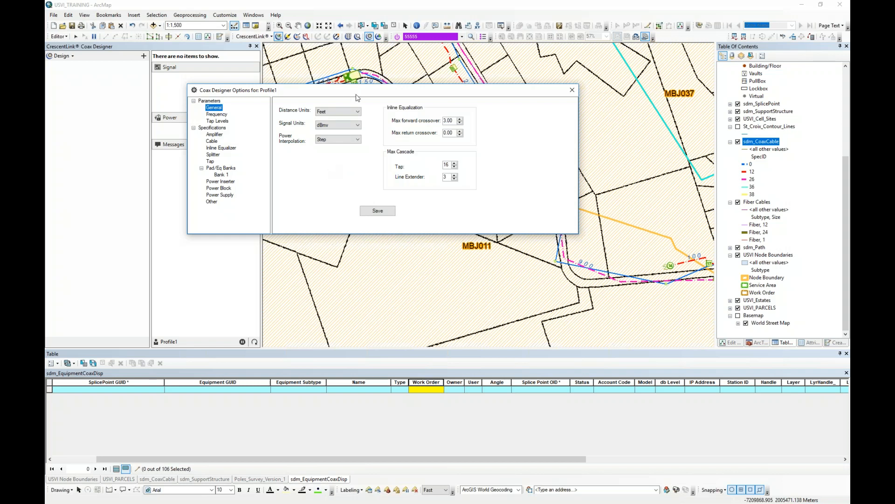
left_click_drag(358, 96, 360, 119)
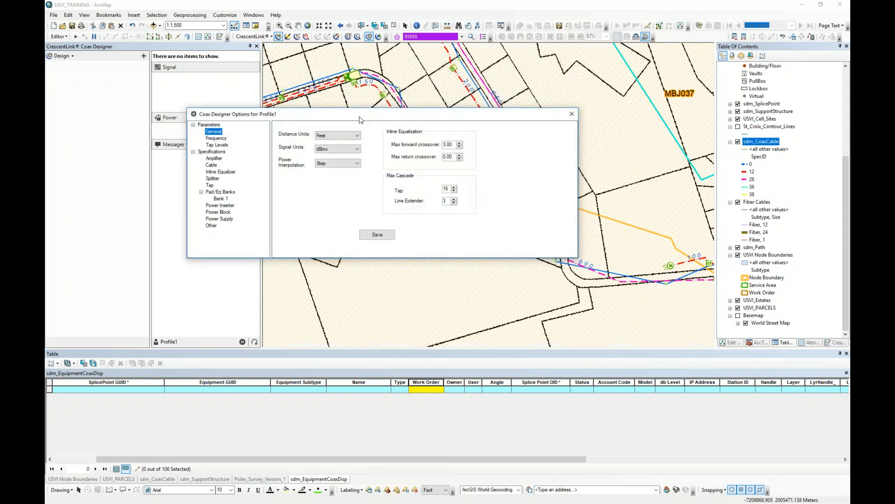
left_click_drag(360, 118, 452, 134)
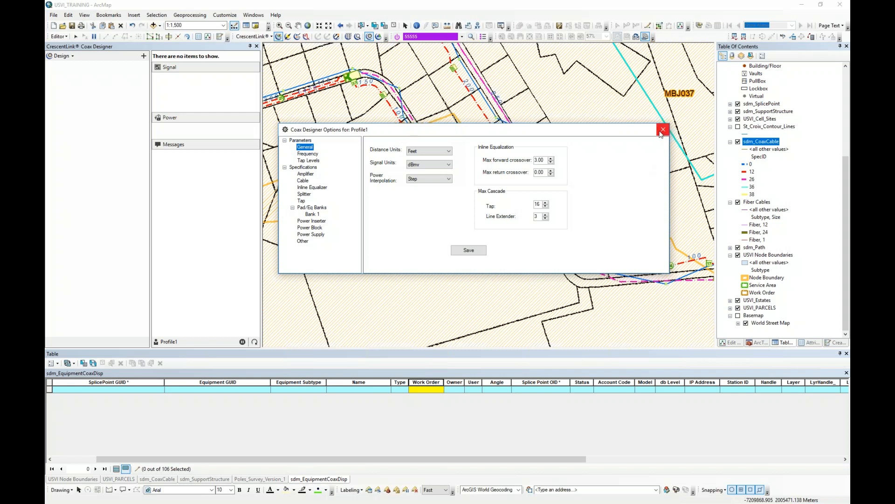
left_click_drag(578, 132, 593, 187)
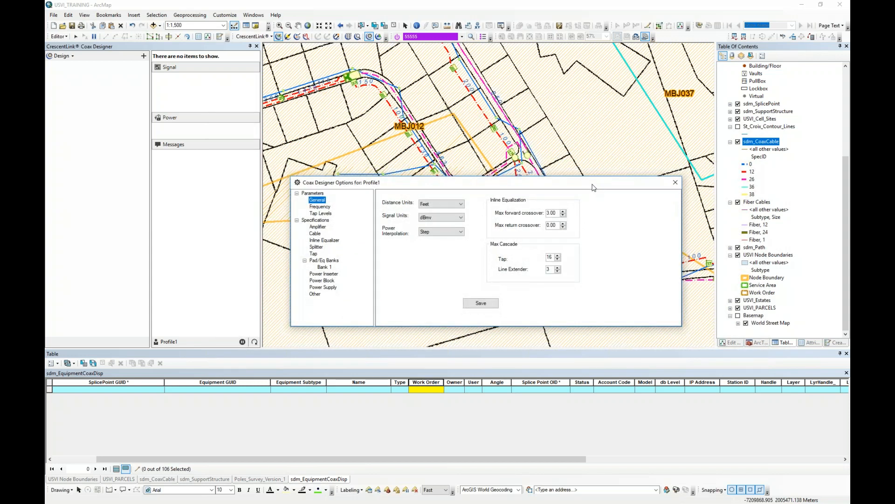
left_click_drag(594, 187, 592, 160)
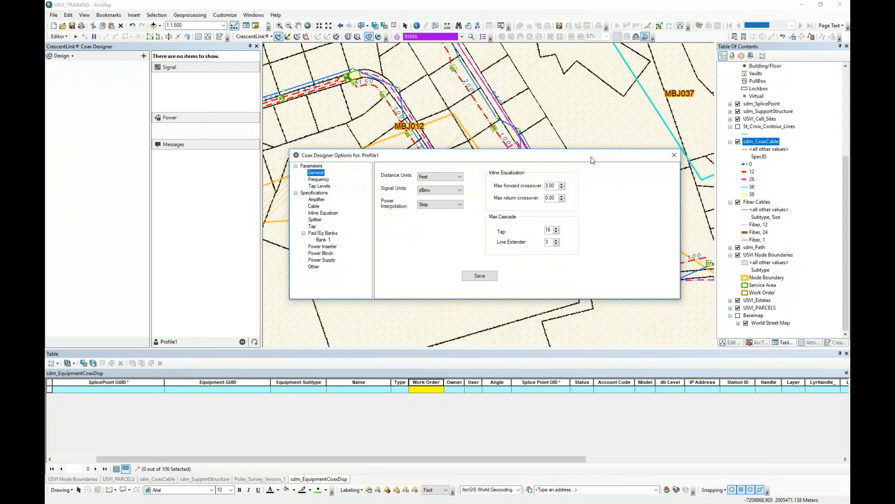
left_click_drag(591, 160, 587, 114)
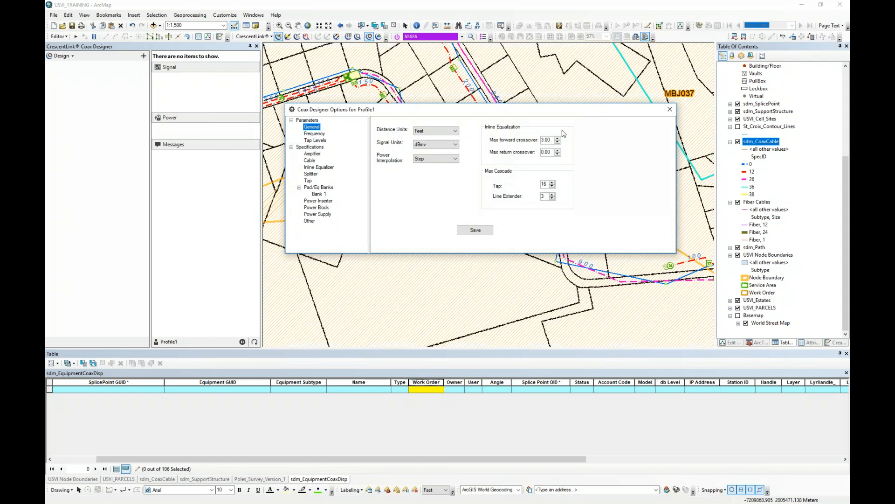
left_click_drag(515, 110, 509, 151)
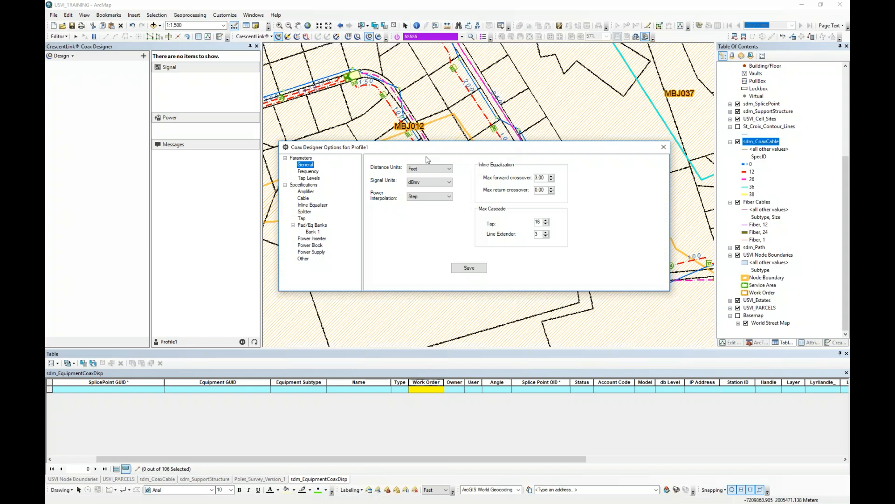
left_click_drag(357, 150, 359, 153)
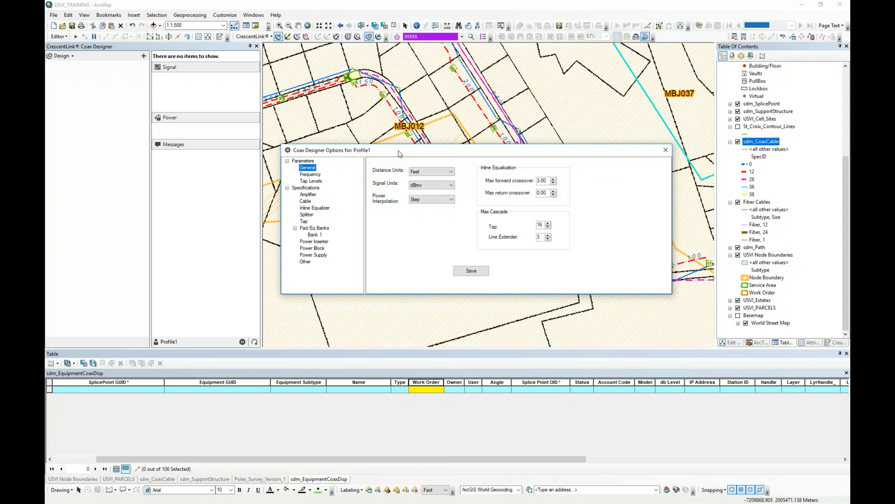
left_click_drag(399, 153, 410, 180)
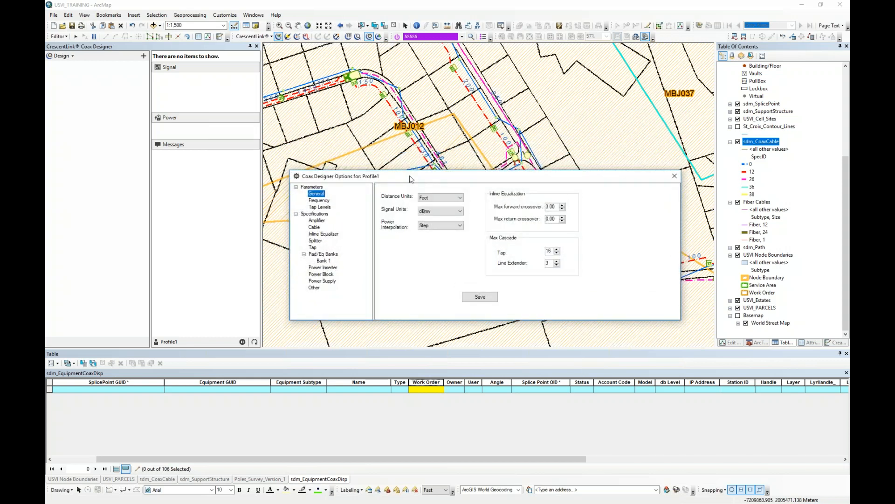
left_click_drag(412, 180, 415, 183)
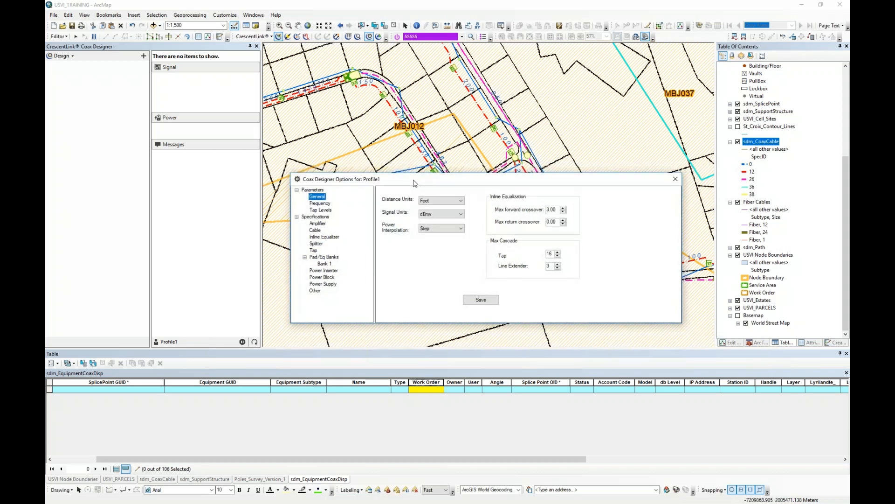
left_click_drag(414, 180, 414, 186)
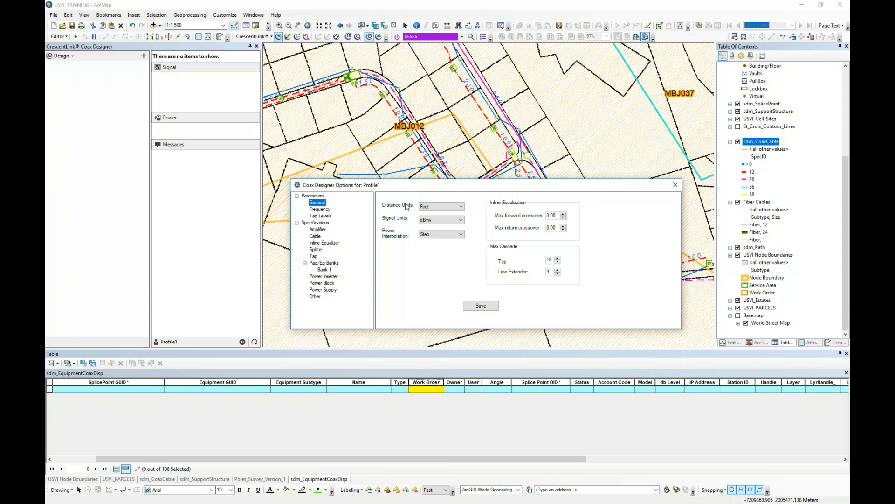
left_click_drag(407, 188, 393, 180)
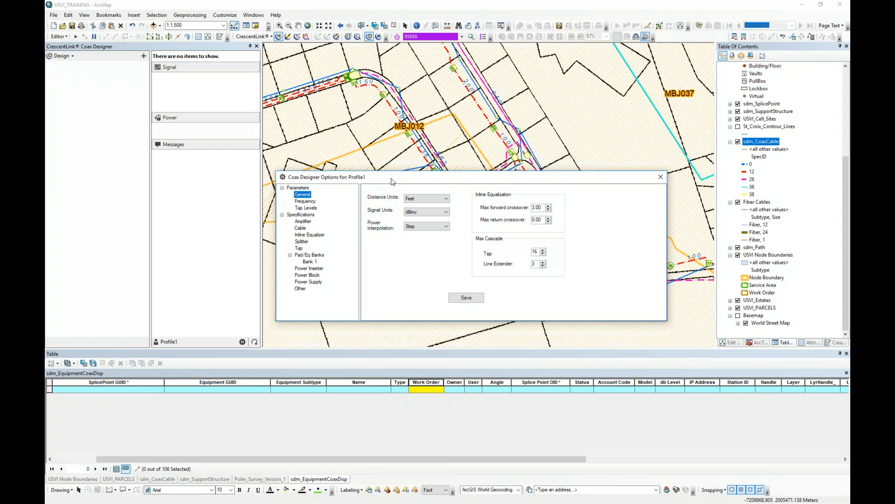
Close the Coax Designer options for Profile1 and switch to ArcMap Training.pdf in Adobe Acrobat Pro DC
left_click(660, 177)
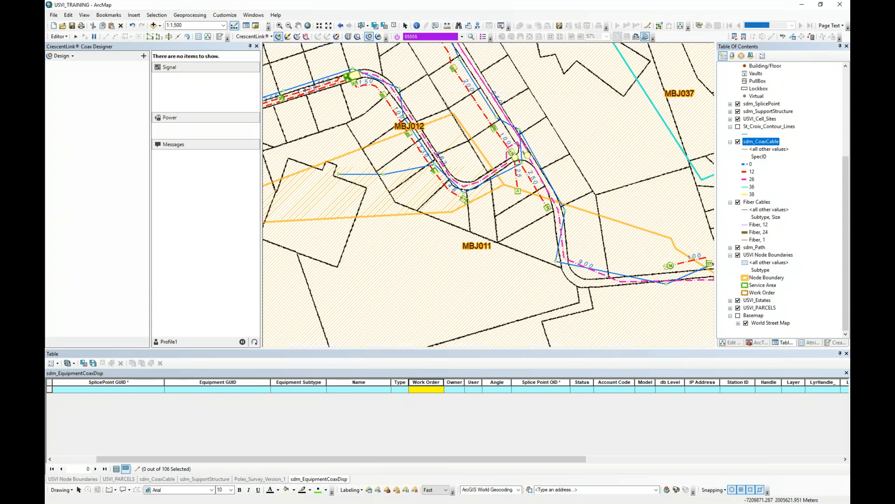
left_click_drag(46, 80, 267, 83)
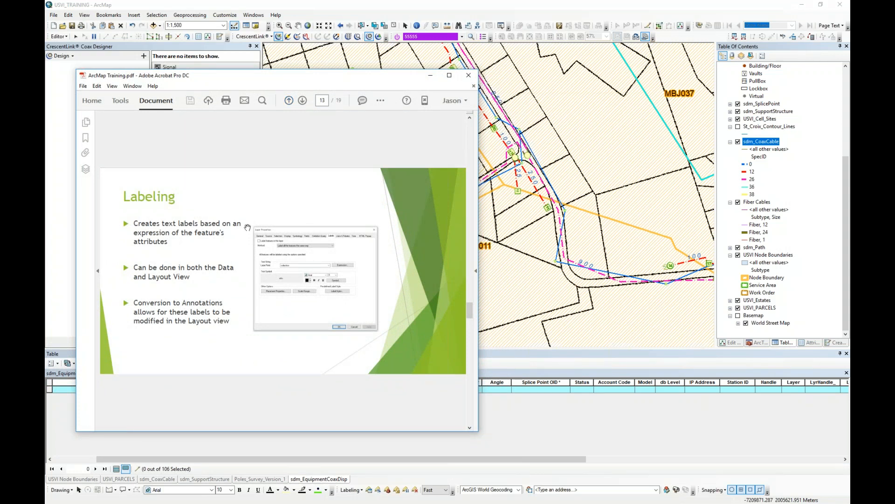
Page through the Creating Electronic Documents, Editing In ArcMap, Editor Toolbar and Useful Panes slides, returning to the Editor Toolbar slide
scroll(247, 228, "down", 1)
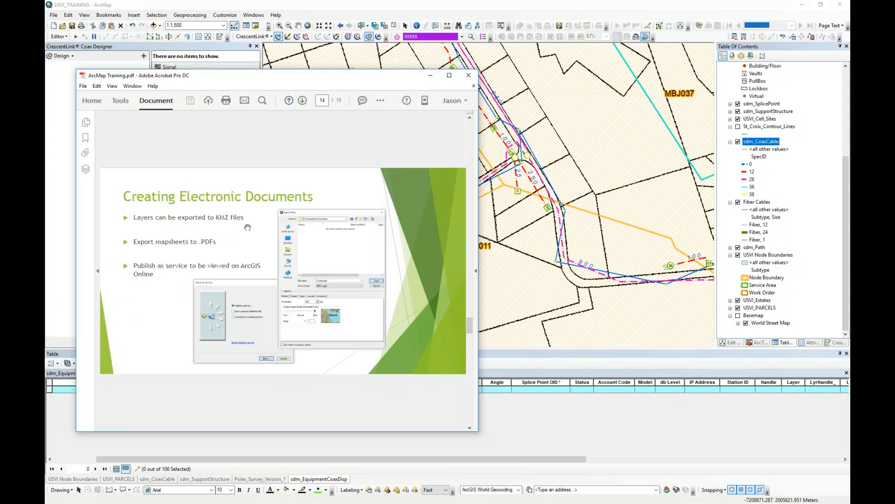
scroll(248, 228, "down", 1)
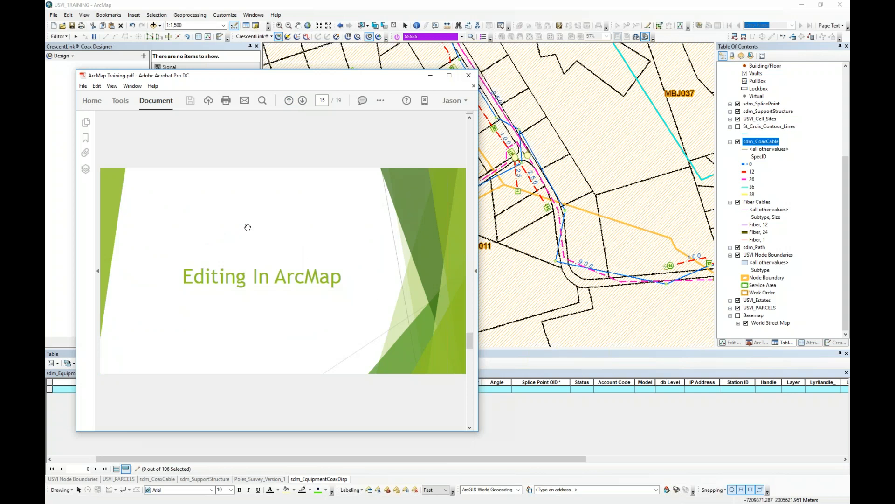
scroll(248, 227, "down", 1)
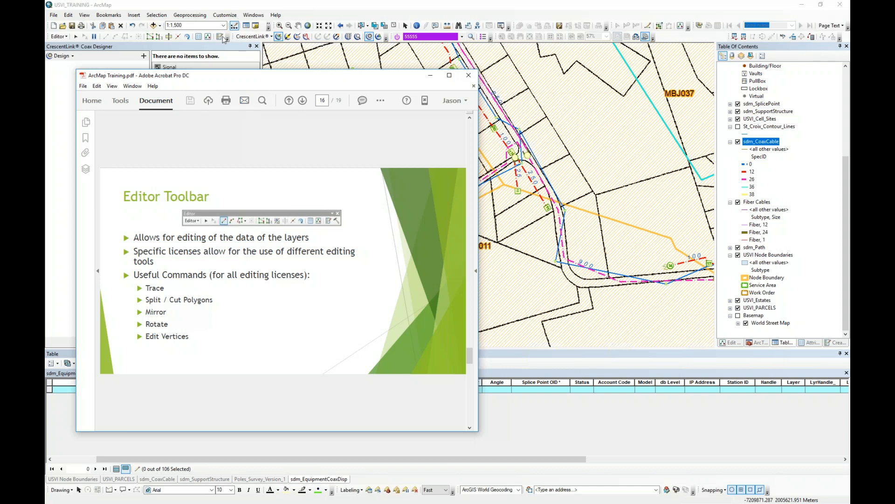
left_click_drag(241, 82, 258, 74)
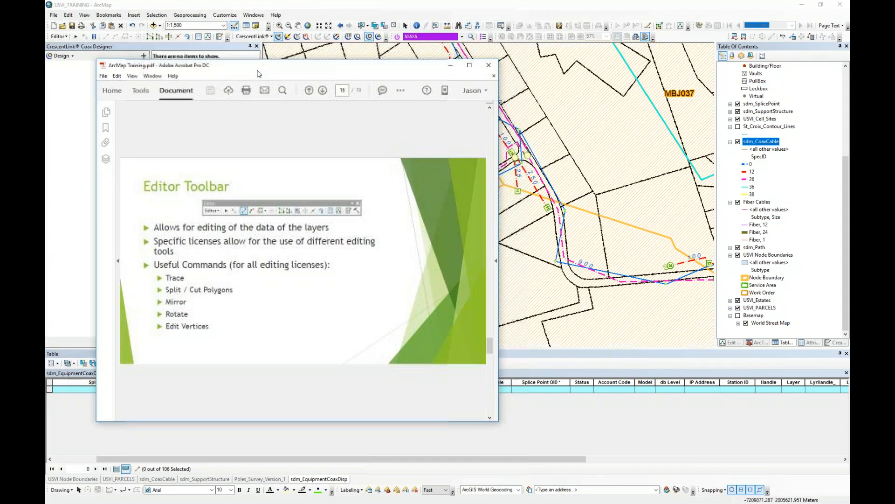
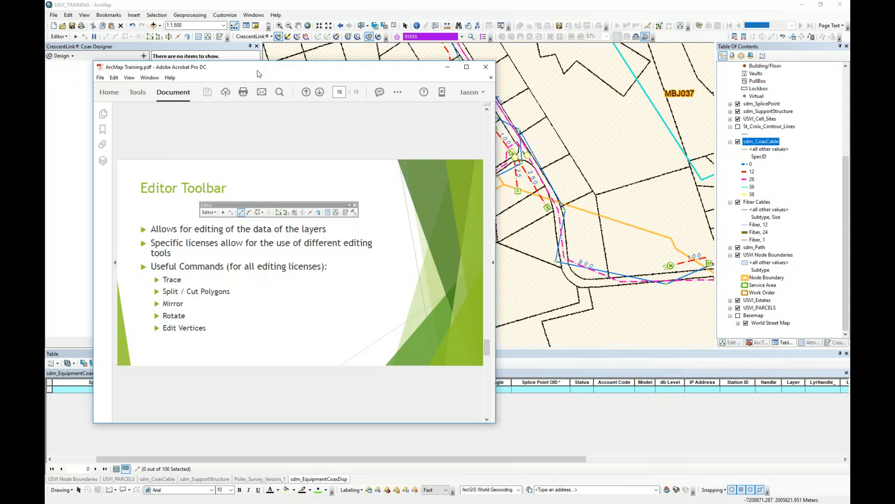
left_click_drag(256, 73, 251, 69)
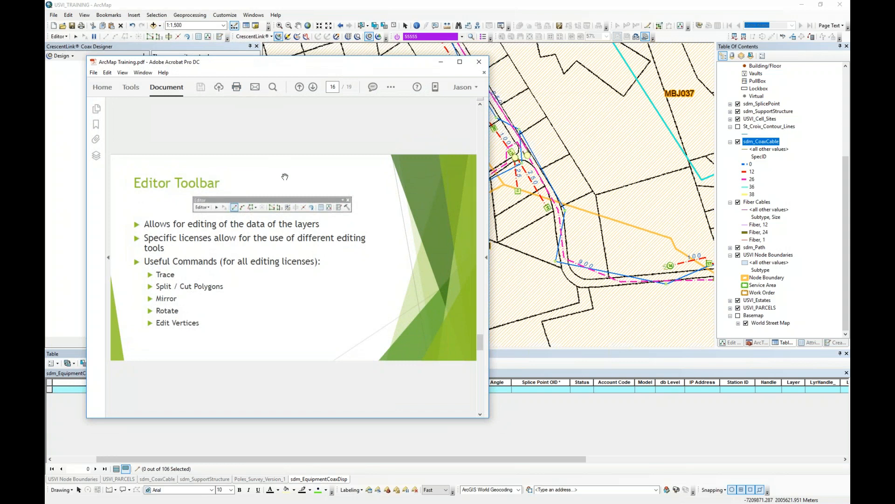
scroll(284, 177, "down", 2)
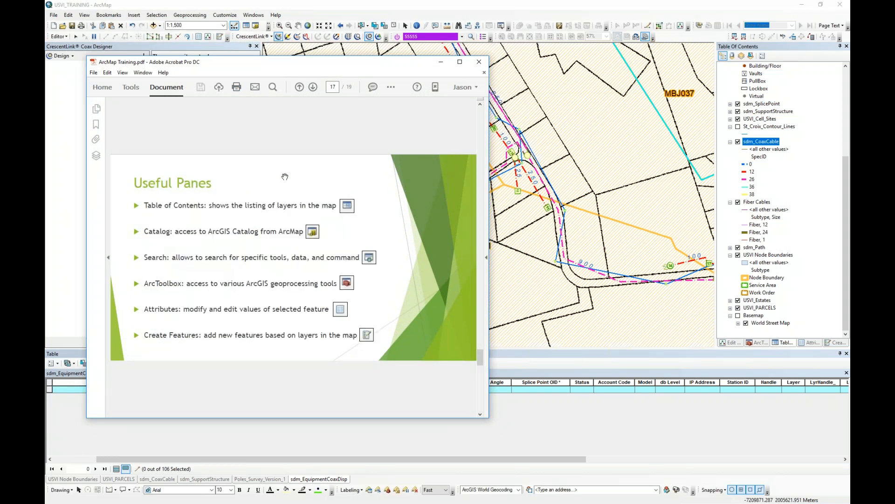
scroll(285, 176, "up", 2)
scroll(285, 177, "down", 2)
scroll(285, 177, "up", 2)
scroll(285, 177, "up", 2)
scroll(285, 176, "down", 2)
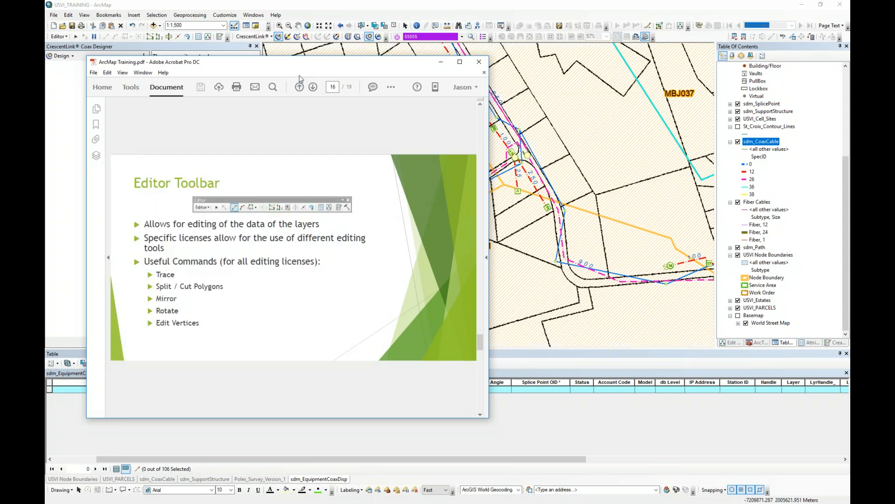
left_click_drag(297, 64, 291, 81)
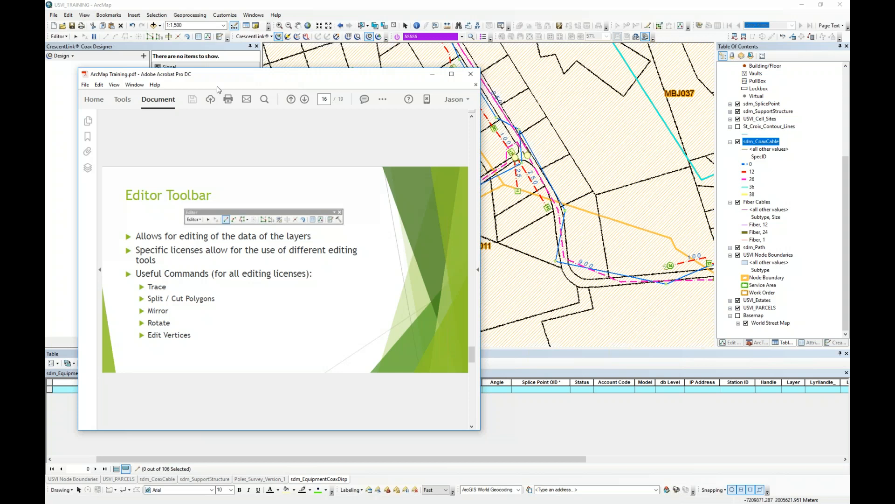
mouse_move(317, 79)
left_mouse_down()
mouse_move(313, 68)
mouse_move(324, 69)
left_mouse_up()
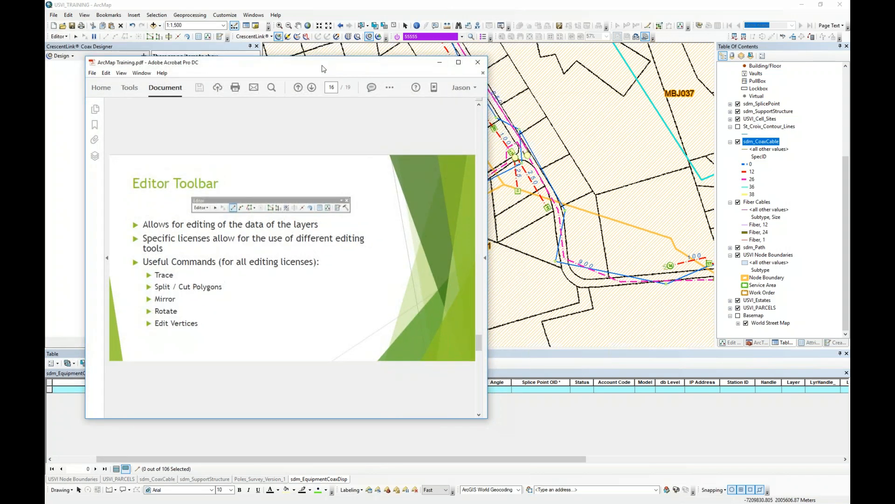
left_click_drag(324, 69, 304, 66)
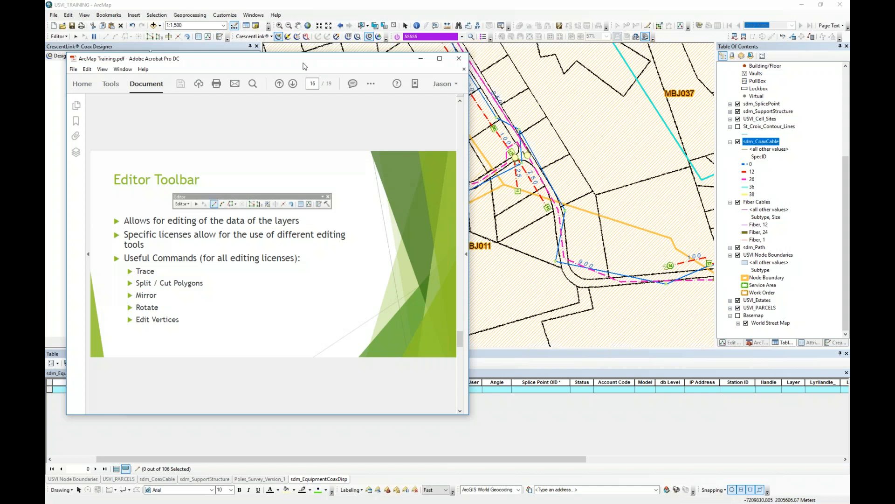
left_click_drag(281, 66, 280, 85)
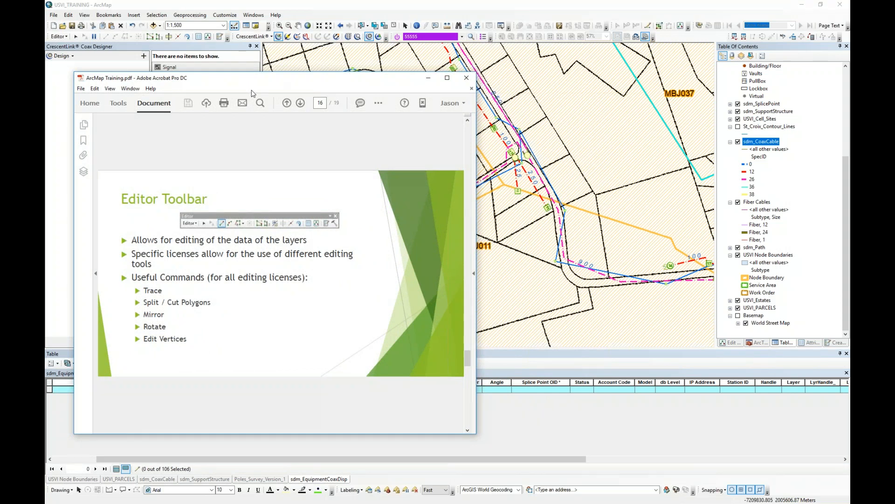
left_click_drag(359, 81, 367, 66)
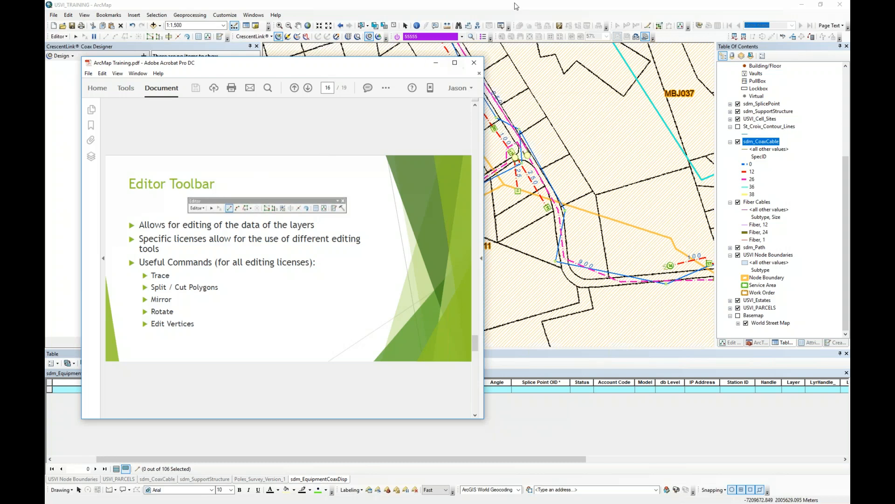
Switch to ArcMap and edit the MBJ011 node boundary's vertices, moving the peak that overlaps MBJ012 down onto MBJ012's southern boundary corner
left_click(551, 8)
left_click_drag(419, 147, 495, 238)
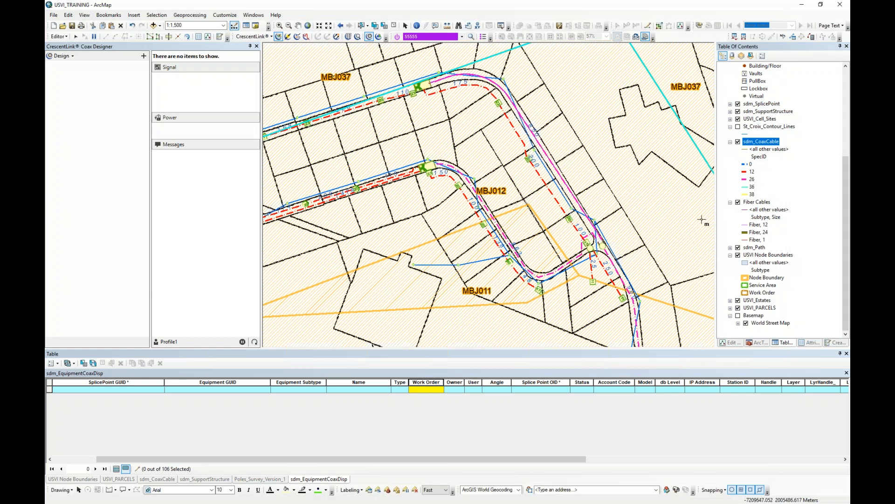
left_click(760, 255)
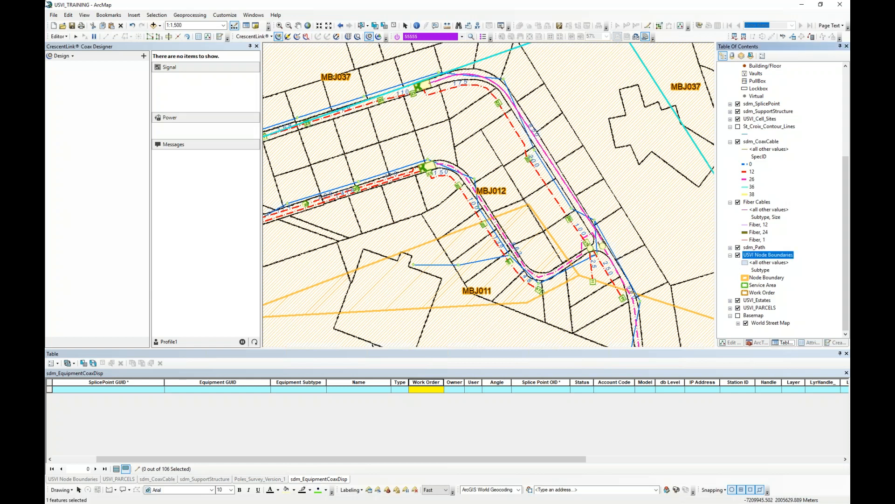
left_click(75, 36)
left_click(523, 323)
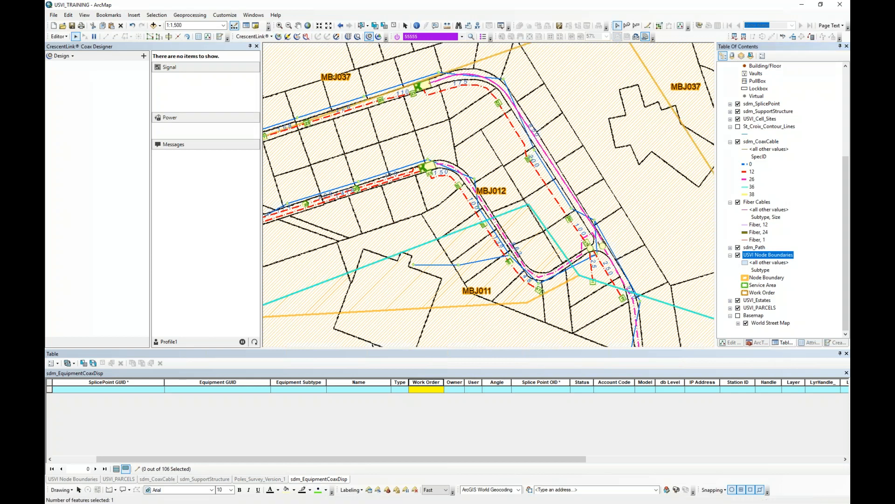
right_click(509, 332)
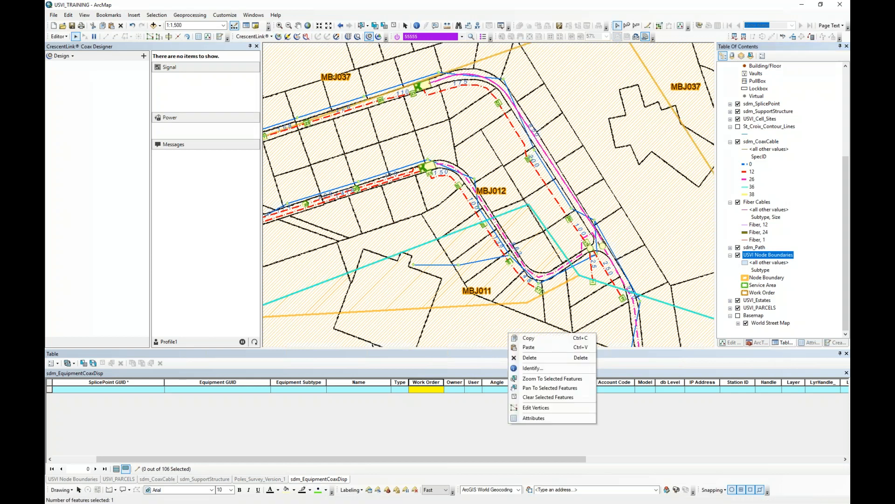
left_click(535, 407)
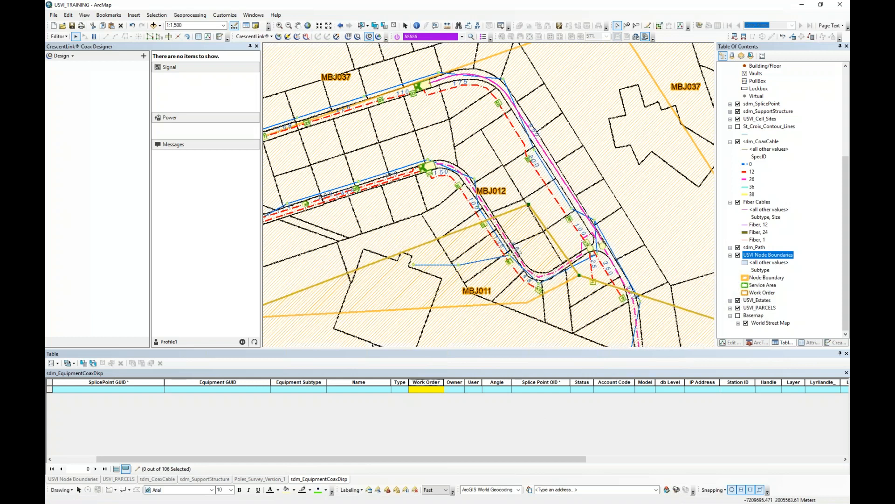
left_click_drag(528, 204, 532, 296)
left_click_drag(528, 303, 527, 303)
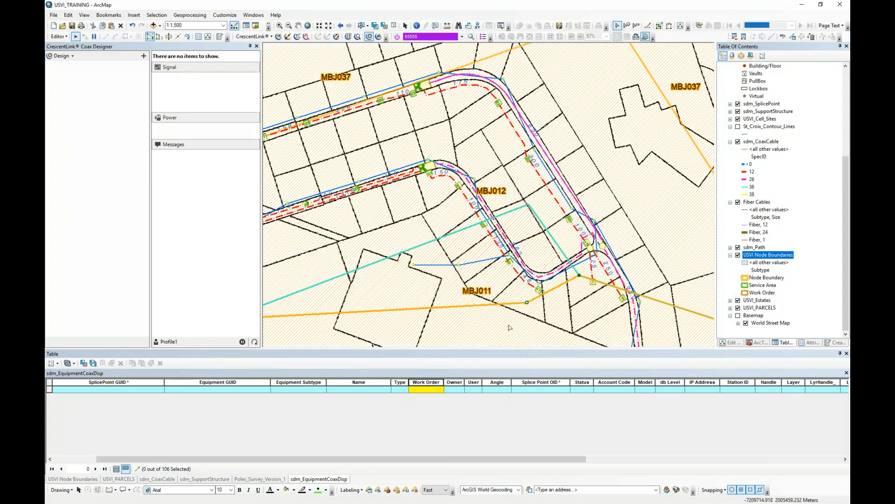
left_click(560, 233)
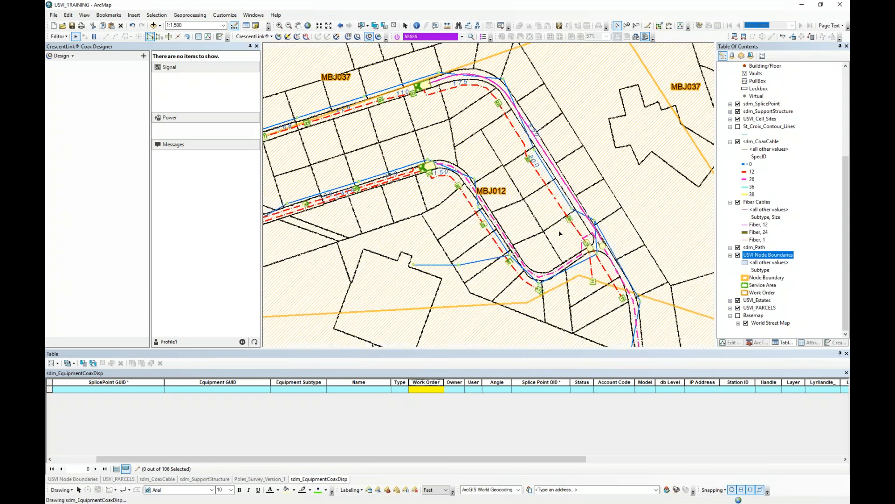
Open the Query Builder for the definition query of the USVI Node Boundaries layer
scroll(583, 193, "up", 2)
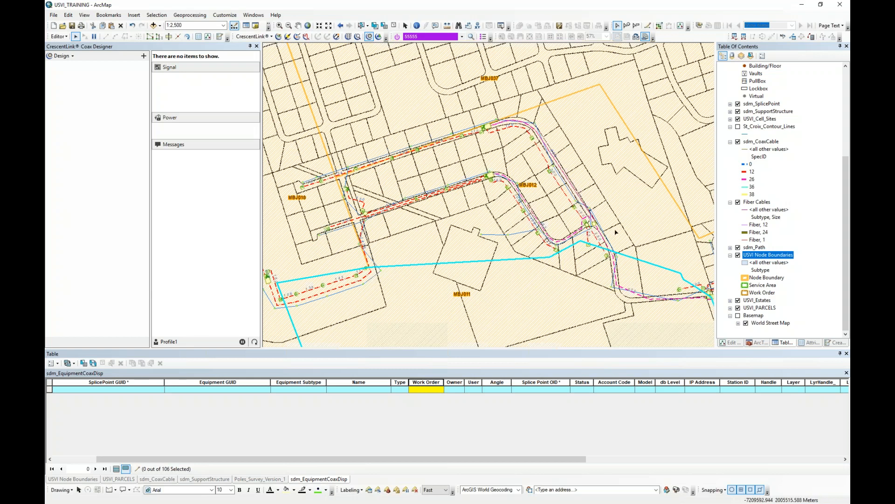
left_click_drag(616, 229, 564, 229)
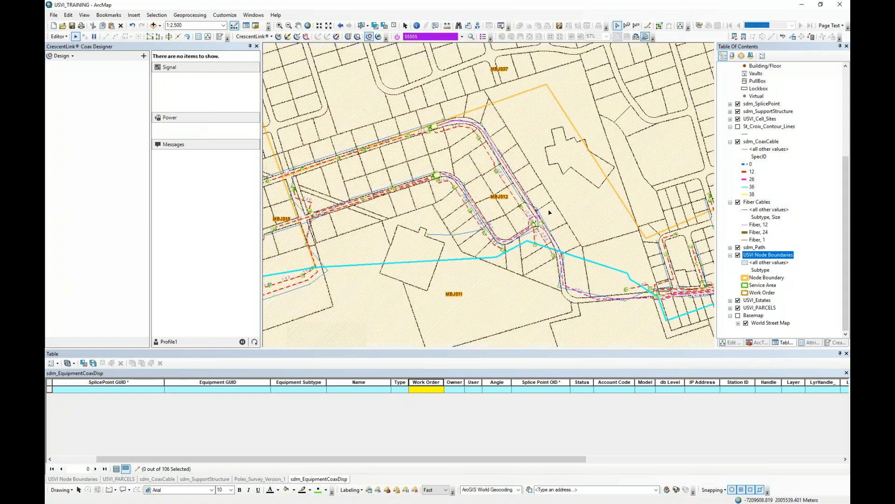
left_click(535, 295)
left_click(766, 256)
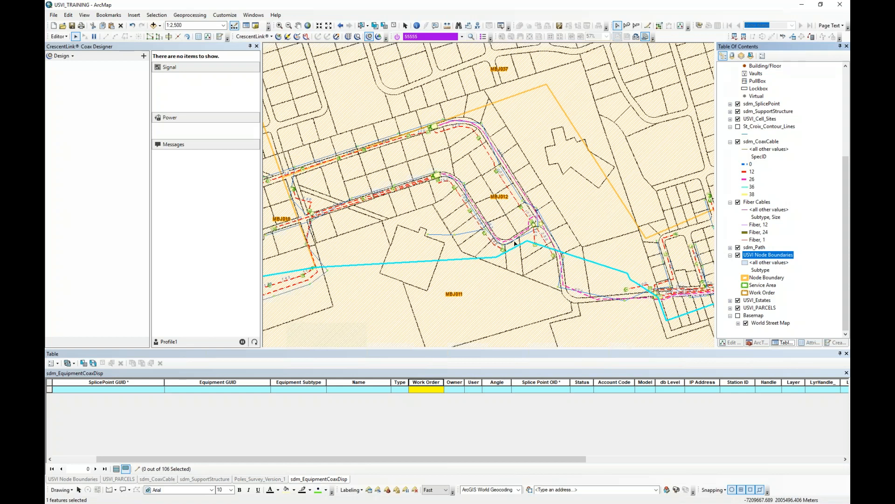
double_click(750, 255)
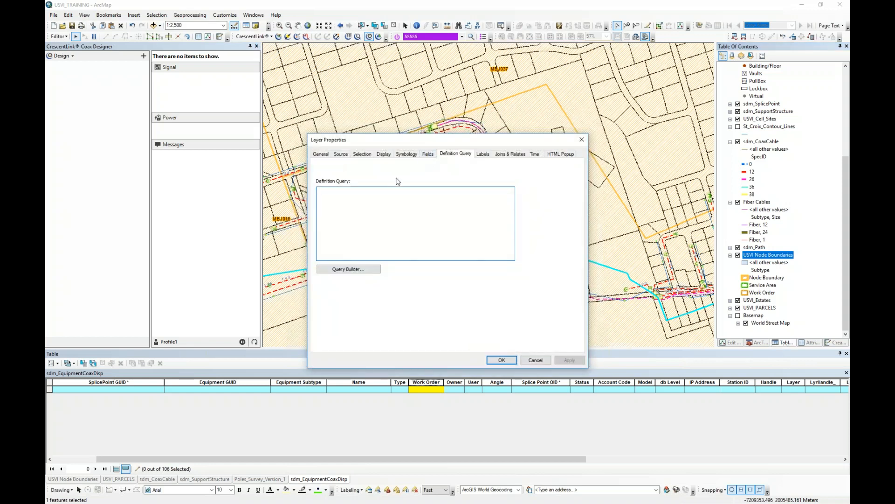
left_click(350, 269)
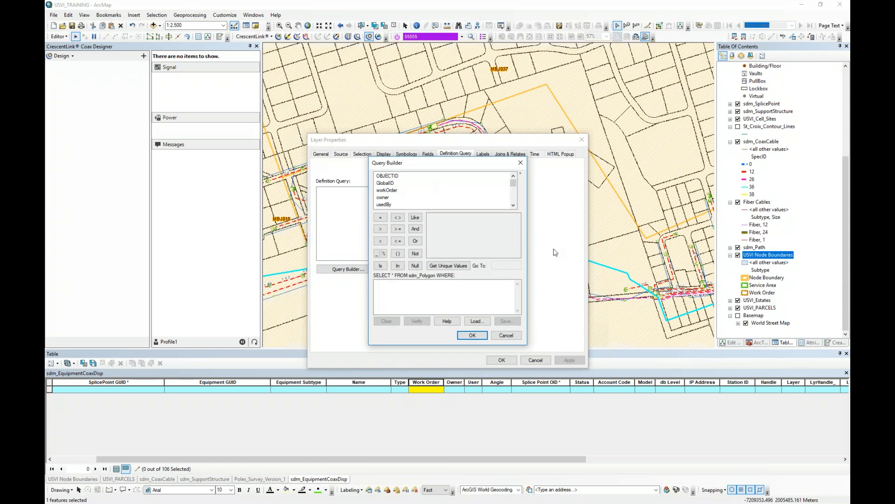
Start the definition query expression with the stationID field followed by the equals operator
left_click(387, 190)
scroll(391, 202, "down", 5)
scroll(391, 201, "up", 1)
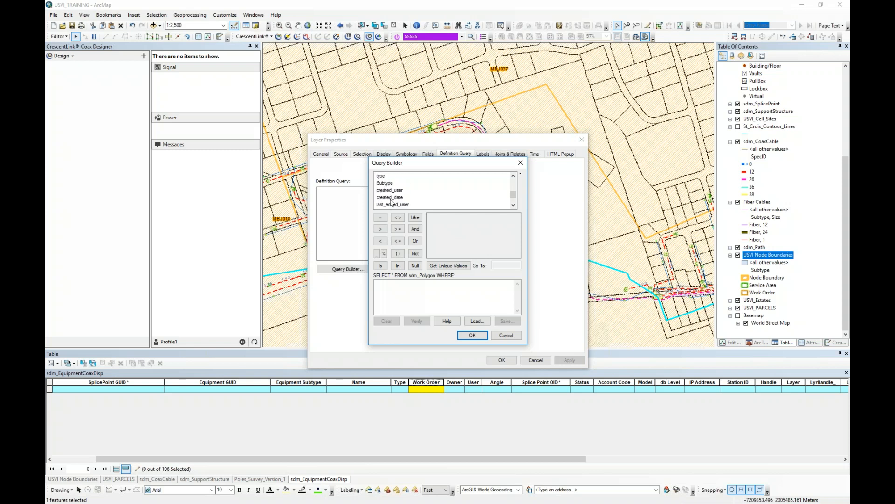
scroll(391, 202, "up", 2)
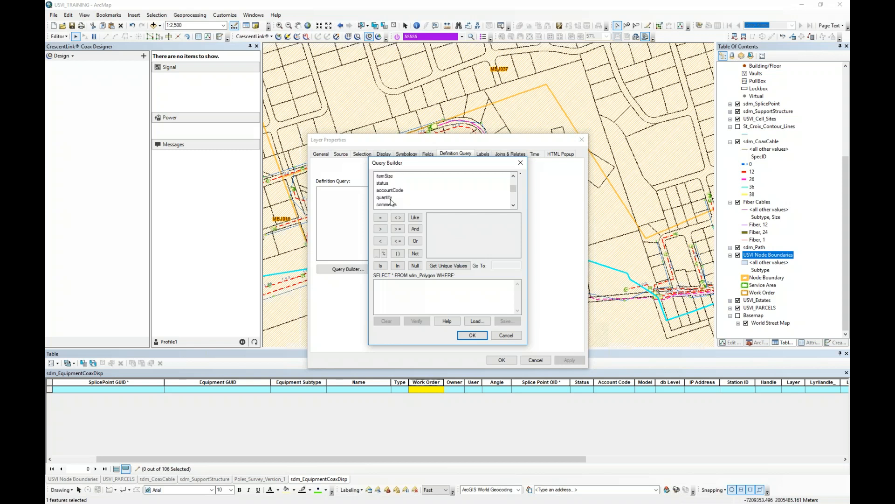
scroll(391, 201, "up", 2)
scroll(391, 202, "down", 2)
scroll(391, 201, "down", 1)
scroll(391, 201, "down", 1)
left_click(513, 204)
left_click(514, 205)
left_click(514, 177)
left_click(514, 176)
left_click(513, 176)
left_click(514, 176)
left_click(514, 176)
double_click(385, 183)
left_click(380, 218)
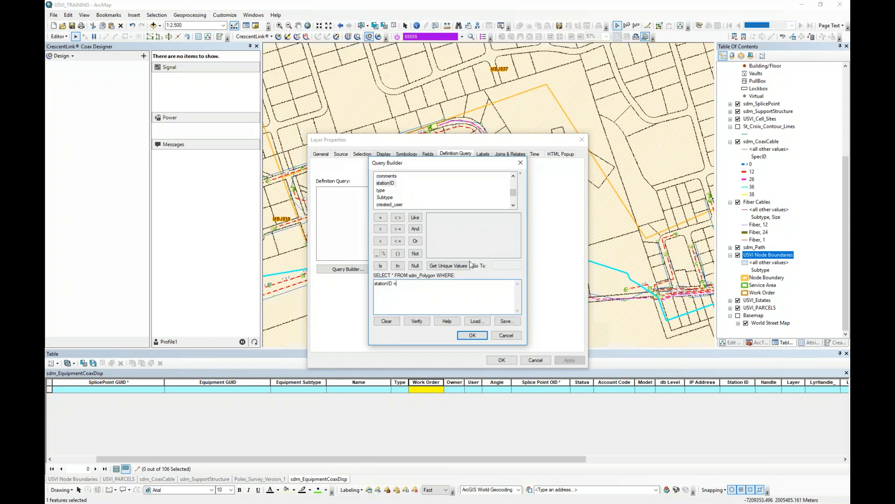
Complete the definition query as stationID = 'MBJ012' from the field's unique values and apply it to USVI Node Boundaries
left_click(455, 265)
left_click(501, 266)
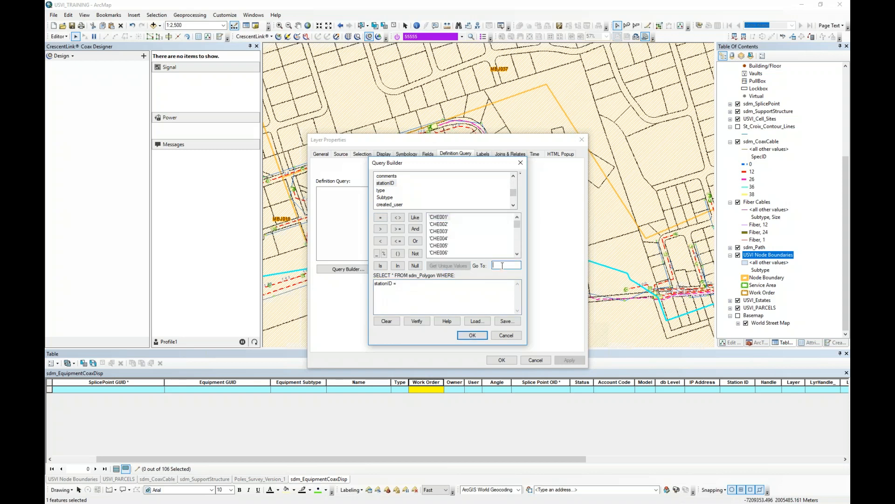
type("mb")
scroll(474, 242, "down", 2)
scroll(474, 242, "down", 1)
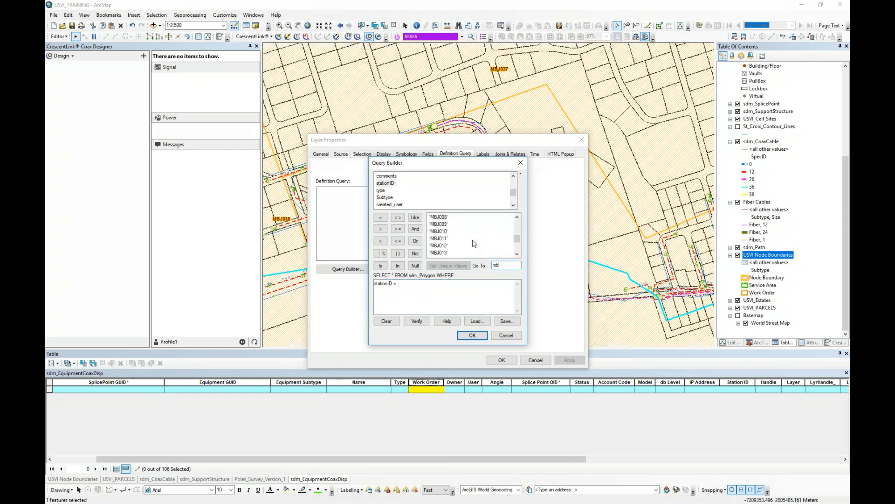
double_click(441, 245)
left_click(472, 335)
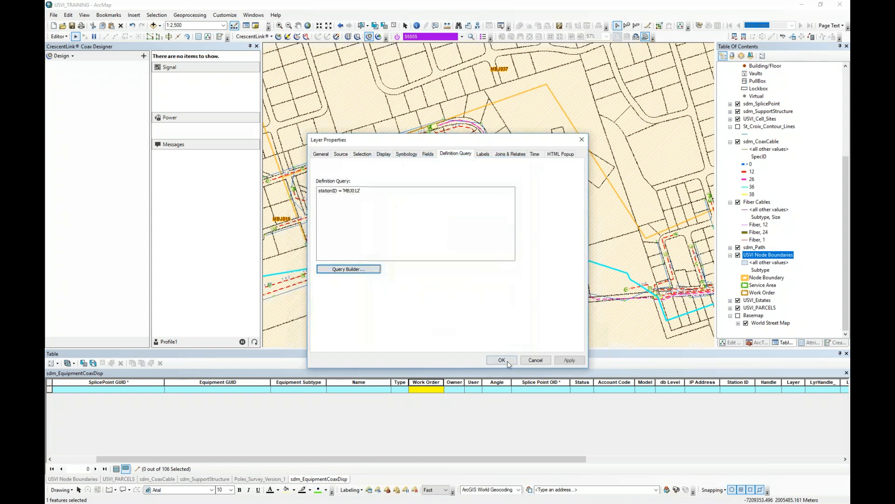
left_click(502, 359)
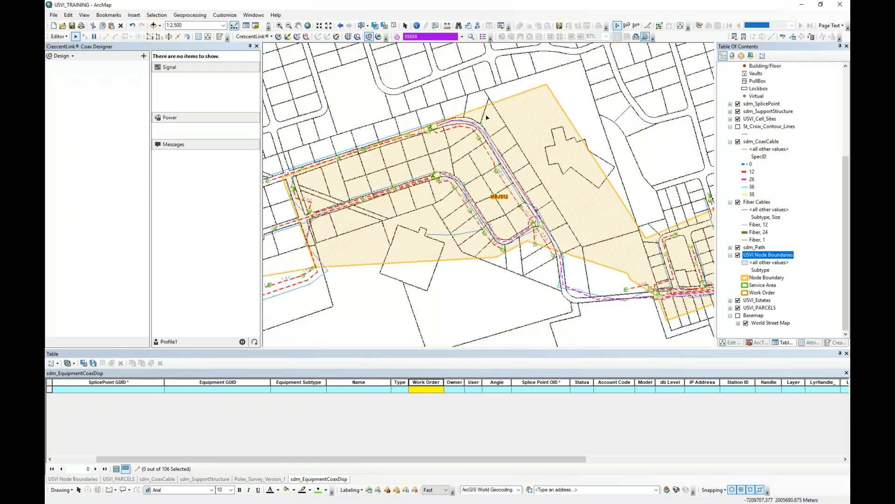
Close the CrescentLink Coax Designer pane and show the map area east of the MBJ012 label
scroll(526, 246, "up", 2)
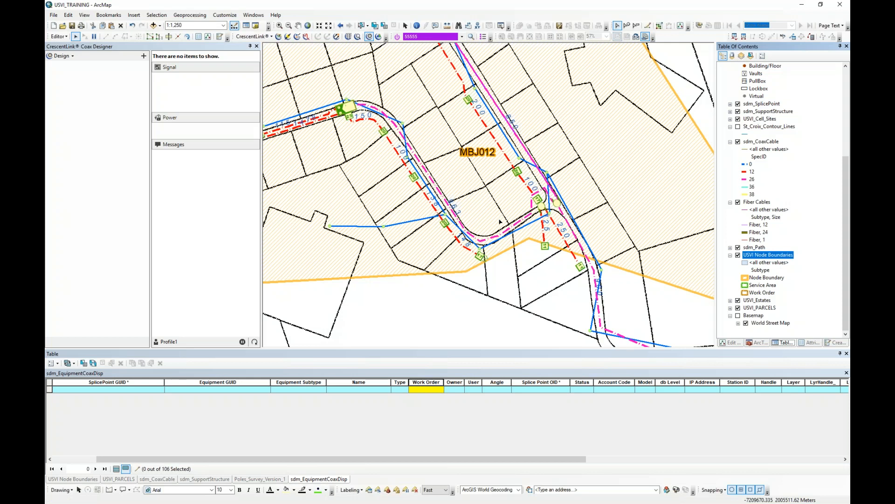
left_click(257, 46)
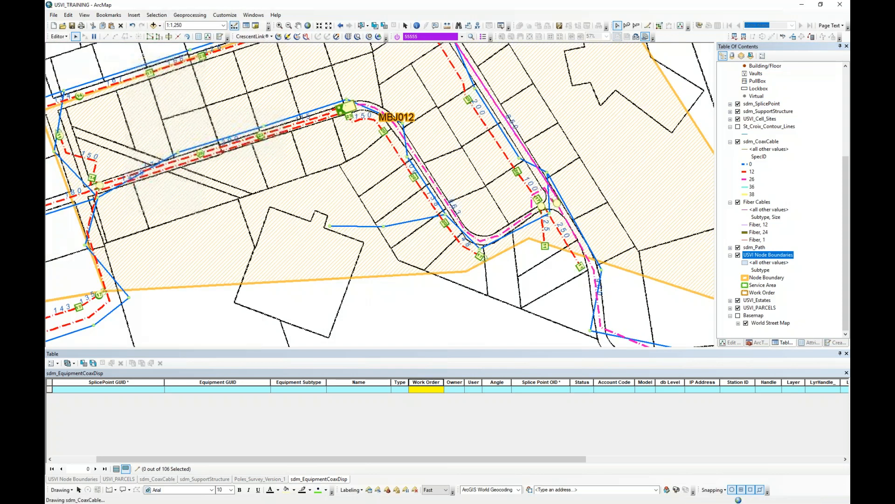
left_click_drag(593, 285, 416, 289)
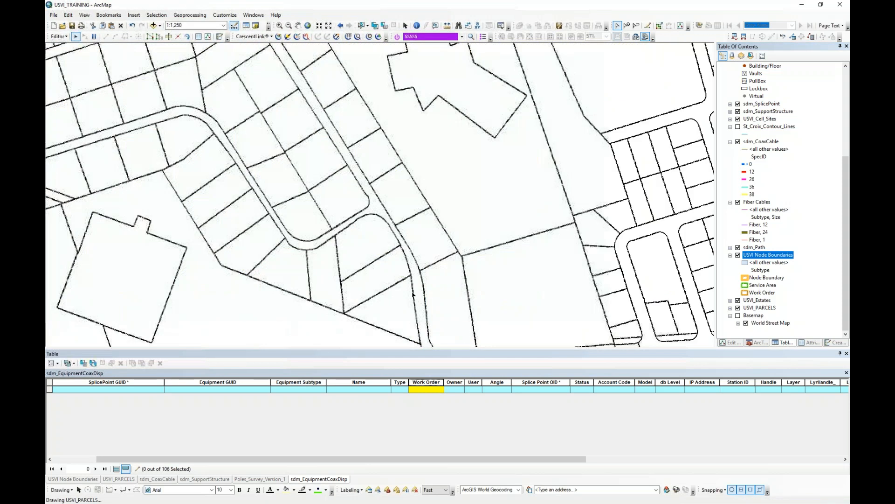
Turn off the labels of the sdm_CoaxCable layer around the MBJ012 node
left_click_drag(512, 330, 407, 222)
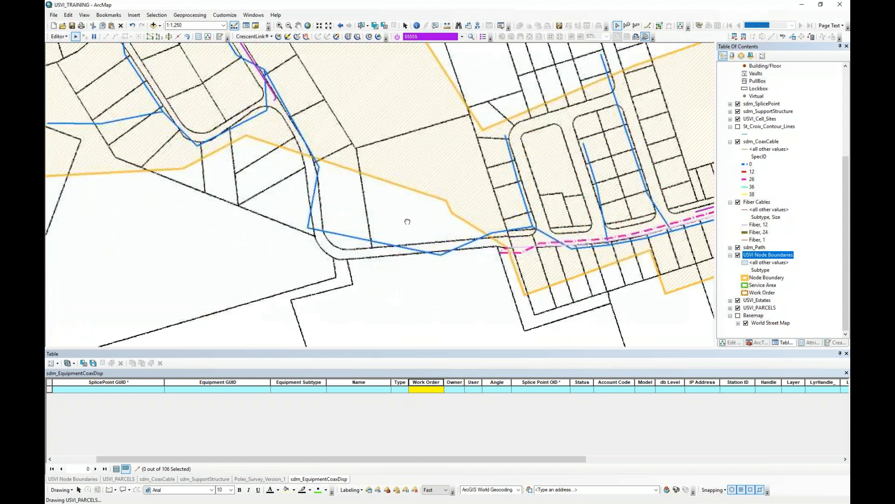
left_click_drag(558, 241, 348, 243)
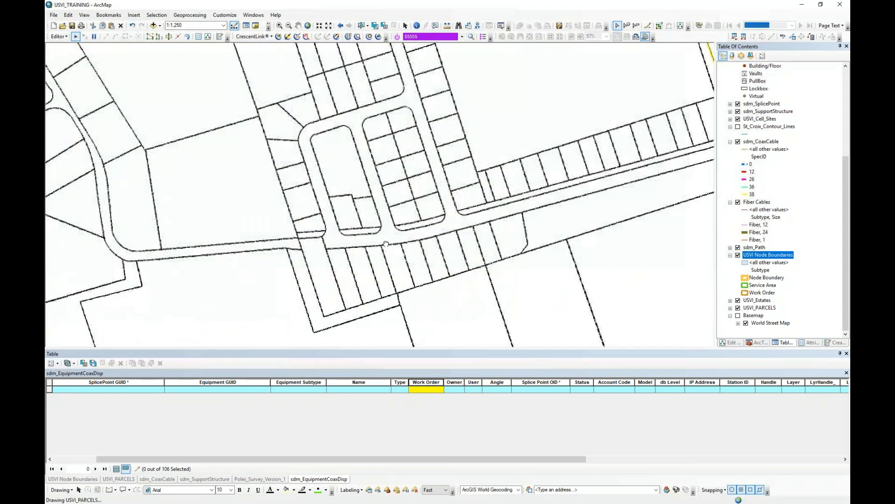
scroll(386, 243, "down", 4)
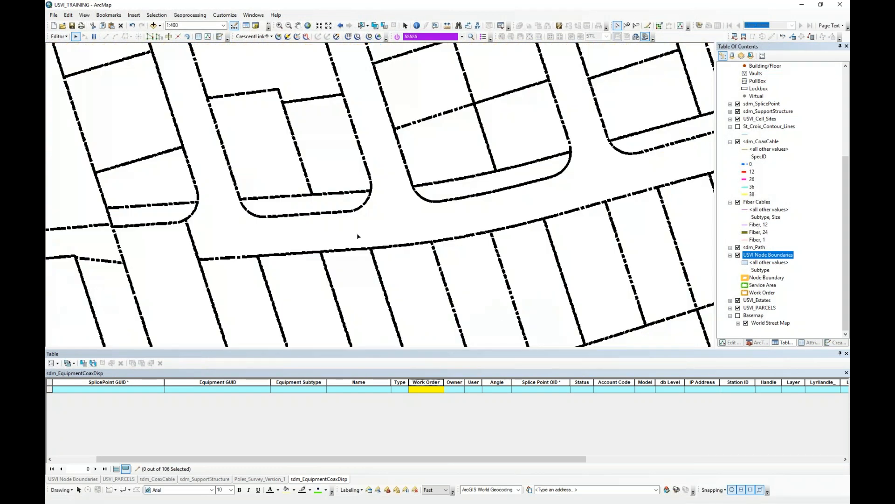
left_click_drag(386, 244, 465, 237)
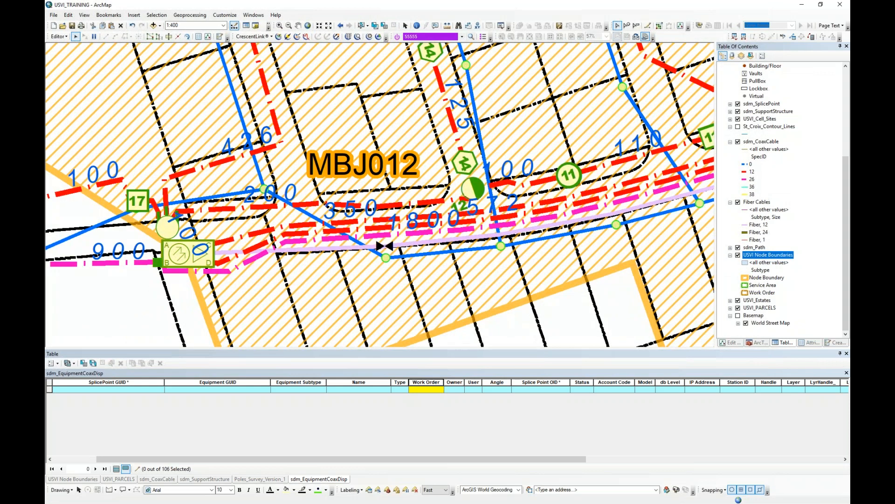
right_click(761, 141)
left_click(764, 236)
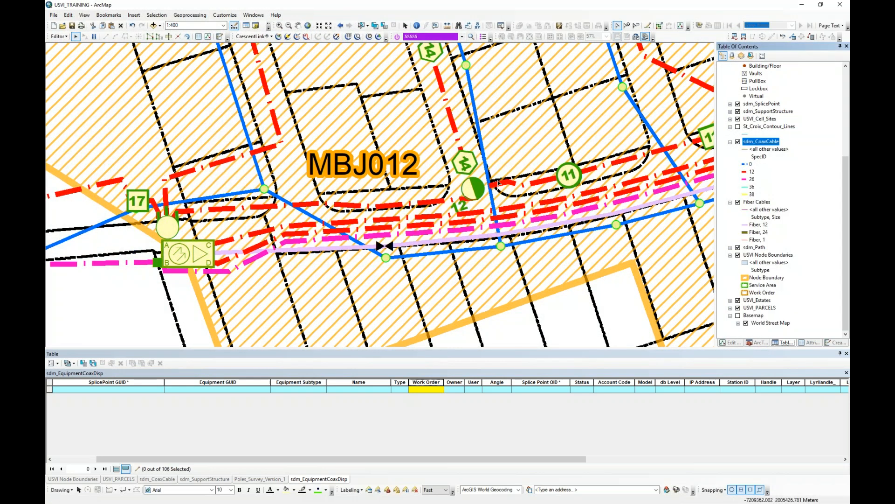
Open and close the CrescentLink Work Order Manager, and deactivate the current work order
scroll(498, 182, "up", 3)
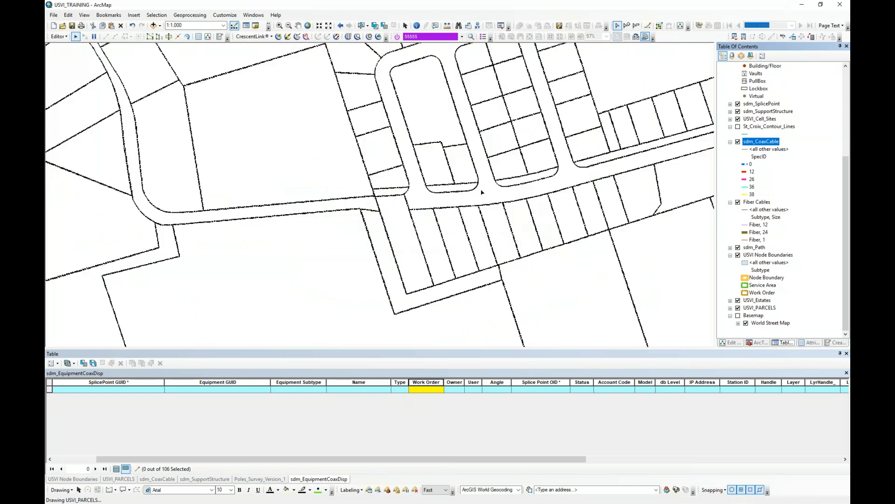
mouse_move(264, 231)
left_mouse_down()
mouse_move(375, 234)
mouse_move(278, 237)
left_mouse_up()
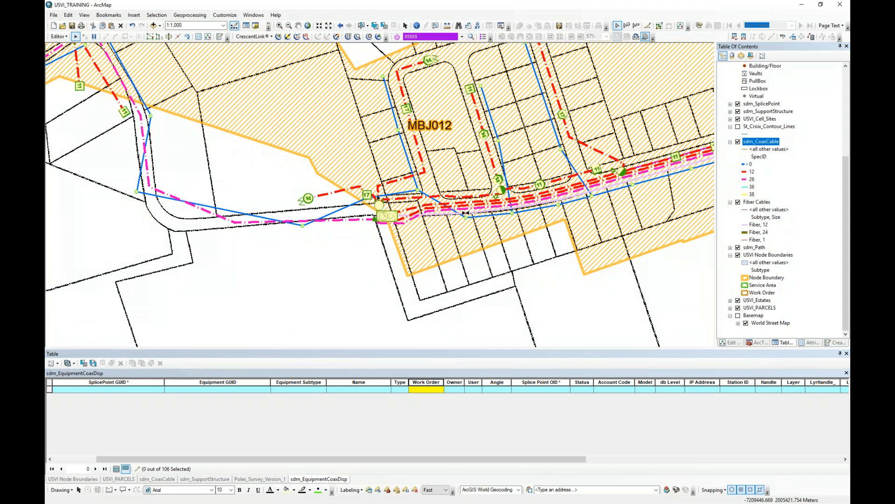
left_click_drag(416, 143, 383, 193)
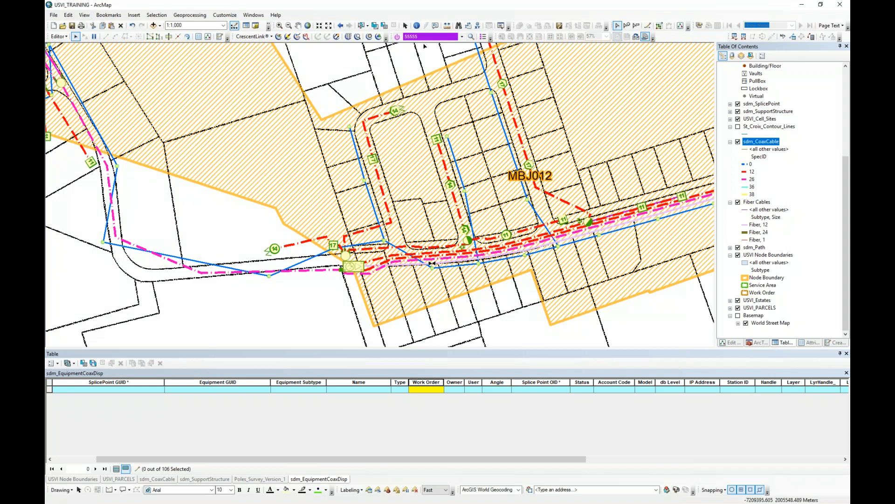
left_click(483, 37)
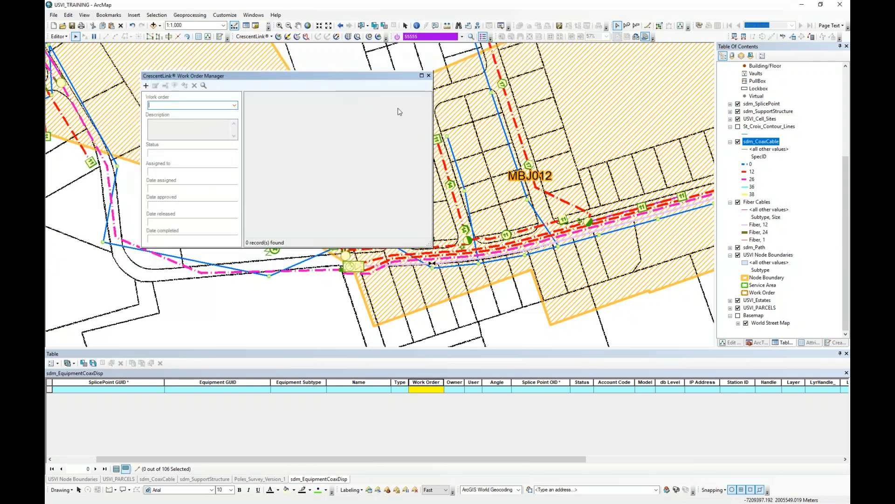
left_click(429, 76)
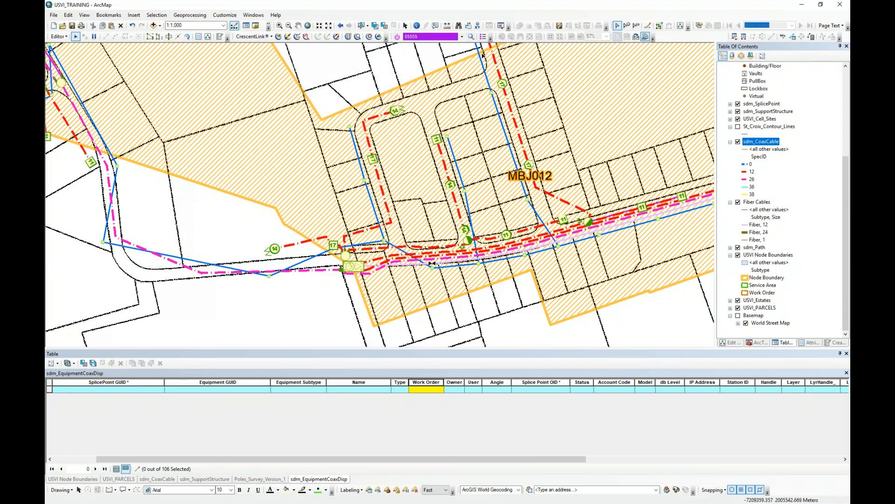
left_click(401, 38)
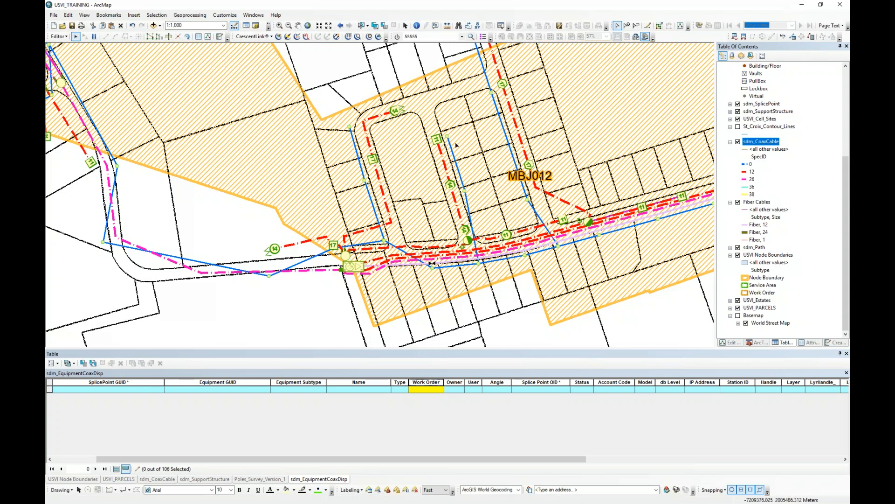
Place an sdm_PathAccess Manhole point on the pink coax cable east of the MBJ012 node boundary
left_click_drag(573, 201, 389, 197)
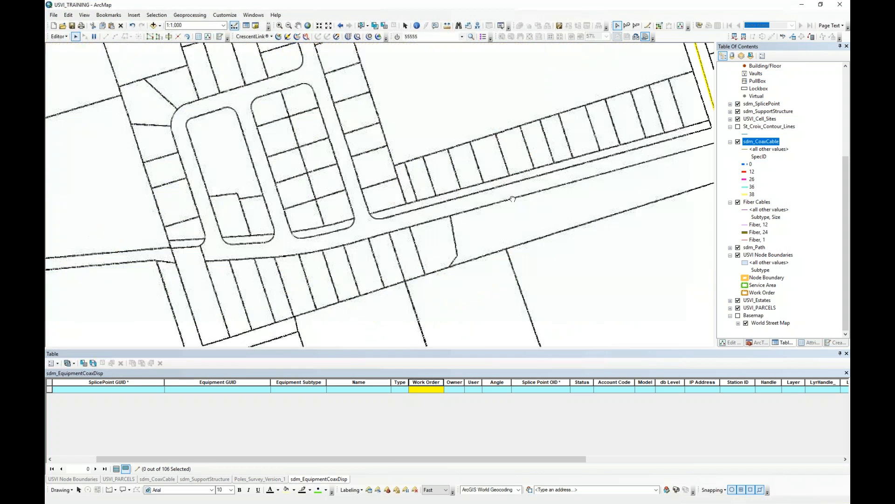
left_click_drag(620, 145, 339, 203)
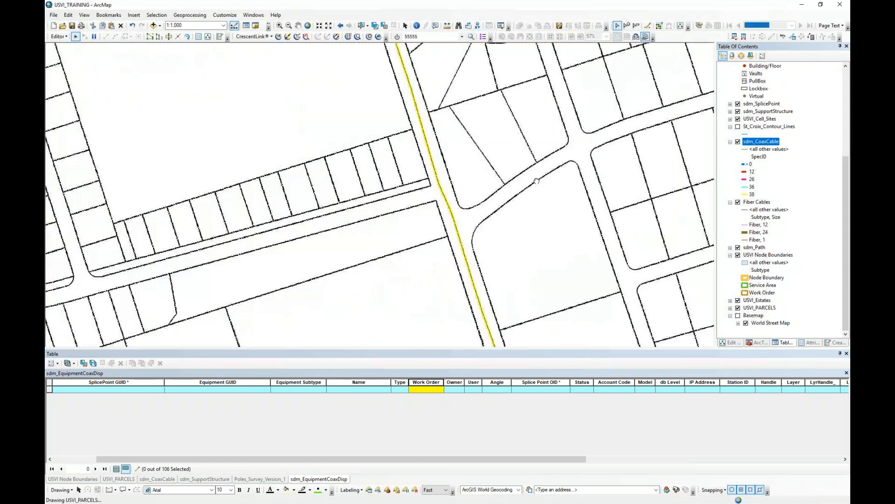
left_click_drag(640, 146, 451, 202)
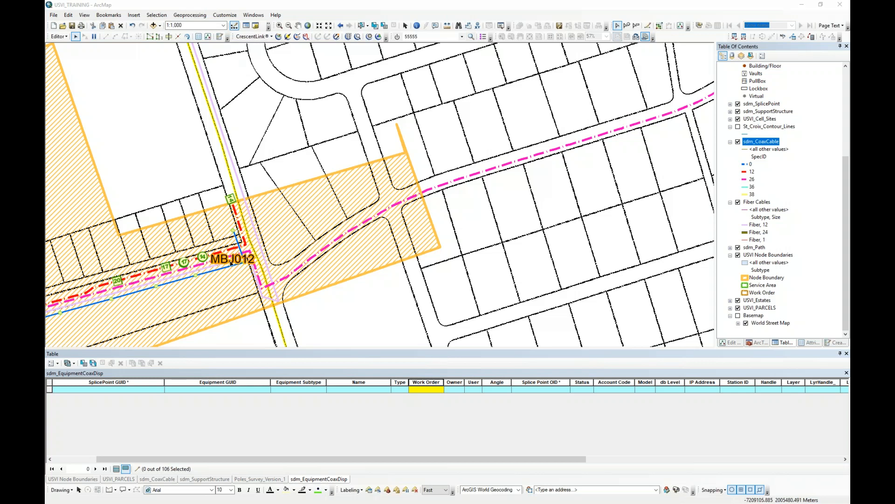
left_click_drag(336, 261, 377, 244)
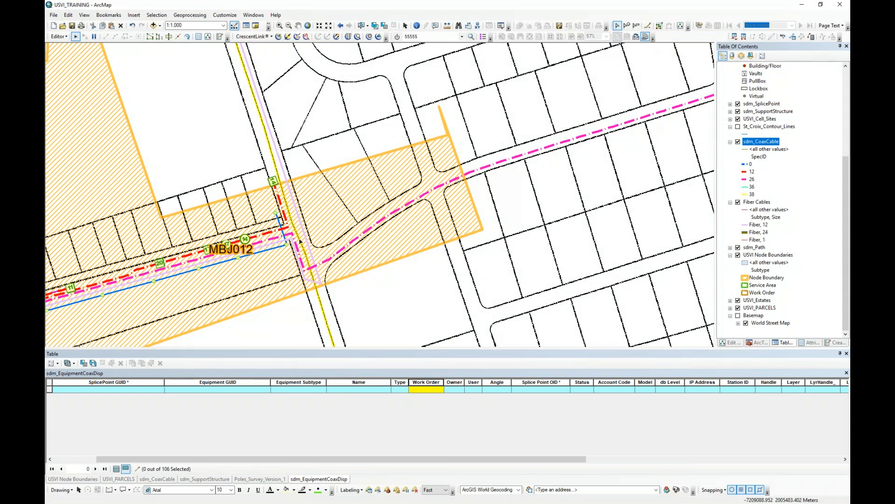
left_click_drag(704, 92, 462, 150)
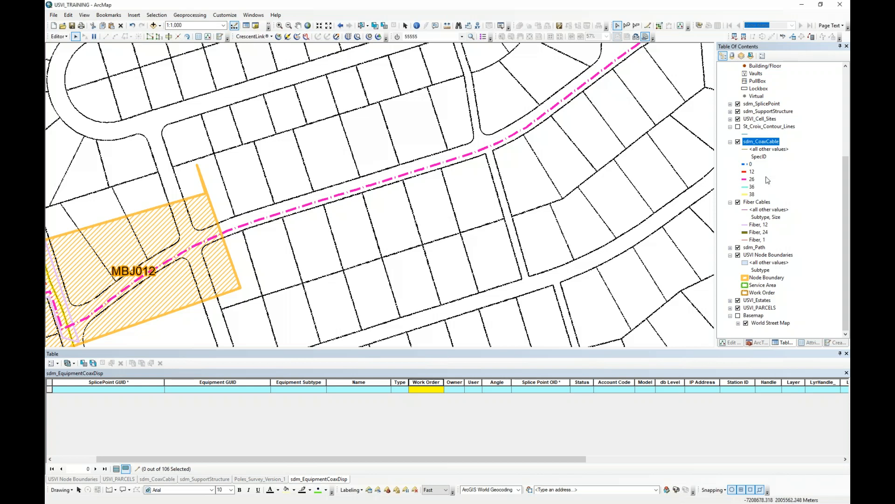
scroll(758, 128, "up", 3)
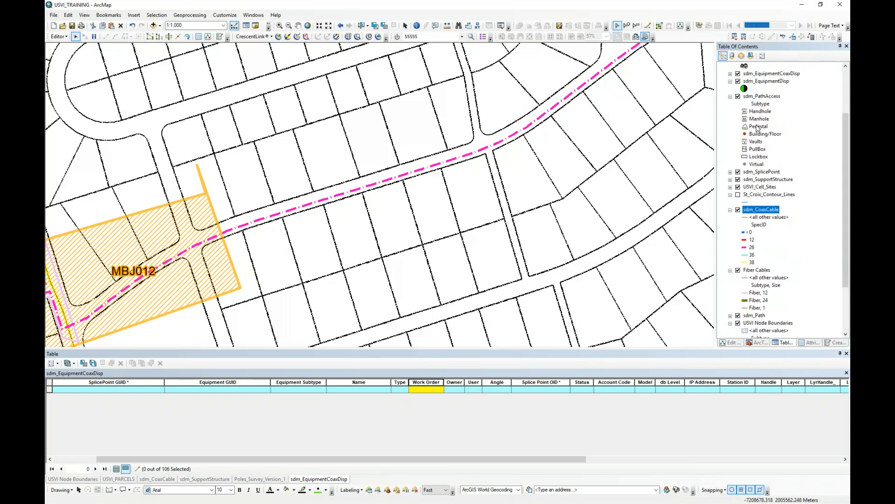
left_click(765, 97)
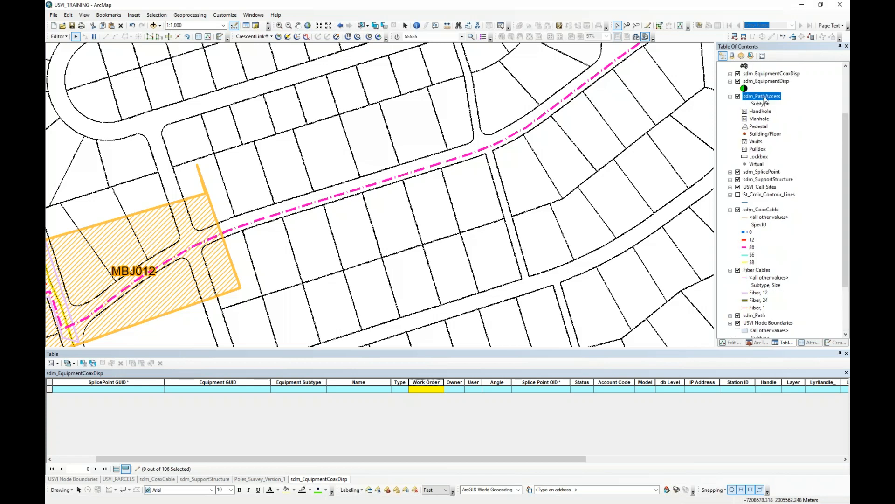
left_click(834, 342)
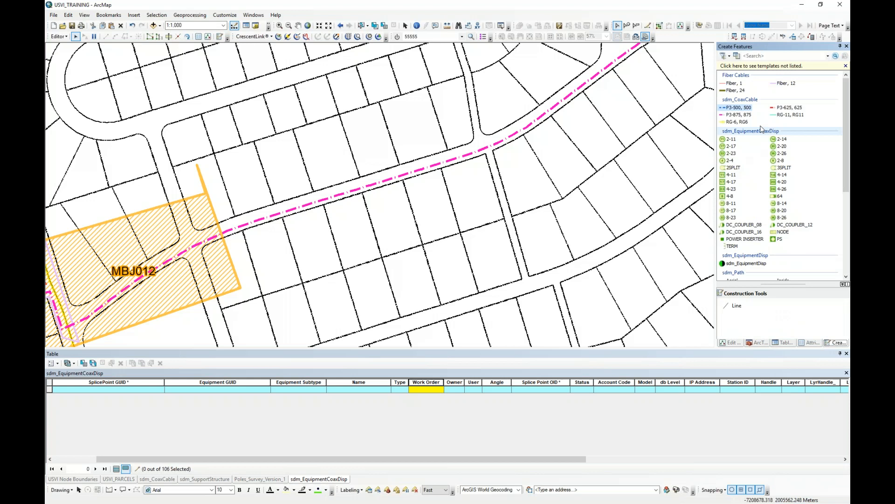
scroll(755, 154, "down", 5)
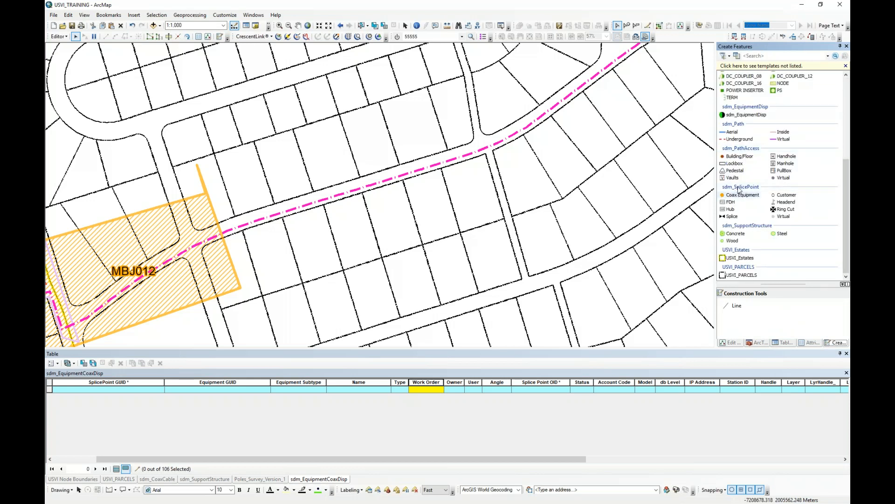
left_click(774, 164)
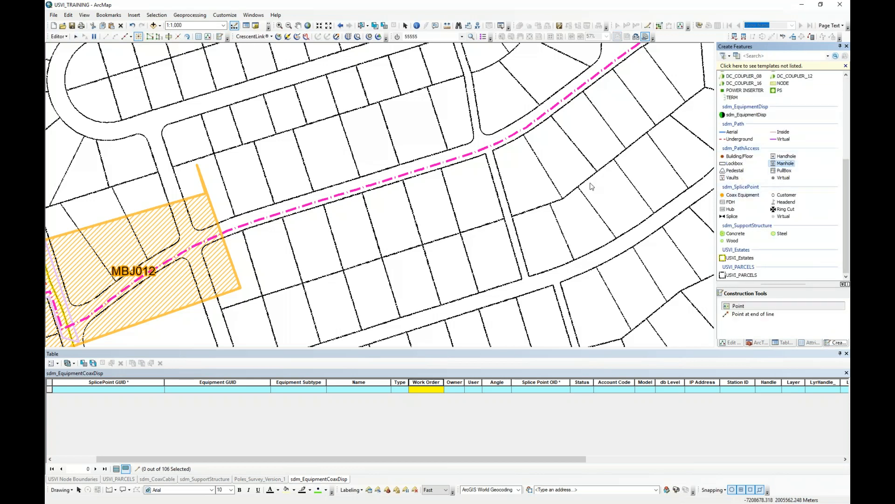
left_click(387, 180)
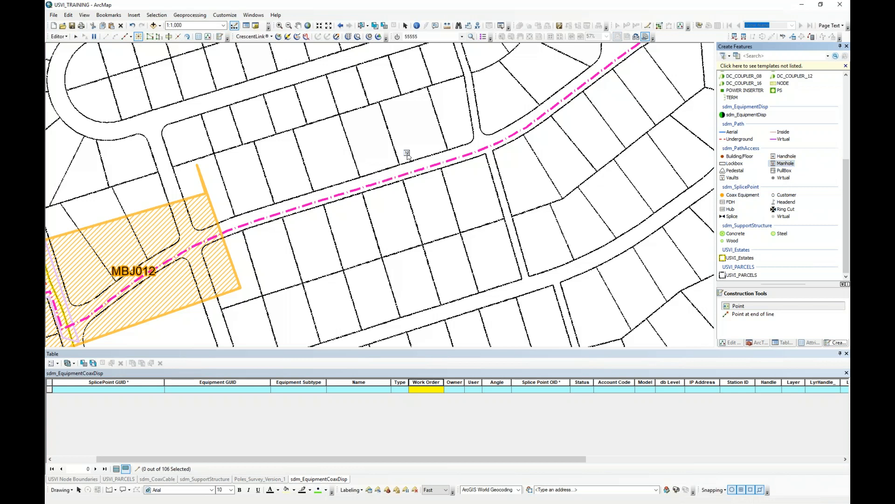
left_click(75, 37)
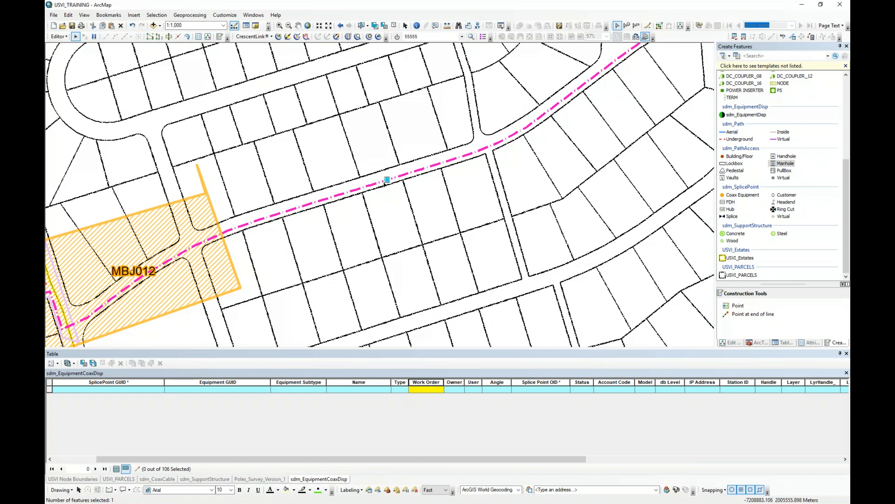
Open the coax cable at the new manhole in the CrescentLink Network Manager and trace it
scroll(384, 184, "up", 4)
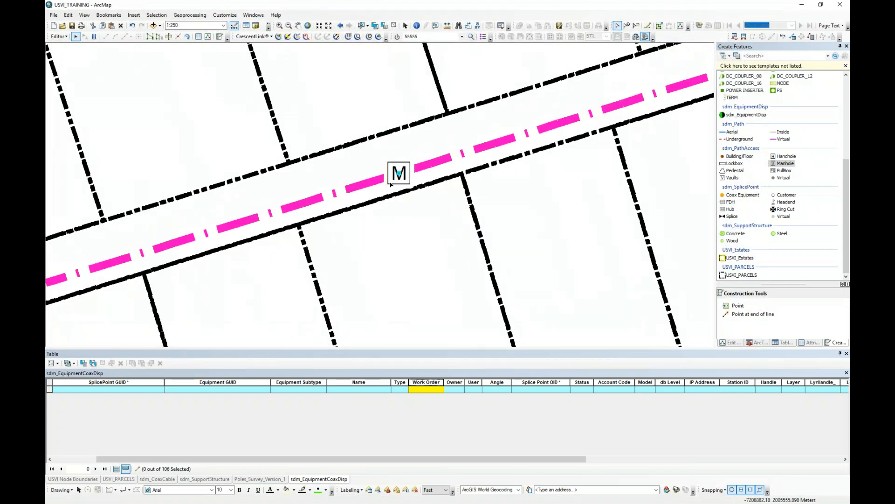
left_click(279, 37)
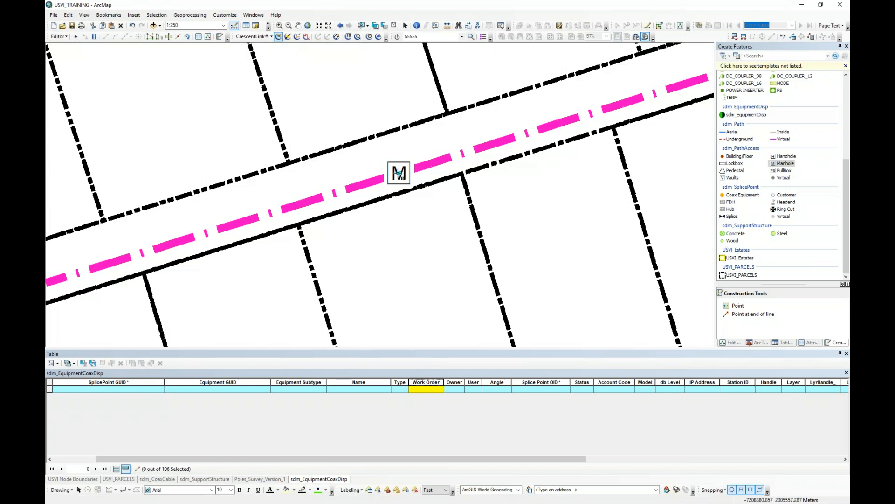
left_click(399, 173)
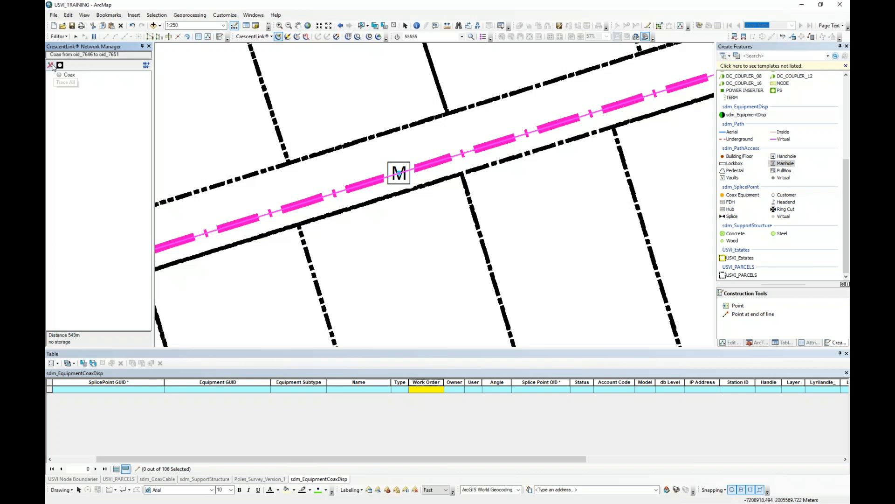
right_click(78, 91)
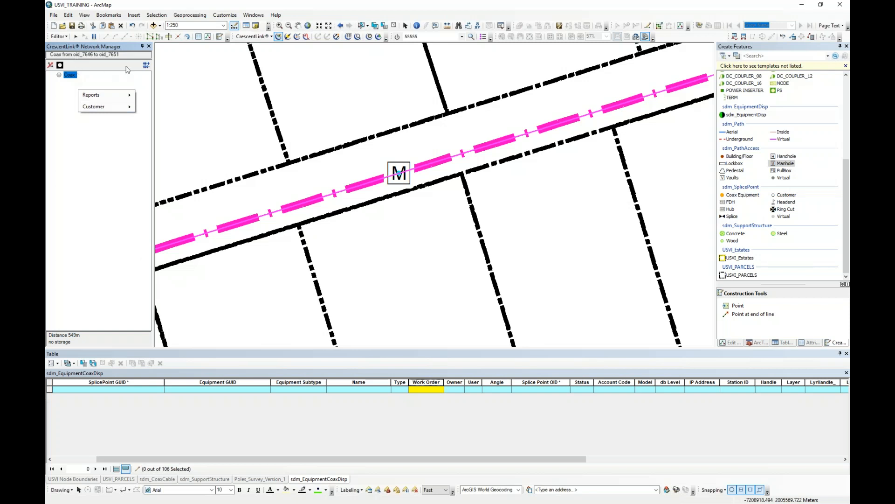
left_click(271, 37)
left_click(279, 38)
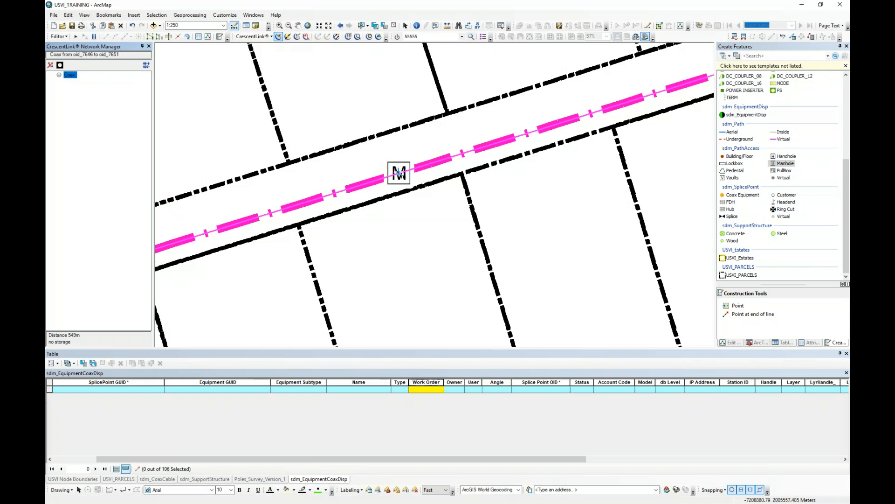
left_click(398, 173)
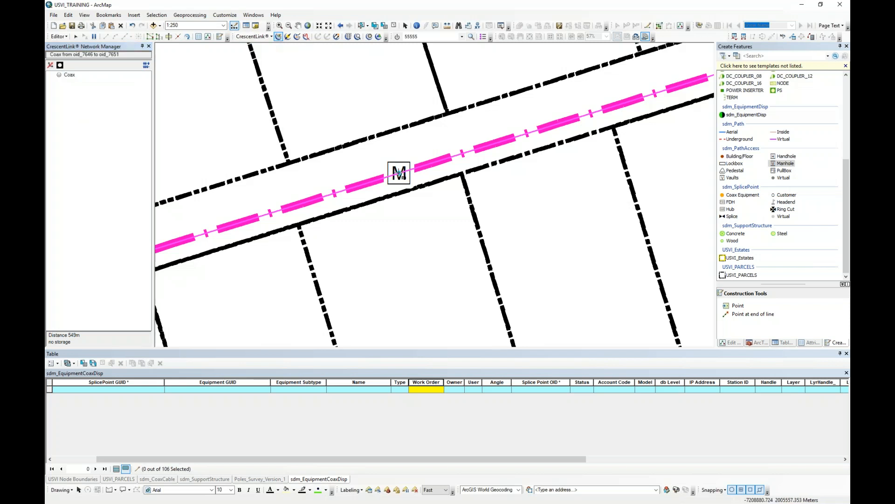
left_click(72, 77)
left_click(52, 76)
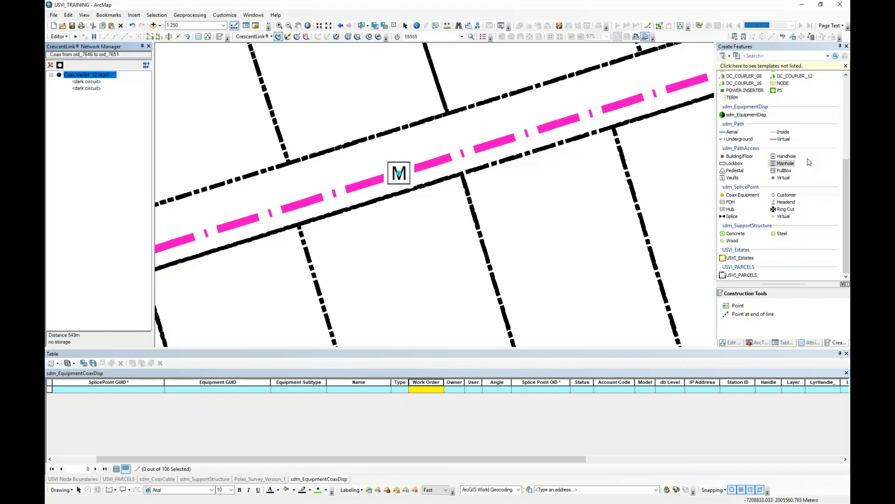
Place an sdm_PathAccess Handhole point in the parcel just south of the manhole, away from the coax cable
left_click(776, 158)
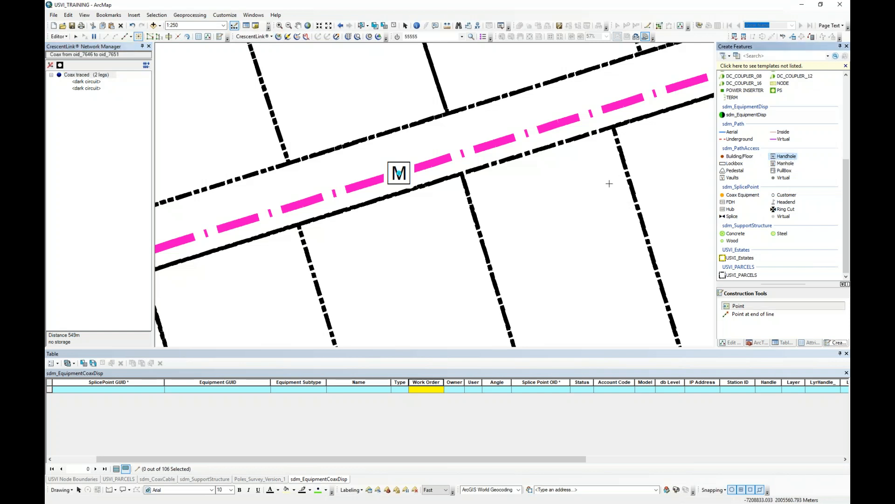
left_click(385, 256)
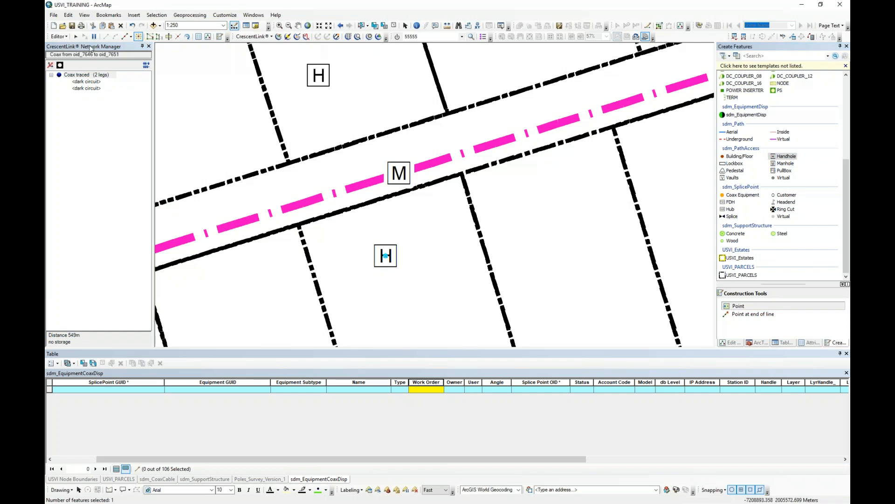
left_click(75, 36)
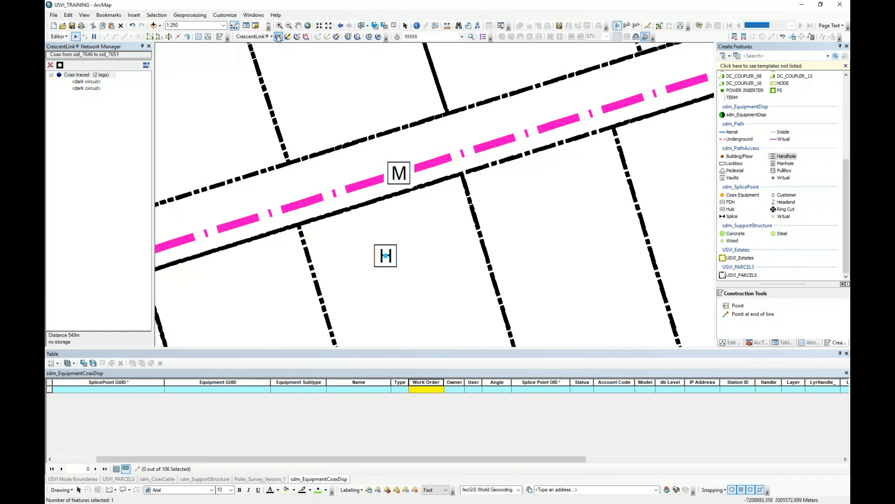
Close the Network Manager pane, query the handhole for cables, and select the coax cable running through the manhole
left_click(277, 36)
left_click(149, 47)
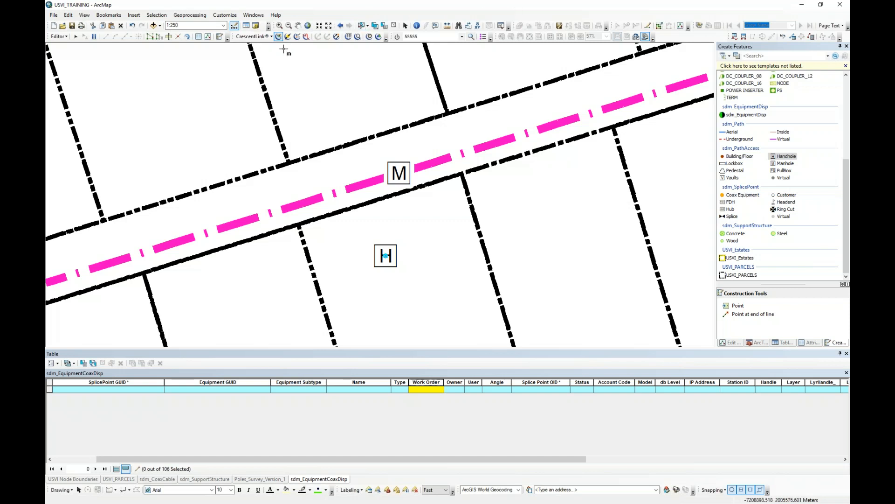
left_click(260, 37)
left_click(261, 37)
left_click(385, 255)
left_click(288, 36)
left_click(398, 173)
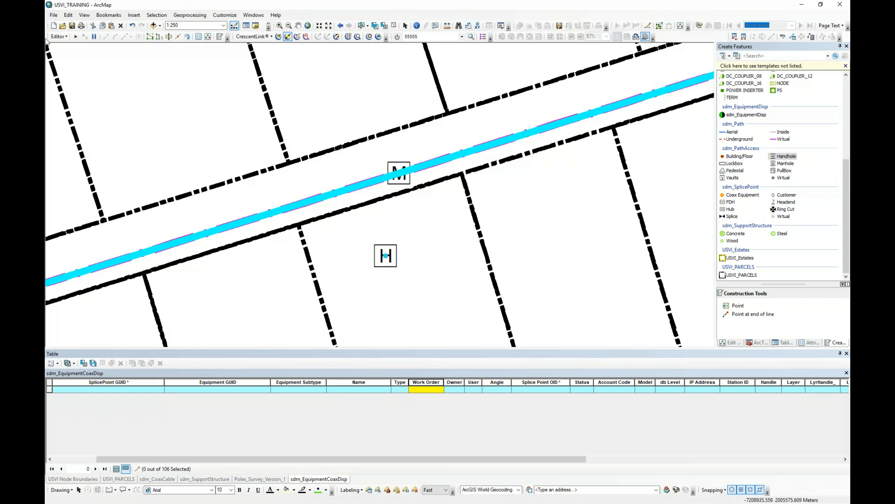
left_click(75, 36)
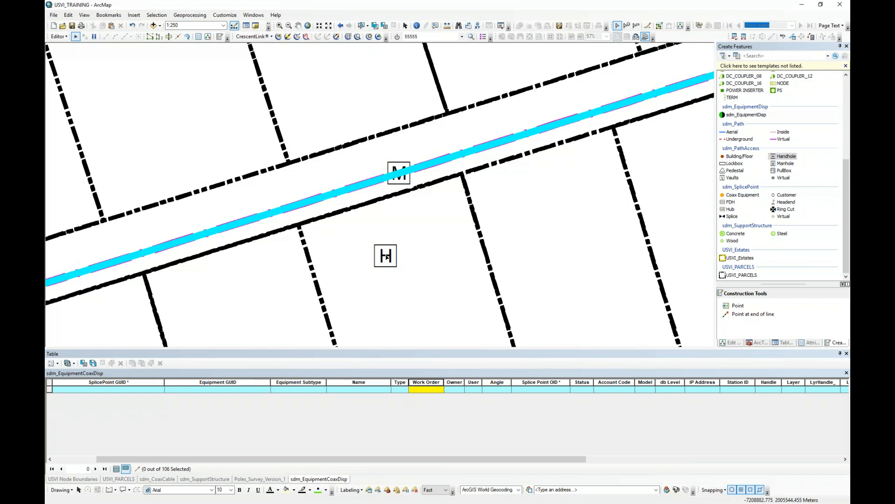
double_click(782, 156)
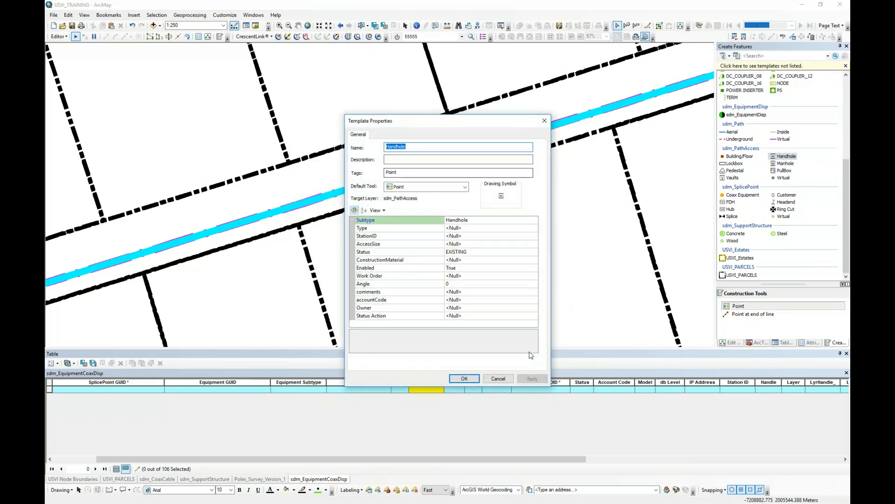
left_click(503, 378)
Open the Symbol Selector for the Handhole subtype of the sdm_PathAccess layer and restrict the symbols to referenced styles
left_click(786, 343)
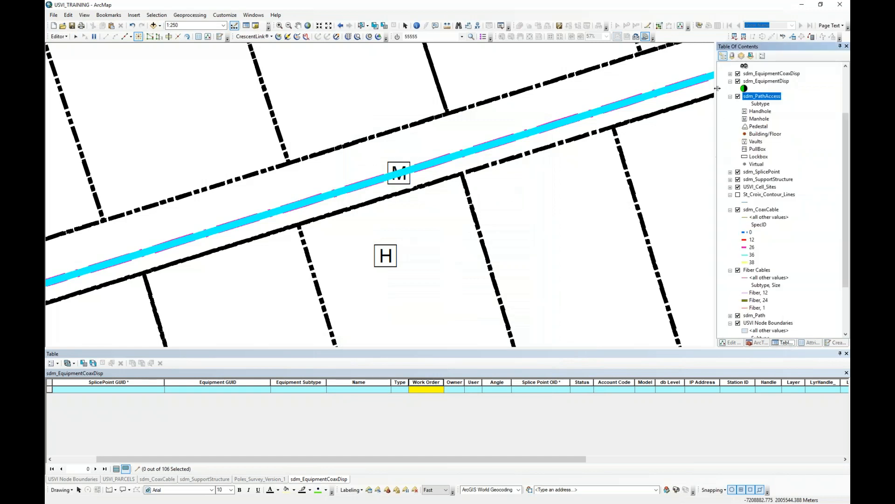
double_click(760, 111)
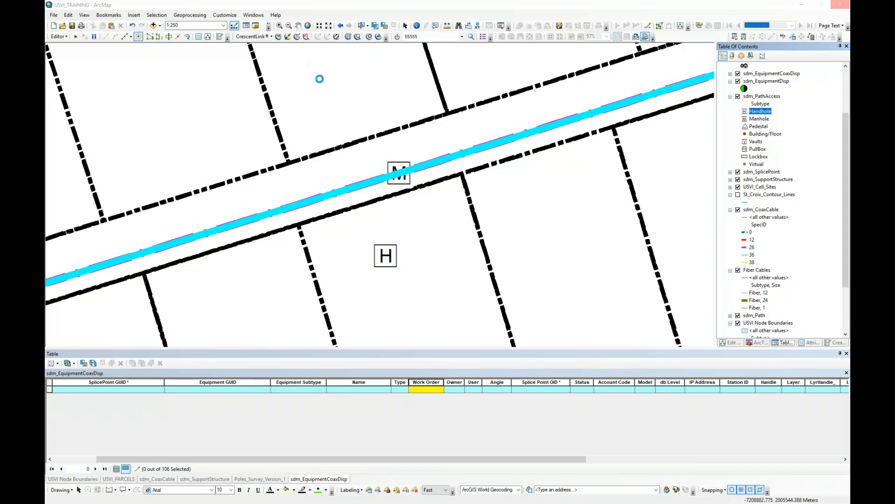
left_click_drag(405, 146, 317, 96)
left_click(318, 104)
double_click(291, 183)
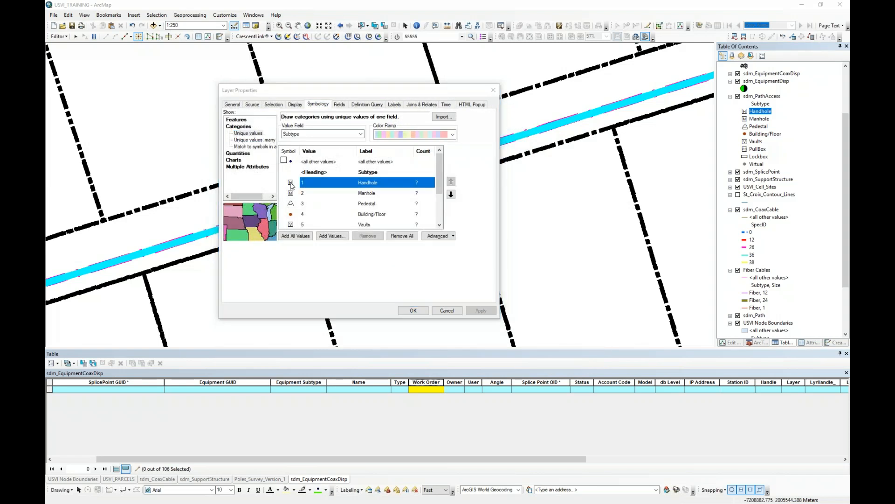
left_click_drag(321, 42, 256, 42)
left_click(223, 64)
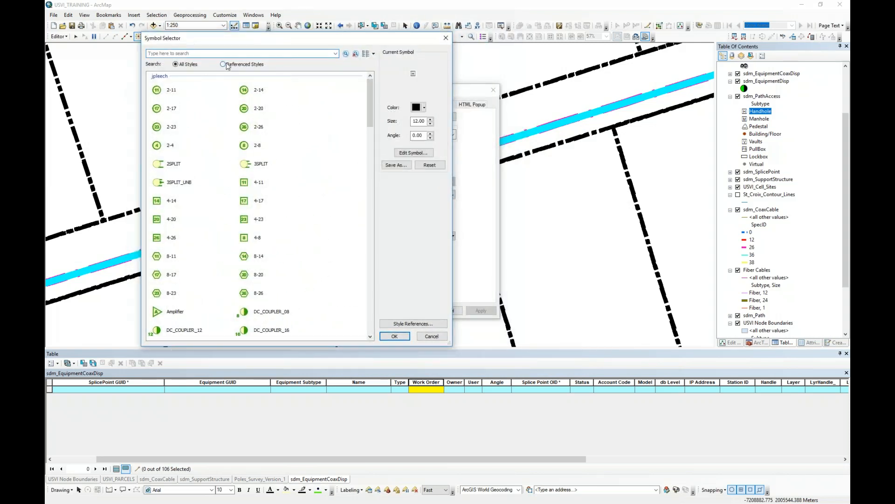
left_click_drag(371, 100, 359, 306)
Add 3D Basic, 3D Industrial, 3D Residential, 3D Vehicles, 3D Trees, ArcScene Basic and Crime Analysis to the style references
left_click(414, 323)
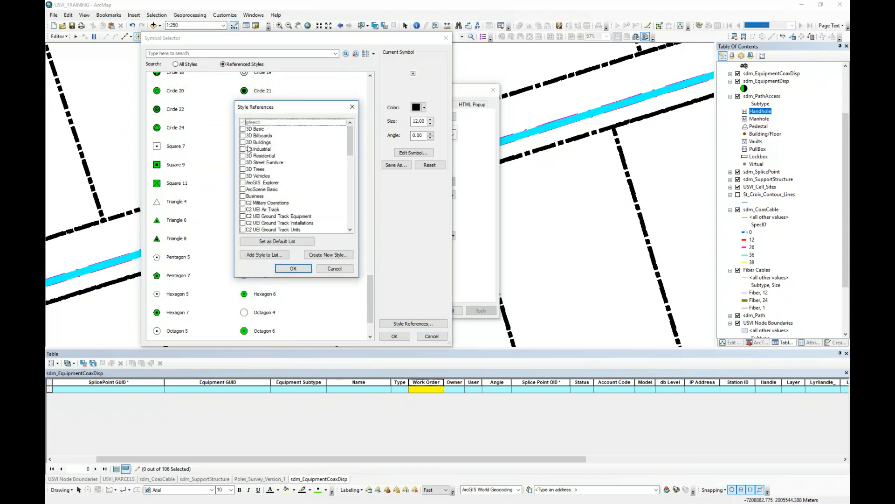
left_click(243, 129)
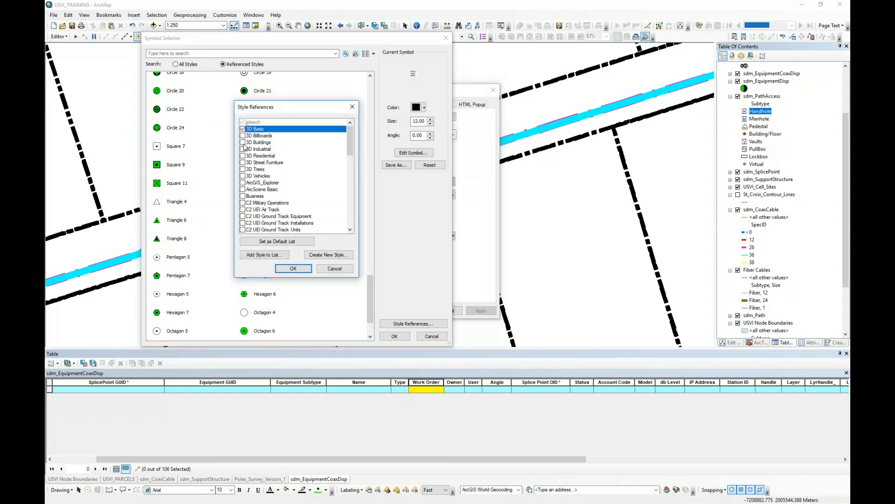
left_click(243, 149)
left_click(243, 156)
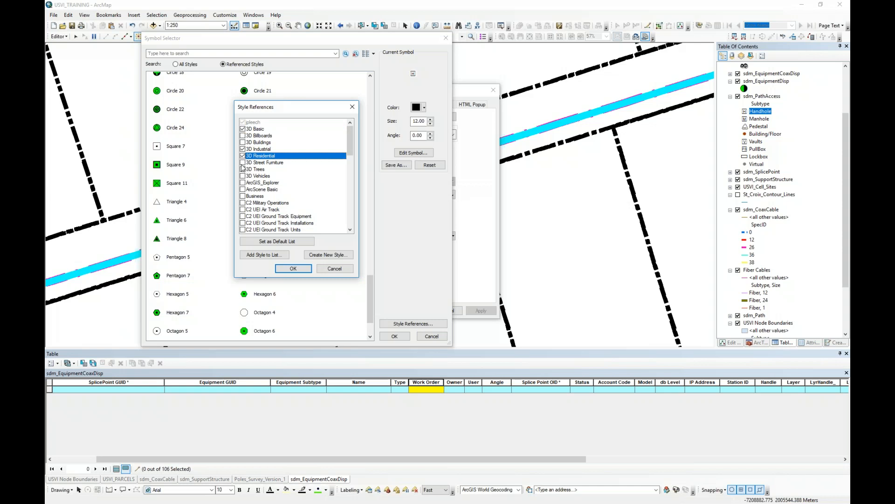
left_click(243, 176)
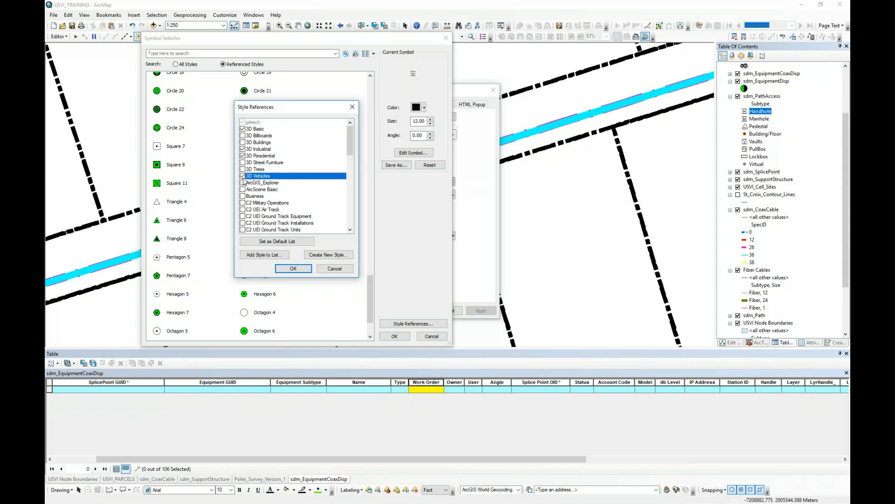
left_click(243, 169)
left_click(243, 190)
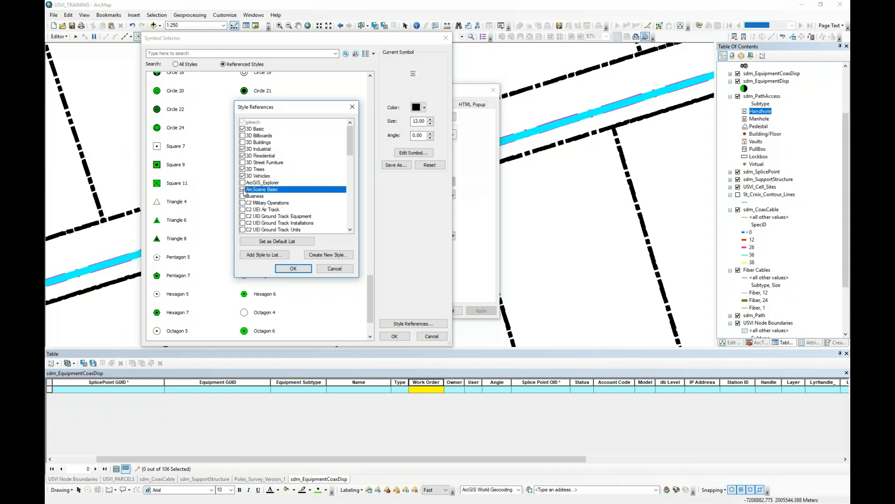
scroll(247, 206, "down", 2)
scroll(247, 205, "down", 9)
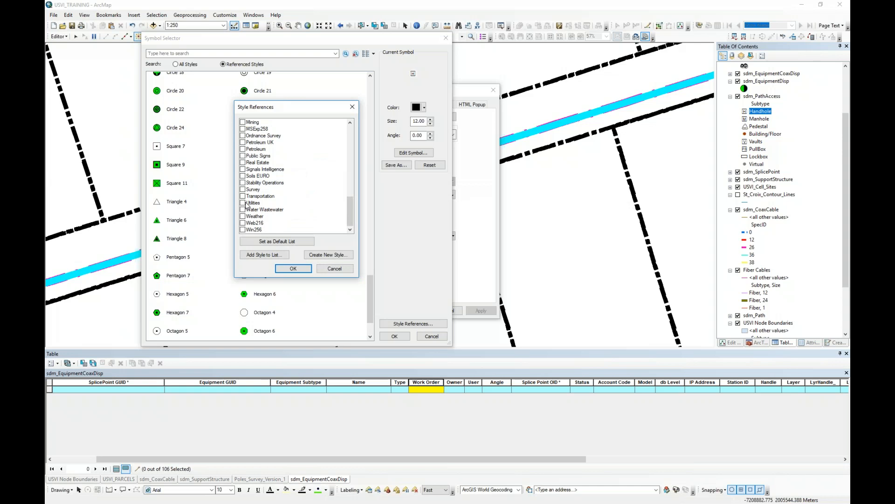
scroll(247, 206, "up", 3)
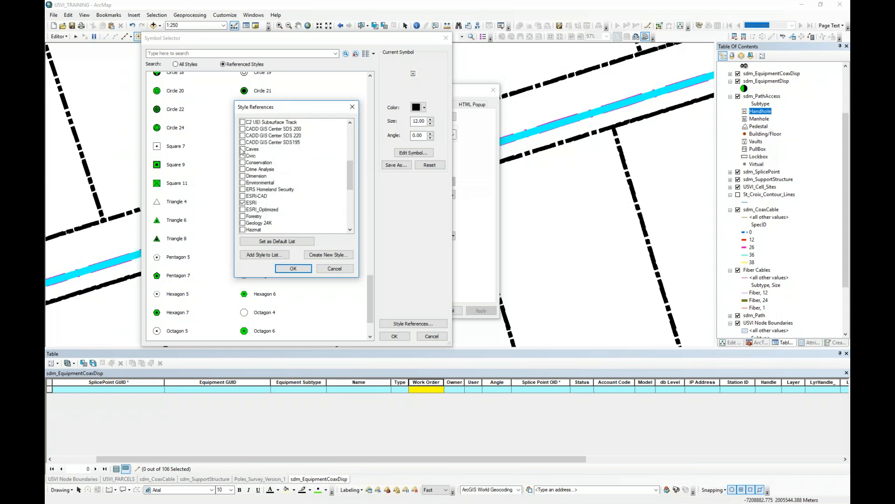
left_click(244, 169)
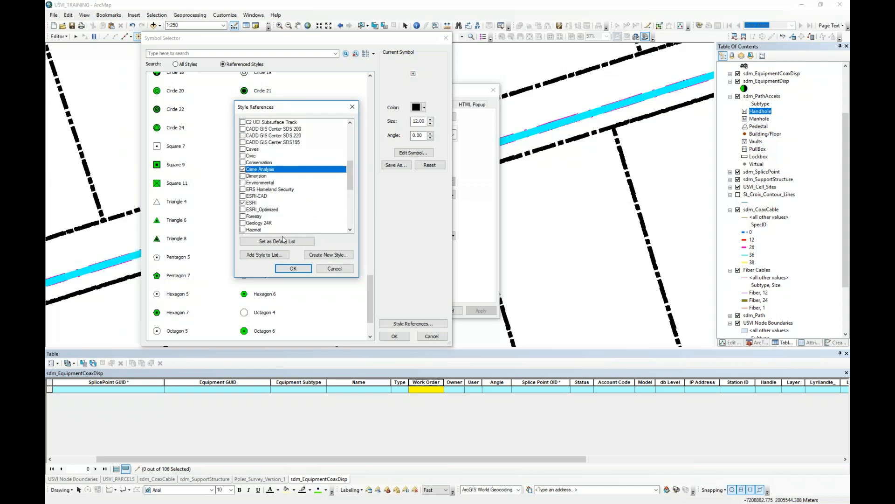
left_click(293, 268)
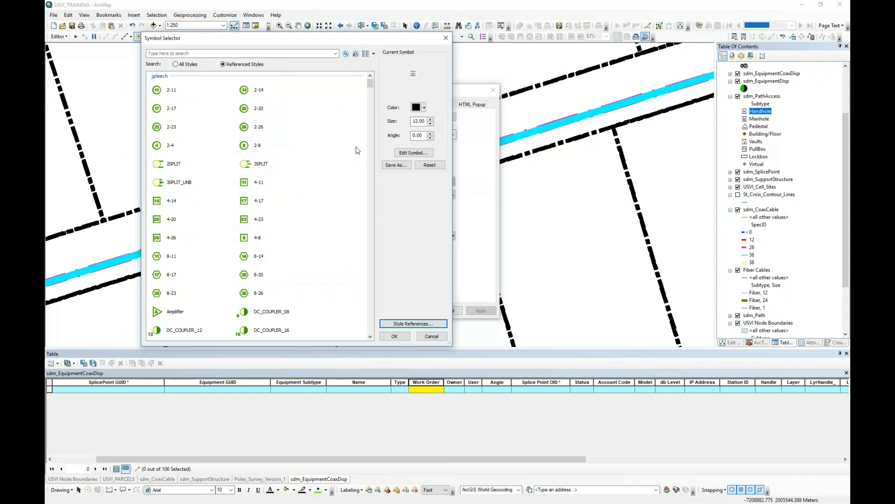
Try tree symbols from the 3D Trees style for the Handhole, including Brazilian Pepper Tree
left_click_drag(370, 84, 367, 181)
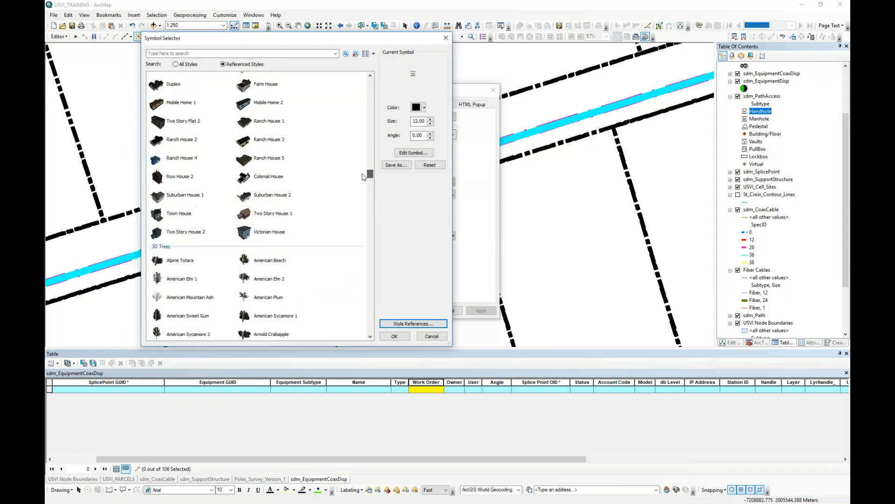
left_click(244, 142)
scroll(291, 181, "down", 5)
scroll(294, 182, "down", 3)
left_click(279, 139)
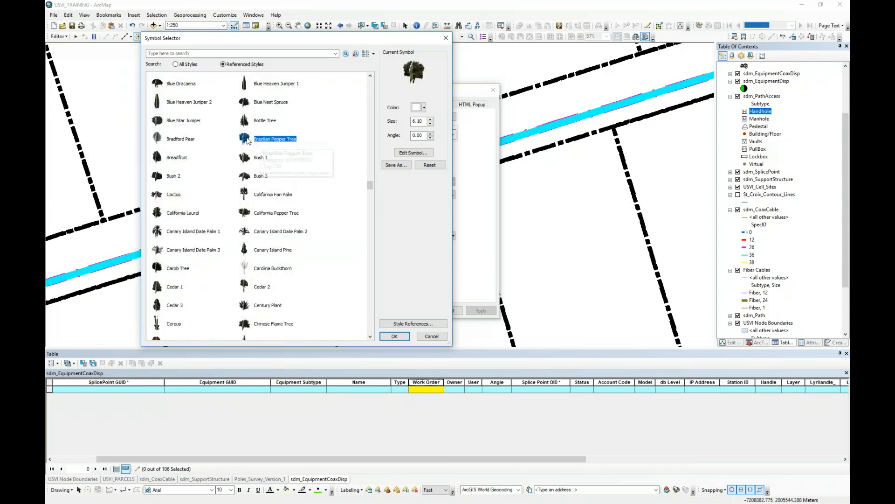
scroll(250, 187, "down", 3)
left_click(246, 211)
Try the Estate car symbol for the Handhole and look through the ArcScene Basic, Crime Analysis and ESRI symbols
scroll(247, 217, "down", 10)
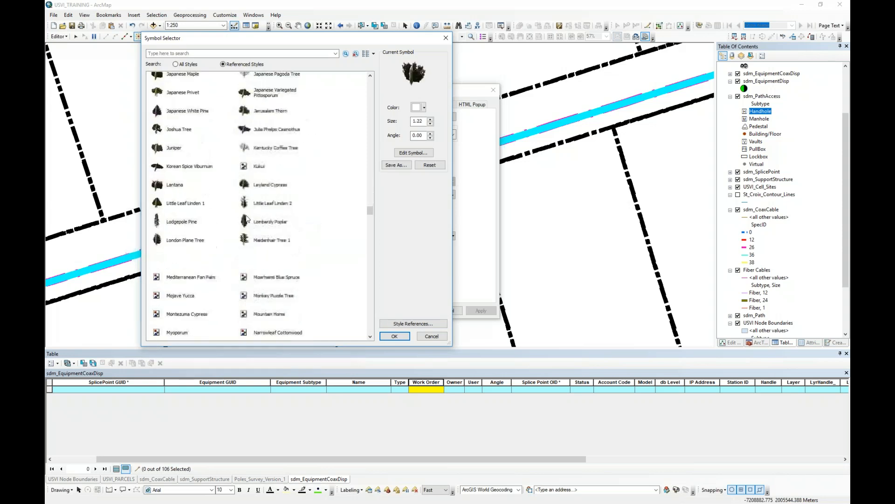
scroll(247, 217, "down", 15)
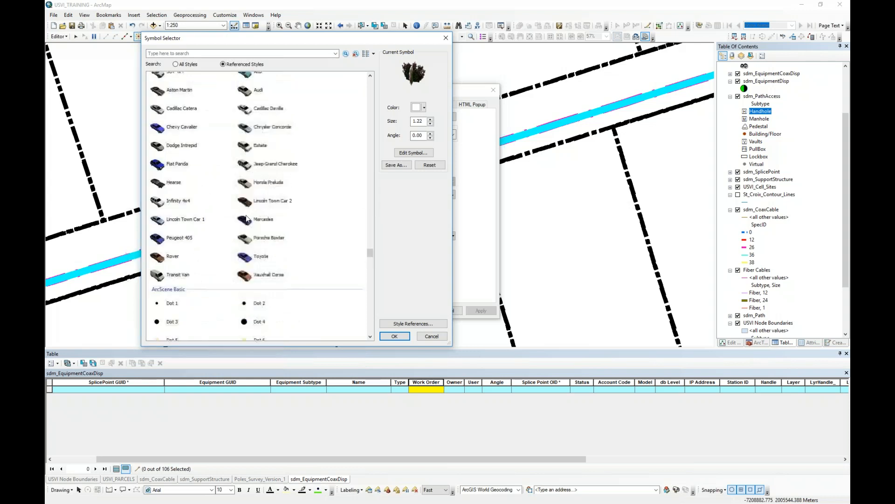
left_click(238, 196)
scroll(237, 195, "down", 5)
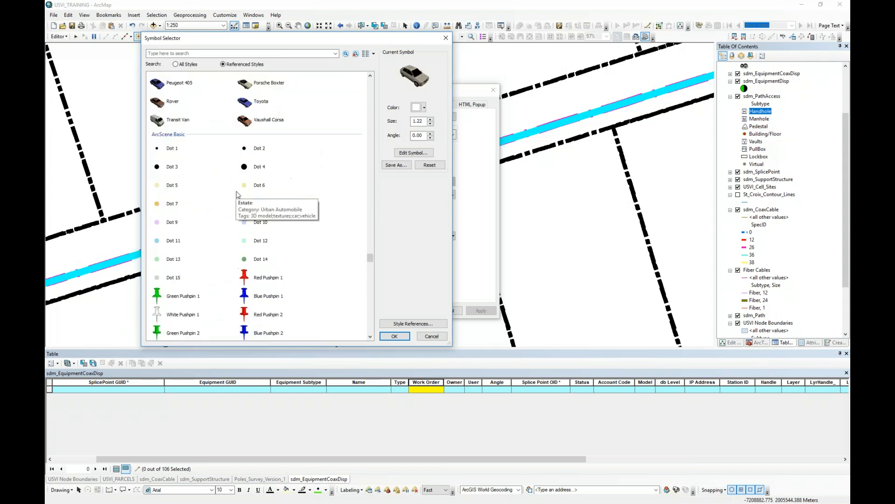
scroll(238, 195, "down", 4)
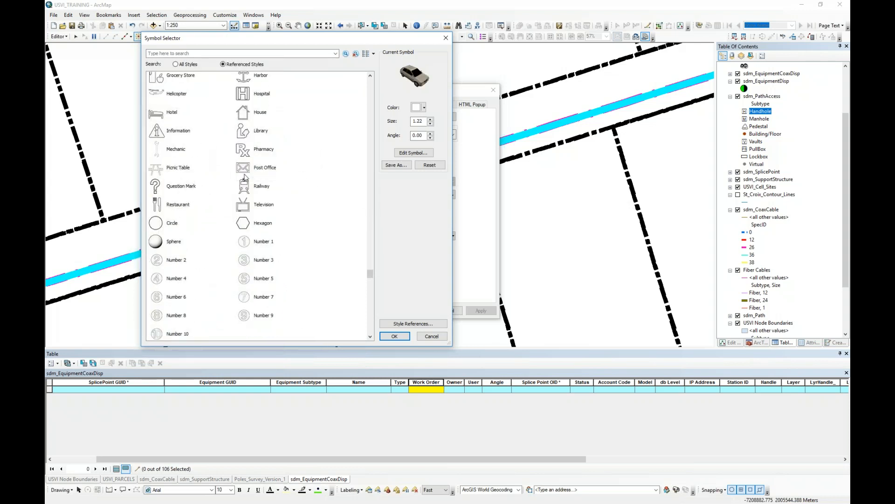
scroll(196, 186, "down", 4)
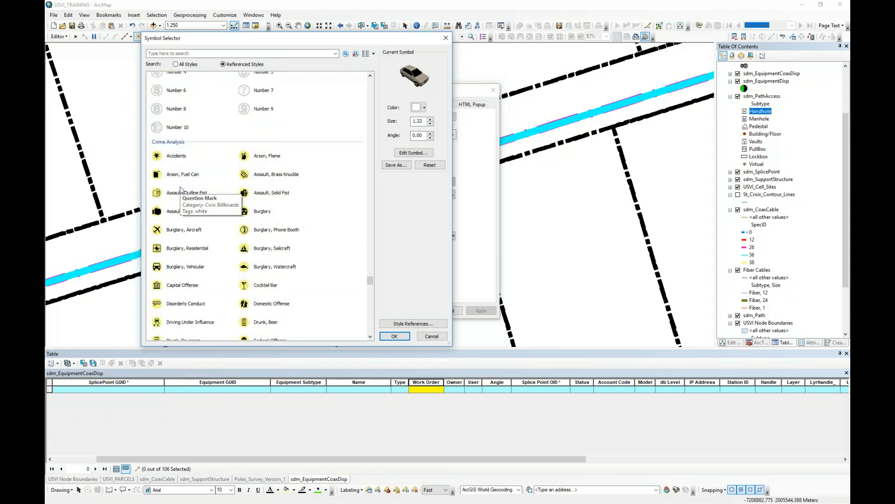
scroll(202, 192, "down", 10)
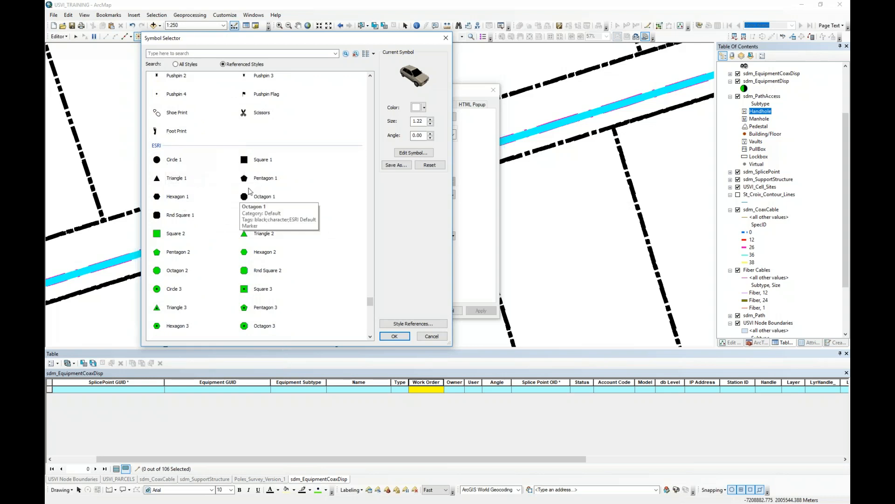
scroll(244, 194, "down", 6)
scroll(249, 191, "down", 2)
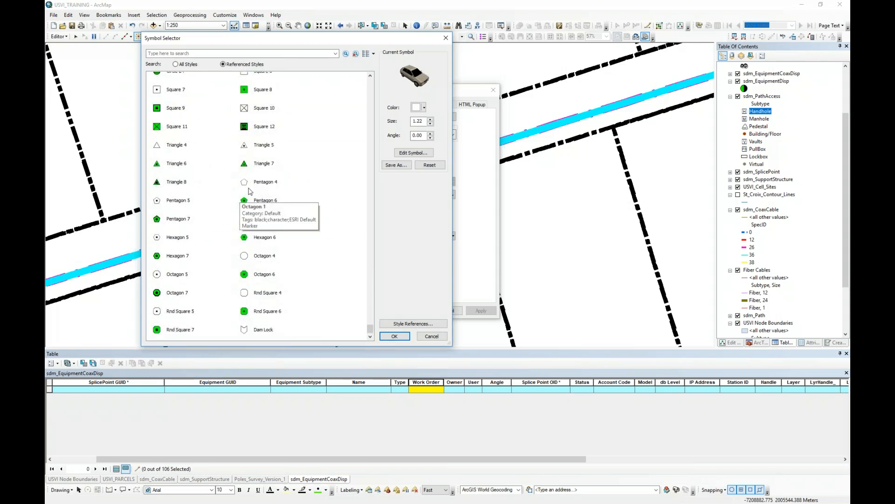
Add the Transportation and Utilities styles to the style references
left_click(423, 324)
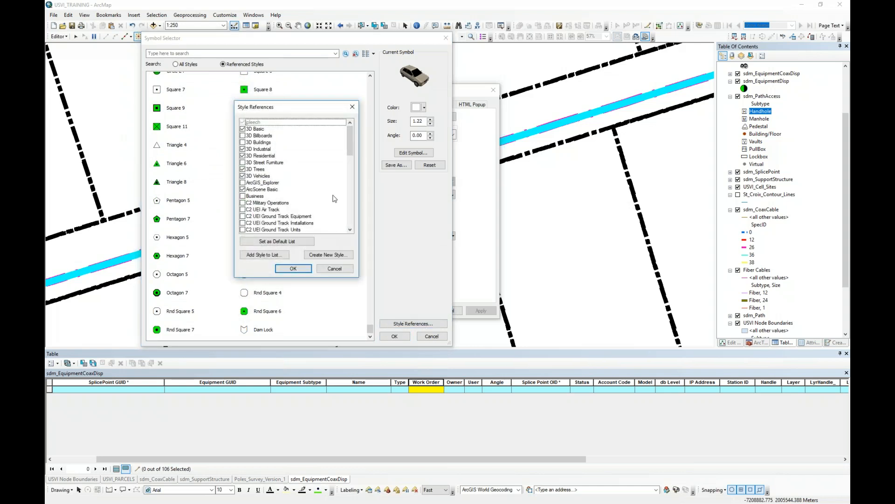
left_click_drag(349, 153, 343, 232)
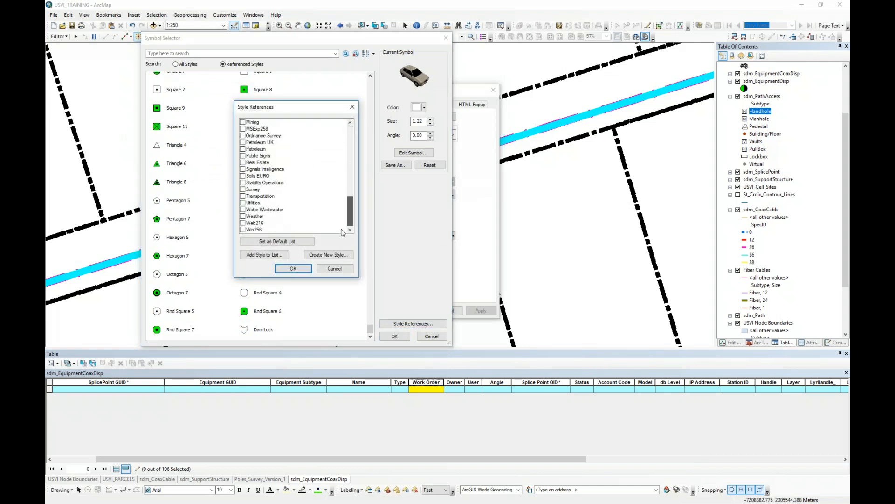
left_click(242, 196)
left_click(242, 203)
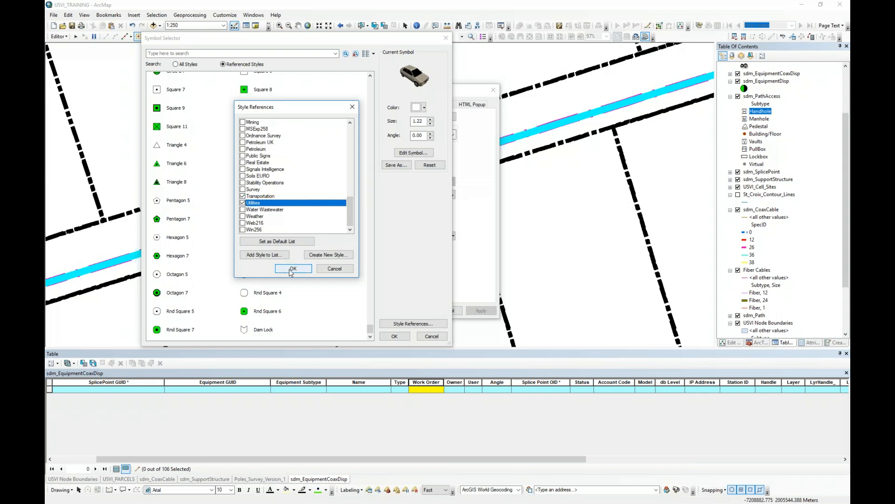
left_click(293, 268)
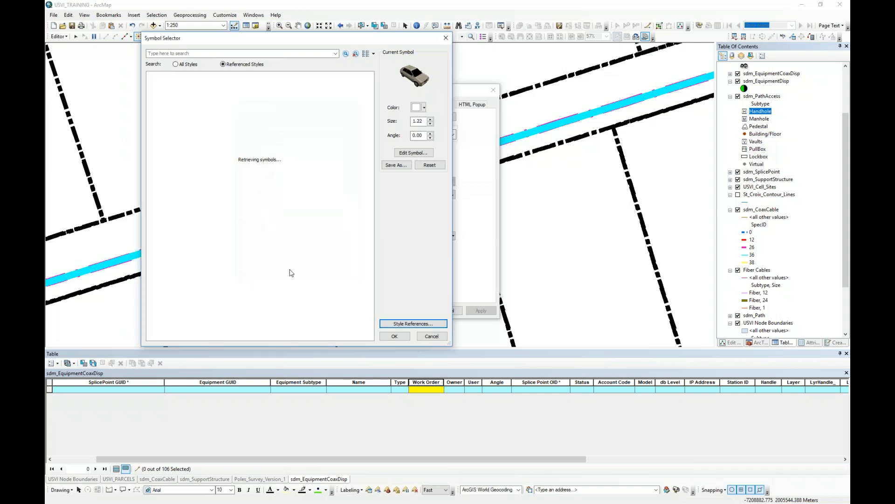
Browse the utility symbols in the referenced styles and choose the red Warning Sign flag as the Handhole symbol
left_click(176, 66)
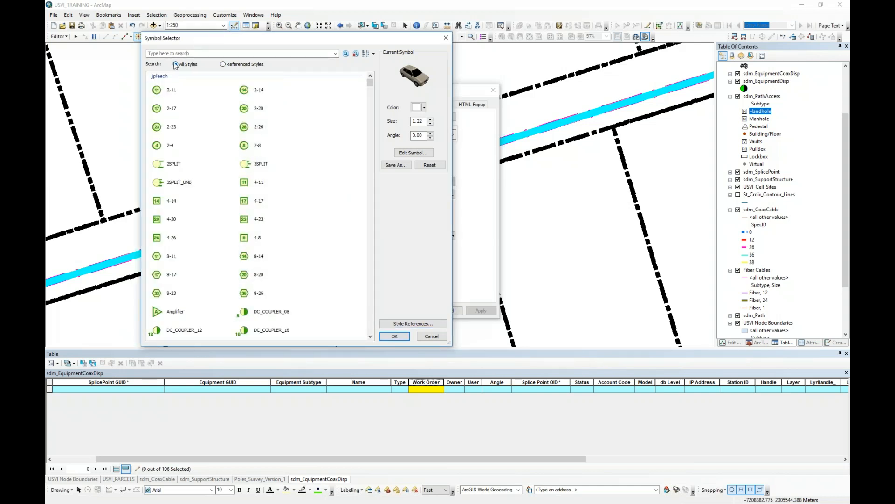
left_click(226, 65)
left_click_drag(370, 84, 367, 300)
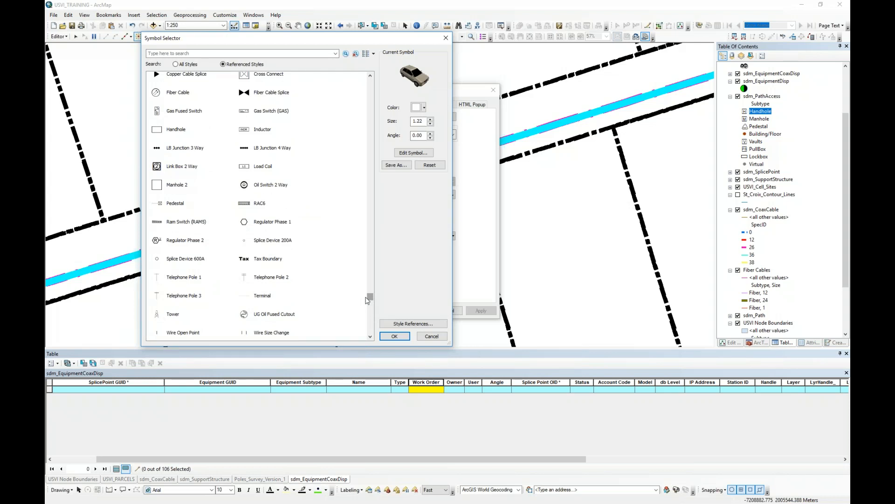
scroll(214, 218, "down", 5)
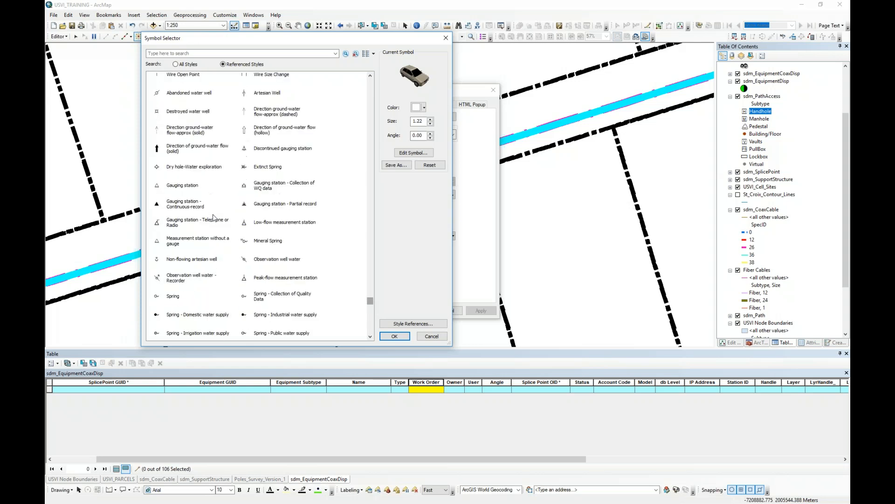
scroll(214, 218, "down", 3)
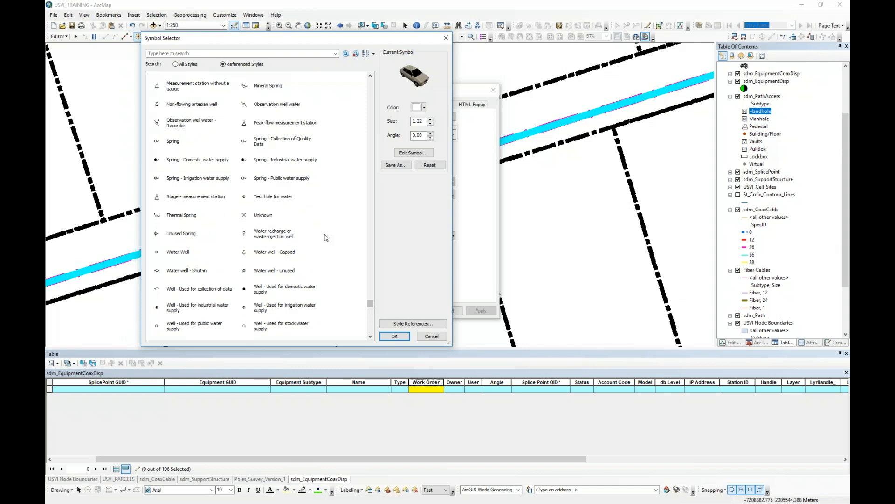
scroll(326, 237, "down", 10)
scroll(325, 238, "down", 3)
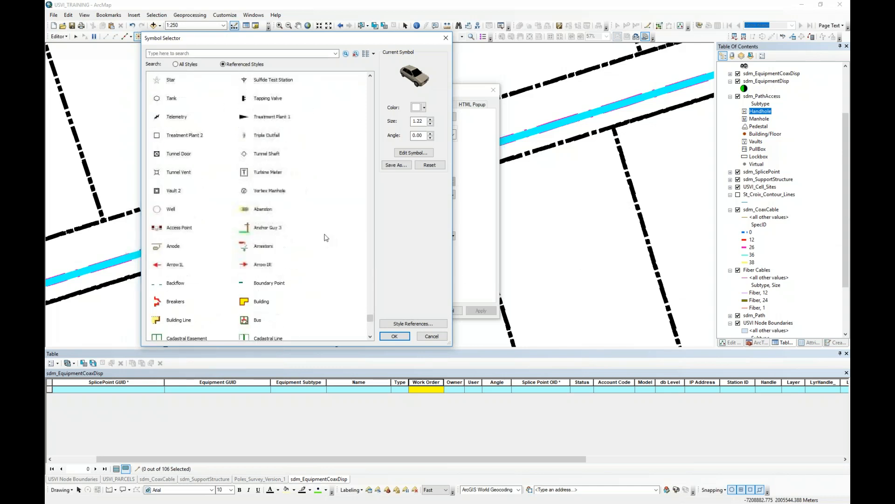
scroll(315, 238, "down", 3)
scroll(315, 238, "down", 3)
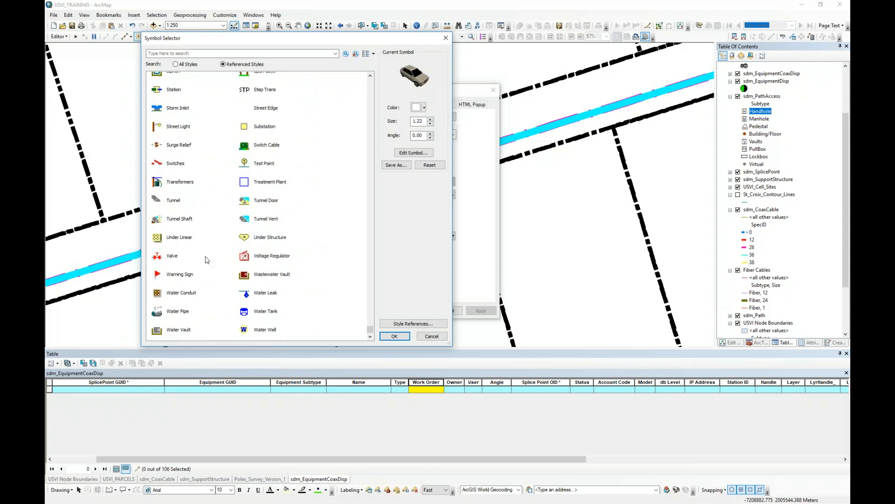
left_click(173, 275)
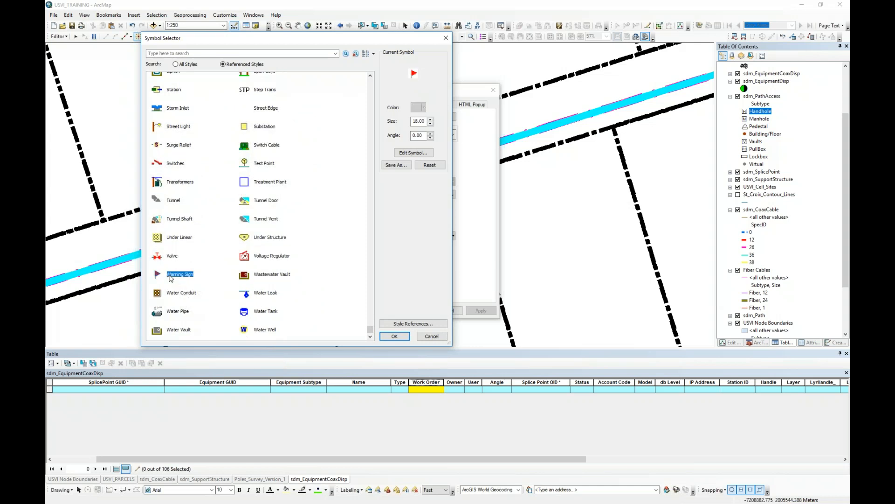
Search the referenced styles for "flagger" and apply the orange Flagger sign as the Handhole symbol
left_click(195, 54)
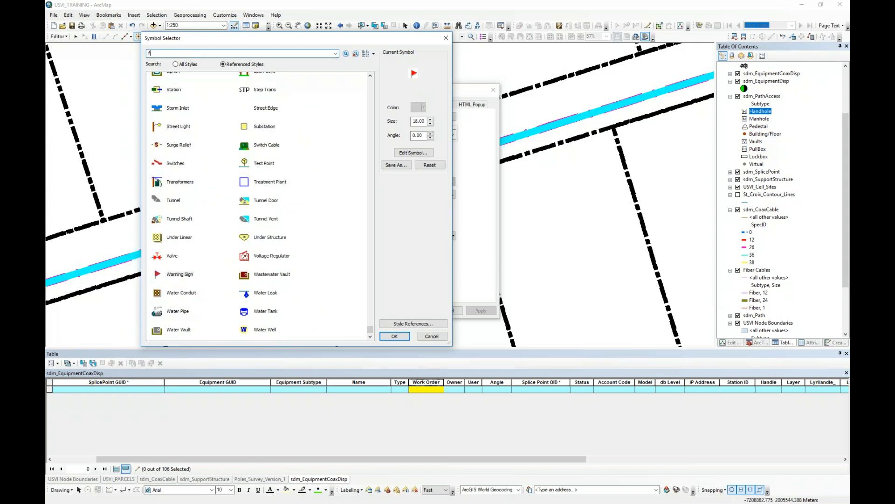
type("flagger")
key("Return")
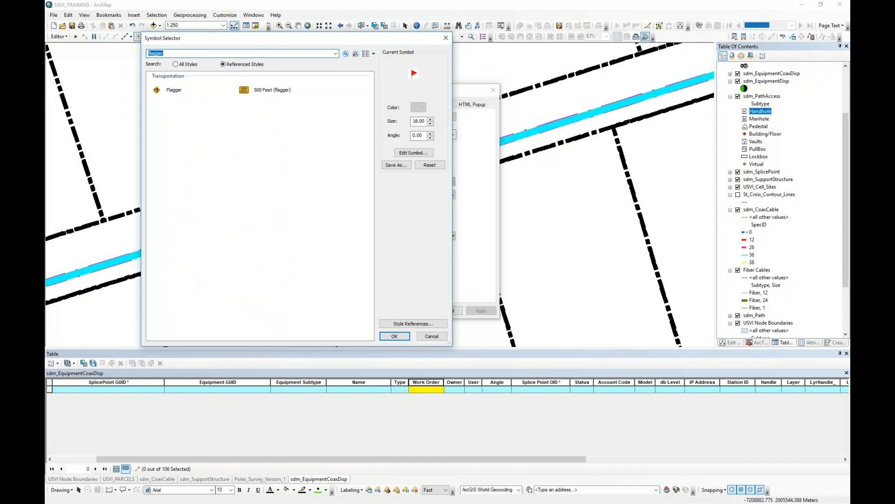
left_click(157, 92)
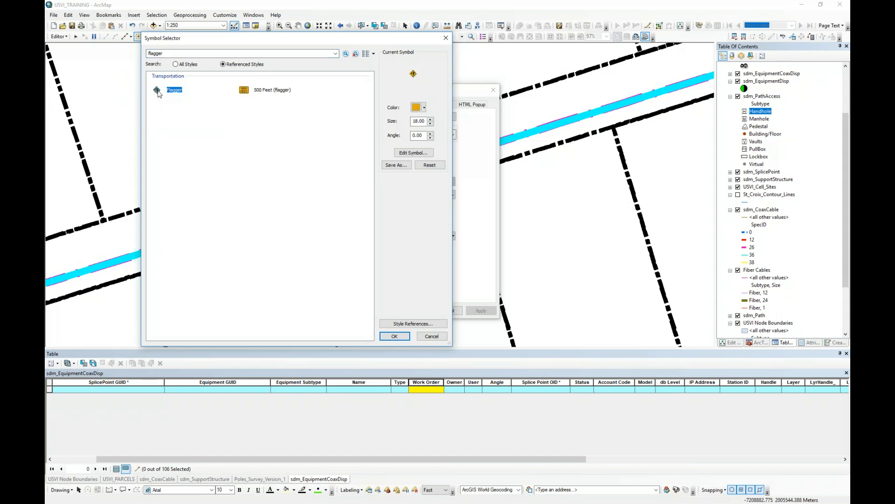
left_click(244, 88)
left_click(158, 91)
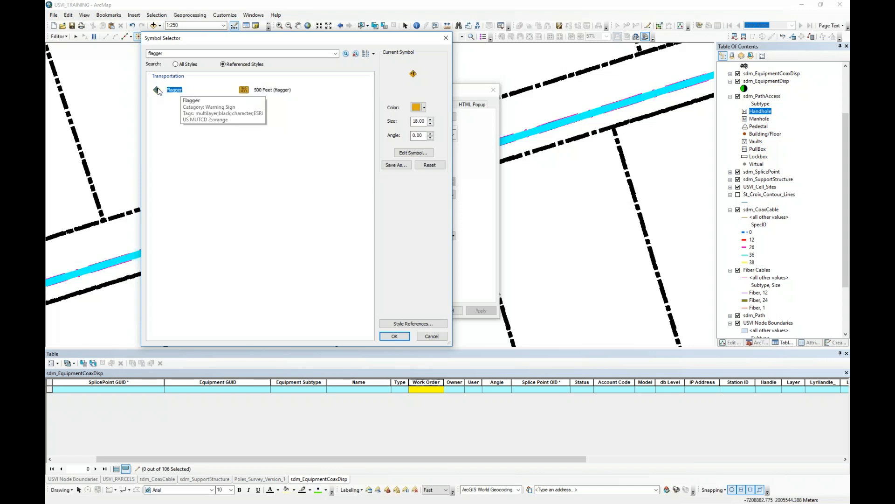
double_click(157, 91)
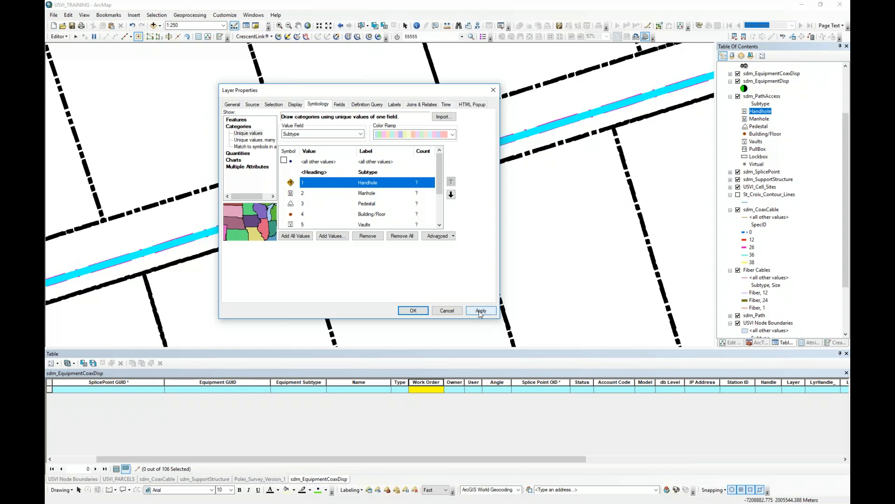
left_click(413, 310)
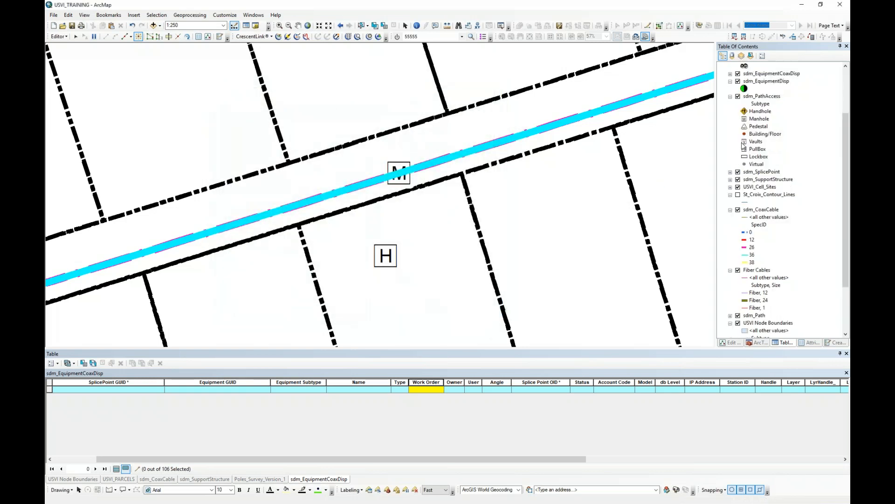
Try out the Handhole feature template on the parcels below the coax cable and look through the other templates
left_click(837, 343)
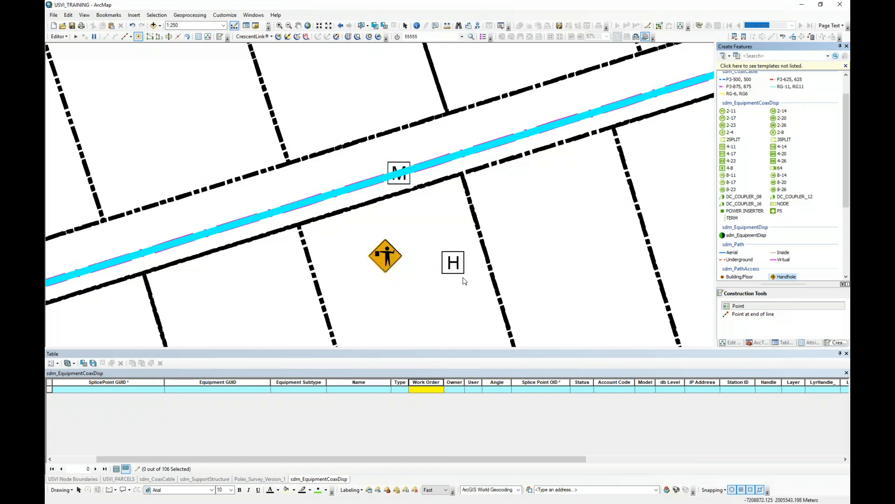
left_click(509, 291)
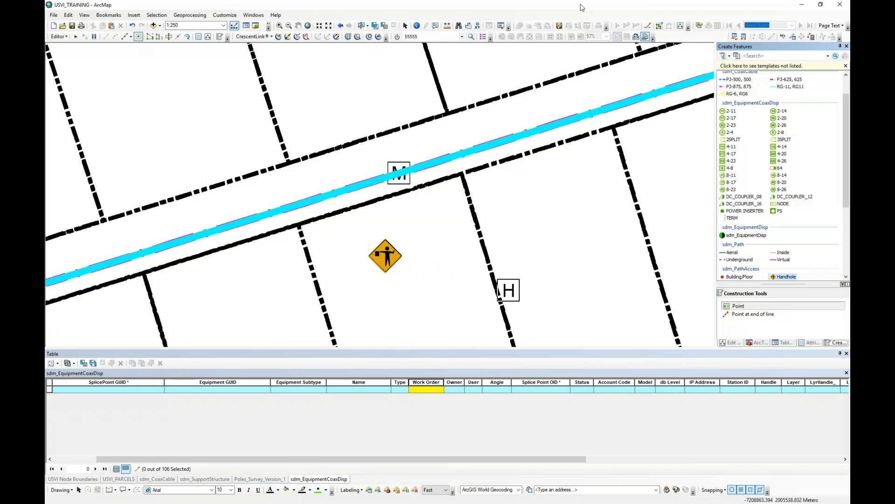
left_click(76, 36)
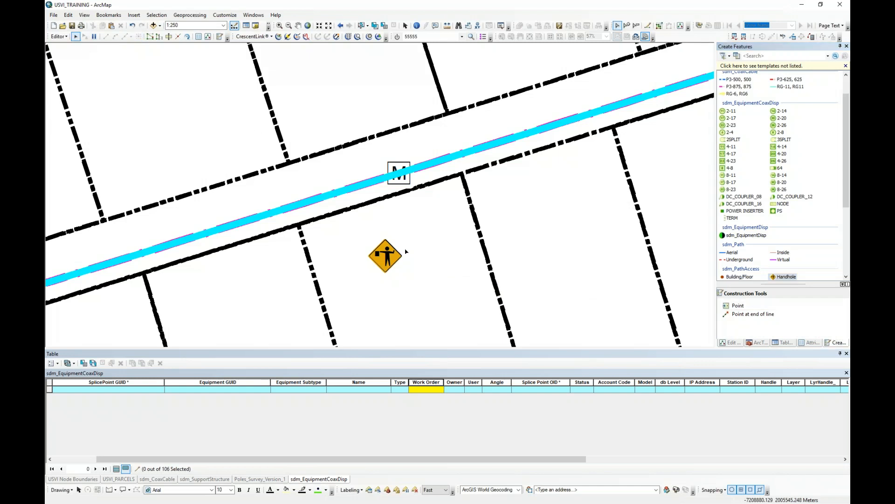
left_click_drag(434, 249, 374, 265)
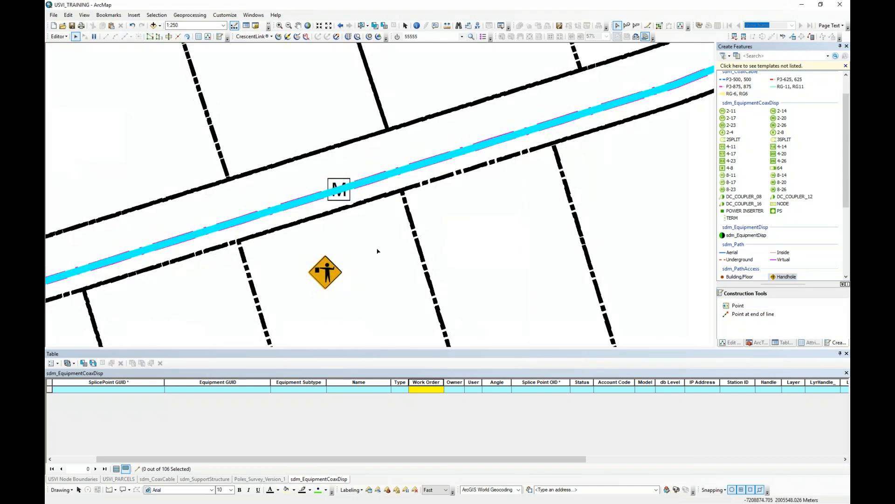
left_click_drag(843, 151, 843, 102)
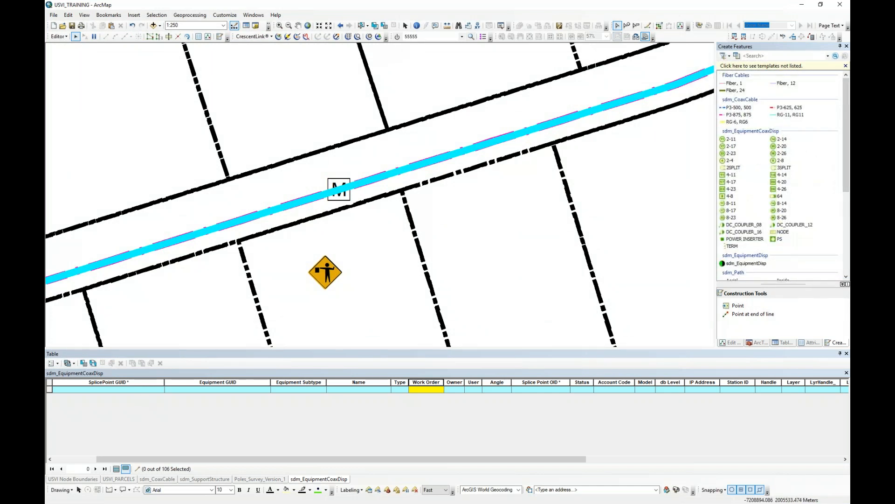
Add a callout reading "25'" beside the flagger symbol, with its leader anchored just above and to the symbol's right
left_click(123, 490)
left_click_drag(362, 238, 470, 199)
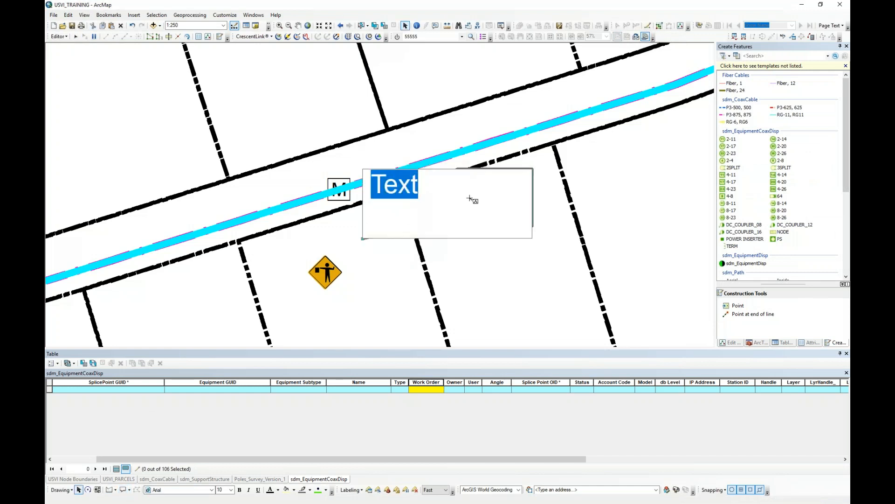
type("25'")
key("Return")
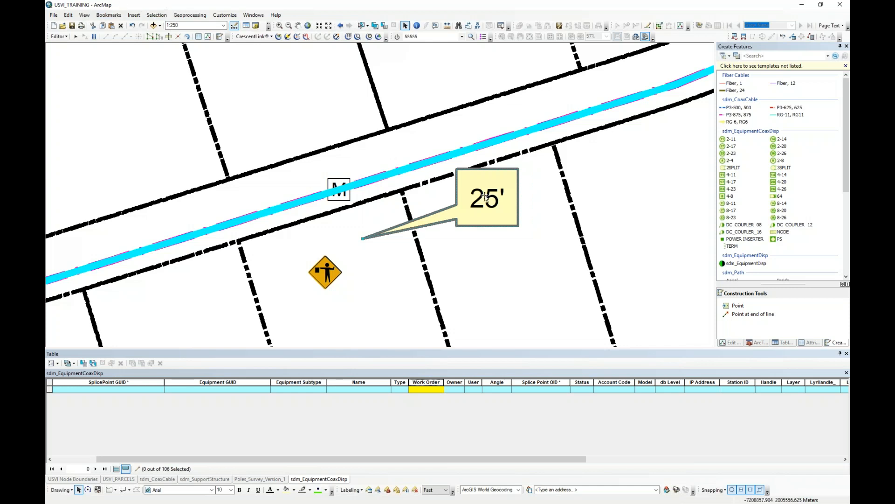
Give the 25' callout text a halo mask filled with the Awning Window symbol from the 3D Basic style
double_click(505, 219)
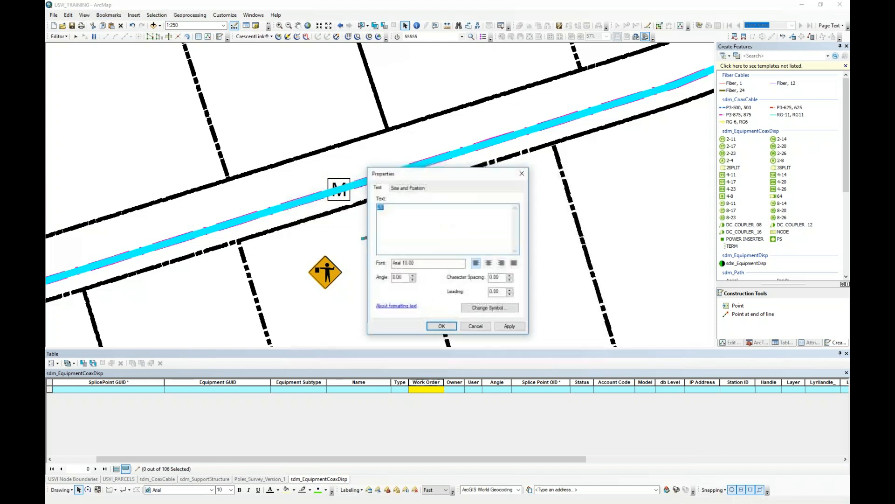
left_click(409, 187)
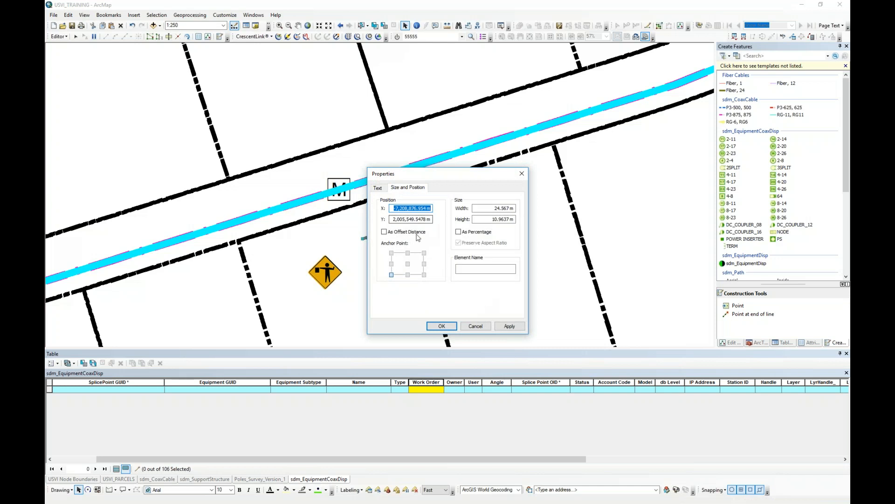
left_click(380, 188)
left_click(491, 310)
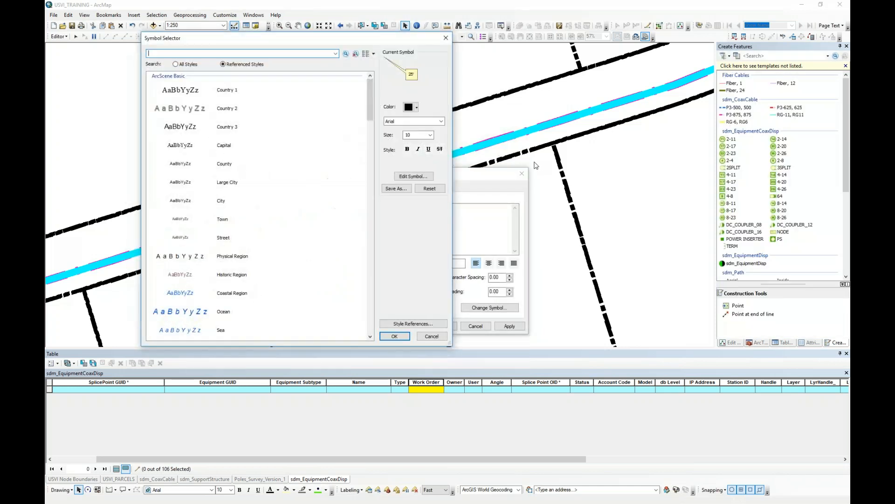
left_click(427, 179)
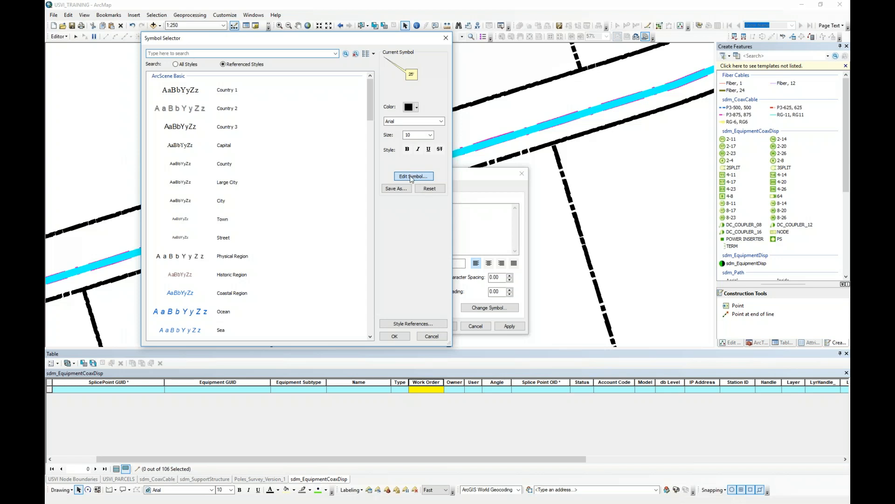
left_click(411, 177)
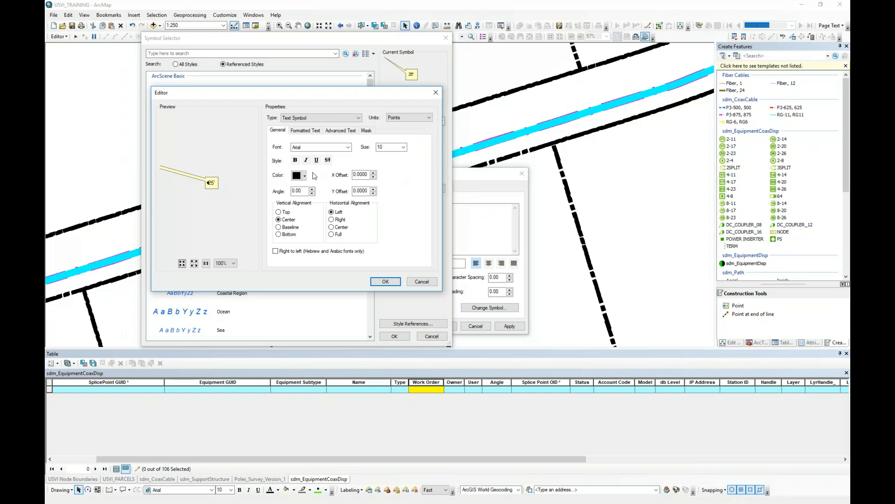
left_click(367, 131)
left_click(278, 167)
left_click(352, 185)
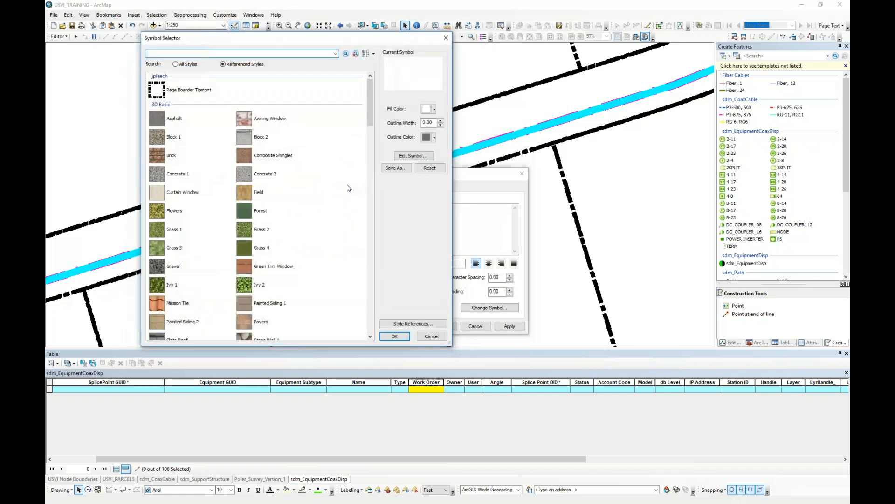
left_click(253, 120)
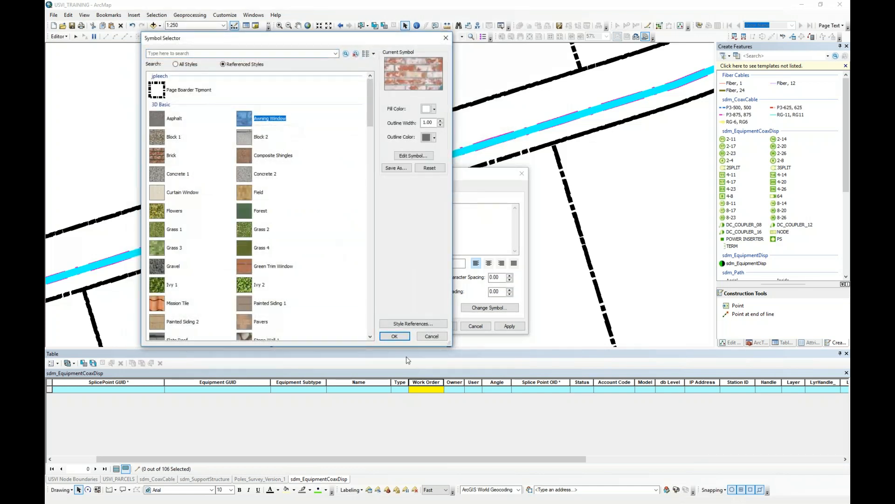
left_click(395, 335)
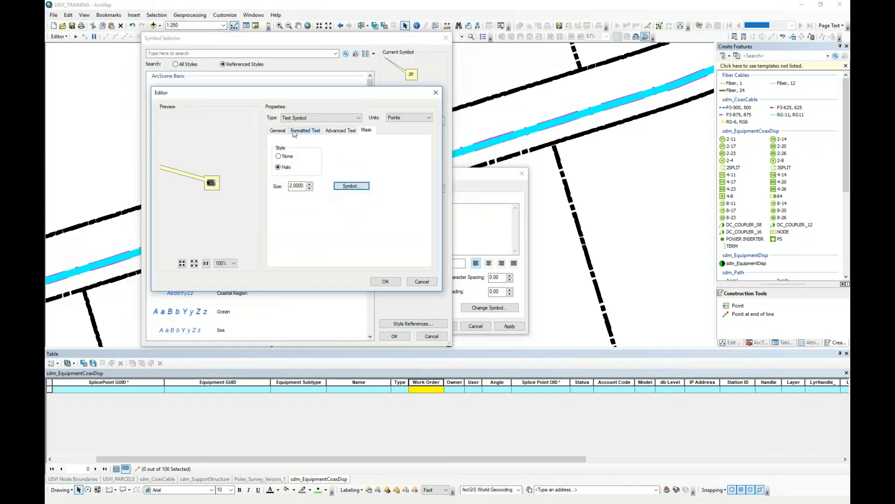
Set the callout's text color to orange and accept the text symbol edits
left_click(278, 130)
left_click(305, 176)
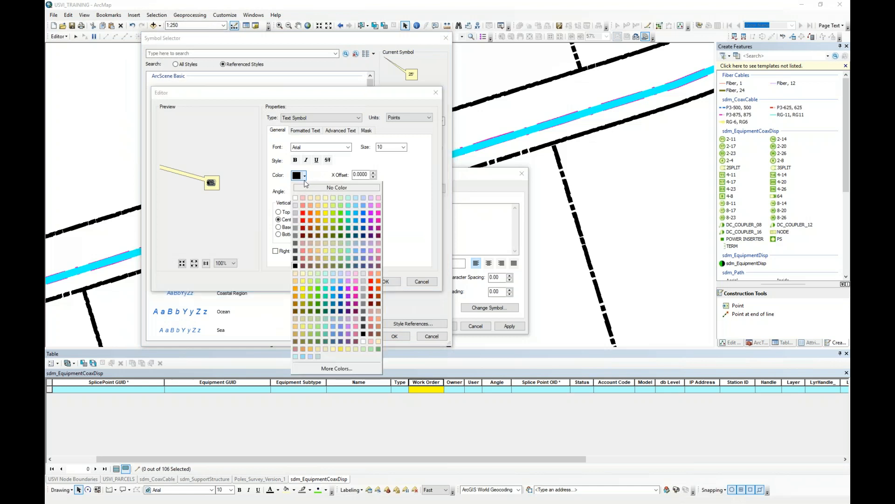
left_click(310, 214)
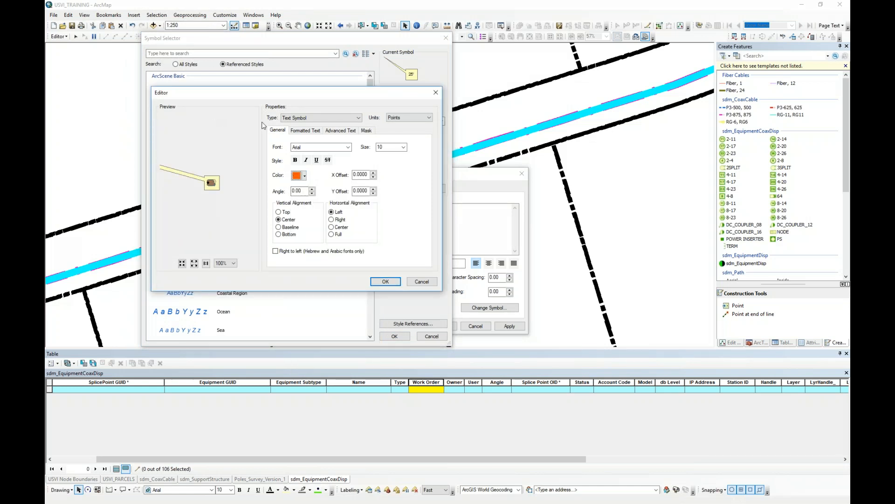
left_click(304, 131)
left_click(341, 130)
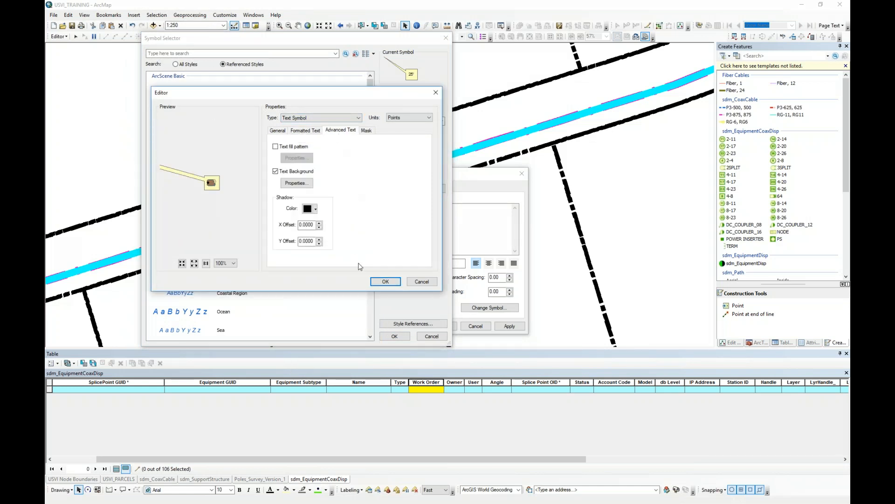
left_click(385, 281)
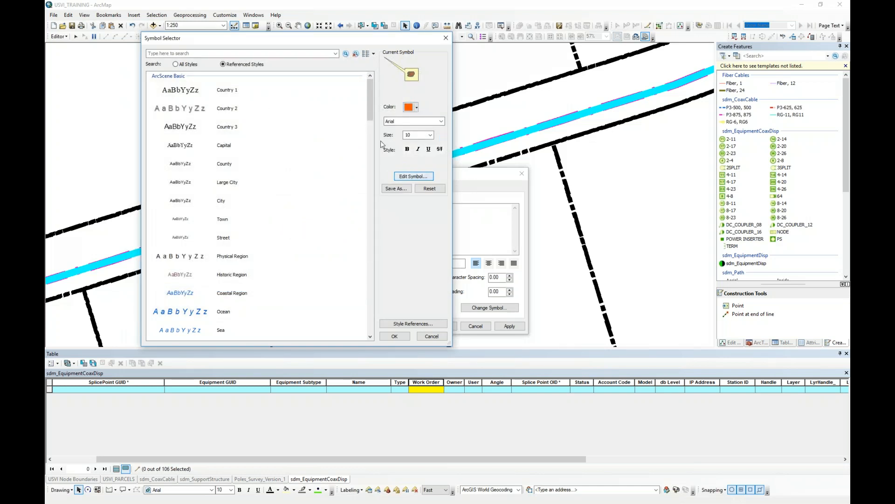
Reopen the callout's text symbol and change its text background to the rounded balloon callout style
left_click(414, 176)
left_click(316, 132)
left_click(340, 131)
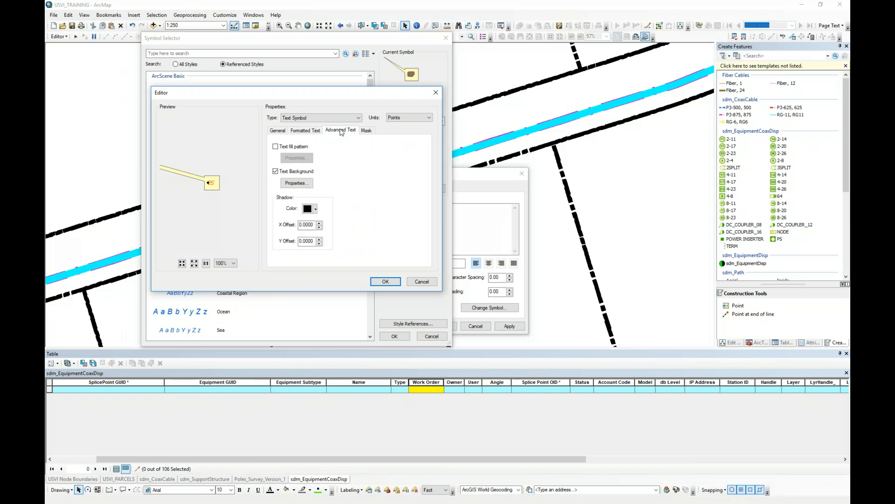
left_click(296, 183)
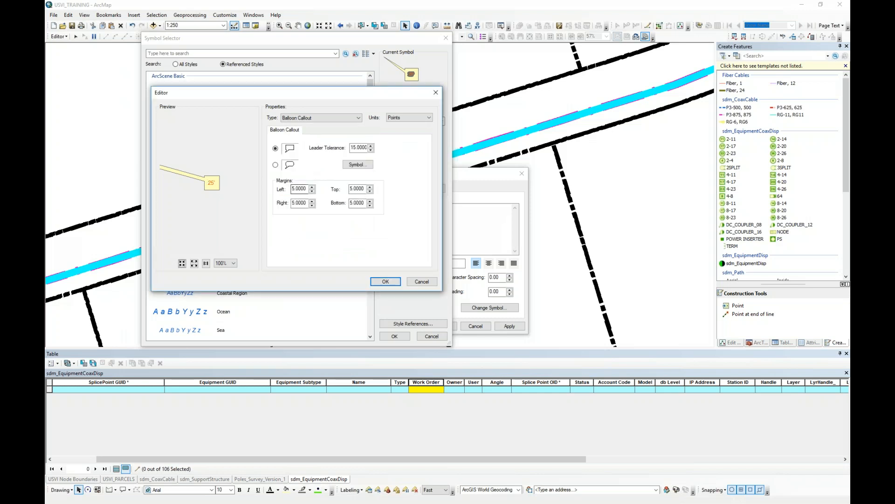
left_click(276, 165)
Give the balloon callout a turquoise fill and a thicker orange outline, and accept the background settings
left_click(358, 165)
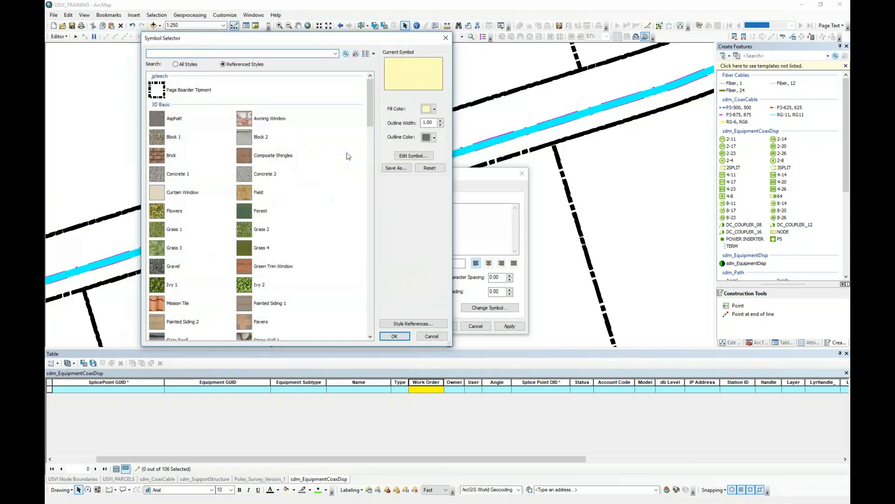
left_click(434, 109)
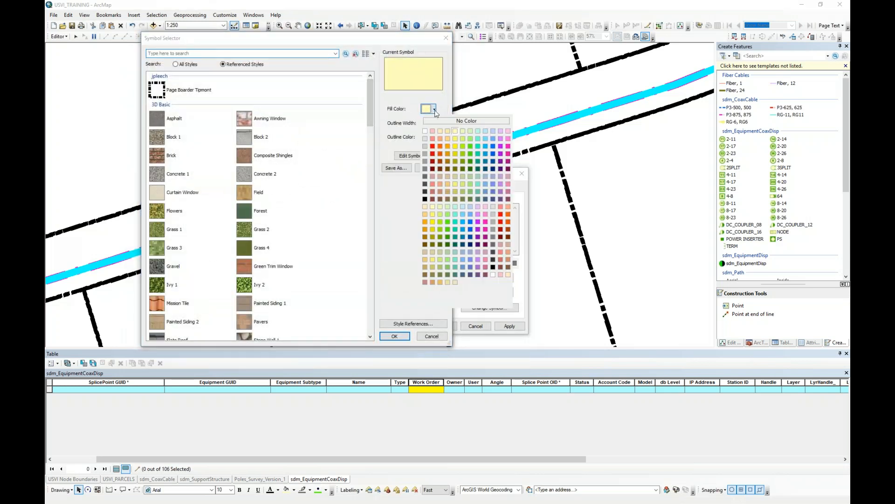
left_click(477, 147)
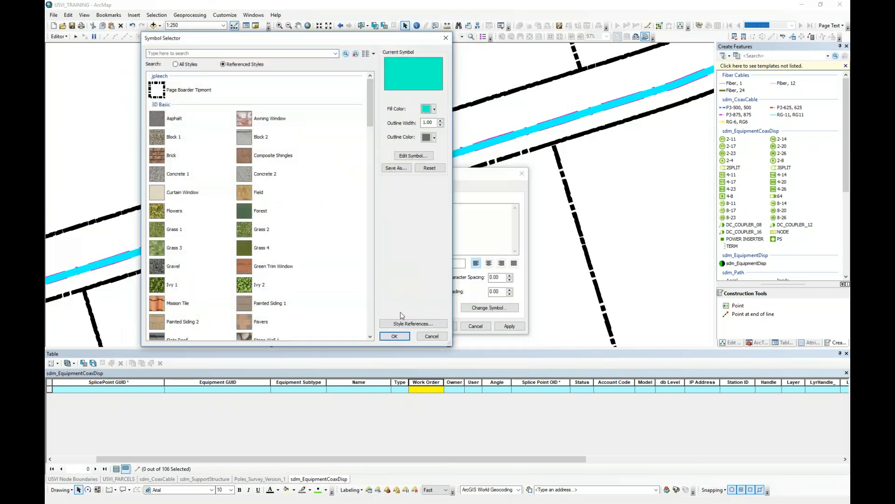
left_click(435, 141)
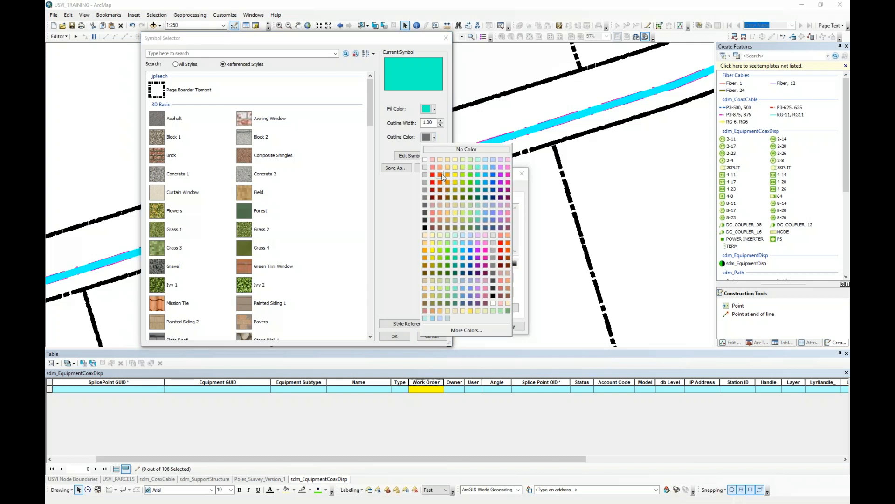
left_click(444, 179)
left_click(441, 120)
left_click(441, 121)
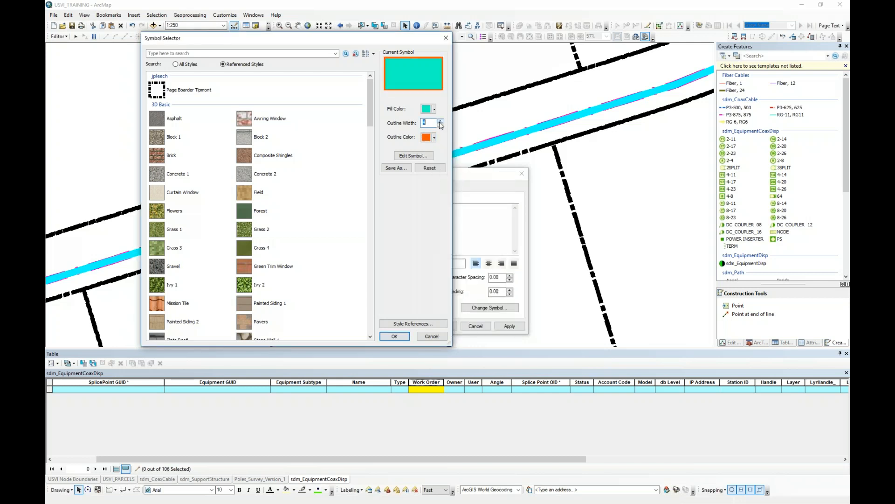
left_click_drag(370, 112, 375, 148)
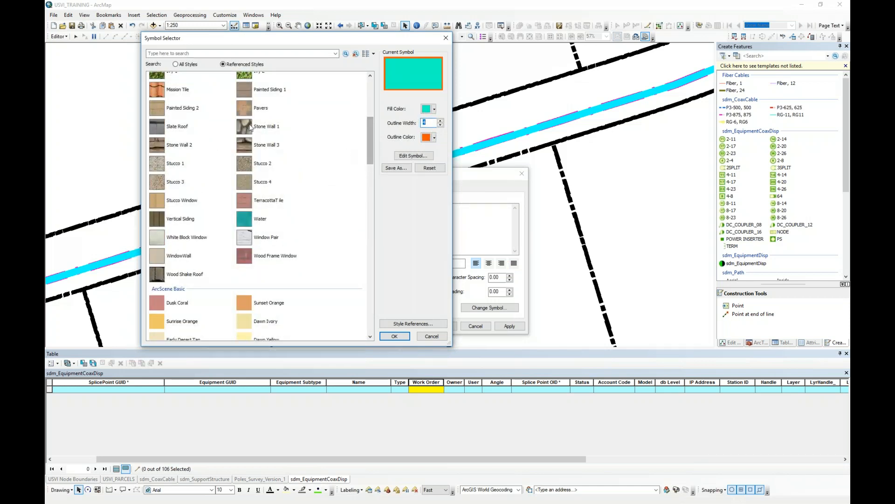
left_click(387, 337)
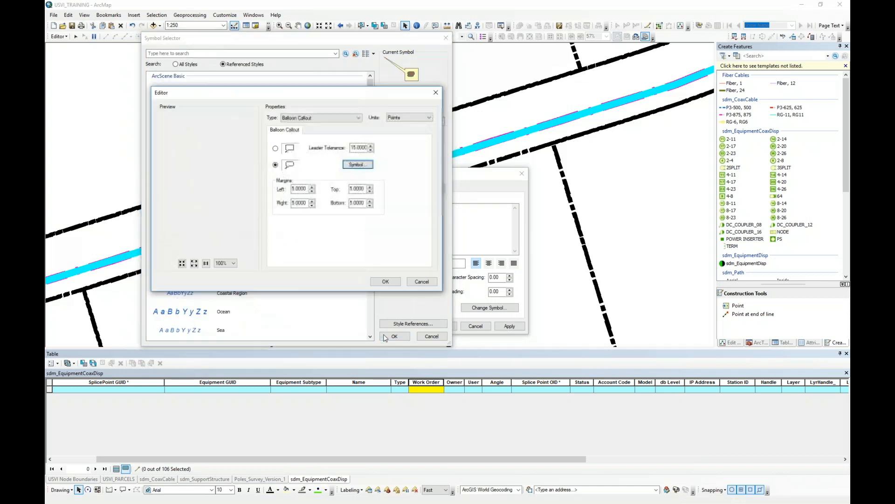
left_click(385, 281)
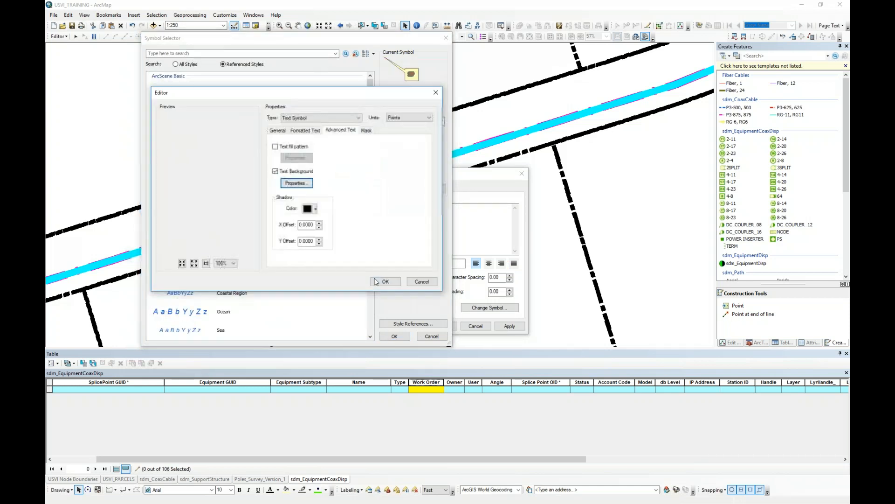
Accept the orange text symbol with its turquoise balloon background and apply it to the 25' callout
left_click(383, 281)
left_click(395, 335)
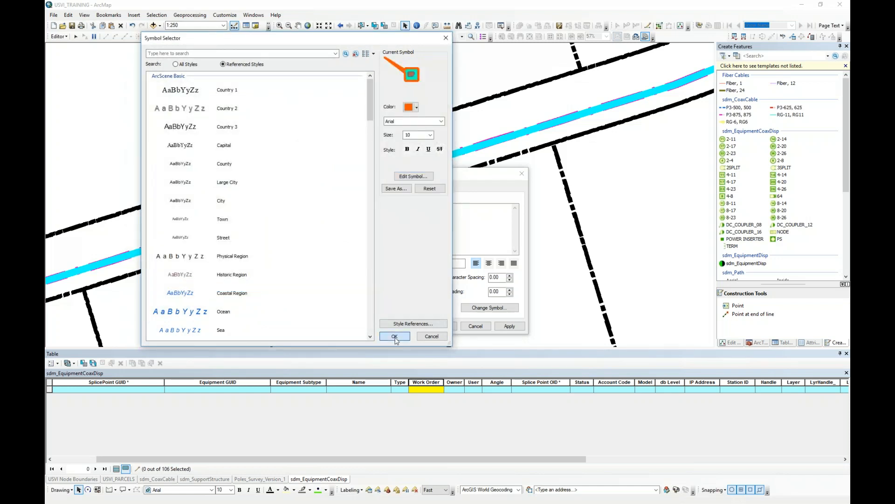
left_click(441, 325)
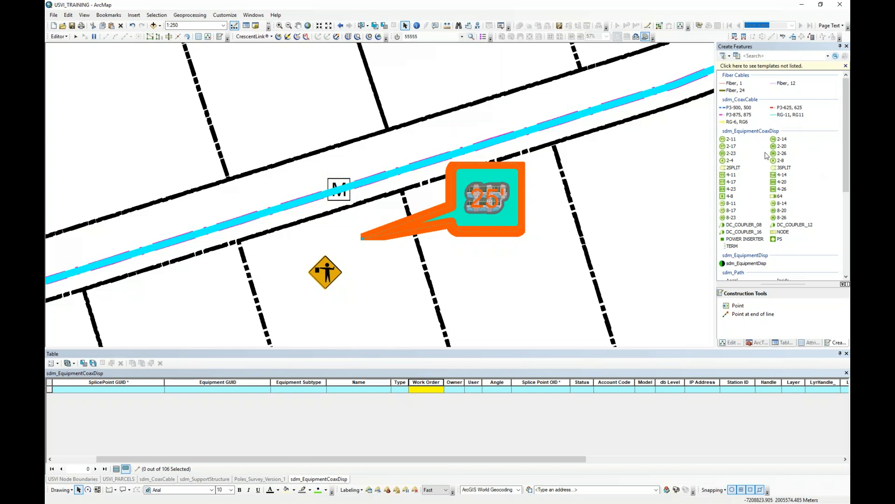
scroll(778, 201, "down", 6)
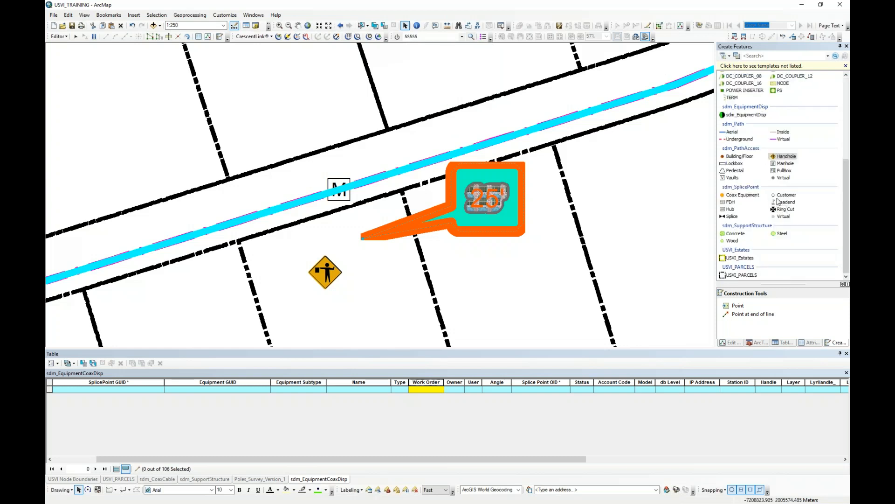
double_click(785, 157)
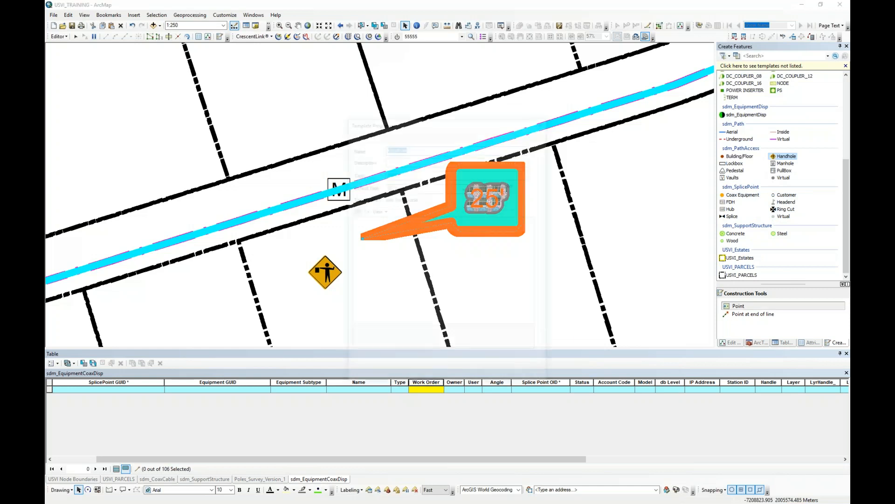
left_click(465, 378)
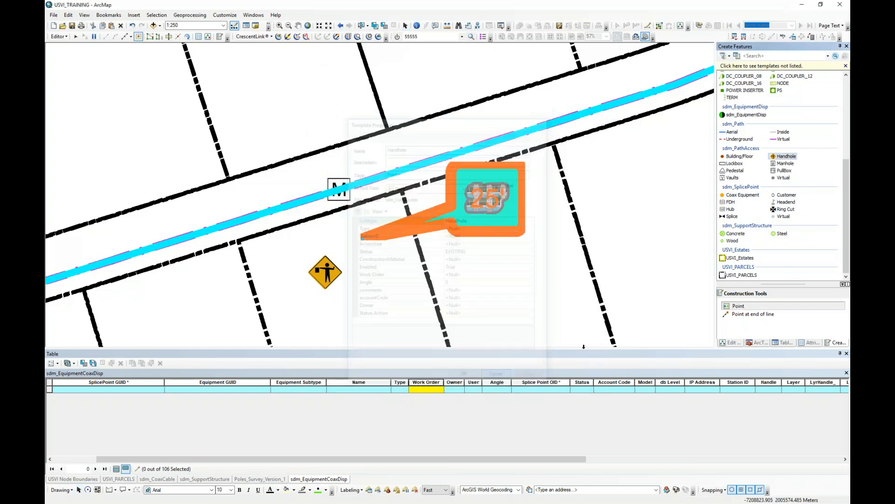
Open the symbol selection for the Handhole class of sdm_PathAccess and search the referenced styles for "cone" and "barracade"
left_click(780, 342)
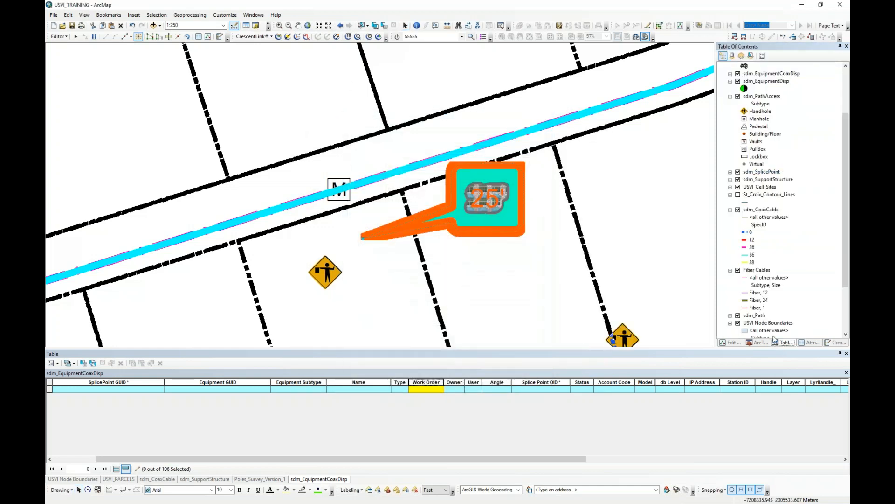
double_click(756, 113)
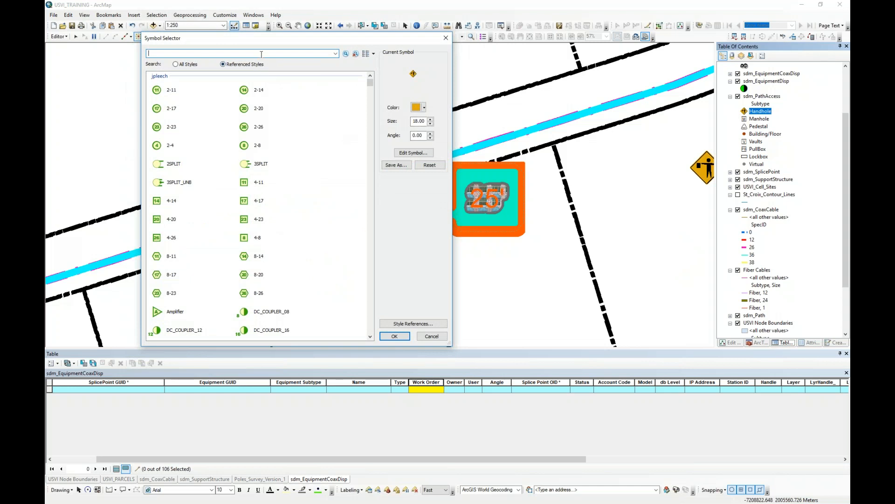
type("cone")
key("Return")
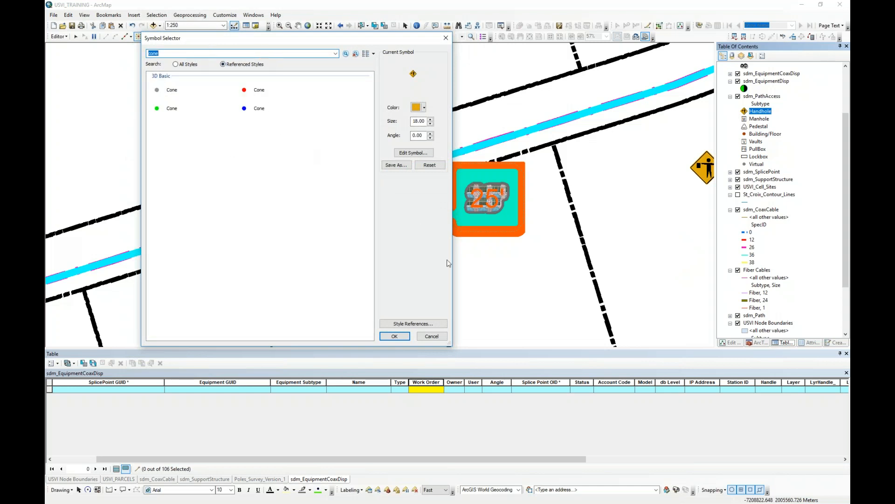
type("barracad")
key("Return")
Open the style references and turn on the 3D styles, including 3D Billboards, 3D Buildings and 3D Street Furniture
left_click(413, 323)
left_click(242, 135)
left_click(243, 142)
left_click(242, 163)
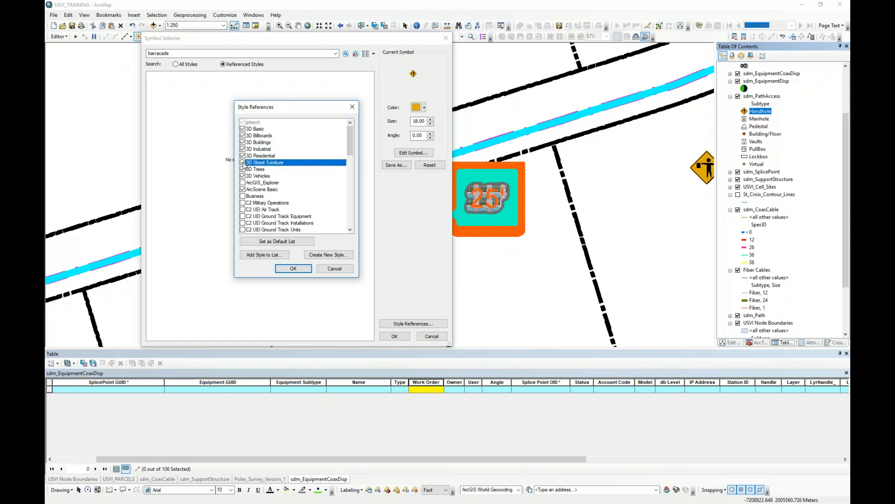
Turn on the Business, C2 Military Operations, C2 UEI Air Track, C2 UEI Ground Track Units and C2 UEI Special Operations Track styles
left_click(242, 195)
left_click(243, 202)
left_click(243, 209)
scroll(245, 205, "down", 3)
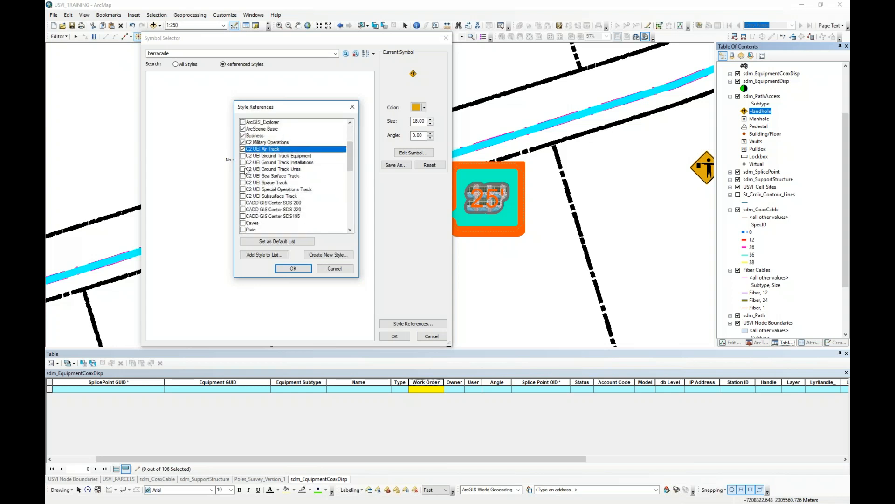
left_click(243, 170)
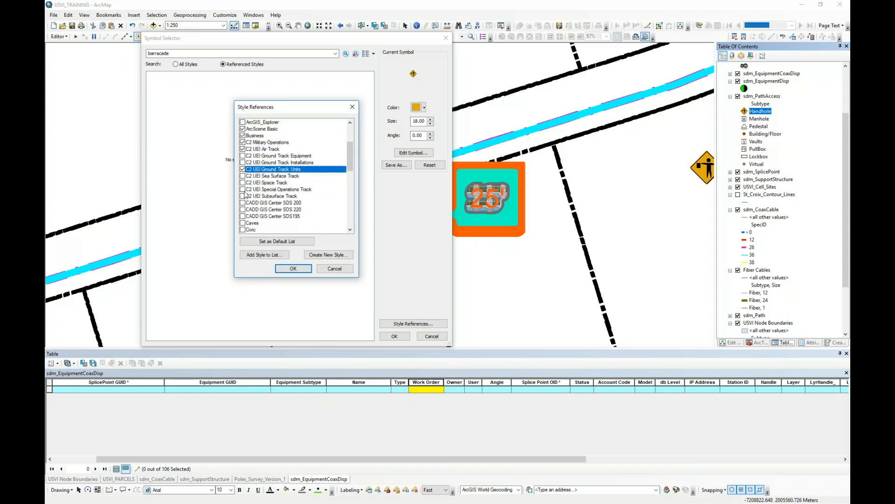
left_click(242, 189)
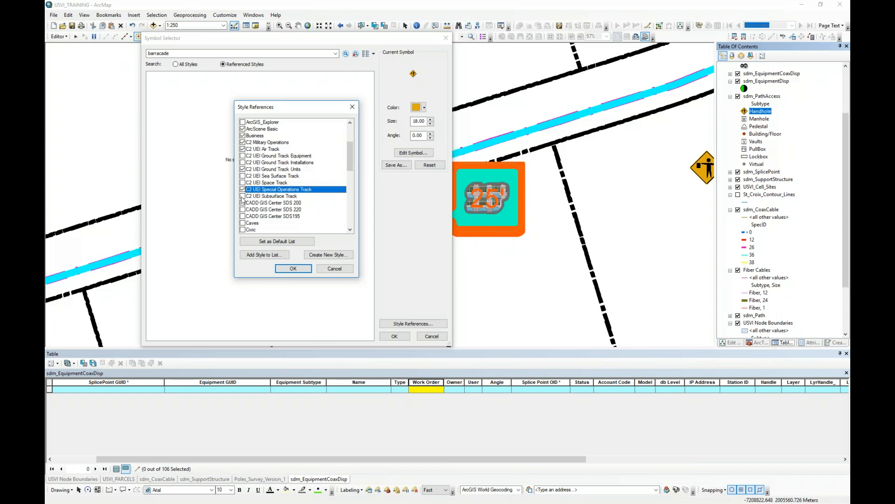
Turn on the CADD GIS Center SDS 200, SDS 220 and SDS195, Civic, Dimension and Environmental styles and accept the style references
scroll(242, 201, "down", 3)
left_click(243, 142)
left_click(243, 149)
left_click(243, 155)
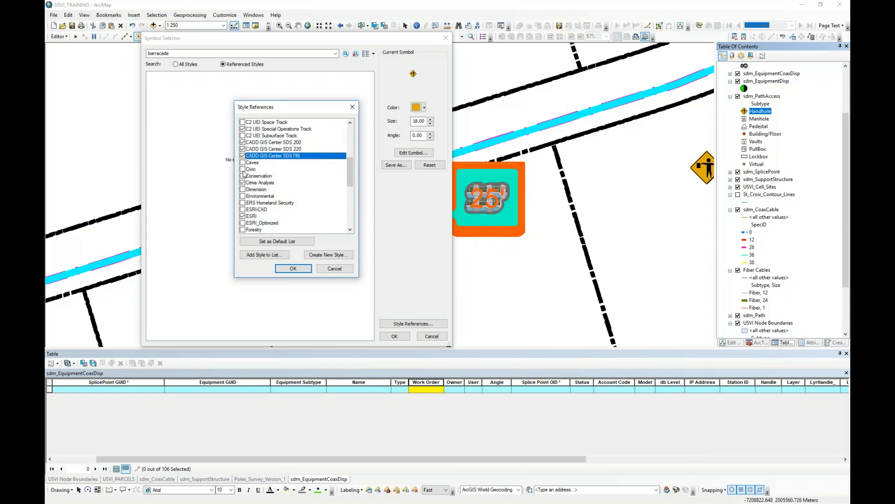
left_click(242, 168)
left_click(242, 190)
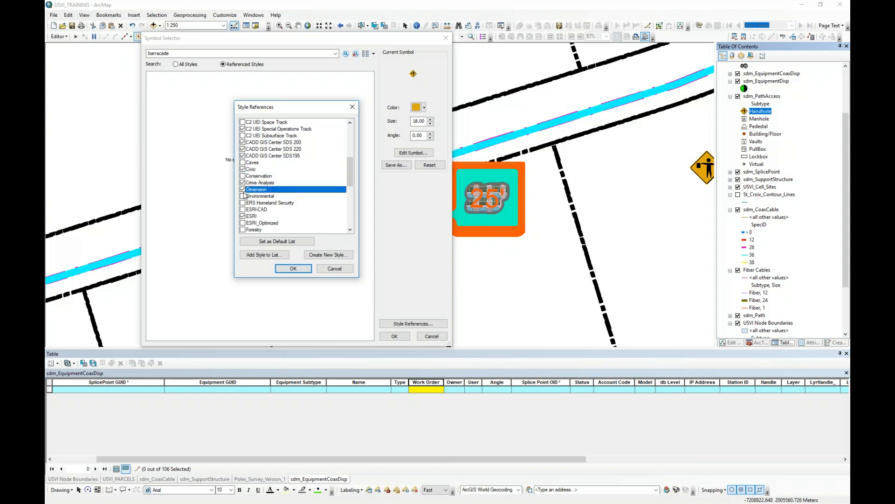
left_click(242, 196)
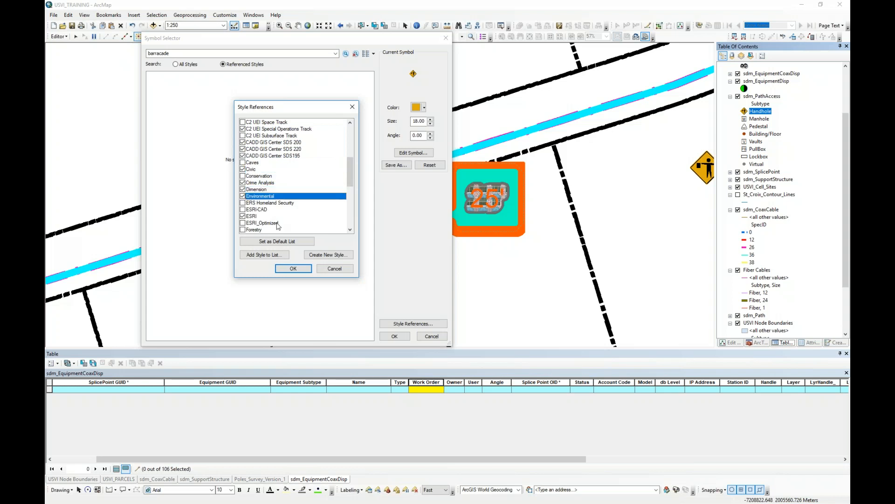
Widen the symbol search to all styles and look for "baracade" and a respelled version of it
left_click(187, 54)
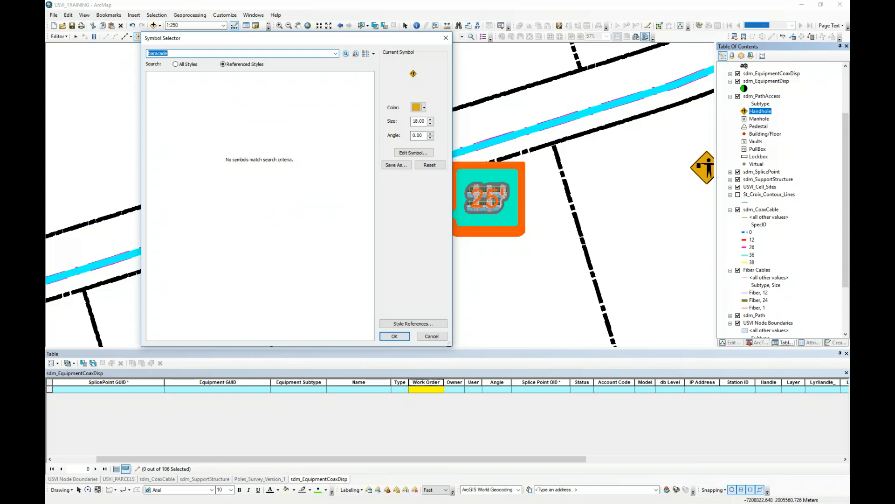
left_click(181, 64)
key("Return")
left_click(160, 53)
type("ri")
key("Return")
Search all styles for "cone", preview Traffic Cones 1, 5 and 3, and pick Traffic Cone 2 for the Handhole symbol
type("cone")
key("Return")
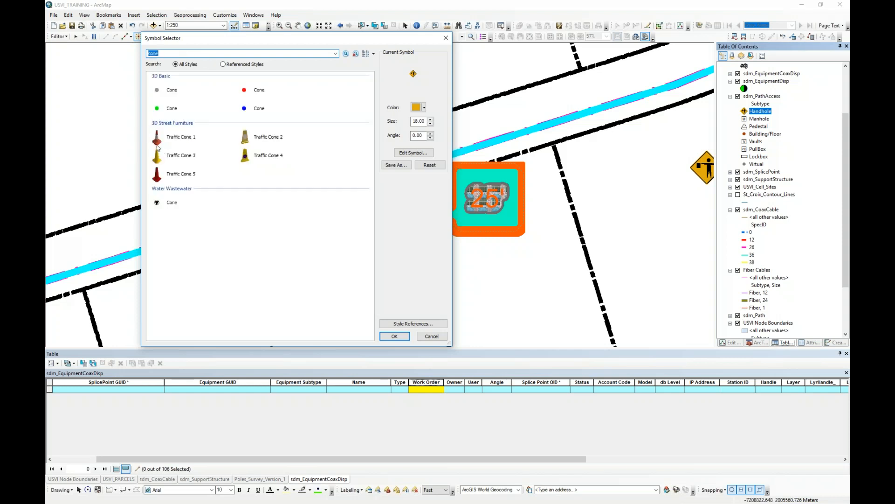
left_click(157, 143)
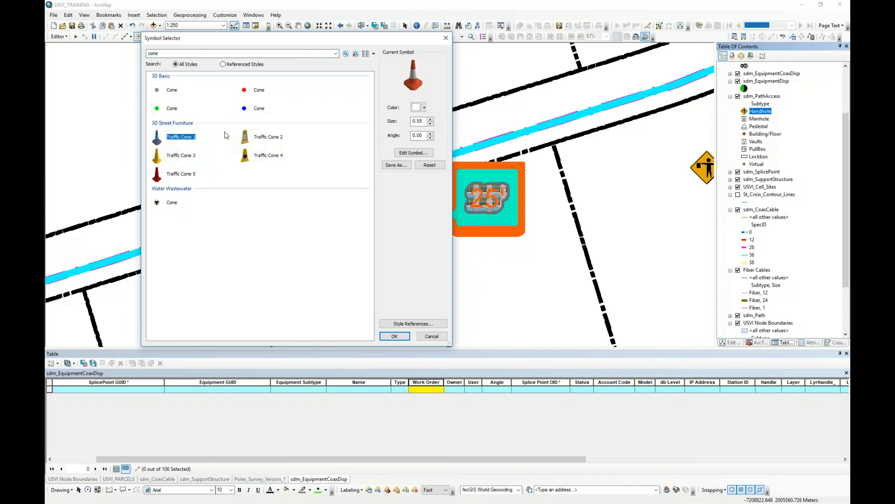
left_click(179, 173)
left_click(176, 156)
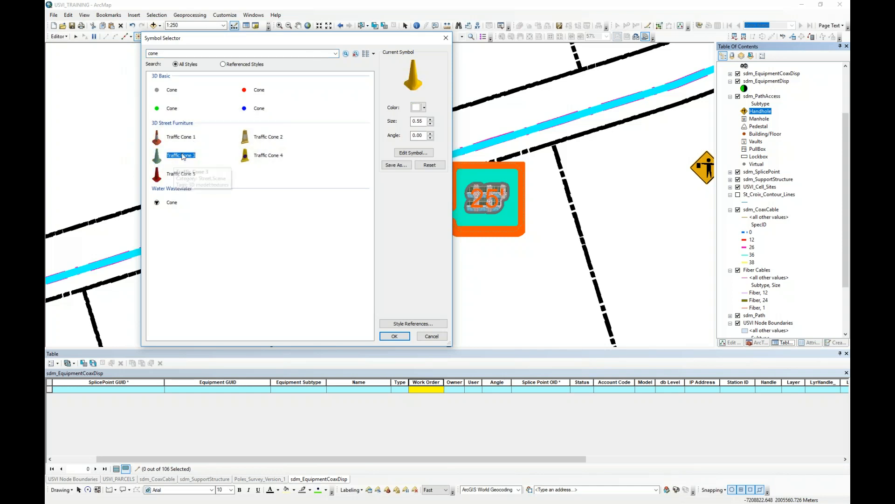
left_click(245, 136)
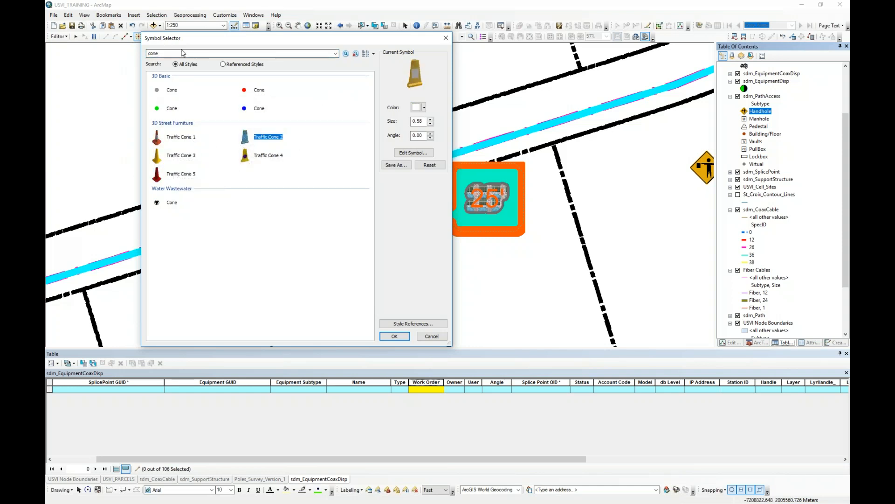
Turn on the Survey style in the style references and search all styles for "barracade"
left_click(418, 323)
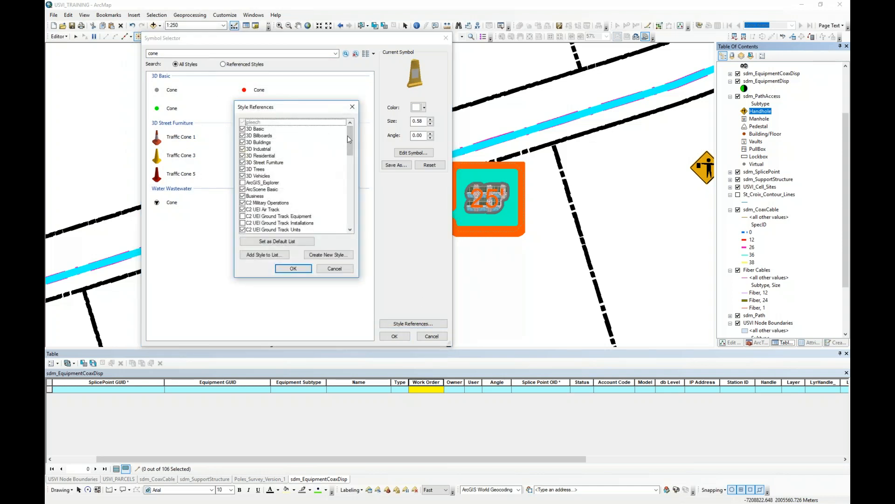
left_click_drag(348, 137, 346, 214)
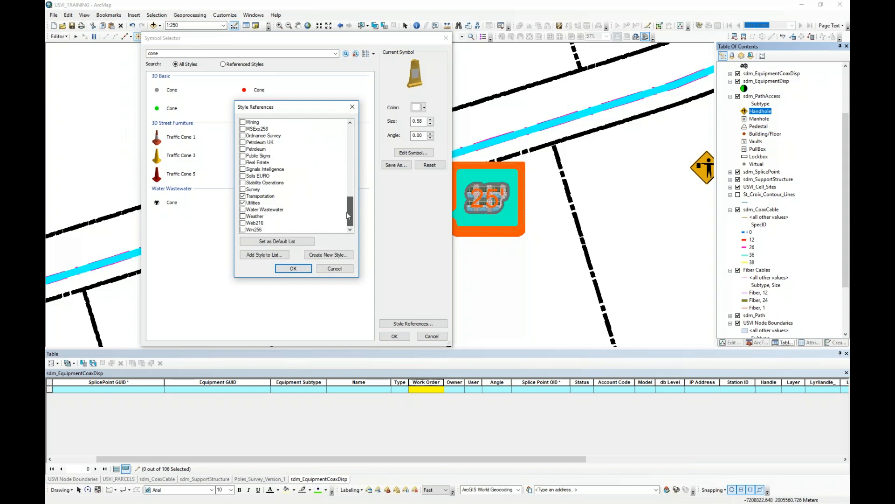
left_click(242, 189)
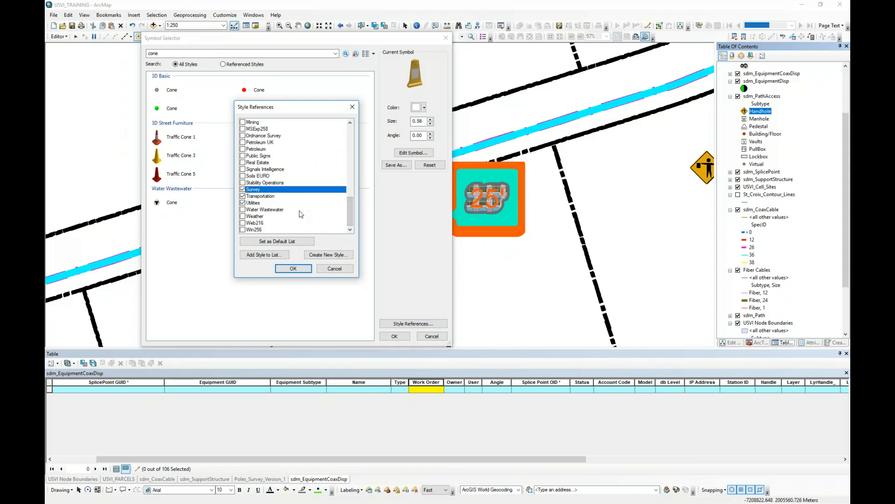
left_click(292, 268)
left_click(226, 56)
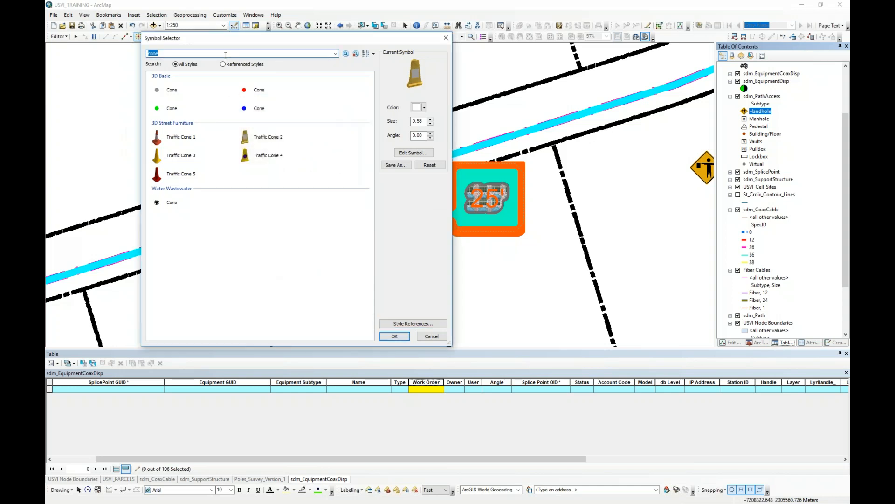
type("barracade")
key("Return")
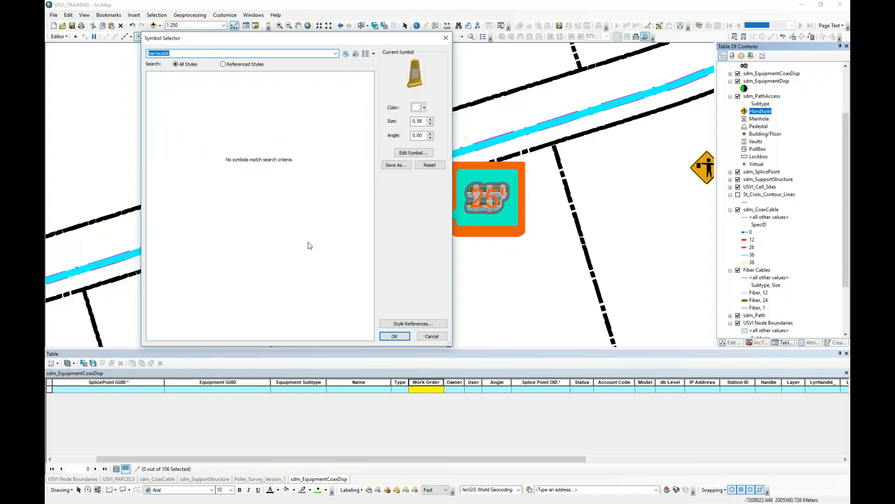
Turn on the Signals Intelligence, Real Estate and Public Signs styles and repeat the "barracade" symbol search
left_click(410, 324)
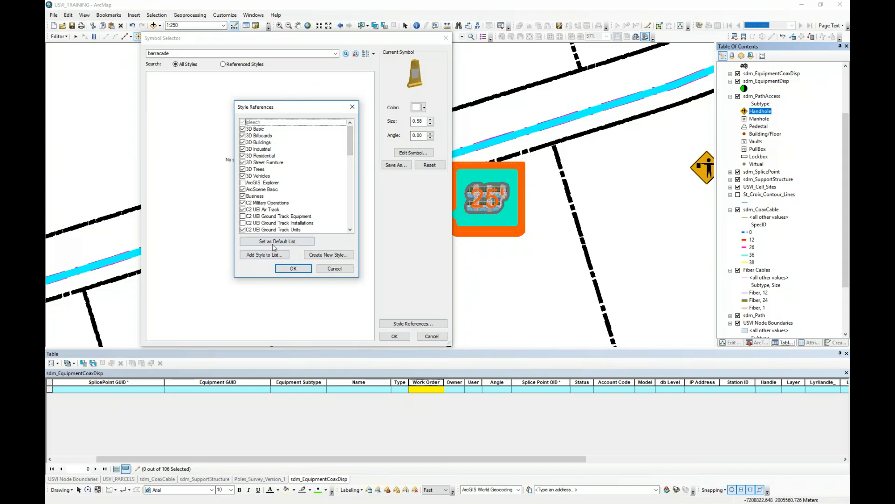
left_click_drag(352, 148, 339, 227)
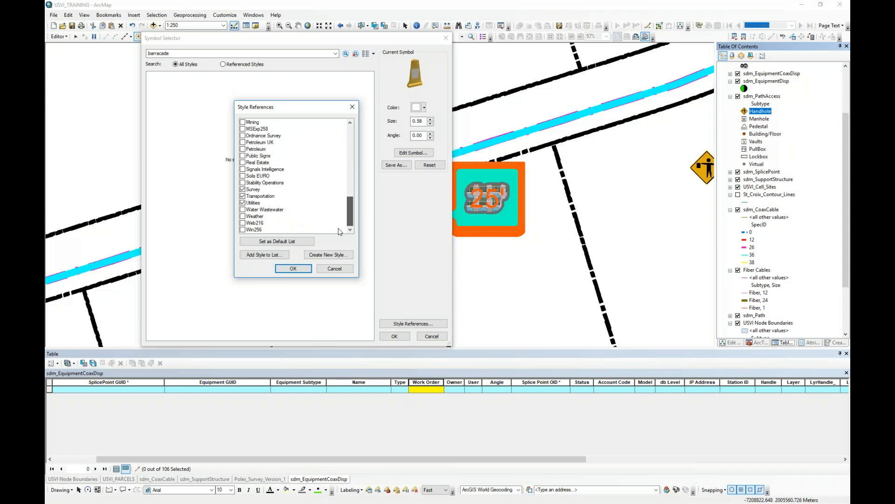
left_click(243, 169)
left_click(243, 156)
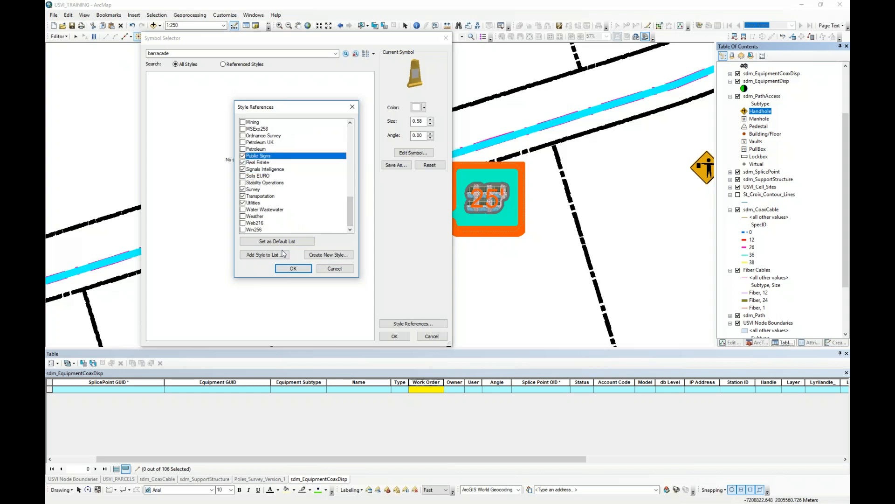
left_click(293, 269)
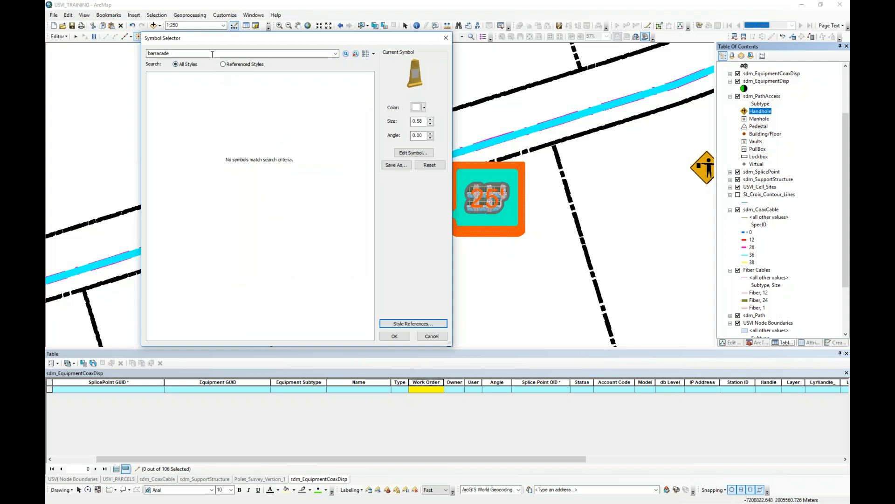
double_click(163, 50)
type("bar")
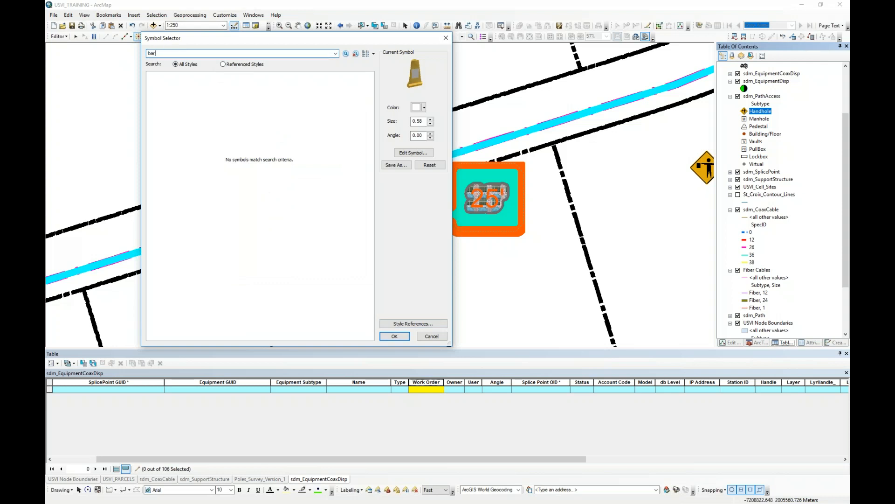
type("racade")
key("Return")
Turn on the ArcGIS_Explorer, Mining and Geology 24K styles in the style references
left_click(413, 323)
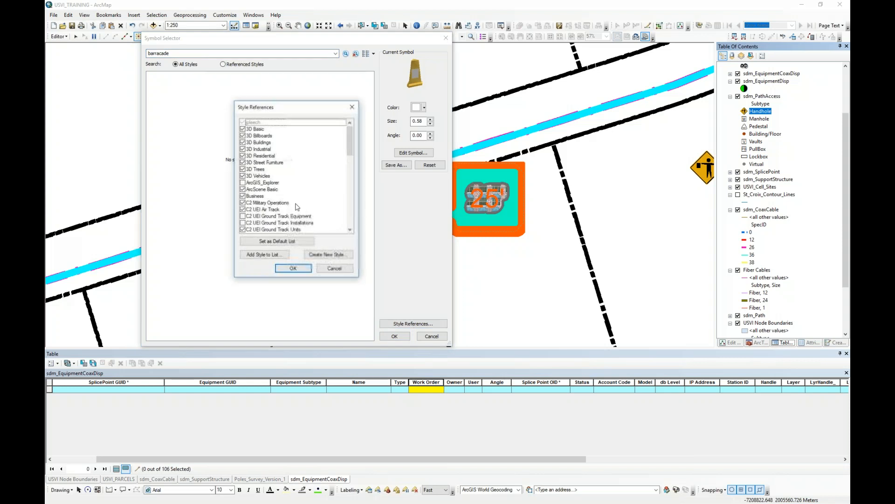
left_click(247, 183)
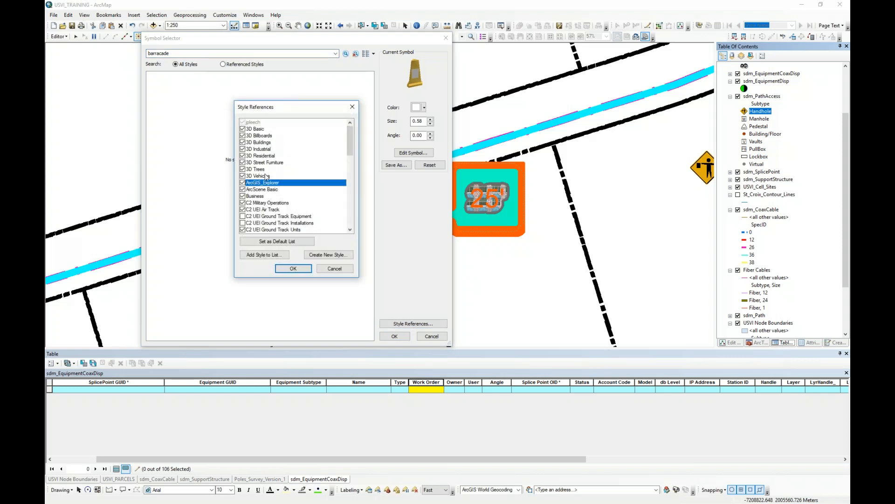
scroll(261, 195, "down", 4)
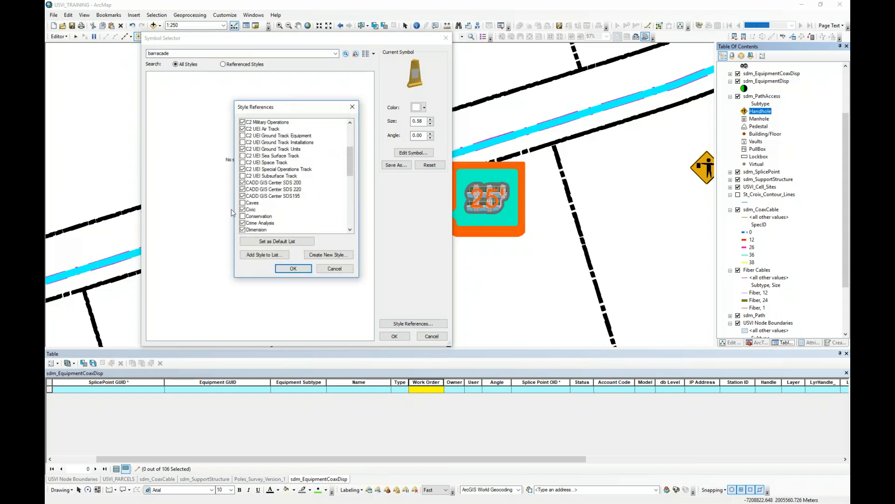
scroll(273, 199, "down", 8)
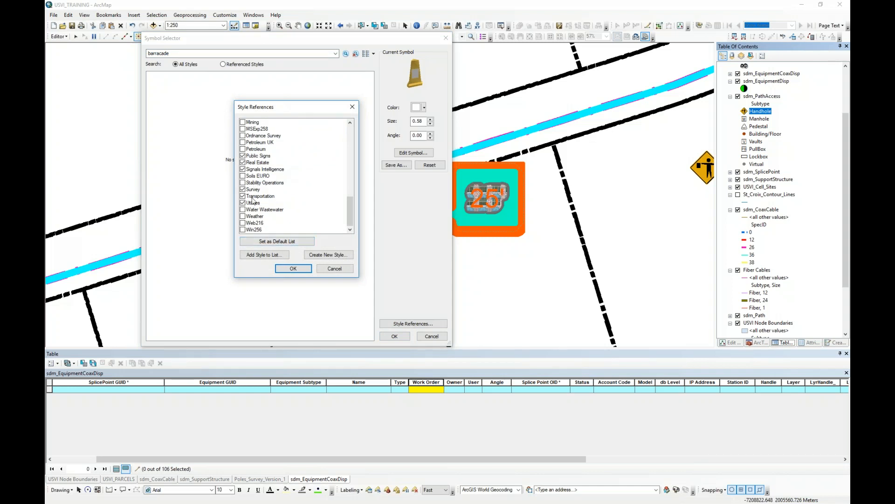
left_click(242, 122)
scroll(247, 147, "up", 2)
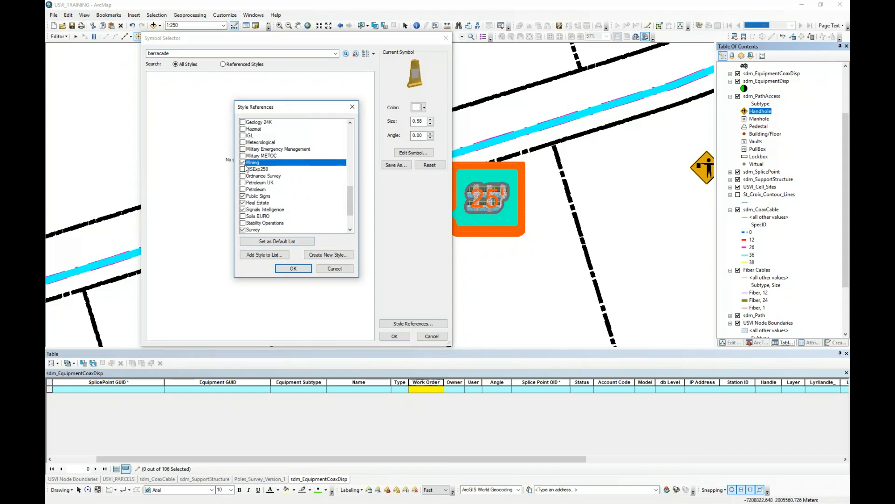
left_click(242, 123)
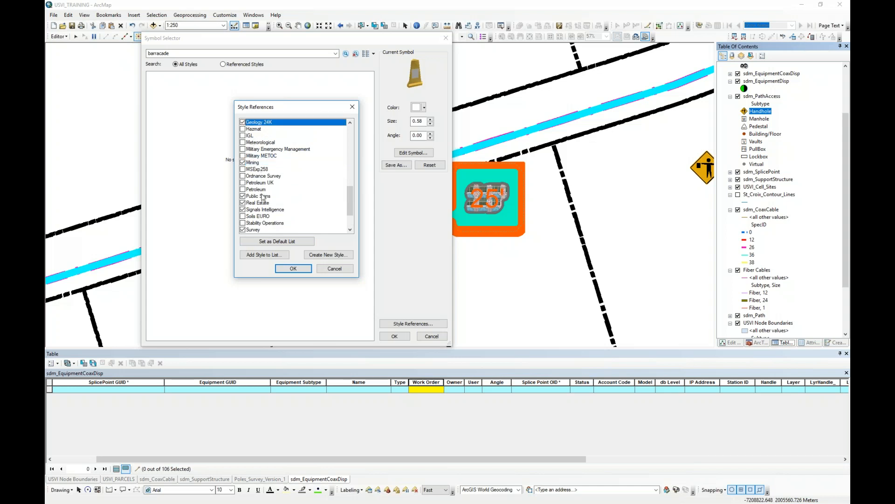
left_click(298, 269)
Search all styles for "barrel" and leave the symbol selection for Handhole without applying a new symbol
double_click(161, 53)
type("ba")
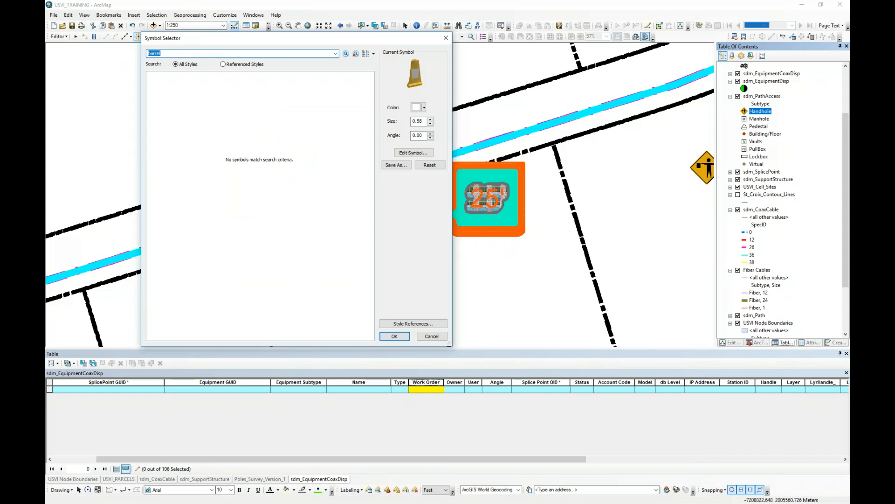
left_click(173, 54)
left_click(432, 336)
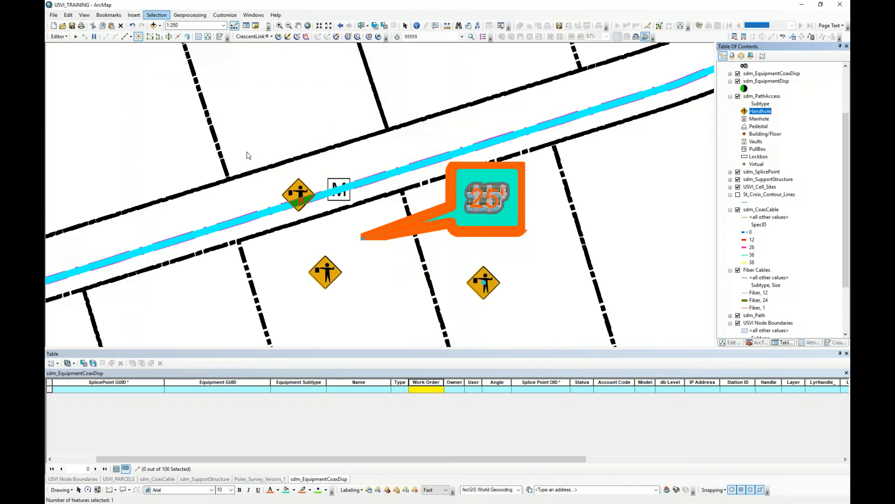
Clear the handhole selection on the map with the Edit tool and bring up the feature creation templates
left_click(75, 36)
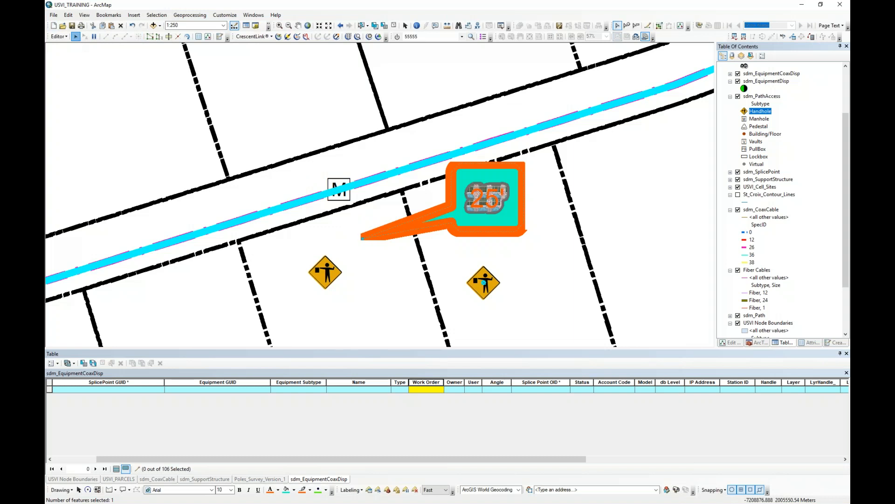
left_click(301, 145)
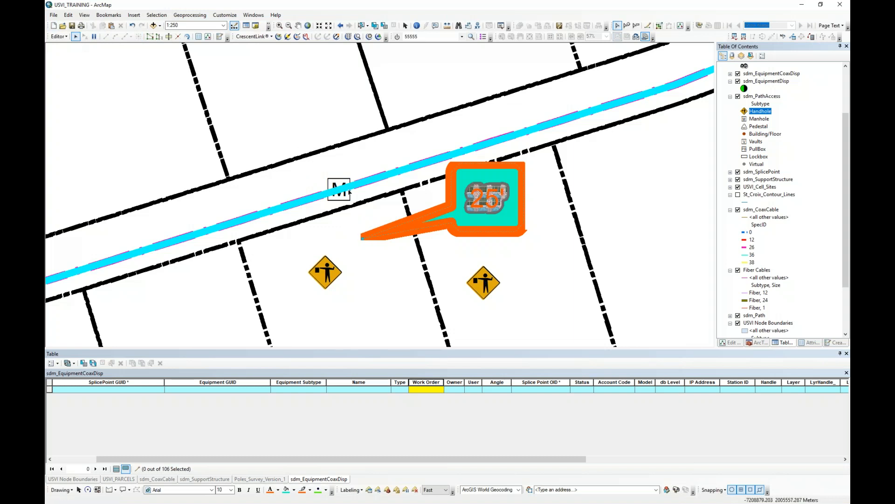
scroll(348, 192, "down", 3)
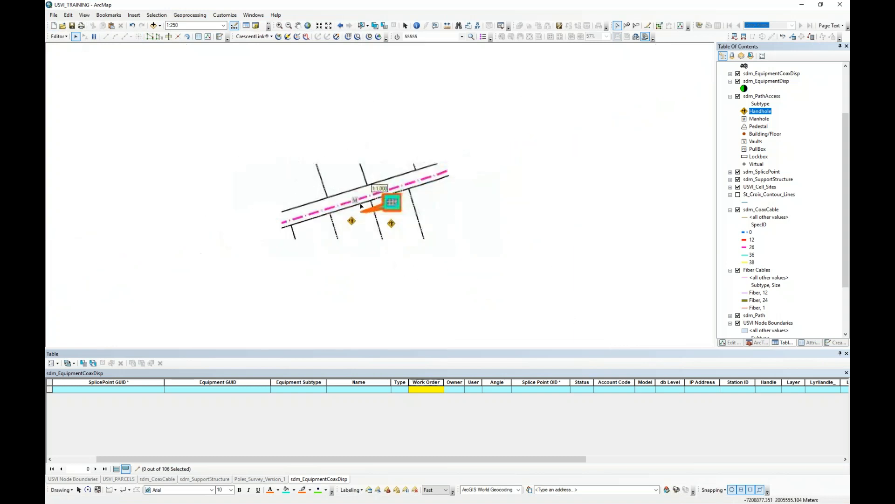
scroll(360, 205, "down", 1)
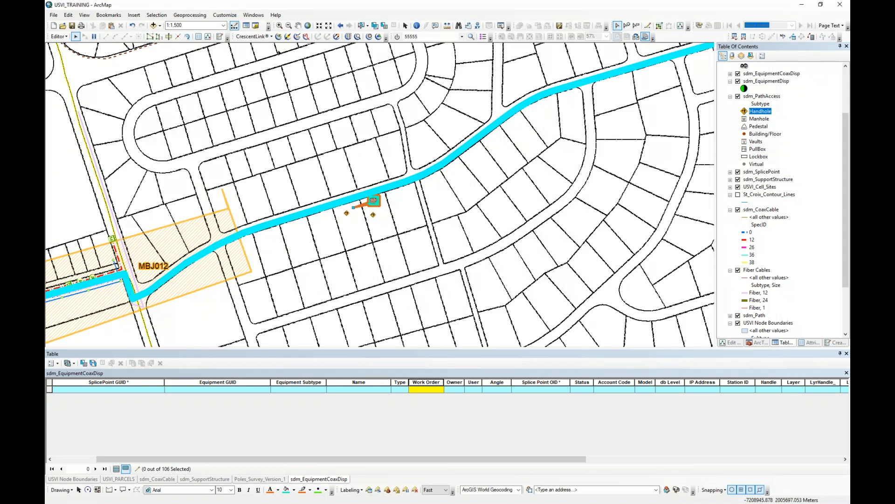
left_click_drag(326, 202, 488, 105)
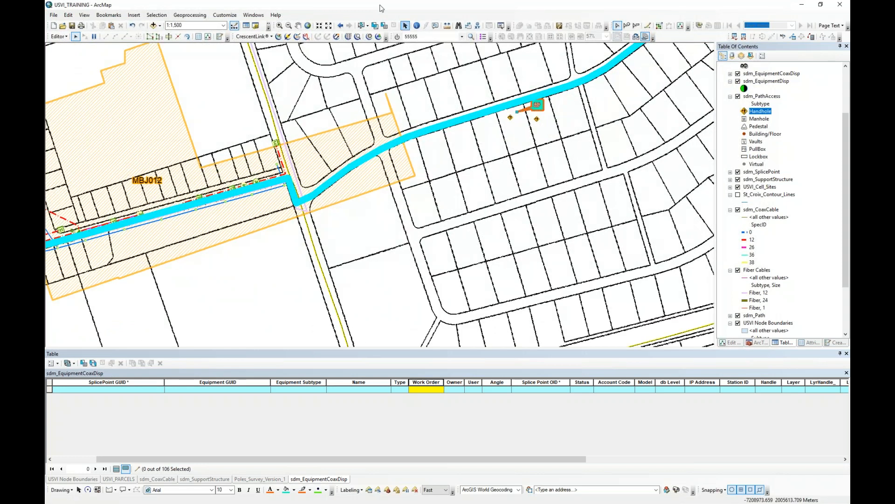
scroll(774, 212, "down", 3)
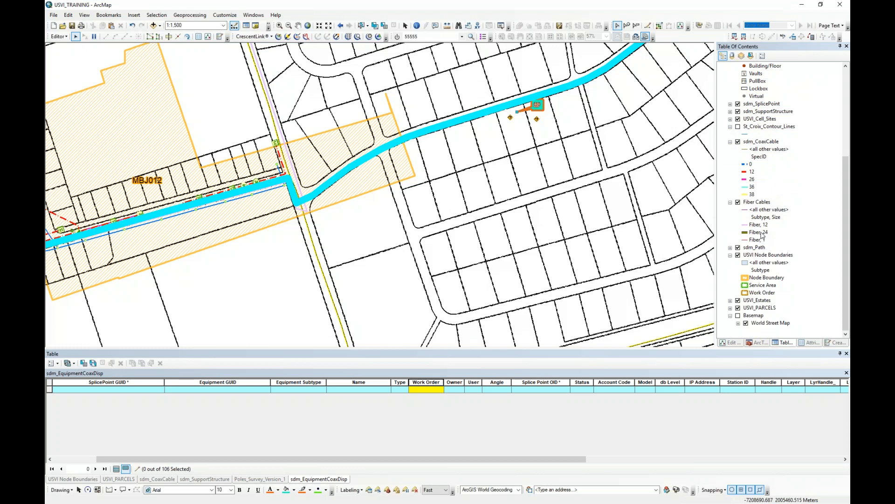
left_click(834, 342)
Draw a Fiber, 24 cable about 430 m long along the curving street southeast of the 25' callout, ending inside the parcels
left_click_drag(607, 169, 386, 187)
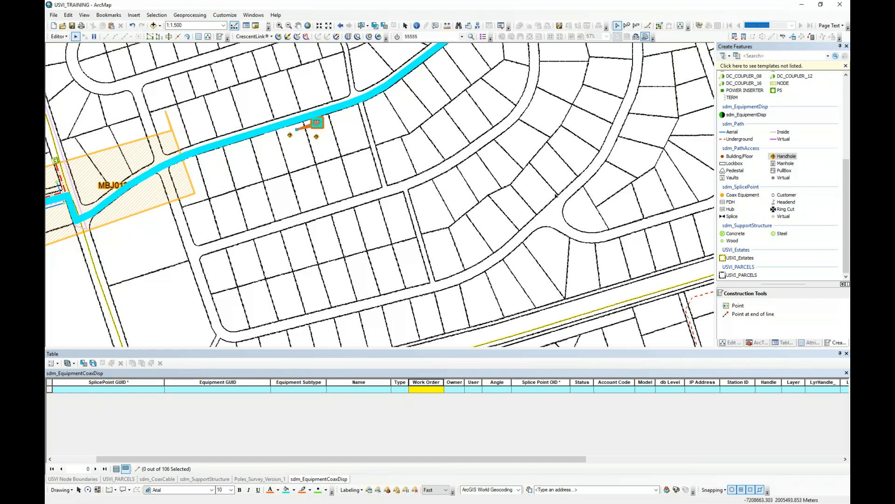
scroll(772, 210, "up", 4)
scroll(772, 210, "down", 3)
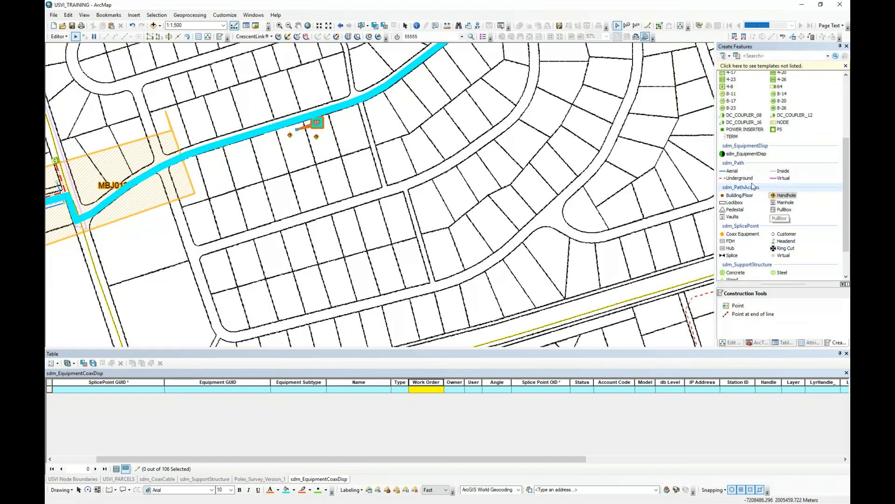
scroll(753, 186, "down", 2)
scroll(749, 191, "up", 7)
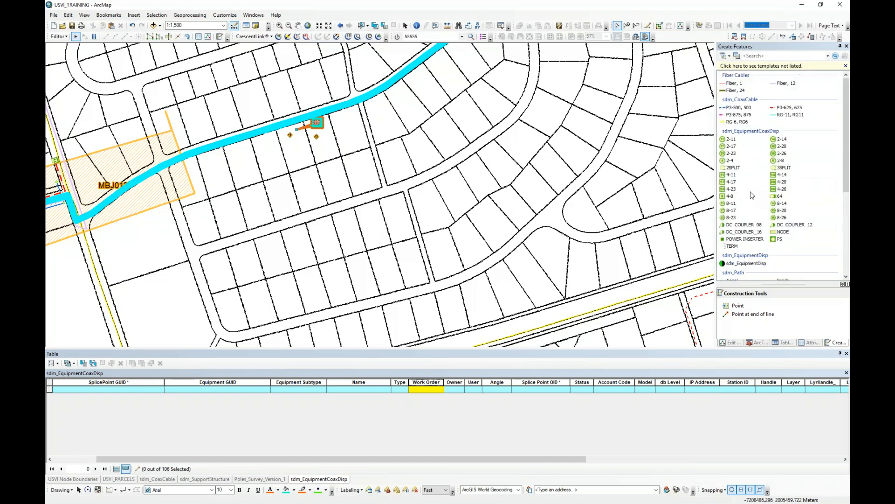
left_click(735, 90)
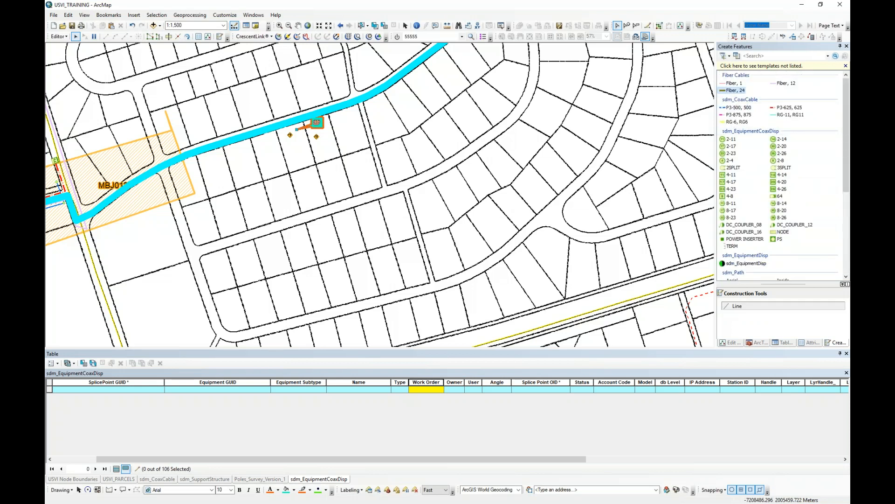
left_click(210, 242)
left_click(387, 190)
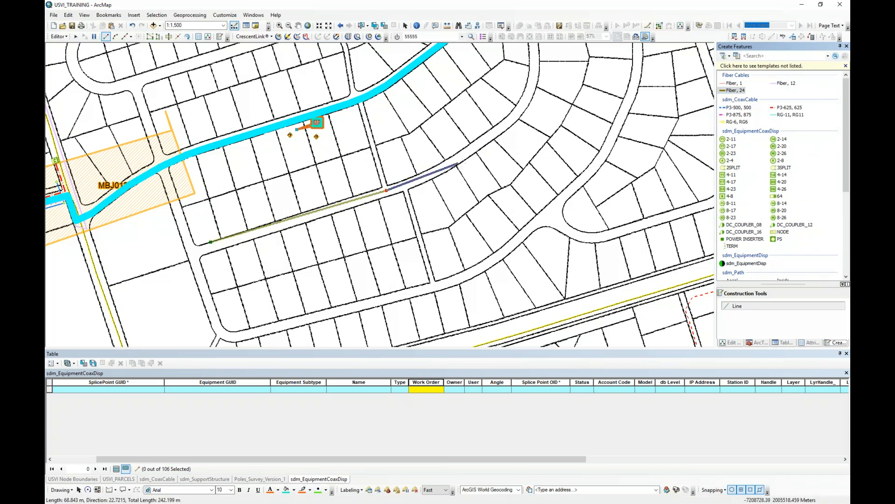
left_click(465, 160)
left_click(511, 111)
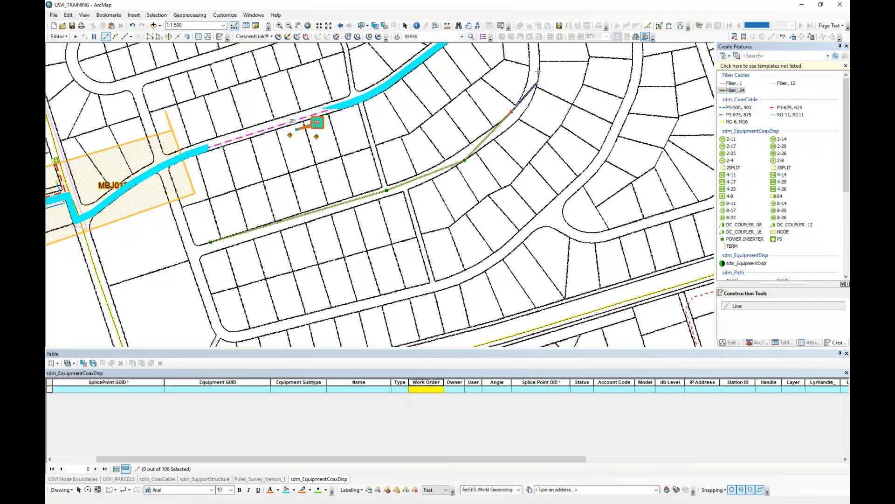
left_click(538, 75)
left_click(529, 65)
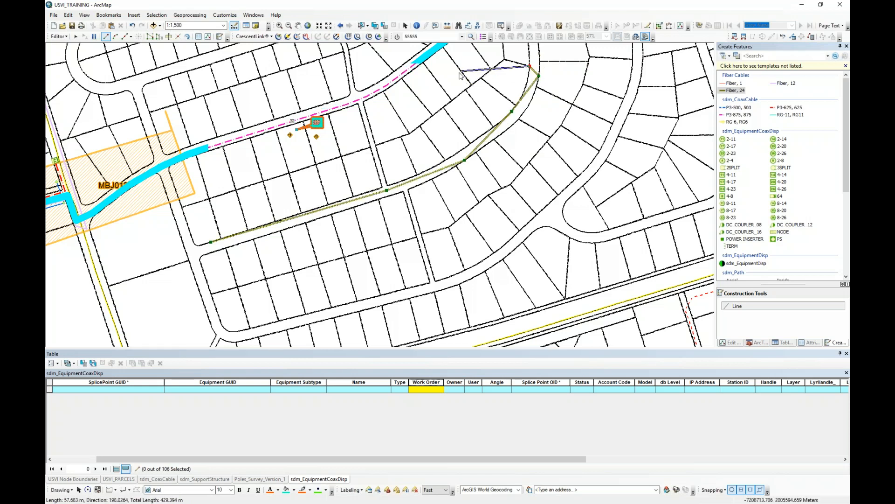
left_click(461, 71)
double_click(465, 74)
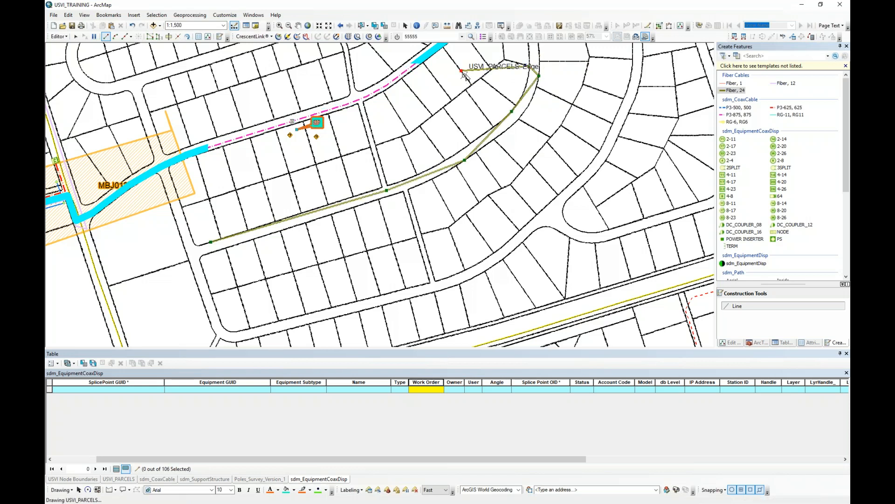
left_click_drag(848, 150, 837, 243)
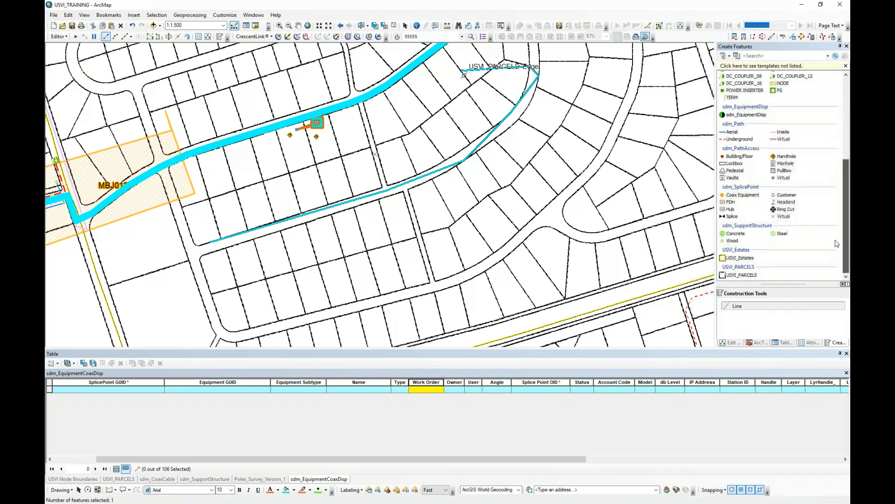
Place a Ring Cut splice point at the 24-fiber cable's northern end and draw a 12-fiber cable from it southwest across the parcels
left_click(774, 209)
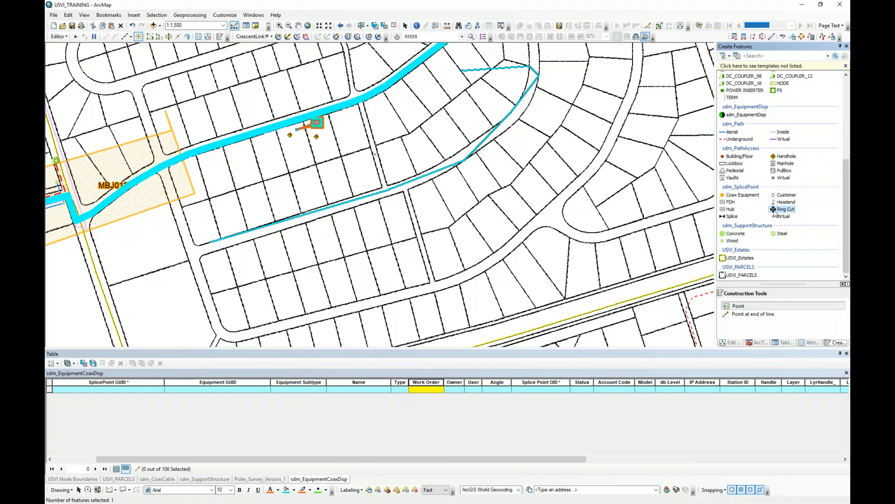
left_click(460, 70)
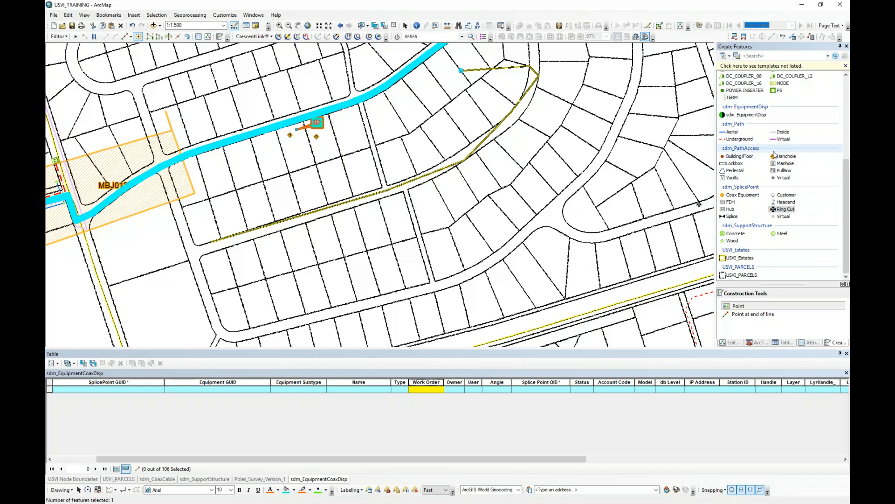
scroll(770, 186, "up", 5)
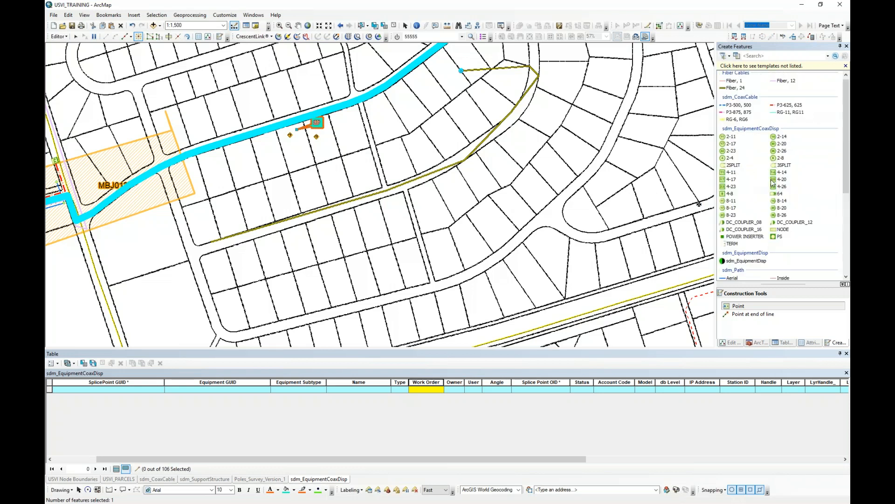
left_click(787, 80)
left_click(461, 71)
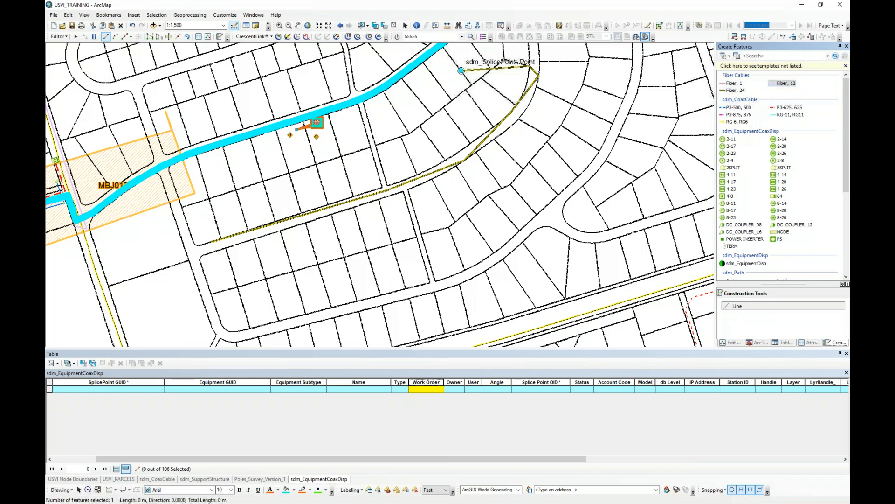
left_click(311, 149)
left_click(230, 168)
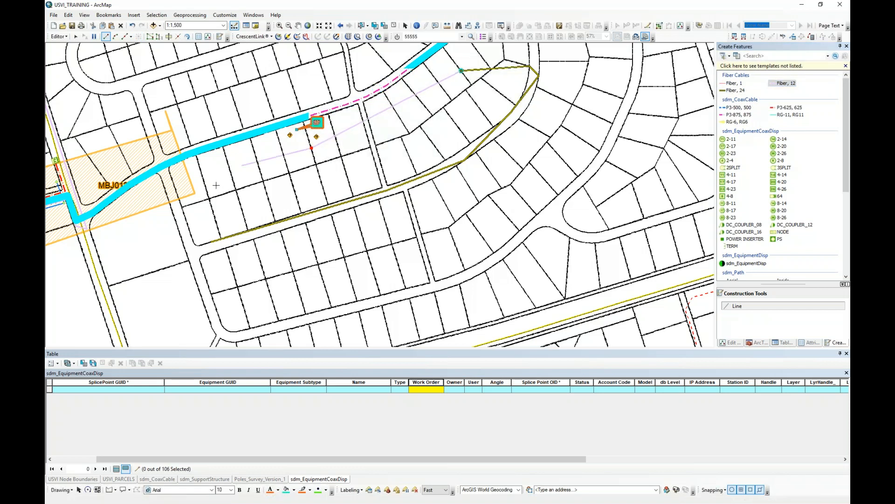
left_click(206, 215)
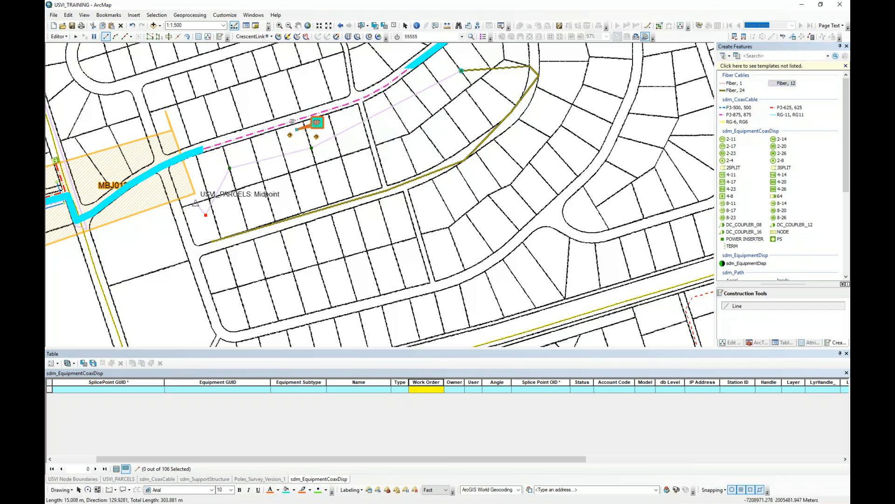
key("F2")
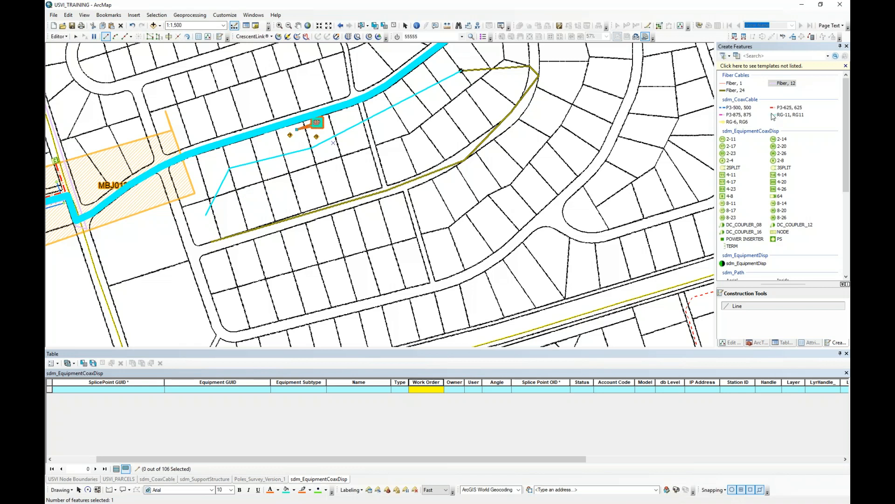
Place a Customer splice point at the southwestern end of the 12-fiber cable
scroll(765, 127, "down", 6)
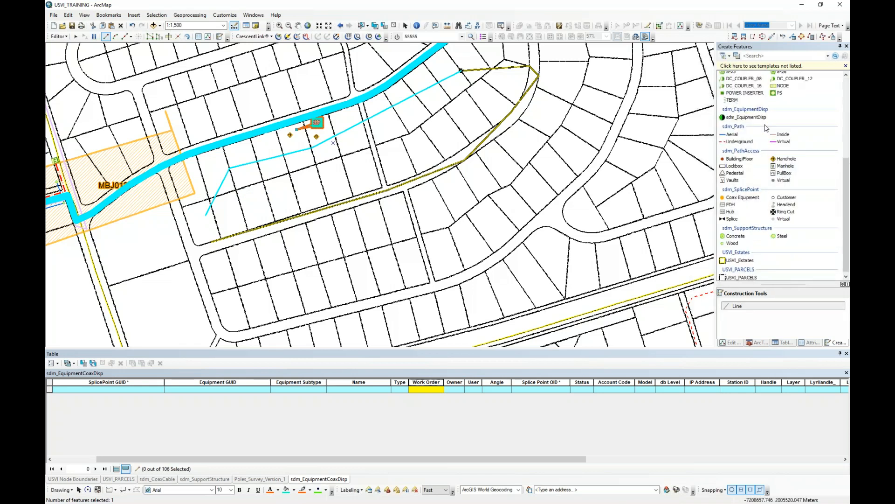
left_click(775, 199)
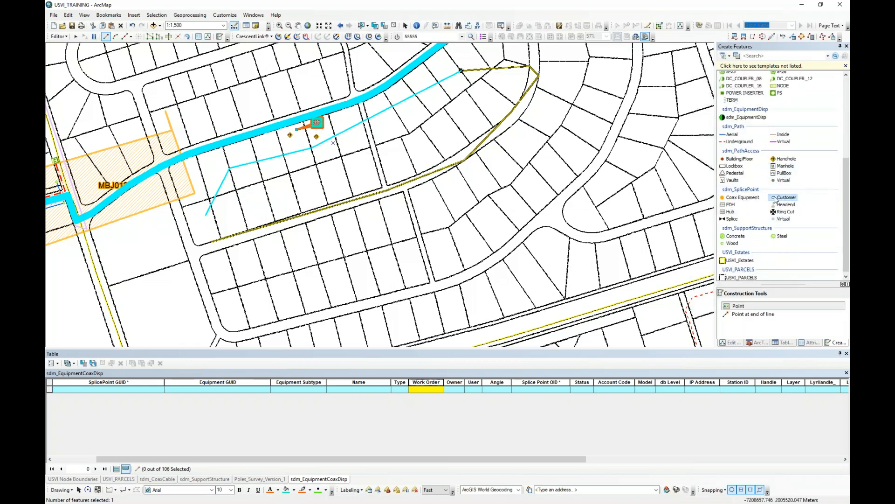
left_click(205, 214)
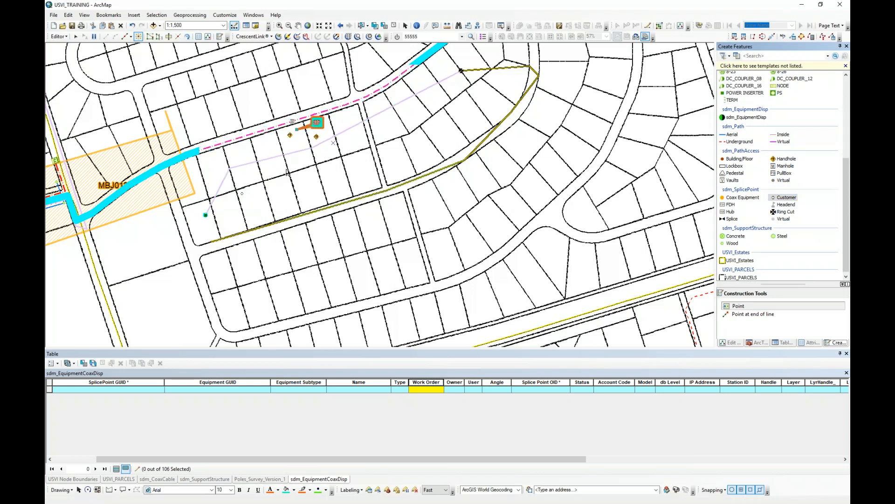
left_click(75, 36)
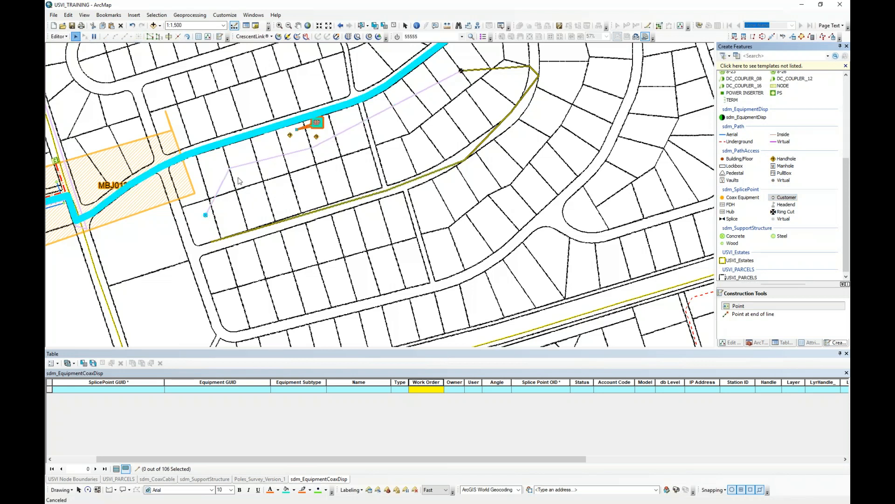
left_click_drag(269, 200, 268, 224)
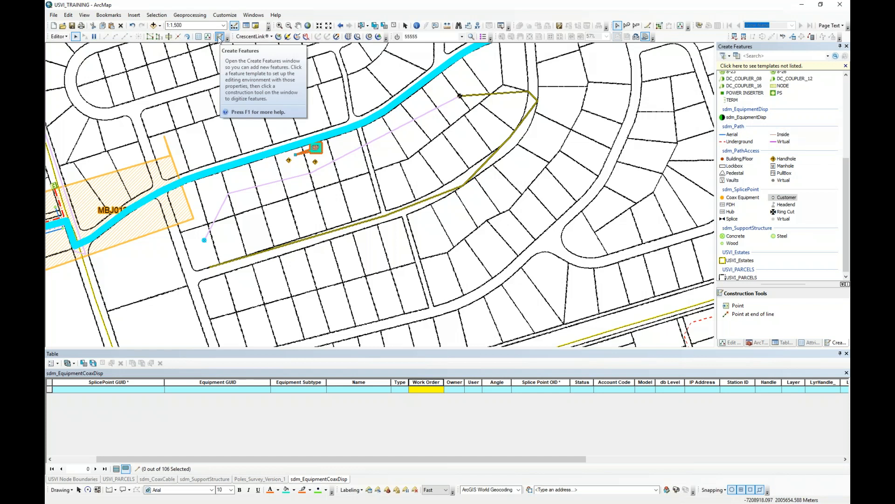
Review the Fiber Cables layer's feature editing options and the available feature templates
left_click(220, 37)
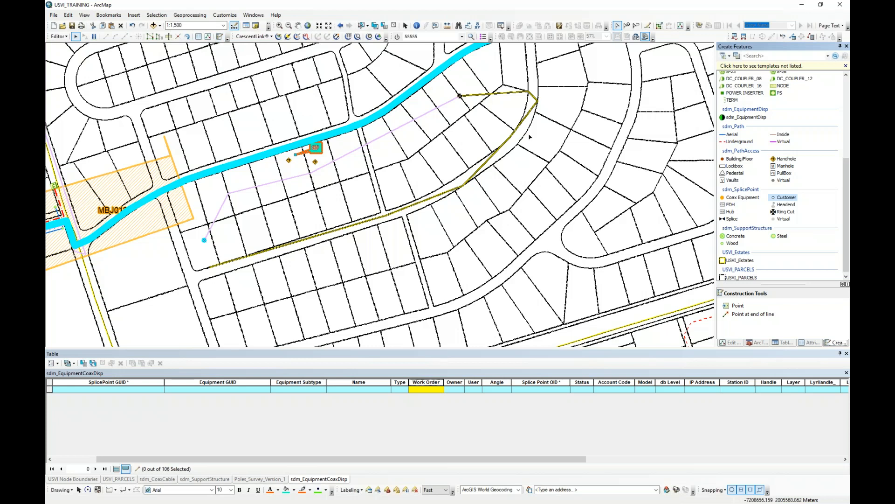
left_click(779, 343)
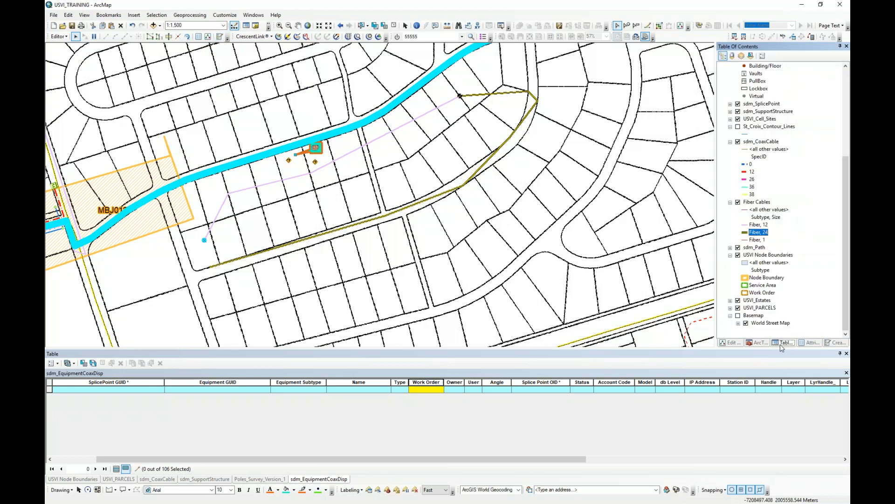
left_click(760, 141)
left_click(764, 203)
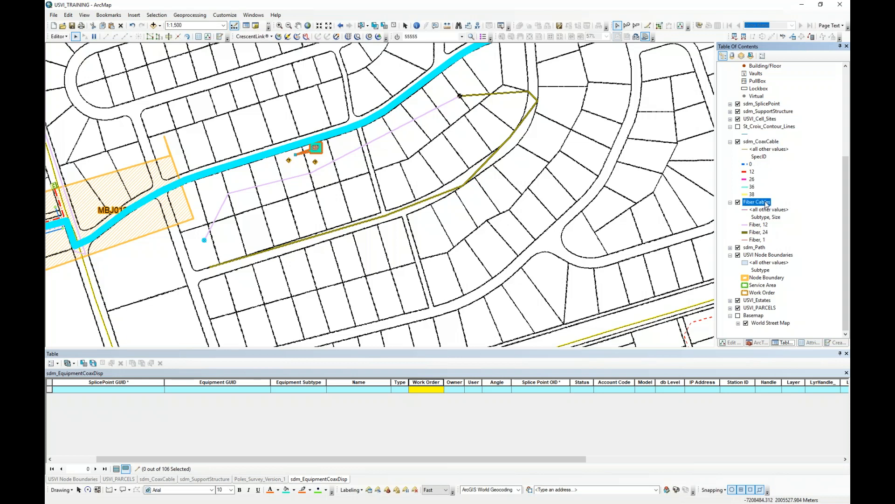
right_click(754, 204)
mouse_move(750, 310)
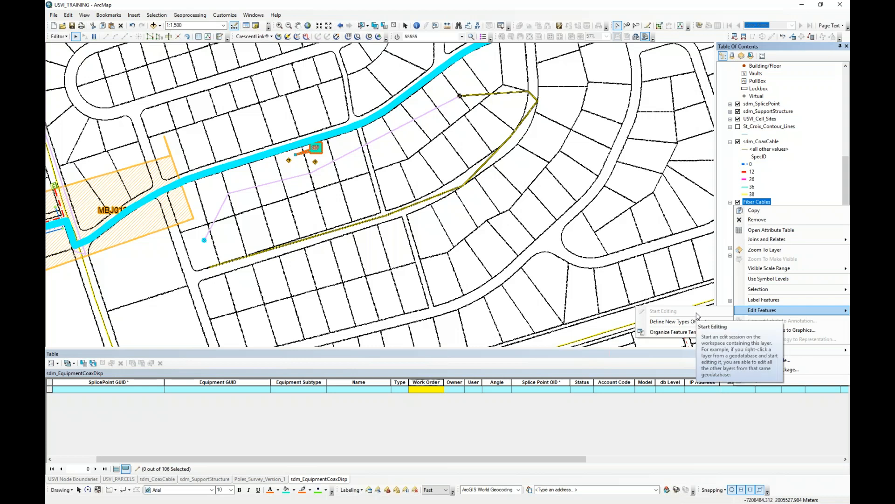
left_click(658, 232)
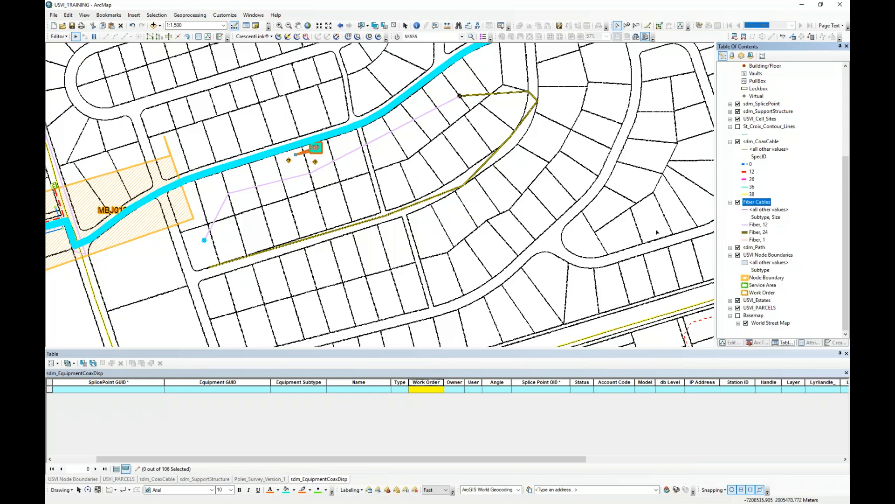
left_click(836, 342)
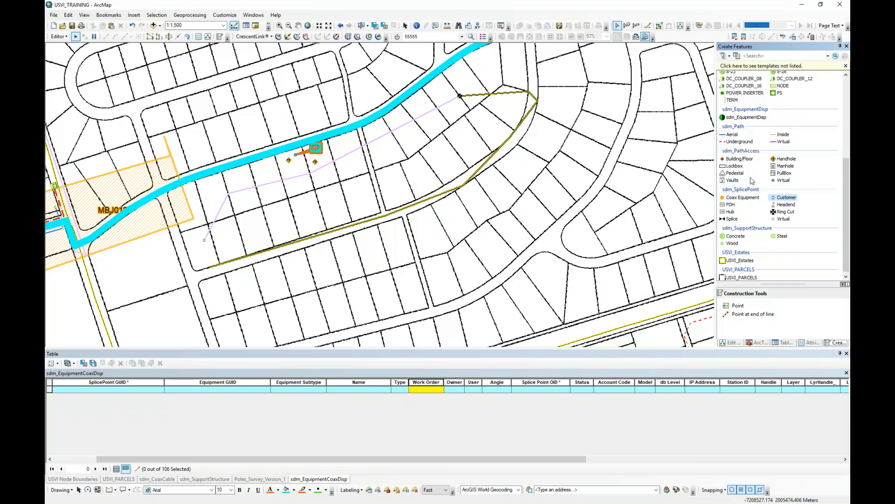
scroll(752, 179, "up", 5)
scroll(752, 180, "up", 2)
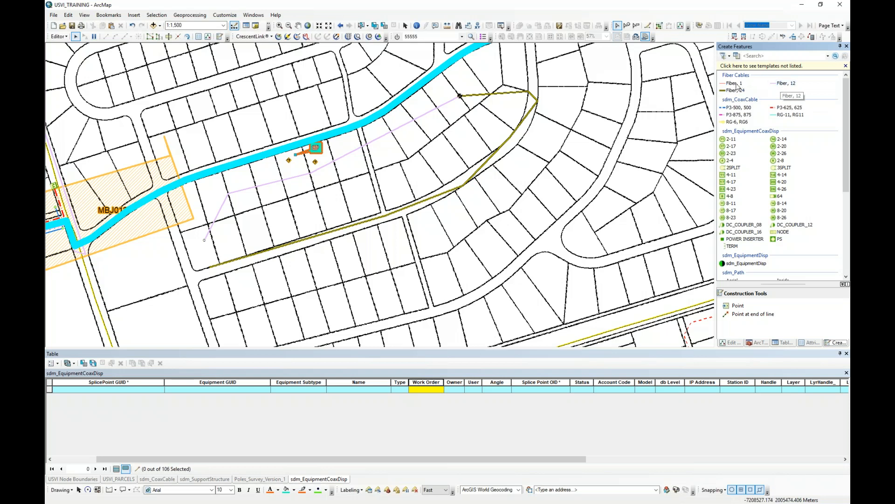
scroll(755, 219, "down", 3)
scroll(756, 219, "down", 2)
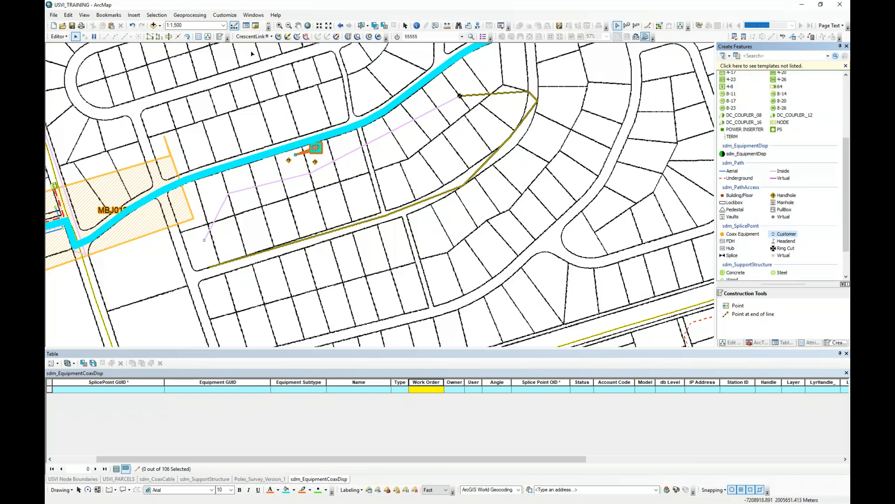
Inspect the 24-fiber cable in CrescentLink Network Manager and trace its fibers 1 to 4
left_click(279, 37)
left_click(264, 37)
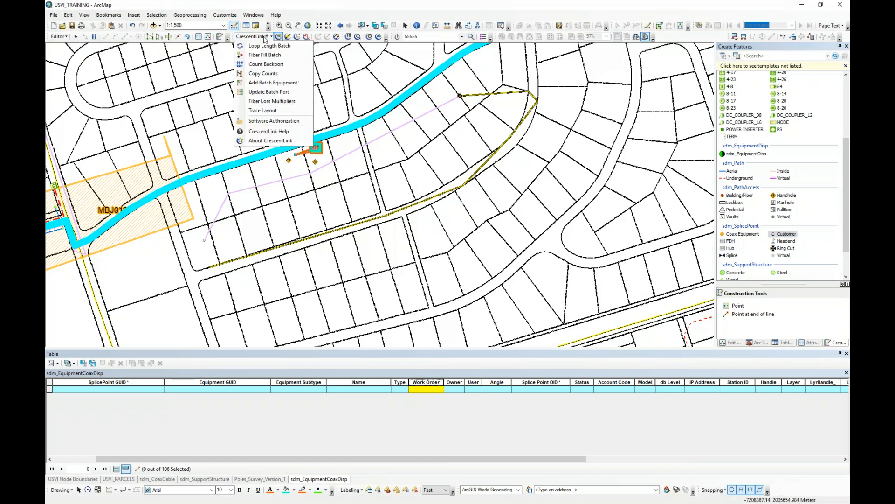
left_click(295, 8)
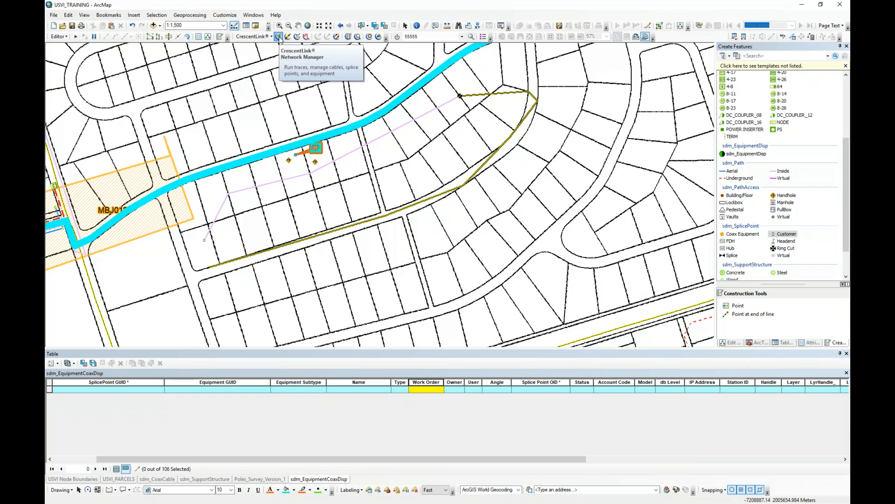
left_click(278, 37)
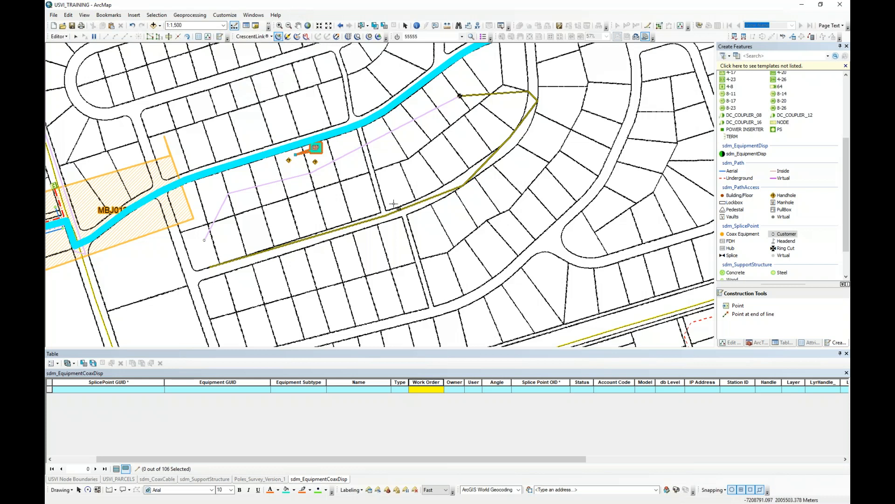
left_click(312, 234)
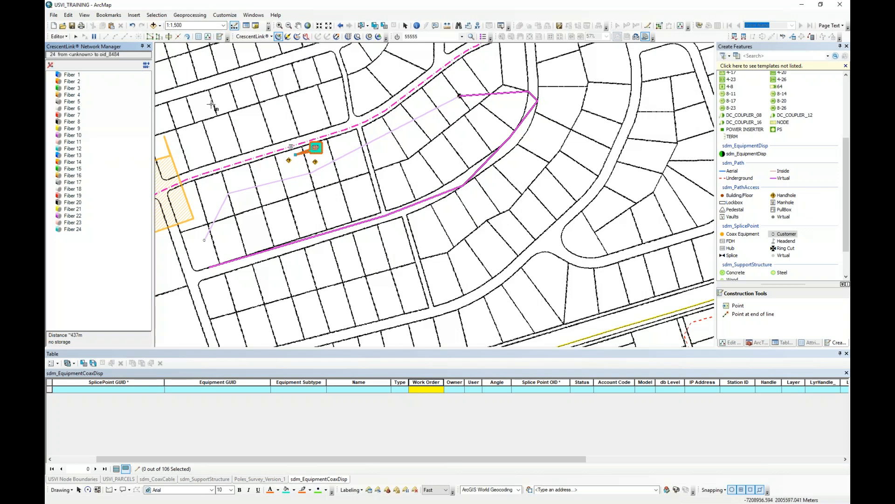
left_click(72, 81)
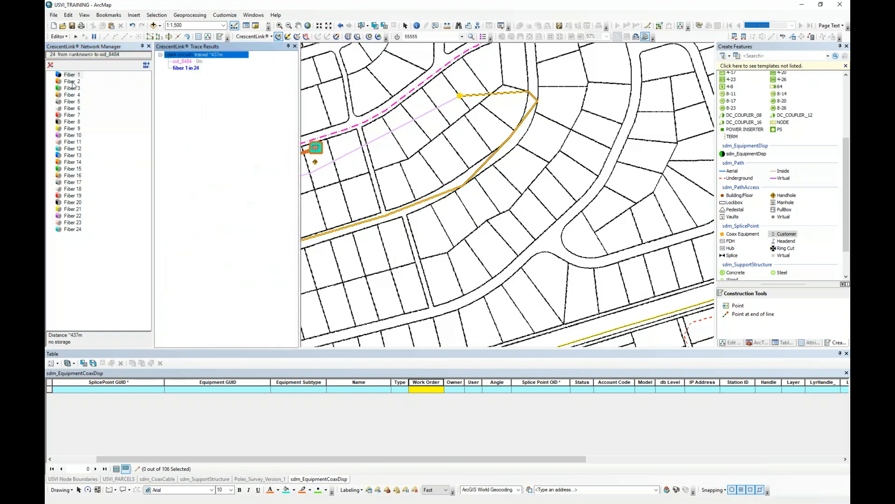
left_click(73, 88)
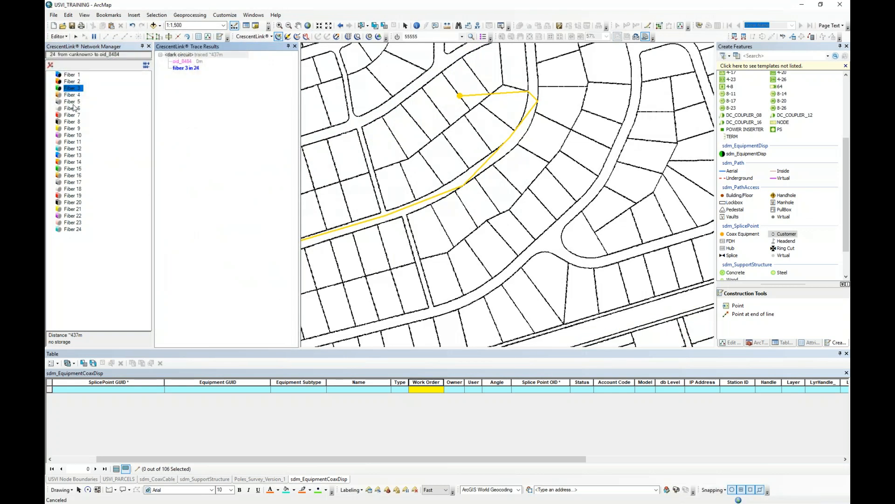
left_click(72, 95)
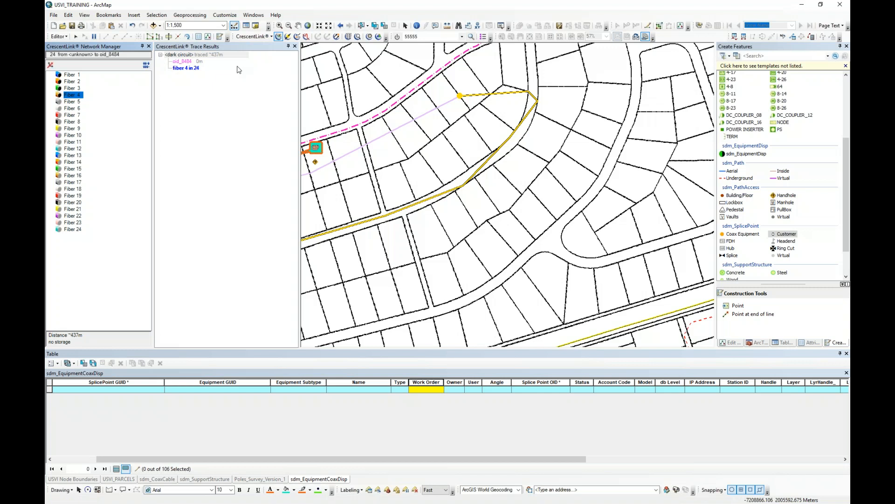
Open the CrescentLink Connector between the 12-fiber cable and the 24-fiber cable where they meet at the Ring Cut point
left_click(287, 36)
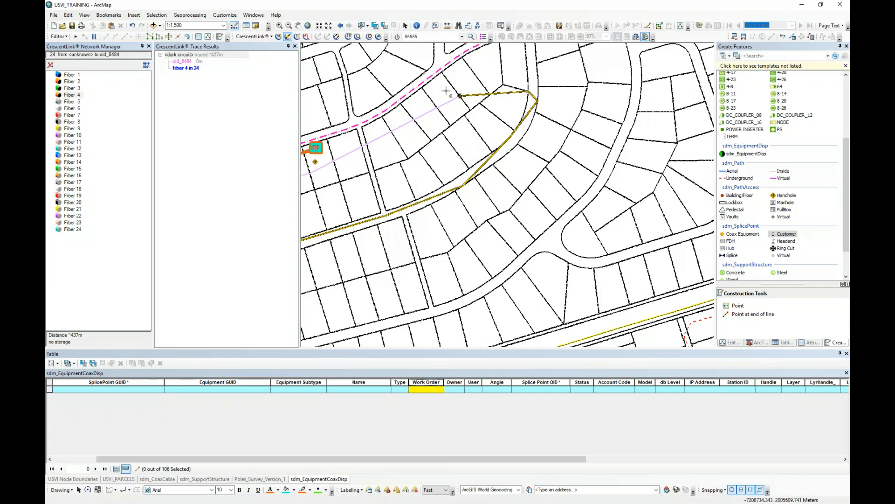
left_click(503, 94)
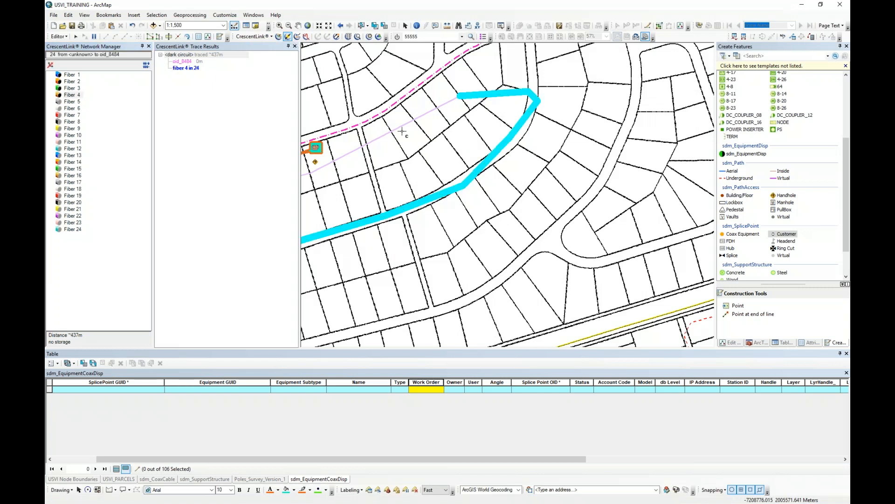
left_click(430, 147)
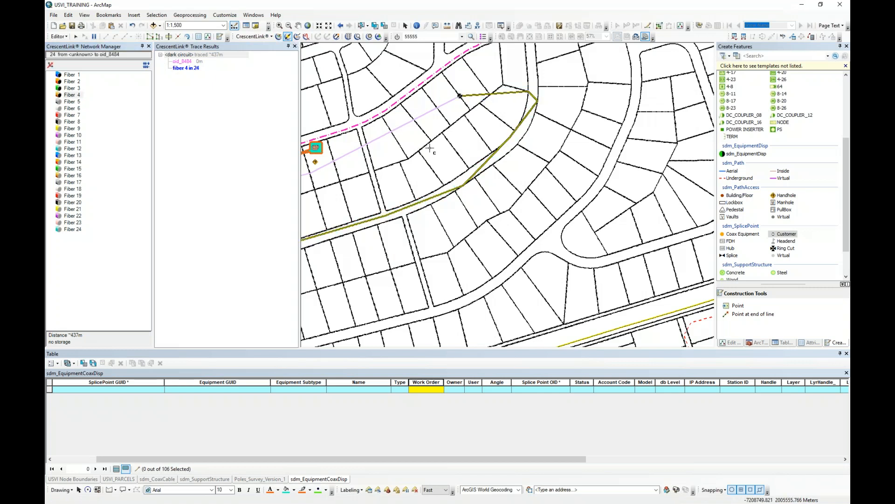
left_click(423, 116)
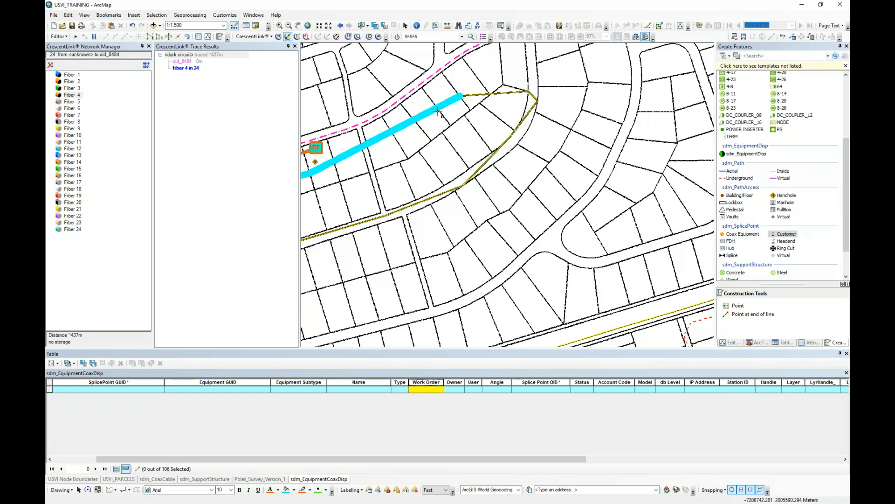
left_click(477, 95)
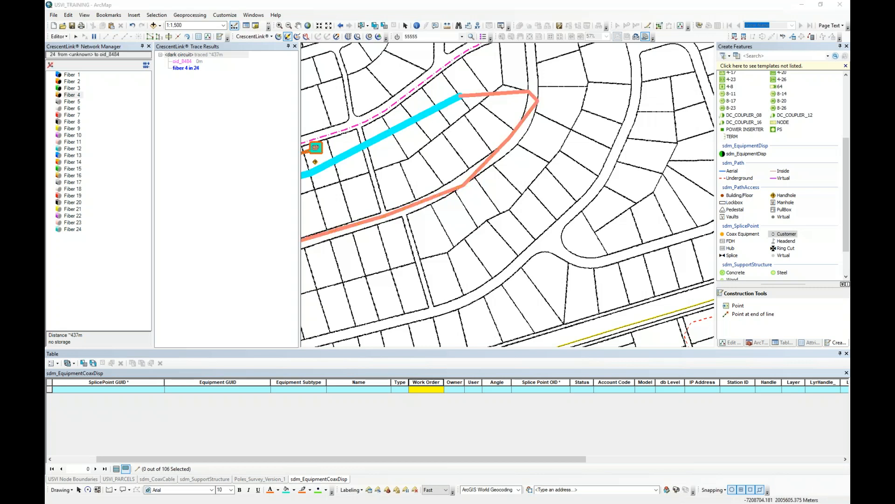
left_click_drag(45, 109, 426, 71)
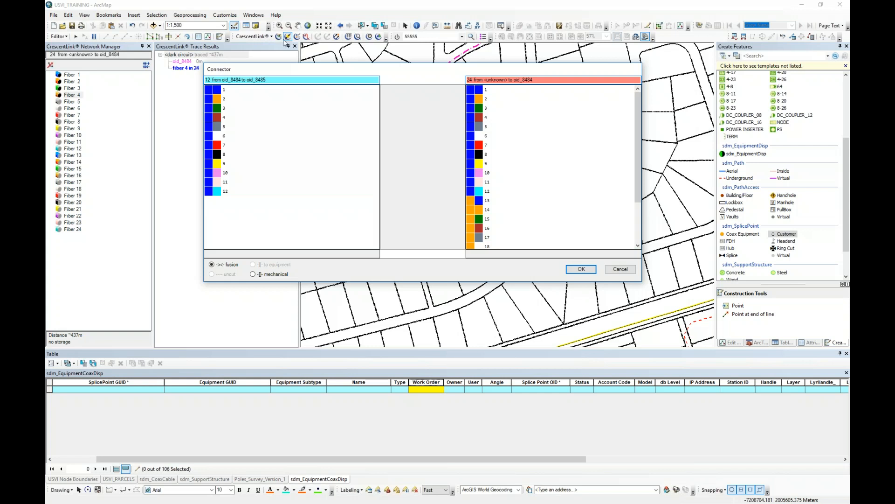
Fusion-splice fibers 1–4 of the 12-fiber cable to fibers 9–12 of the 24-fiber cable and accept the connections
left_click_drag(240, 90, 237, 121)
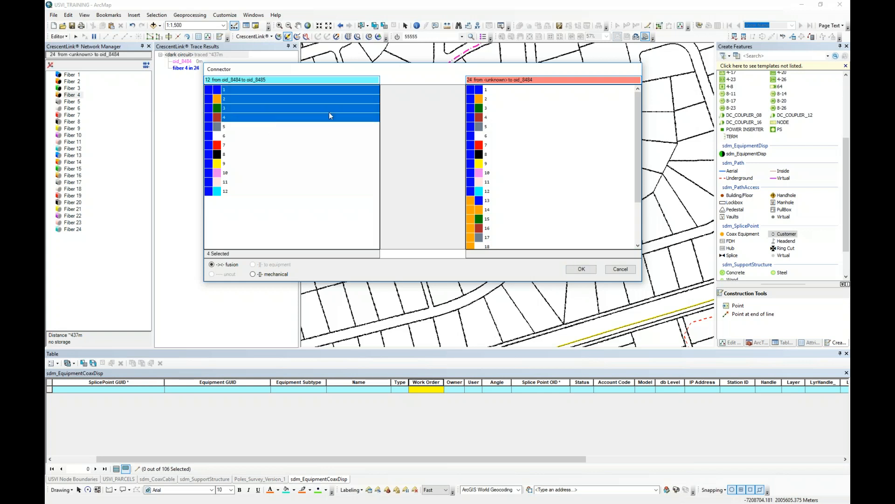
left_click_drag(447, 70, 436, 80)
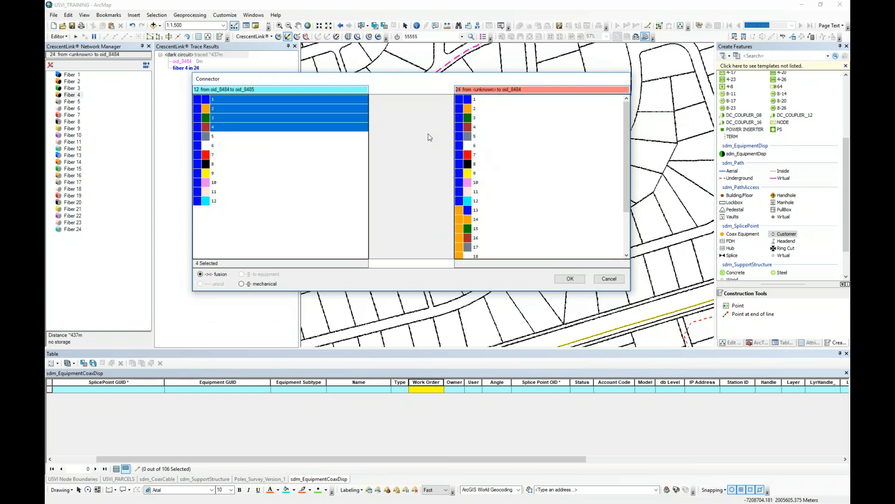
left_click_drag(501, 176, 503, 208)
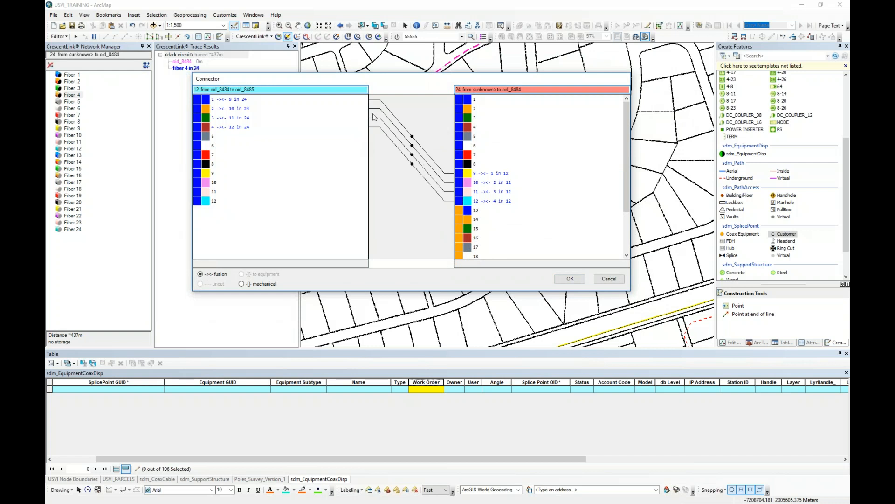
left_click_drag(418, 82, 399, 113)
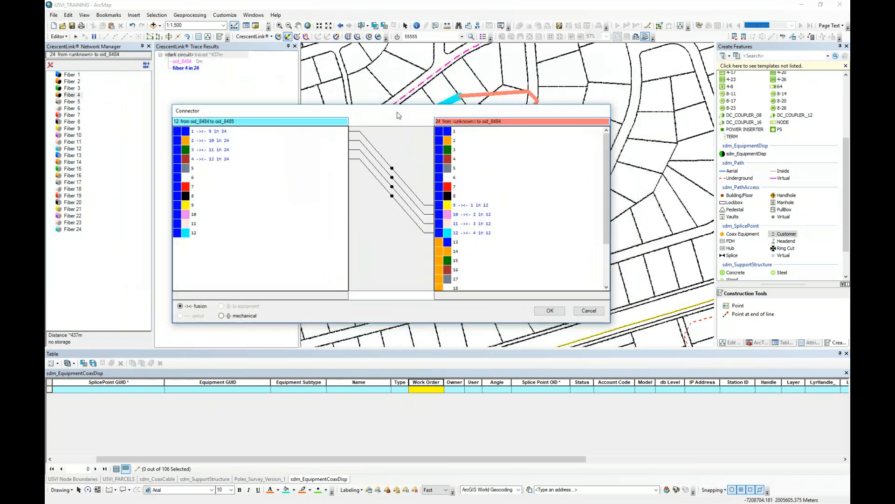
left_click(222, 316)
left_click(180, 306)
left_click(551, 311)
Trace fibers 6, 8, 1 and 2 of the 24-fiber cable on the map
left_click_drag(421, 128, 546, 139)
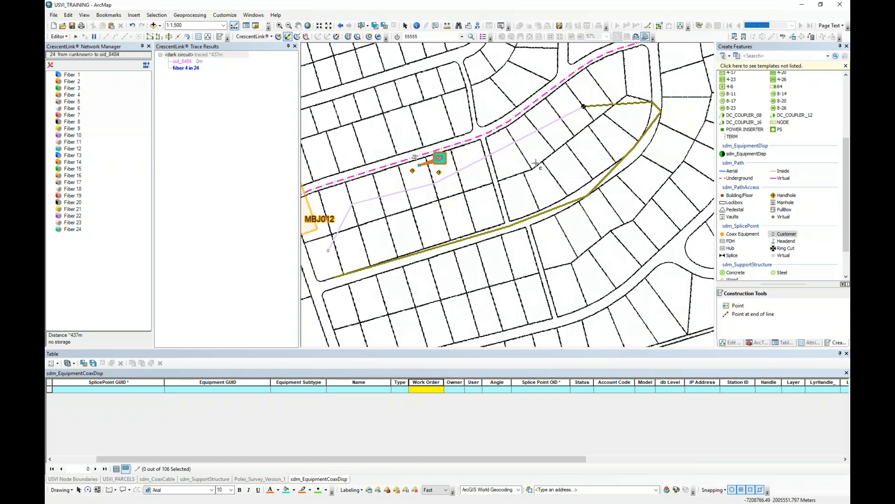
left_click(50, 65)
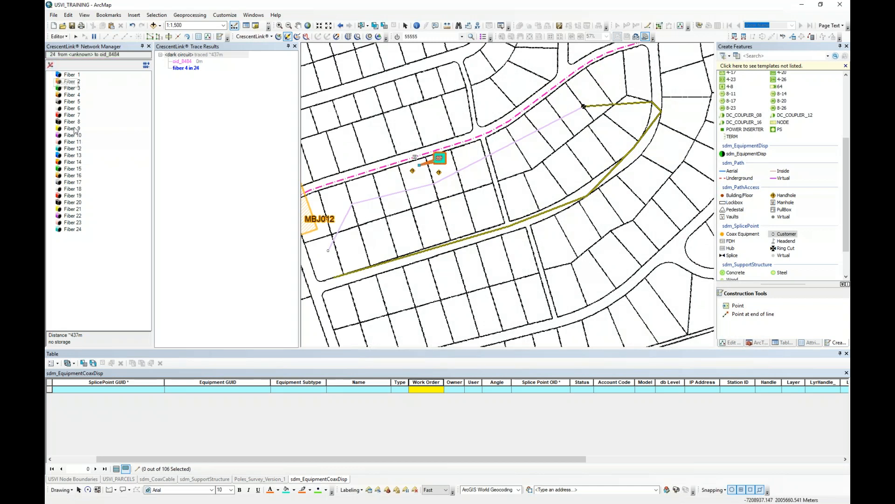
left_click(76, 109)
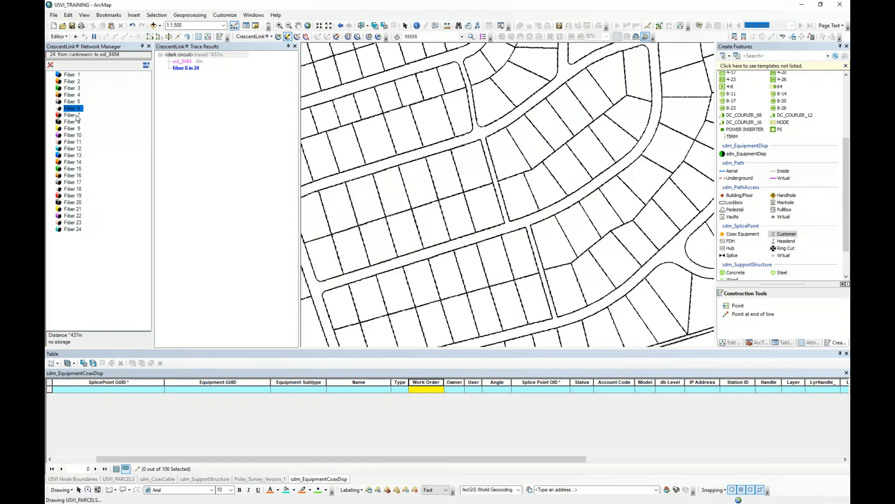
left_click(76, 121)
left_click(78, 76)
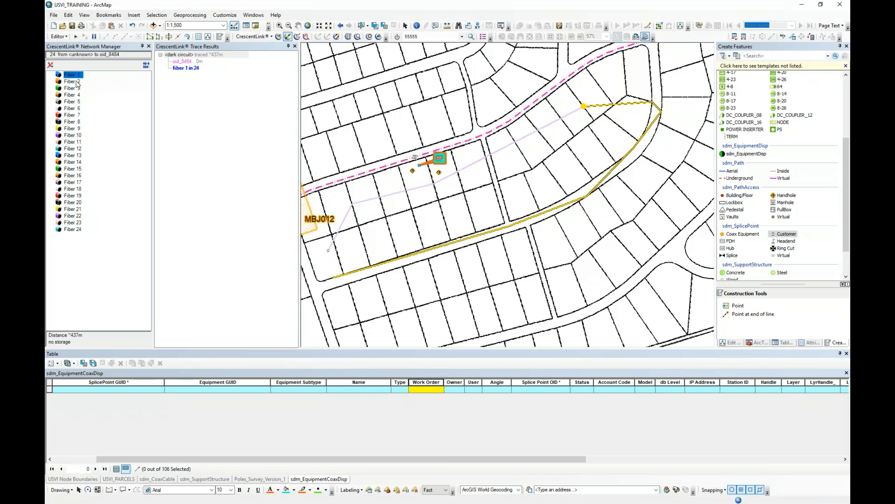
left_click(77, 82)
Review the splices between the 12-fiber and 24-fiber cables in the Connector without changing them
left_click(51, 66)
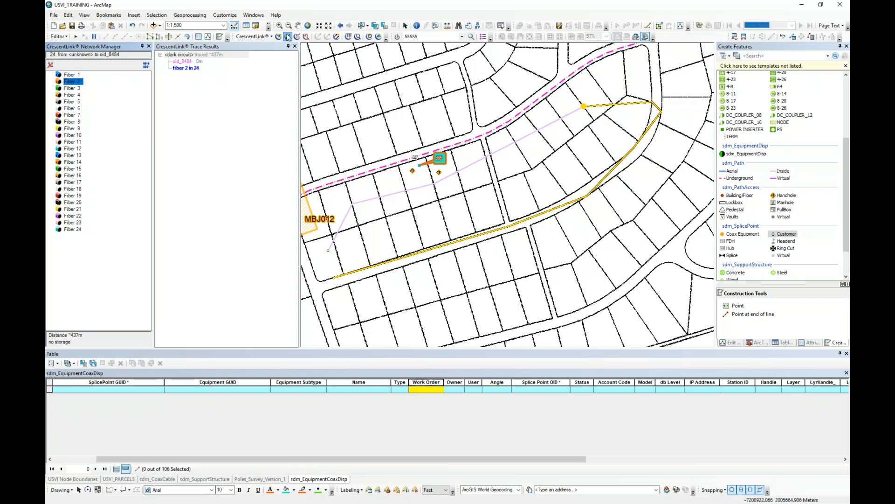
left_click(551, 127)
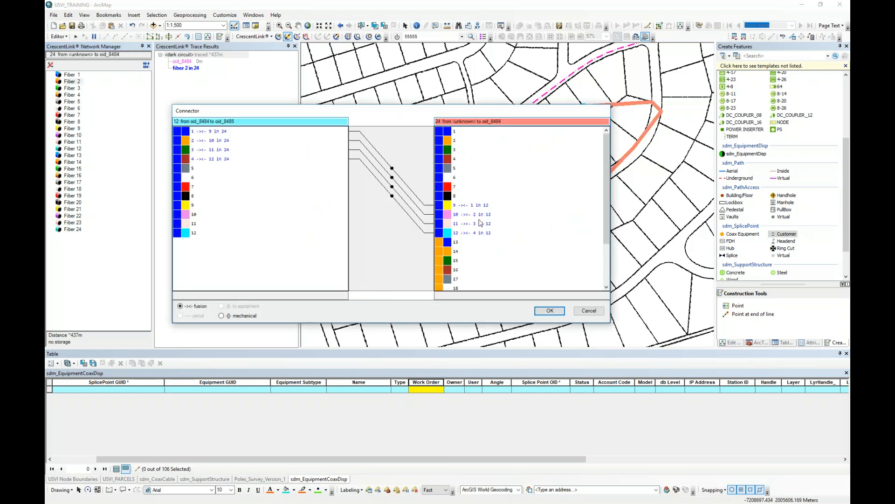
left_click(589, 311)
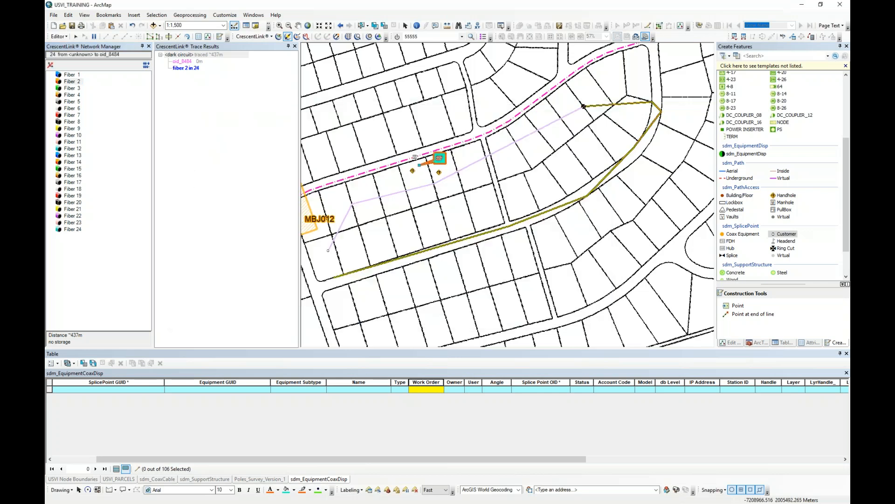
Trace fibers 9 to 13 of the 24-fiber cable one after another
left_click(76, 130)
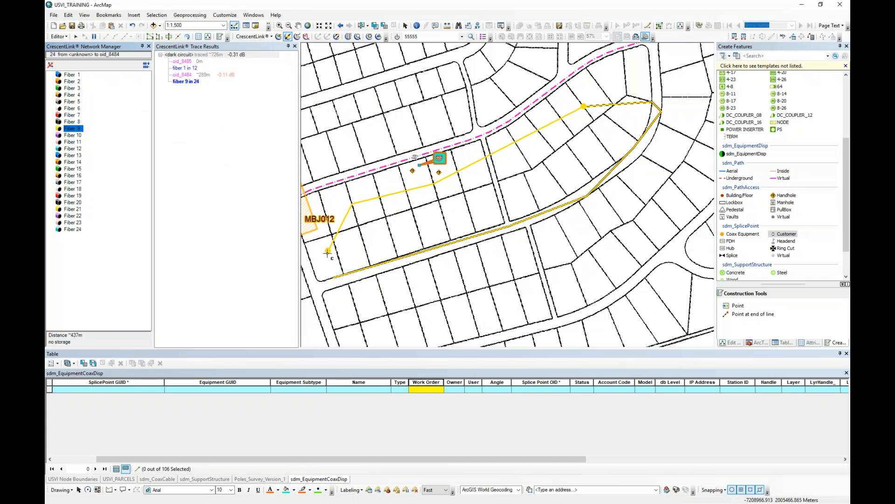
left_click(77, 135)
left_click(74, 141)
left_click(75, 148)
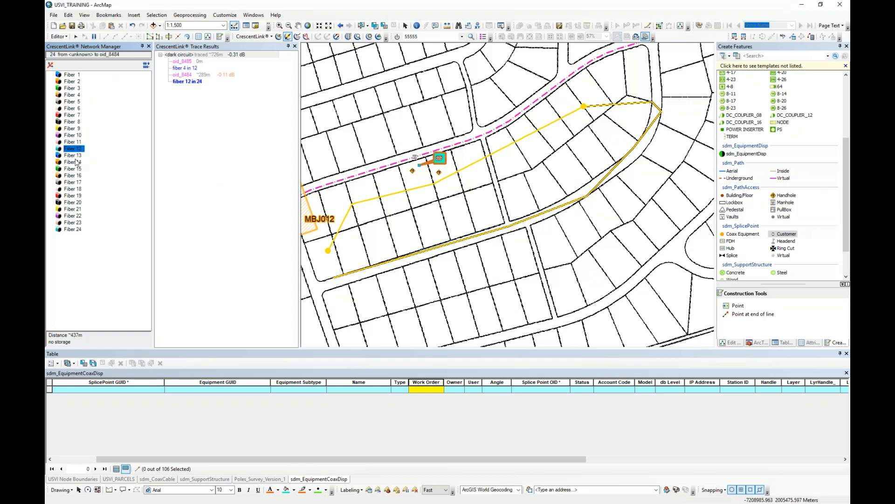
left_click(75, 157)
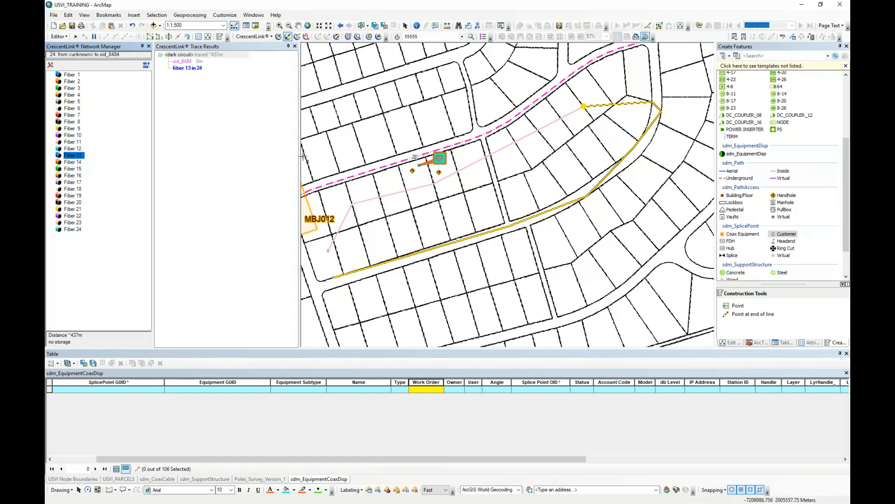
left_click(288, 37)
left_click(327, 251)
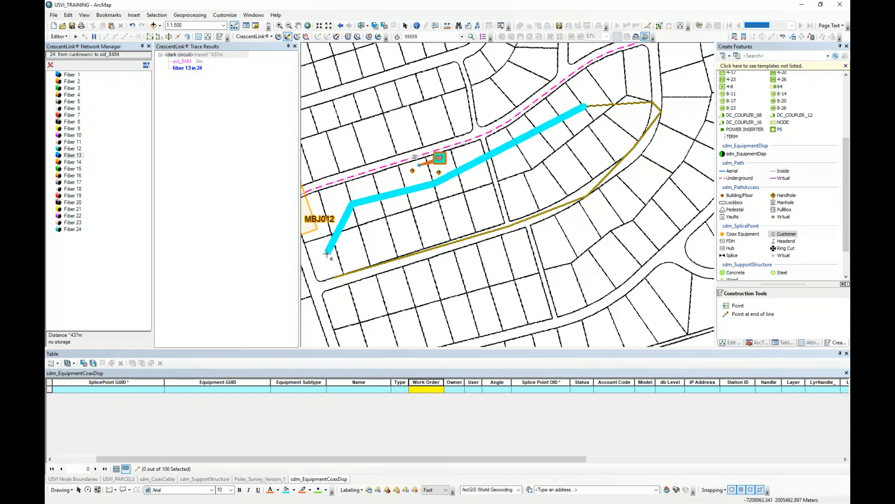
left_click(327, 252)
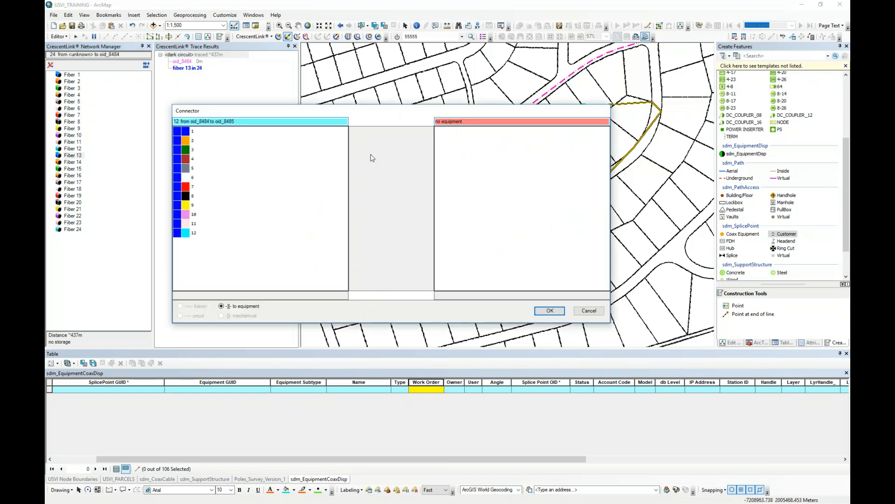
left_click(589, 310)
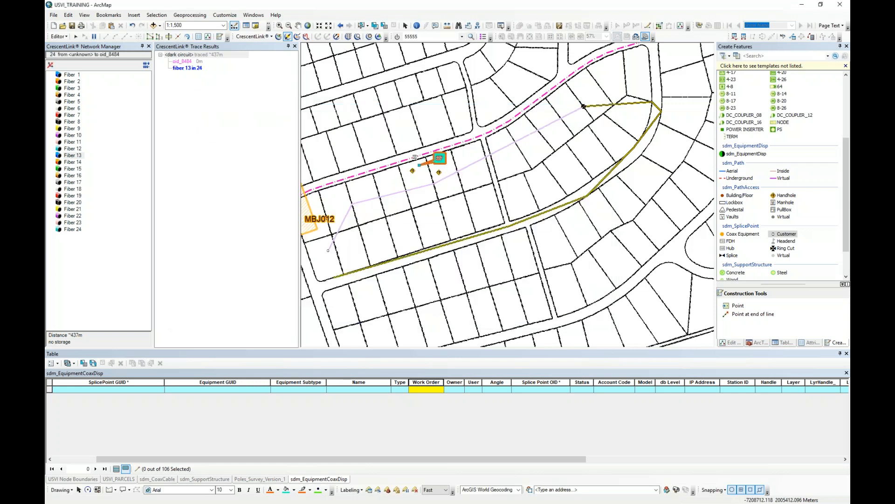
Add the ONT-part#1234567 fiber equipment from the Customer Locations templates to the Customer splice point at the 12-fiber cable's end
left_click(278, 37)
left_click(329, 251)
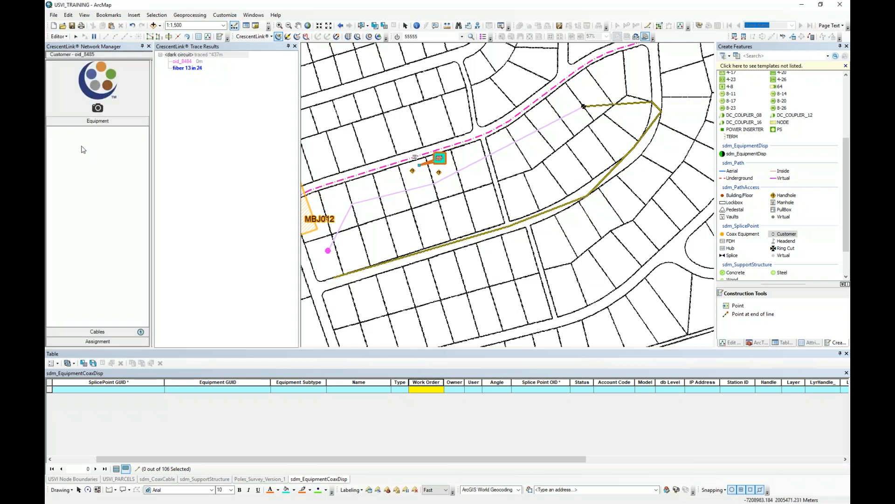
right_click(86, 136)
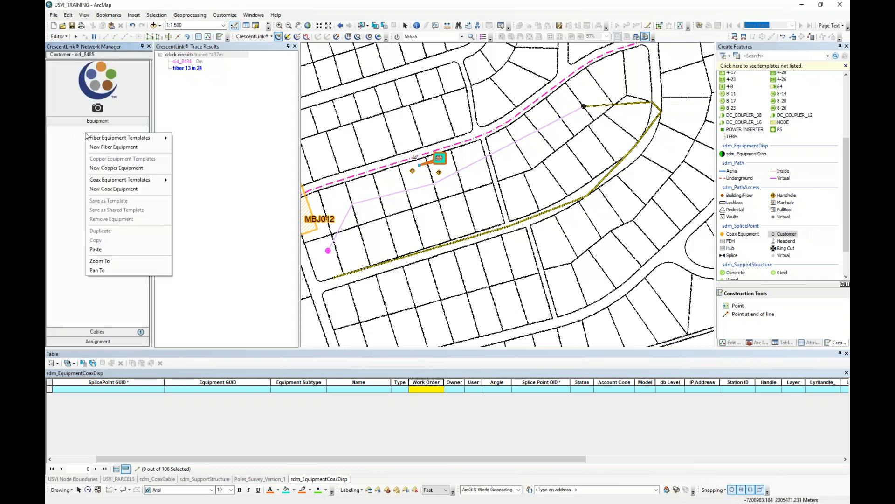
mouse_move(104, 139)
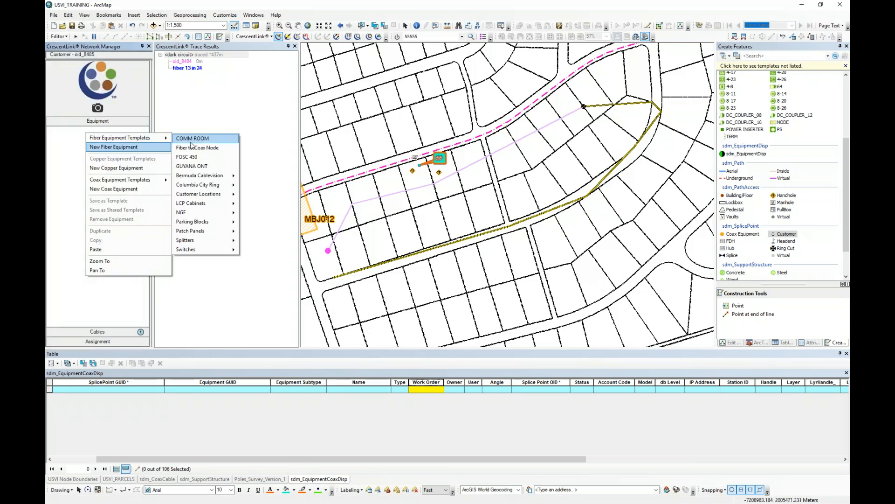
mouse_move(145, 138)
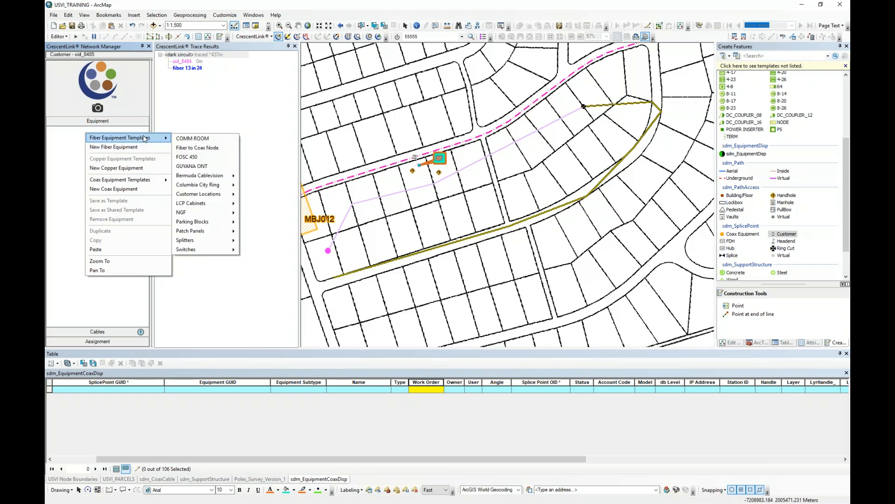
mouse_move(194, 194)
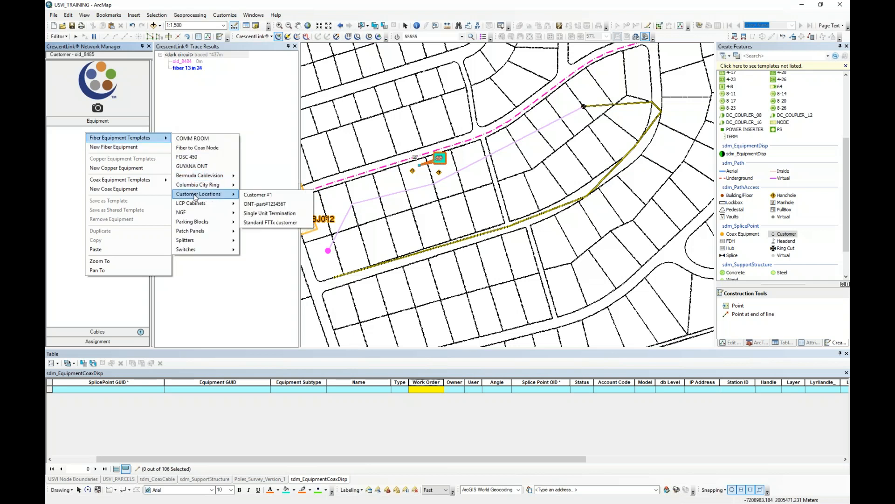
left_click(255, 204)
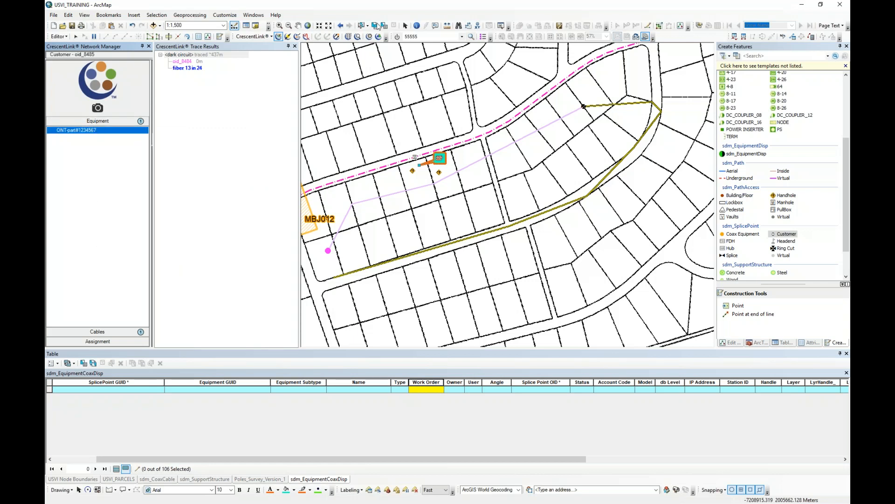
Connect fibers 1–4 of the 12-fiber cable to the ONT's FIBRE INPUT, MOCA, POTS1 and POTS2 ports and accept the connections
left_click(287, 37)
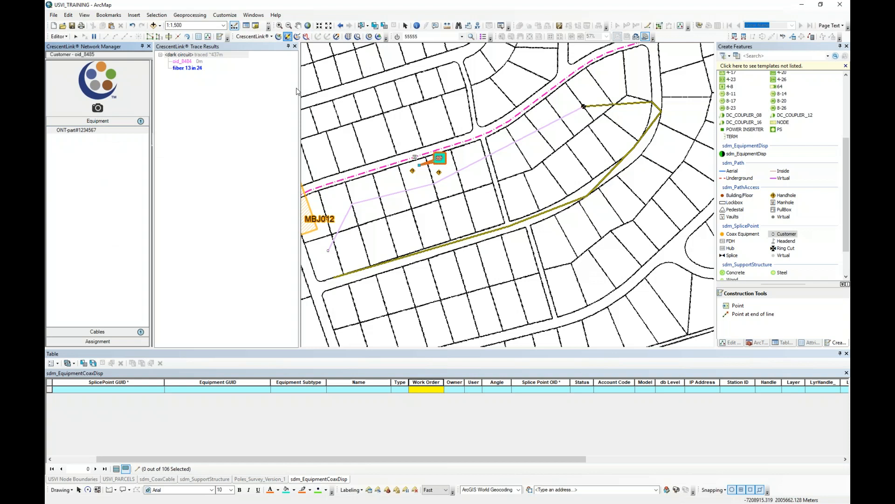
left_click(330, 244)
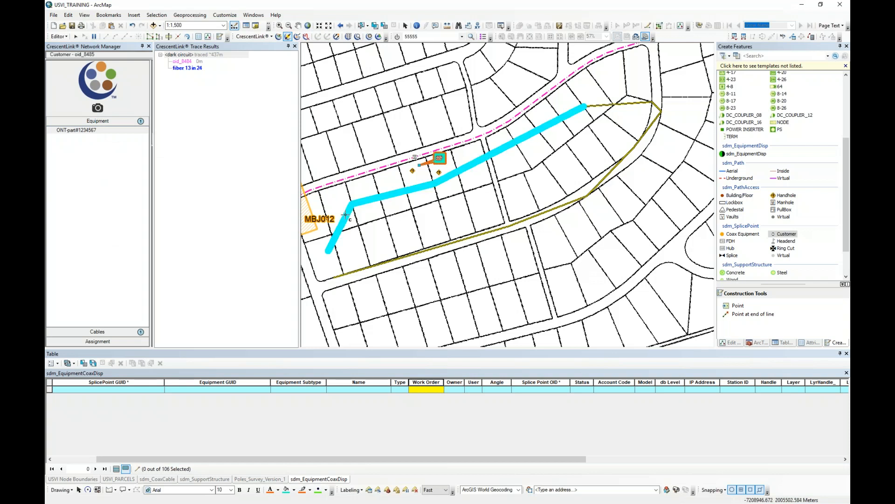
left_click(328, 251)
left_click_drag(222, 134, 226, 161)
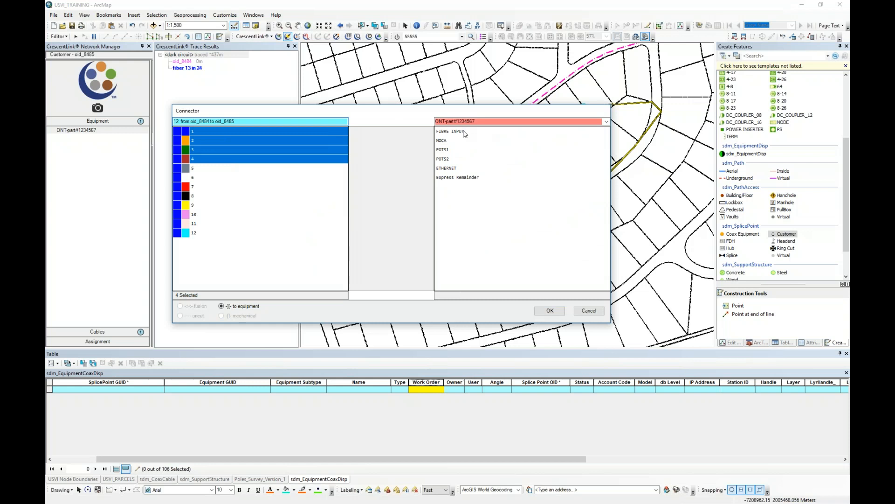
left_click_drag(460, 131, 465, 160)
right_click(464, 158)
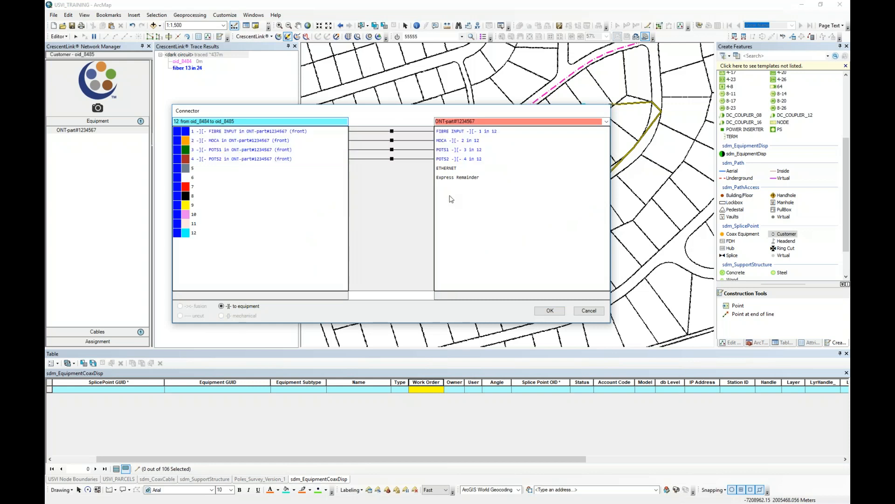
left_click(606, 122)
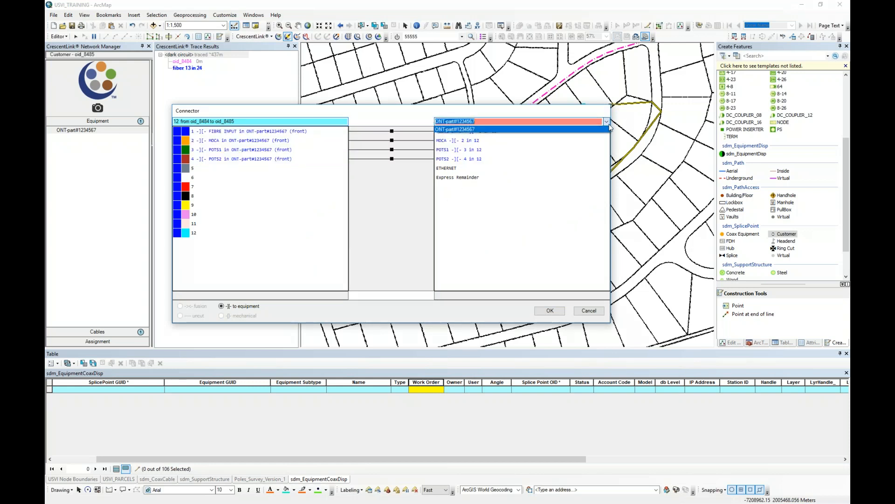
left_click(538, 168)
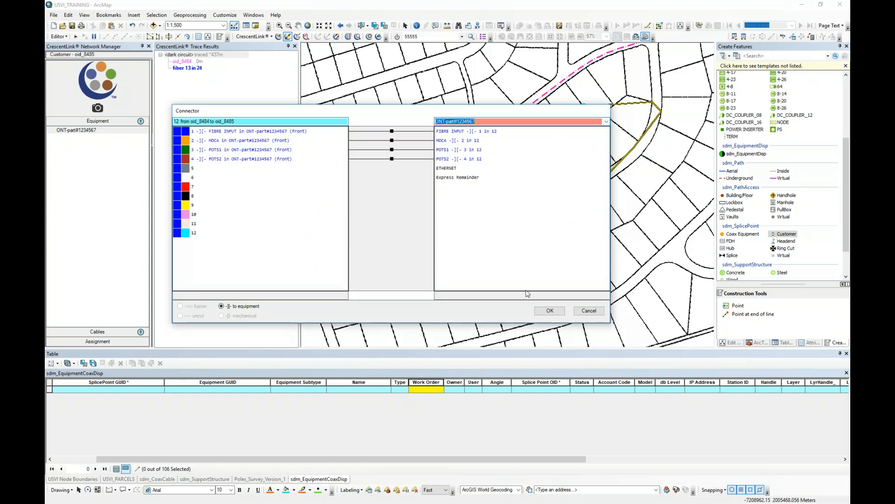
left_click(548, 310)
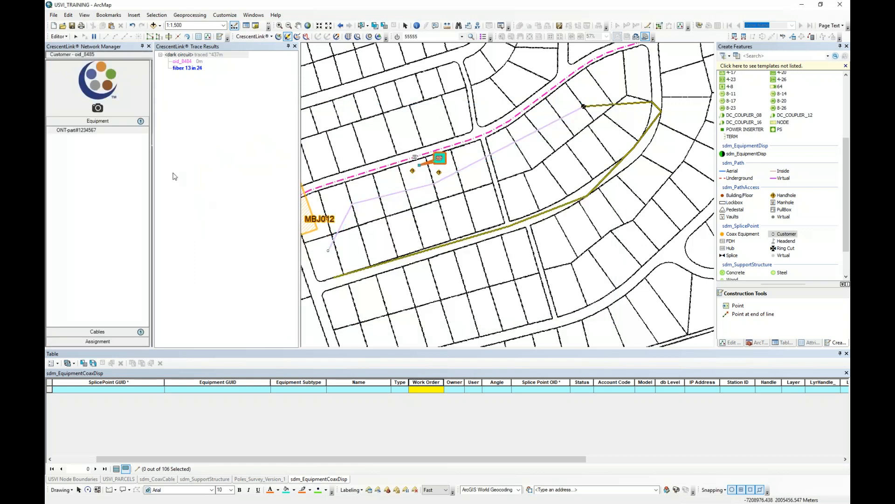
Select the Customer splice point at the 12-fiber cable's southwestern end and list the map layers by selection
left_click(76, 37)
left_click(328, 252)
left_click(351, 268)
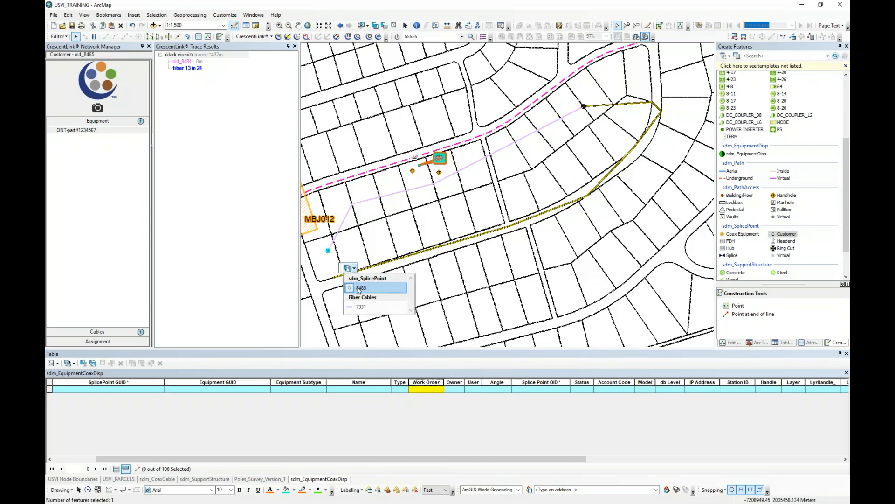
left_click(358, 289)
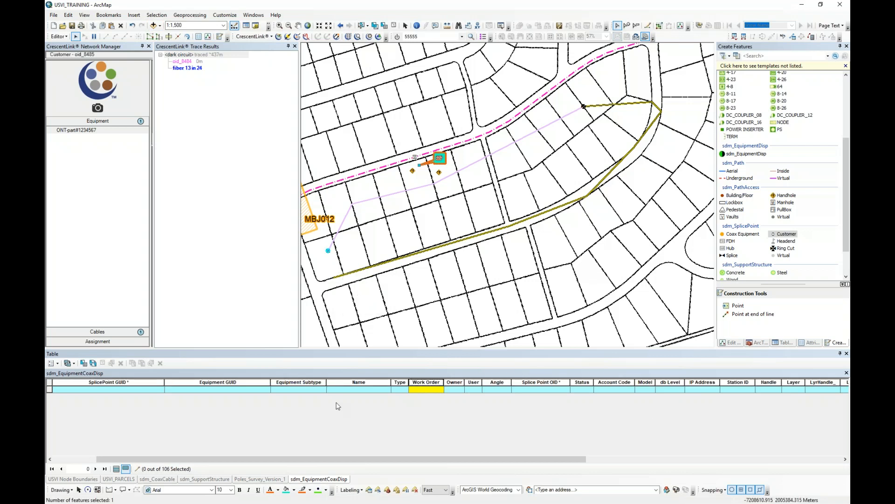
left_click_drag(326, 459, 233, 447)
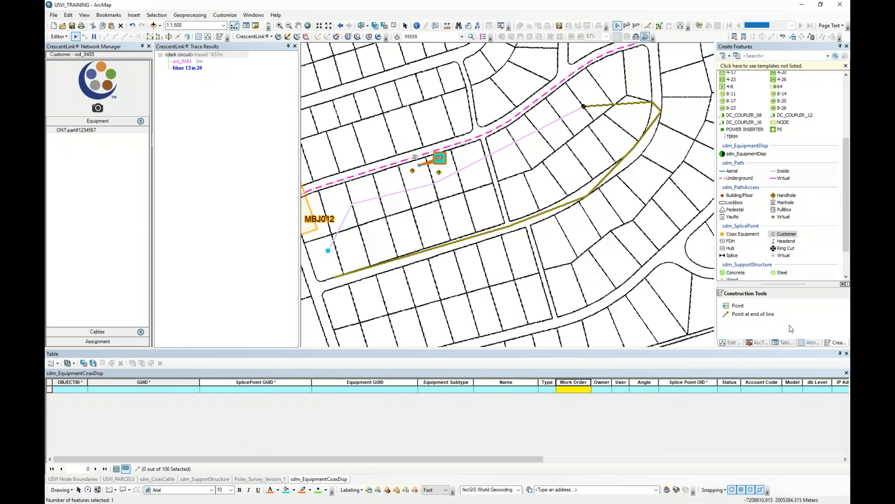
left_click(787, 343)
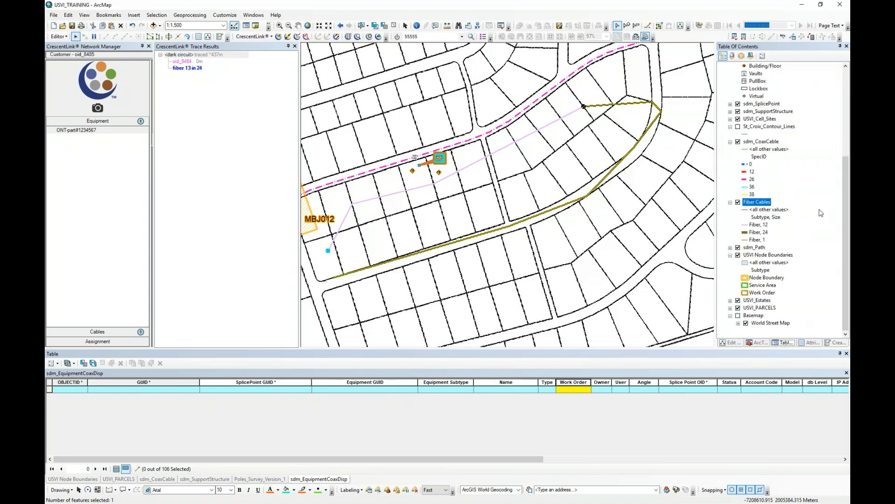
left_click(750, 56)
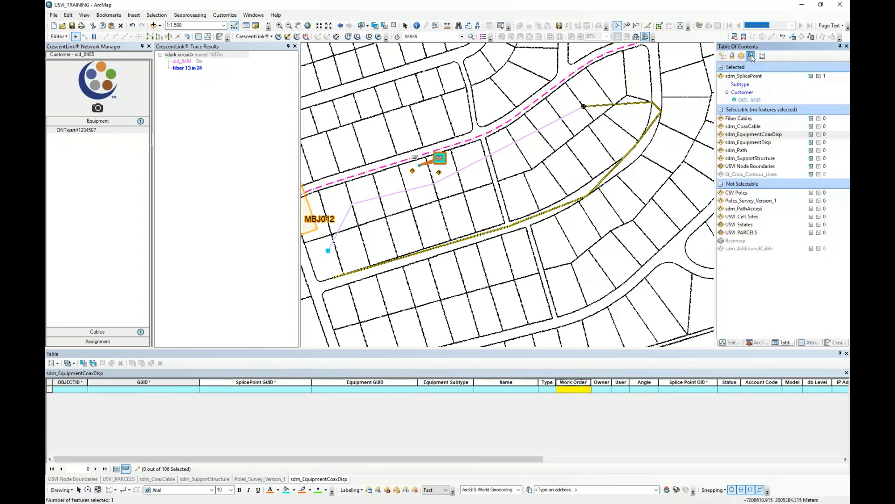
Open the table of selected features for the Customer splice point and set its Type to Building
right_click(744, 78)
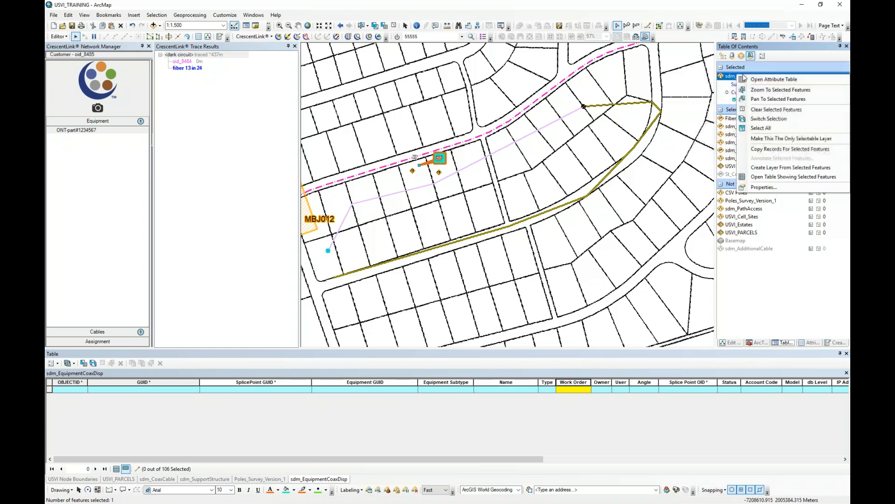
left_click(768, 177)
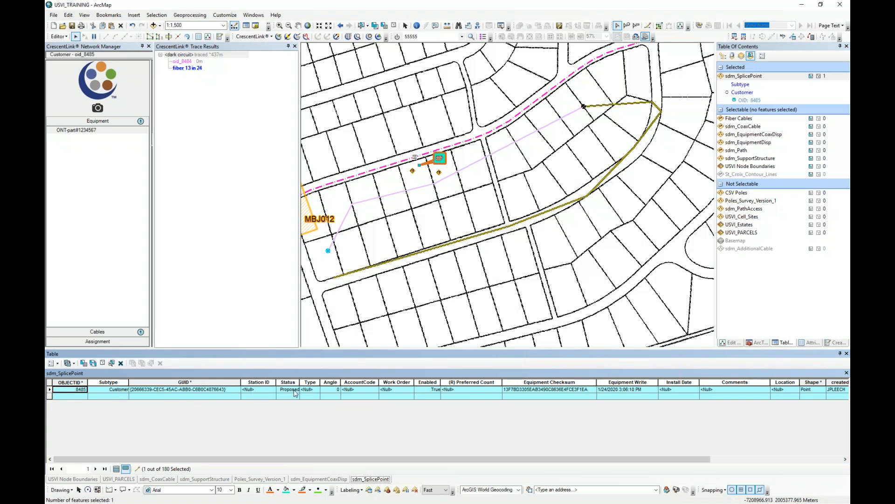
left_click(315, 390)
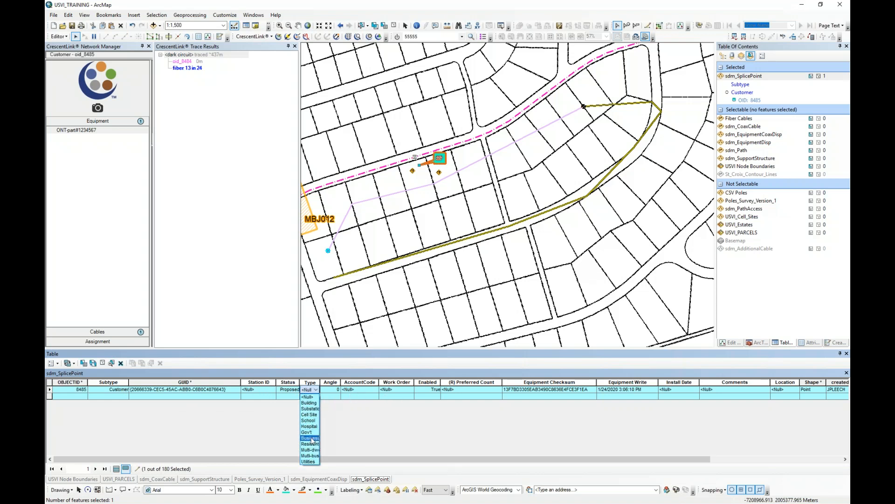
left_click(310, 402)
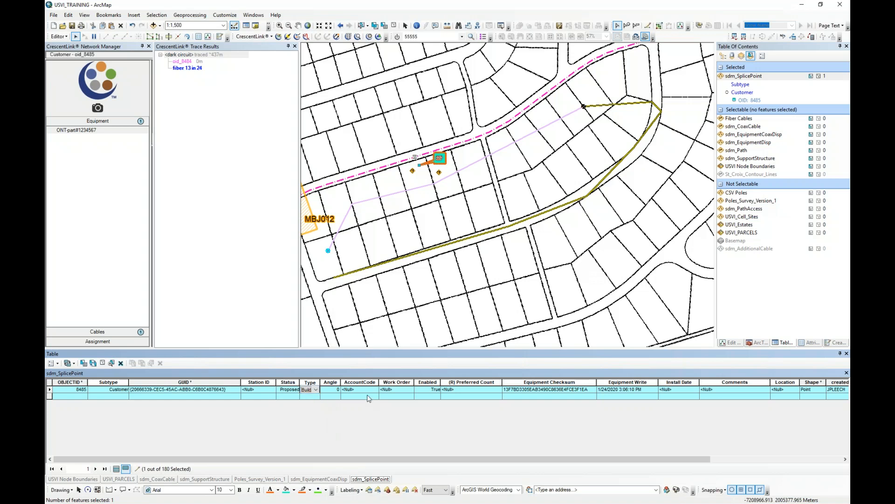
Enter the splice point's account code and work order number, and set its Preferred Count to 1-4
left_click(366, 390)
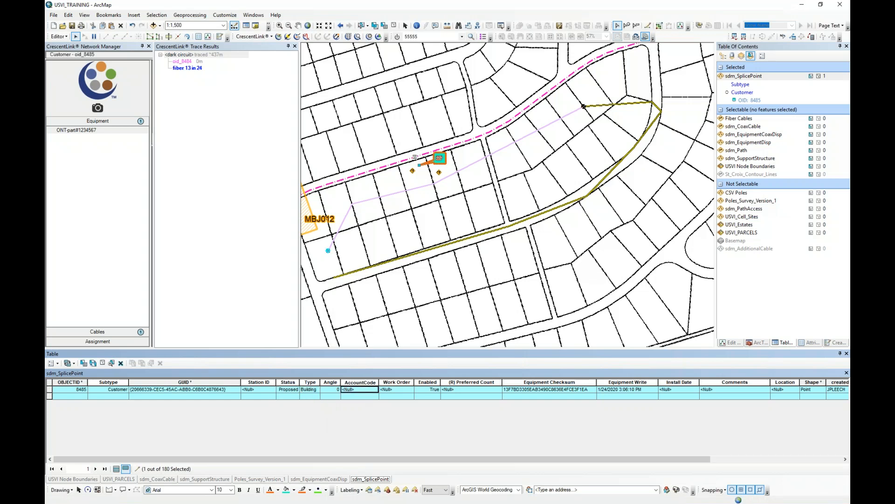
type("267")
key("Tab")
type("55555")
key("Tab")
key("Tab")
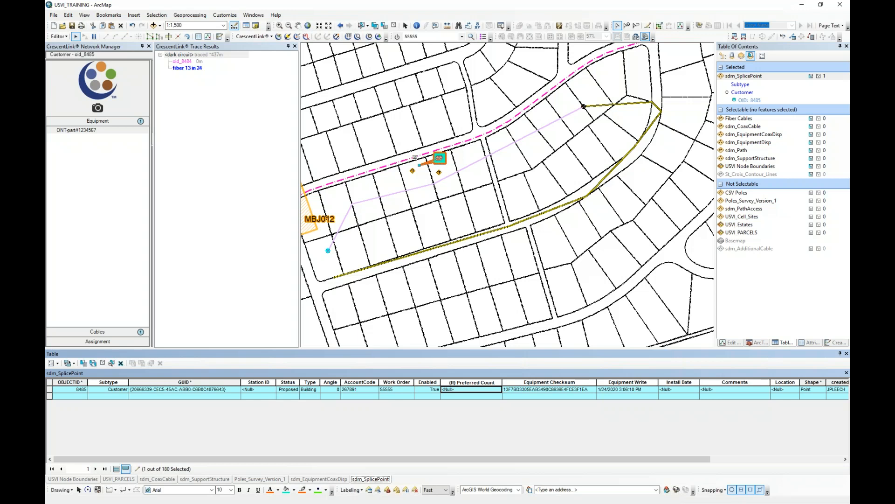
type("1-4")
key("Tab")
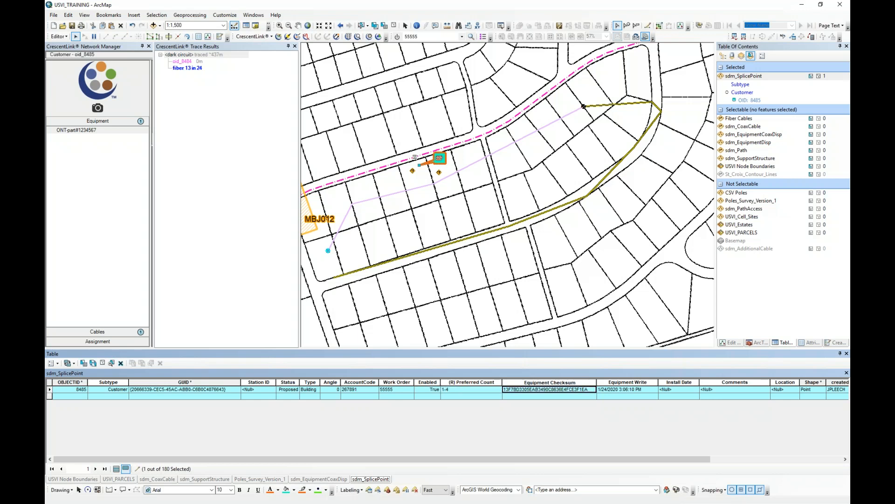
key("Tab")
key("Tab")
key("Tab")
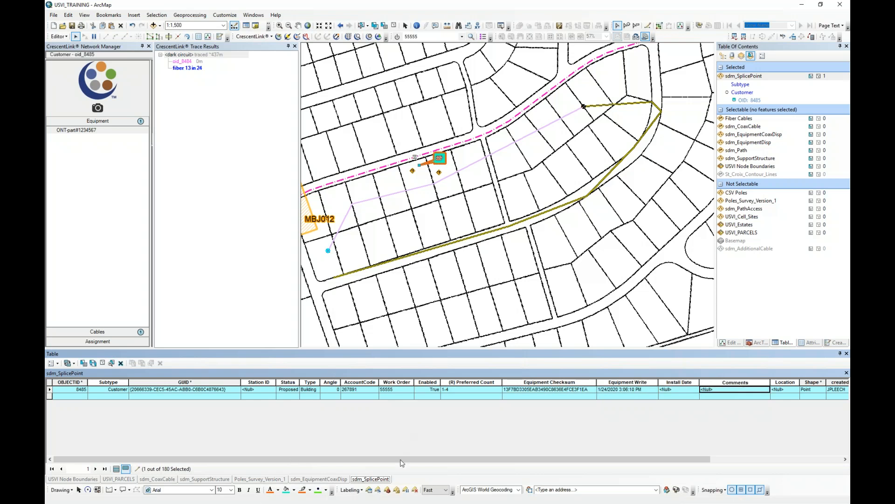
Enter the street name as the Customer splice point's Location and 12235 in its Comments
left_click_drag(436, 462, 568, 462)
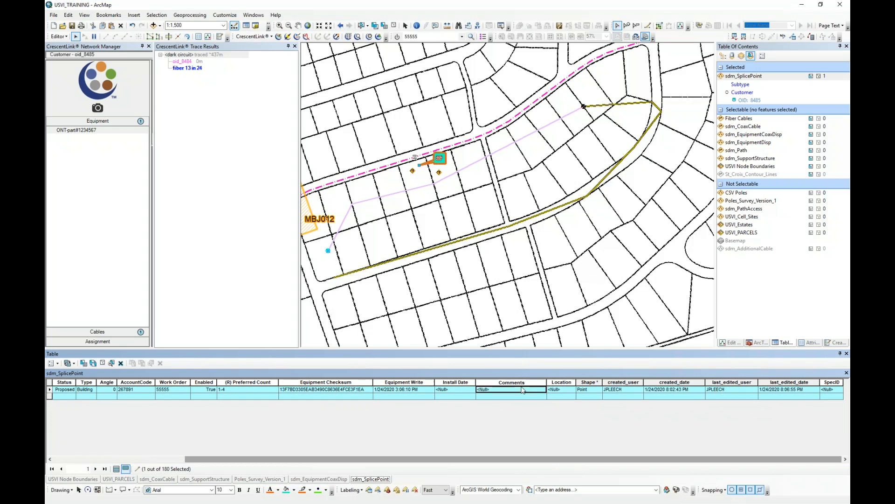
left_click(560, 391)
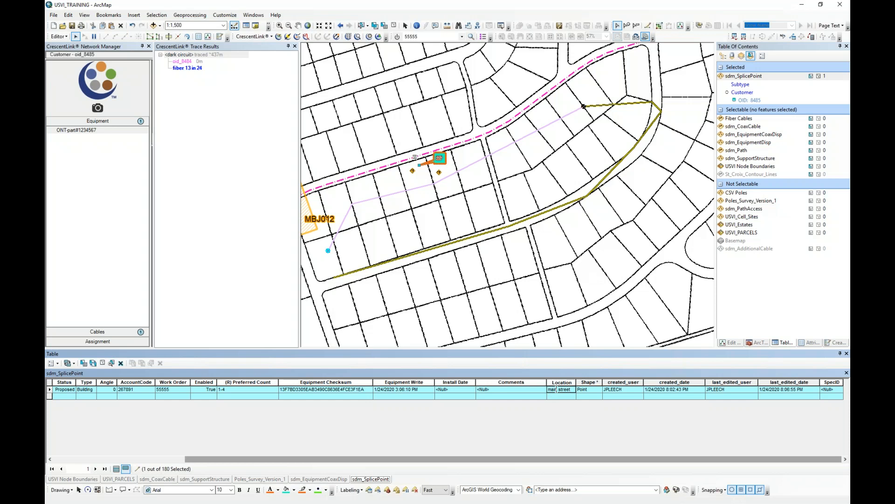
left_click(521, 389)
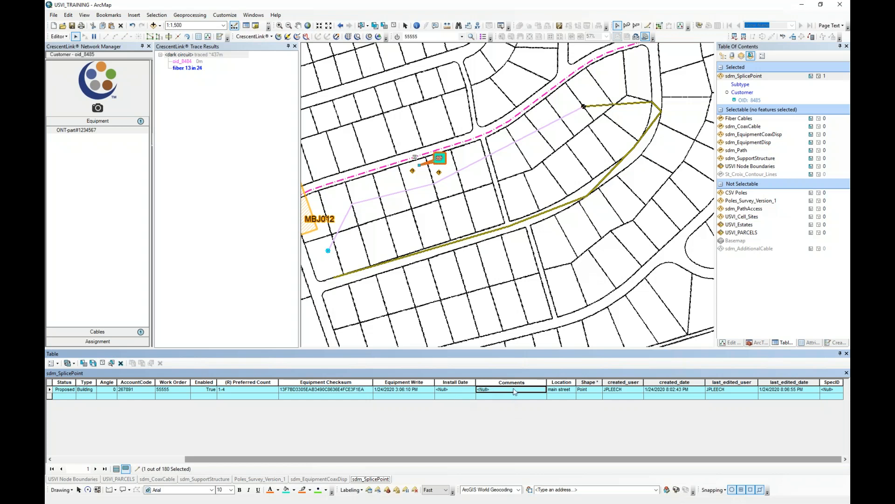
type("12235")
key("Tab")
key("Return")
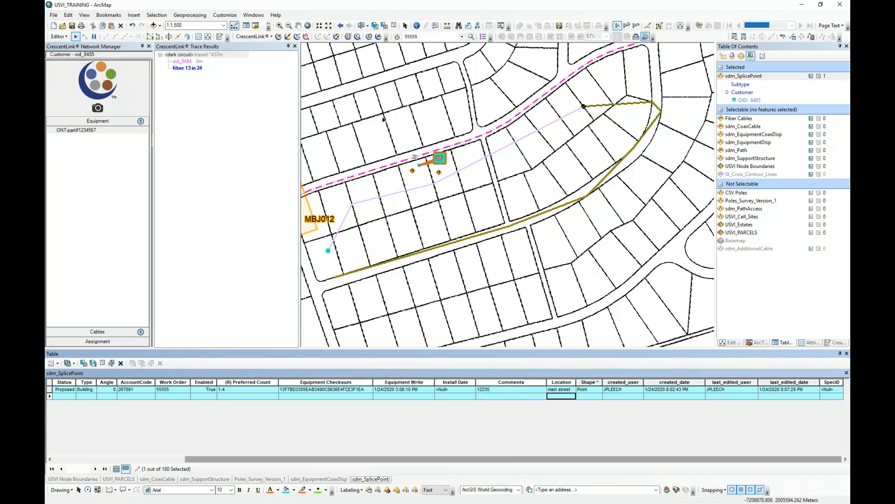
Review the connections between the 12-fiber cable and the ONT at the Customer splice point, leaving them unedited
left_click(288, 37)
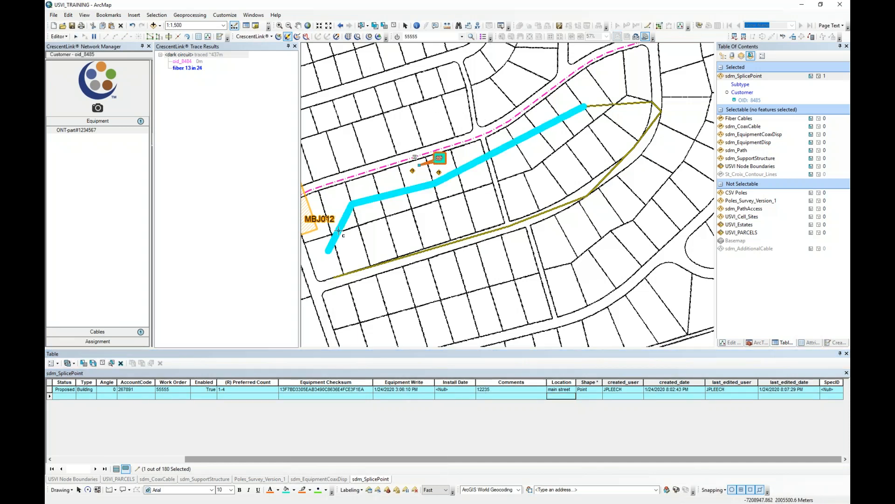
left_click(329, 251)
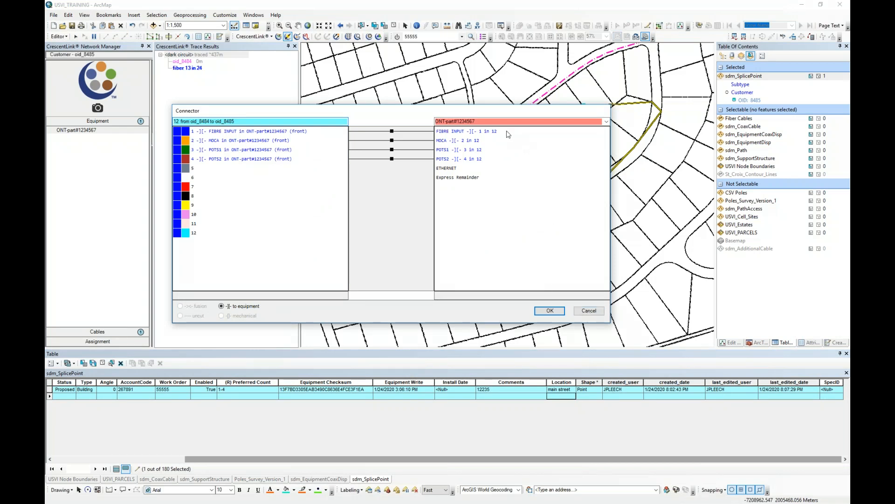
left_click(589, 311)
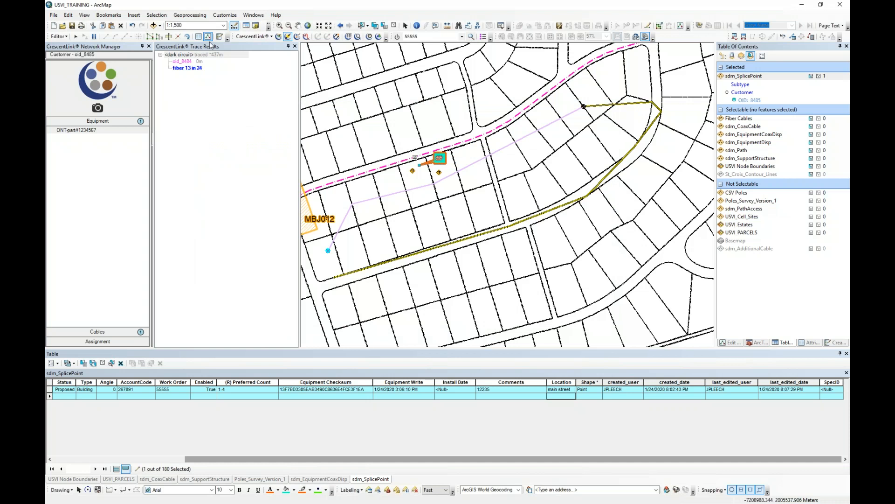
Select the 24-fiber cable on the map and trace its fibers 9, 10, 12 and 13 one after another
left_click(279, 36)
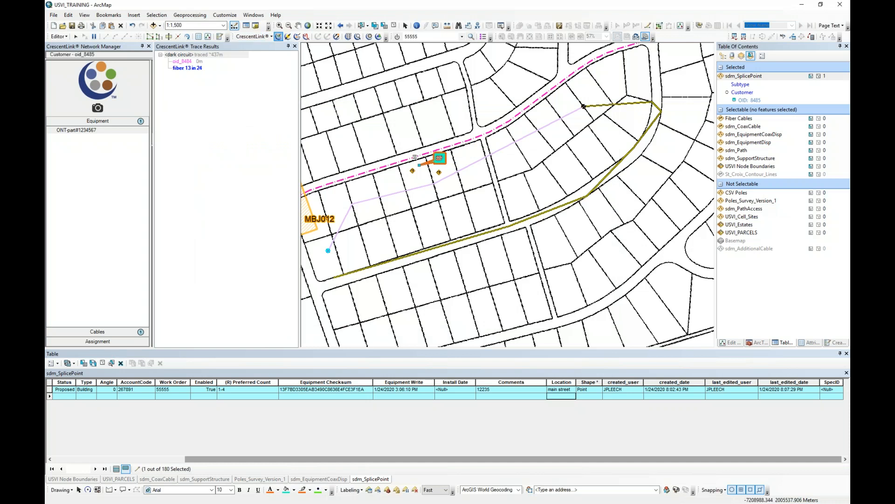
left_click(641, 139)
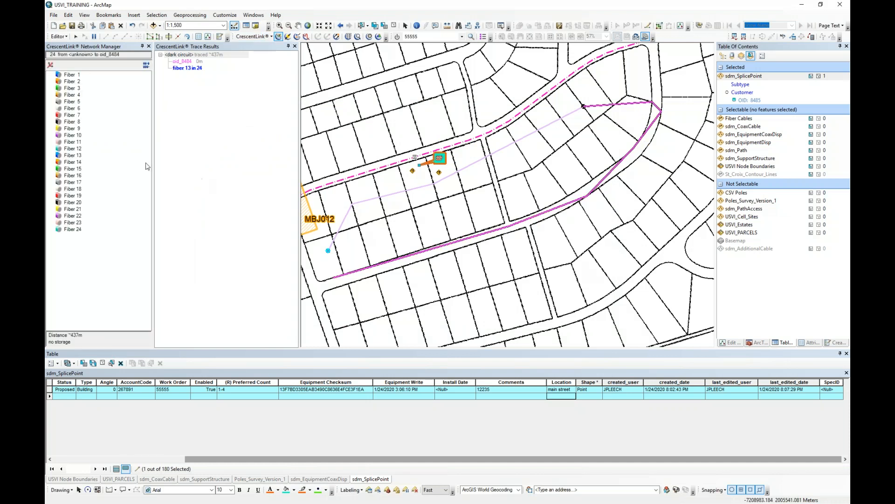
left_click(72, 128)
left_click(72, 136)
left_click(72, 148)
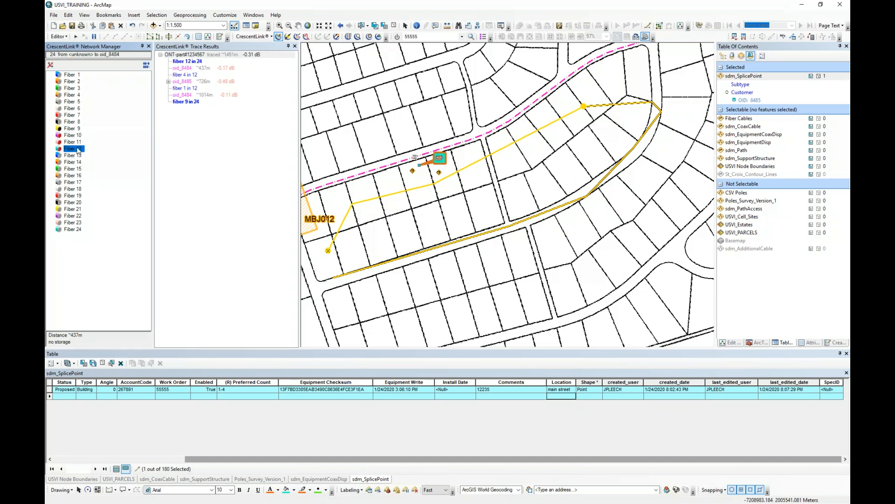
left_click(76, 155)
Trace fiber 10 of the 24-fiber cable and examine the ONT port entries at the Customer splice point in its trace results
left_click(79, 136)
left_click(170, 82)
left_click(201, 102)
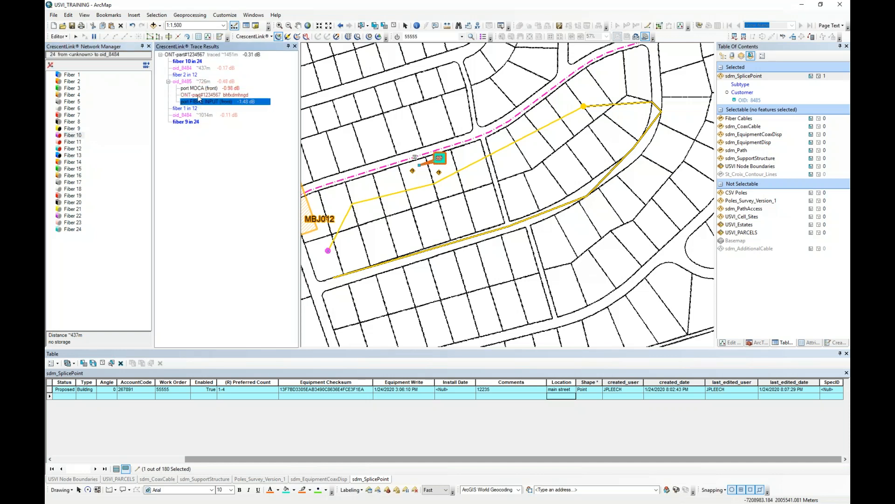
left_click(198, 89)
left_click(193, 95)
left_click(195, 102)
Trace fibers 11 and 12 of the 24-fiber cable, expanding the Customer splice point's ONT port details in each trace
left_click(72, 142)
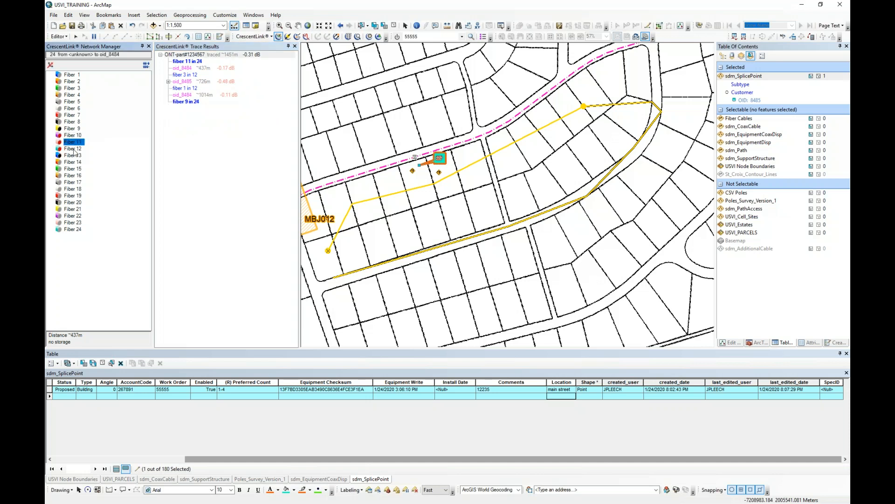
left_click(169, 81)
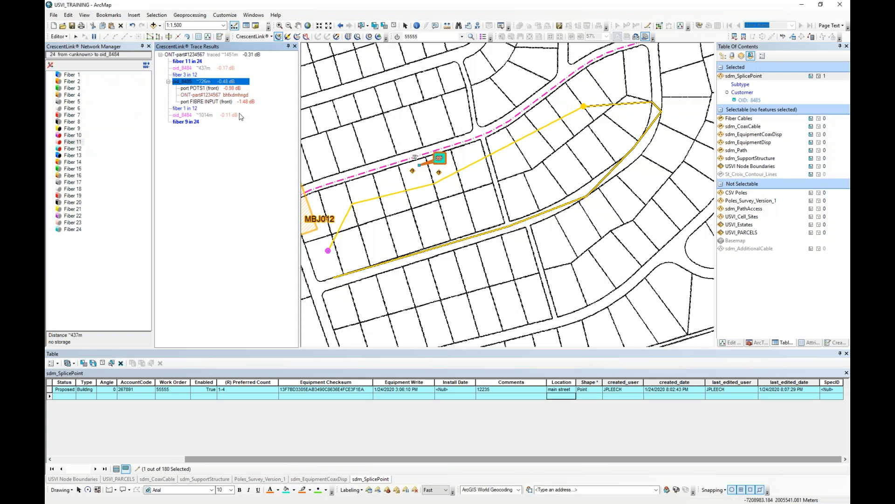
left_click(200, 89)
left_click(202, 102)
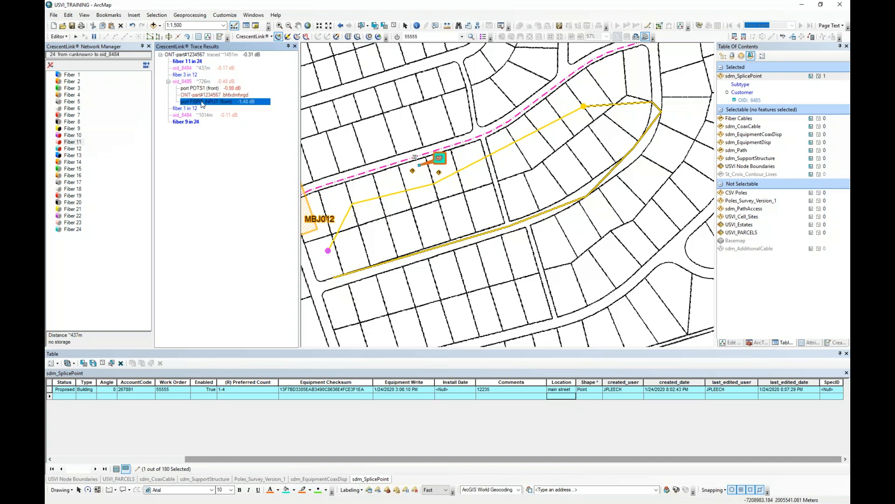
left_click(72, 148)
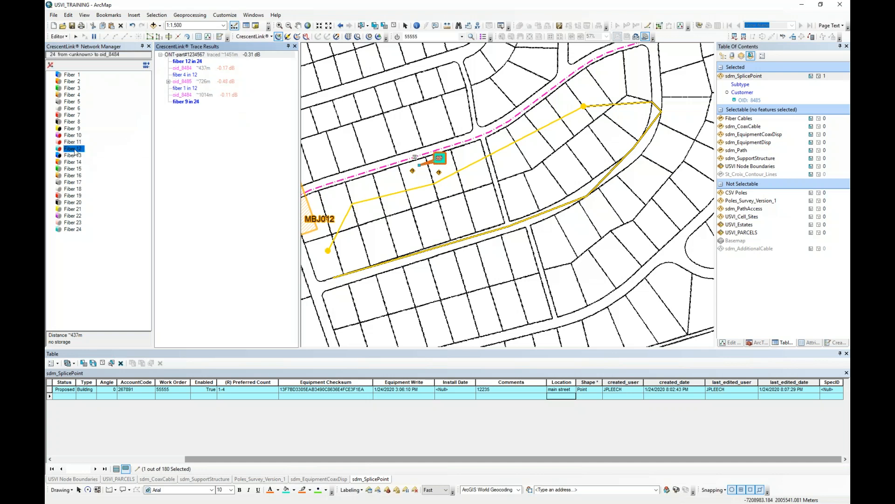
left_click(169, 82)
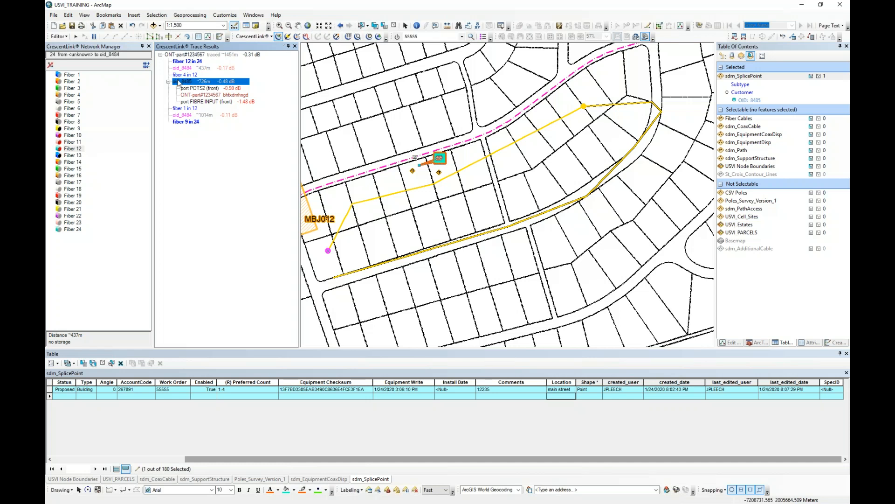
Open the splice table of the Ring Cut splice point joining the 24- and 12-fiber cables, and enlarge its window to show all fibers
left_click(298, 38)
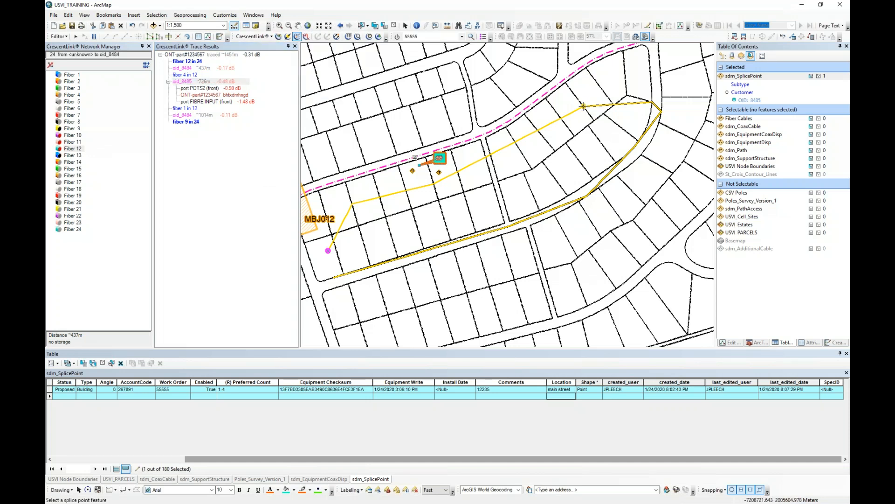
left_click(583, 106)
left_click_drag(458, 182, 390, 70)
left_click_drag(578, 236, 742, 427)
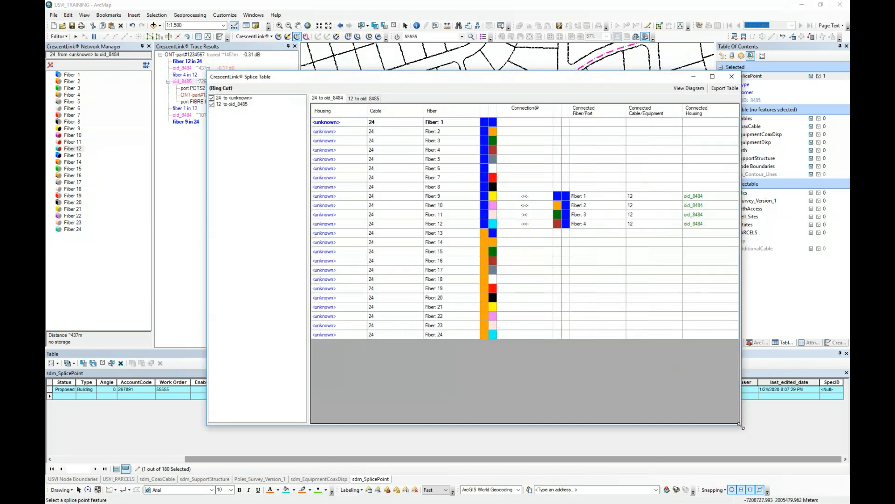
left_click_drag(536, 80, 443, 37)
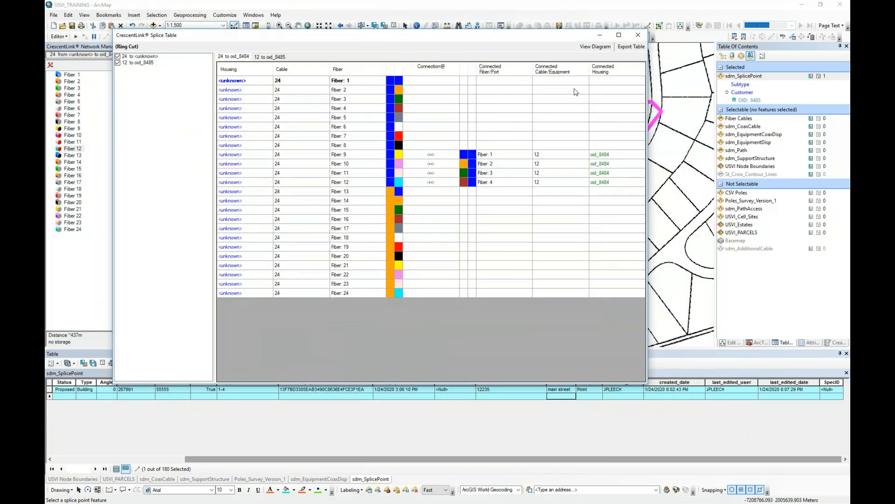
Generate the Ring Cut's splice diagram as a PDF, close the splice table, view the diagram full screen and close it
left_click(597, 47)
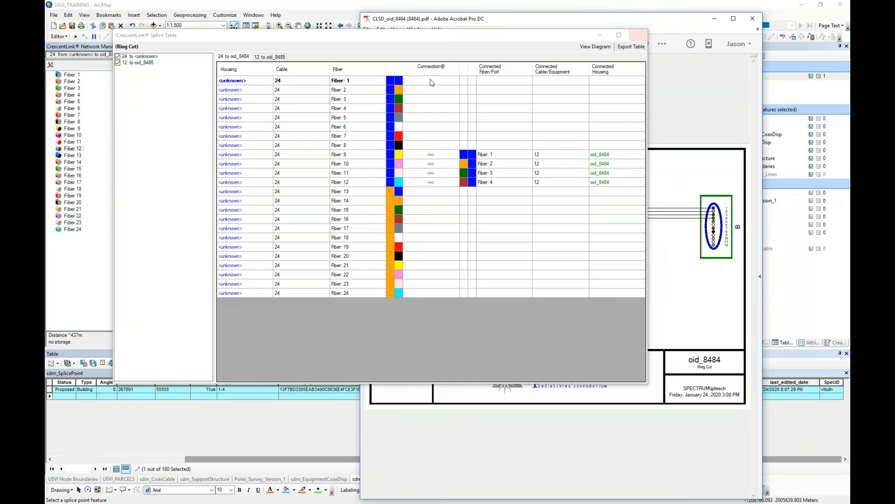
left_click_drag(499, 36, 479, 45)
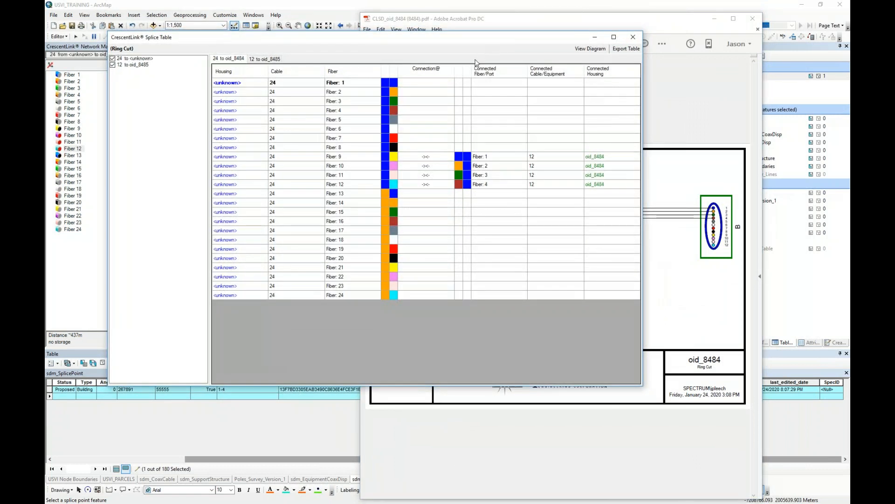
left_click(633, 37)
left_click_drag(634, 29, 403, 1)
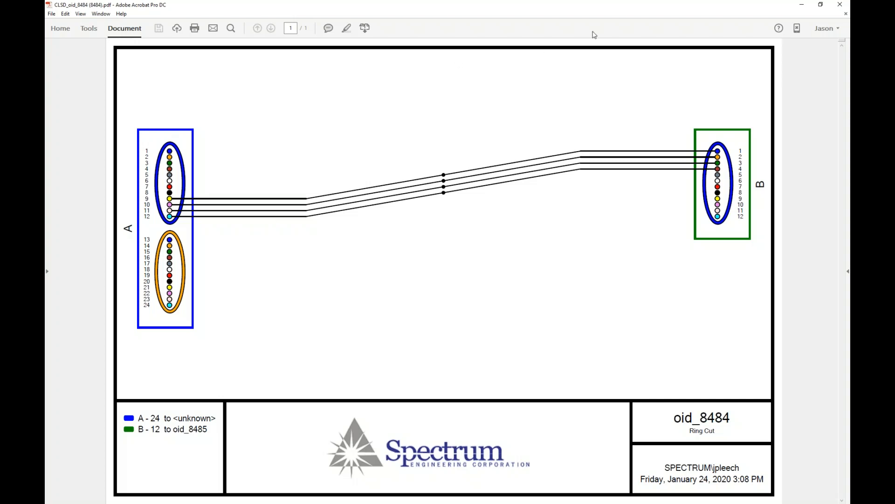
left_click_drag(623, 8, 559, 26)
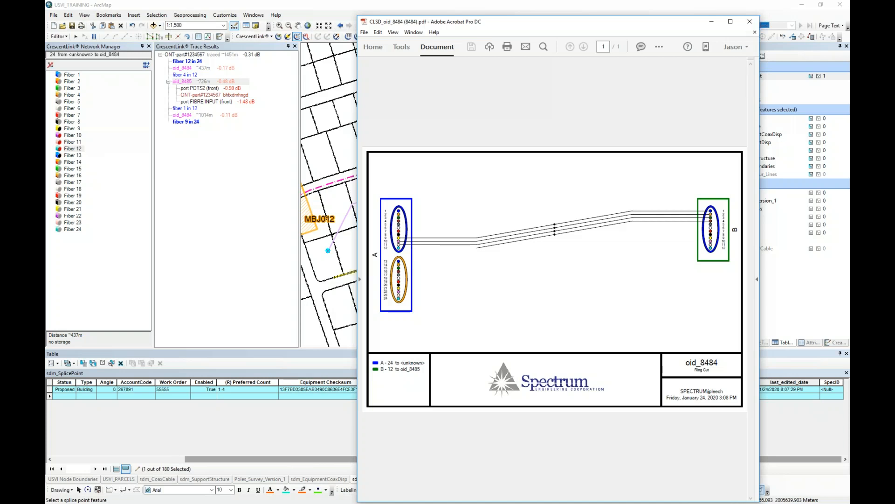
left_click(749, 22)
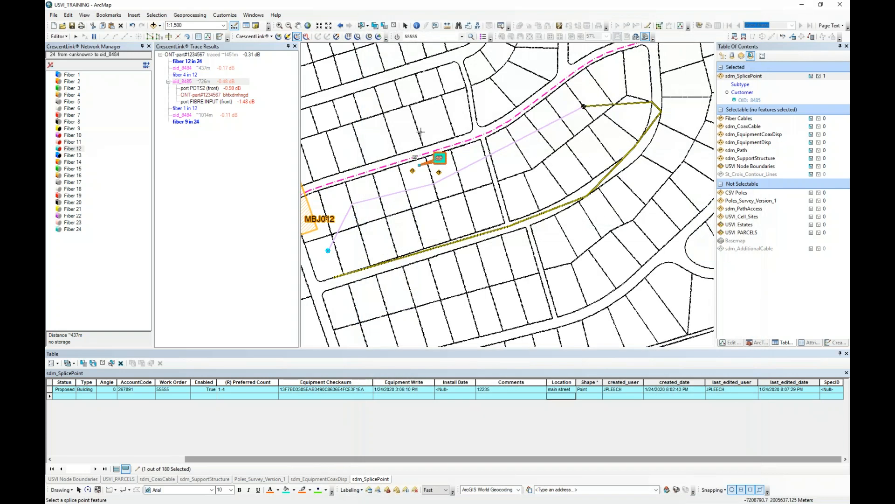
Add a 1x16 splitter from the fiber equipment templates to the Ring Cut splice point
left_click_drag(555, 128, 534, 133)
scroll(567, 109, "down", 1)
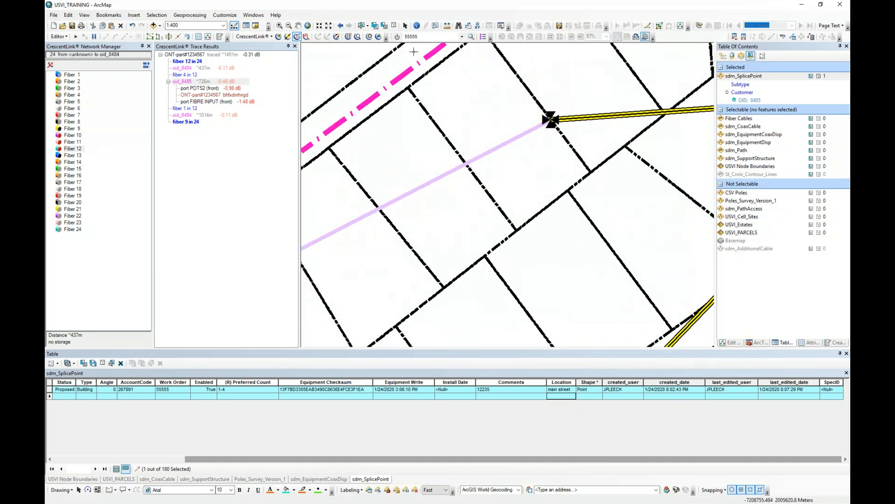
left_click(278, 36)
left_click(550, 120)
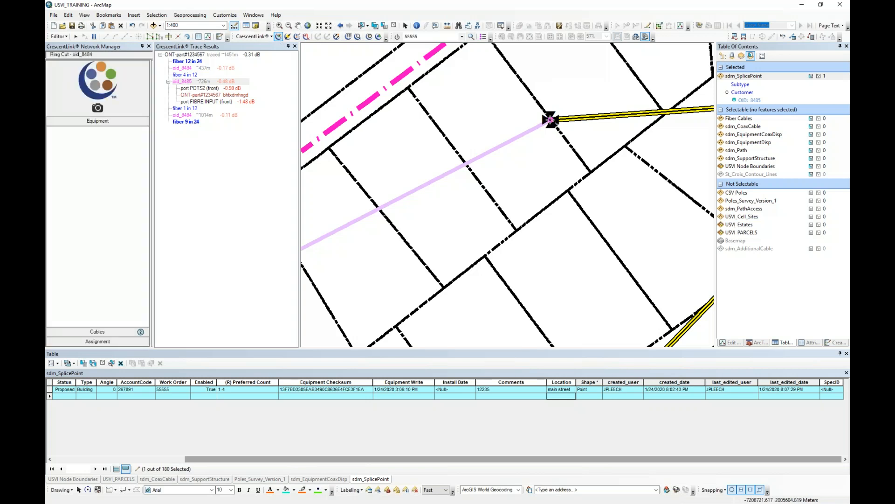
right_click(70, 141)
mouse_move(103, 148)
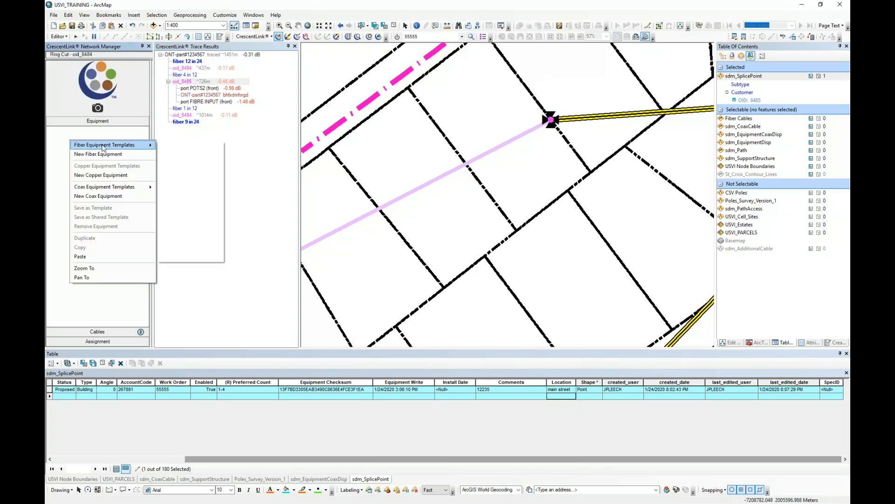
mouse_move(181, 252)
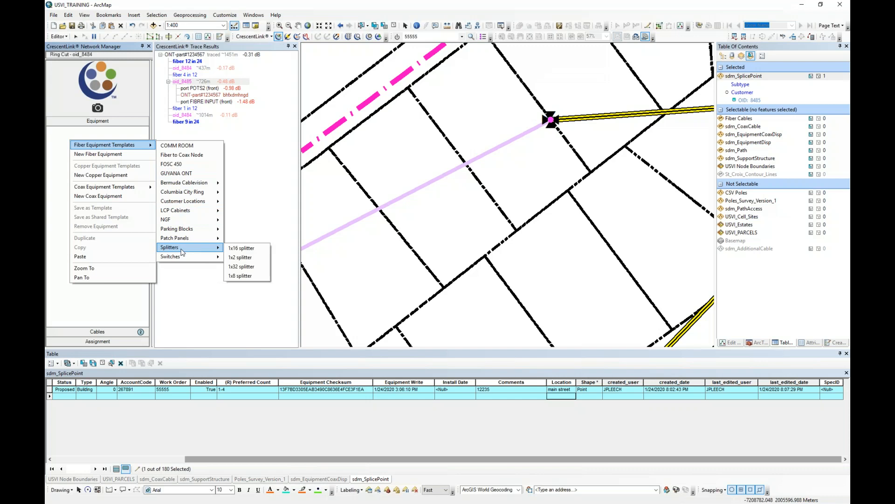
left_click(248, 249)
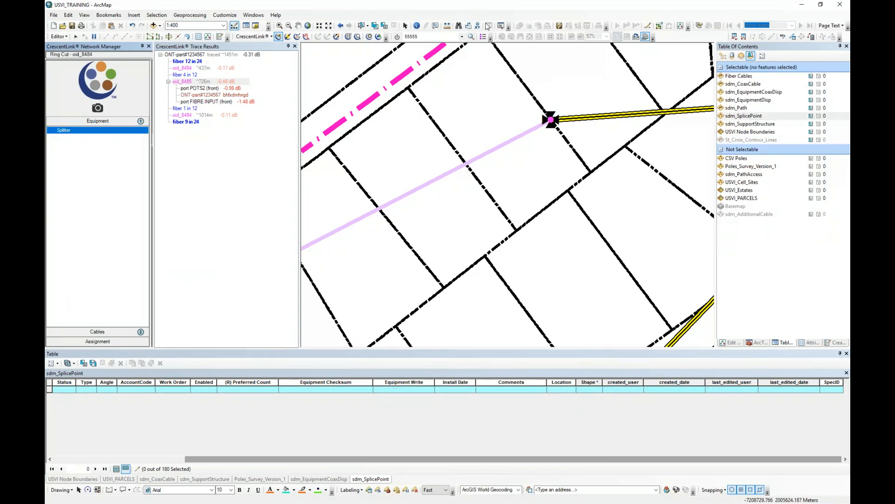
Connect fiber 1 of the 24-fiber cable to the splitter's In port at the Ring Cut
left_click(286, 39)
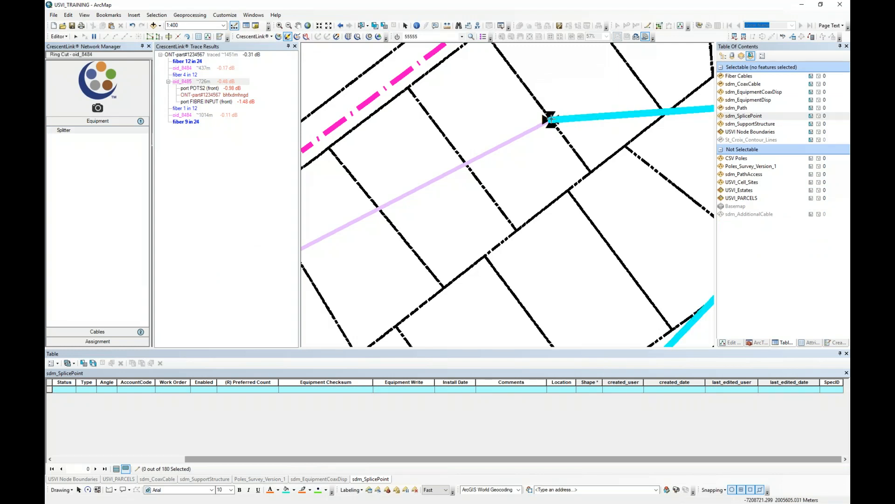
left_click(555, 119)
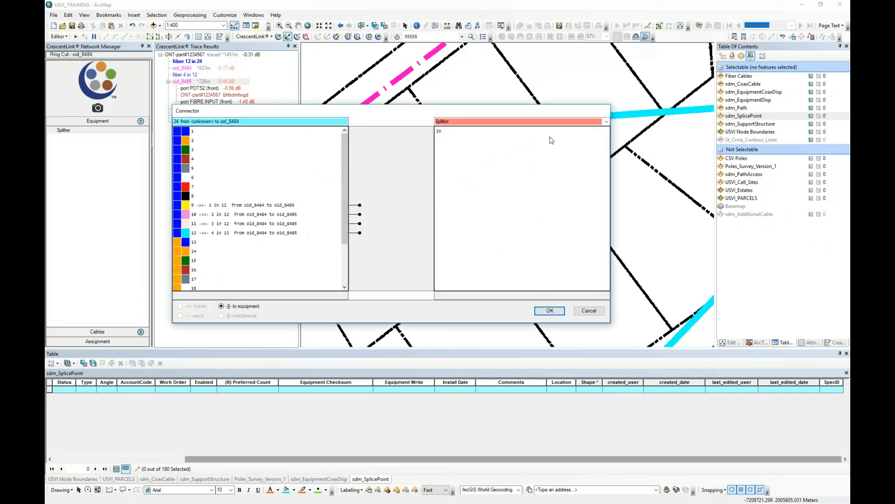
left_click(439, 131)
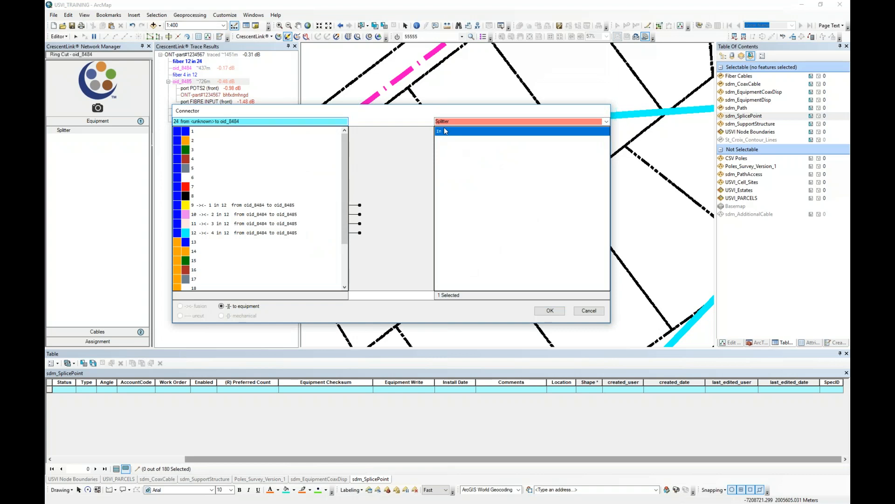
left_click(259, 133)
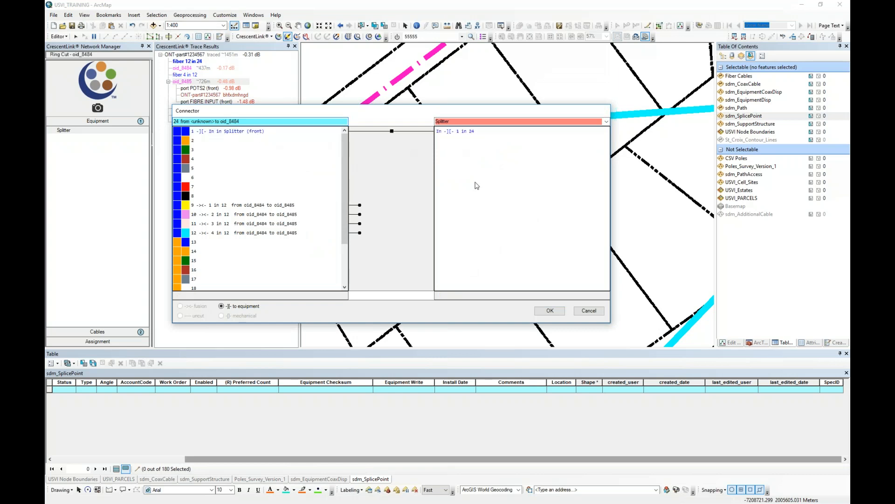
left_click(551, 314)
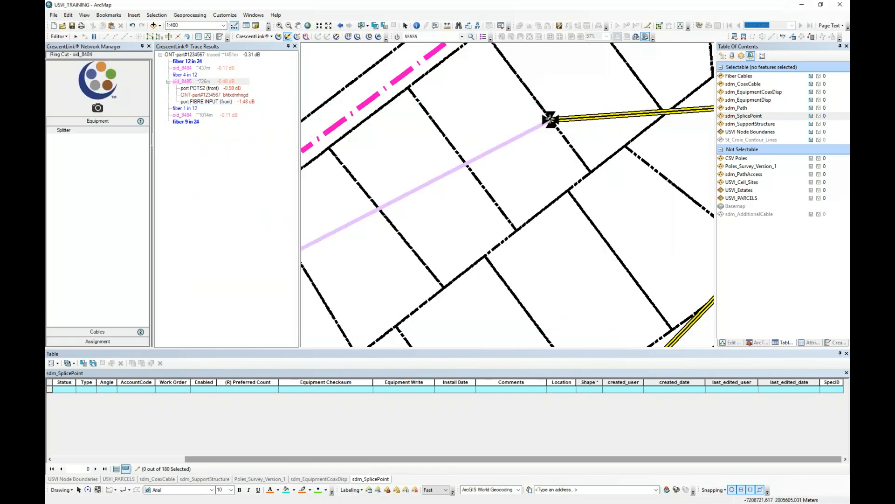
Connect the splitter's back ports Out 1 to Out 6 to fibers 6 to 11 of the 12-fiber cable
left_click(549, 121)
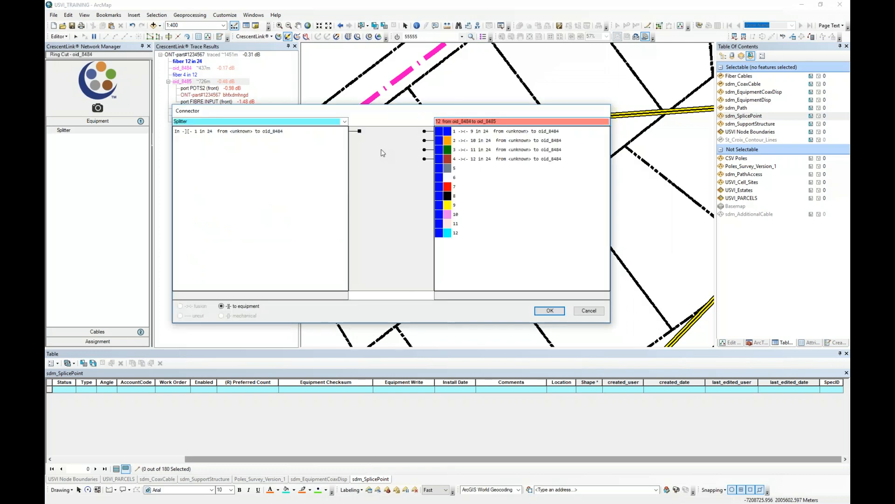
left_click(345, 121)
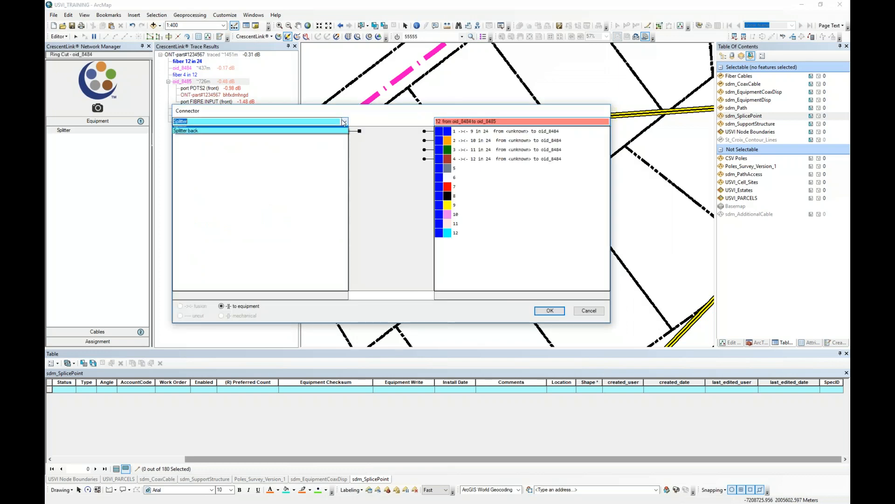
left_click(314, 136)
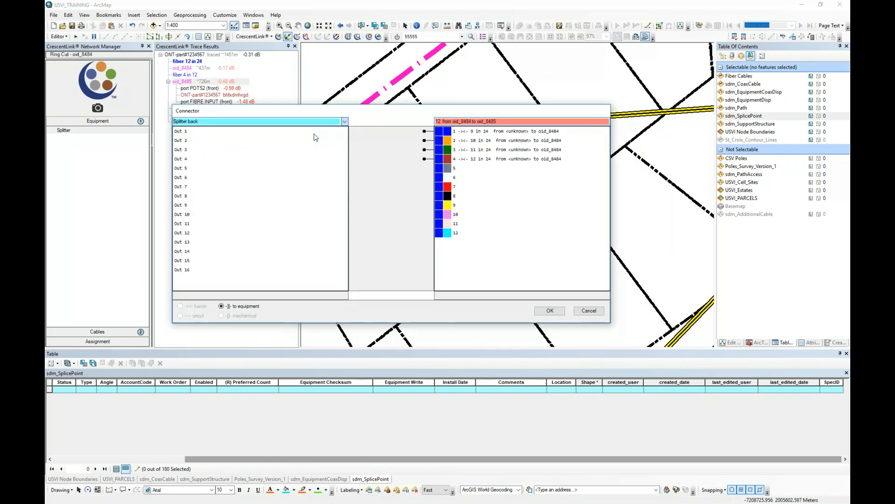
left_click(202, 132)
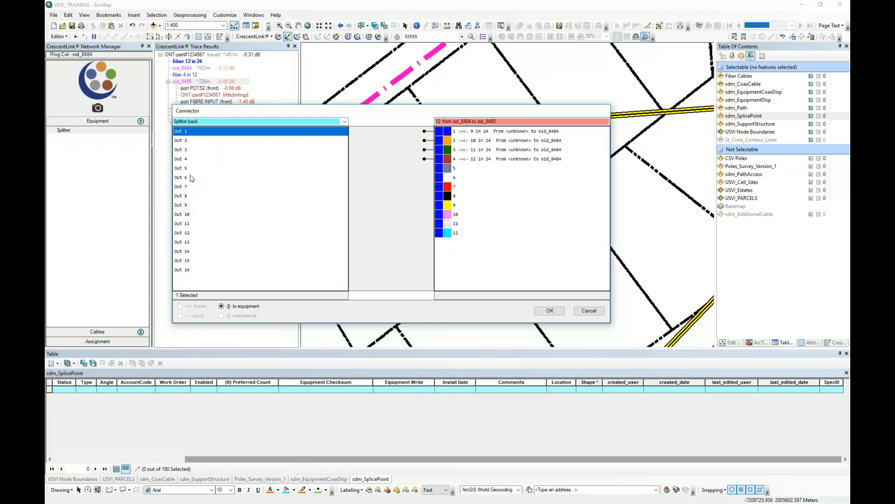
left_click(191, 178, "shift")
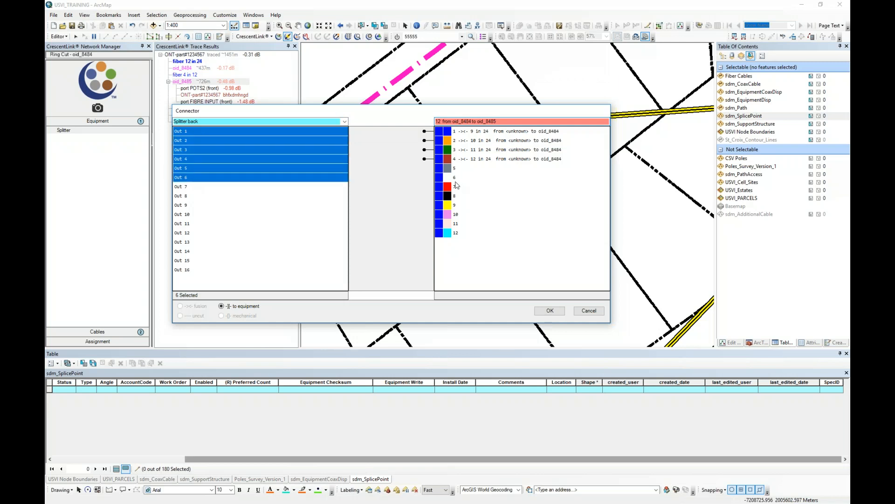
left_click(464, 188)
mouse_move(464, 194)
left_mouse_down()
mouse_move(464, 240)
mouse_move(465, 229)
left_mouse_up()
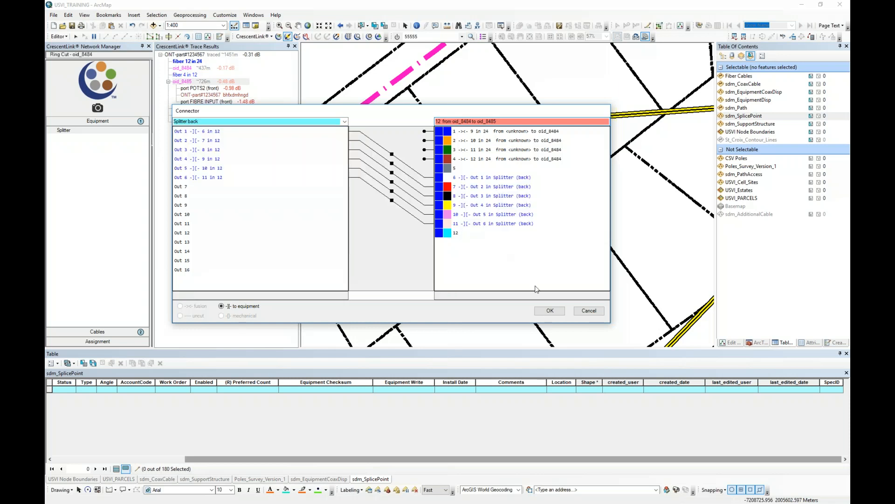
left_click(550, 311)
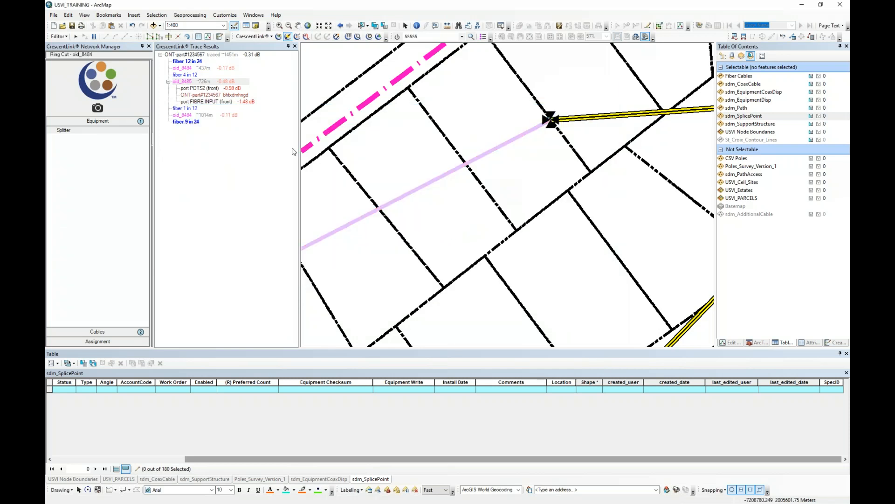
Trace fibers 2 and 3 of the 12-fiber cable, expanding the Customer splice point's ONT ports in the fiber 2 trace
left_click(278, 36)
left_click(483, 157)
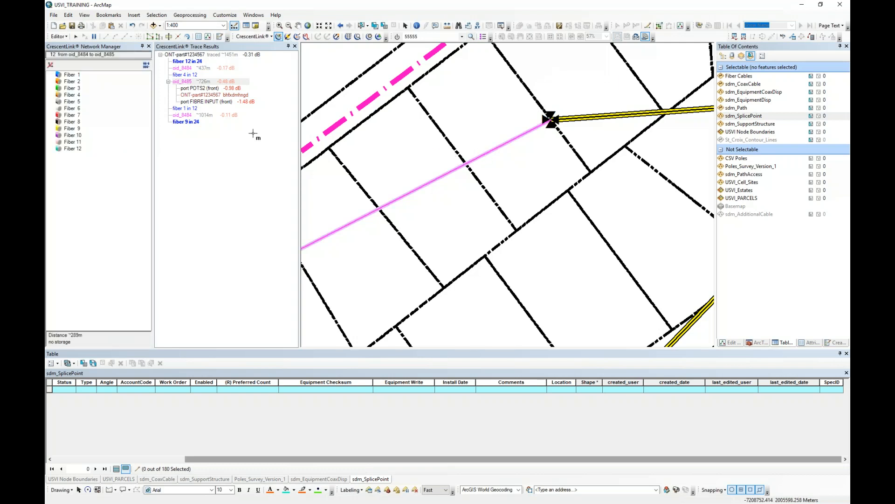
left_click(75, 82)
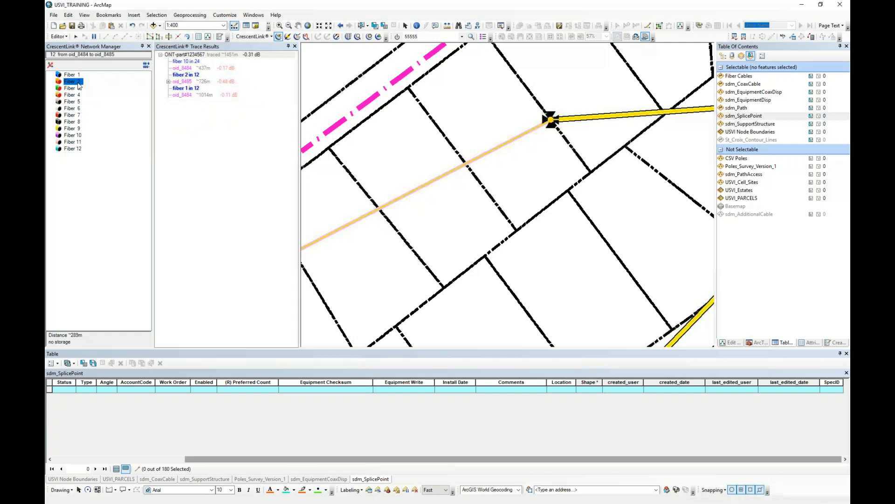
left_click(169, 81)
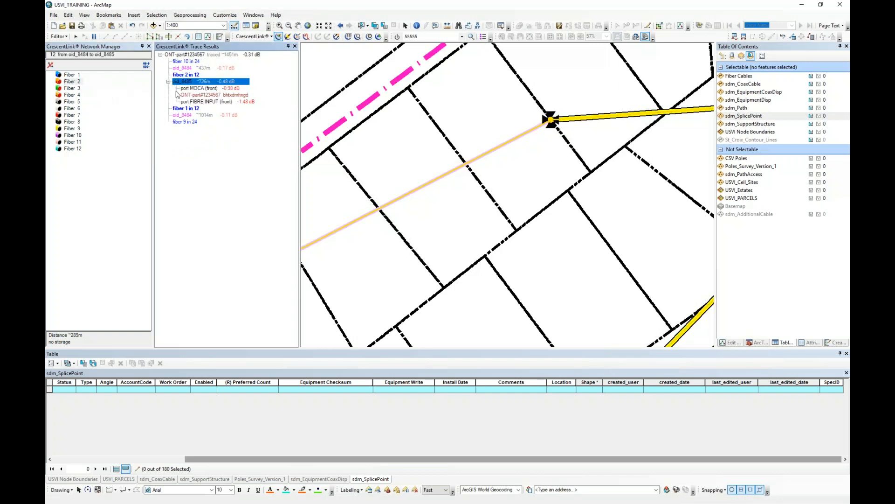
left_click(75, 101)
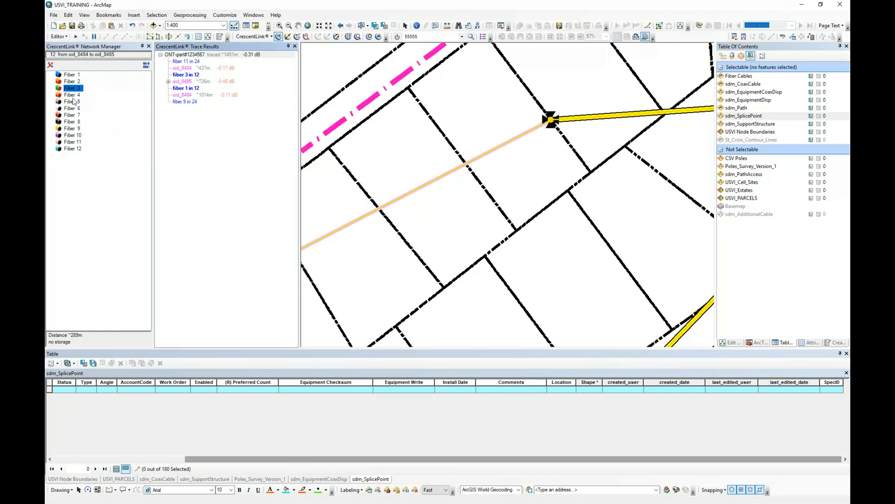
Trace fibers 6 and 7 of the 12-fiber cable and expand the Ring Cut's splitter port details in each trace
left_click(79, 109)
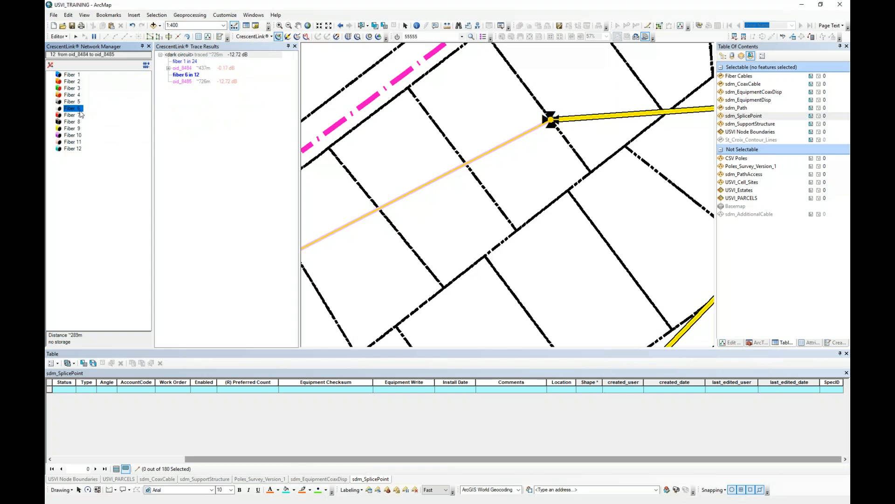
left_click(168, 68)
left_click(190, 82)
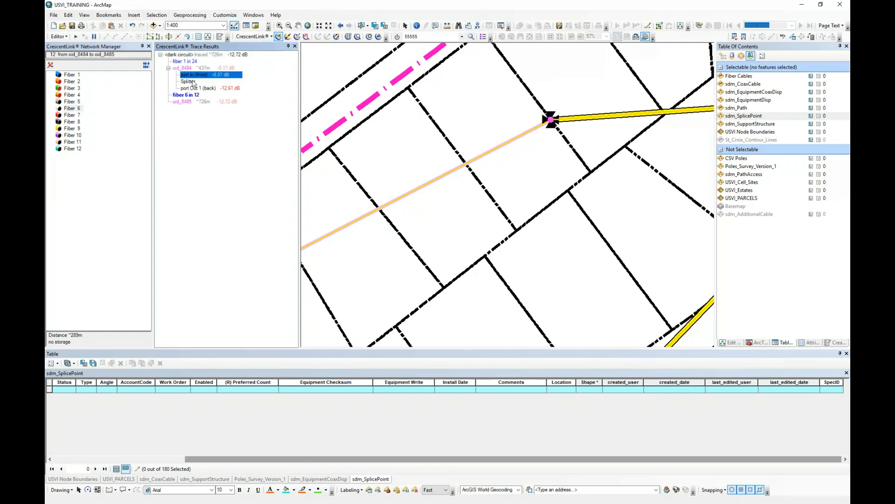
left_click(72, 115)
left_click(169, 68)
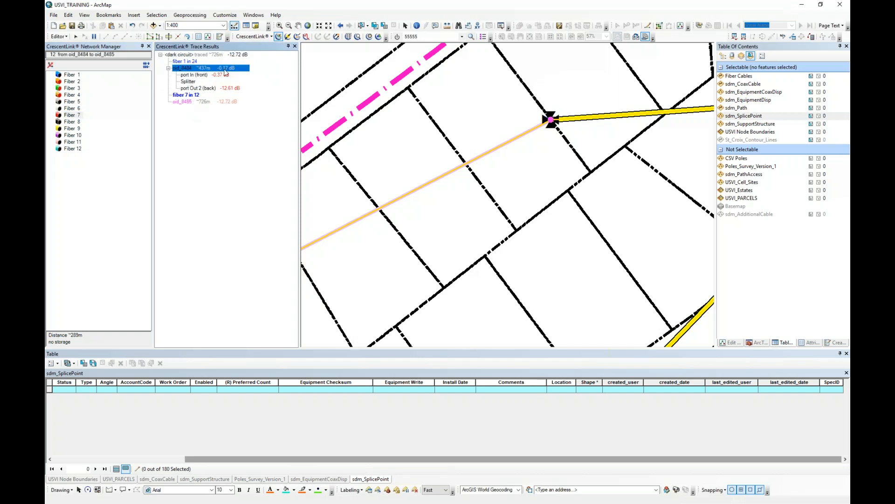
Generate the Ring Cut's splice diagram with the splitter connections from its splice table, examine it, and close both the table and the diagram
left_click(297, 39)
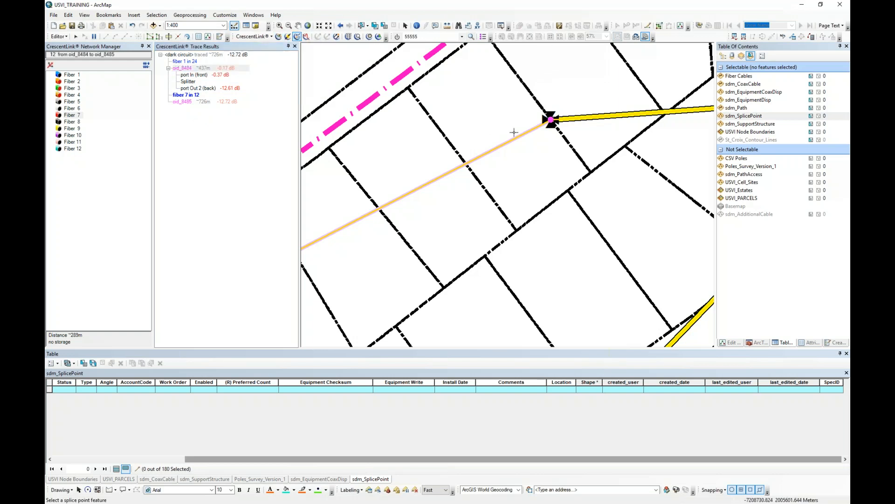
left_click(551, 120)
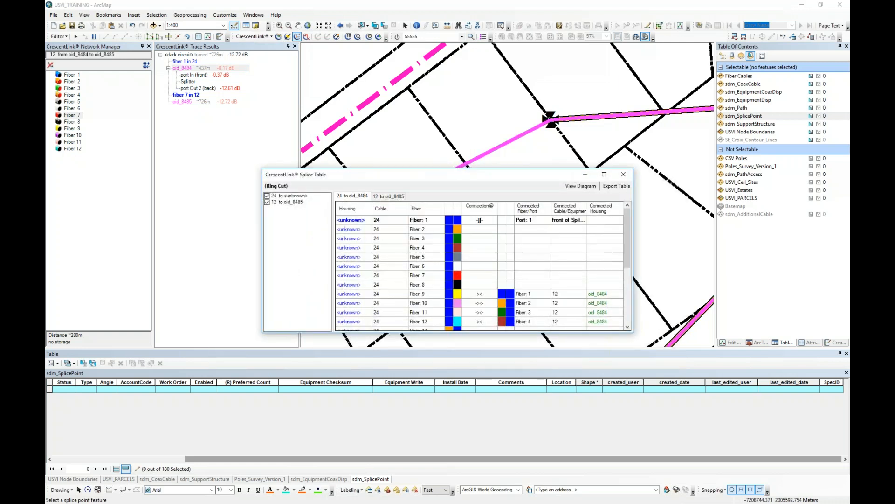
left_click_drag(462, 173, 461, 49)
left_click(581, 59)
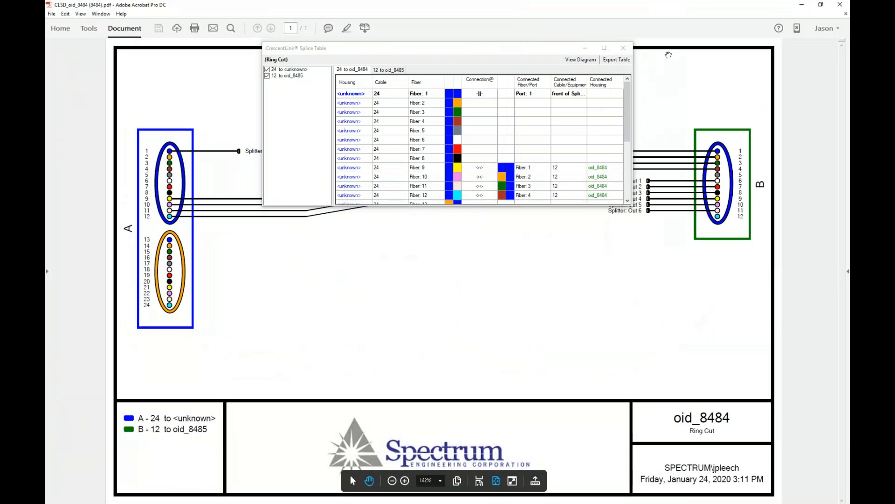
left_click(624, 48)
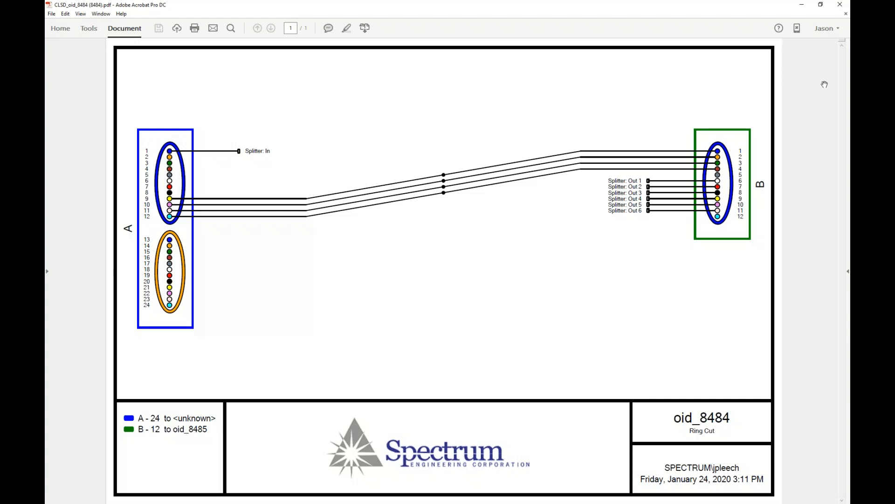
left_click(844, 9)
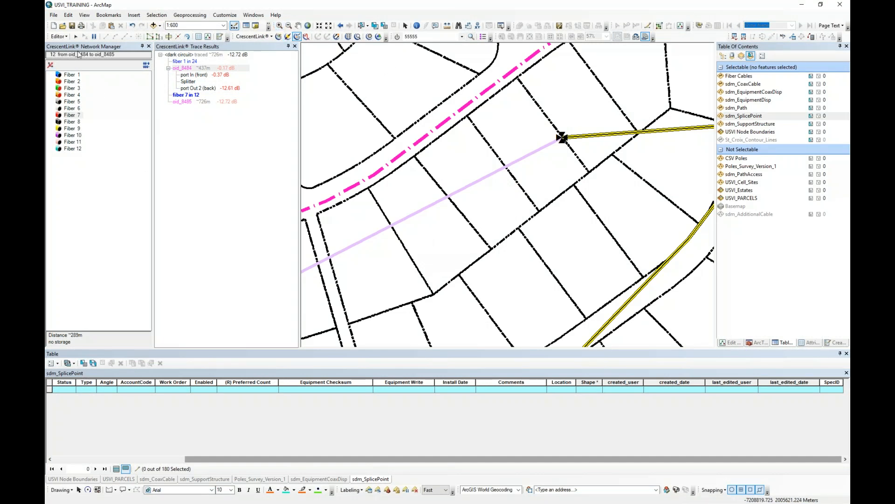
Load the 24-fiber cable's fibers, trace fiber 10 and expand the Customer splice point's ONT ports in its results
left_click(279, 36)
left_click(644, 130)
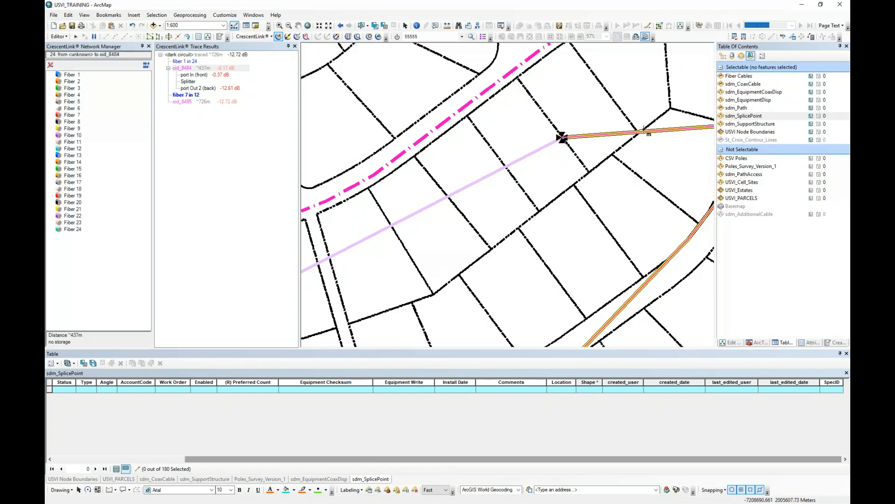
left_click(50, 66)
left_click(77, 136)
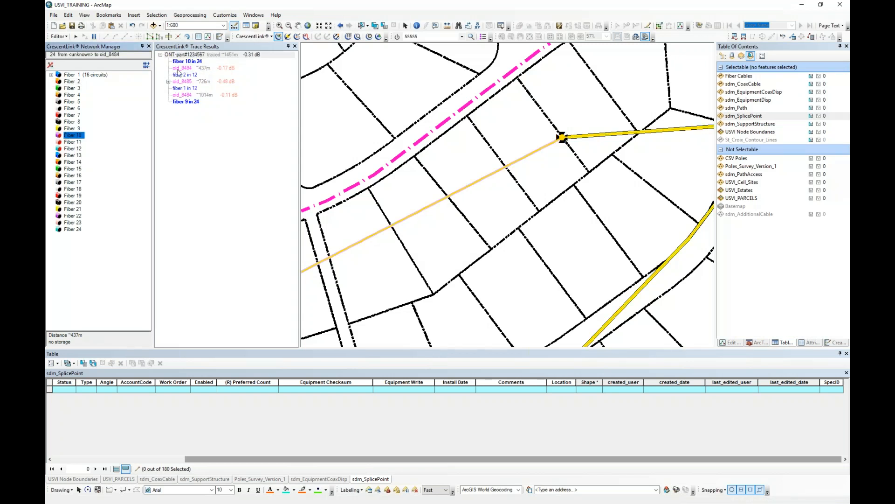
left_click(171, 83)
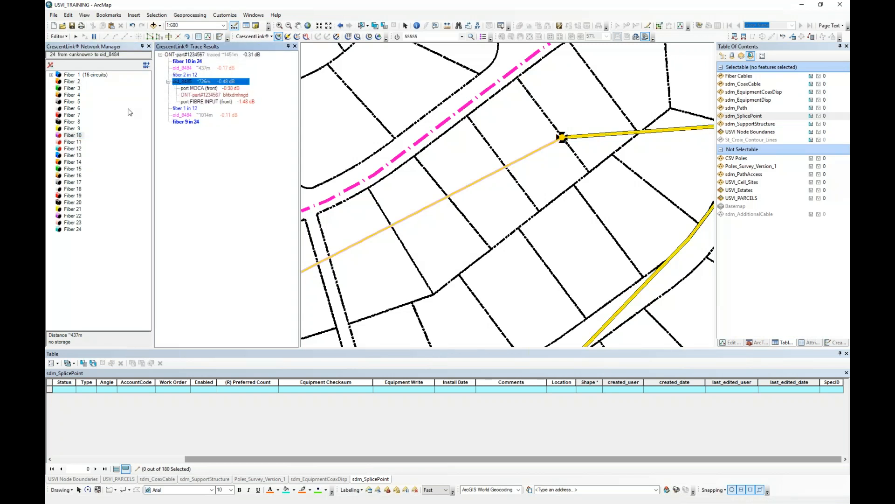
Trace further fibers of the 24-fiber cable, including 15 and 5, and expand the list of circuits under fiber 1
left_click(76, 182)
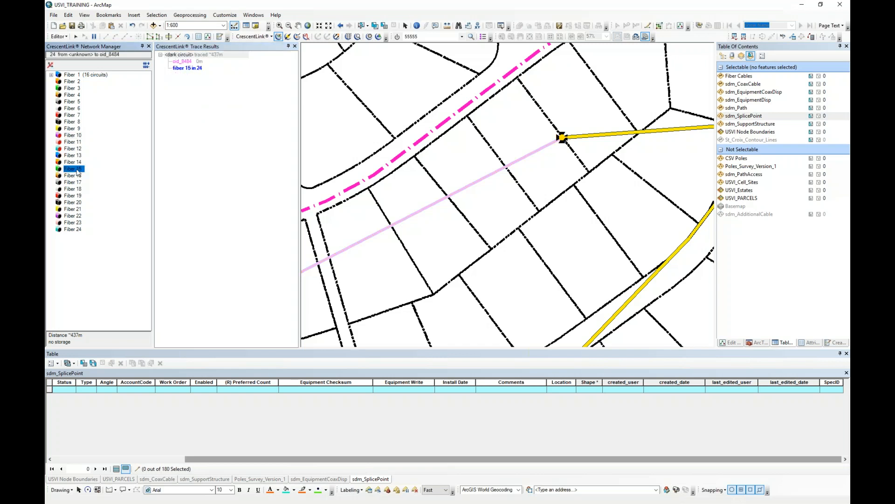
left_click(77, 189)
left_click(76, 109)
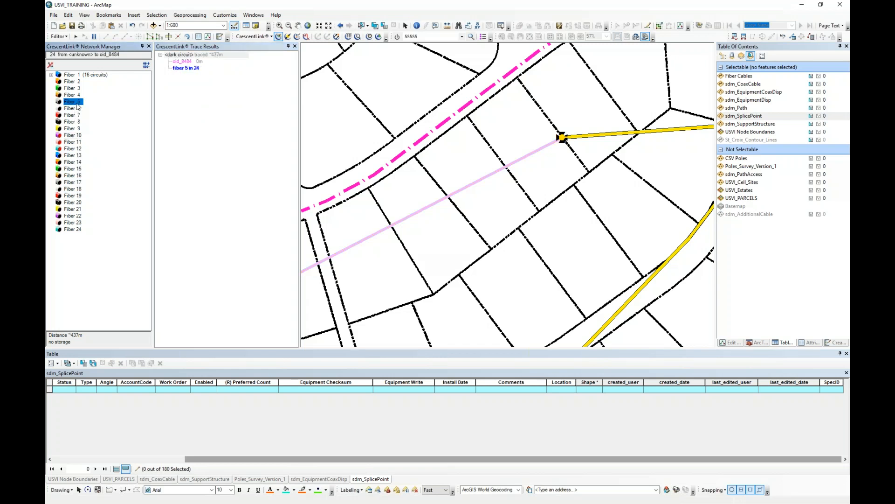
left_click(51, 75)
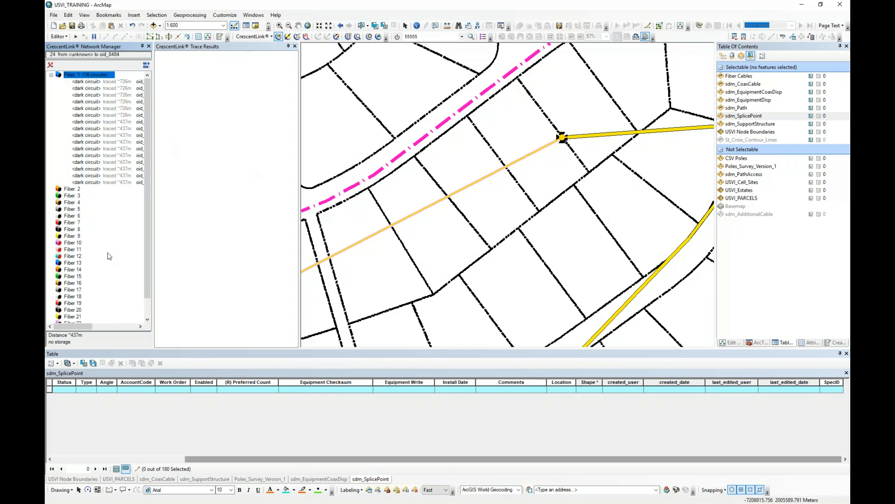
Widen the network and trace panes, trace the Splitter Out 1 circuit under fiber 1 and expand the Ring Cut's splitter ports
left_click_drag(153, 308, 224, 311)
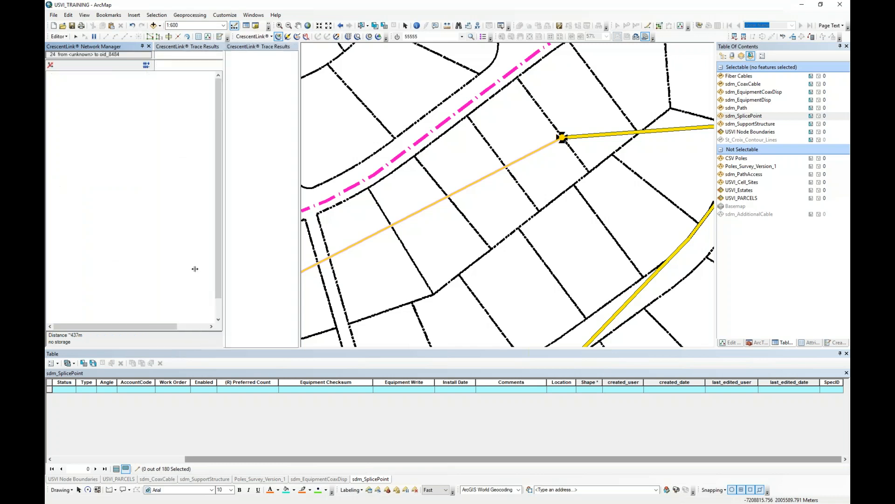
left_click(104, 82)
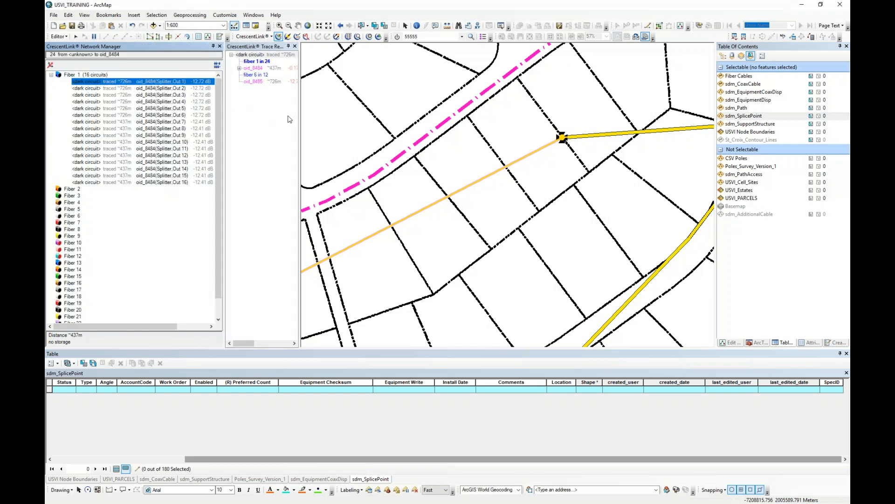
left_click_drag(301, 125, 367, 117)
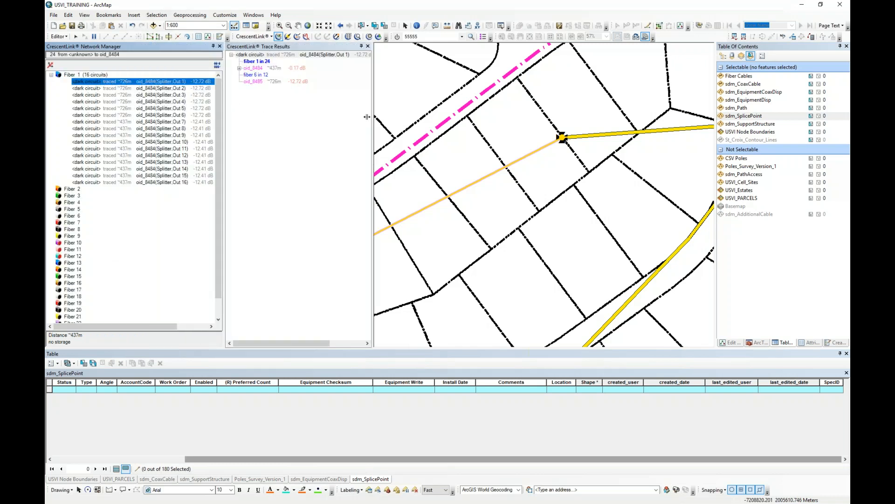
left_click(240, 69)
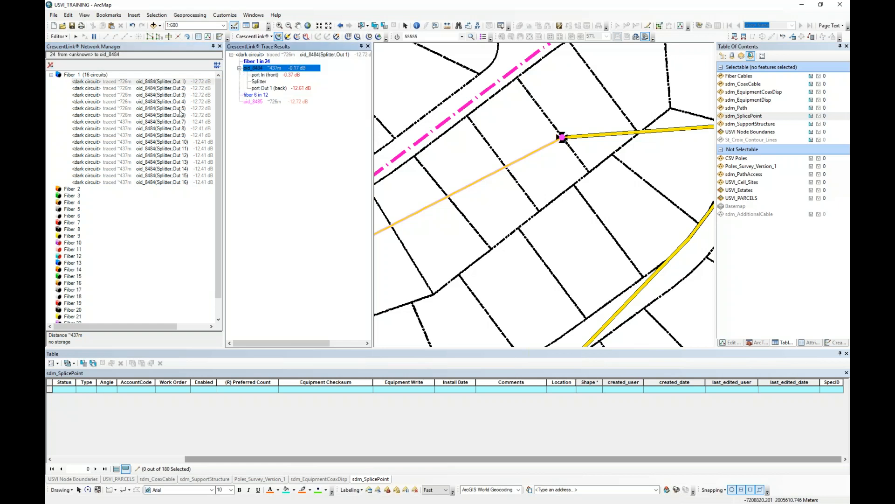
Trace the Splitter Out 1, Out 2 and Out 3 circuits in turn, and expand the splitter port details for Out 3
left_click(104, 84)
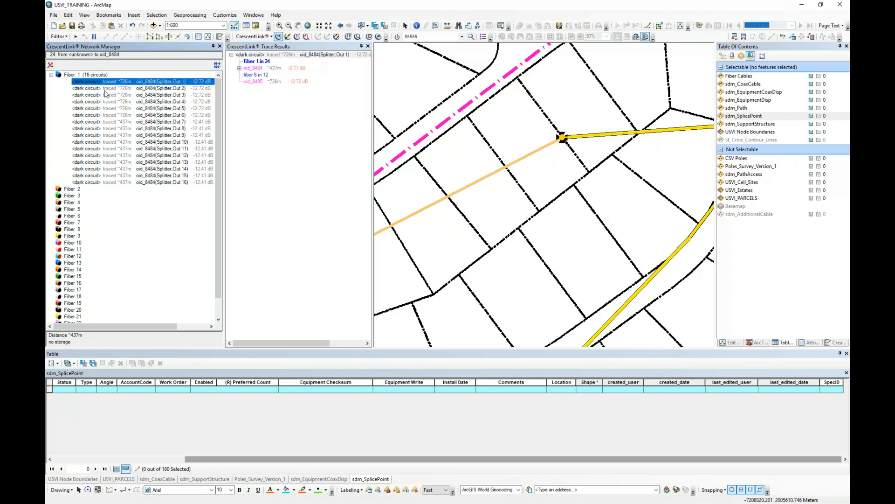
left_click(106, 89)
left_click(106, 95)
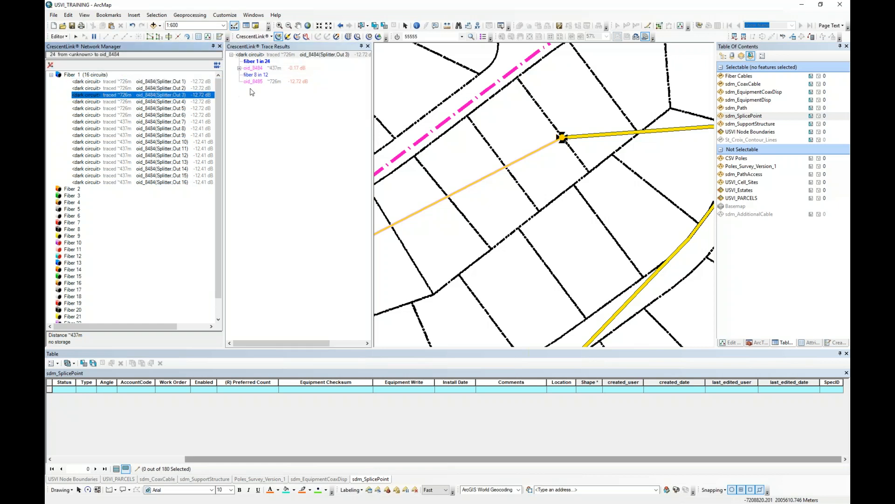
left_click(239, 69)
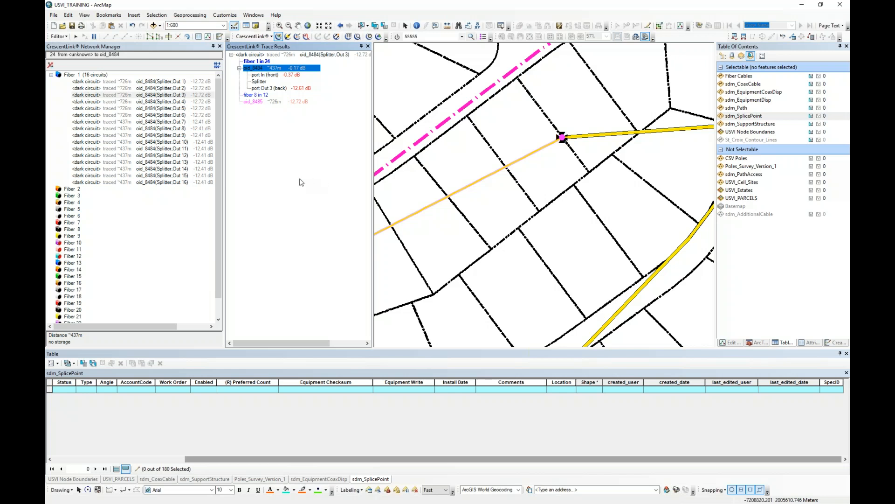
Enlarge both panes further, retrace the Splitter Out 3 circuit and expand its Ring Cut port details for examination
left_click_drag(223, 179, 258, 181)
left_click(202, 95)
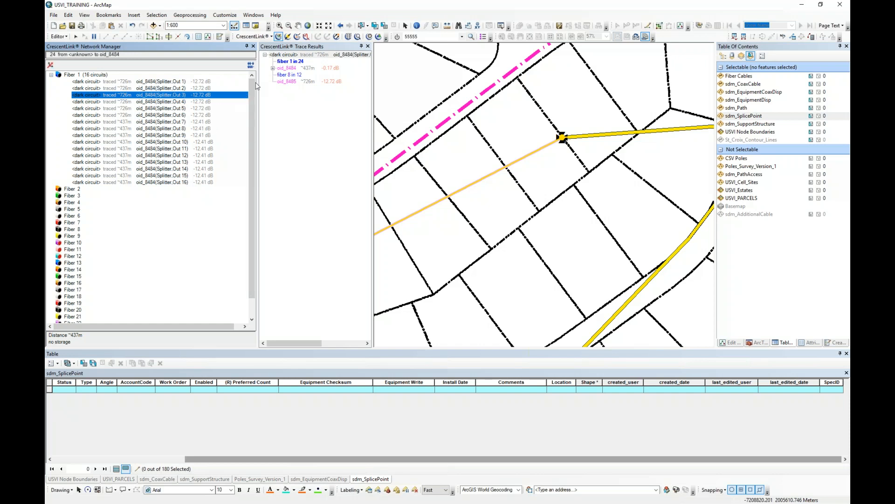
left_click(280, 69)
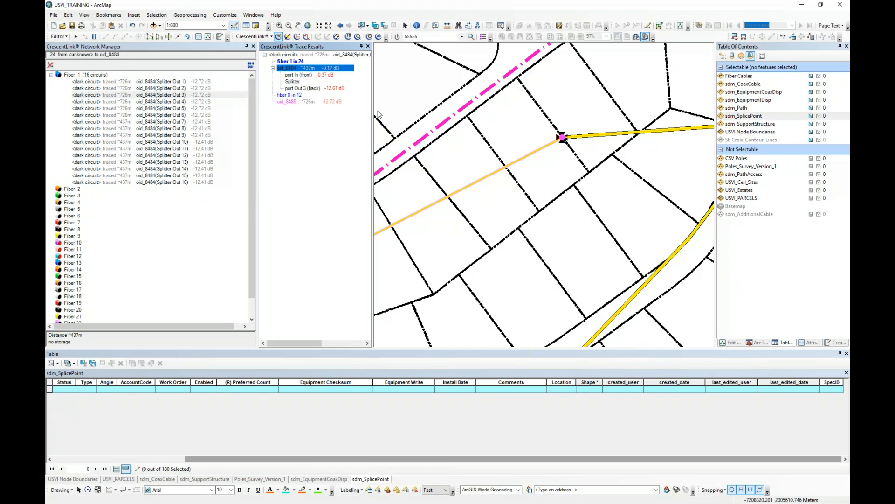
left_click_drag(373, 109, 421, 107)
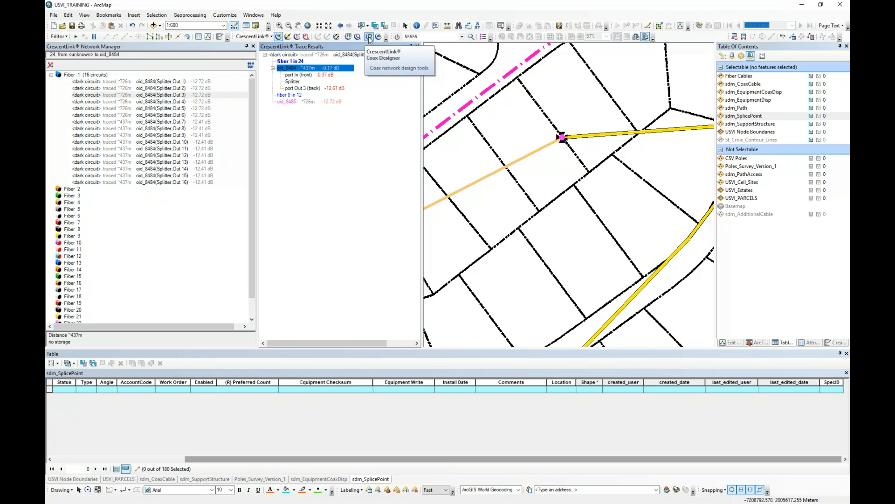
Set the Trace Layout with Circuit, Distance, Split Name and dB Loss all enabled
left_click(271, 37)
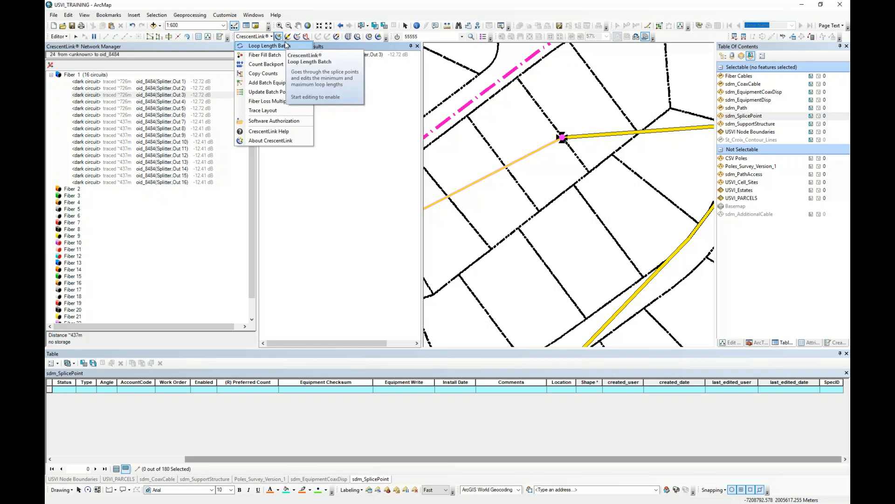
left_click(262, 110)
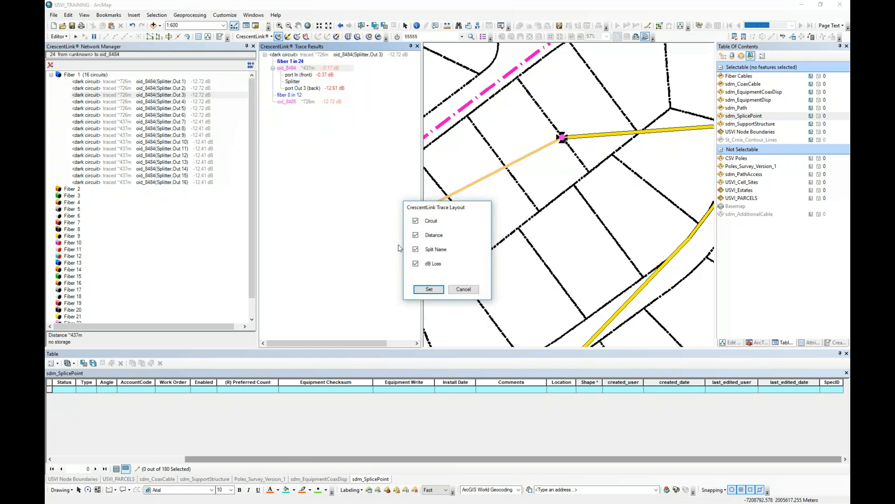
left_click(428, 289)
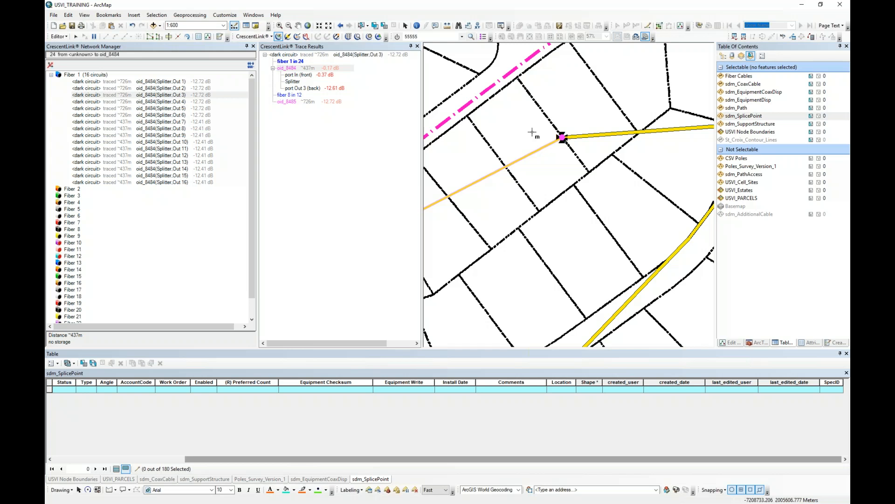
Load the 12-fiber cable's fibers from the map and open CrescentLink's list of predefined reports
left_click(536, 150)
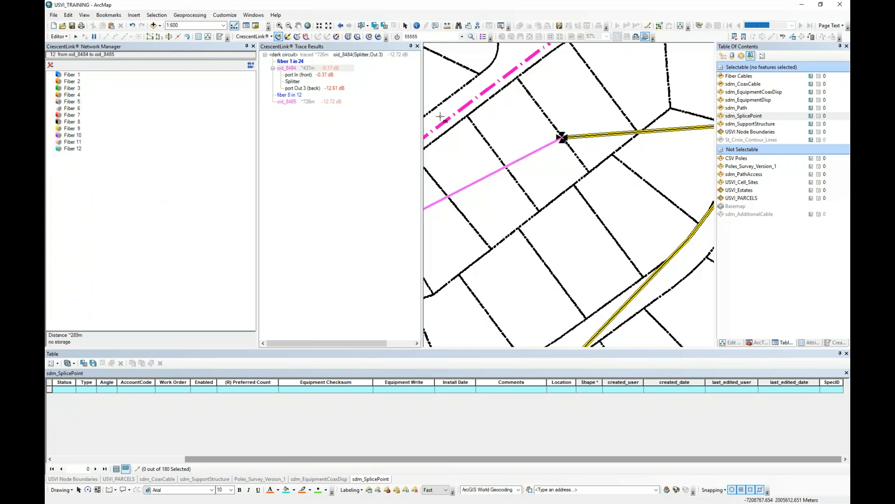
left_click(271, 37)
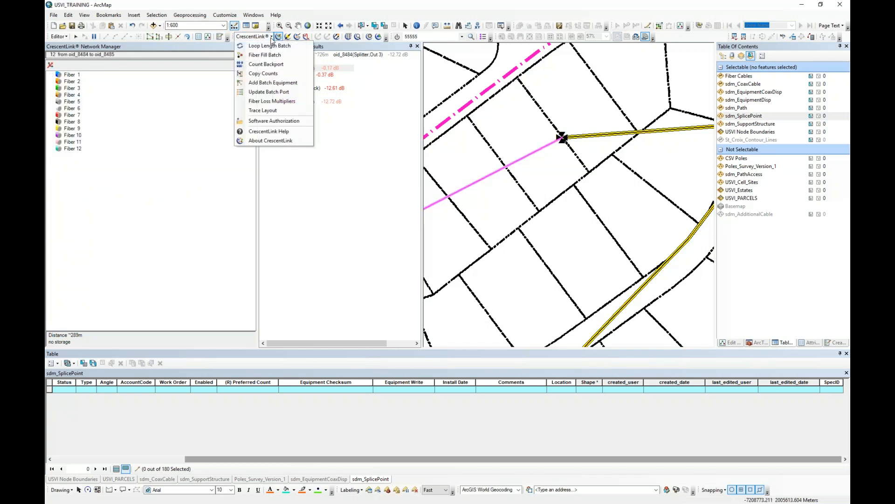
left_click(272, 38)
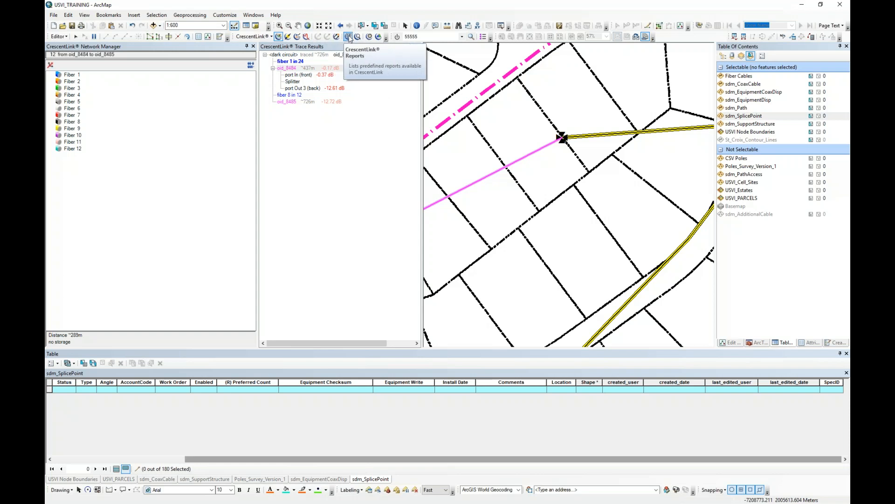
left_click(348, 37)
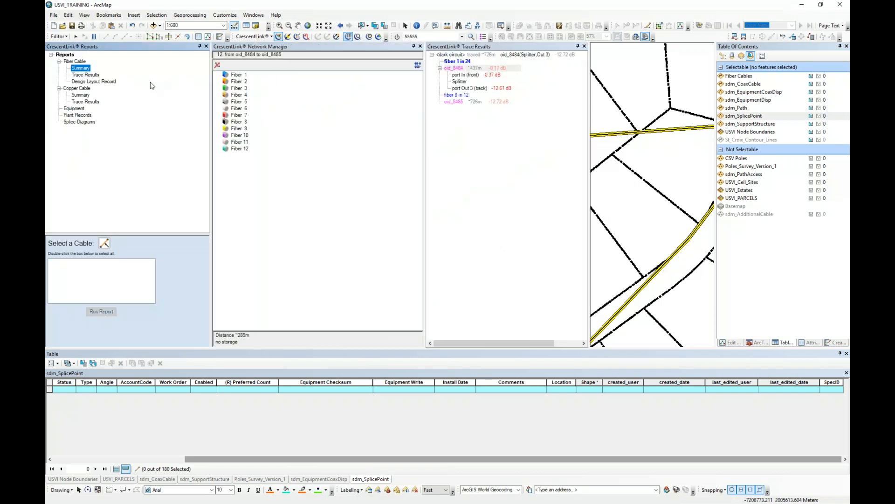
Generate the Cable Summary report for the 12-fiber cable from fiber 1 and move the report window aside
left_click(240, 75)
right_click(242, 76)
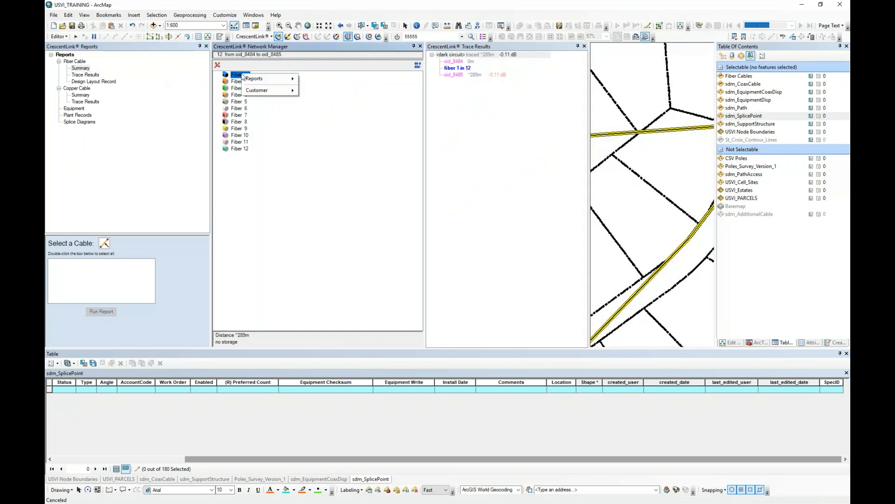
mouse_move(263, 79)
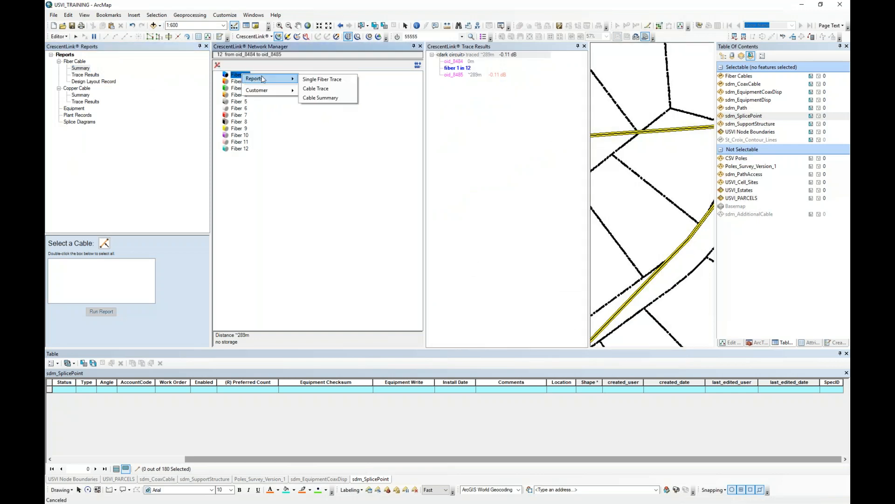
left_click(324, 98)
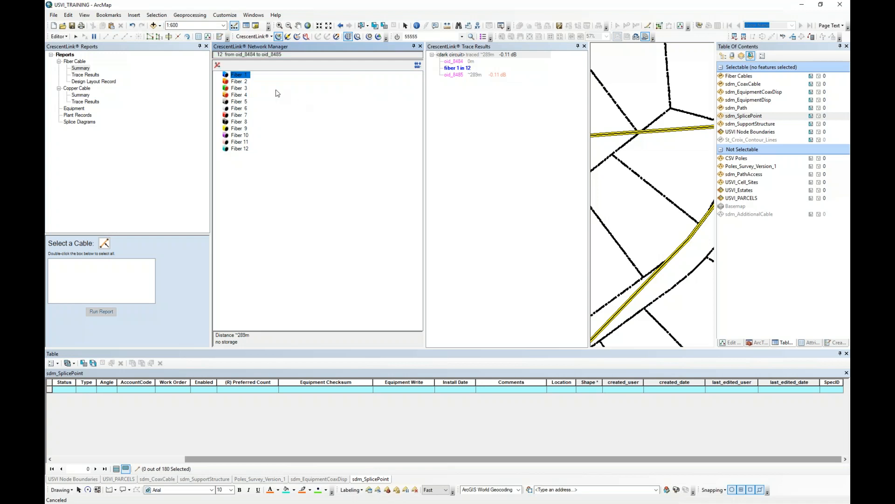
right_click(243, 75)
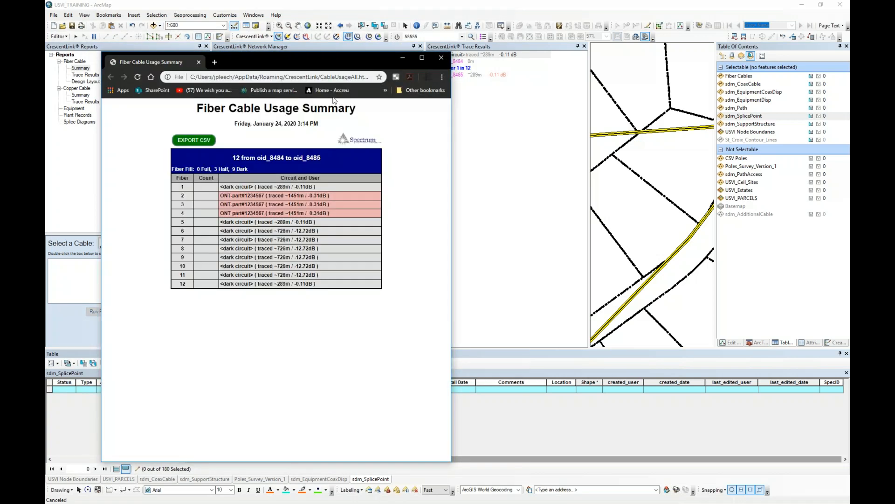
left_click_drag(326, 61, 751, 29)
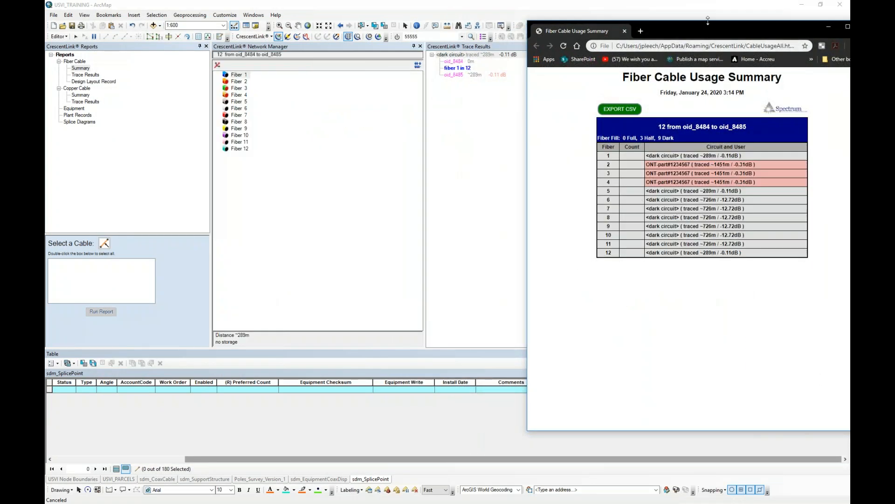
left_click_drag(704, 29, 694, 23)
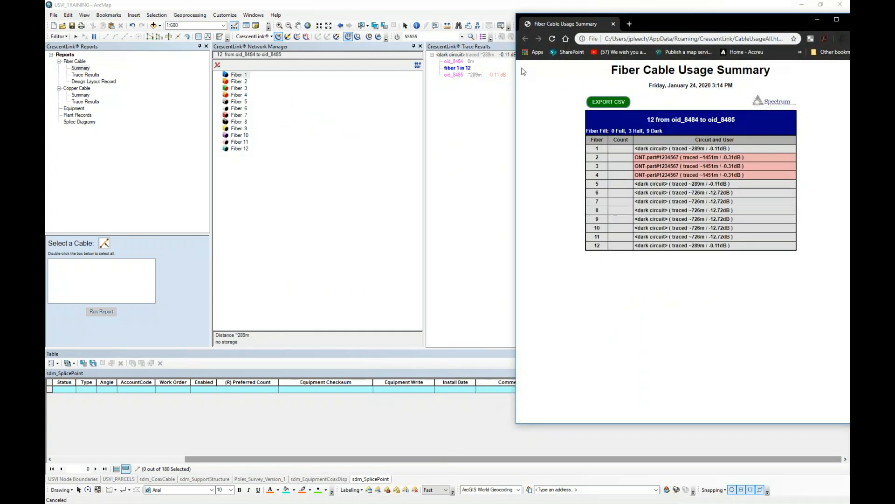
Select the Design Layout Record fiber cable report, trace fiber 2 of the 12-fiber cable, and reposition the usage summary window
left_click(91, 83)
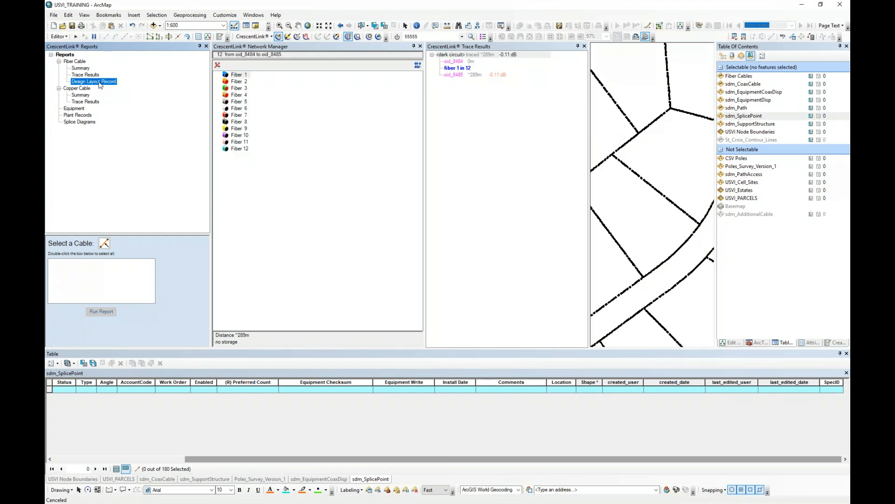
left_click(237, 82)
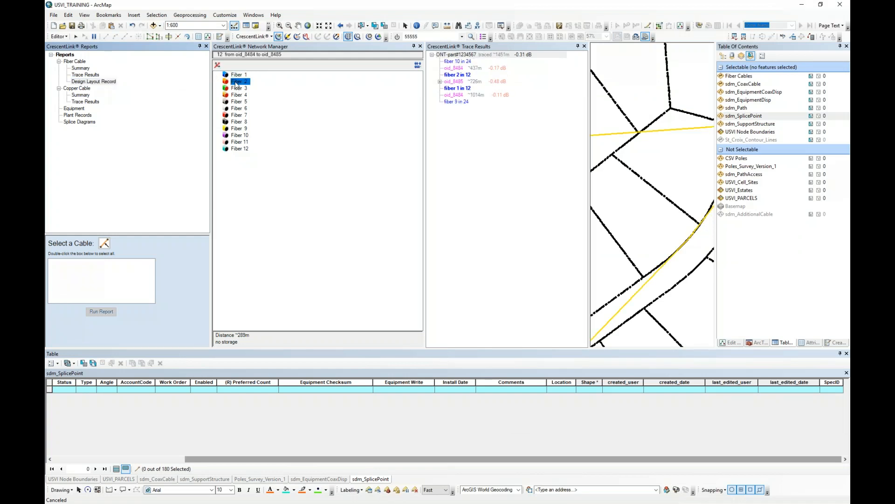
left_click(107, 83)
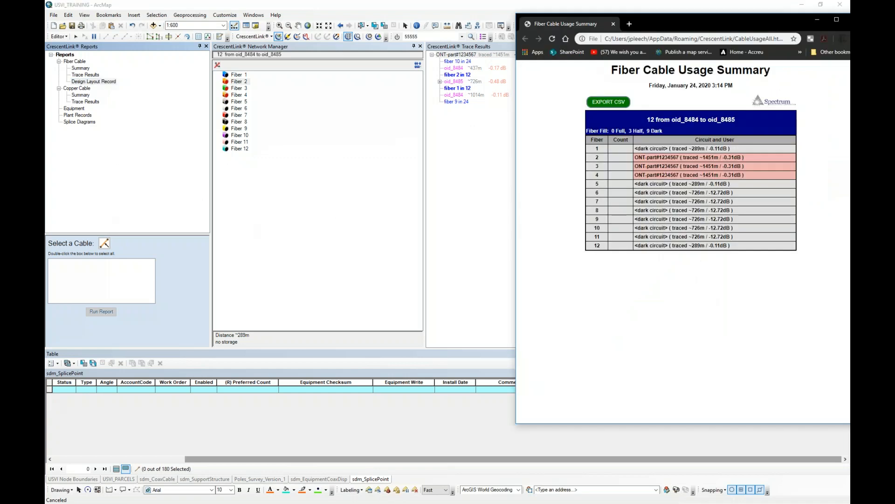
left_click_drag(764, 21, 588, 185)
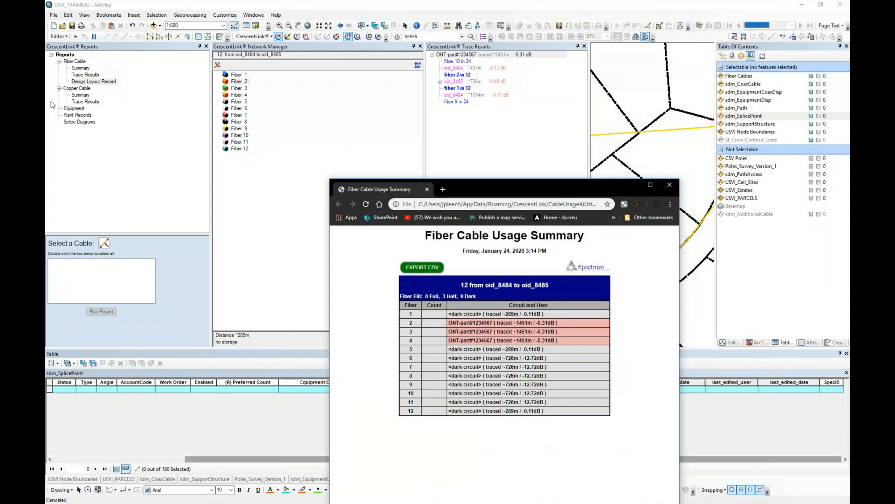
left_click(91, 83)
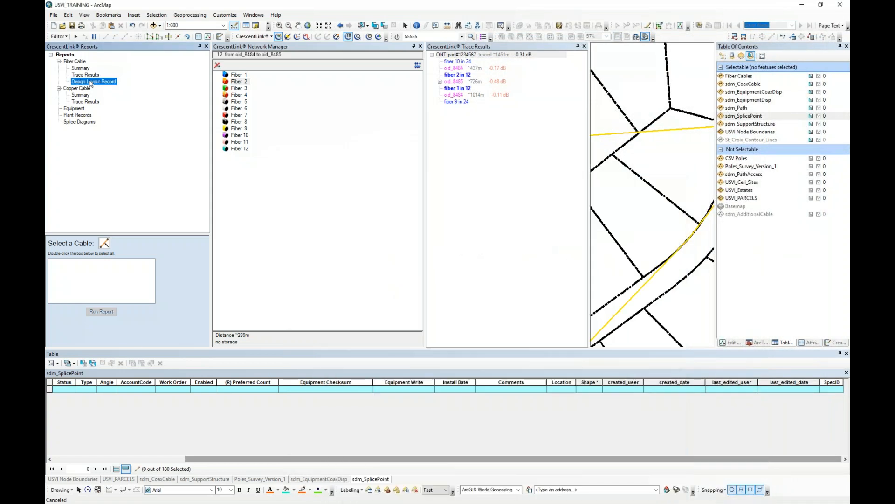
Select the 24-fiber cable on the map and load the circuits on its fibers
left_click(417, 66)
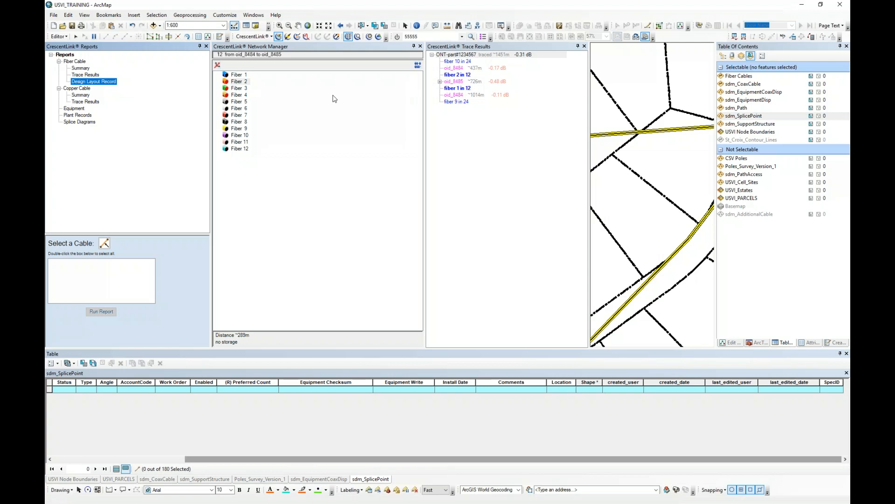
left_click(609, 134)
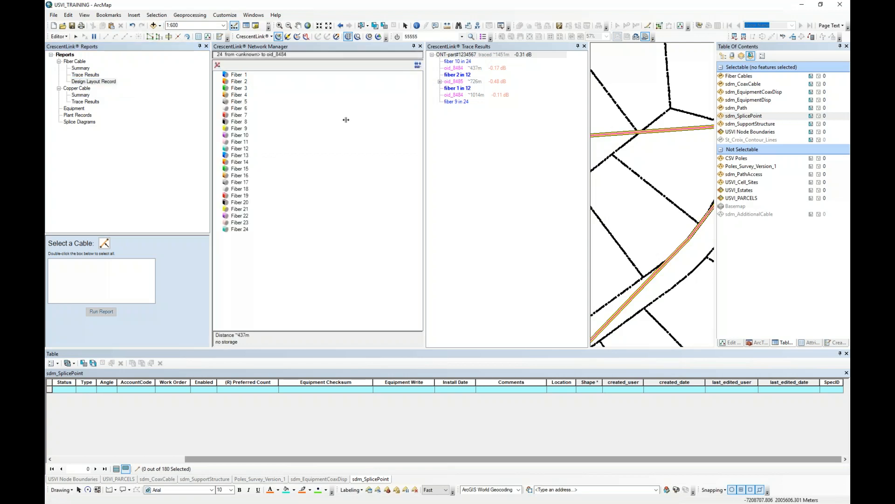
left_click(90, 82)
left_click(221, 67)
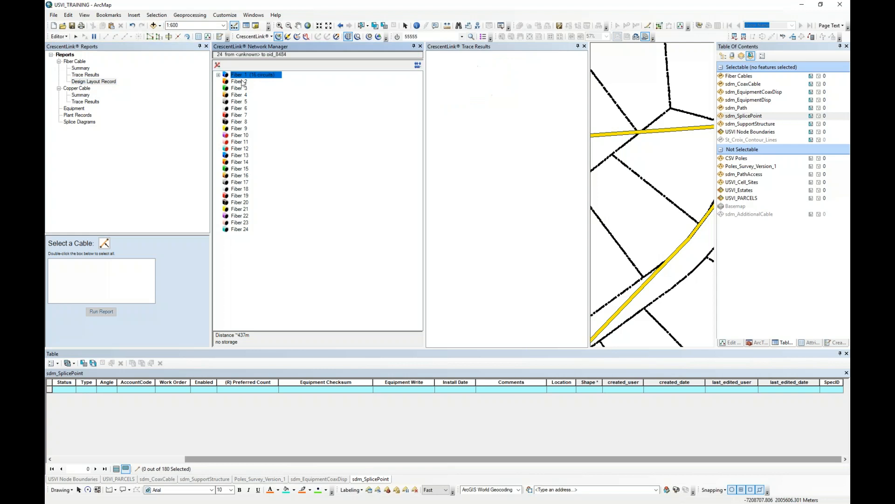
Generate the Single Fiber Trace report for fiber 2 of the 24-fiber cable, and switch back to the Fiber Cable Usage Summary
left_click(239, 82)
right_click(238, 84)
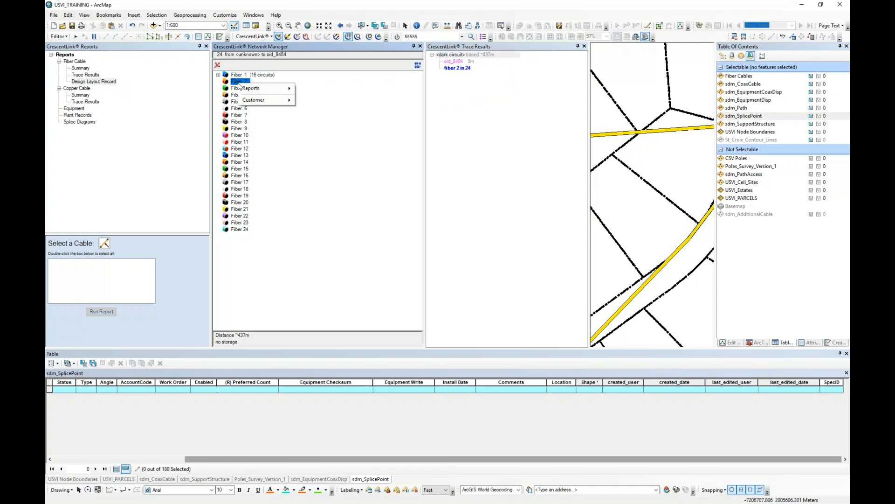
mouse_move(254, 90)
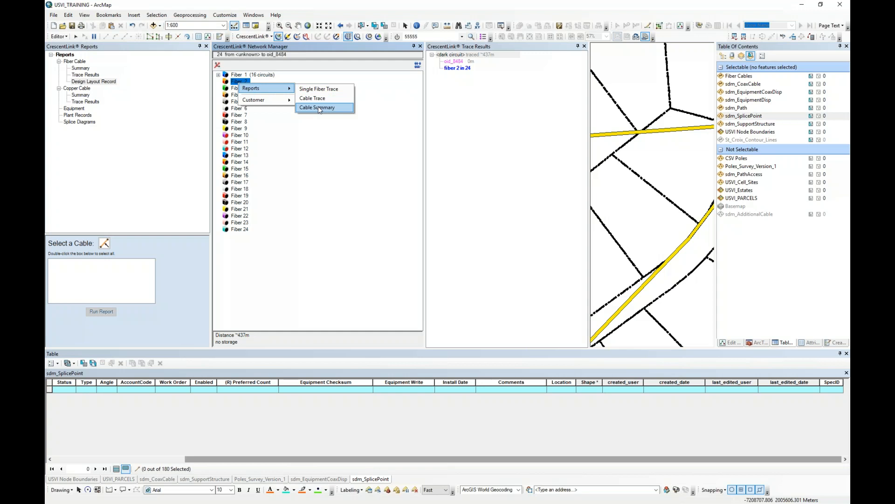
left_click(325, 90)
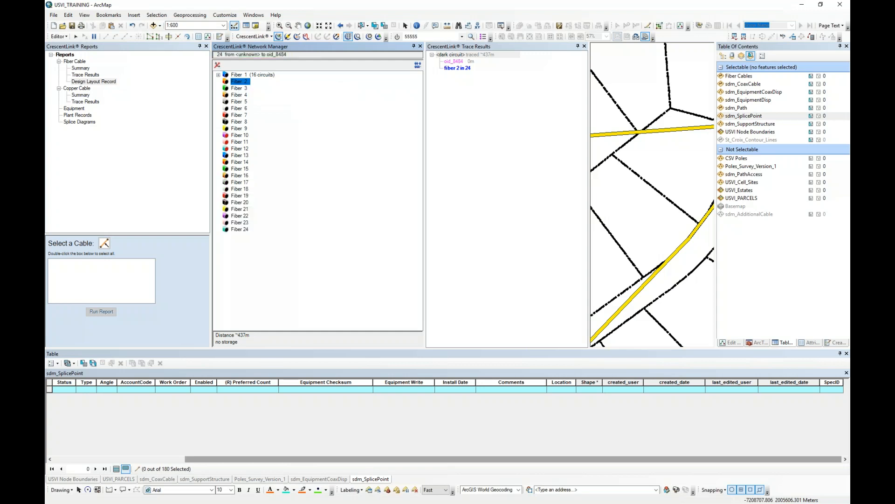
left_click_drag(553, 193, 581, 91)
left_click(422, 87)
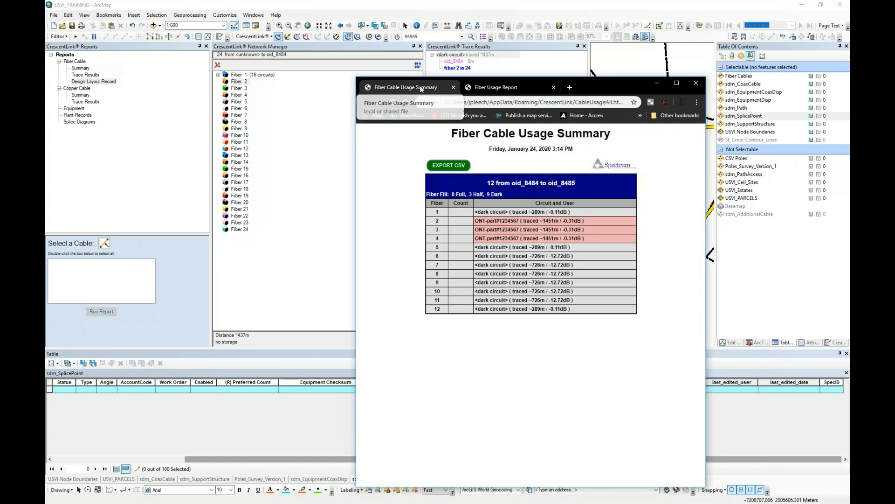
View the Fiber Usage Report for fiber 2 of the 24-fiber cable and reposition the report window
left_click(494, 88)
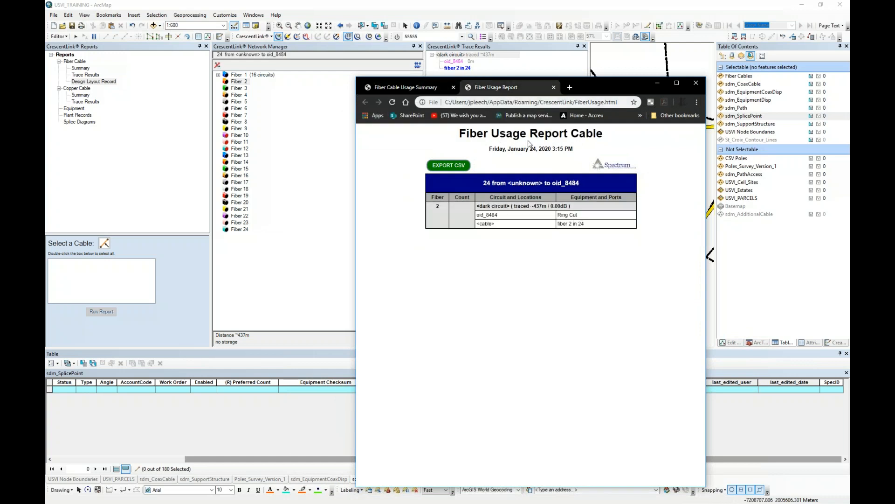
left_click_drag(632, 86, 586, 183)
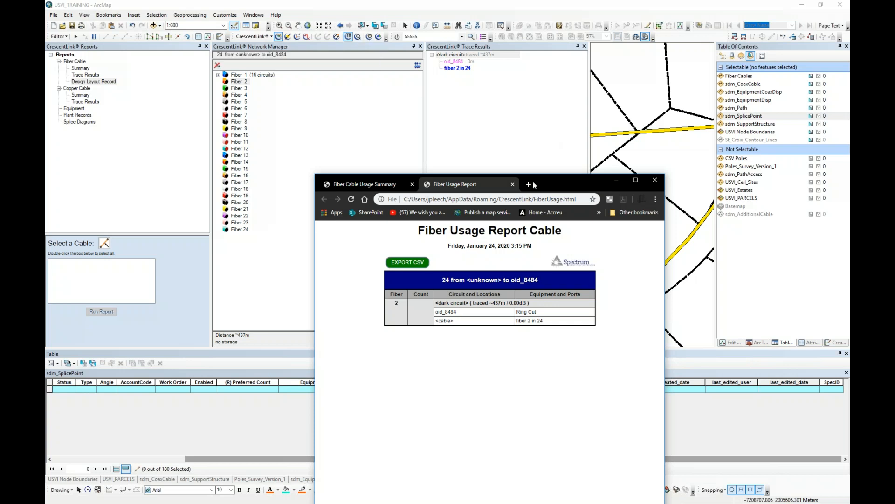
left_click_drag(566, 186, 632, 149)
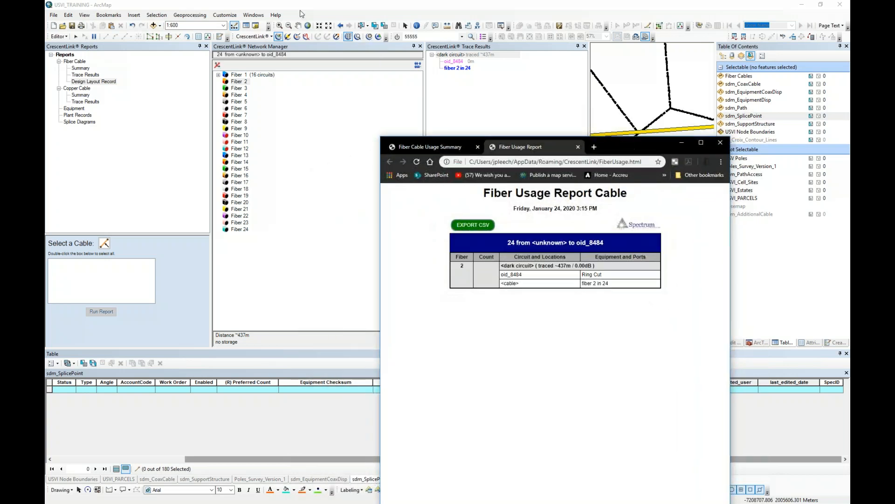
Return to the map and close the CrescentLink Trace Results, Network Manager and Reports panes
left_click(270, 38)
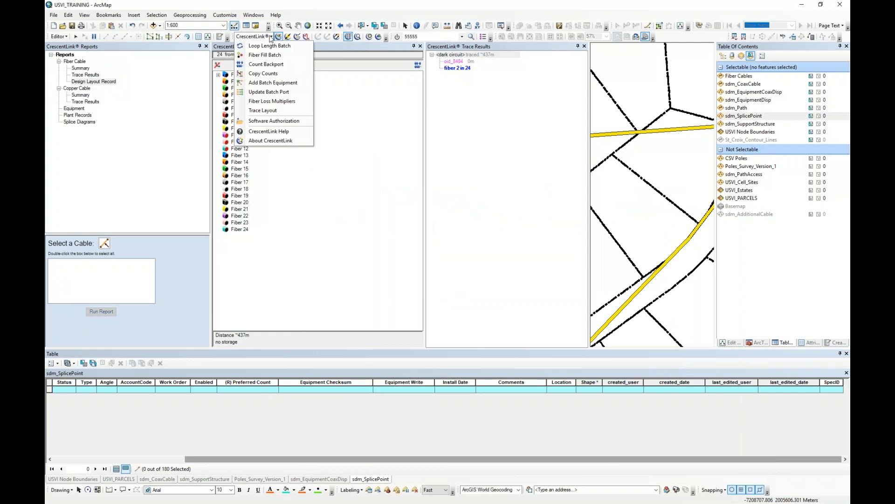
left_click(273, 37)
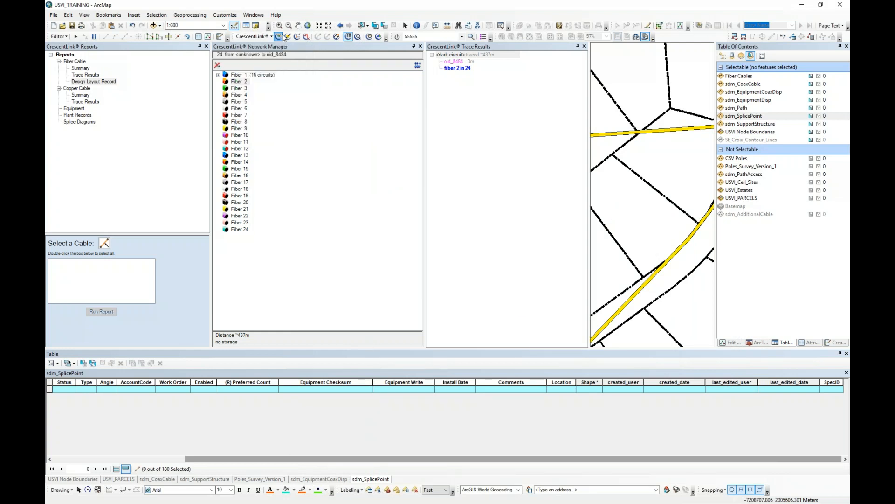
left_click(289, 37)
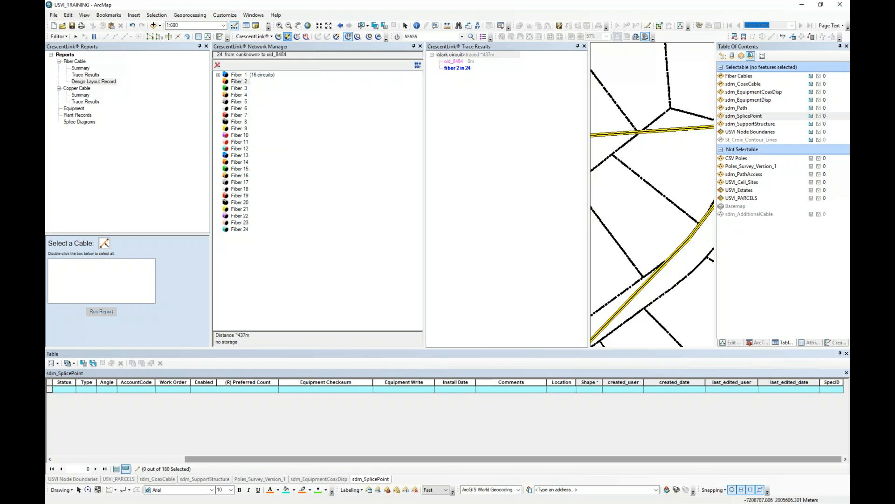
left_click(306, 37)
left_click(578, 47)
left_click(420, 46)
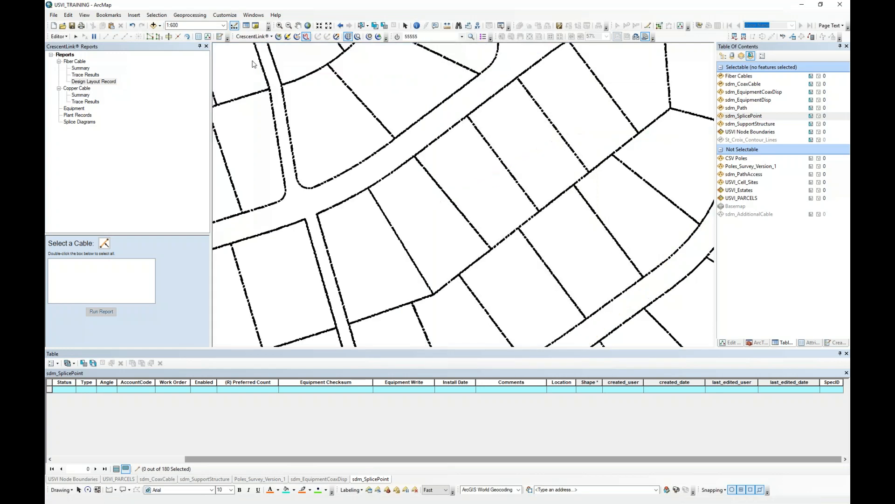
left_click(206, 46)
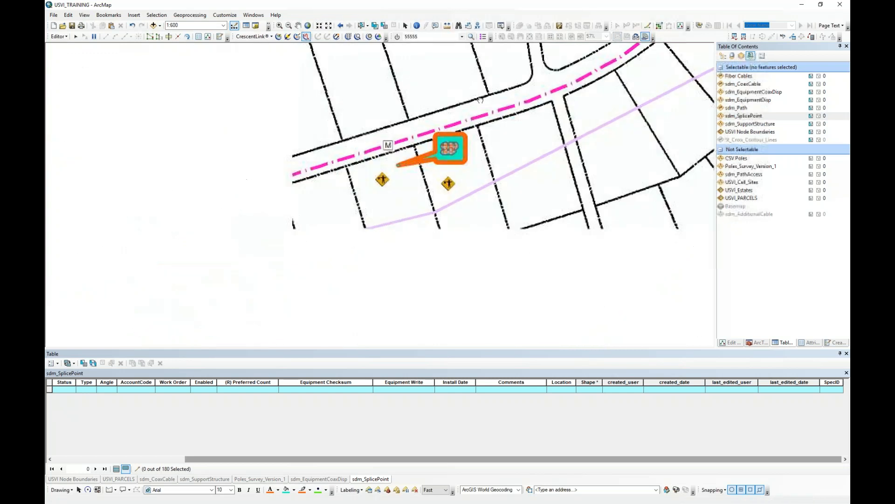
Locate the fiber node at the edge of the MBJ012 boundary on the map and open the CrescentLink Coax Designer
scroll(380, 194, "down", 2)
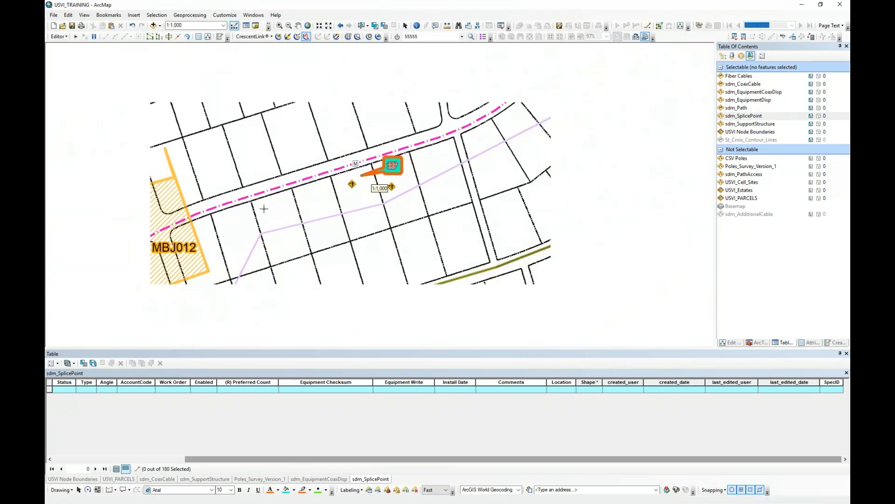
left_click_drag(125, 252, 439, 177)
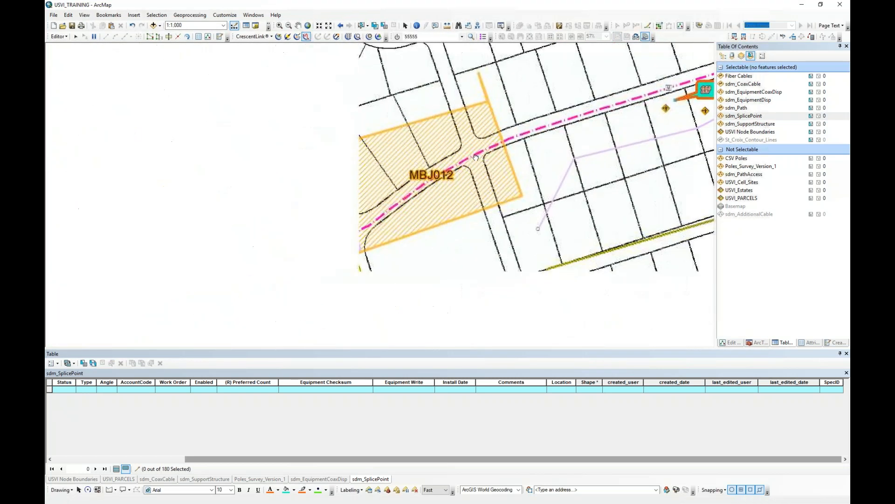
left_click_drag(318, 219, 552, 150)
left_click_drag(201, 226, 440, 170)
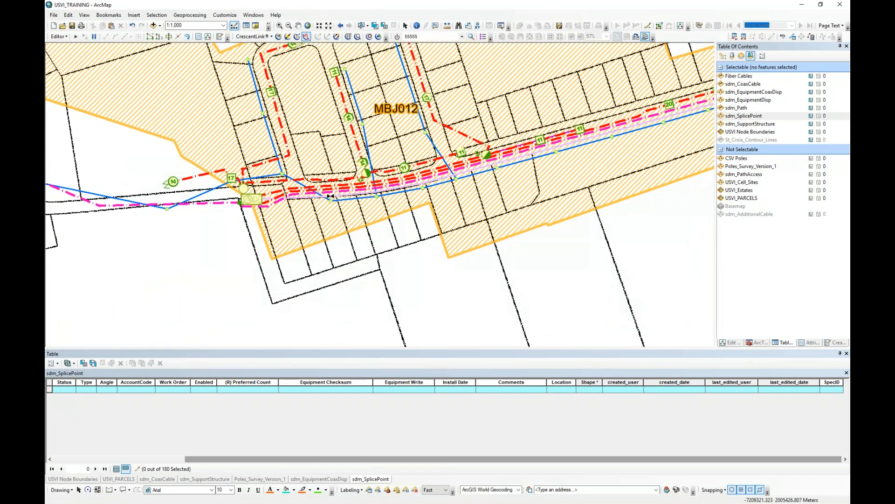
scroll(253, 203, "up", 2)
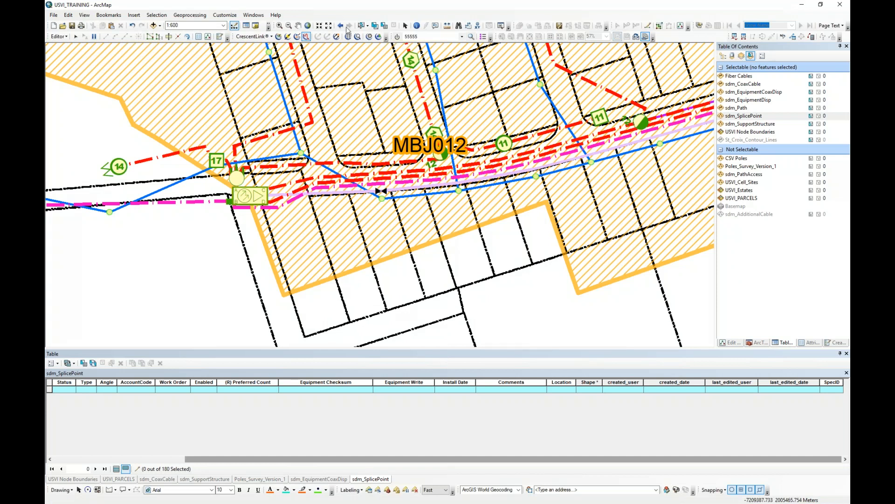
left_click(371, 38)
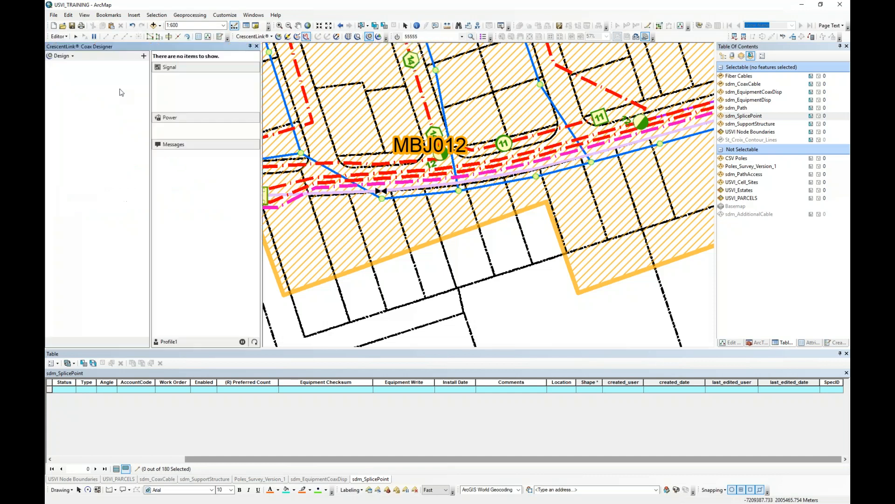
Load the coax design from a map feature by picking the coax cable beside the MBJ012 fiber node
left_click(73, 57)
mouse_move(70, 79)
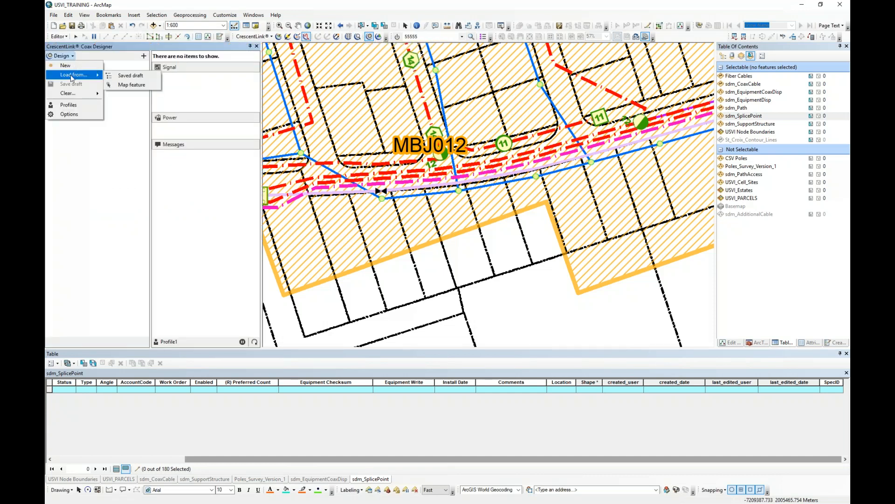
left_click(130, 86)
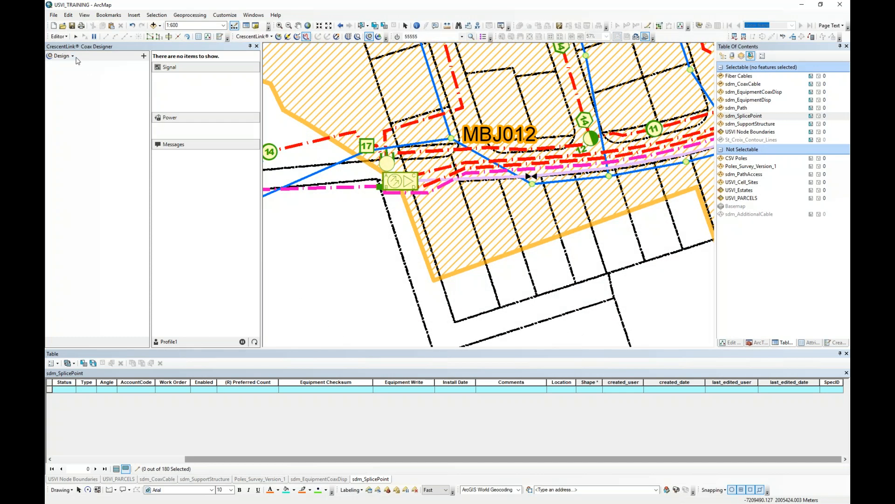
left_click(73, 57)
mouse_move(78, 80)
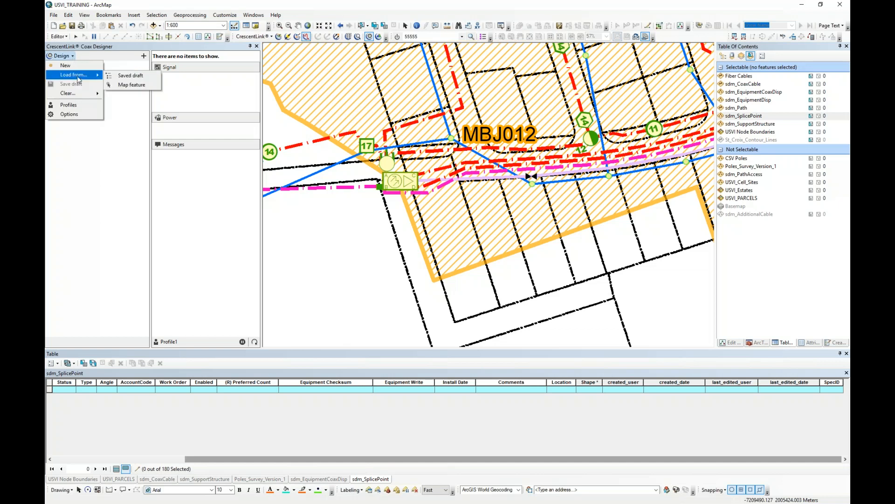
left_click(127, 84)
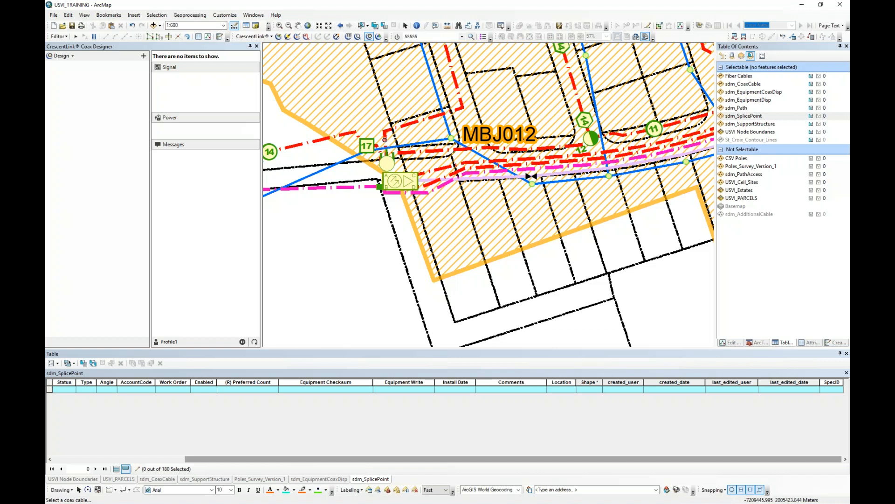
left_click(431, 170)
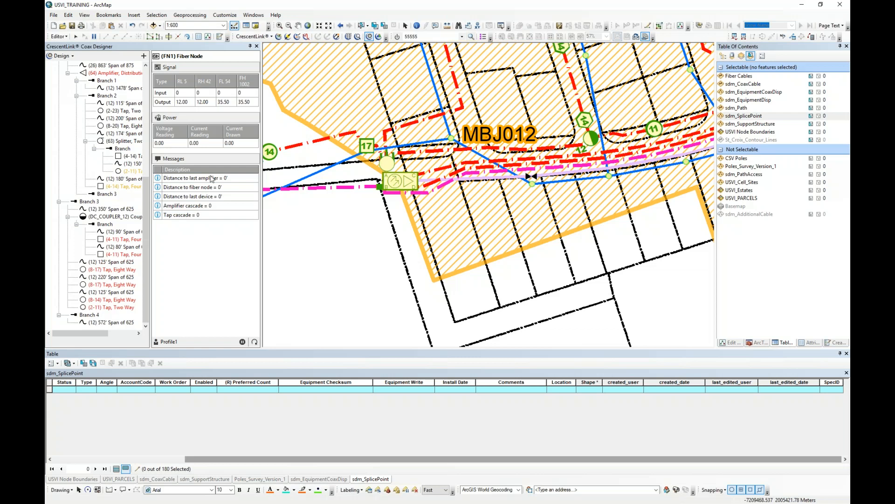
Widen the Coax Designer's design tree and details area, and select the (FN1) Fiber Node at the start of the tree
left_click_drag(151, 169, 207, 170)
left_click_drag(263, 176, 364, 170)
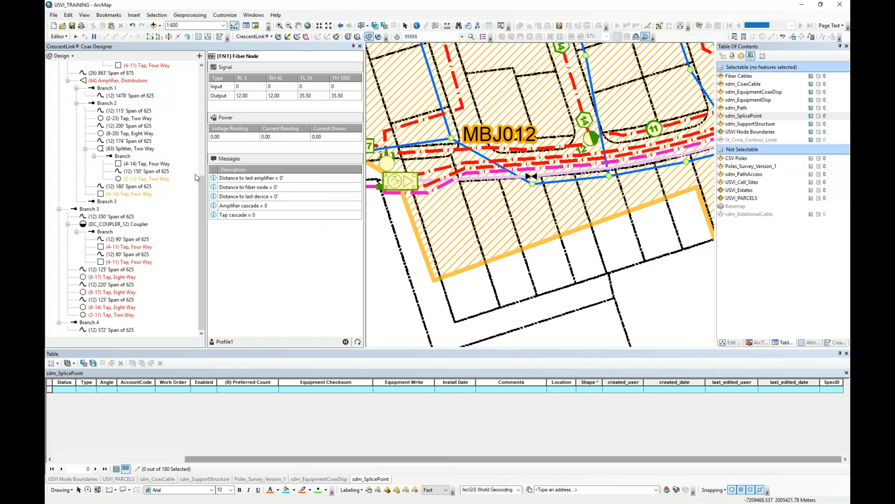
scroll(150, 112, "up", 2)
scroll(148, 113, "up", 6)
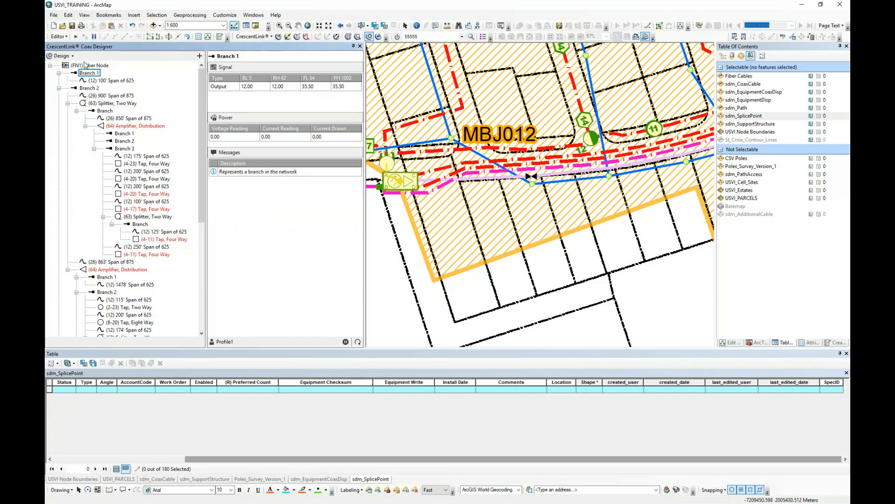
left_click_drag(462, 209, 562, 206)
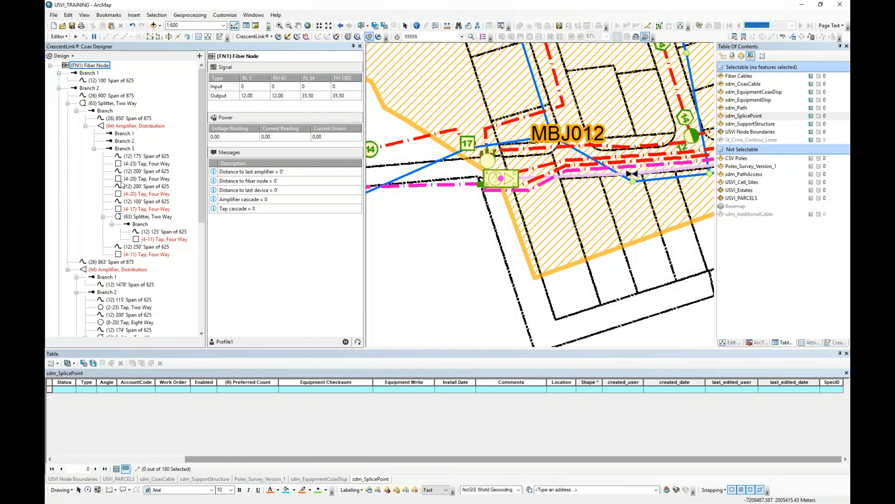
Inspect the signal levels of the 175' span, the 4-23 four-way tap, the following 200' span and Branch 1's 100' span
left_click(146, 157)
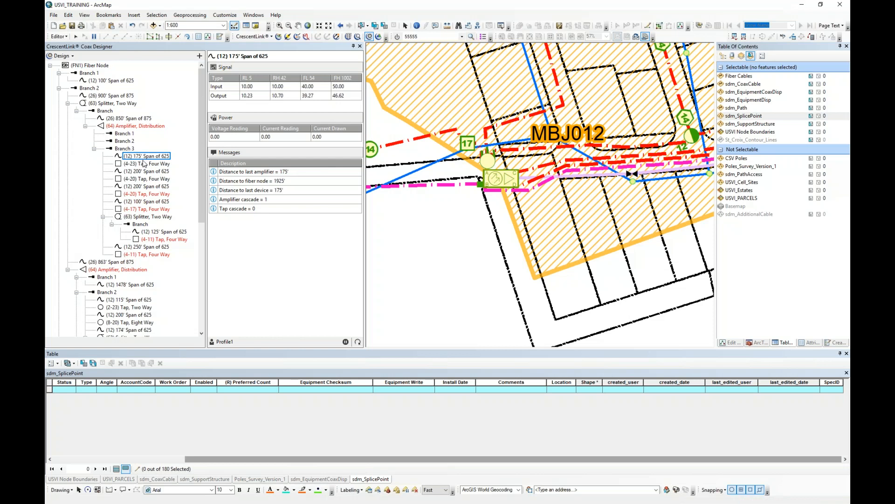
left_click(146, 164)
left_click(147, 171)
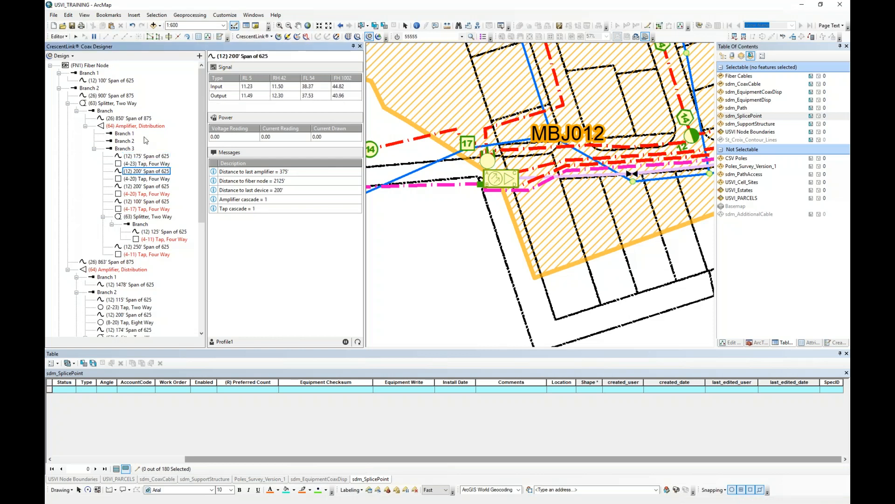
left_click(106, 82)
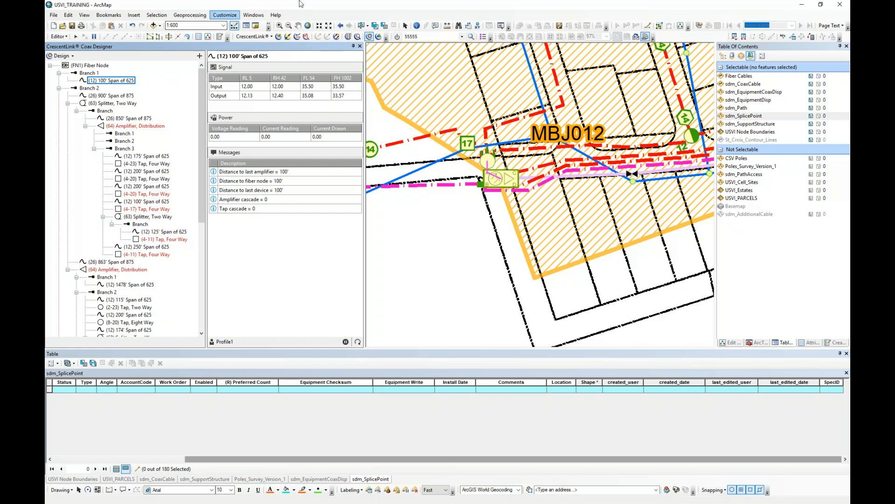
List the map layers by drawing order and review the whole layer list with its symbols
left_click(723, 55)
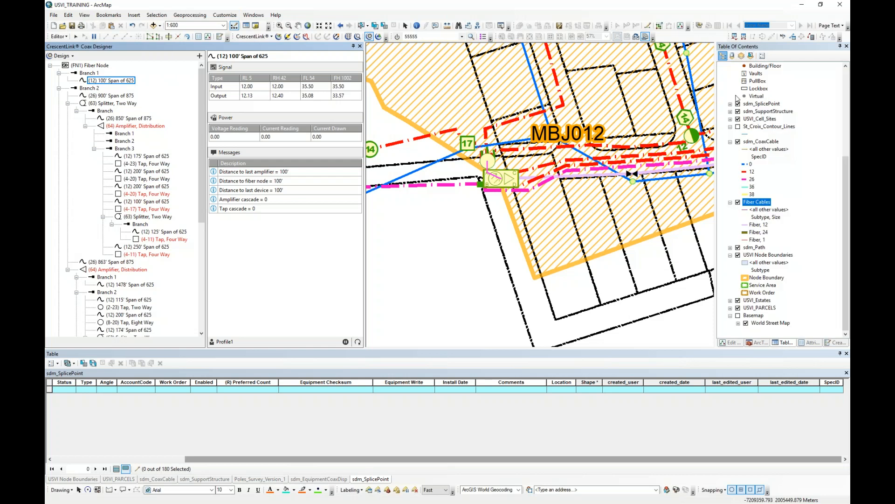
scroll(763, 159, "up", 6)
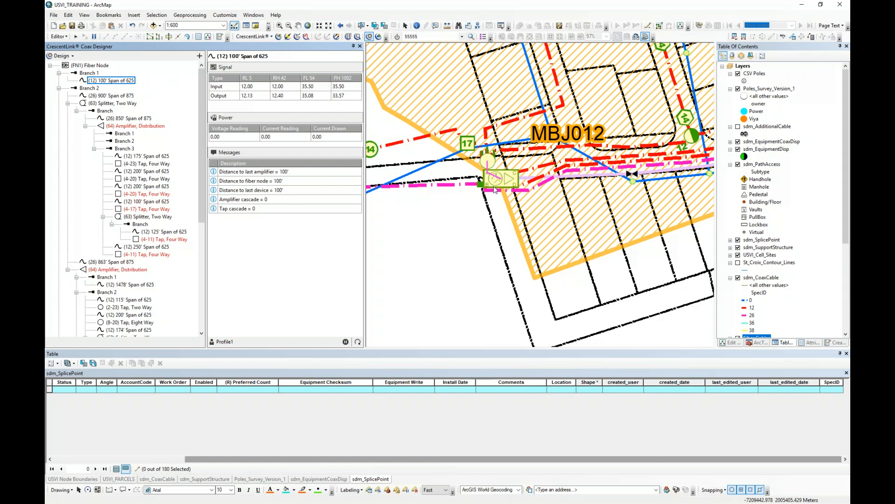
scroll(492, 188, "down", 3)
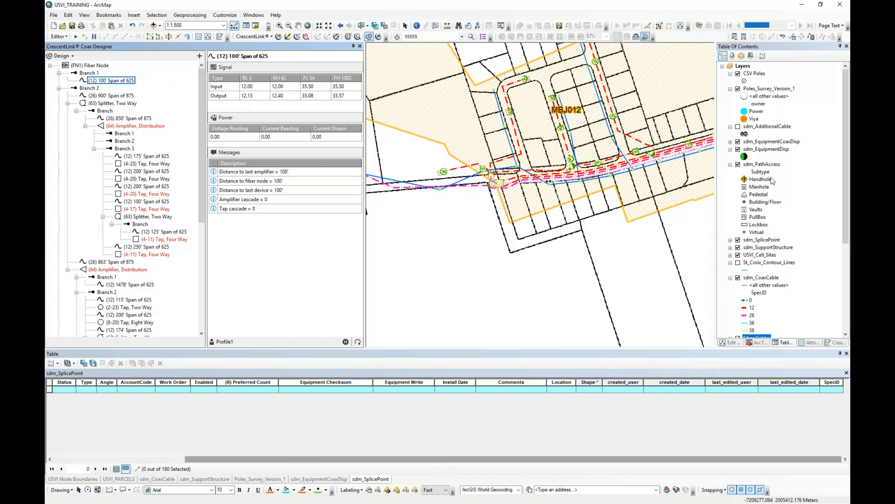
scroll(771, 180, "down", 2)
scroll(772, 181, "down", 2)
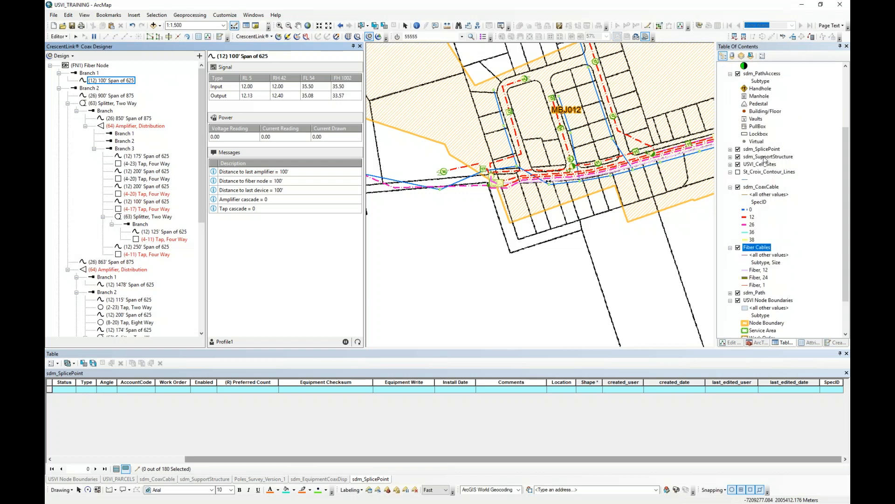
scroll(767, 176, "down", 2)
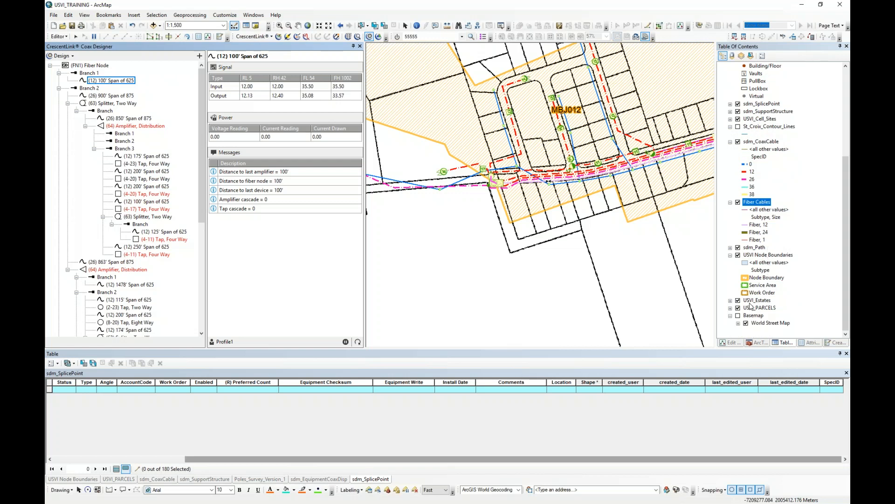
scroll(751, 305, "up", 6)
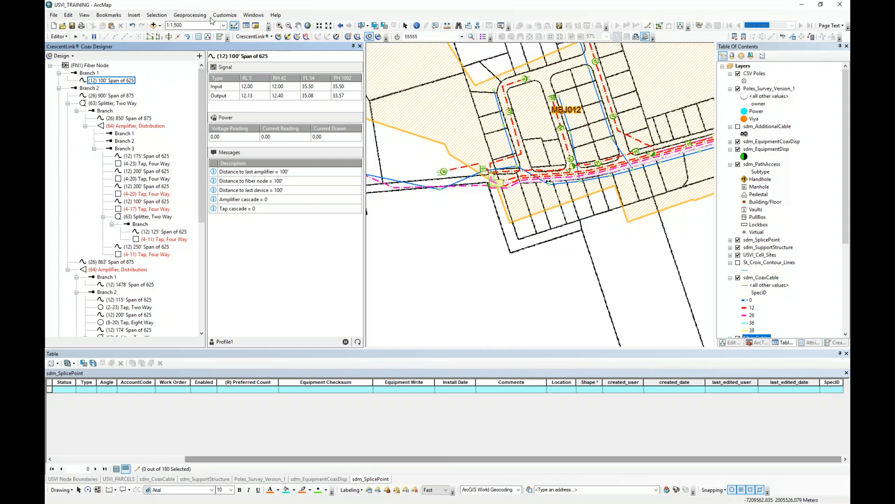
left_click(190, 15)
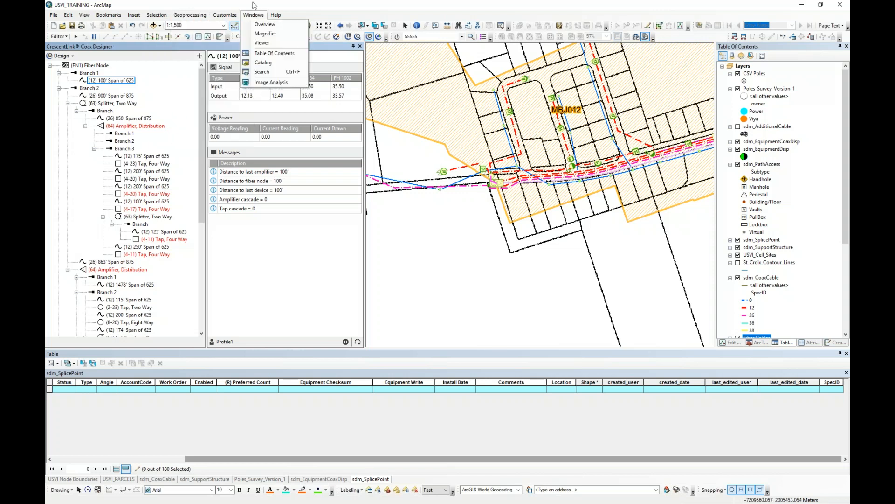
left_click(185, 15)
left_click(185, 15)
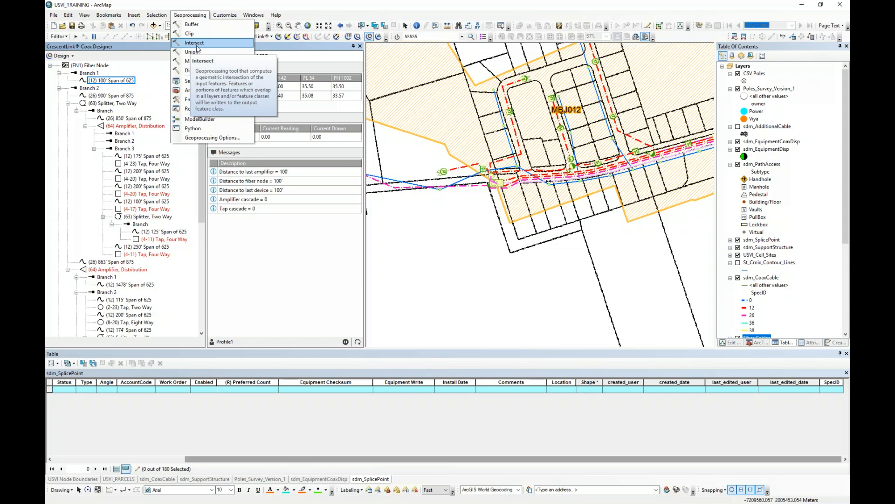
left_click(243, 5)
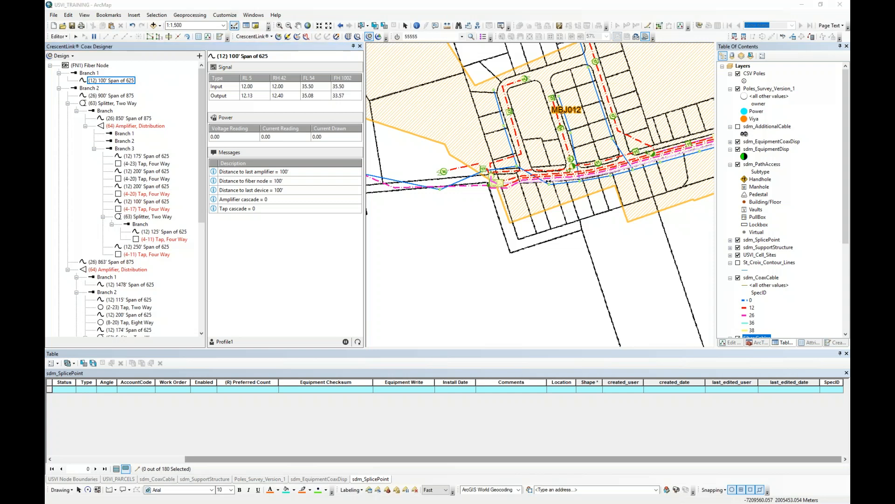
Switch to ArcMap Training.pdf in Adobe Acrobat, show the Useful Panes slide on page 17, and move the window aside
key("alt+Tab")
scroll(187, 243, "down", 1)
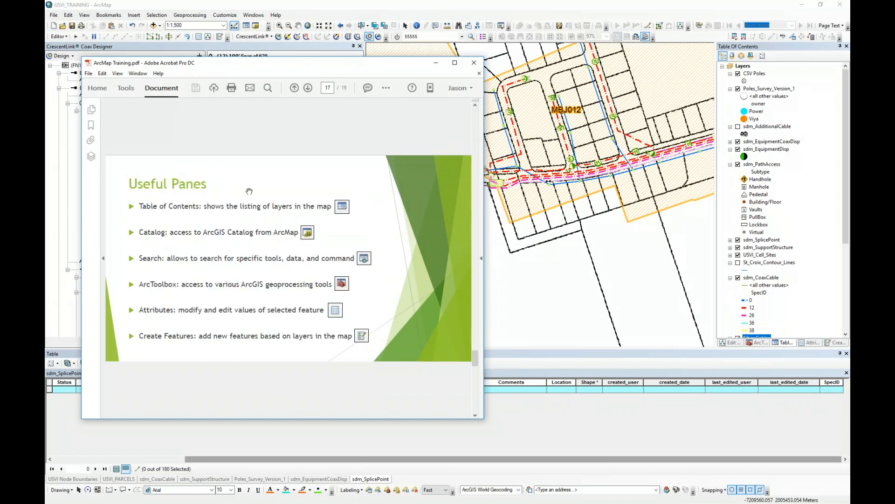
left_click_drag(300, 63, 283, 55)
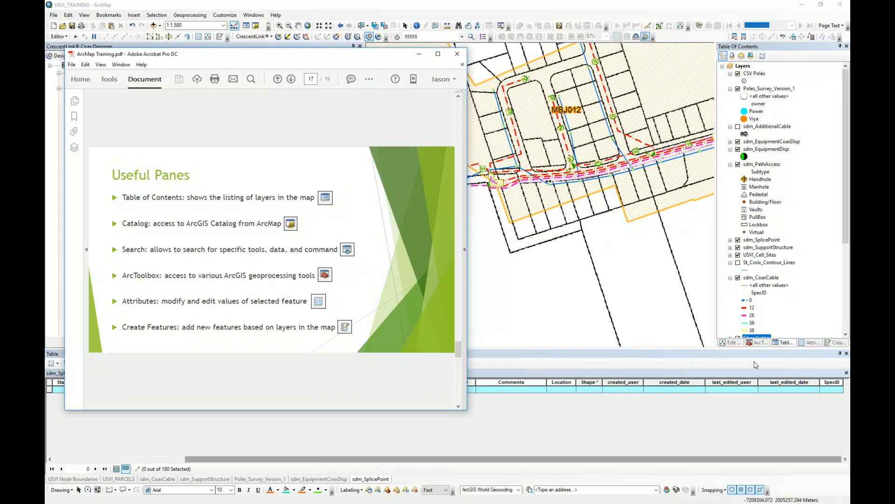
Switch back to ArcMap, show ArcToolbox and expand its Conversion Tools toolbox
left_click(754, 348)
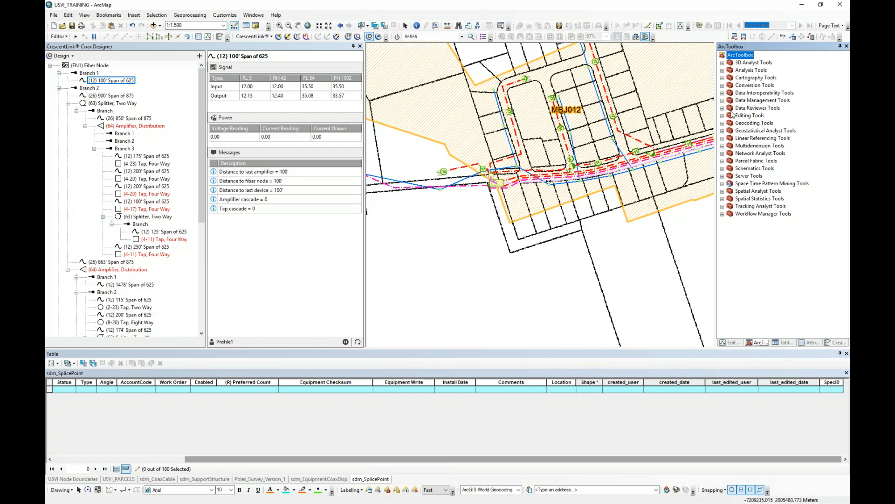
left_click(723, 86)
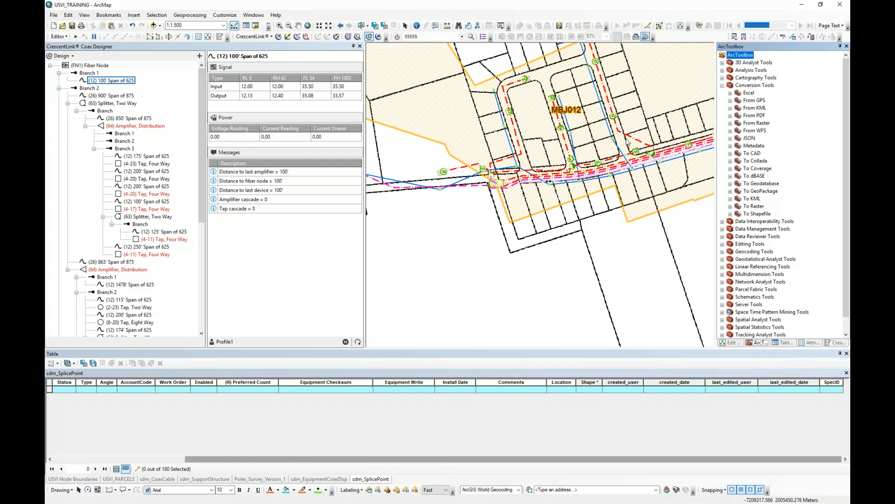
Select the coax cables and overlapping features along the road just below the MBJ012 label on the map with the Edit tool
left_click_drag(644, 137, 579, 158)
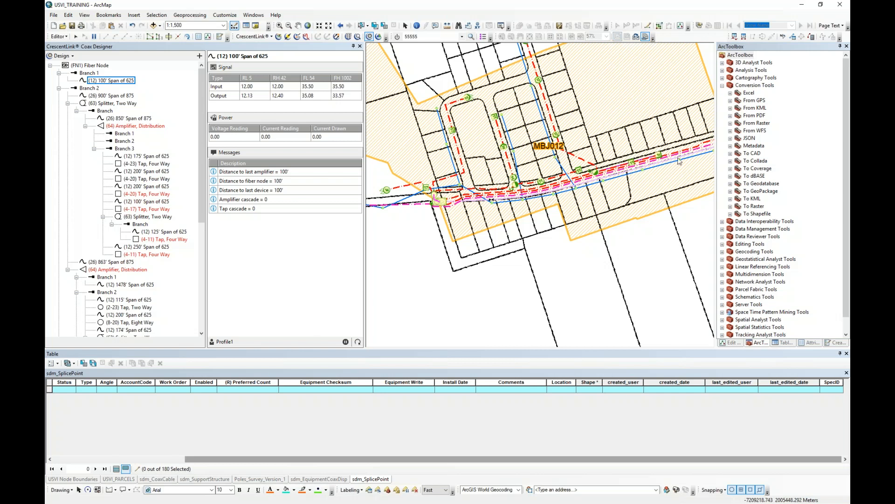
left_click(75, 37)
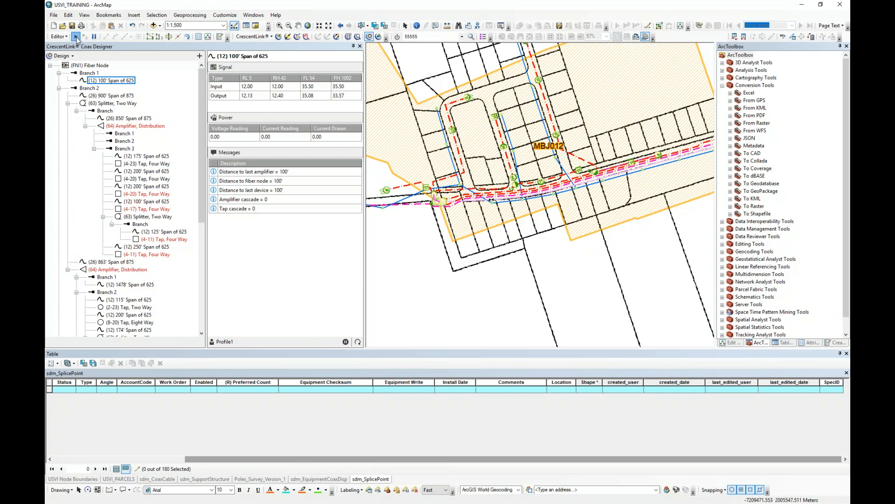
left_click(614, 171)
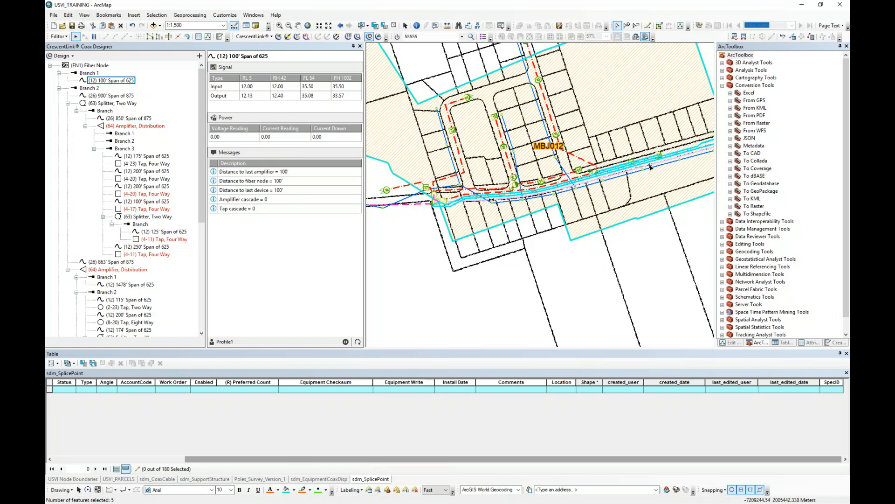
left_click_drag(650, 168, 631, 174)
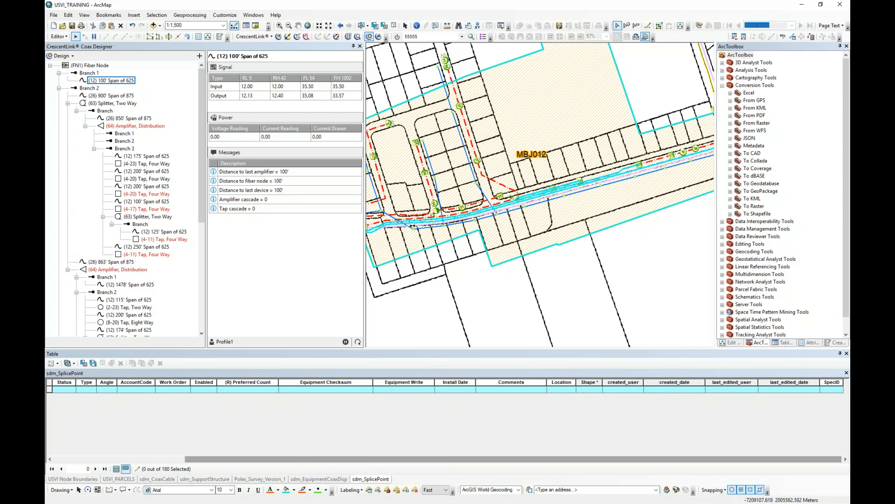
List the map layers by selection and open the sdm_CoaxCable attribute table showing only its selected features
left_click(787, 343)
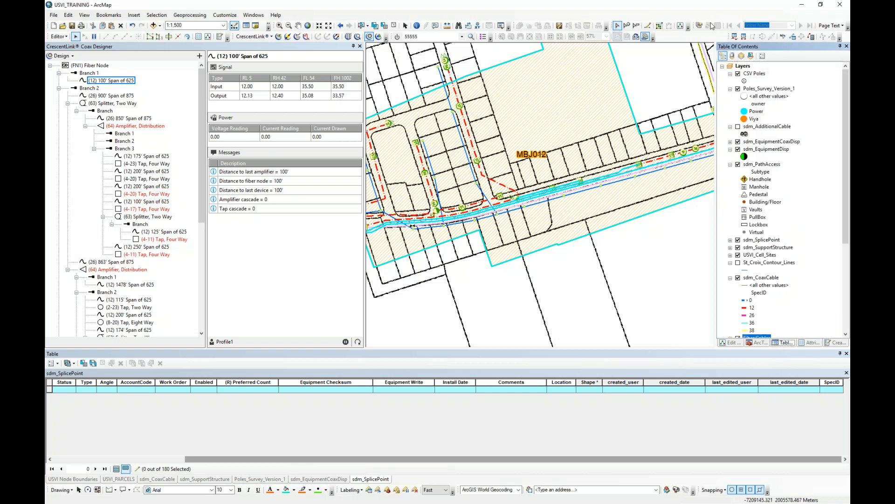
left_click(751, 56)
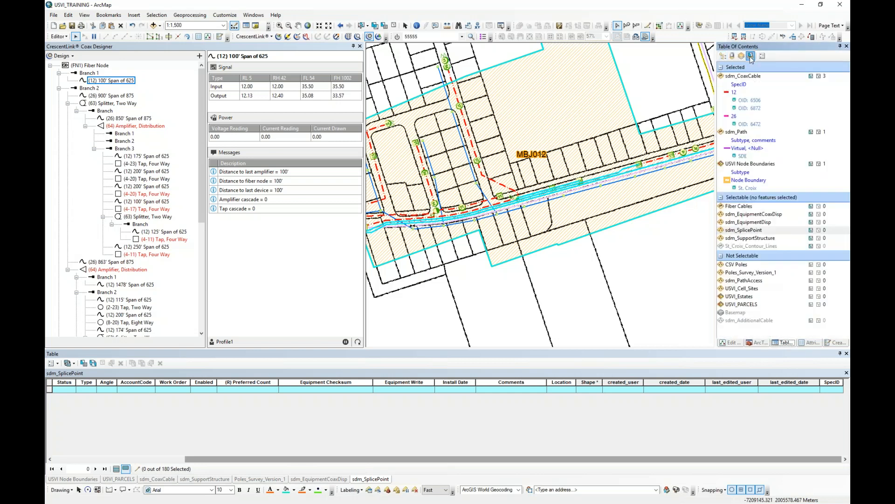
left_click(745, 77)
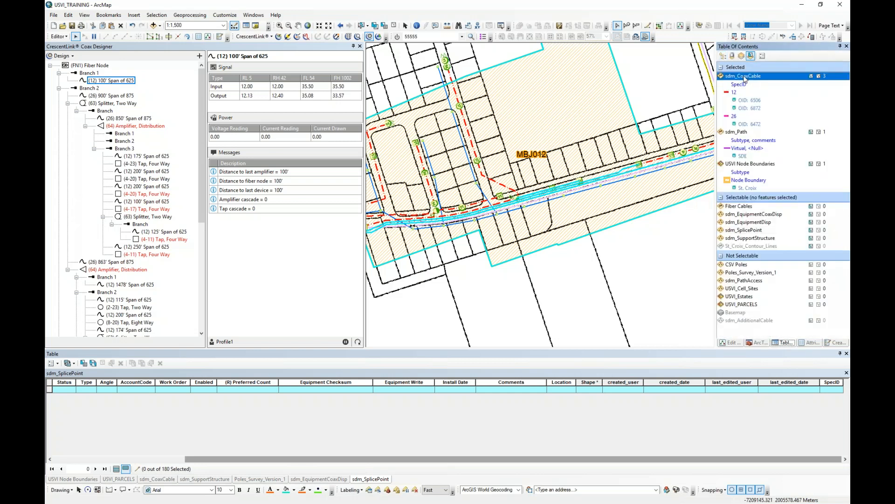
right_click(744, 79)
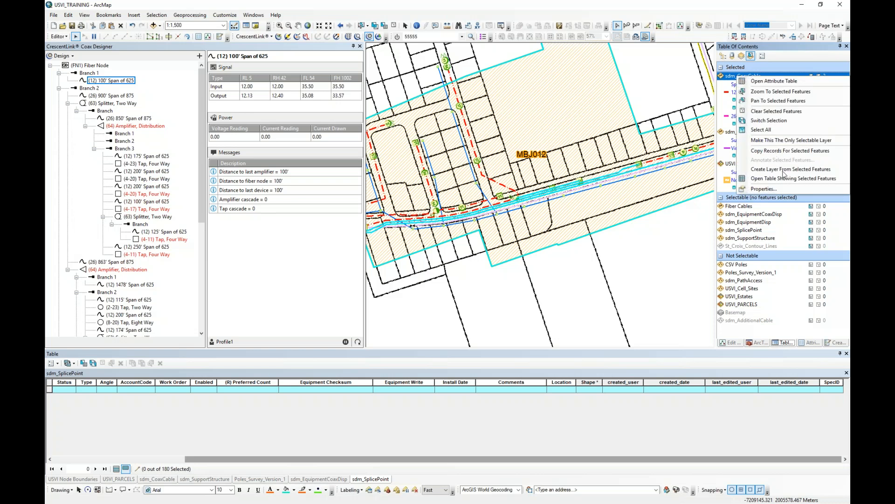
left_click(788, 180)
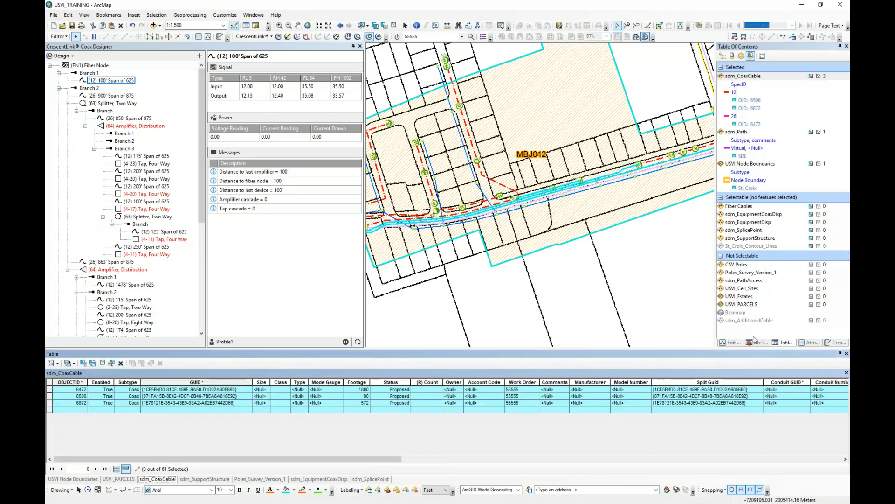
Return to ArcToolbox and expand the To KML toolset under Conversion Tools
left_click(763, 344)
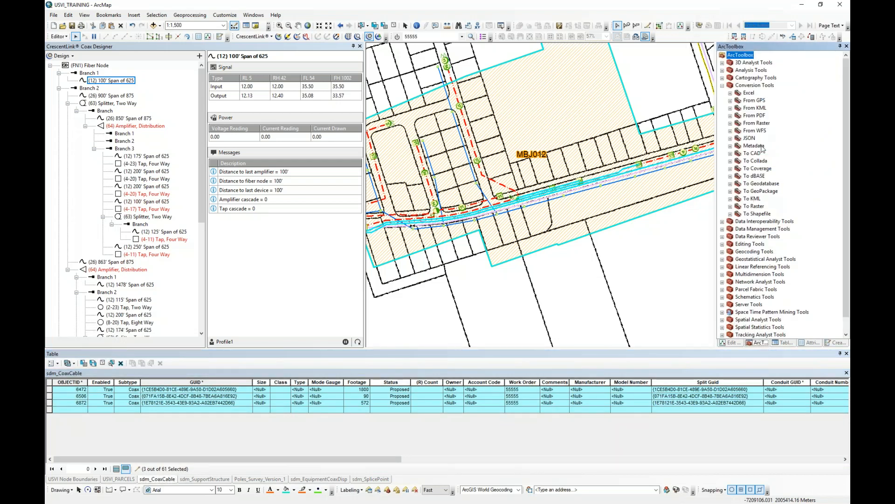
left_click(752, 199)
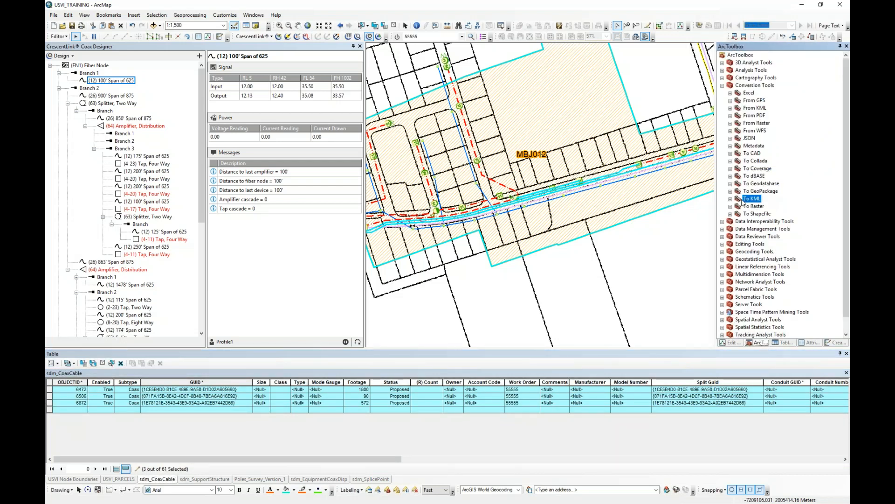
left_click(730, 198)
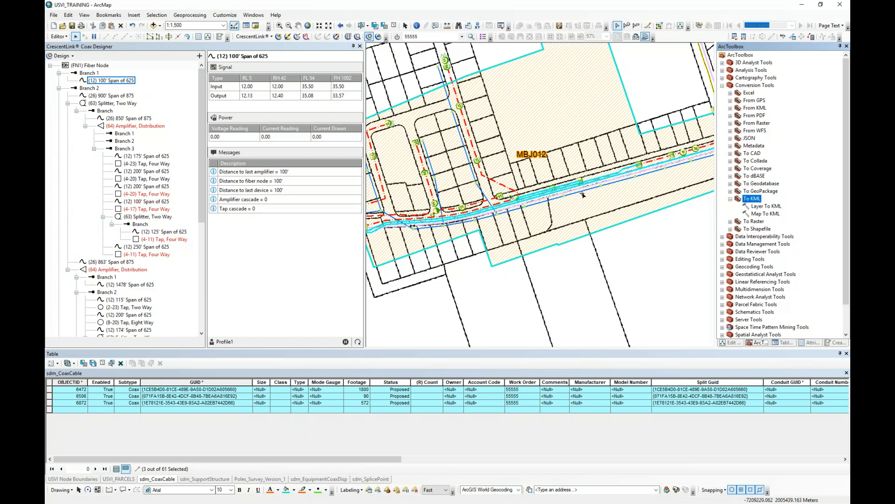
left_click_drag(585, 161, 562, 158)
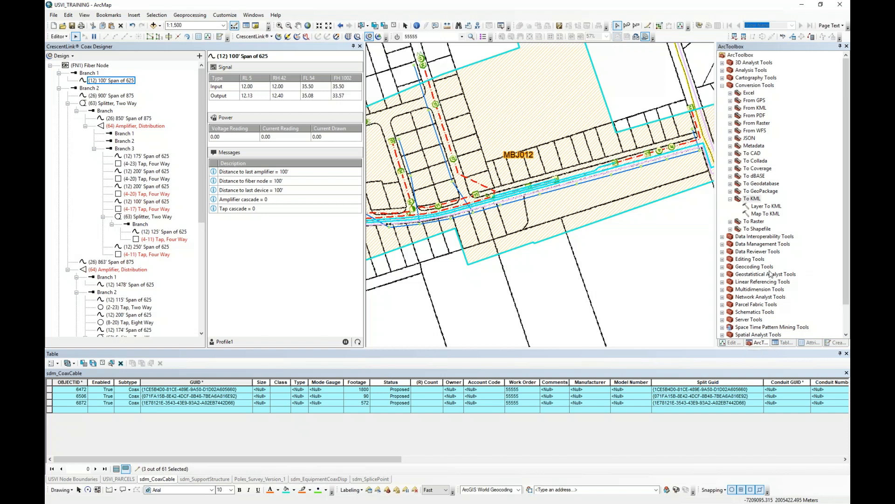
left_click(224, 16)
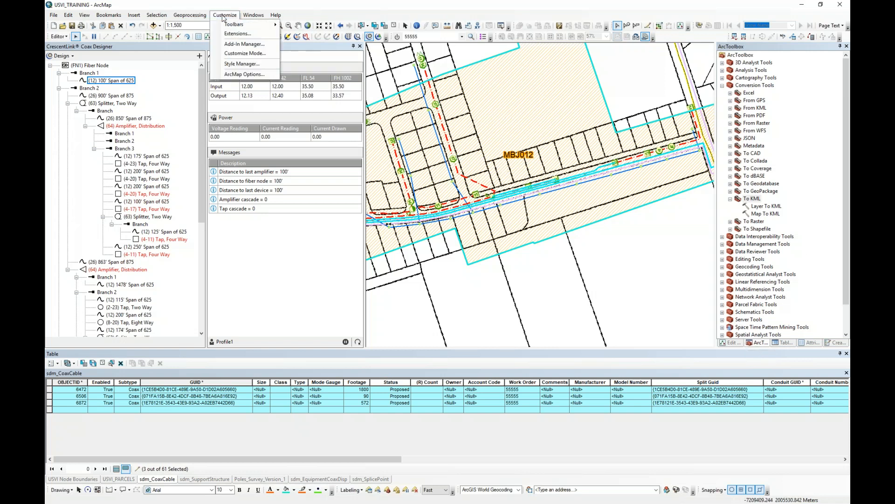
mouse_move(247, 15)
left_click(291, 8)
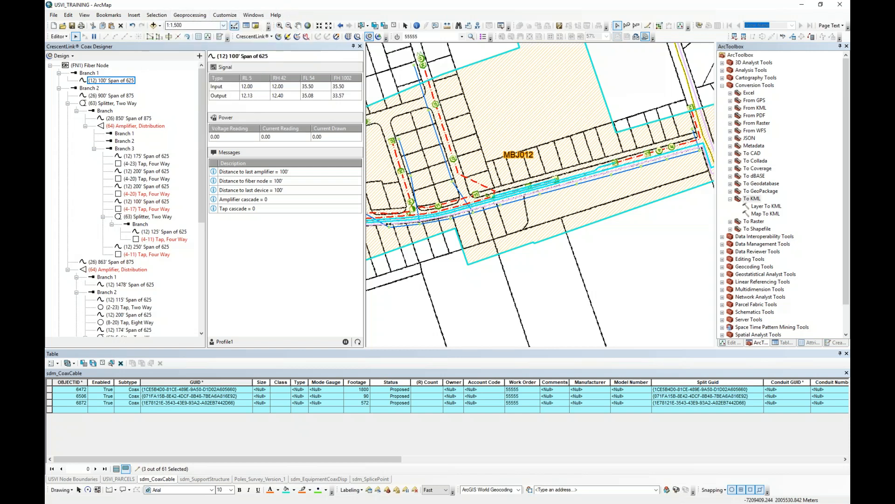
left_click(134, 15)
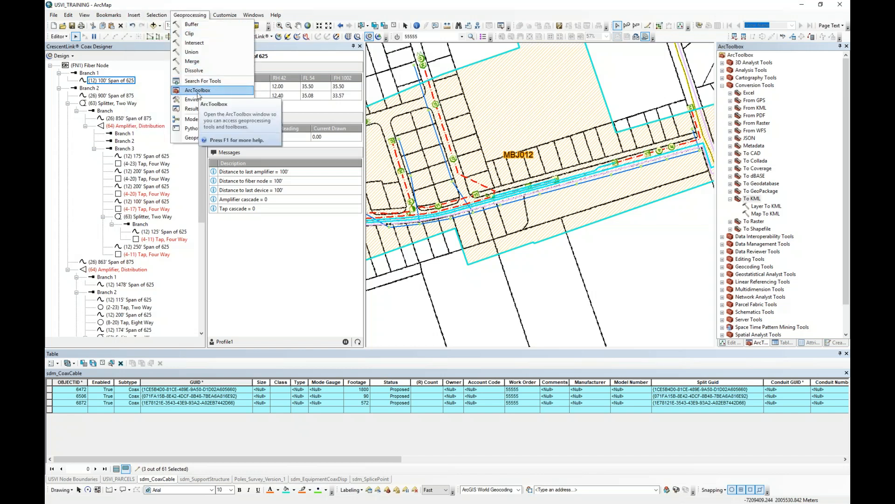
left_click(608, 9)
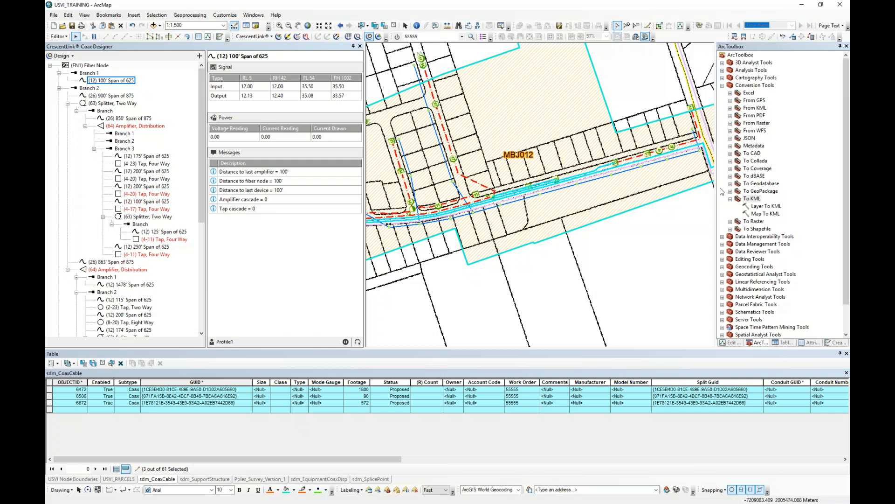
Start the Layer To KML tool and set sdm_CoaxCable as the layer to convert
left_click(760, 208)
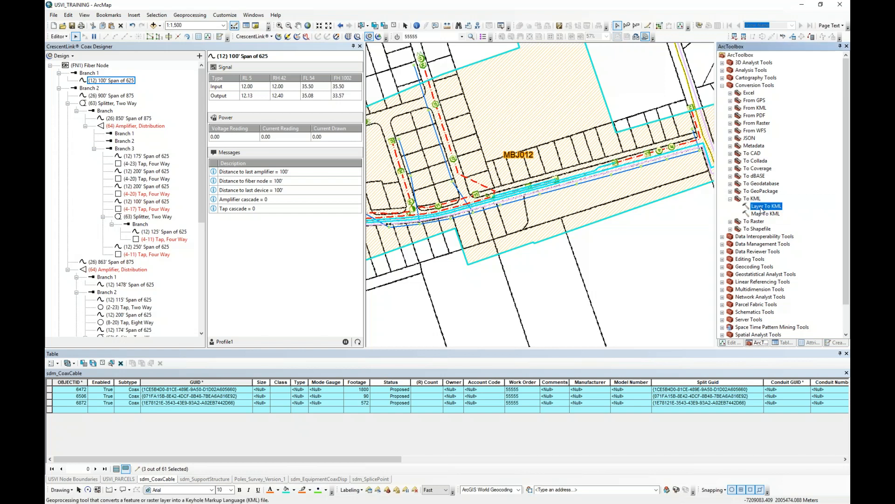
double_click(762, 208)
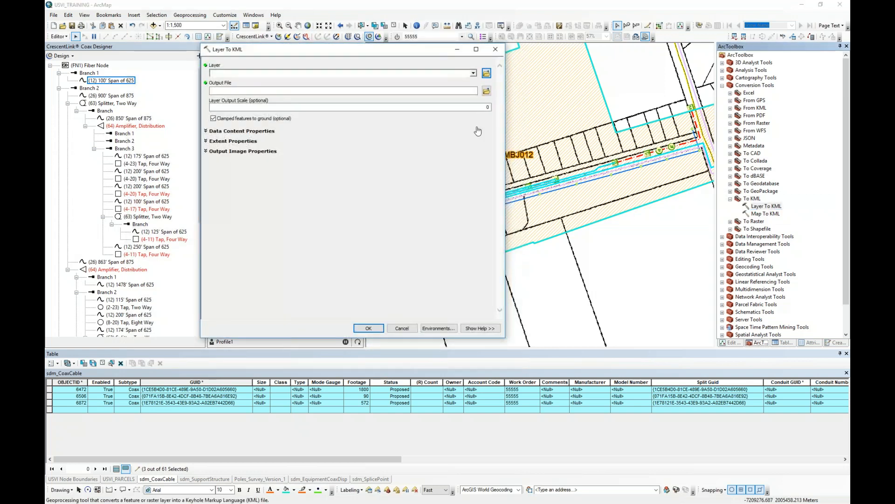
left_click_drag(369, 51, 473, 54)
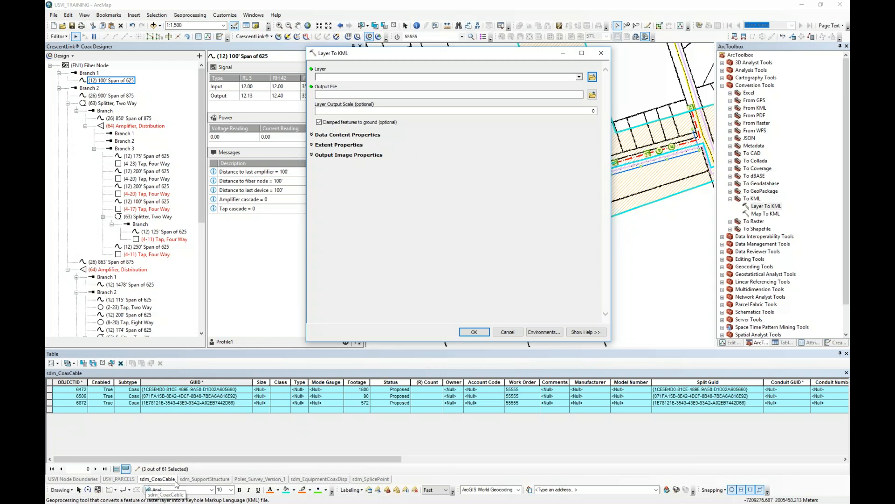
left_click(579, 77)
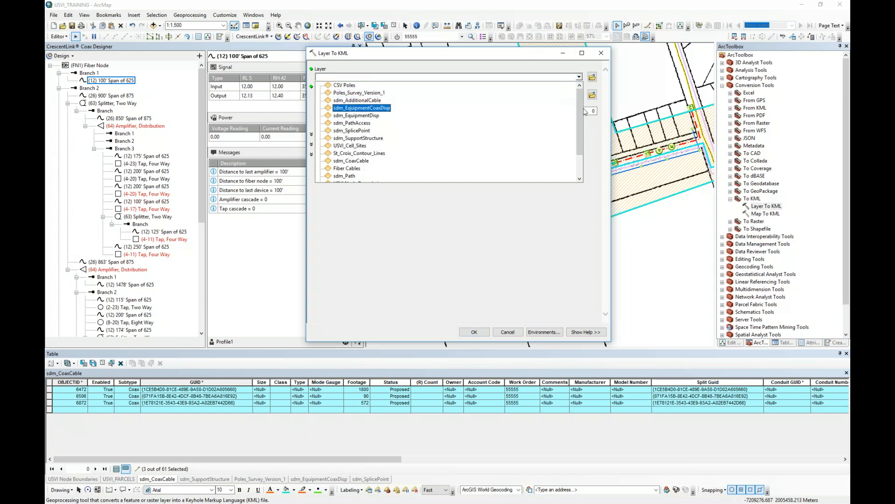
left_click(351, 160)
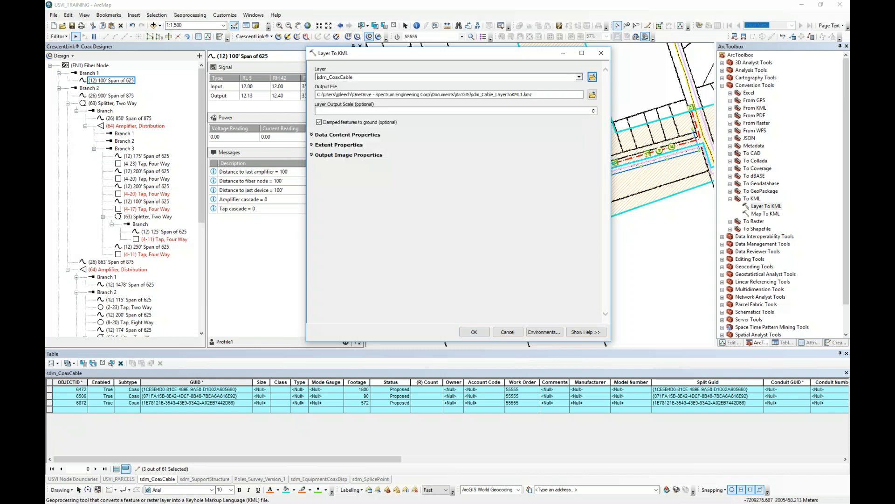
Browse for the output file location and create a new folder named kmz inside the Desktop's USVI_Training folder
left_click(536, 94)
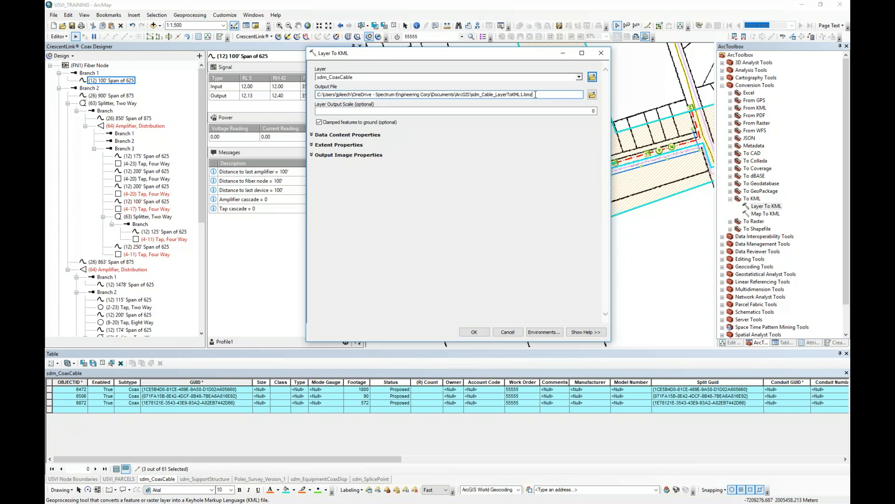
left_click(592, 94)
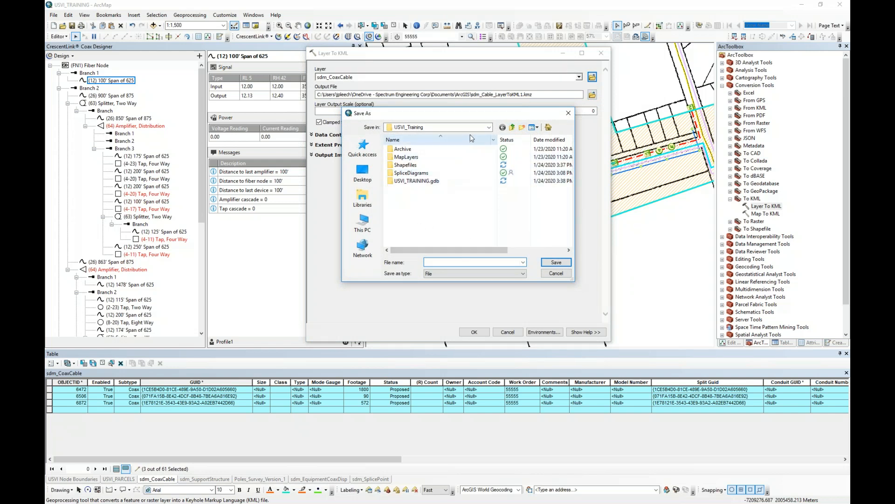
left_click(511, 128)
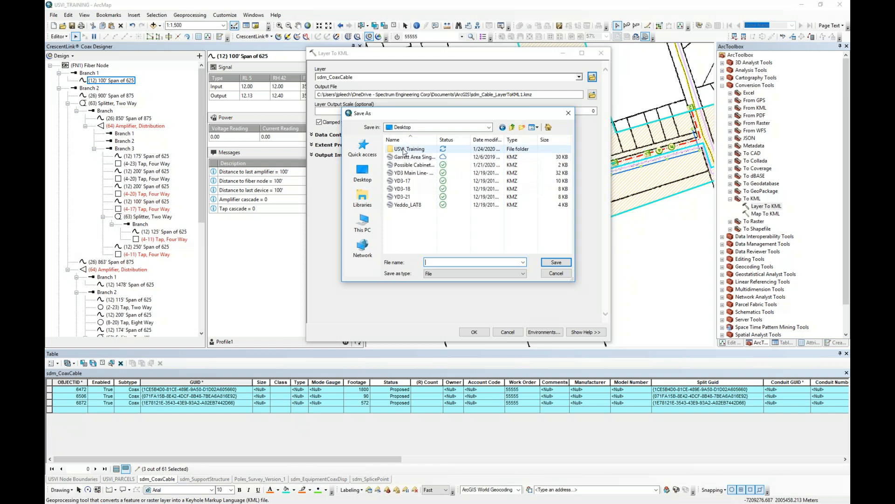
left_click(404, 150)
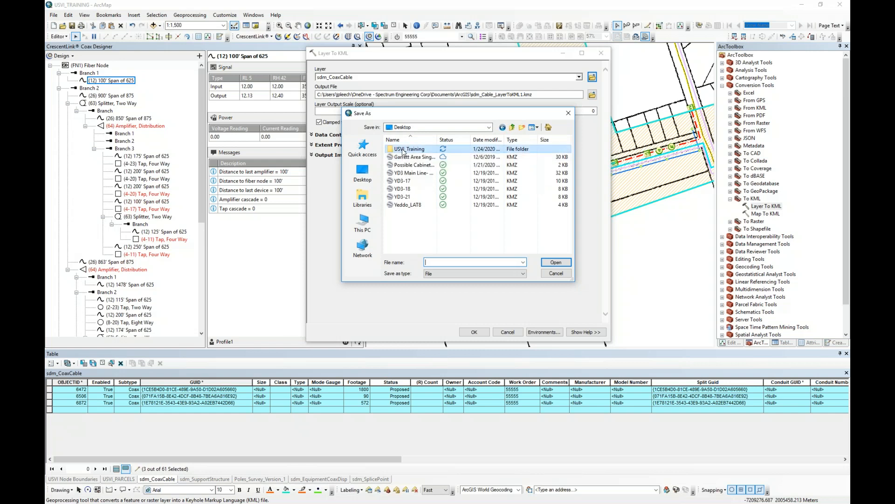
left_click(552, 264)
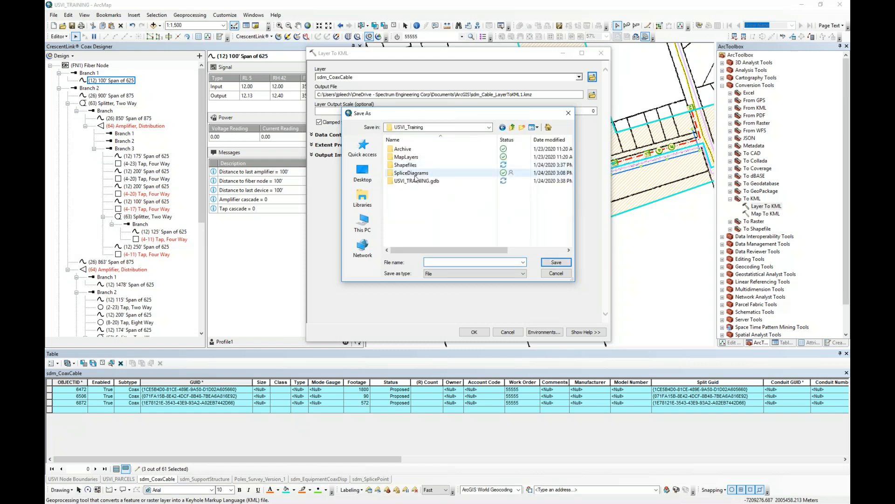
right_click(395, 190)
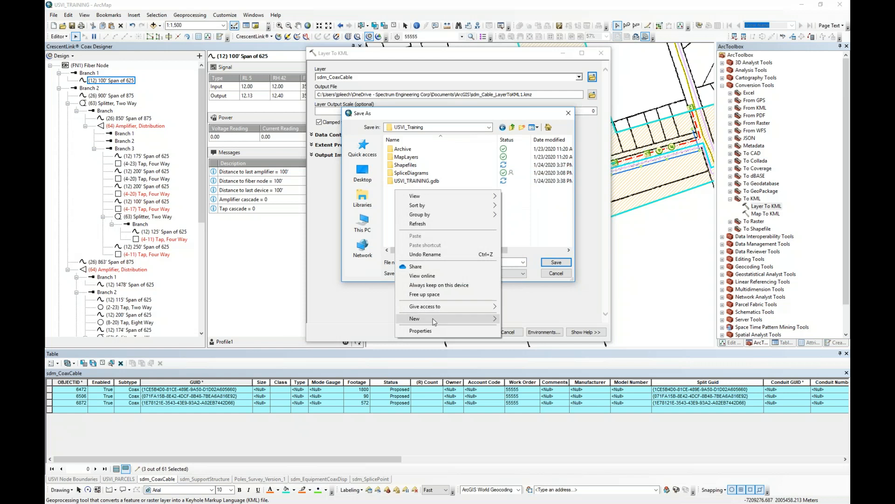
mouse_move(437, 318)
left_click(538, 319)
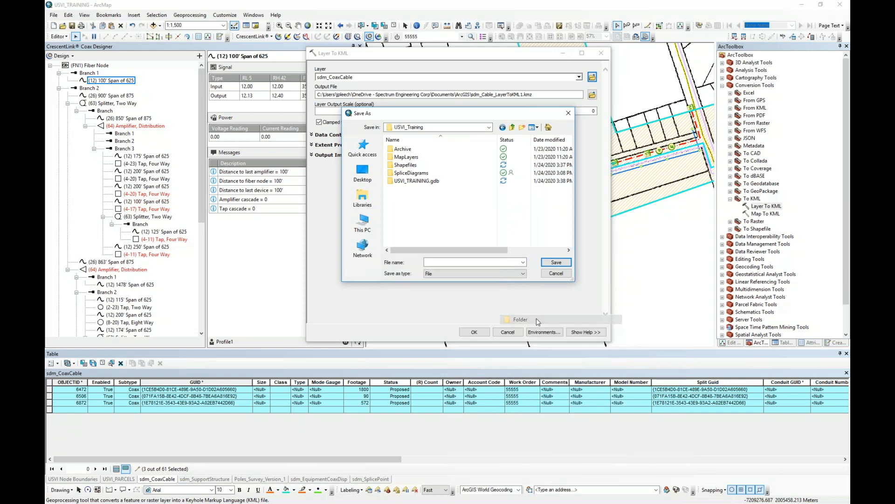
type("kmz")
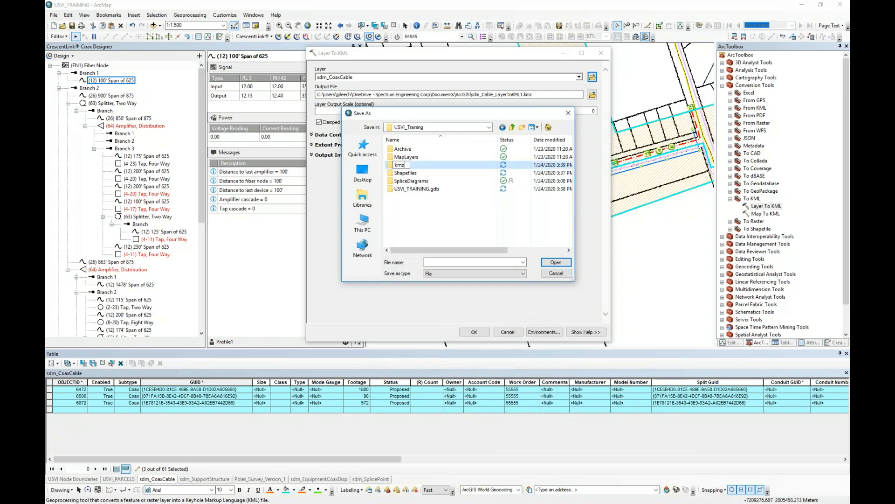
key("Return")
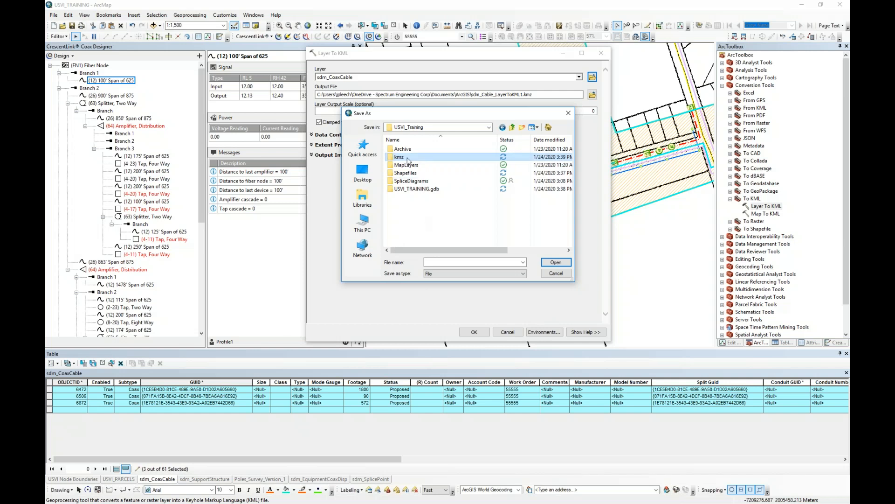
Set the KML output file to COAXKML in the new kmz folder
left_click(553, 264)
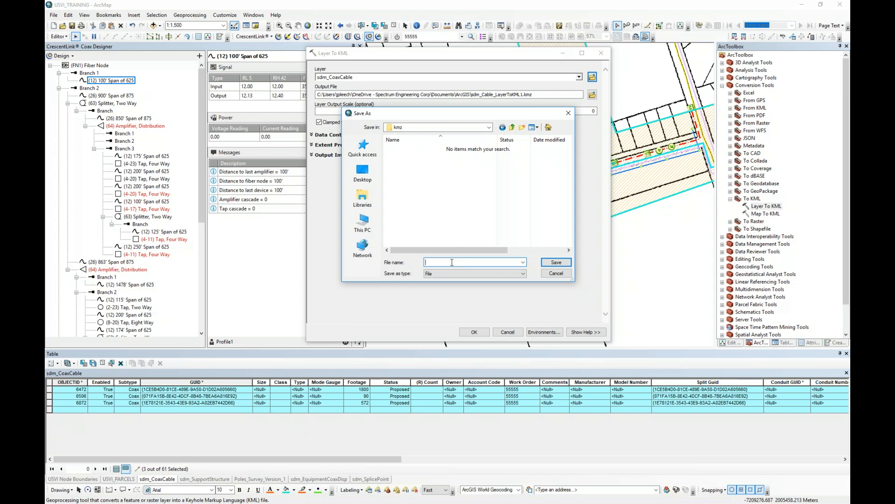
type("COAXKML")
left_click(552, 265)
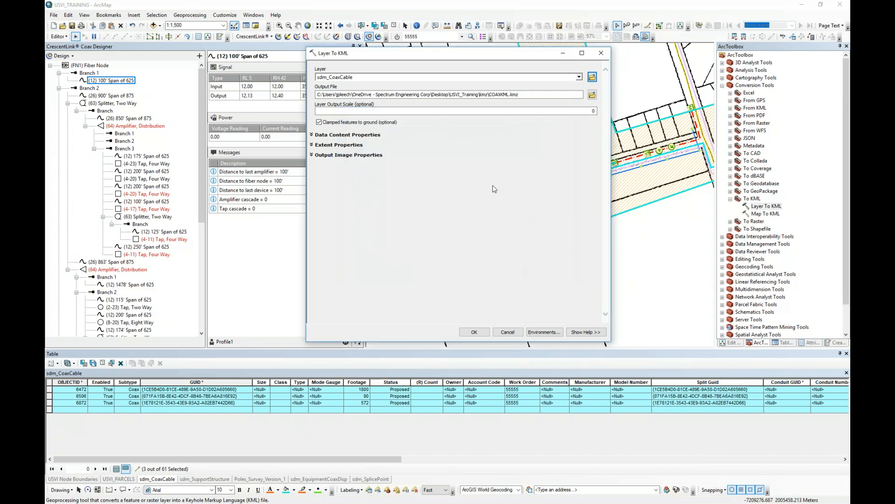
Run the Layer To KML conversion and open the resulting COAXKML file from the kmz folder in Google Earth Pro
left_click(474, 332)
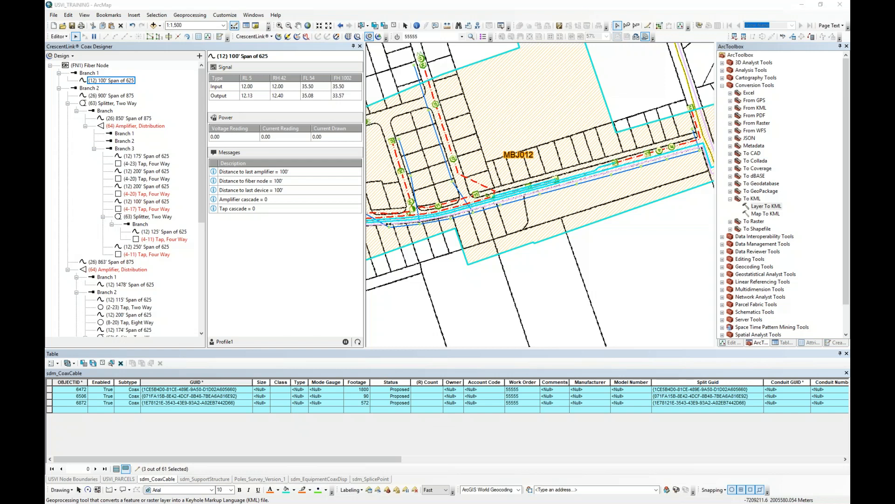
key("alt+Tab")
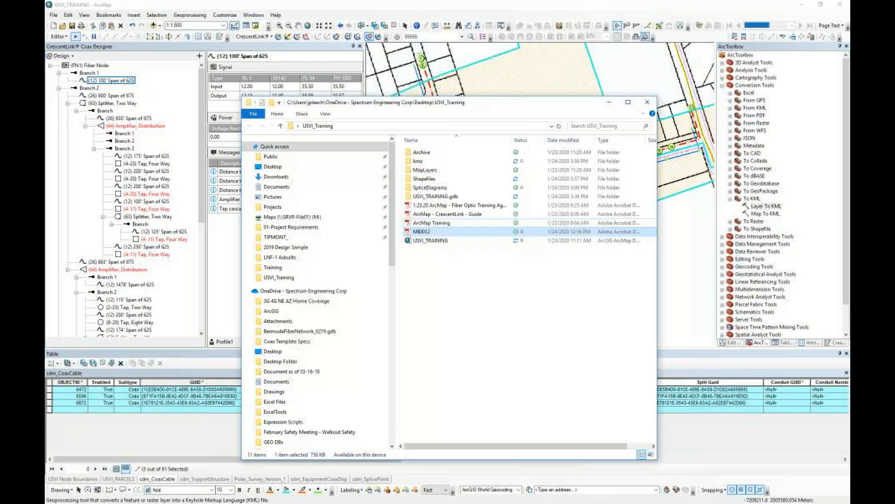
double_click(442, 163)
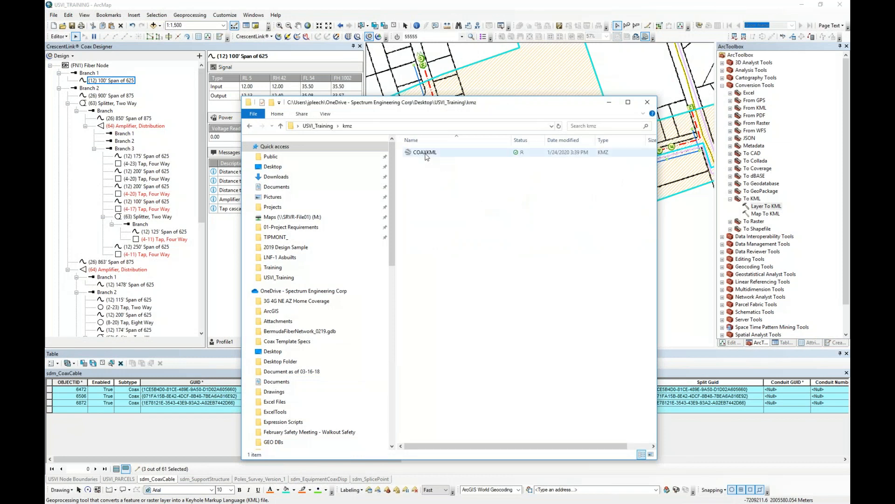
left_click_drag(467, 110, 540, 55)
left_click(499, 99)
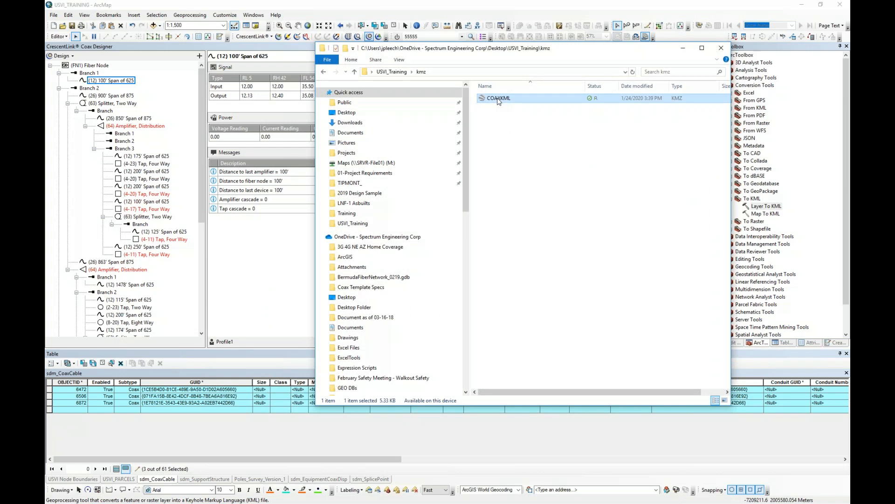
double_click(496, 99)
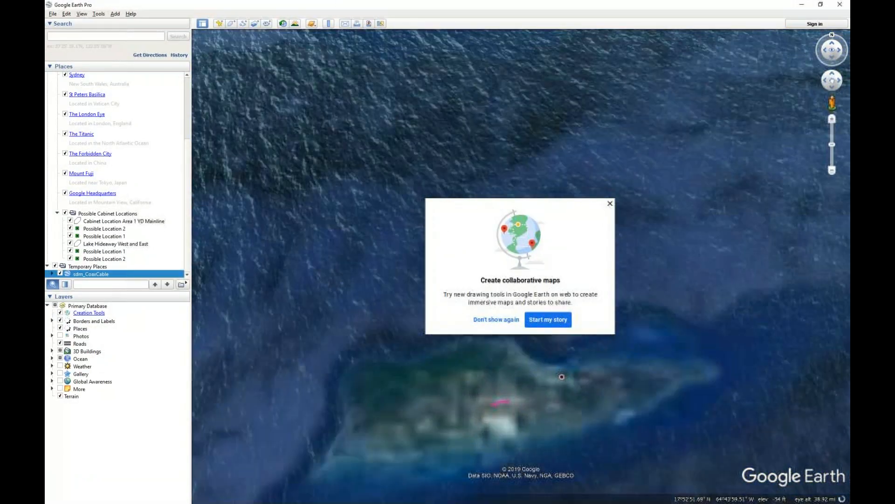
left_click(610, 204)
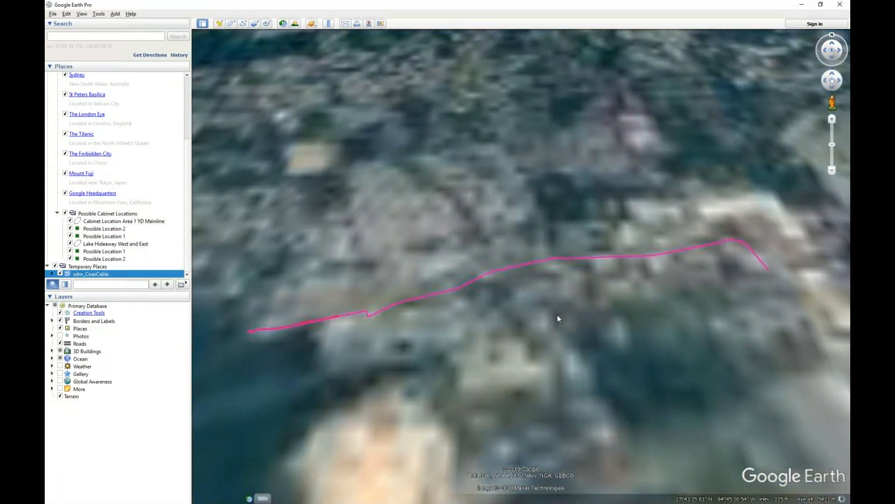
Examine the exported coax cable route on the satellite imagery, following it along the roads to its eastern end
scroll(508, 274, "up", 1)
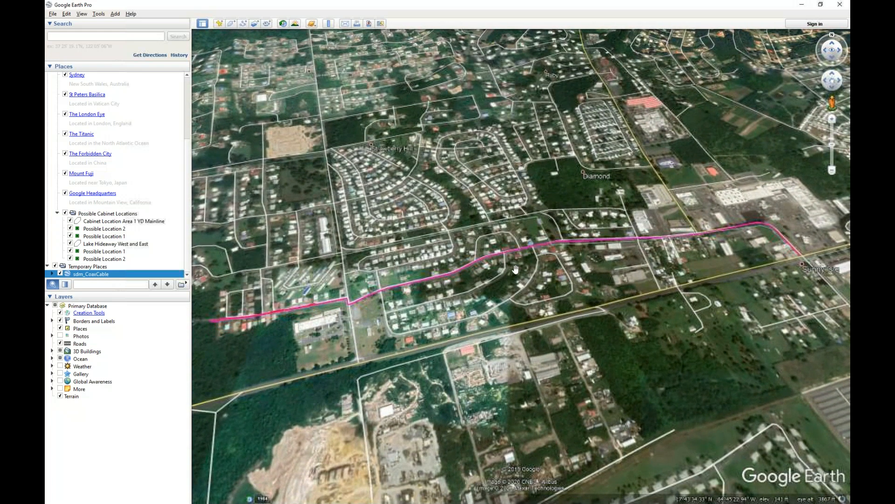
scroll(515, 269, "up", 1)
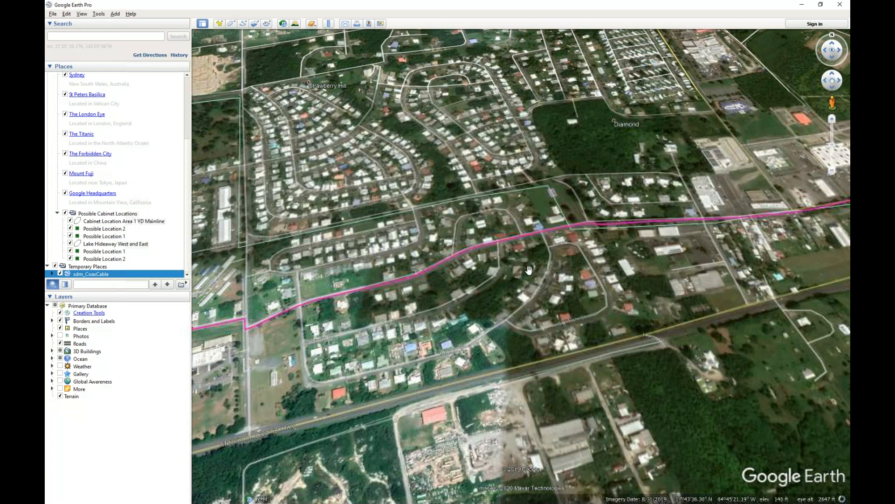
scroll(528, 273, "up", 1)
left_click_drag(360, 281, 491, 233)
scroll(491, 232, "up", 1)
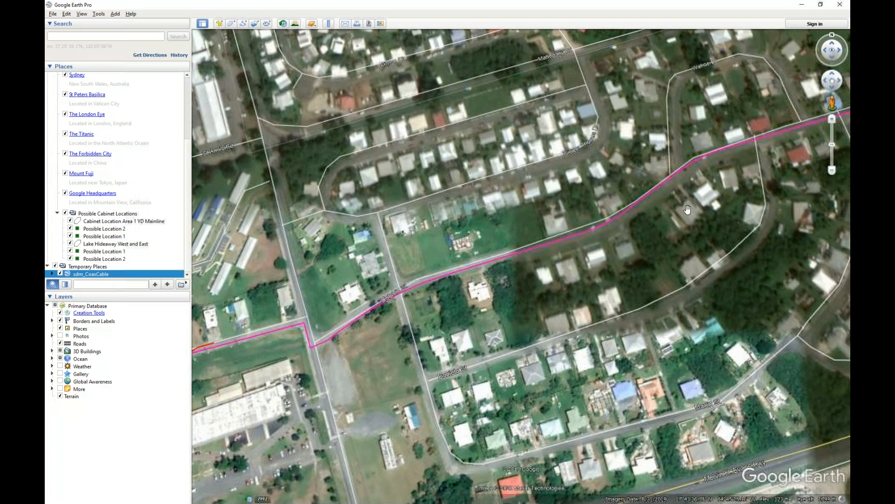
left_click_drag(344, 331, 359, 298)
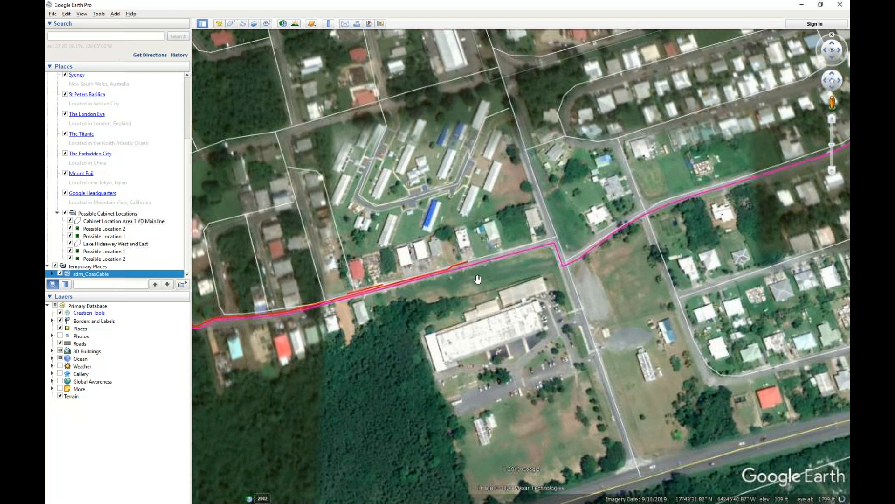
left_click_drag(776, 198, 348, 303)
left_click_drag(652, 215, 495, 268)
left_click_drag(652, 190, 436, 221)
left_click_drag(793, 205, 566, 242)
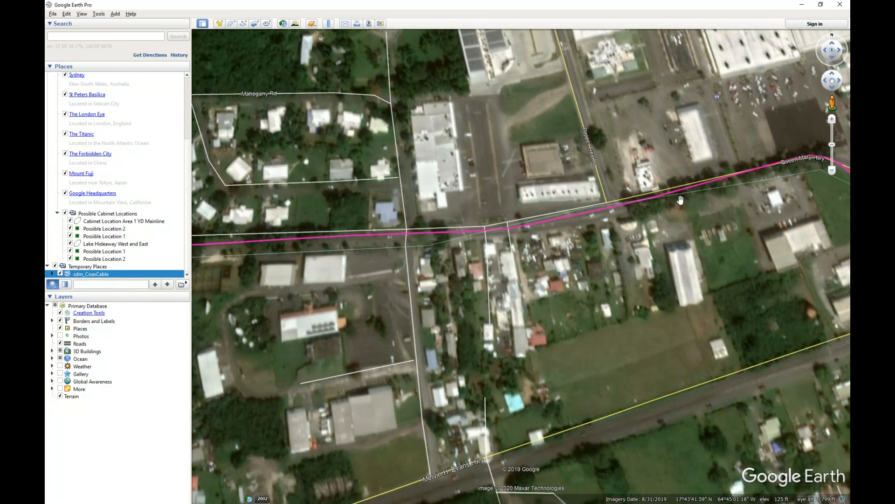
left_click_drag(716, 198, 549, 225)
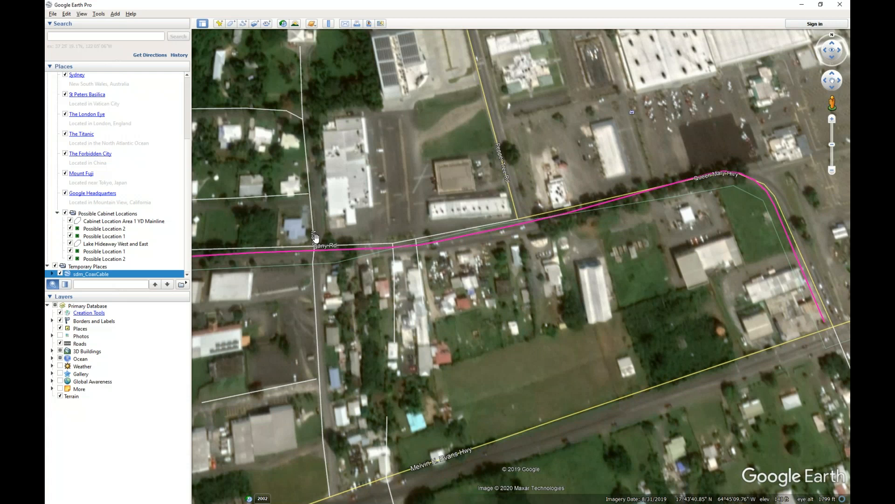
Examine the whole coax route from farther out, and its jog at the road crossing and western end up close
scroll(363, 267, "down", 2)
scroll(409, 263, "down", 2)
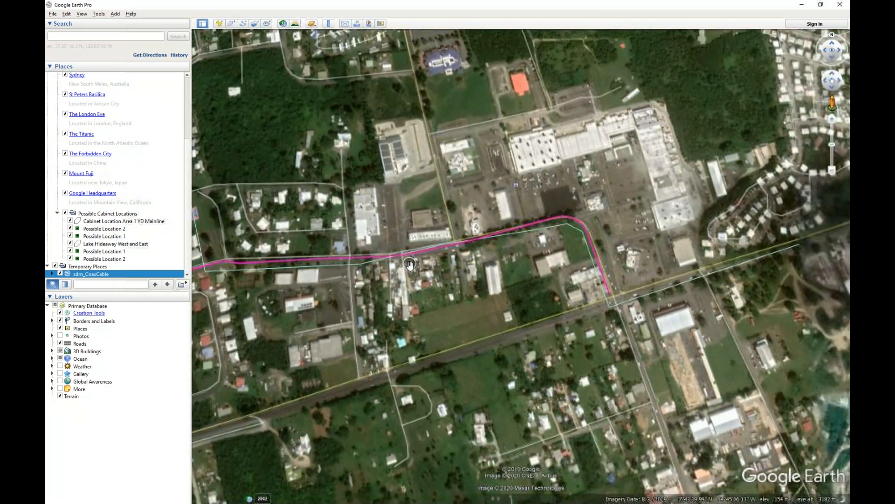
left_click_drag(333, 286, 518, 275)
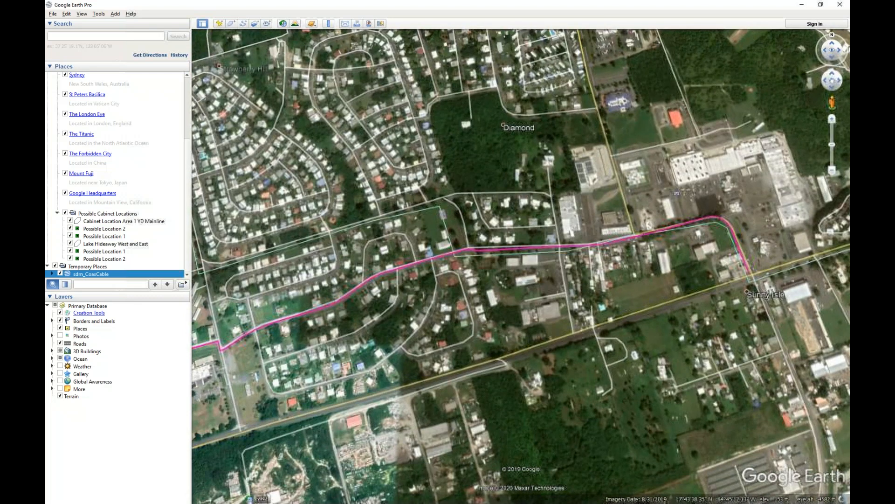
left_click_drag(261, 341, 426, 288)
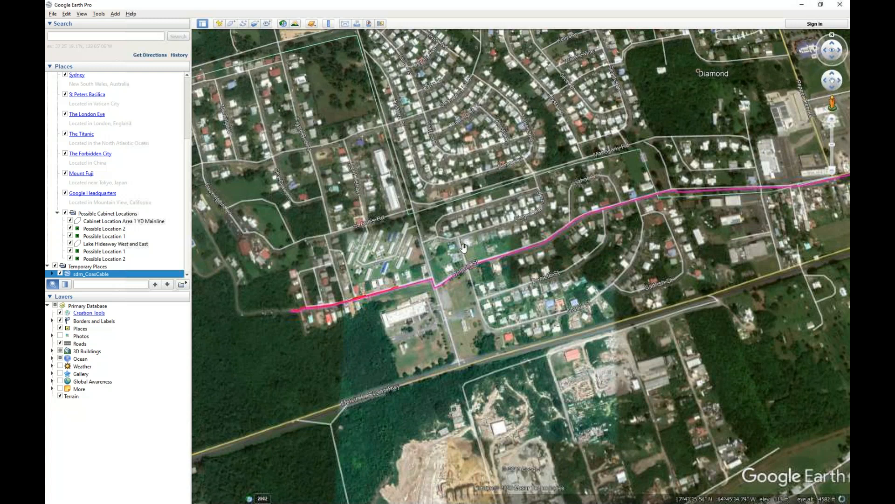
scroll(434, 274, "up", 2)
scroll(434, 274, "up", 3)
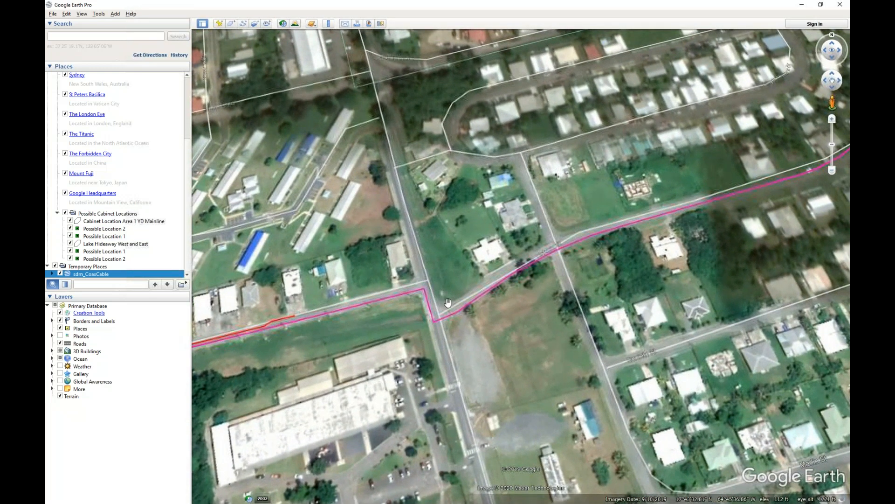
scroll(450, 308, "up", 2)
scroll(454, 312, "down", 2)
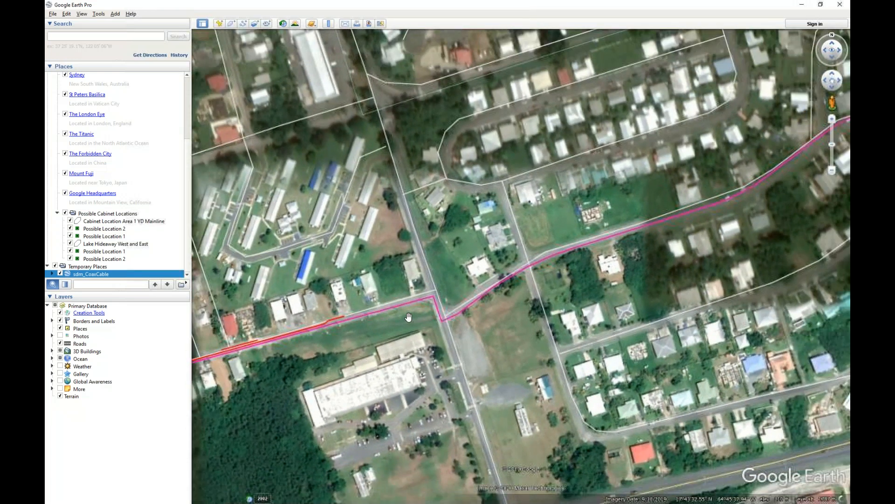
left_click_drag(234, 357, 421, 310)
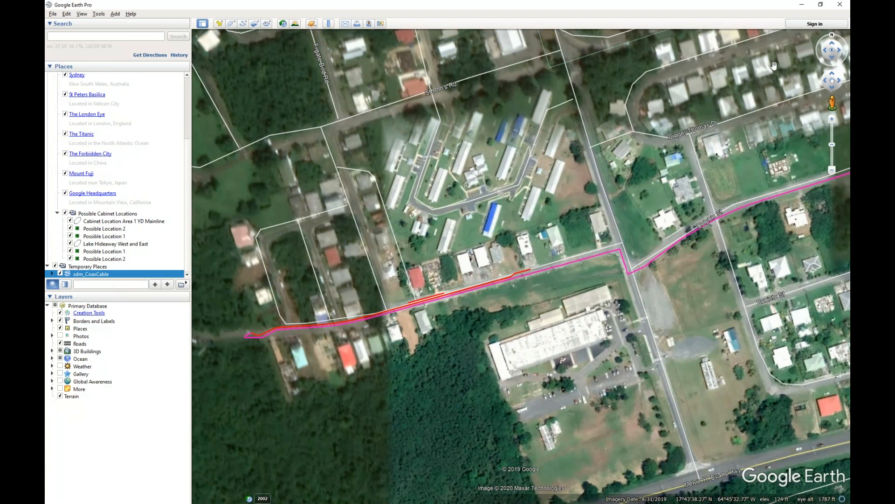
Minimize Google Earth and the kmz folder window to return to ArcMap, and inspect the selected coax cables around MBJ012
left_click(823, 5)
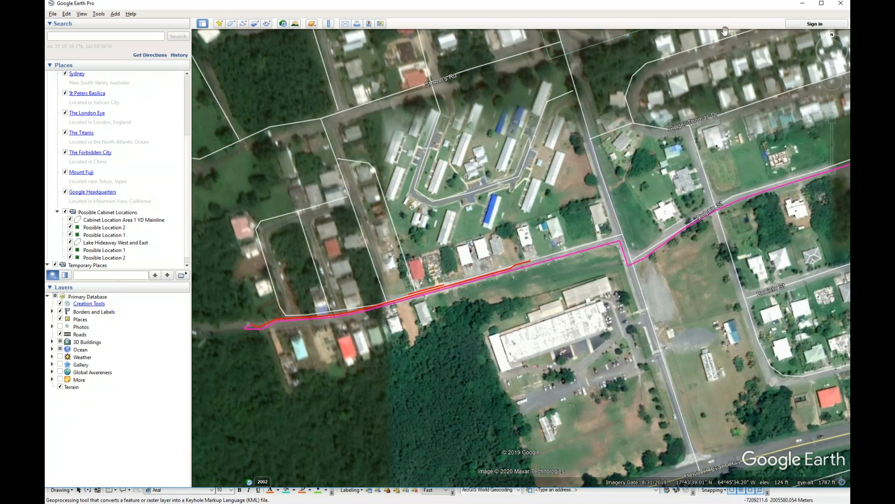
left_click(803, 5)
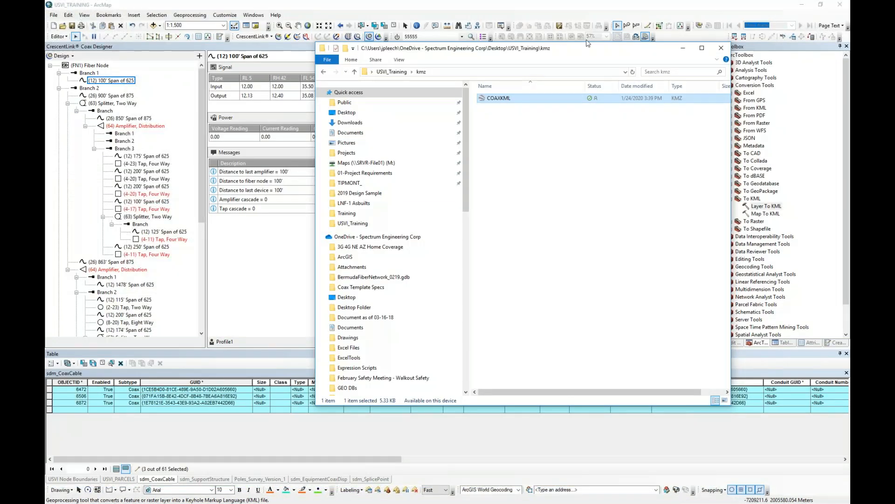
left_click(607, 8)
left_click_drag(503, 170, 593, 159)
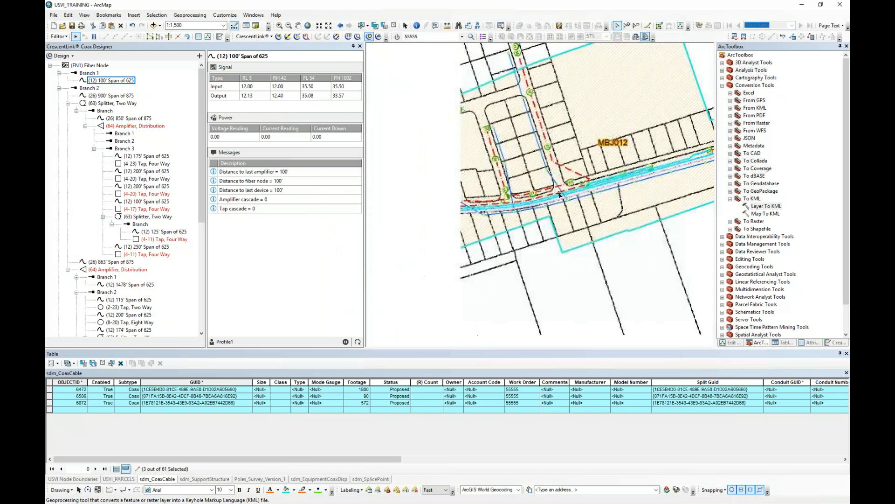
scroll(583, 195, "up", 1)
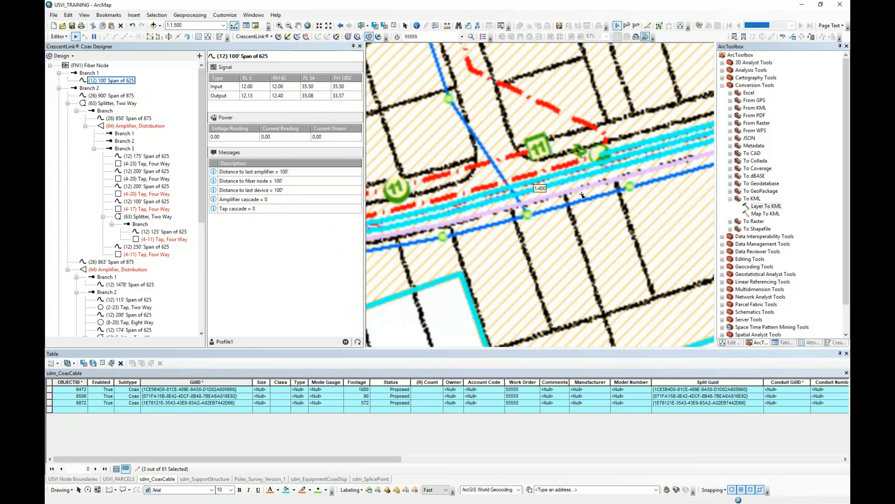
scroll(599, 172, "up", 1)
left_click_drag(599, 172, 505, 190)
scroll(505, 191, "down", 1)
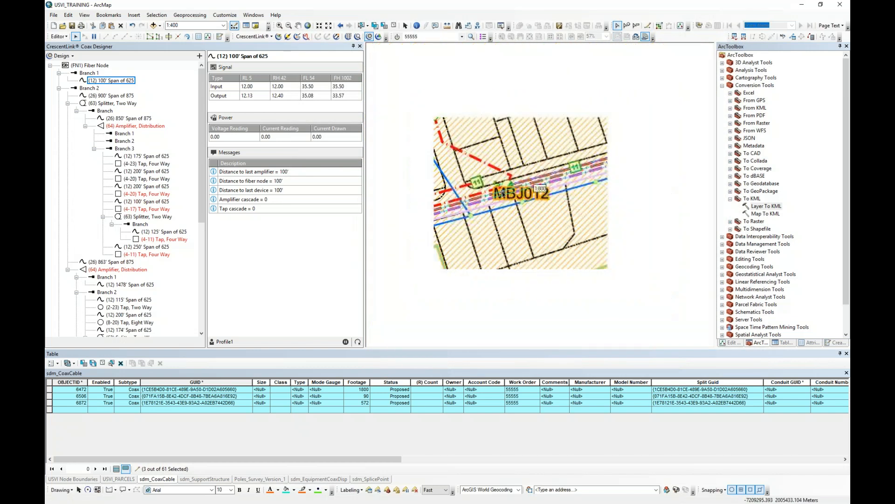
left_click_drag(461, 220, 528, 187)
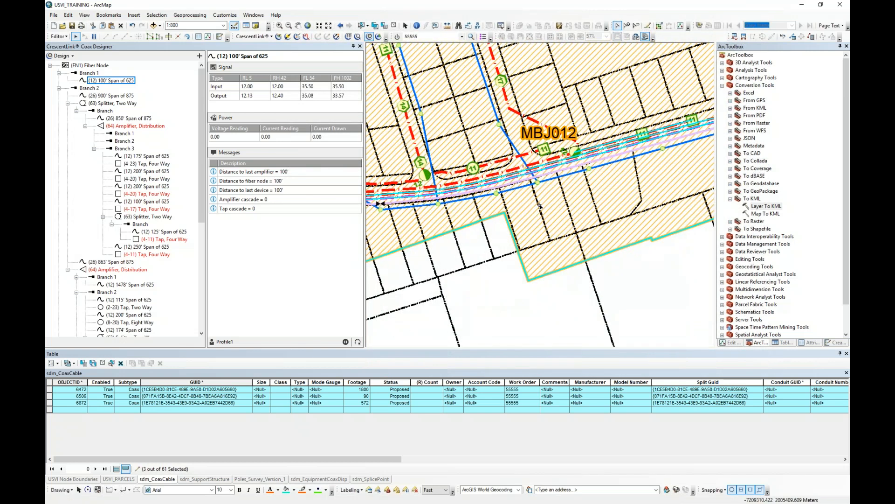
scroll(540, 198, "up", 1)
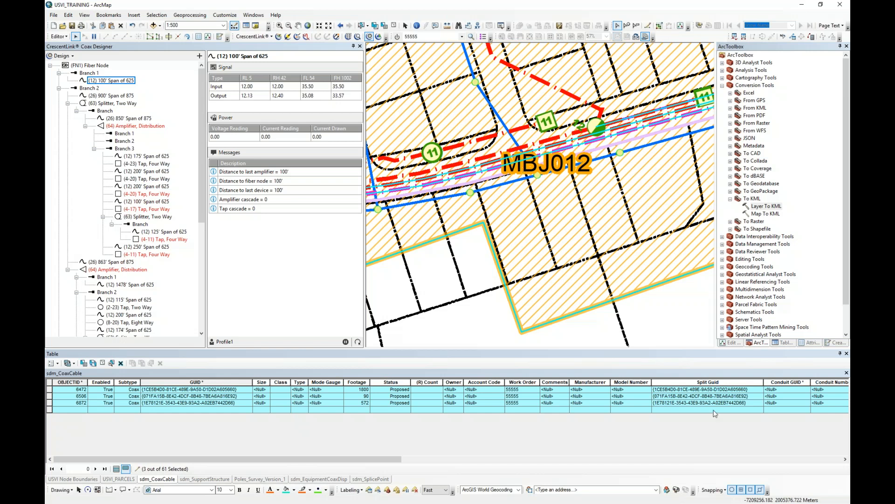
List the layers by drawing order and search the Power pole symbol styles for GUY, previewing the guy symbols without applying one
left_click(785, 343)
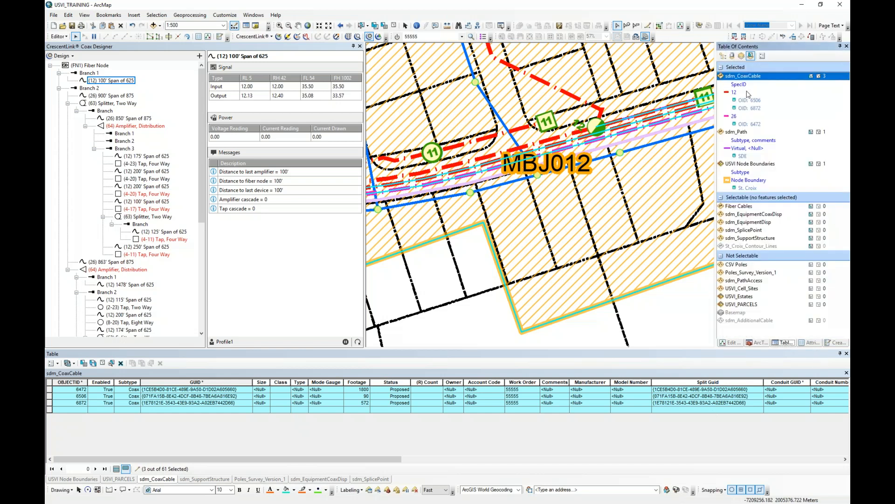
left_click(724, 56)
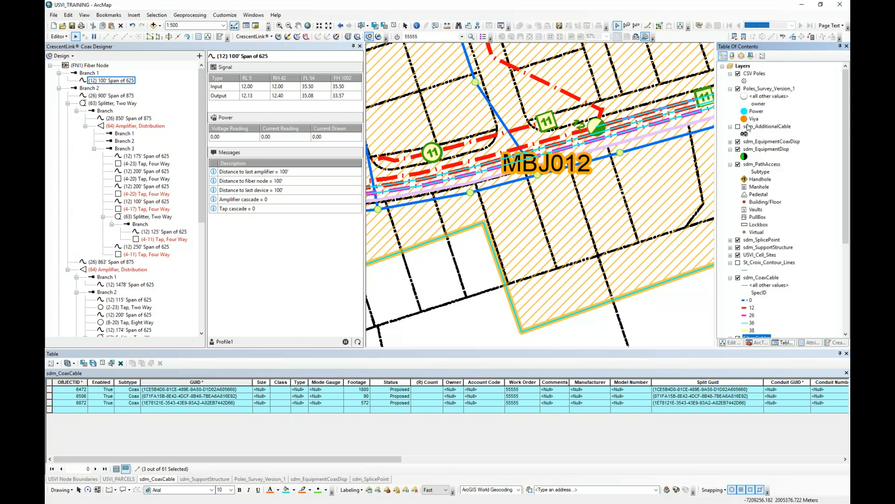
left_click(744, 111)
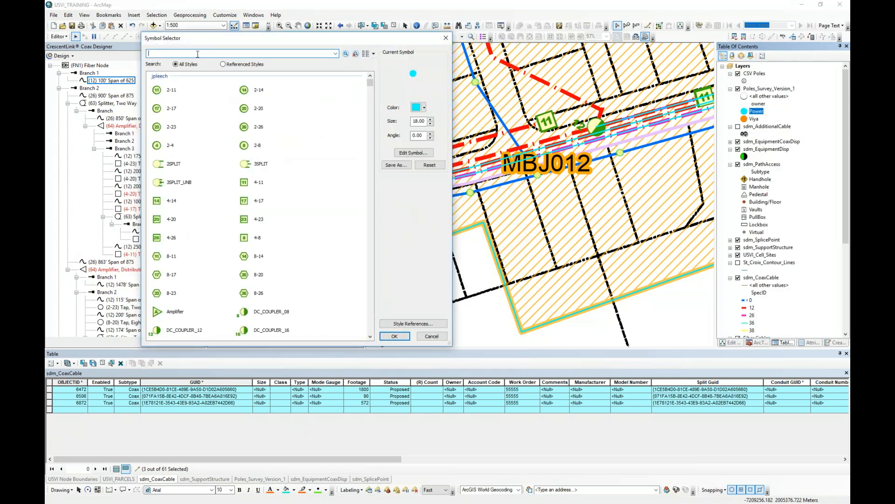
type("GUY")
key("Return")
left_click(189, 90)
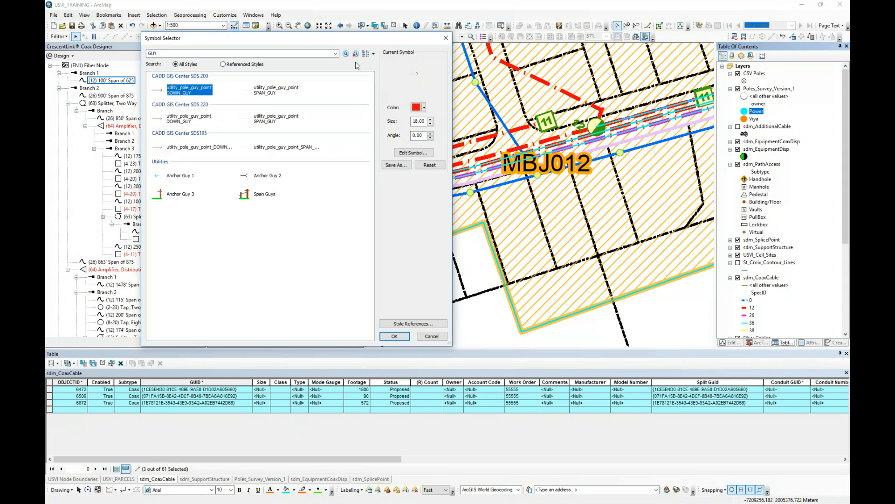
left_click_drag(359, 41, 439, 55)
left_click(323, 189)
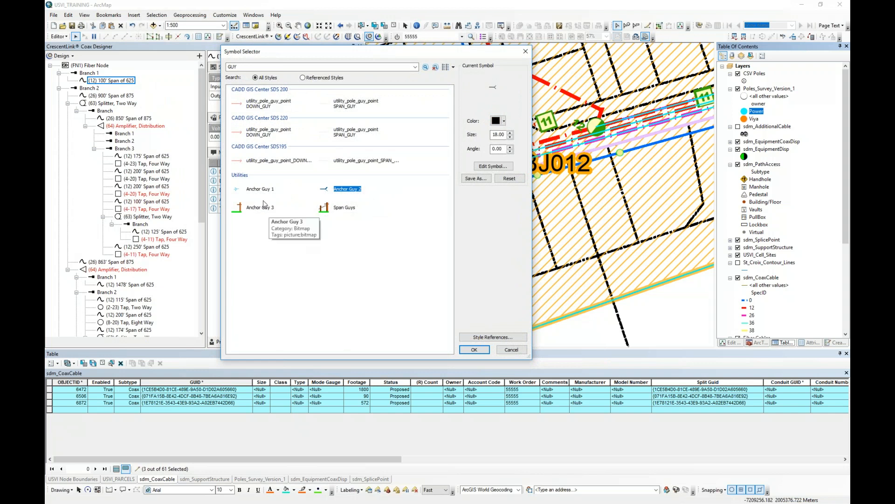
left_click(239, 190)
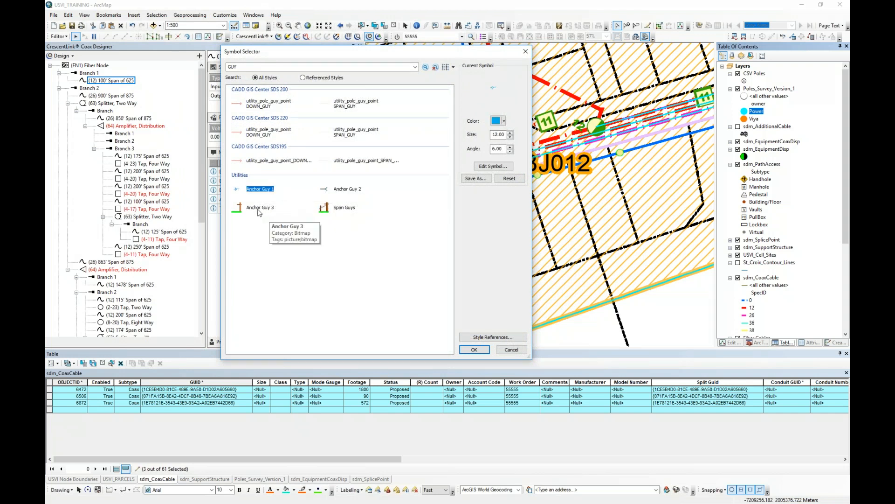
left_click(512, 349)
Turn on the sdm_AdditionalCable layer and inspect its symbol in the Symbol Selector without changing it
left_click(737, 126)
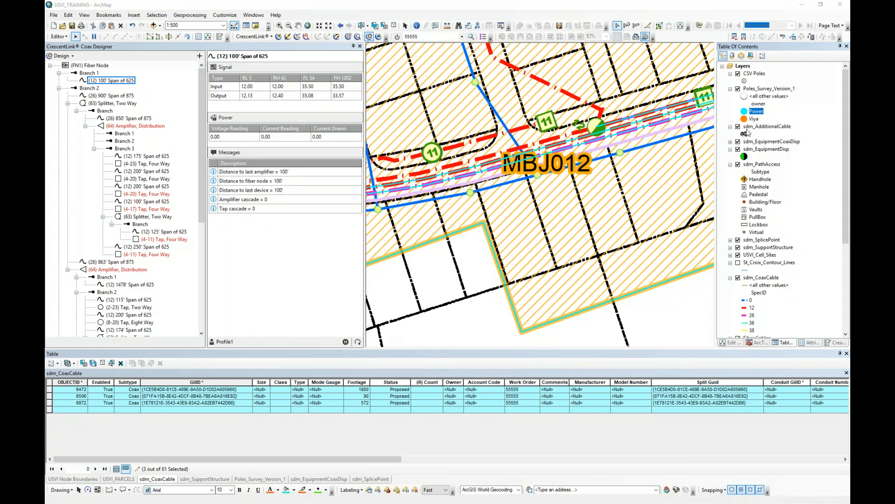
left_click(750, 134)
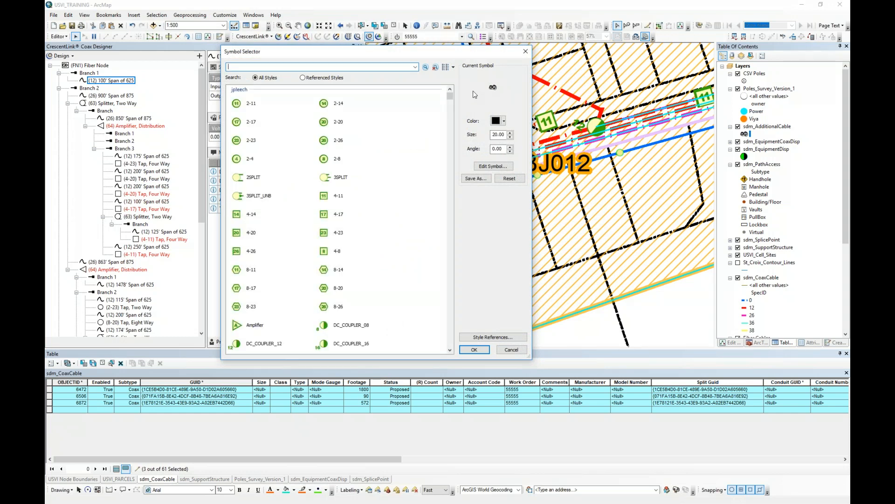
left_click_drag(392, 54, 437, 56)
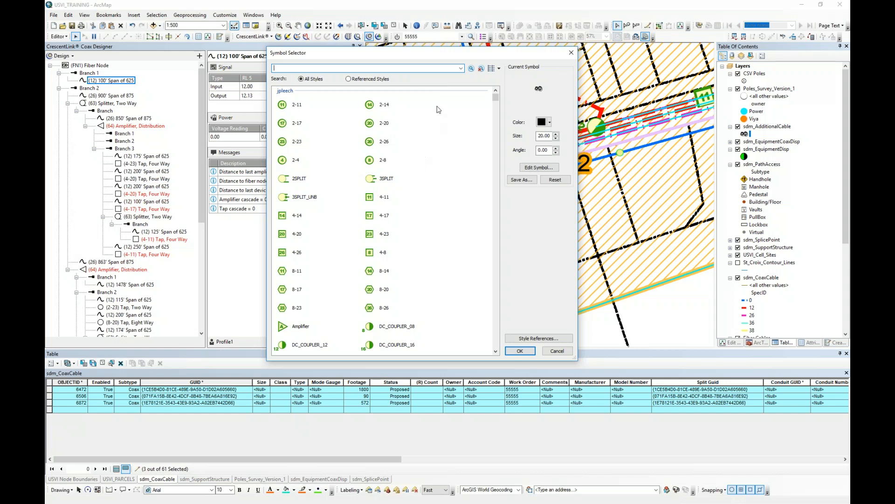
left_click_drag(468, 58, 448, 56)
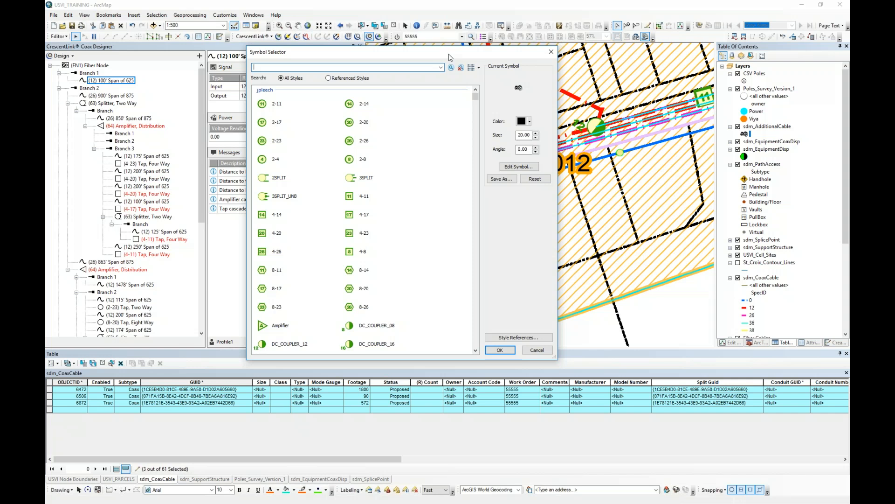
left_click_drag(449, 57, 434, 53)
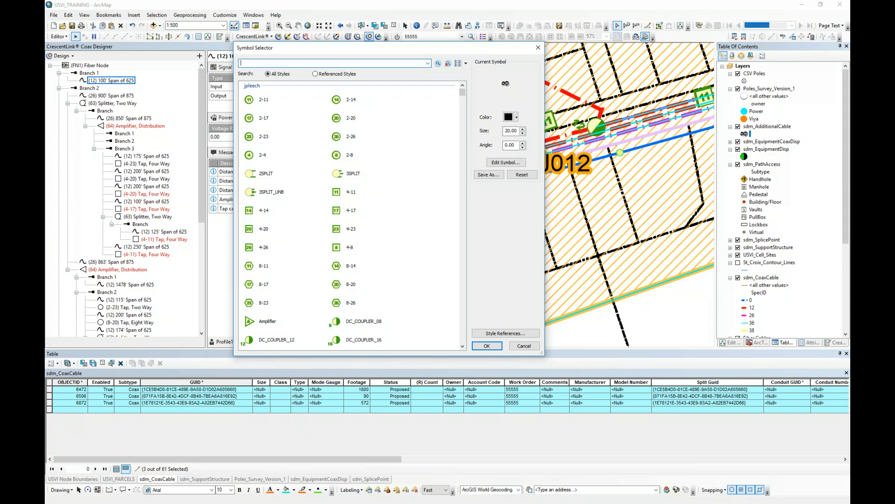
left_click(530, 348)
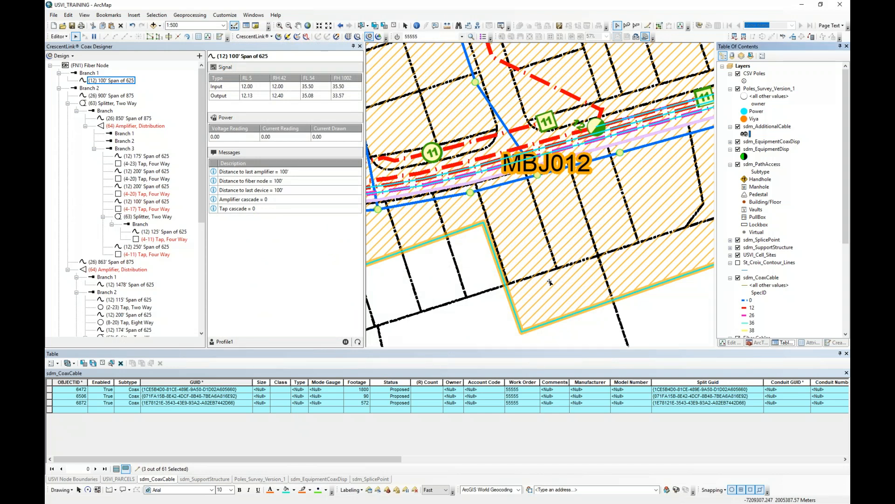
Split the fiber cable east of MBJ012, between the two parcel lines below the handhole symbols, and select each half to check the cut
left_click_drag(563, 182, 582, 251)
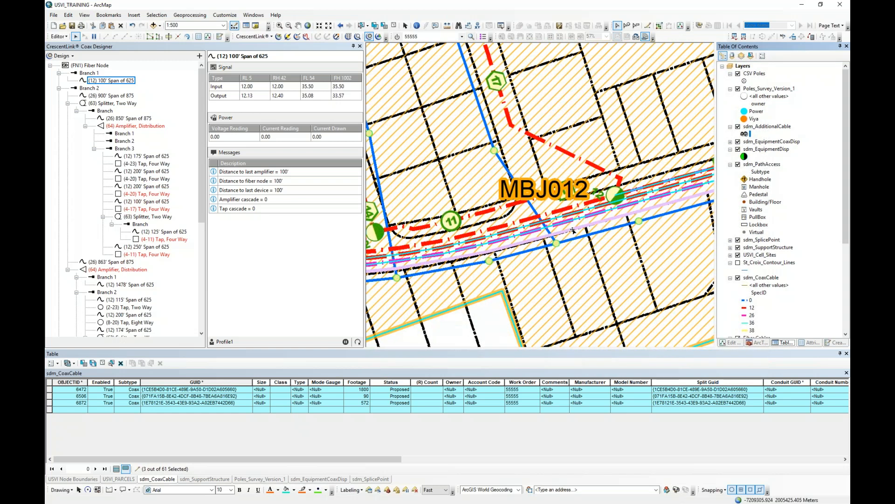
scroll(568, 219, "down", 1)
scroll(568, 219, "down", 1)
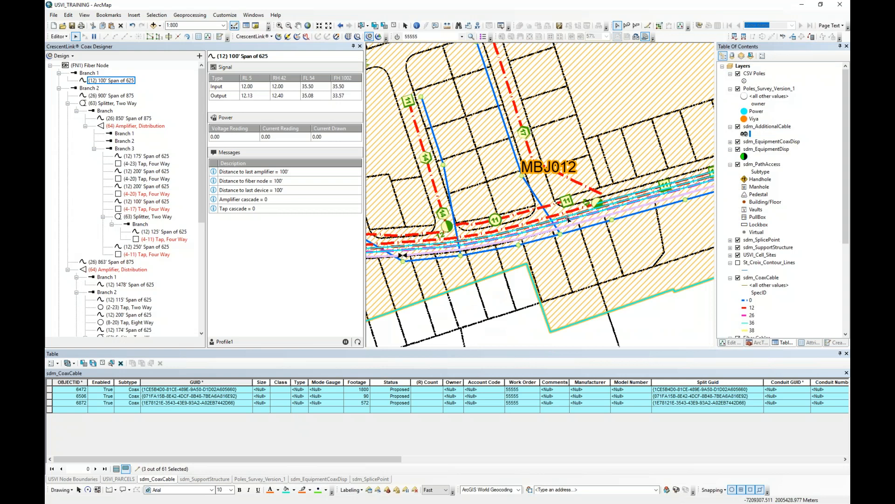
scroll(568, 219, "down", 2)
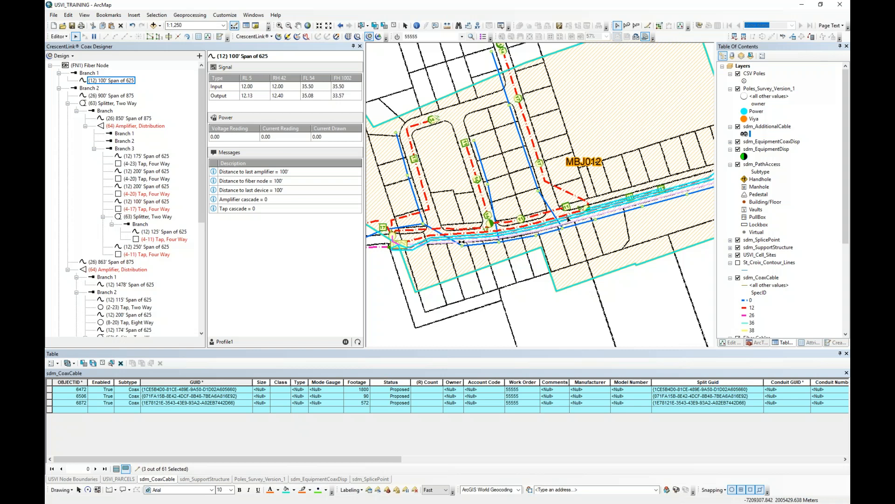
left_click_drag(681, 142, 527, 183)
left_click_drag(699, 187, 514, 178)
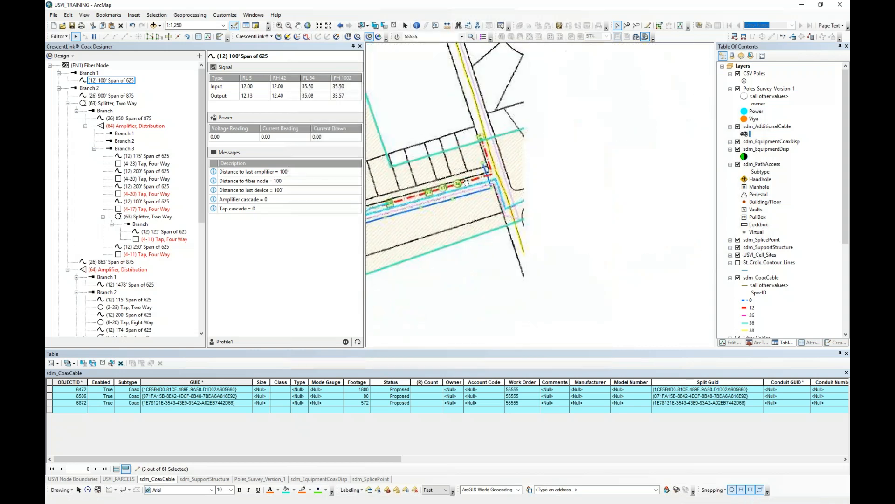
left_click_drag(702, 144, 537, 177)
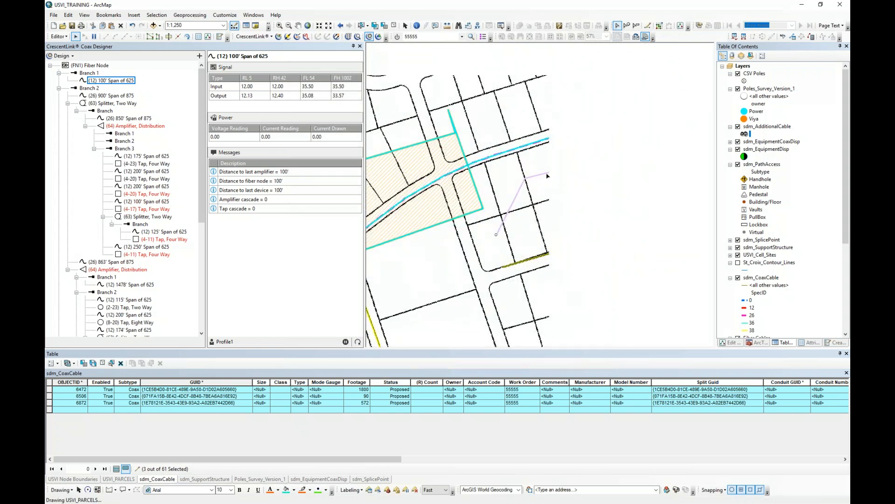
scroll(632, 153, "up", 4)
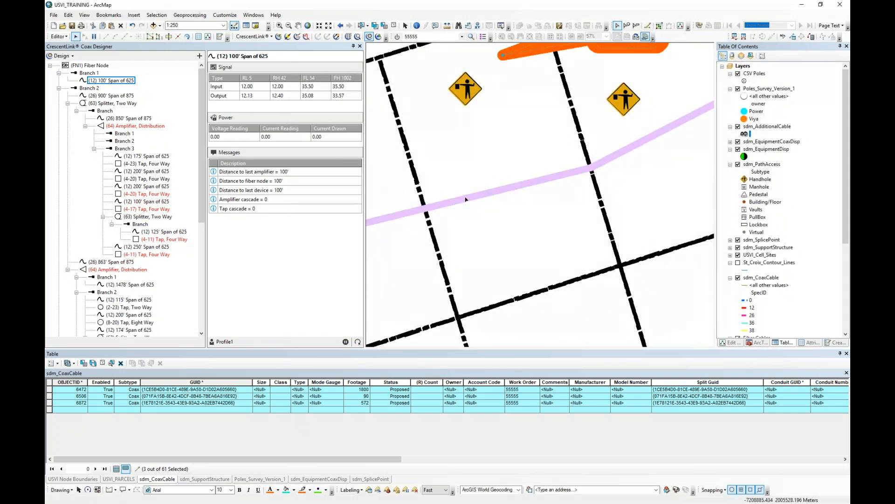
left_click(479, 198)
right_click(479, 199)
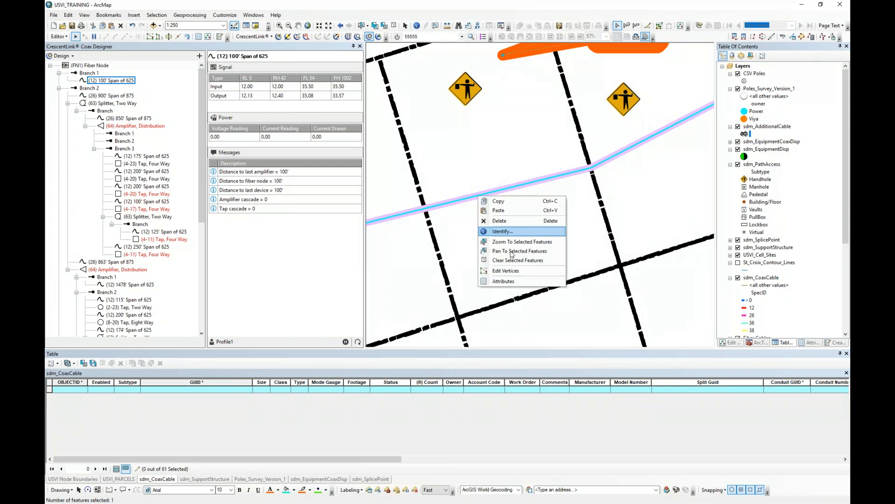
left_click(526, 271)
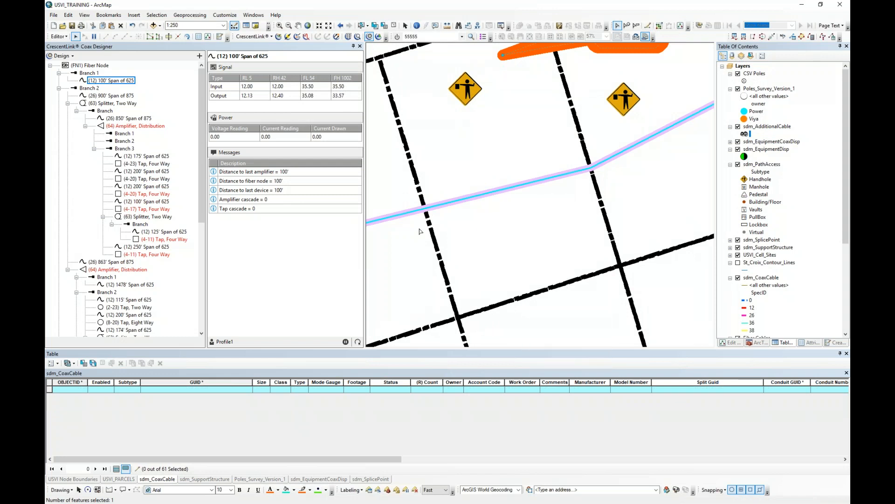
left_click(178, 38)
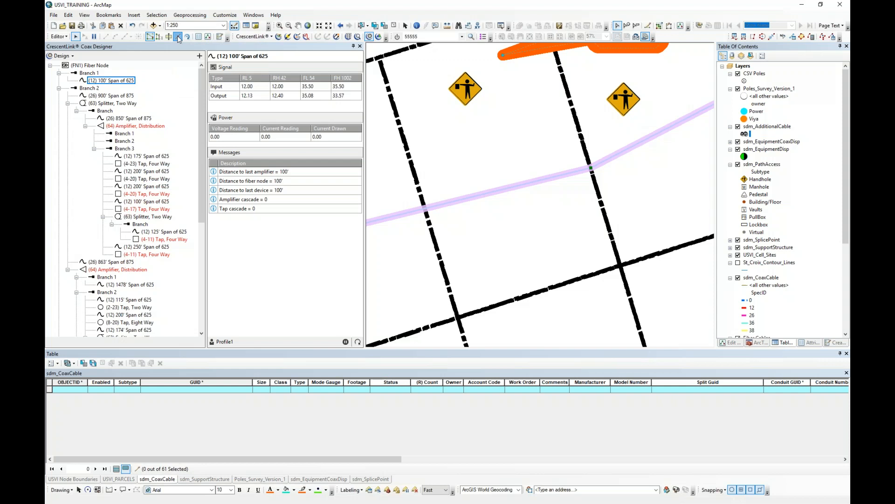
left_click(519, 186)
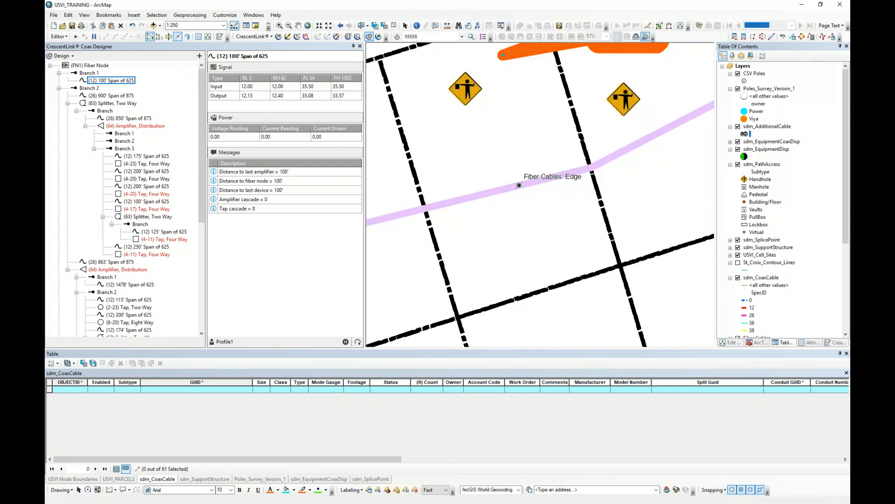
left_click(76, 37)
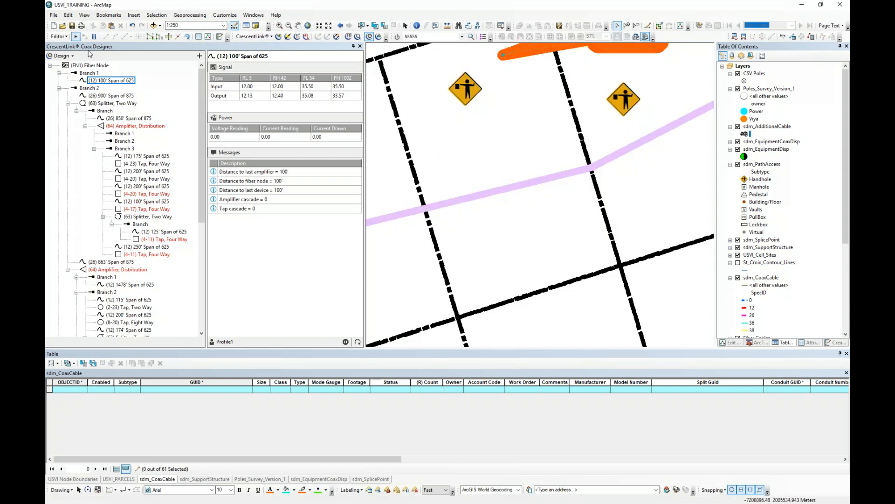
left_click(466, 198)
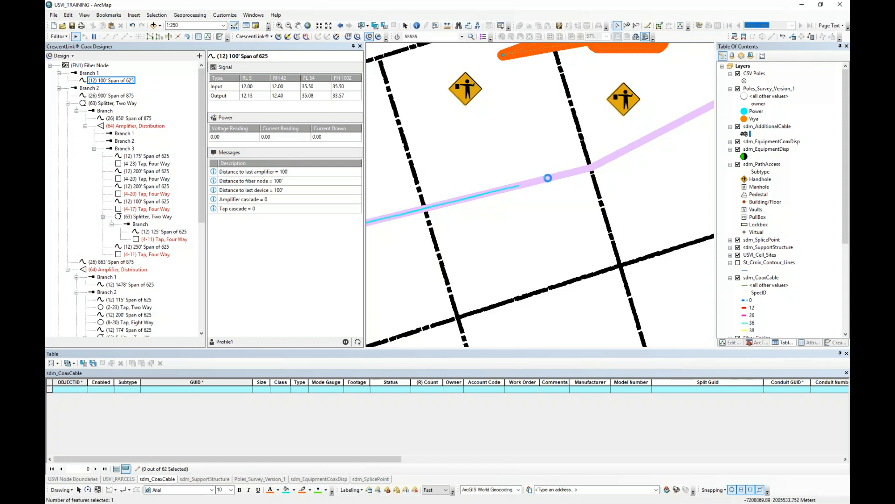
scroll(548, 178, "up", 2)
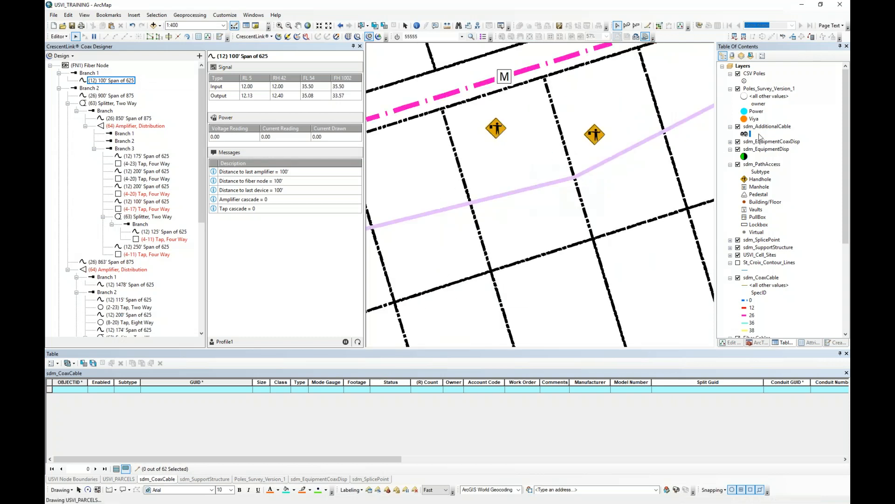
Expand the sdm_SplicePoint layer's legend and place a Splice point on the fiber cable endpoint where the cable was split
scroll(759, 137, "down", 2)
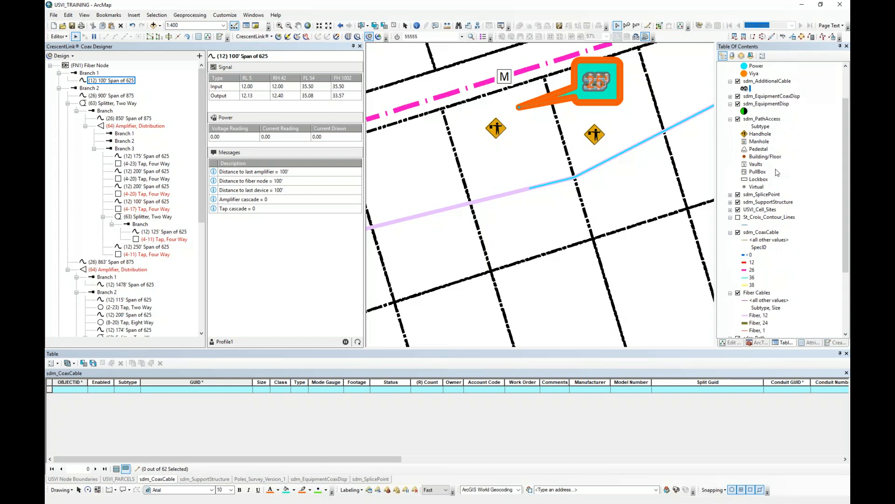
scroll(777, 172, "up", 2)
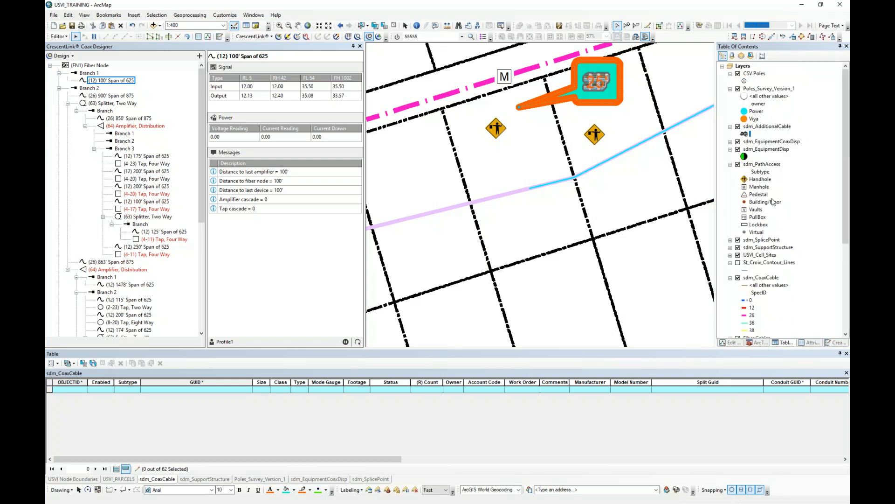
scroll(773, 202, "down", 1)
left_click(730, 218)
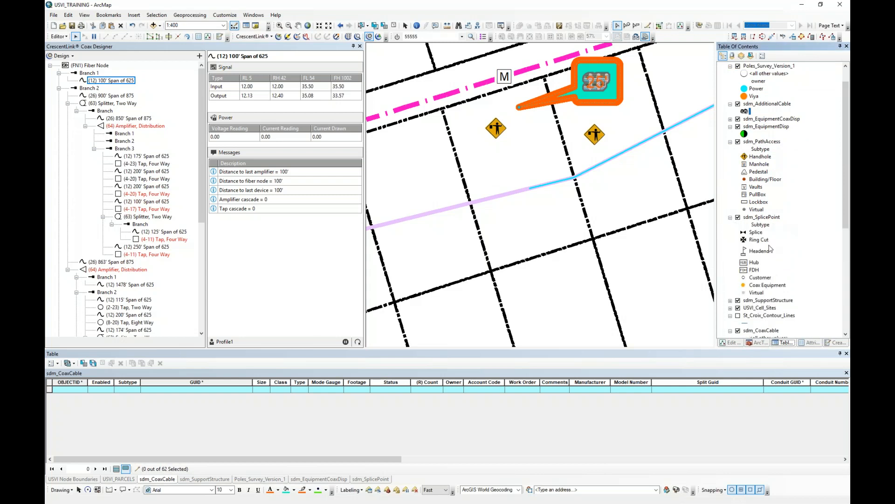
left_click(755, 233)
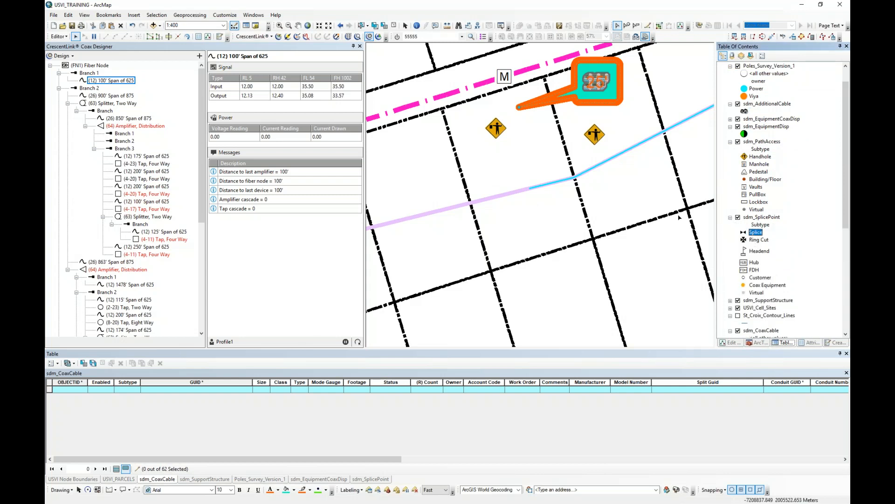
left_click(834, 342)
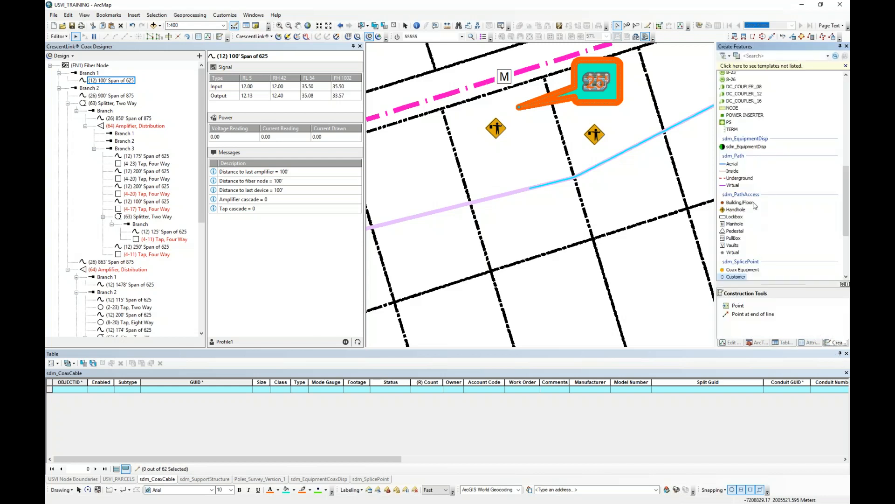
scroll(748, 193, "down", 3)
left_click(736, 203)
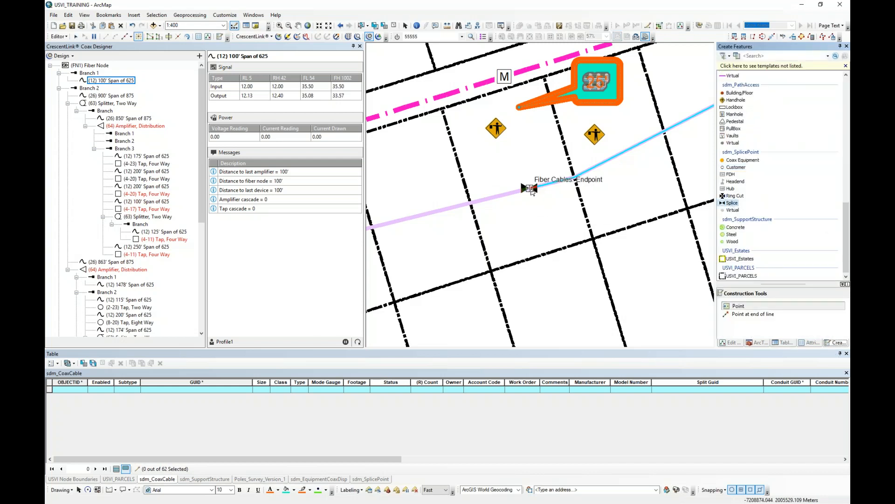
left_click(530, 188)
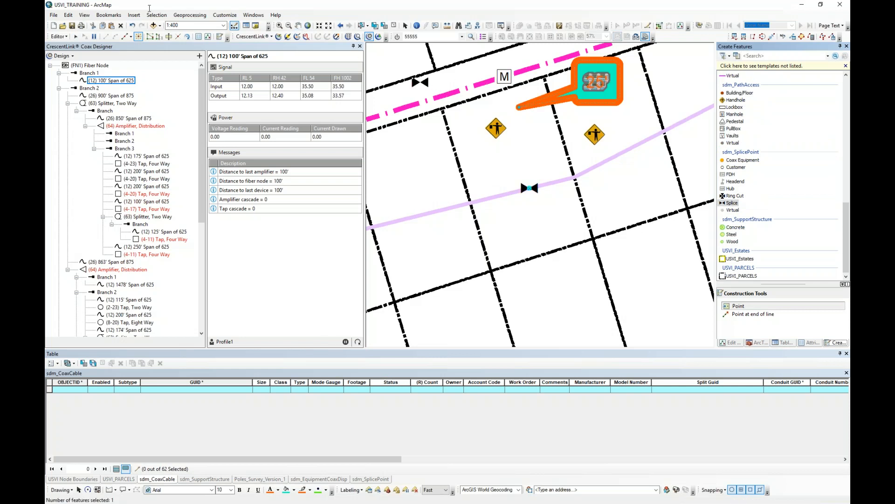
left_click(75, 36)
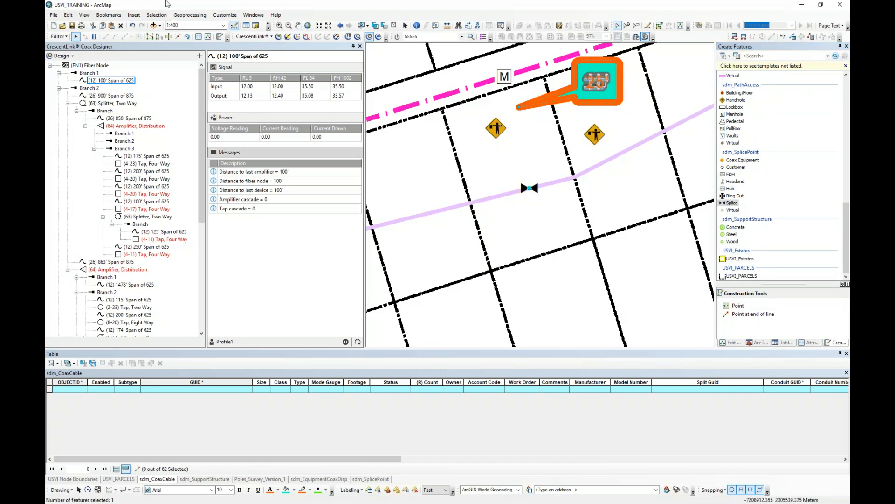
Open the Connector for the two fiber cable segments at the splice and review the fiber pairing without applying any connections
left_click(289, 37)
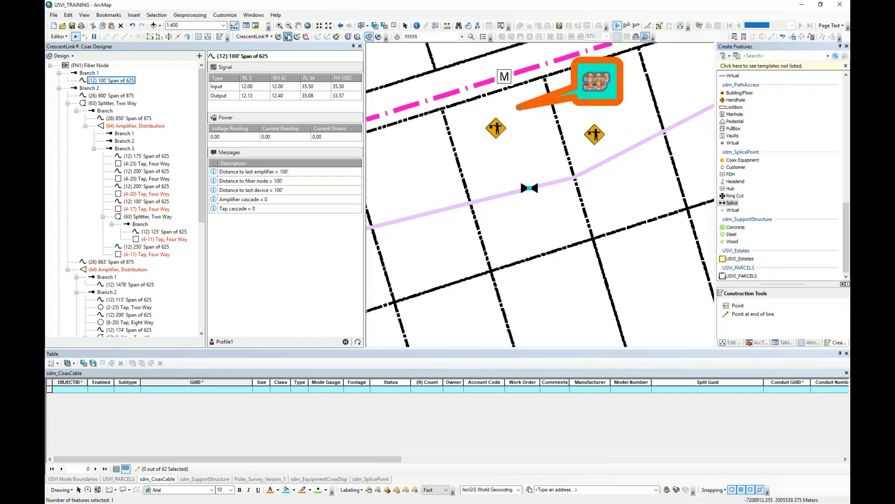
left_click(491, 198)
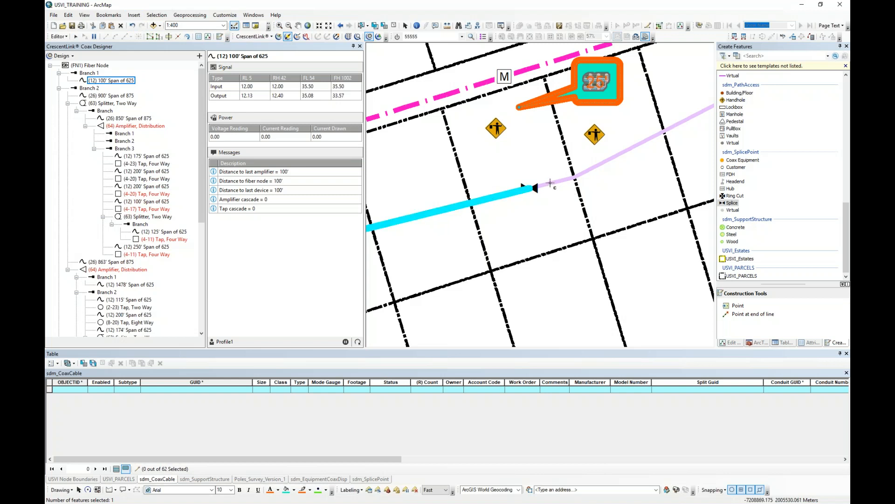
left_click(551, 182)
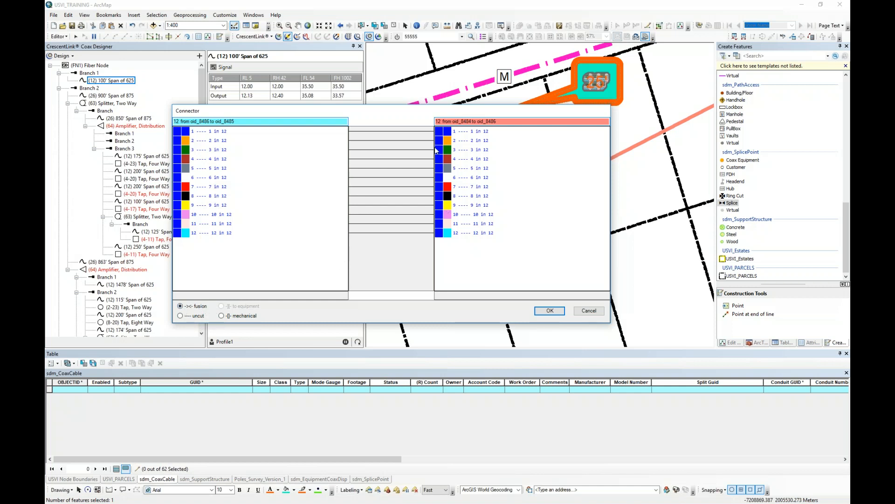
left_click_drag(418, 123, 365, 110)
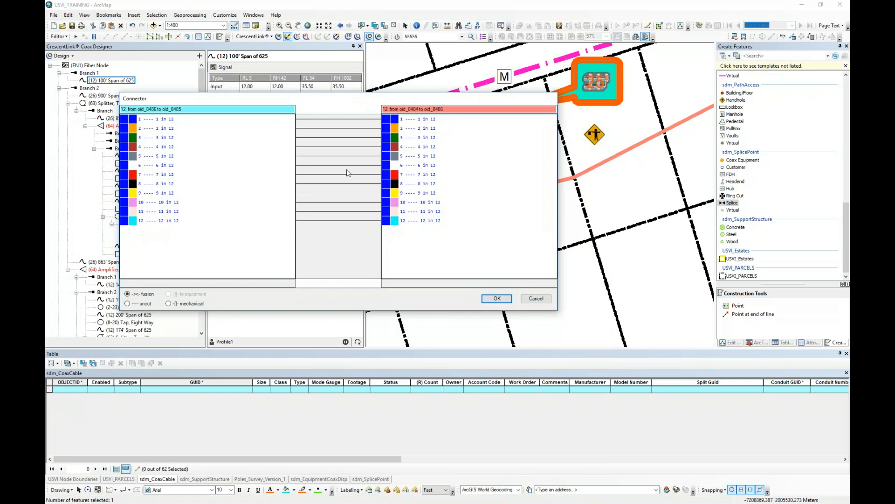
left_click(535, 300)
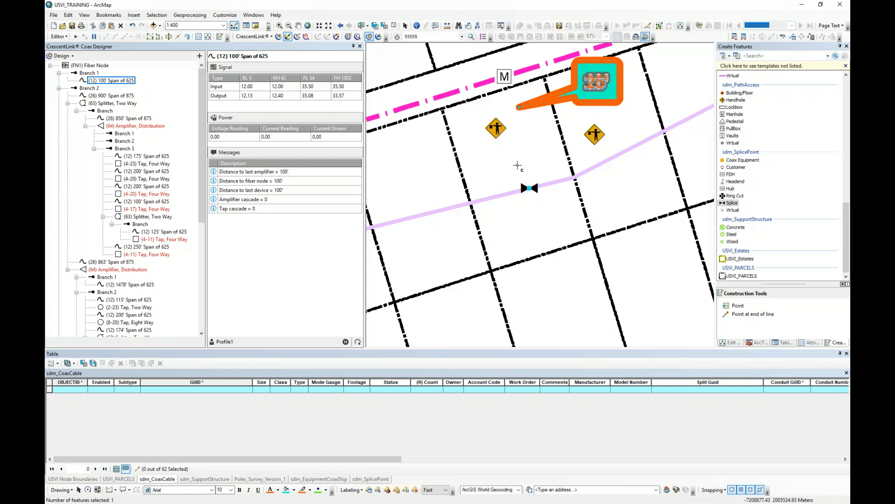
Place an sdm_AdditionalCable point on the fiber cable just east of the splice
scroll(783, 195, "up", 10)
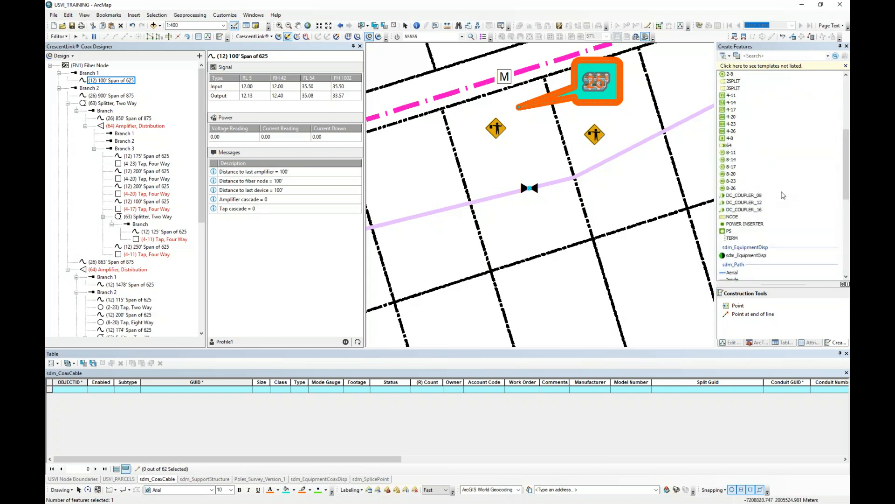
left_click(750, 115)
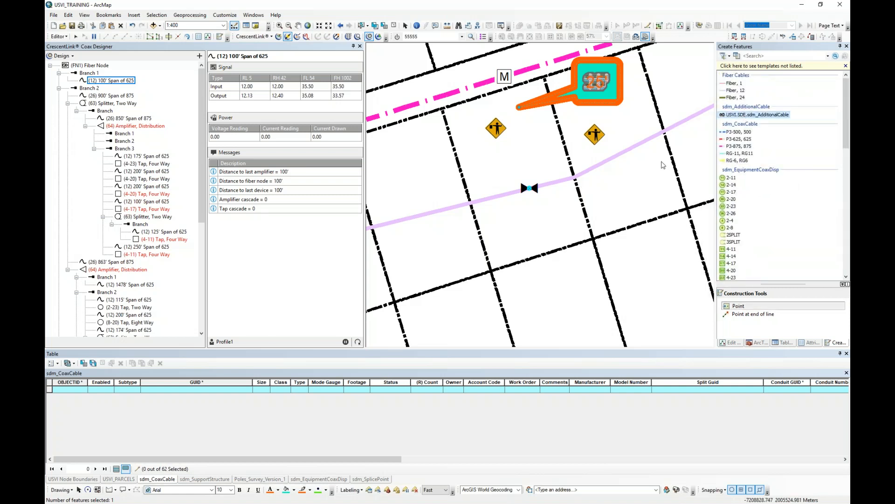
left_click(558, 182)
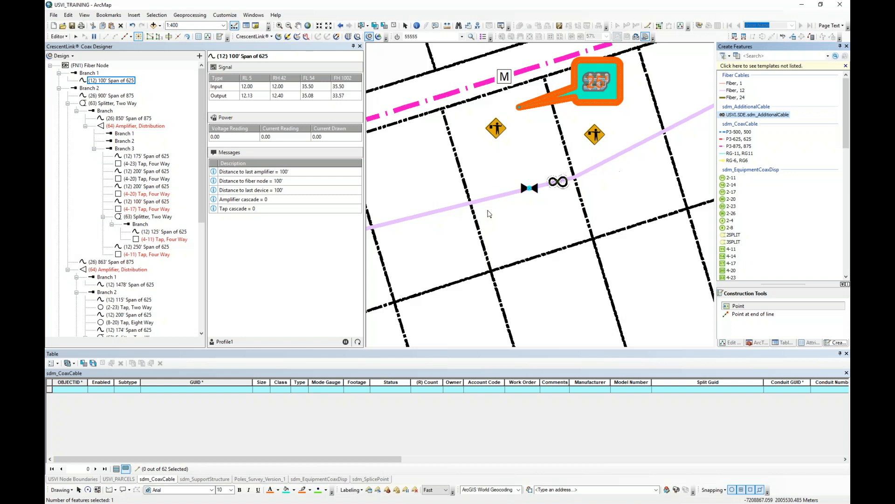
Place a second sdm_AdditionalCable point on the fiber cable just west of the splice
left_click(497, 197)
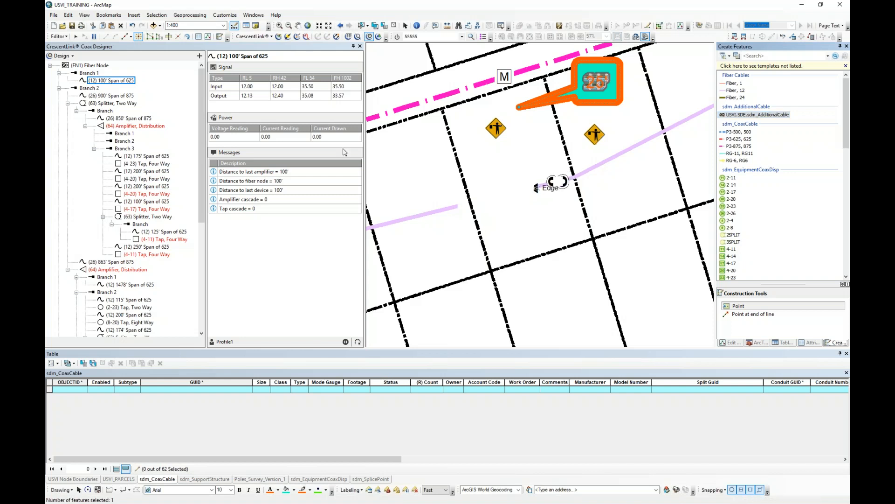
left_click(75, 36)
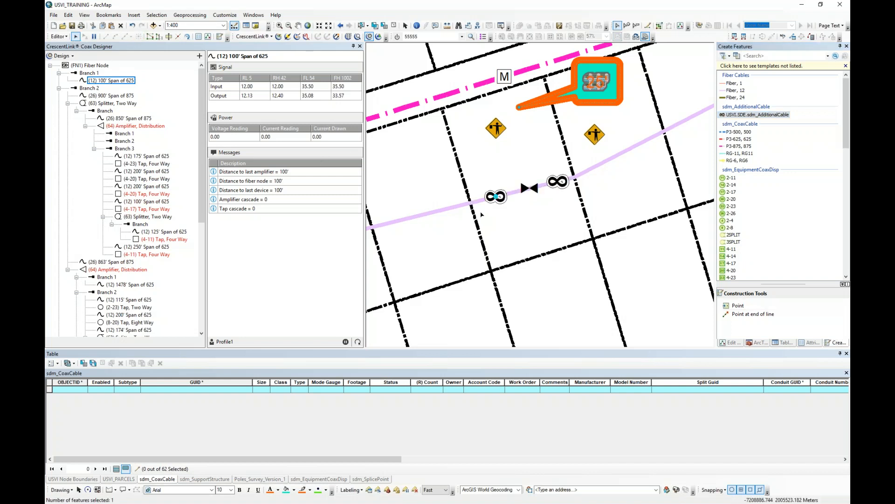
scroll(537, 199, "up", 2)
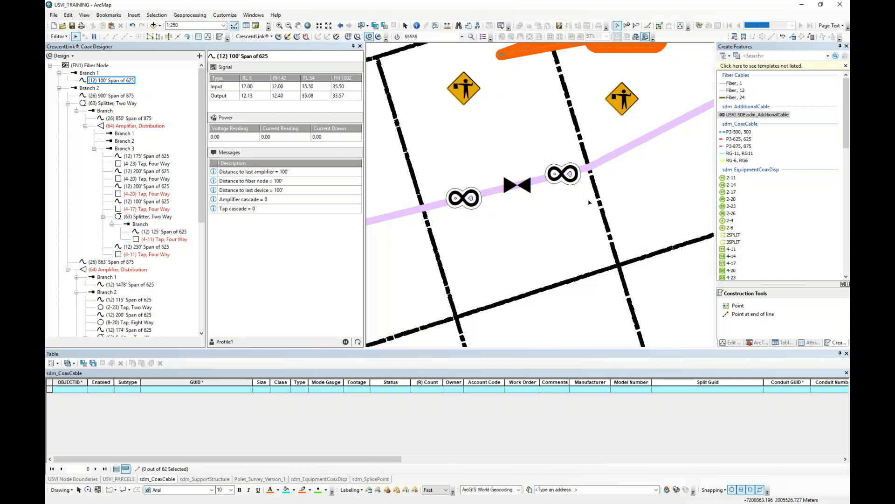
Select both fiber cable segments with the splice, load the western cable into the CrescentLink Network Manager, and trace its Fiber 2
left_click(565, 175)
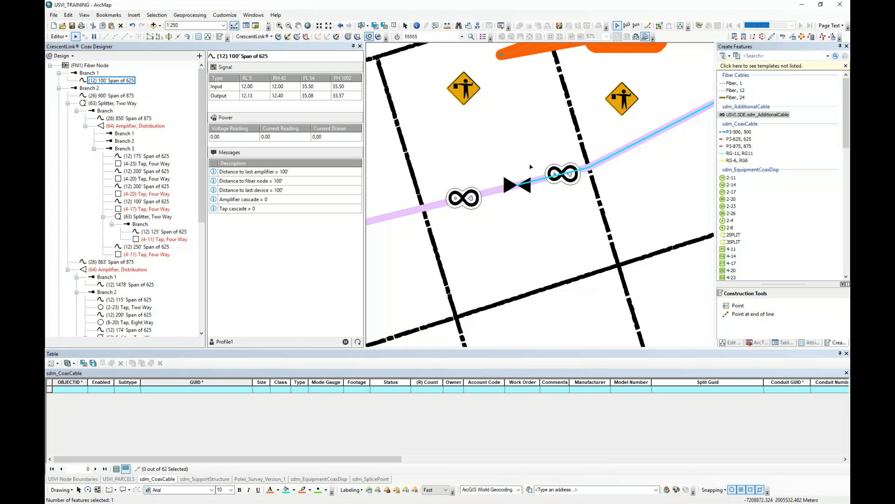
left_click_drag(423, 146, 628, 241)
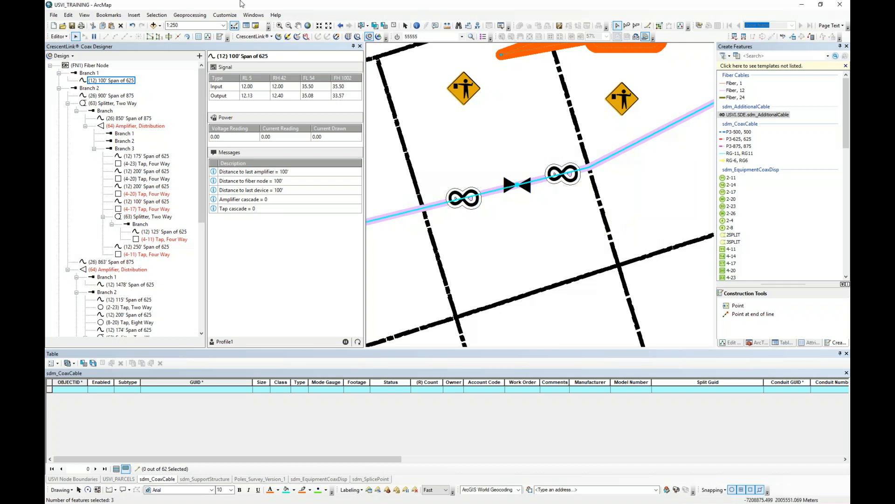
left_click(278, 36)
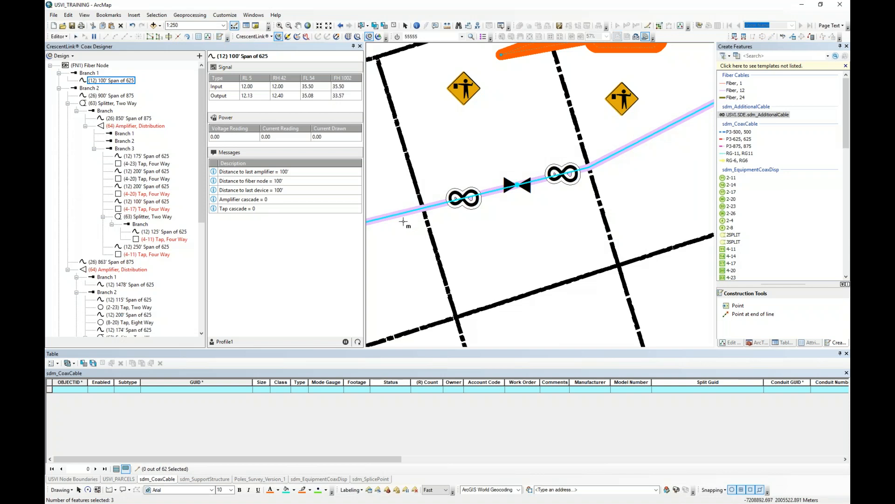
left_click(402, 216)
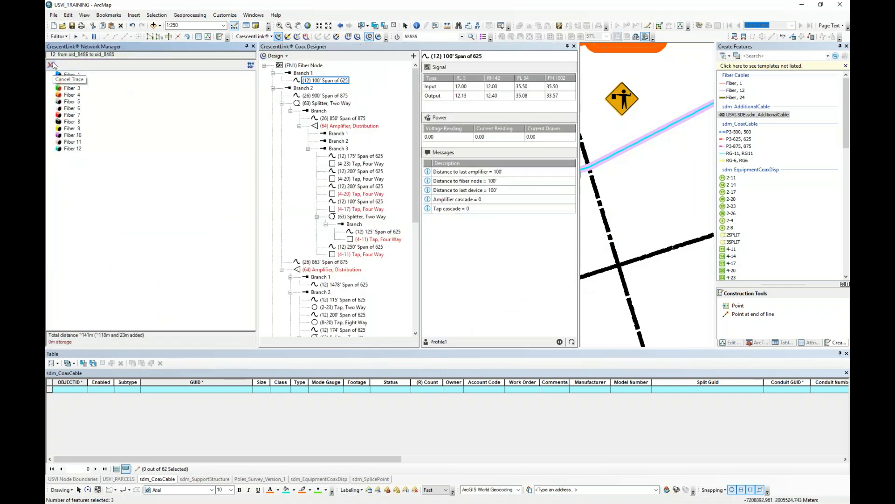
left_click(76, 82)
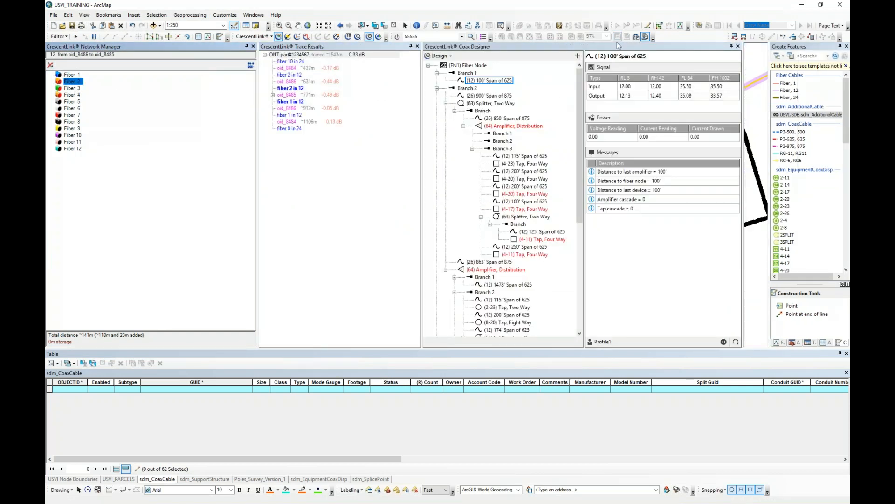
Close the Coax Designer and inspect the highlighted trace route east of MBJ012 and around the splice
left_click(738, 46)
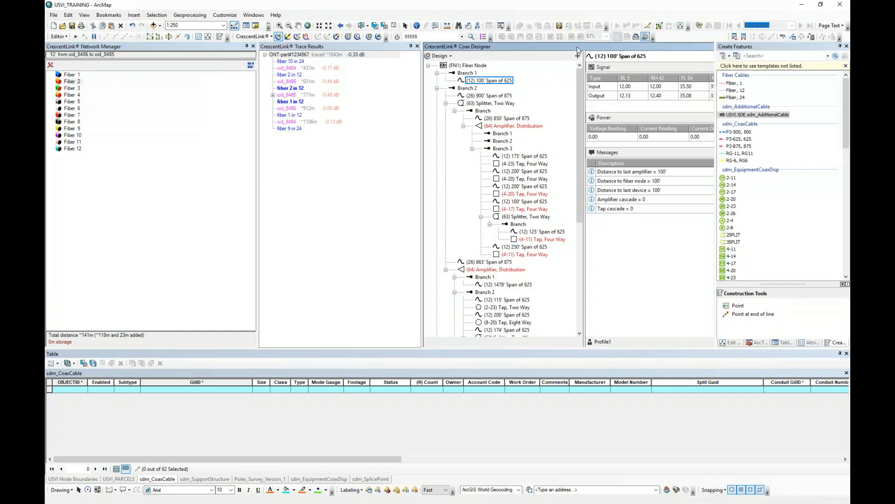
left_click_drag(564, 156, 709, 153)
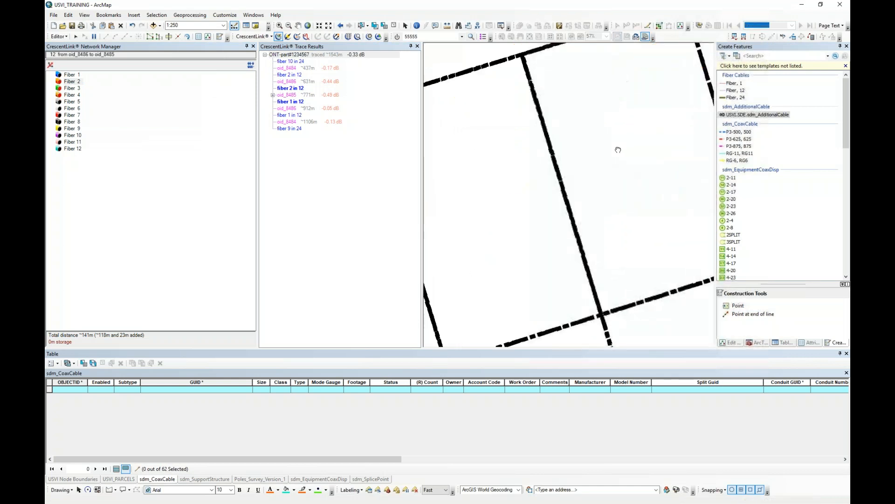
left_click_drag(597, 169, 528, 143)
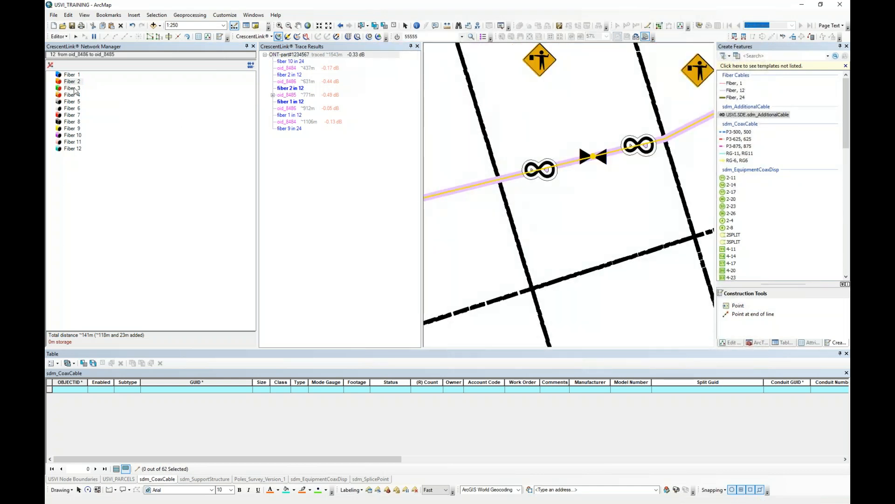
scroll(511, 182, "down", 2)
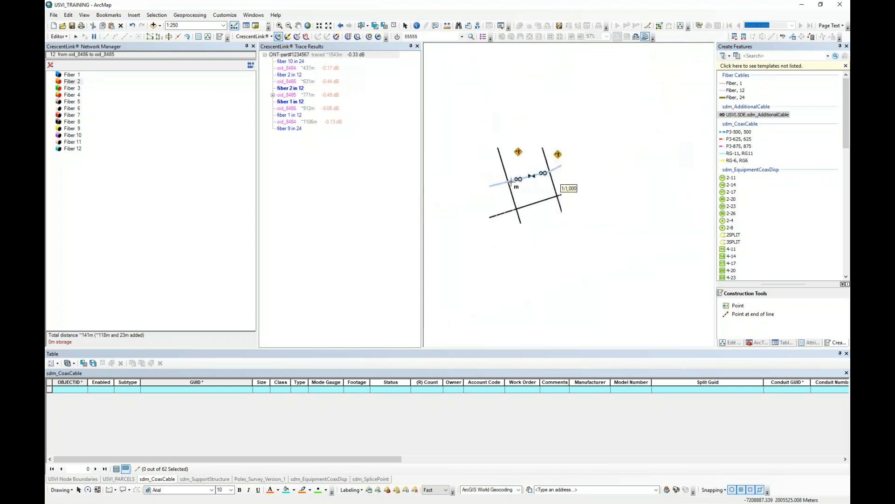
left_click_drag(511, 181, 619, 168)
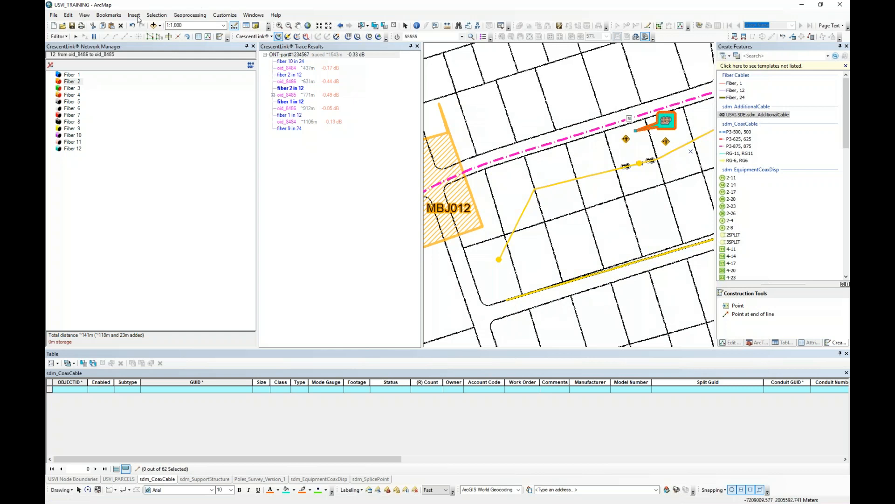
left_click(75, 36)
scroll(641, 166, "down", 4)
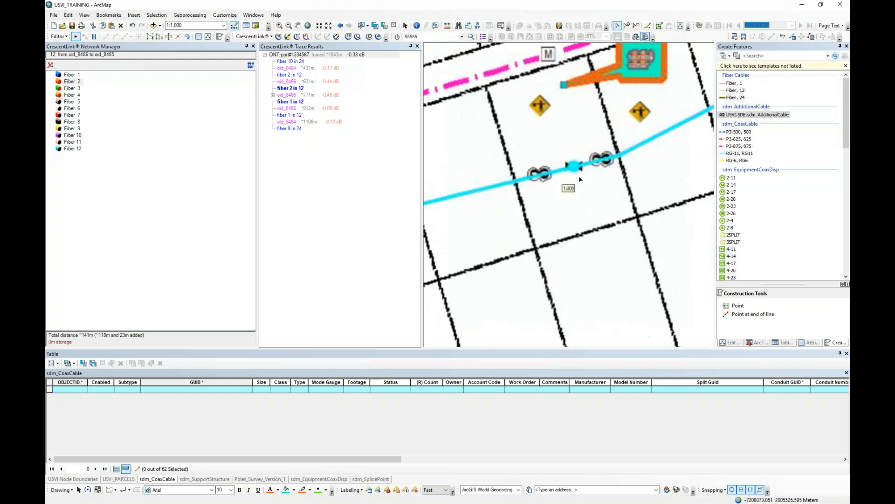
scroll(580, 179, "down", 2)
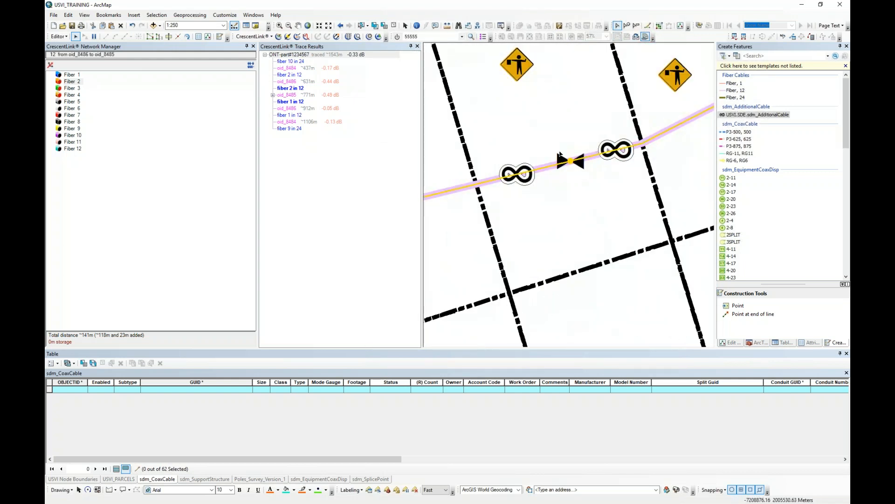
Review the CrescentLink Fiber Loss Multipliers settings and leave them without making changes
left_click(270, 37)
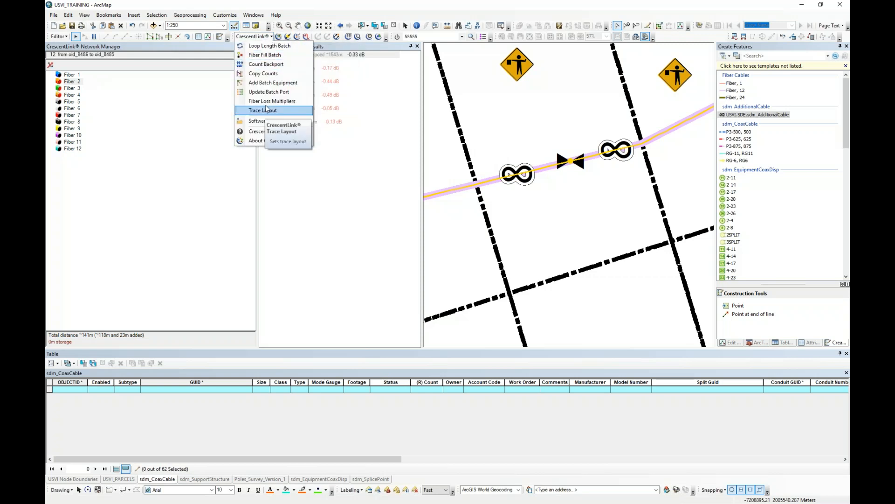
left_click(266, 101)
left_click_drag(445, 211, 342, 139)
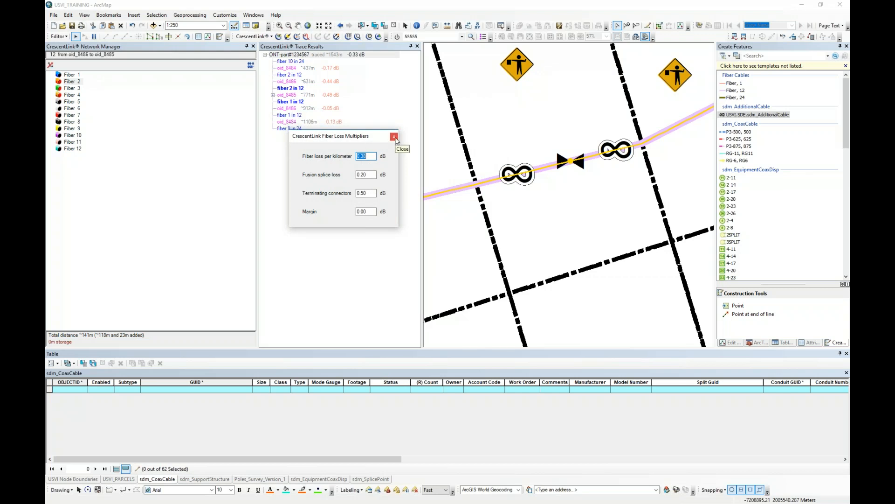
left_click(394, 137)
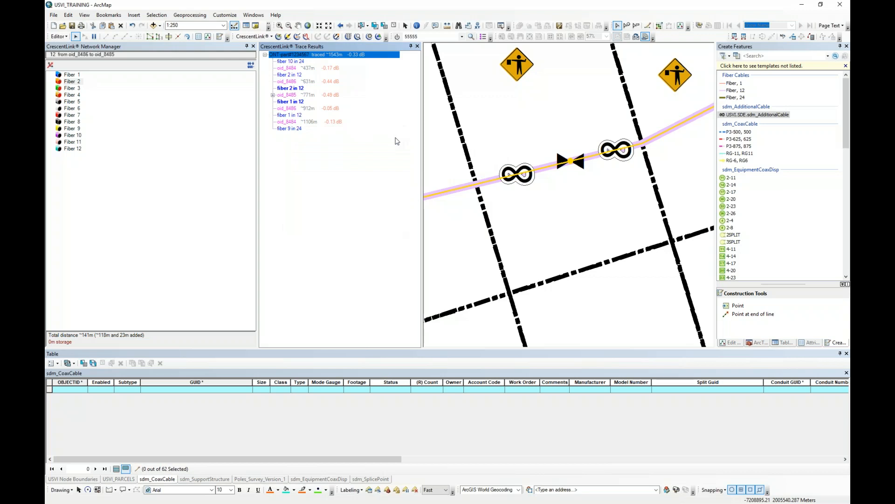
Open the CrescentLink Loop Length Batch to read its description, and cancel it without running the sweep
left_click(271, 36)
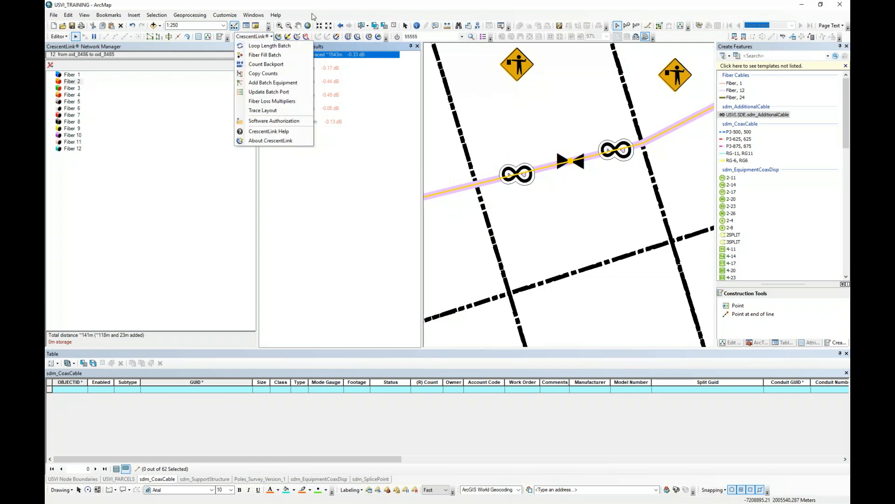
left_click(315, 10)
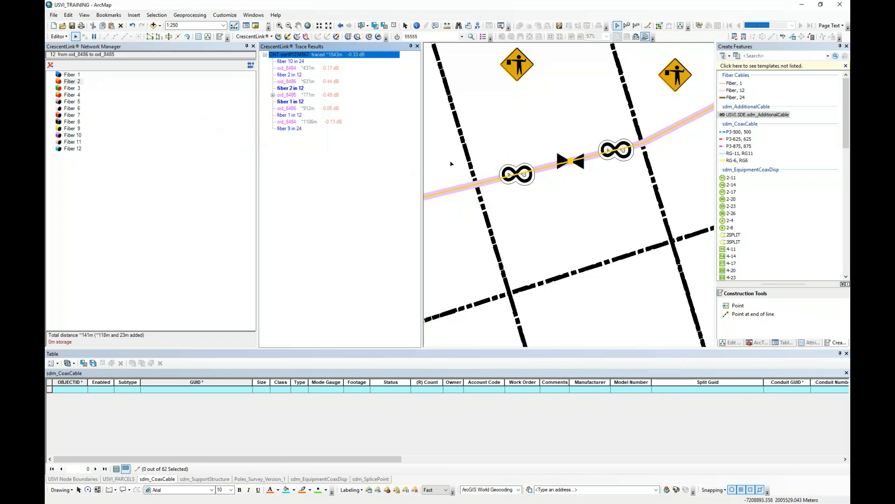
left_click(256, 36)
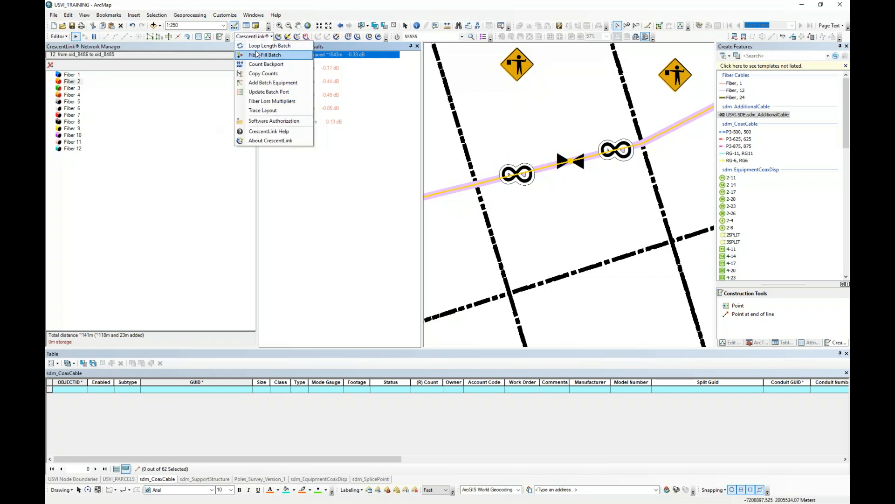
left_click(256, 54)
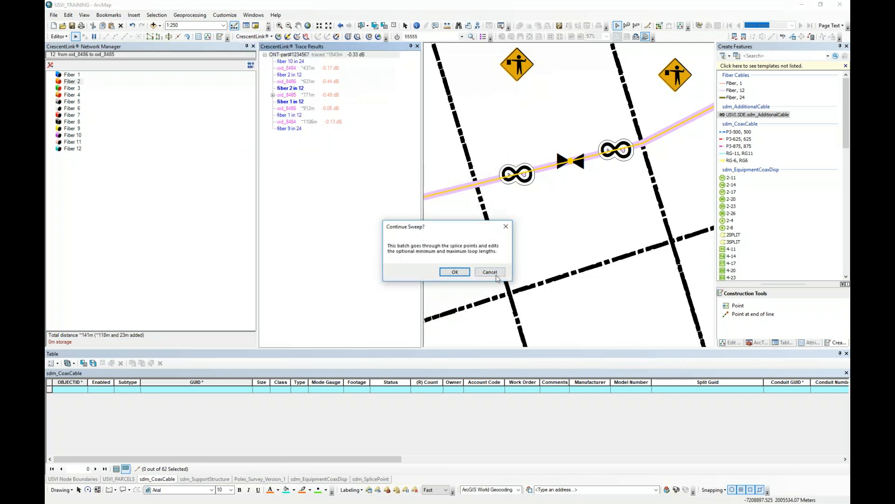
left_click(479, 273)
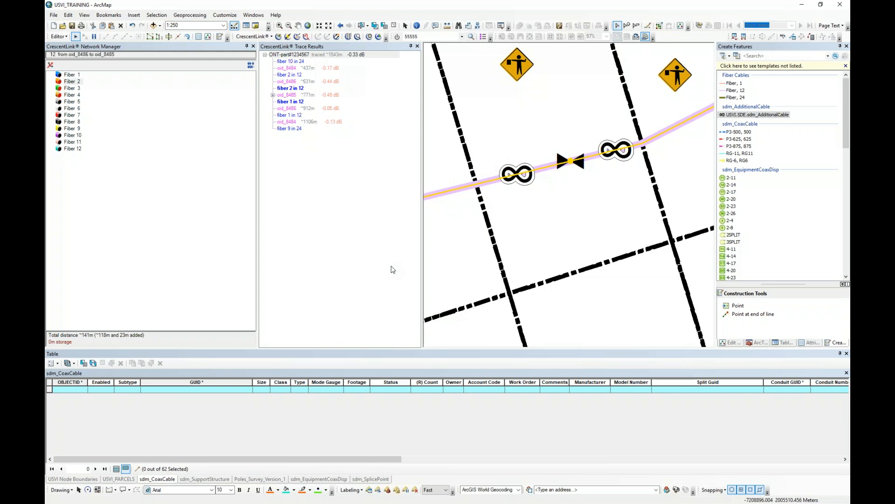
Make the sdm_AdditionalCable layer selectable in the map's layer list
left_click(810, 342)
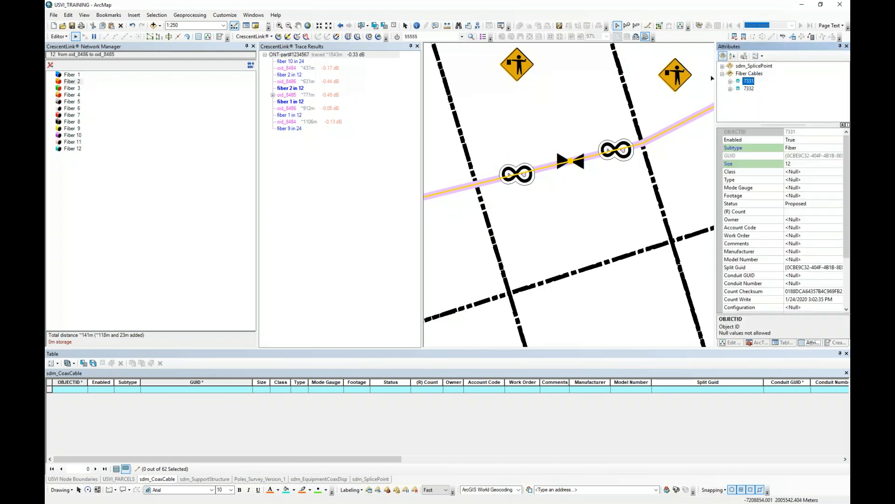
left_click_drag(465, 129, 691, 217)
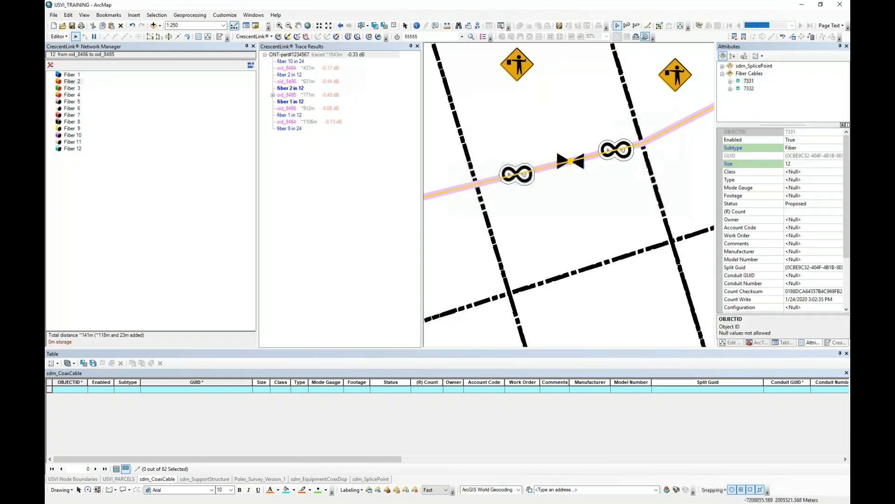
left_click(785, 342)
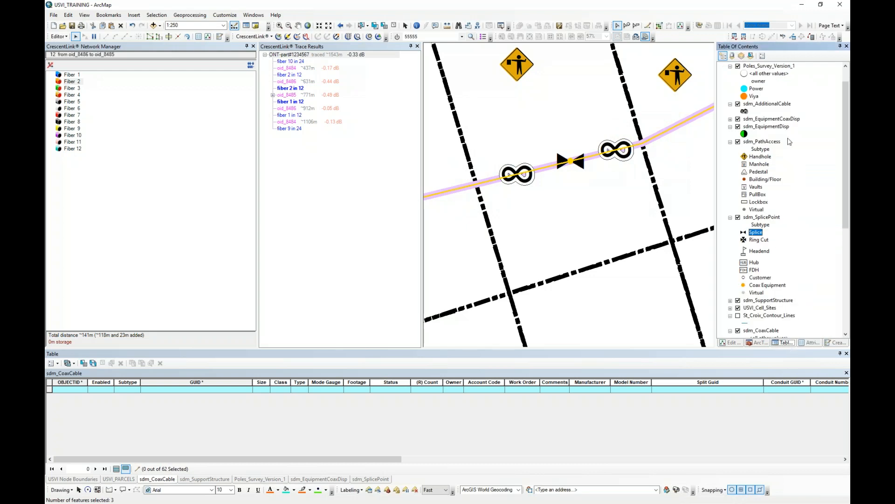
left_click(751, 55)
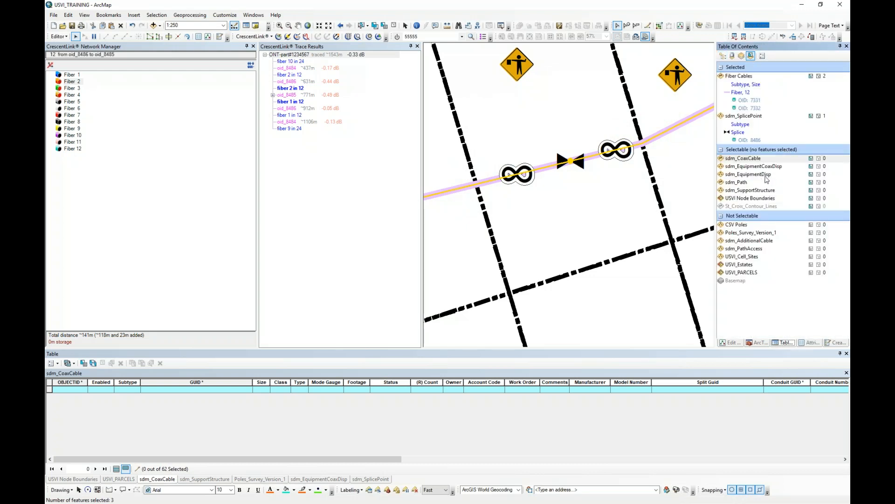
left_click(812, 240)
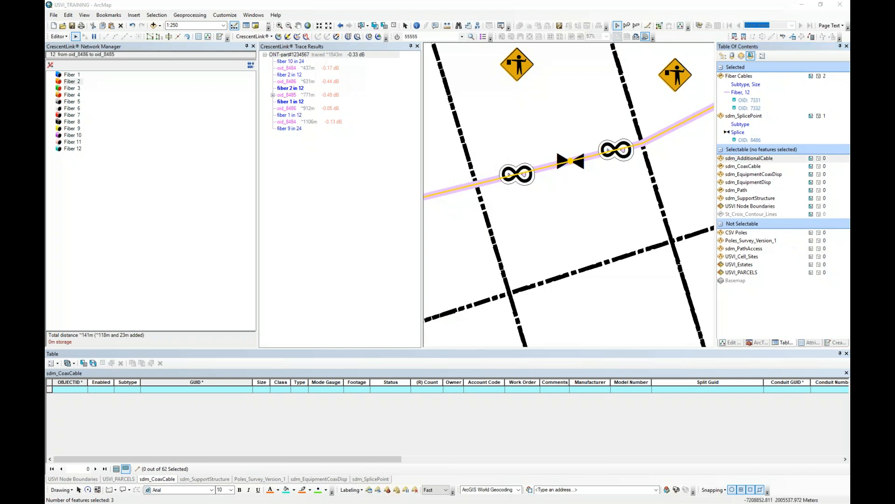
Select both slack symbols together with the splice and fiber cables, and show the attributes of sdm_AdditionalCable feature 422
left_click(723, 56)
left_click_drag(461, 120, 655, 220)
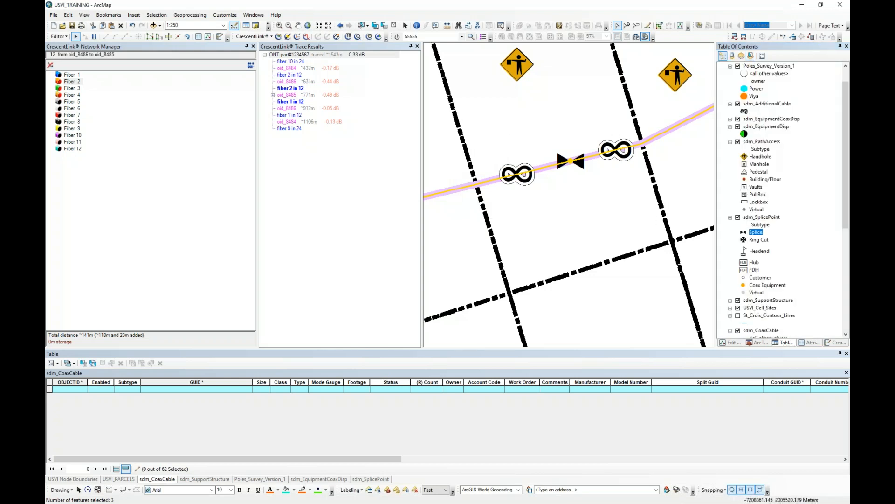
left_click(752, 57)
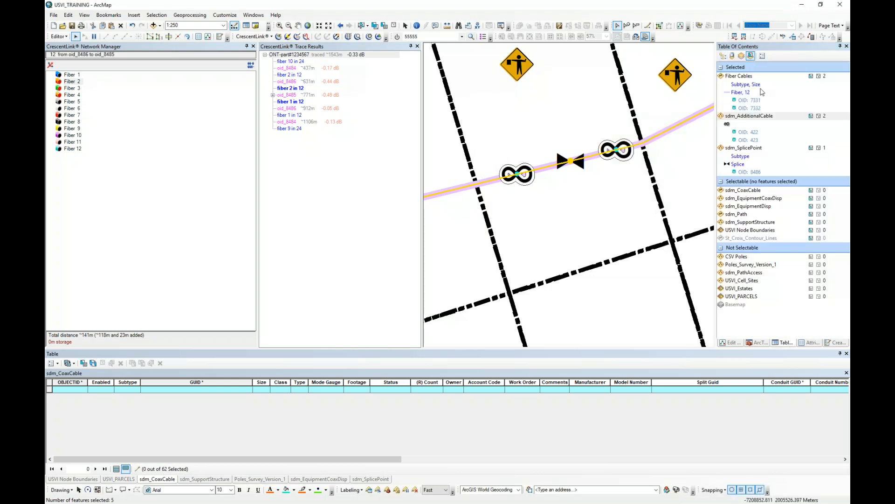
left_click(811, 344)
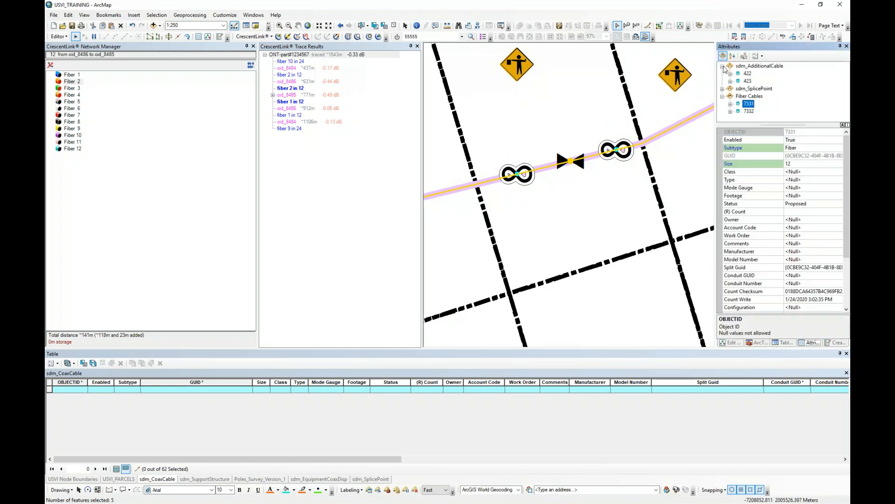
left_click(748, 74)
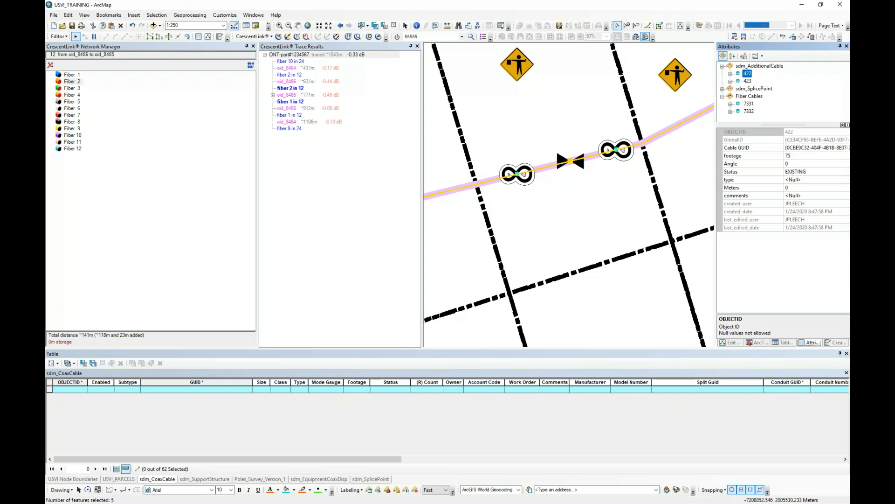
Browse the ArcToolbox toolboxes and expand Parcel Fabric Tools to view its toolsets
left_click(760, 343)
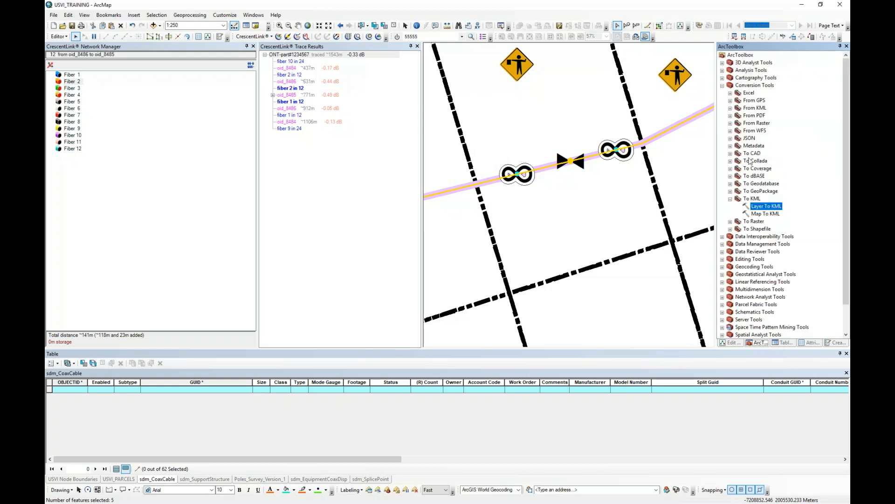
scroll(751, 152, "down", 1)
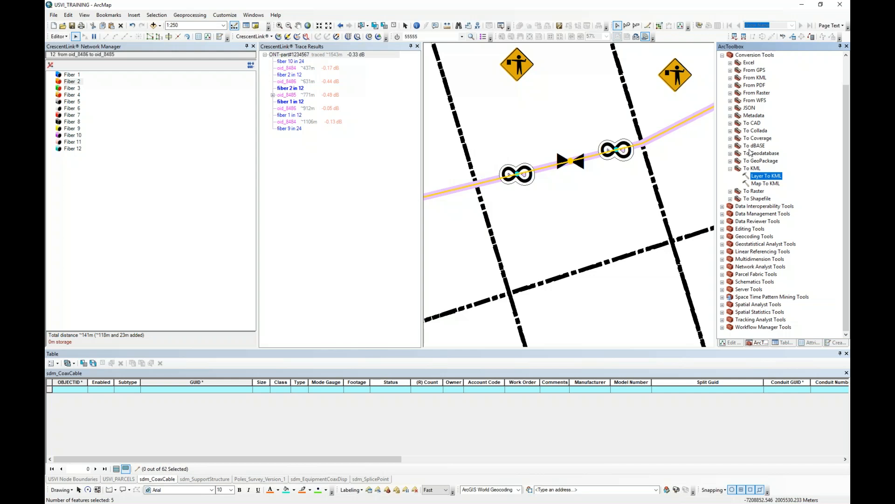
left_click(723, 274)
scroll(763, 268, "down", 1)
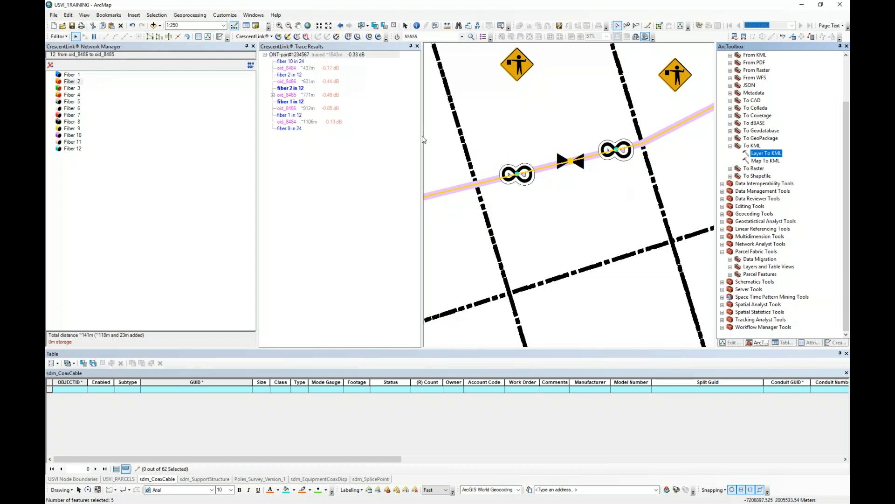
Close the fiber trace results and trace the short coax cable between the 12 coupler and tap 11 in node MBJ012
left_click(417, 46)
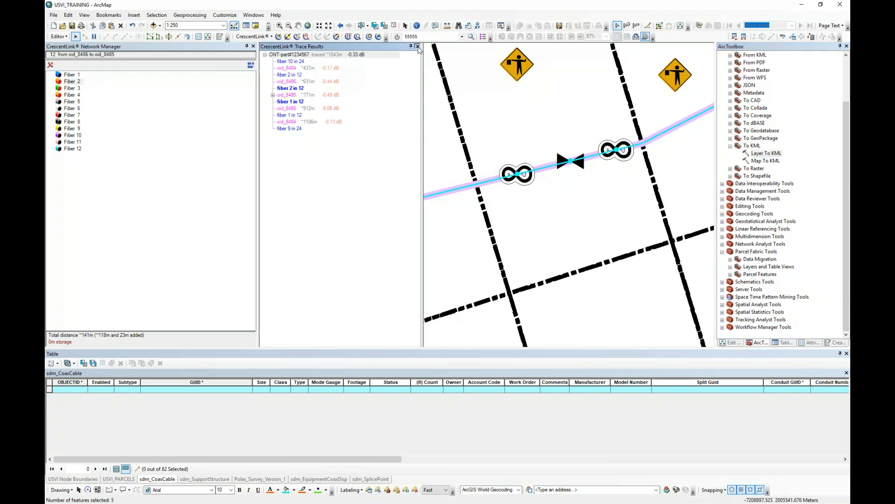
scroll(418, 166, "up", 5)
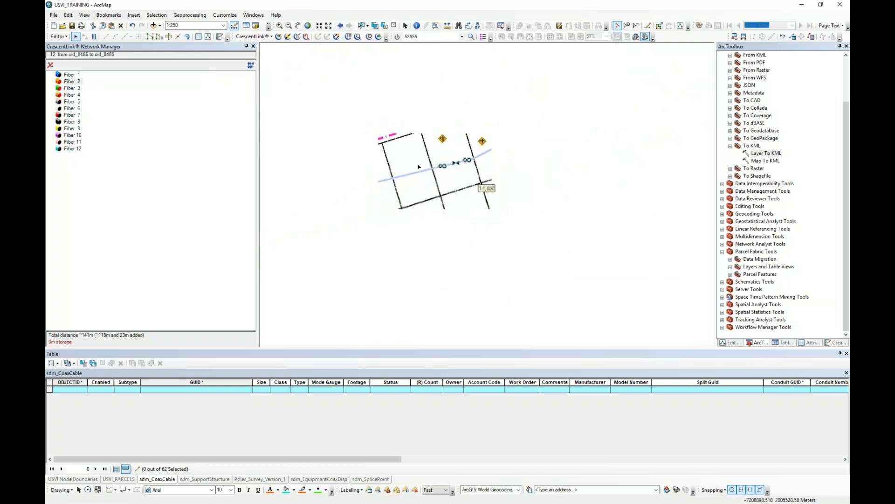
scroll(383, 188, "up", 1)
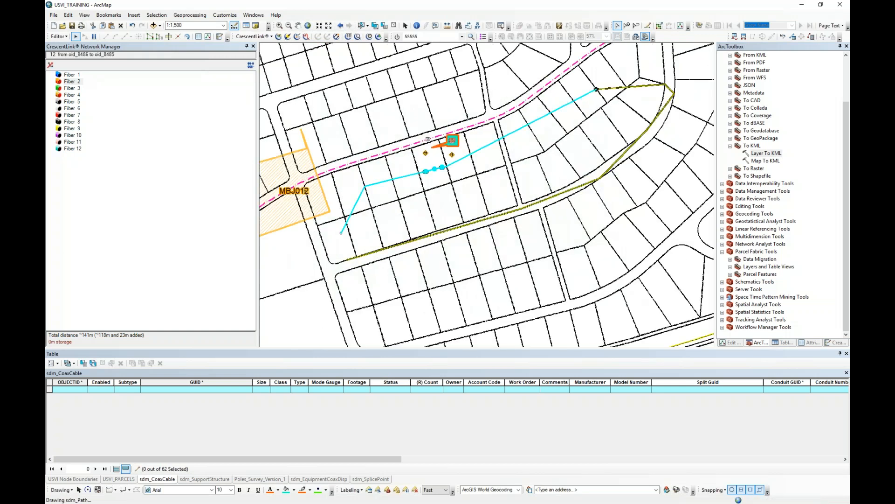
left_click_drag(280, 224, 529, 155)
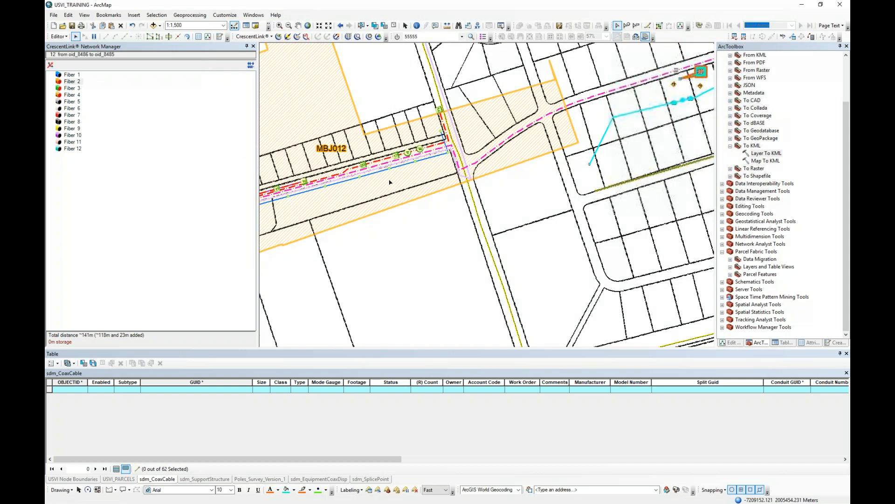
left_click_drag(397, 178, 638, 138)
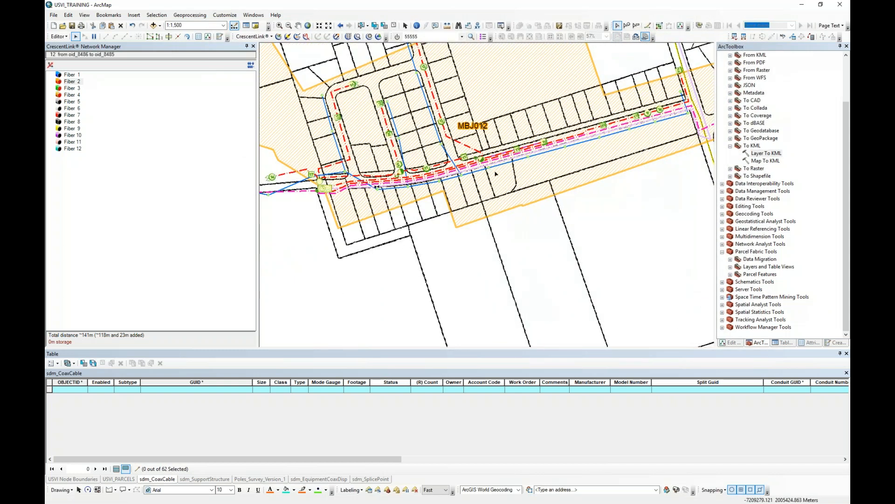
scroll(446, 184, "down", 5)
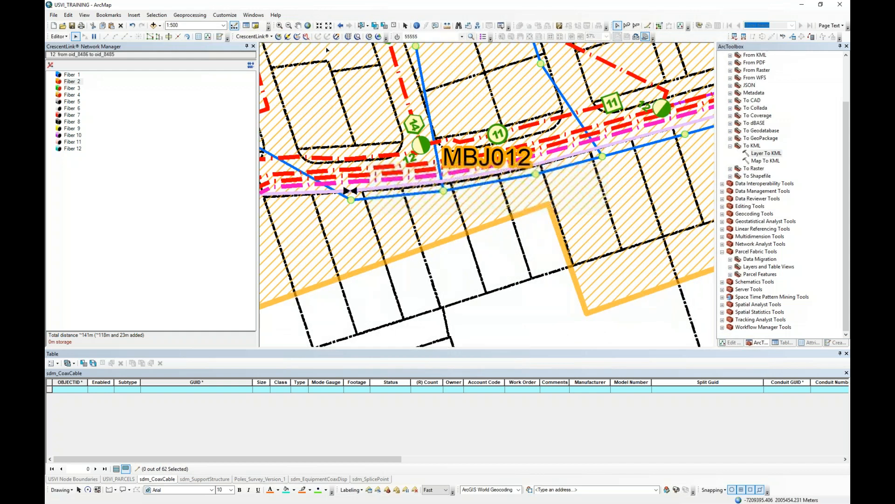
left_click(278, 36)
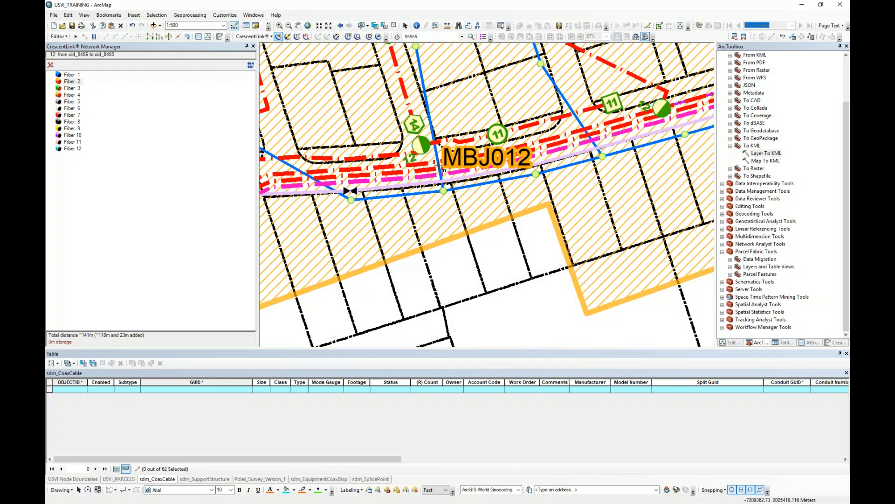
left_click(444, 141)
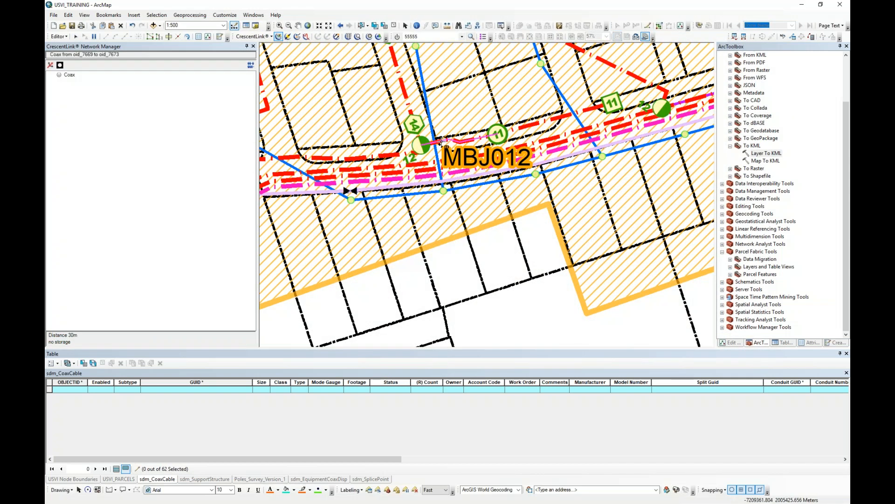
left_click(51, 74)
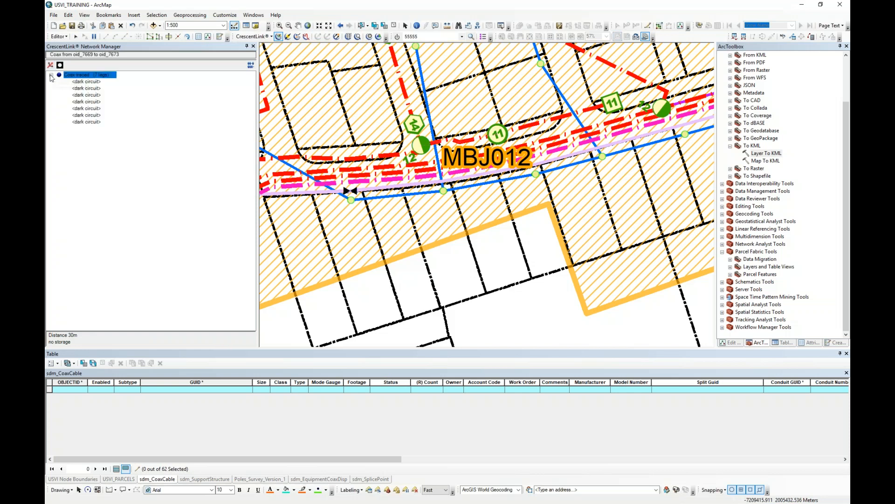
Trace the coax cable leaving the amplifier at the west end of MBJ012 and show its first dark circuit's trace results
left_click_drag(387, 203, 596, 182)
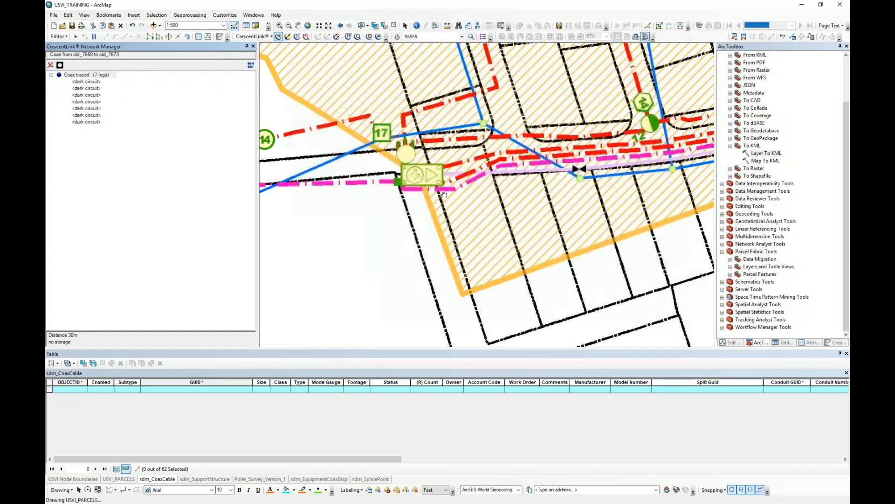
left_click(454, 164)
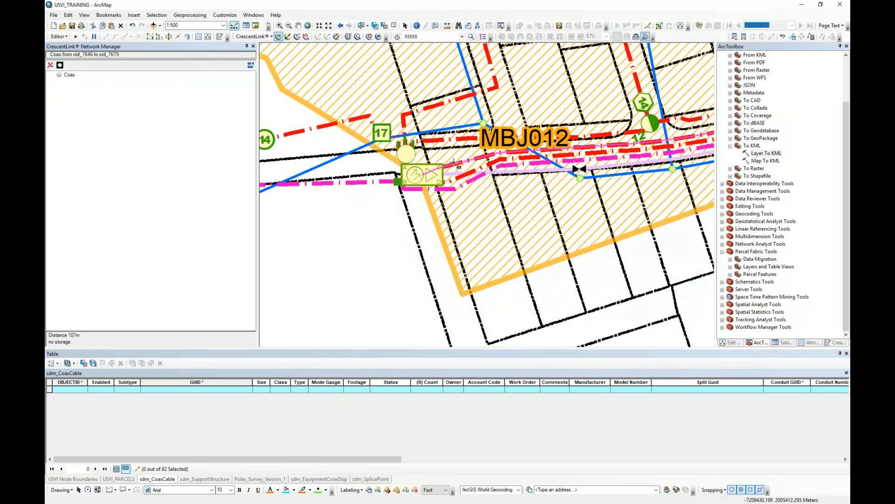
left_click(51, 75)
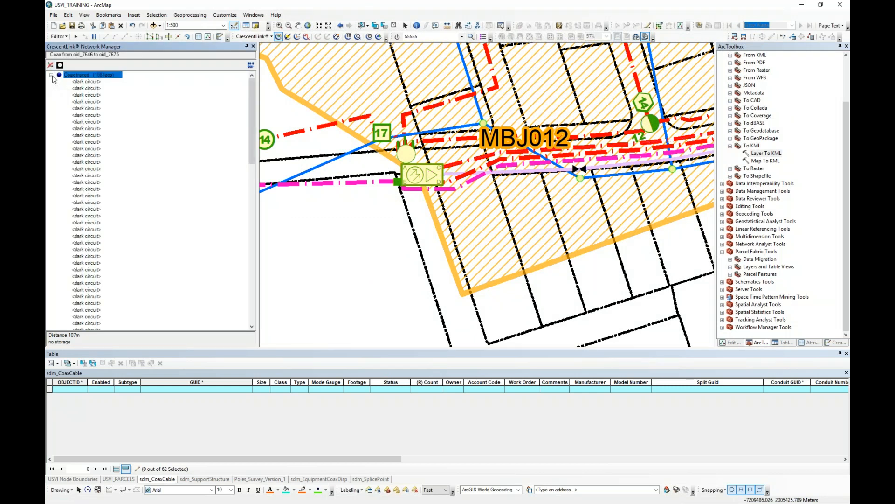
left_click(87, 82)
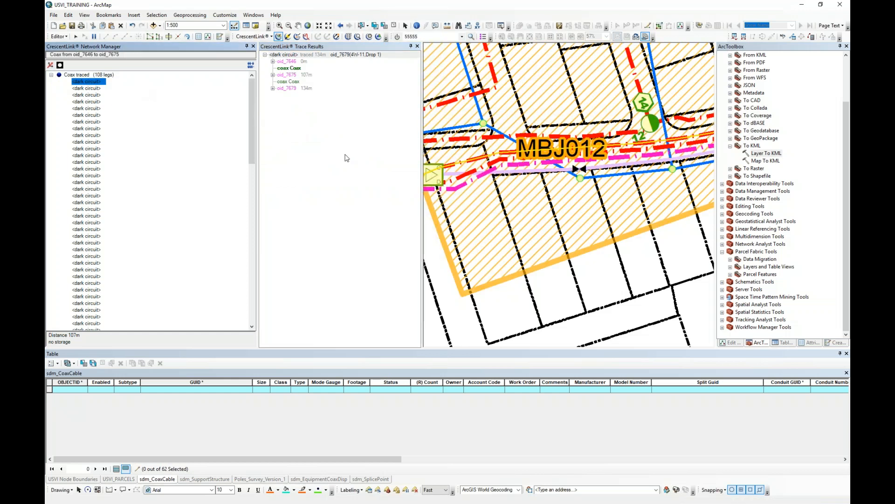
Expand all three devices in the first circuit's trace to view their ports, and look through the list of traced circuits
scroll(543, 193, "down", 5)
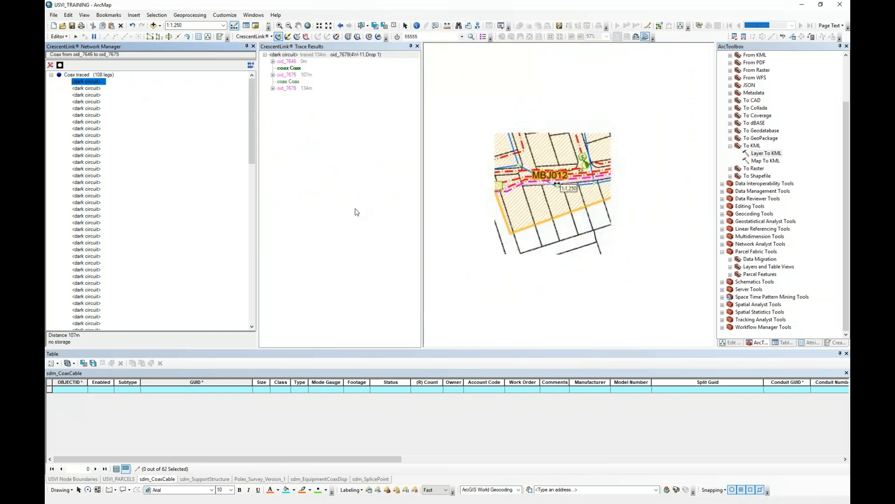
left_click(273, 75)
left_click(274, 109)
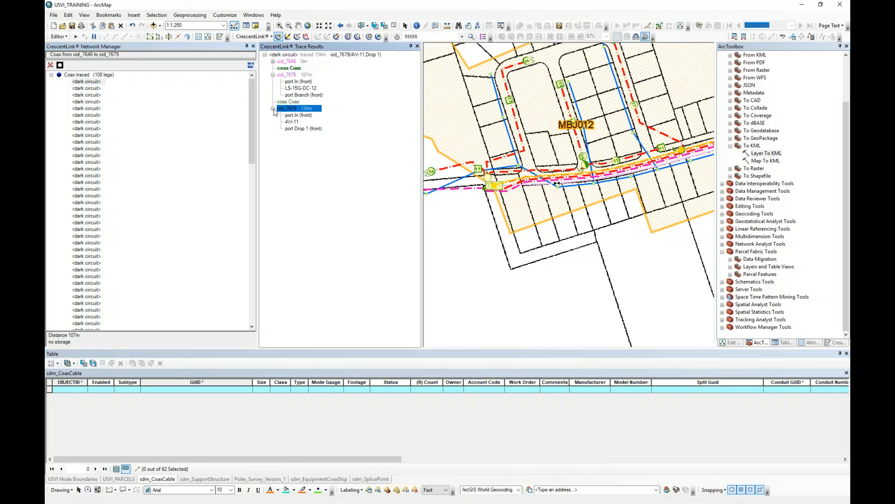
left_click(274, 61)
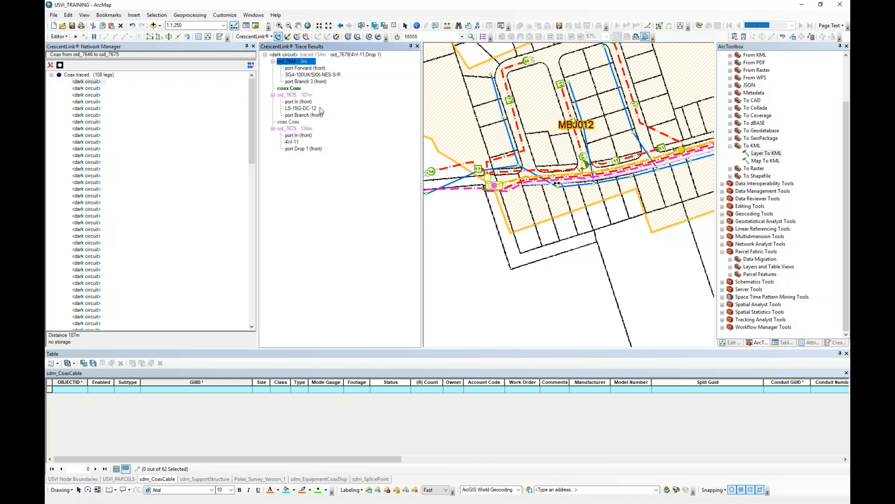
scroll(126, 139, "down", 20)
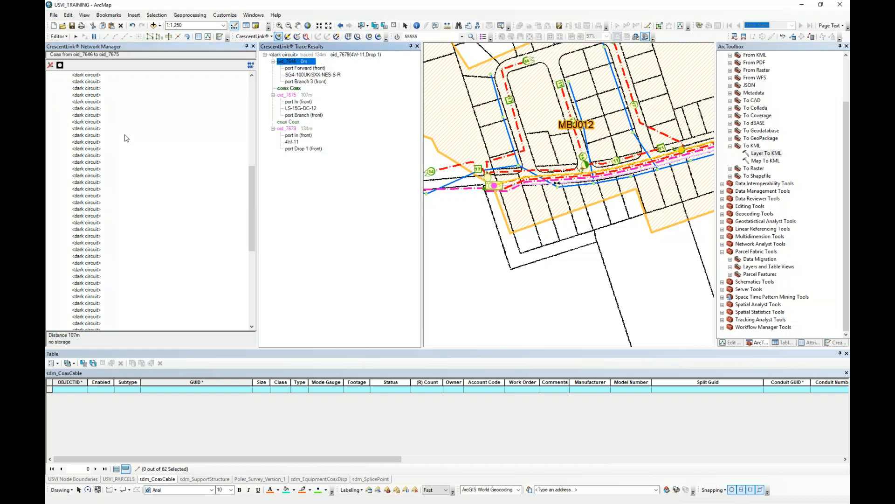
scroll(126, 138, "up", 20)
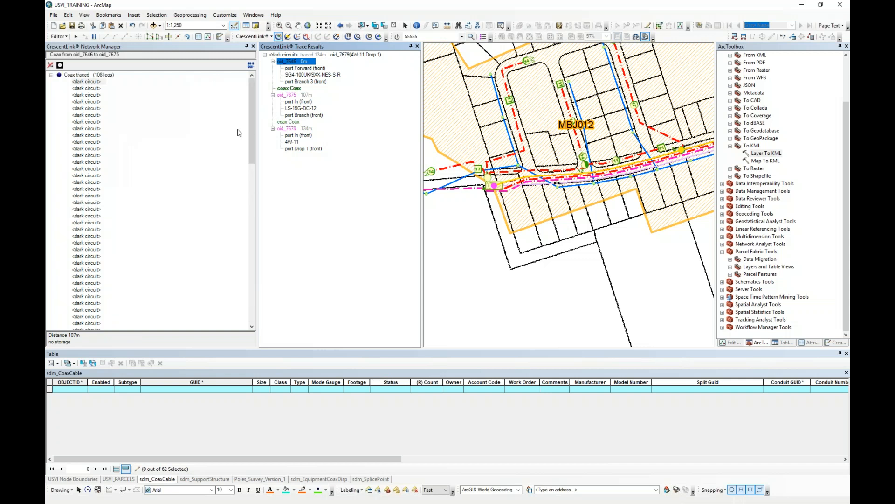
Show the trace results of the second and third dark circuits, and expand every device in the third circuit's trace
left_click(96, 89)
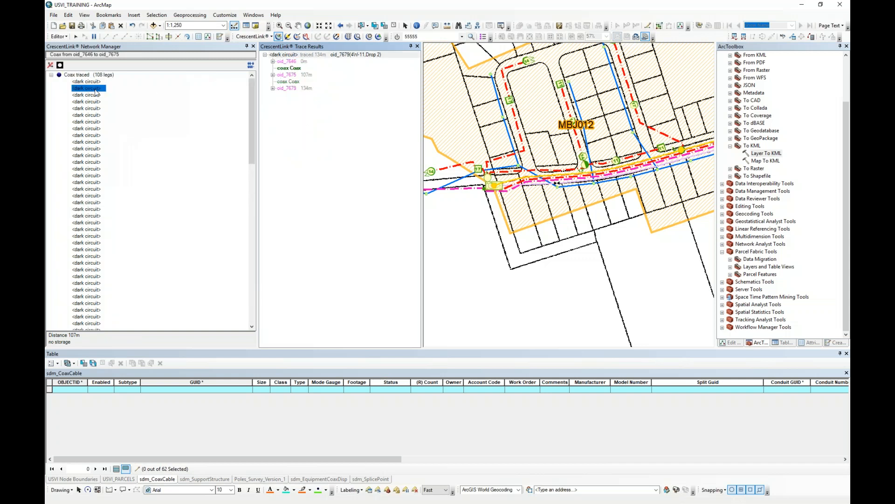
left_click(91, 96)
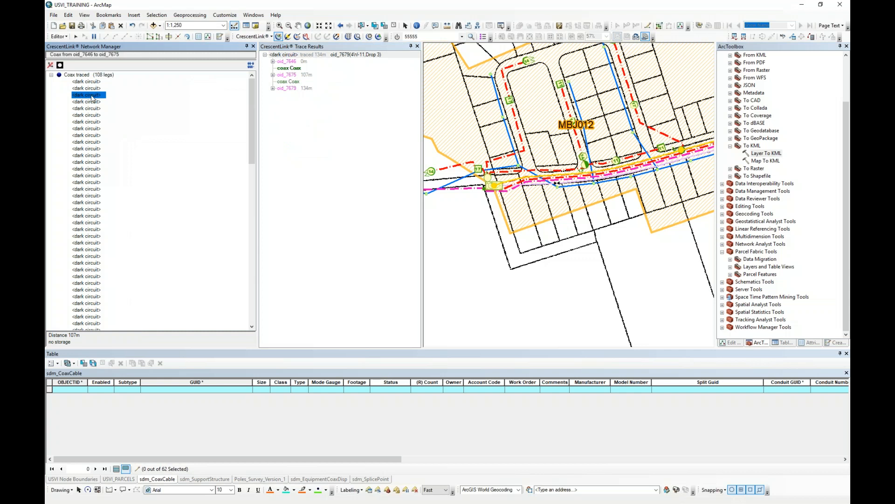
left_click(273, 61)
double_click(280, 95)
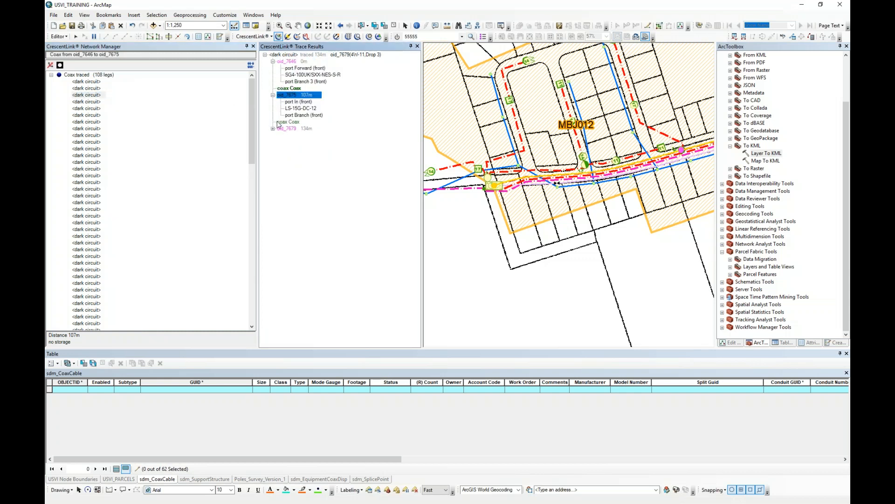
double_click(275, 129)
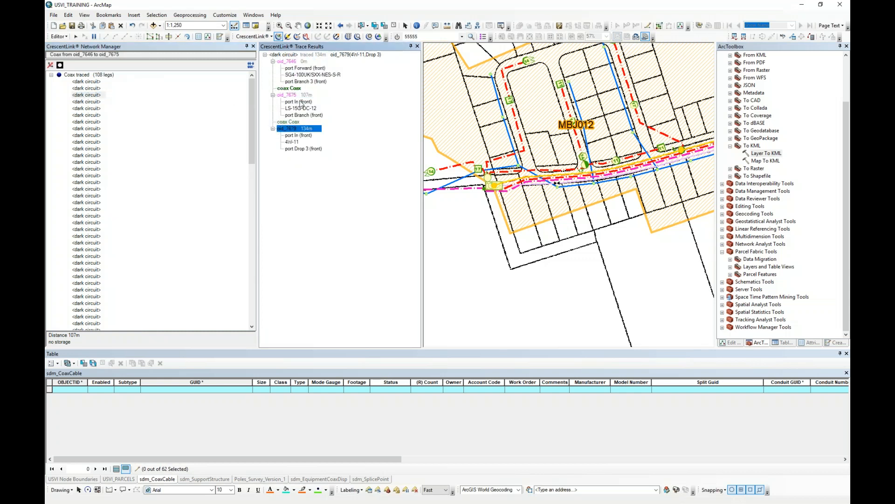
Pan the map to the LS-15G-DC-12 device of the traced circuit and inspect it up close
right_click(296, 110)
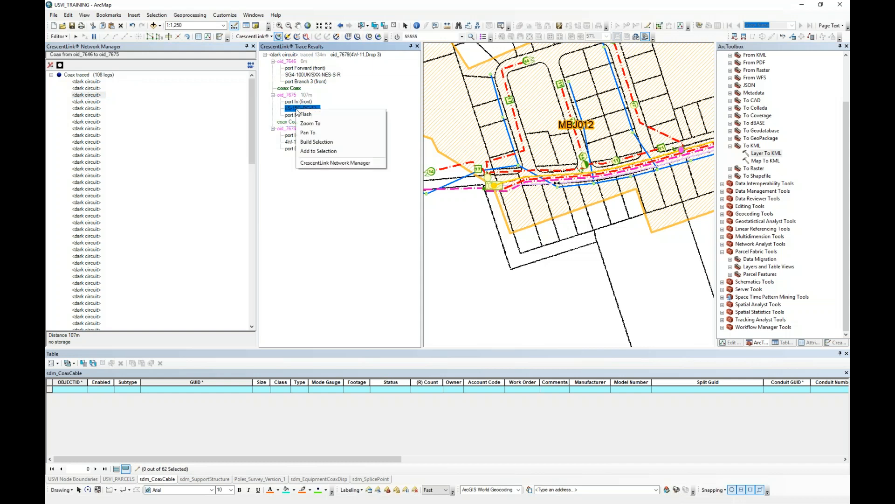
left_click(312, 134)
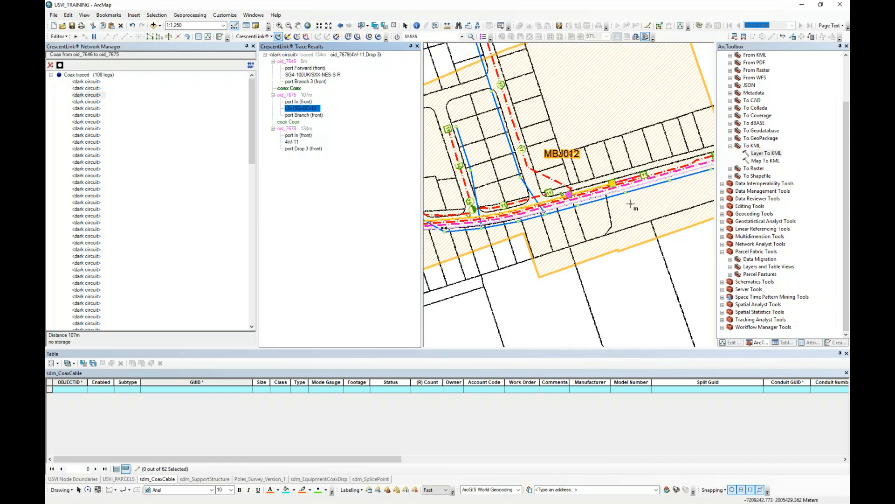
scroll(622, 203, "up", 2)
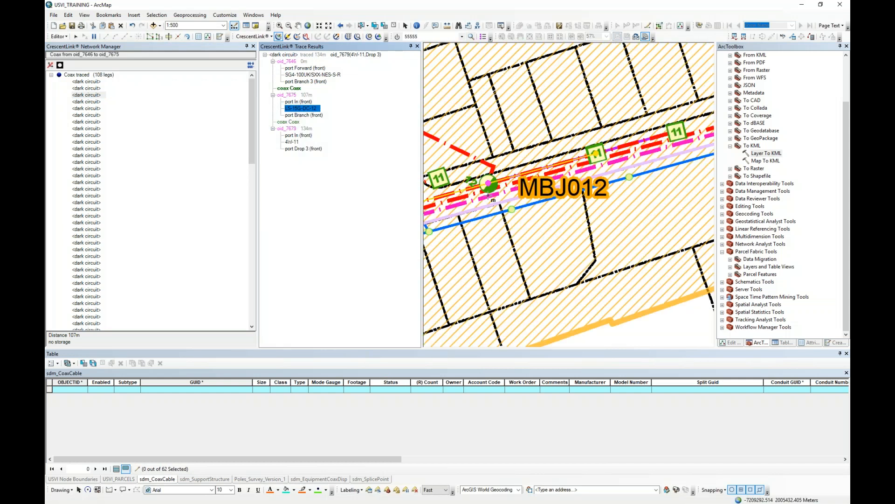
scroll(510, 208, "down", 2)
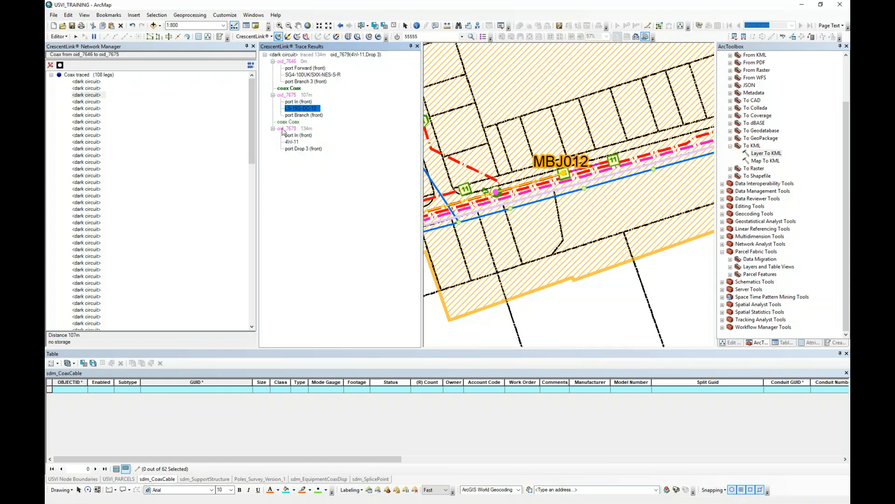
Locate port Drop 3 and its tap on the map, followed by the oid_7675 coupler, from the trace results
left_click(301, 148)
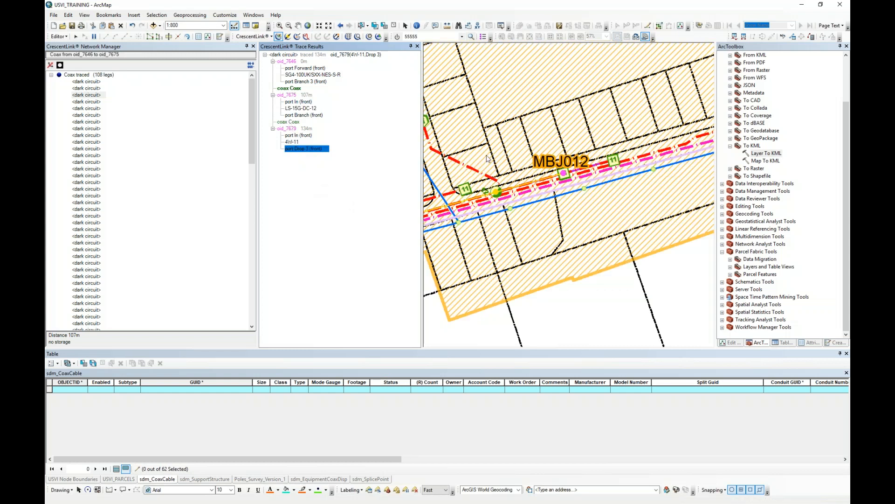
left_click(286, 129)
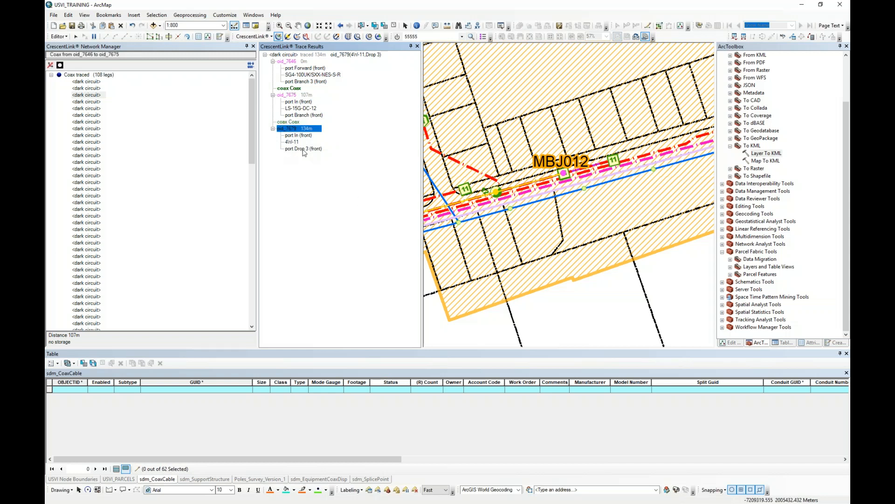
left_click(278, 93)
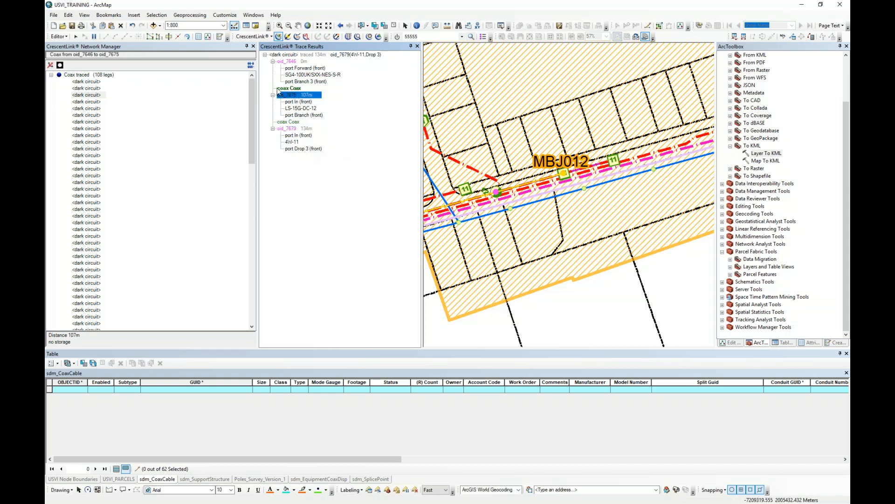
Show the eighth dark circuit's trace results and expand its amplifier, coupler and tap to view the ports used
left_click(92, 115)
left_click(88, 128)
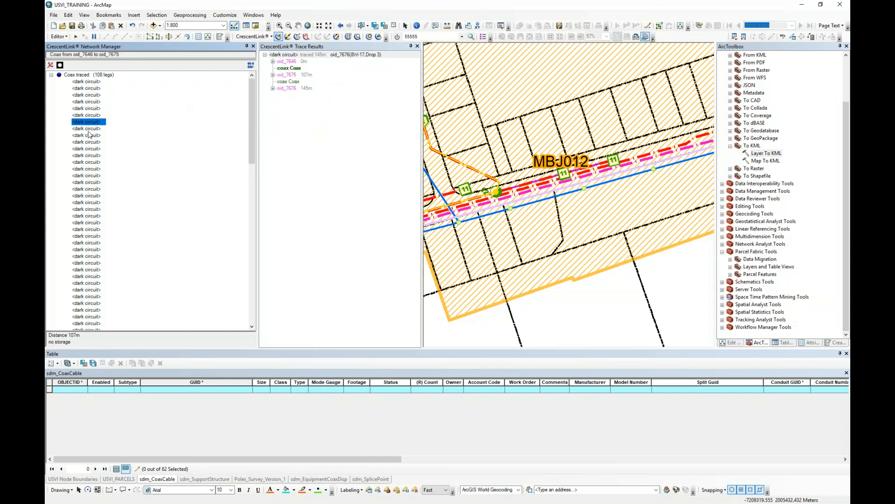
left_click(273, 61)
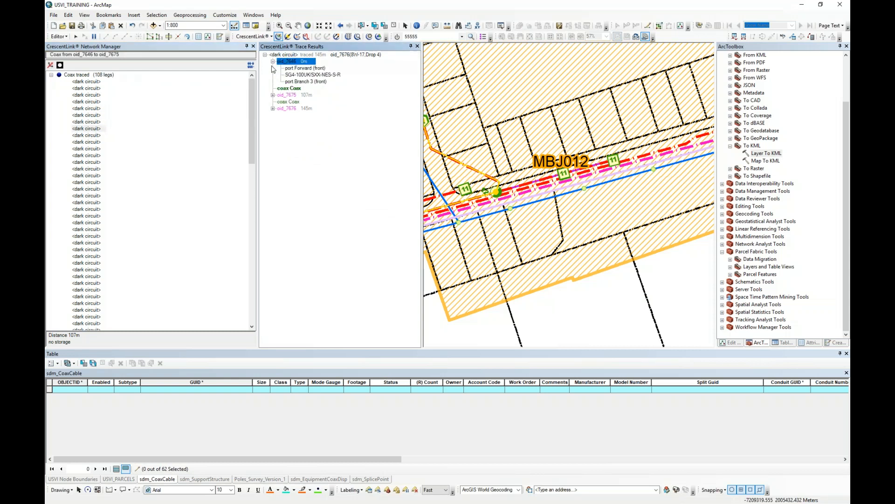
left_click(273, 94)
left_click(273, 128)
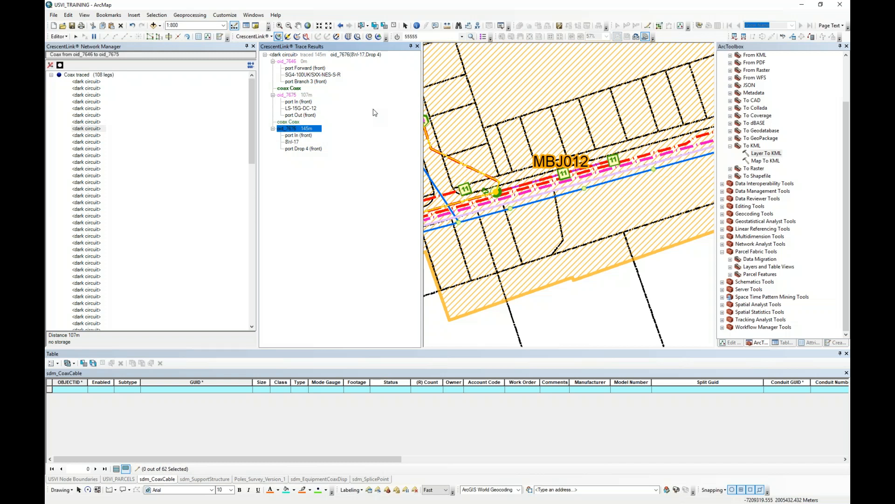
Follow the coax run west on the map to the equipment beside marker 17 and inspect it at 1:300
left_click_drag(488, 187, 567, 173)
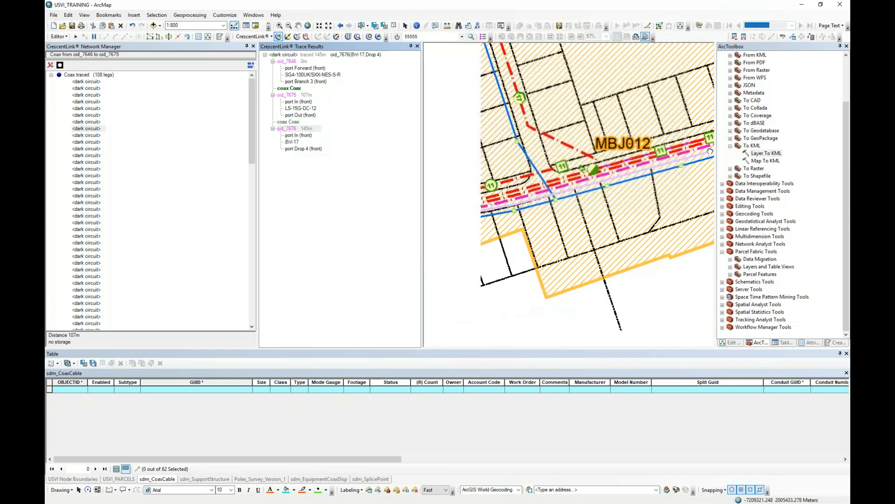
left_click_drag(466, 192, 672, 163)
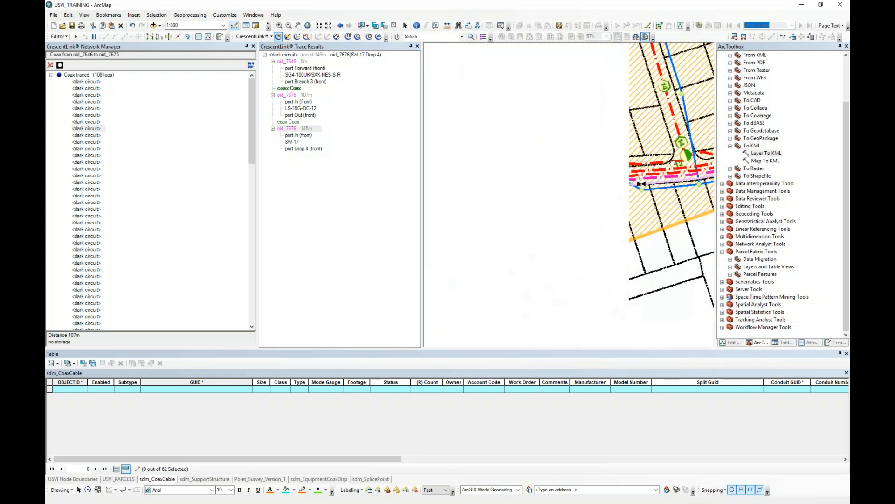
scroll(566, 178, "up", 3)
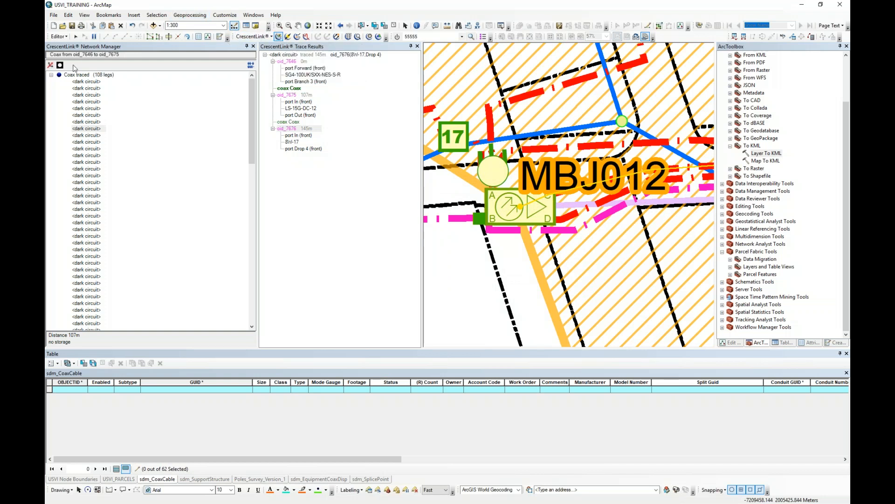
Open the Coax Designer and close the Trace Results and Network Manager windows
left_click(369, 36)
left_click(417, 46)
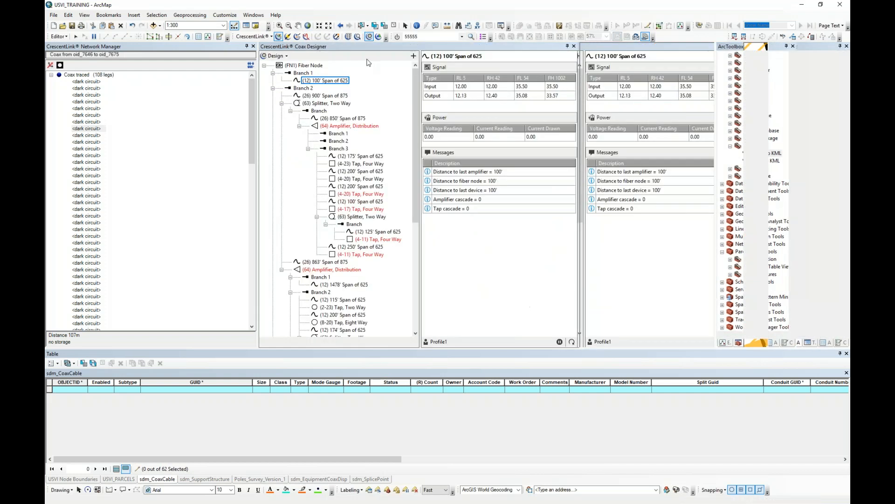
left_click(253, 46)
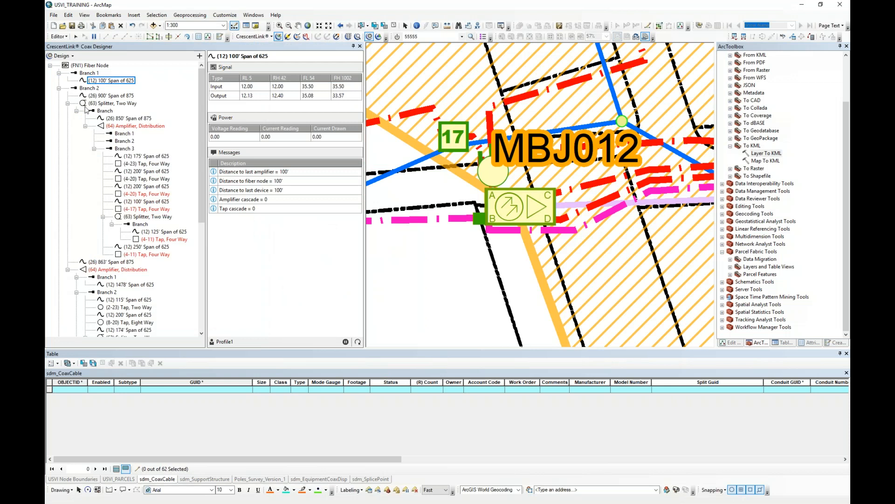
View the signal details of the (2-11) two-way tap under Branch 2's splitter and pan the map to that tap
scroll(148, 164, "down", 2)
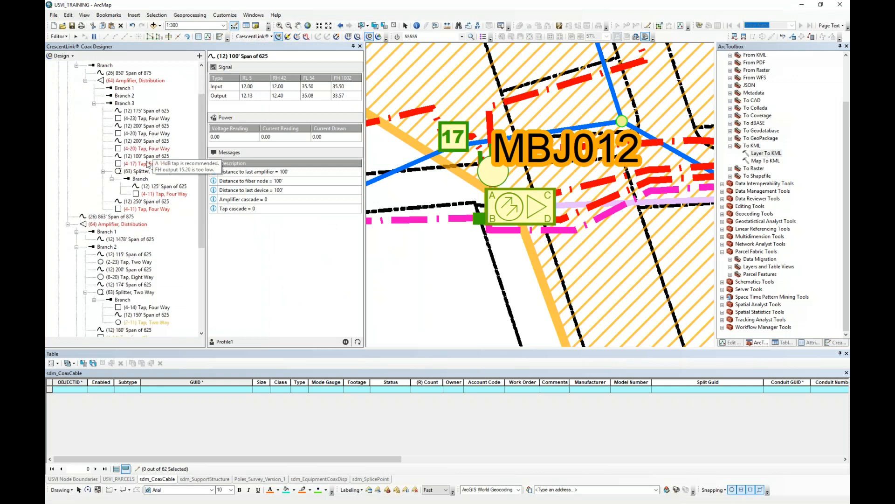
scroll(119, 137, "down", 4)
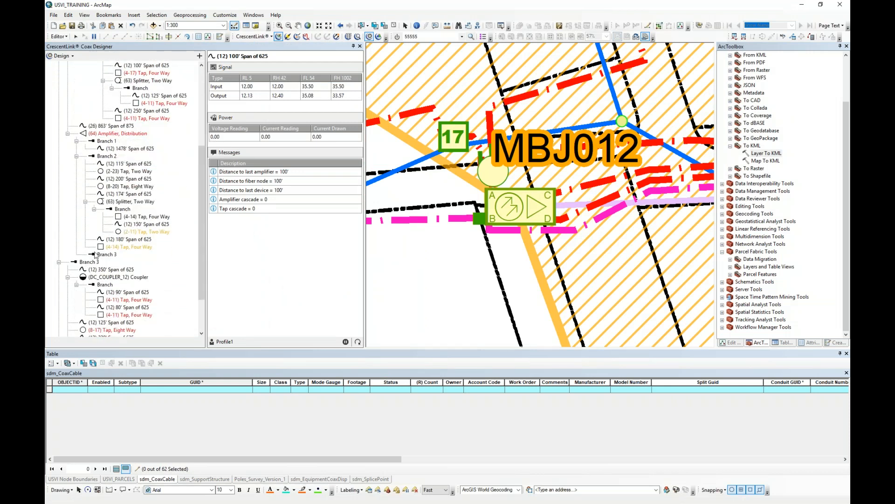
left_click(131, 234)
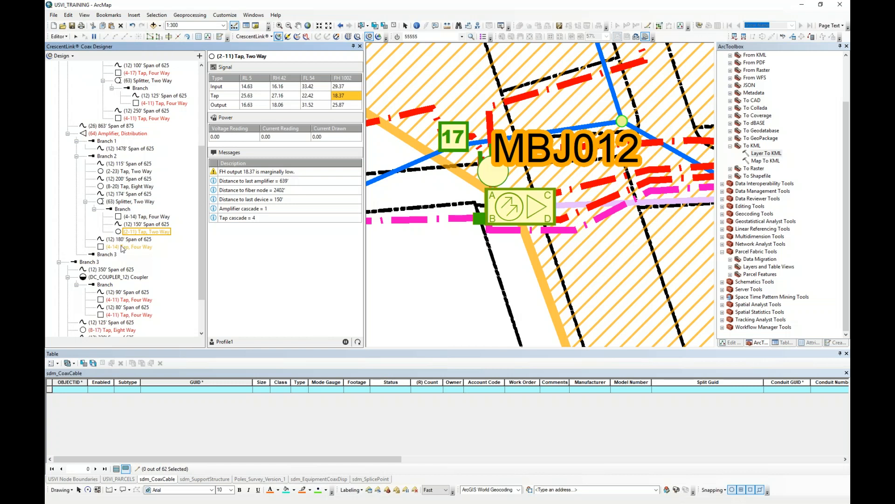
right_click(134, 232)
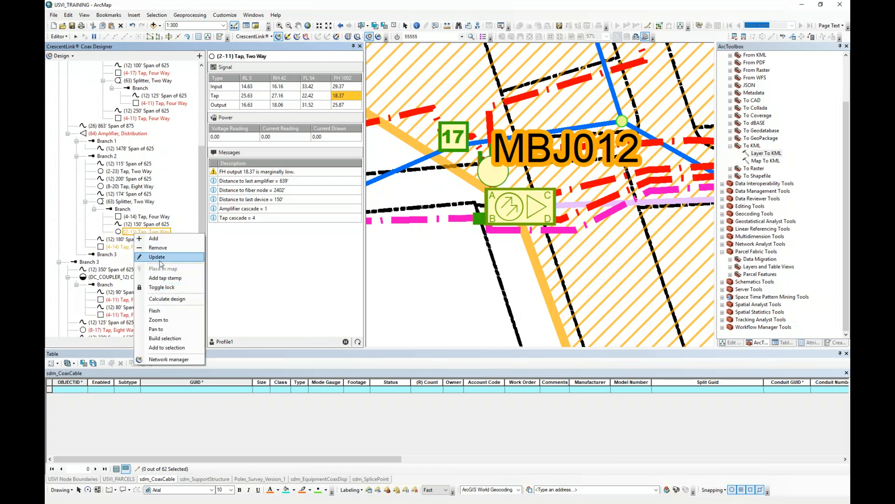
left_click(157, 330)
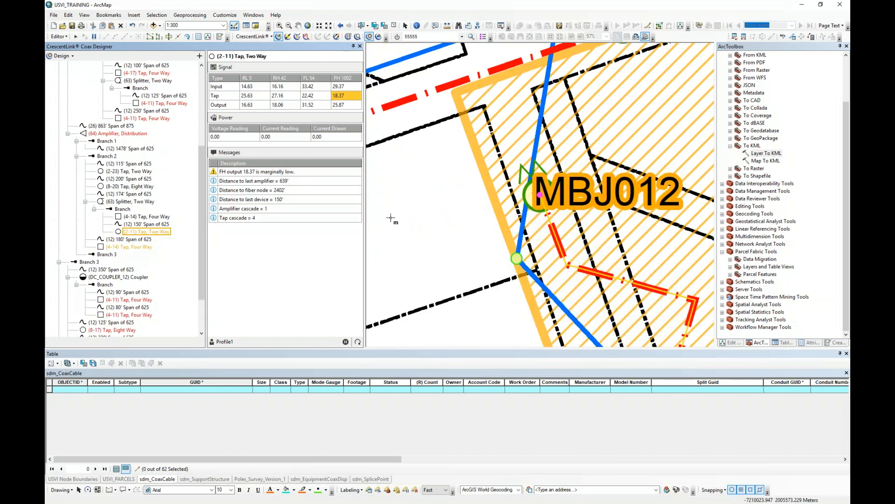
Review the signal levels and messages of the splitter's (4-14) tap, its distribution amplifier, and the (4-11) tap after the 125' span
left_click(146, 224)
left_click(137, 218)
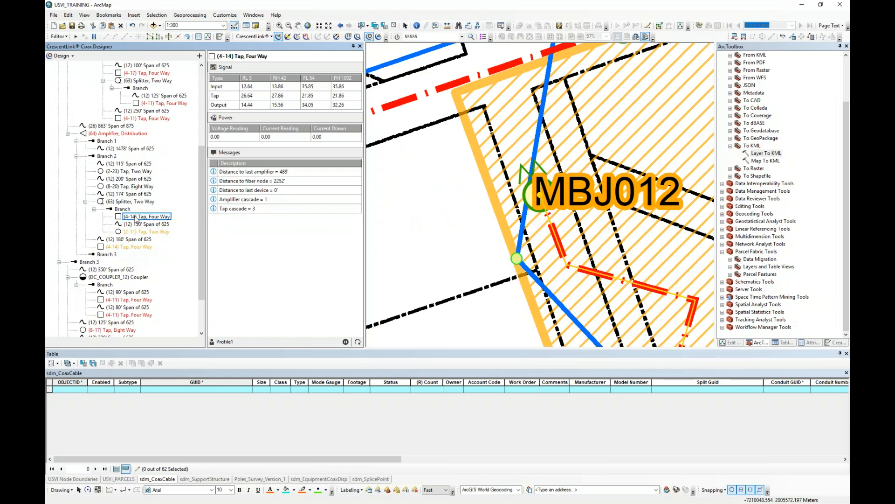
left_click(134, 135)
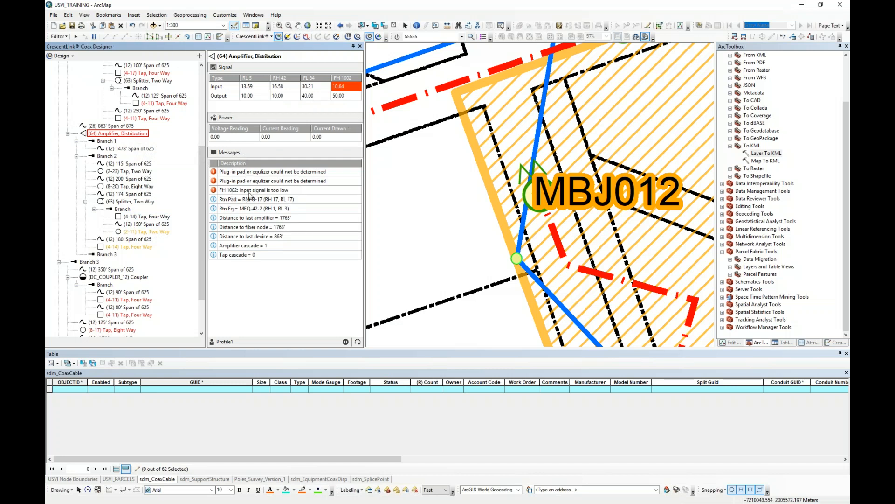
left_click(156, 104)
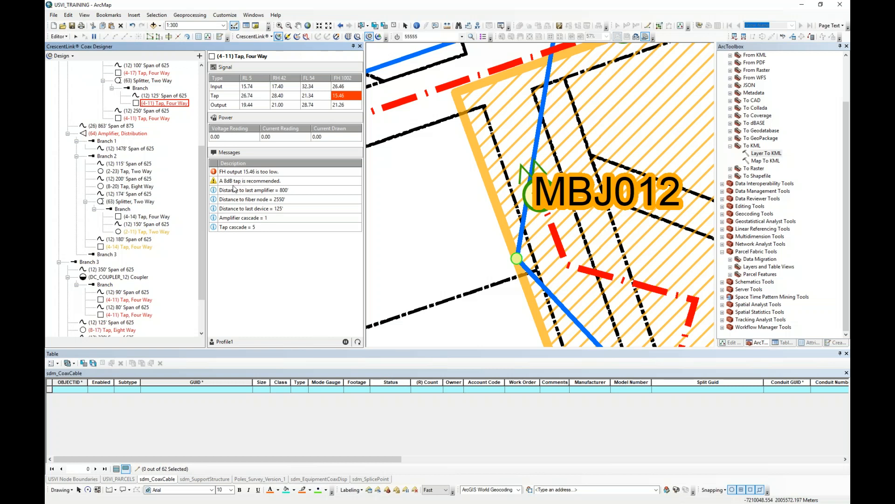
Inspect the DC_COUPLER_12 coupler in Branch 3 of the design, with the 80' span and last (4-11) tap on its branch
scroll(150, 230, "down", 2)
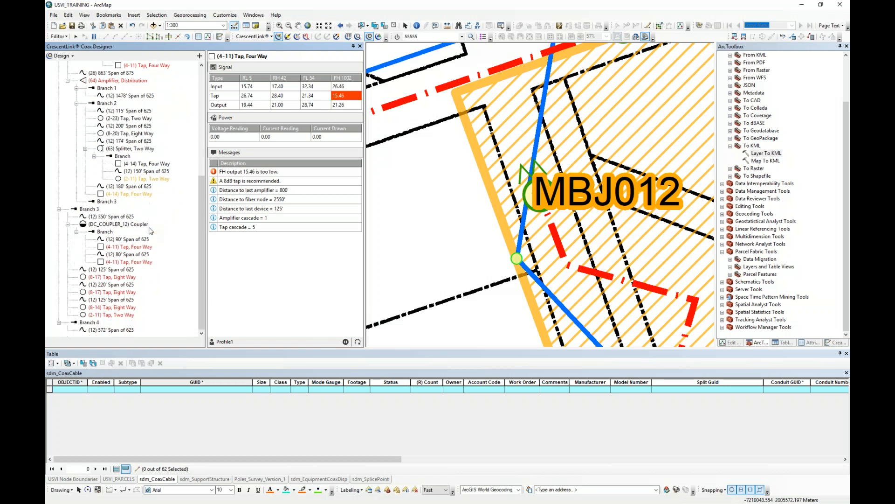
left_click(112, 225)
left_click(113, 254)
left_click(113, 262)
left_click(114, 257)
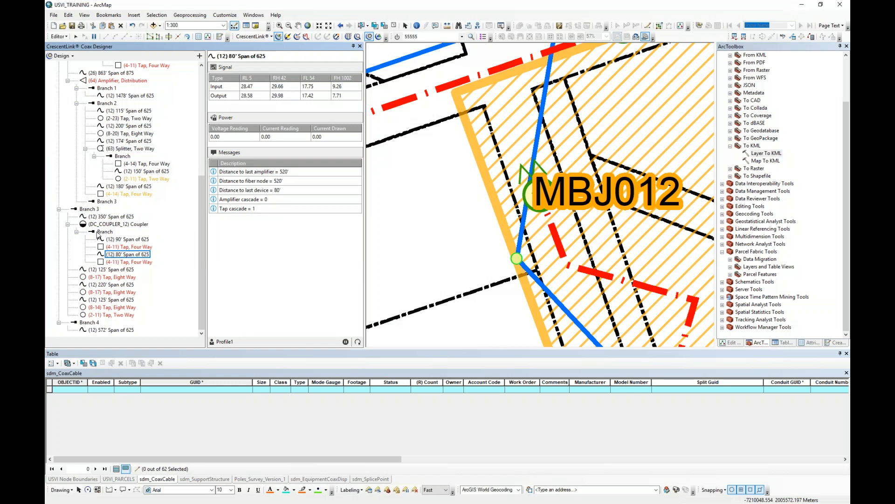
Move the DC_COUPLER_12 coupler with its branch to directly after the first (8-17) eight-way tap in Branch 3
left_click(106, 223)
left_click(103, 217)
left_click(98, 203)
left_click(105, 232)
left_click(87, 278)
left_click_drag(86, 275, 76, 276)
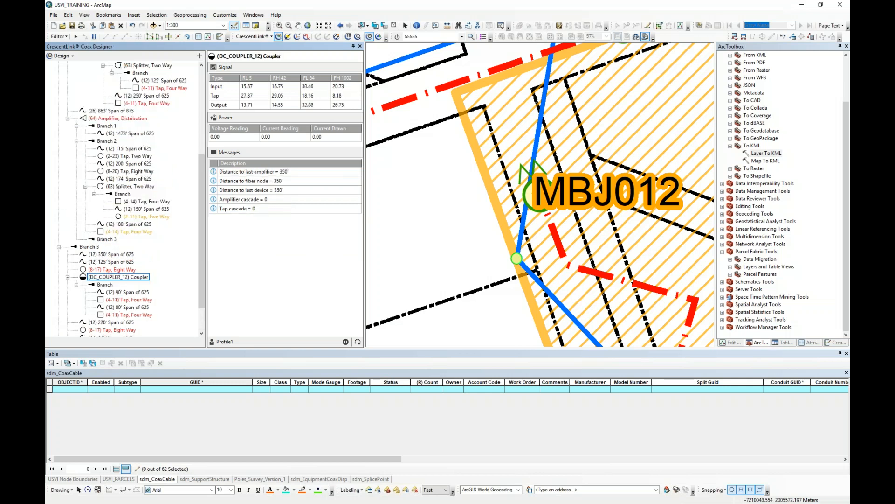
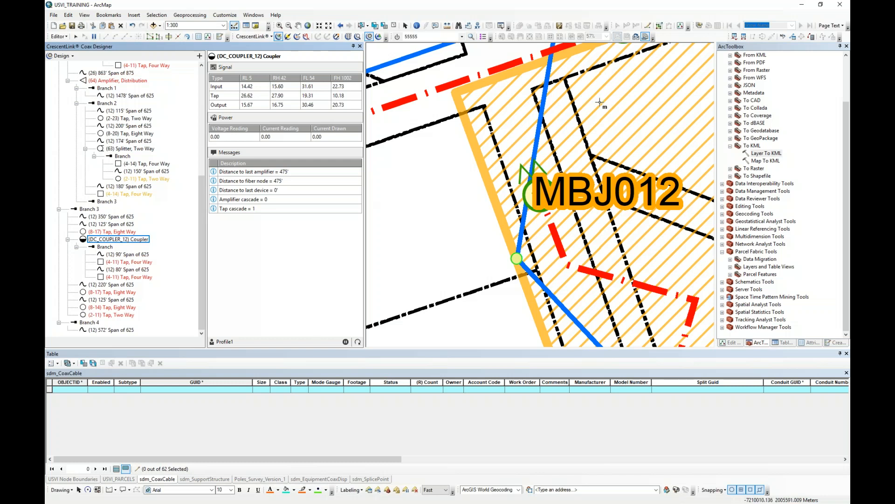
Save the edits and show the later attribute columns of the sdm_CoaxCable table
left_click(559, 25)
left_click(770, 458)
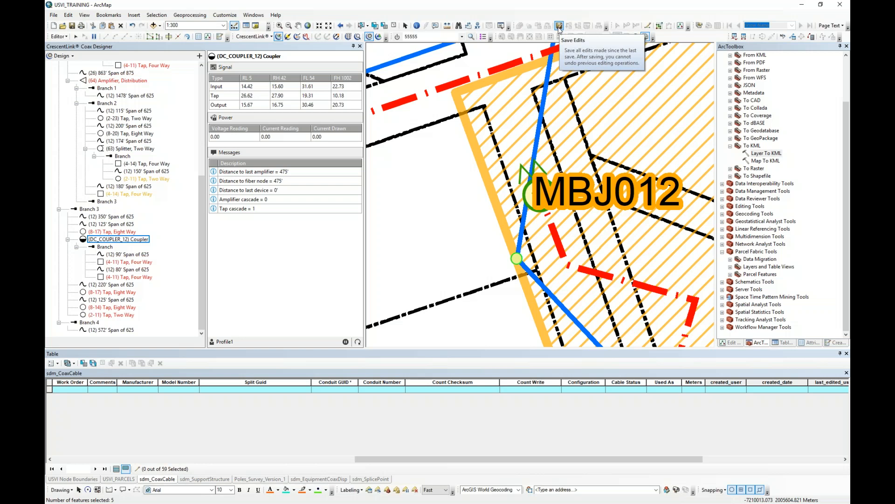
right_click(562, 26)
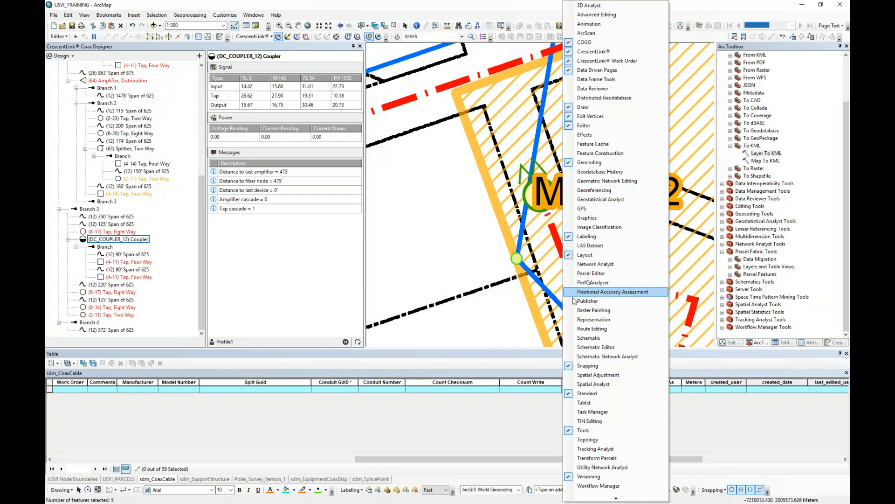
left_click(694, 15)
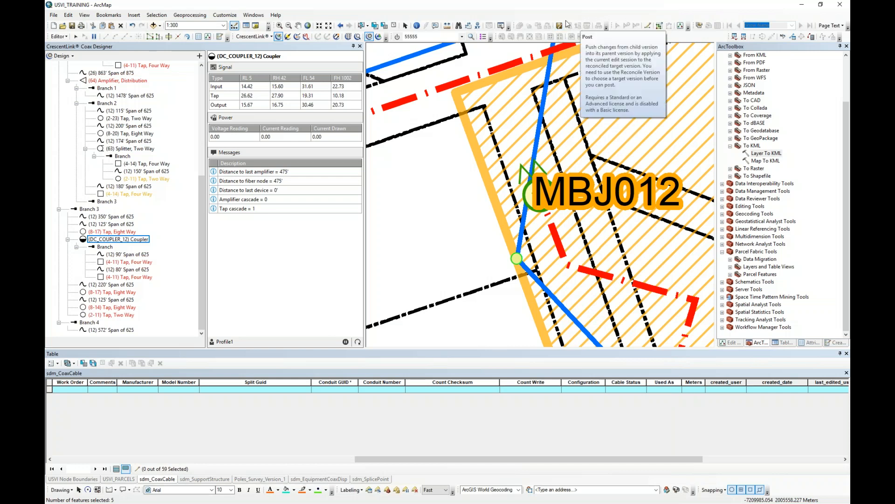
left_click(255, 15)
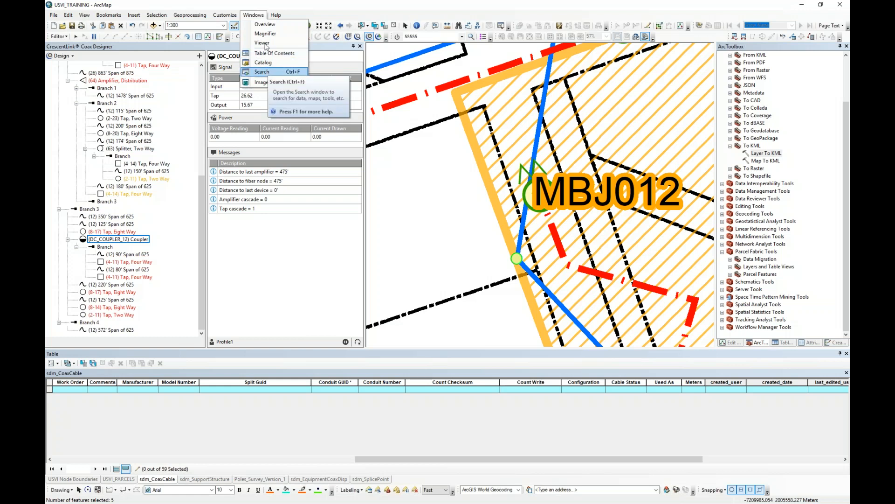
Open the Customize dialog and filter its commands by SAVE EDIT
mouse_move(225, 15)
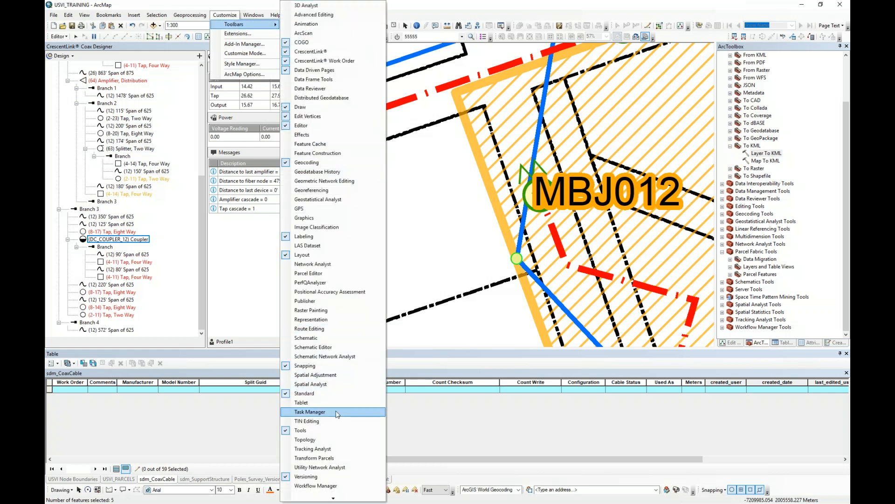
left_click(339, 448)
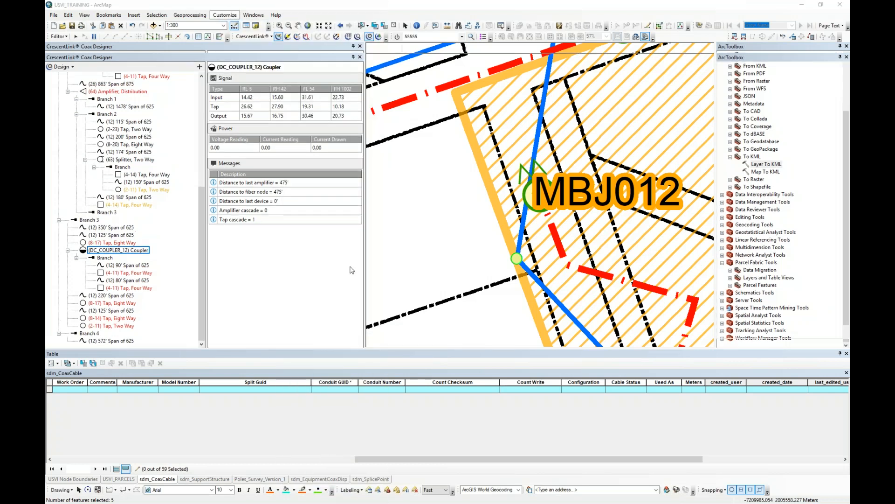
left_click(401, 192)
type("SAVE")
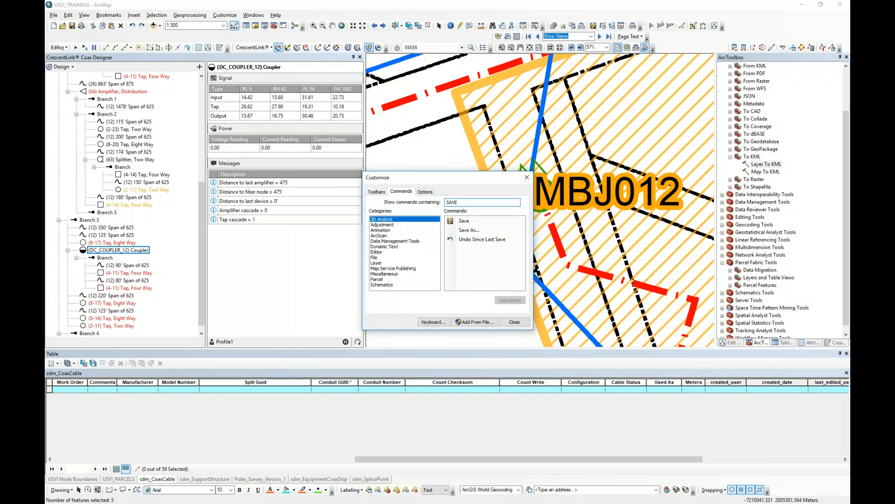
type(" EDIT")
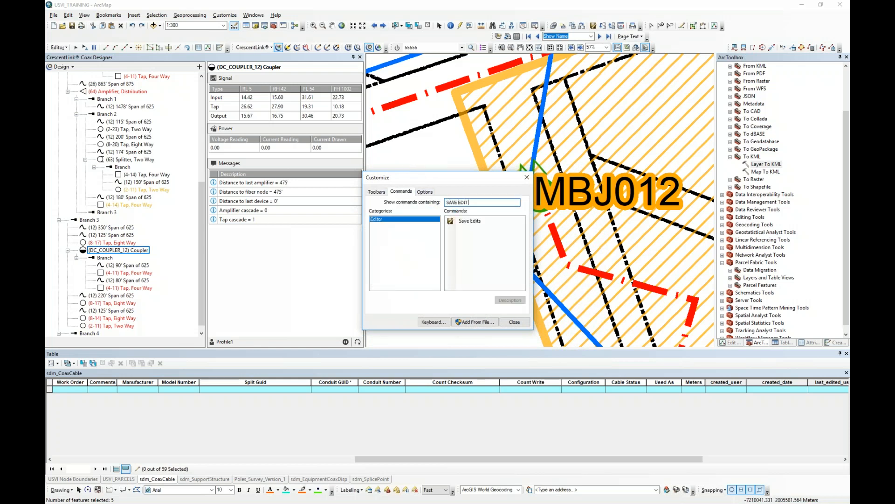